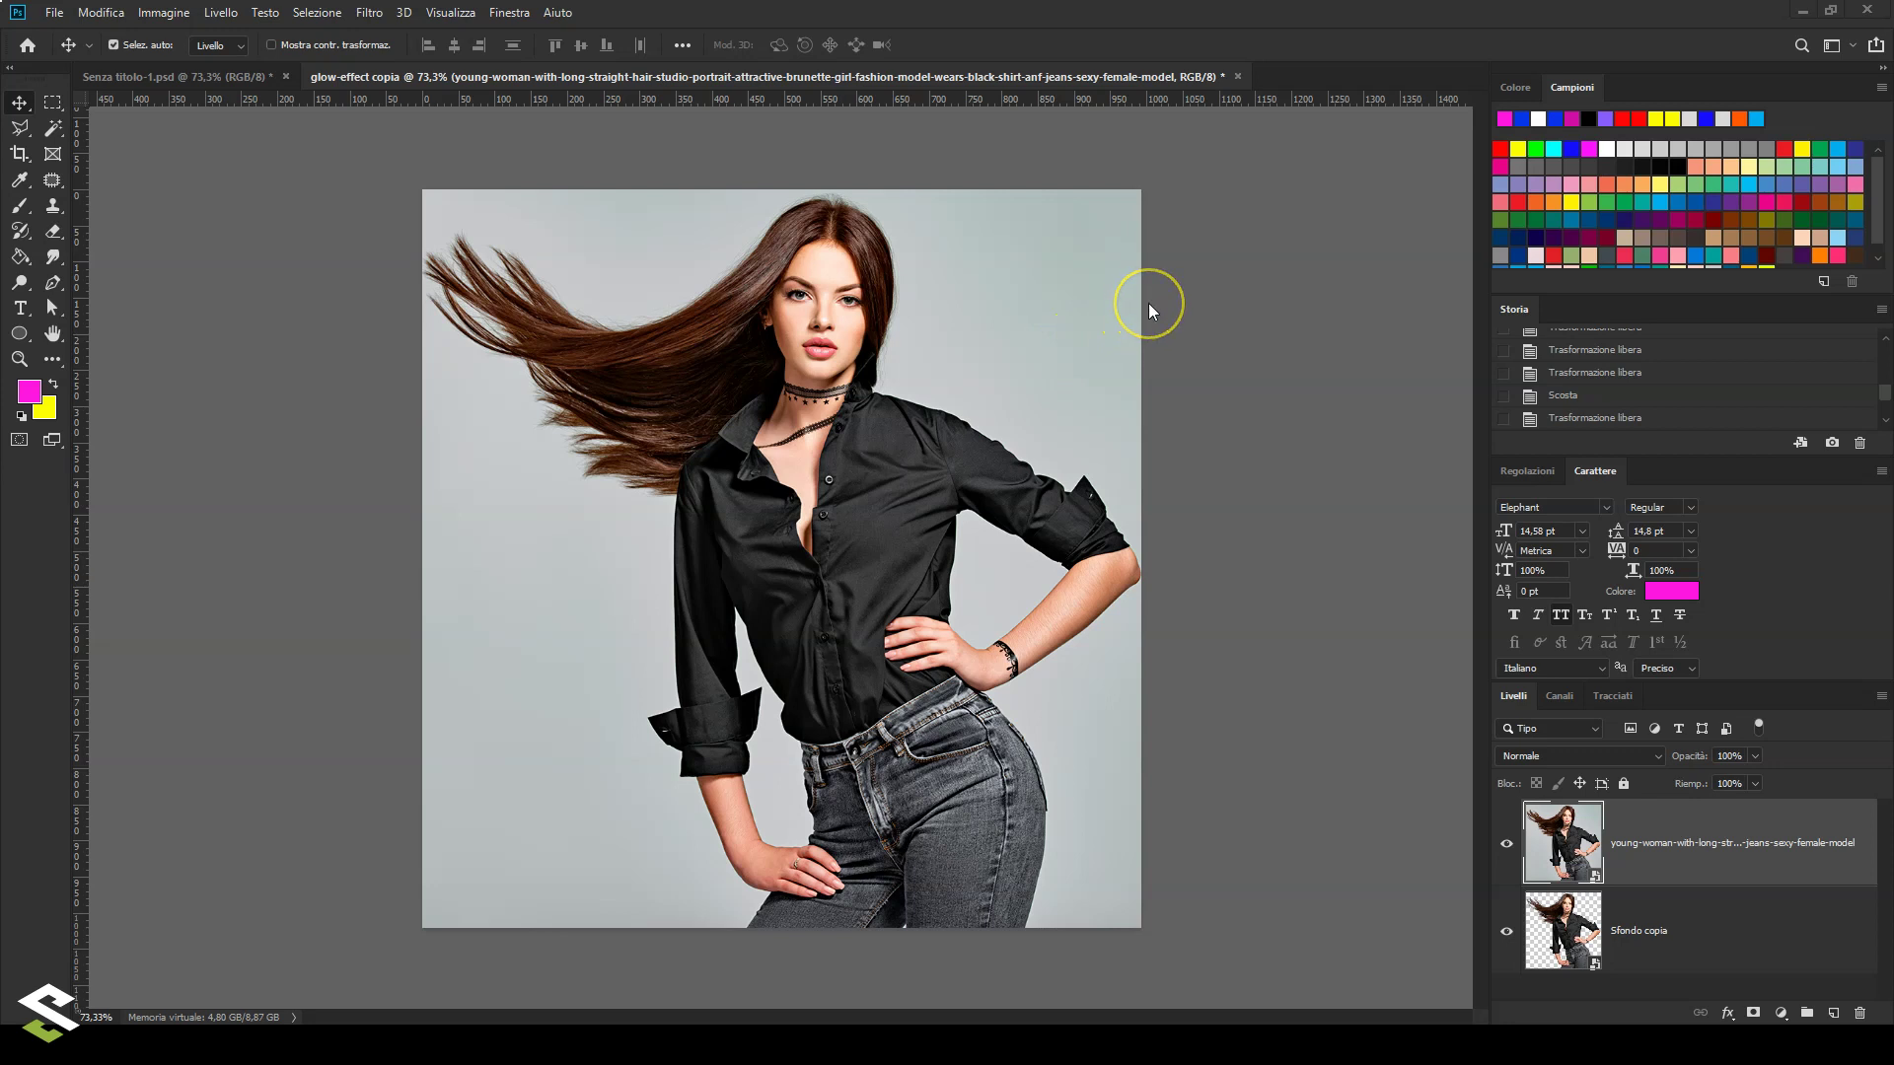
# Hide the original photo layer and delete it, keeping only the cut-out model
pyautogui.click(1188, 271)
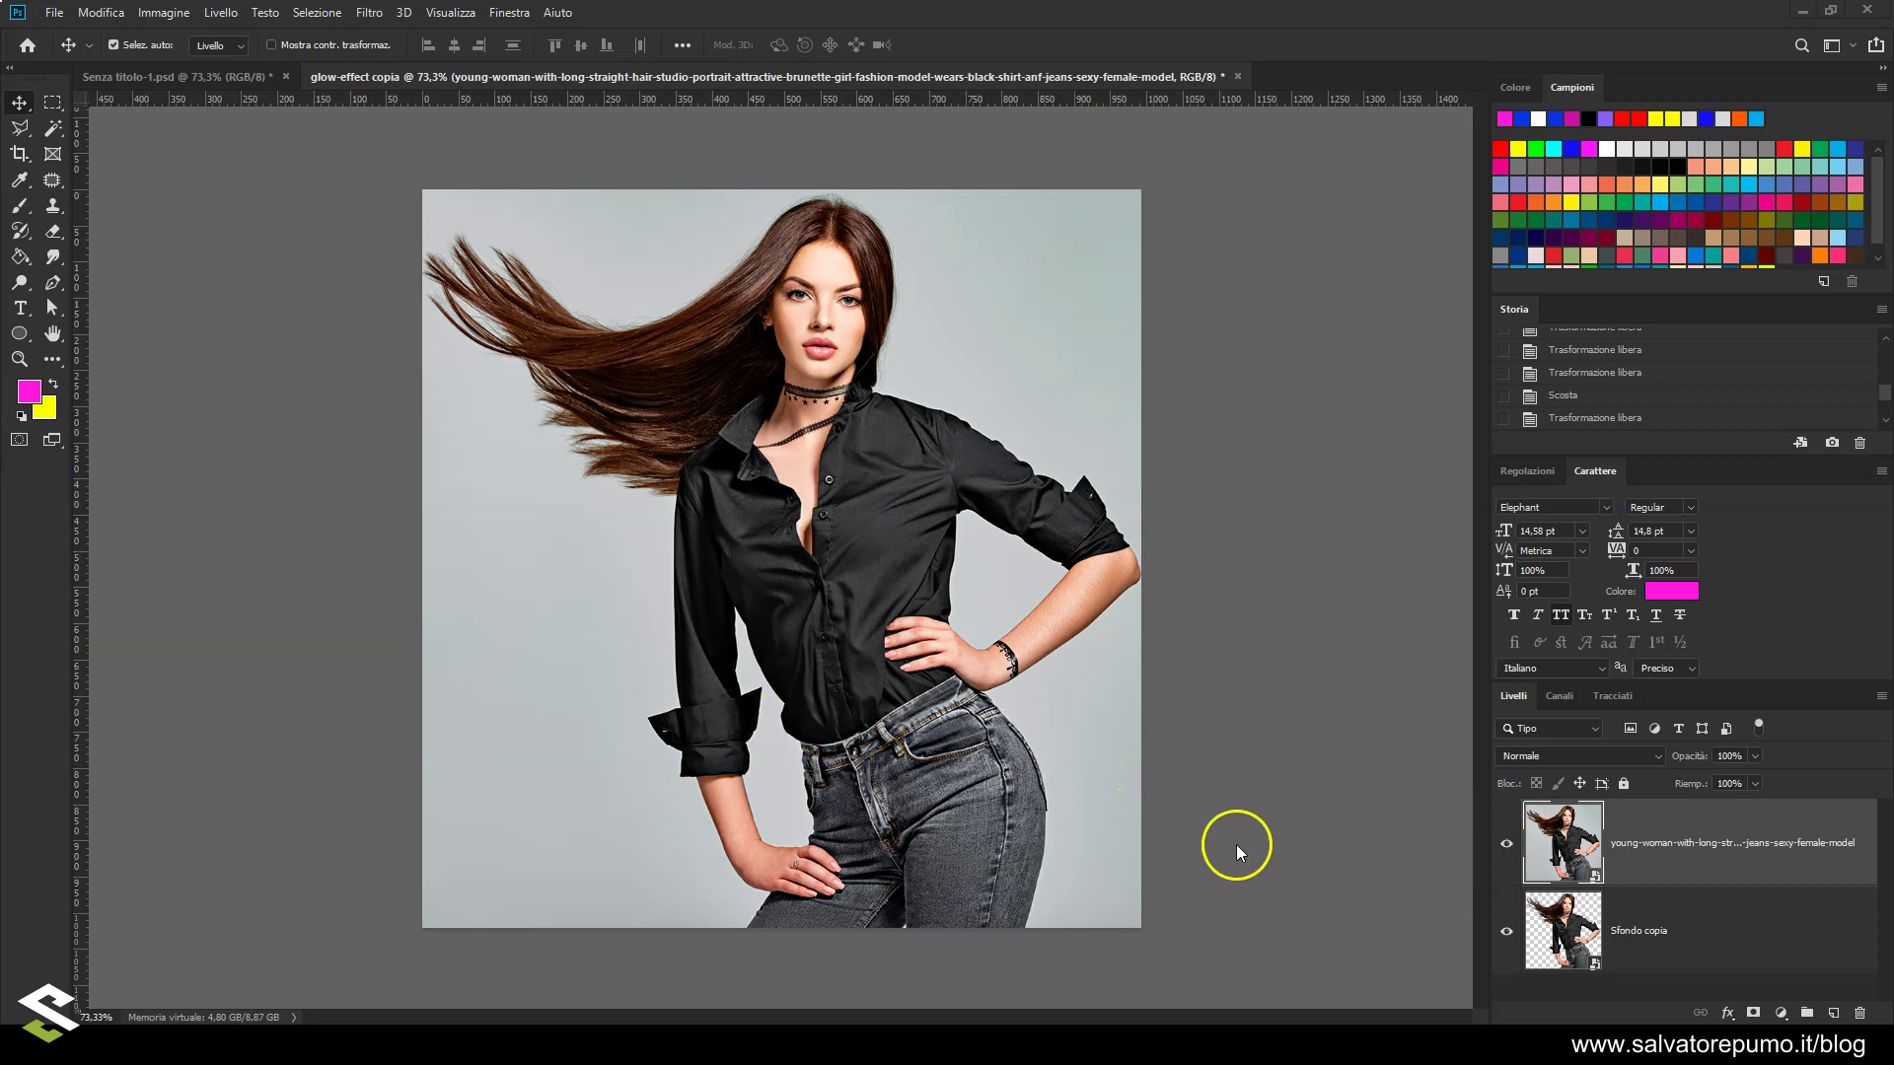
pyautogui.click(1506, 843)
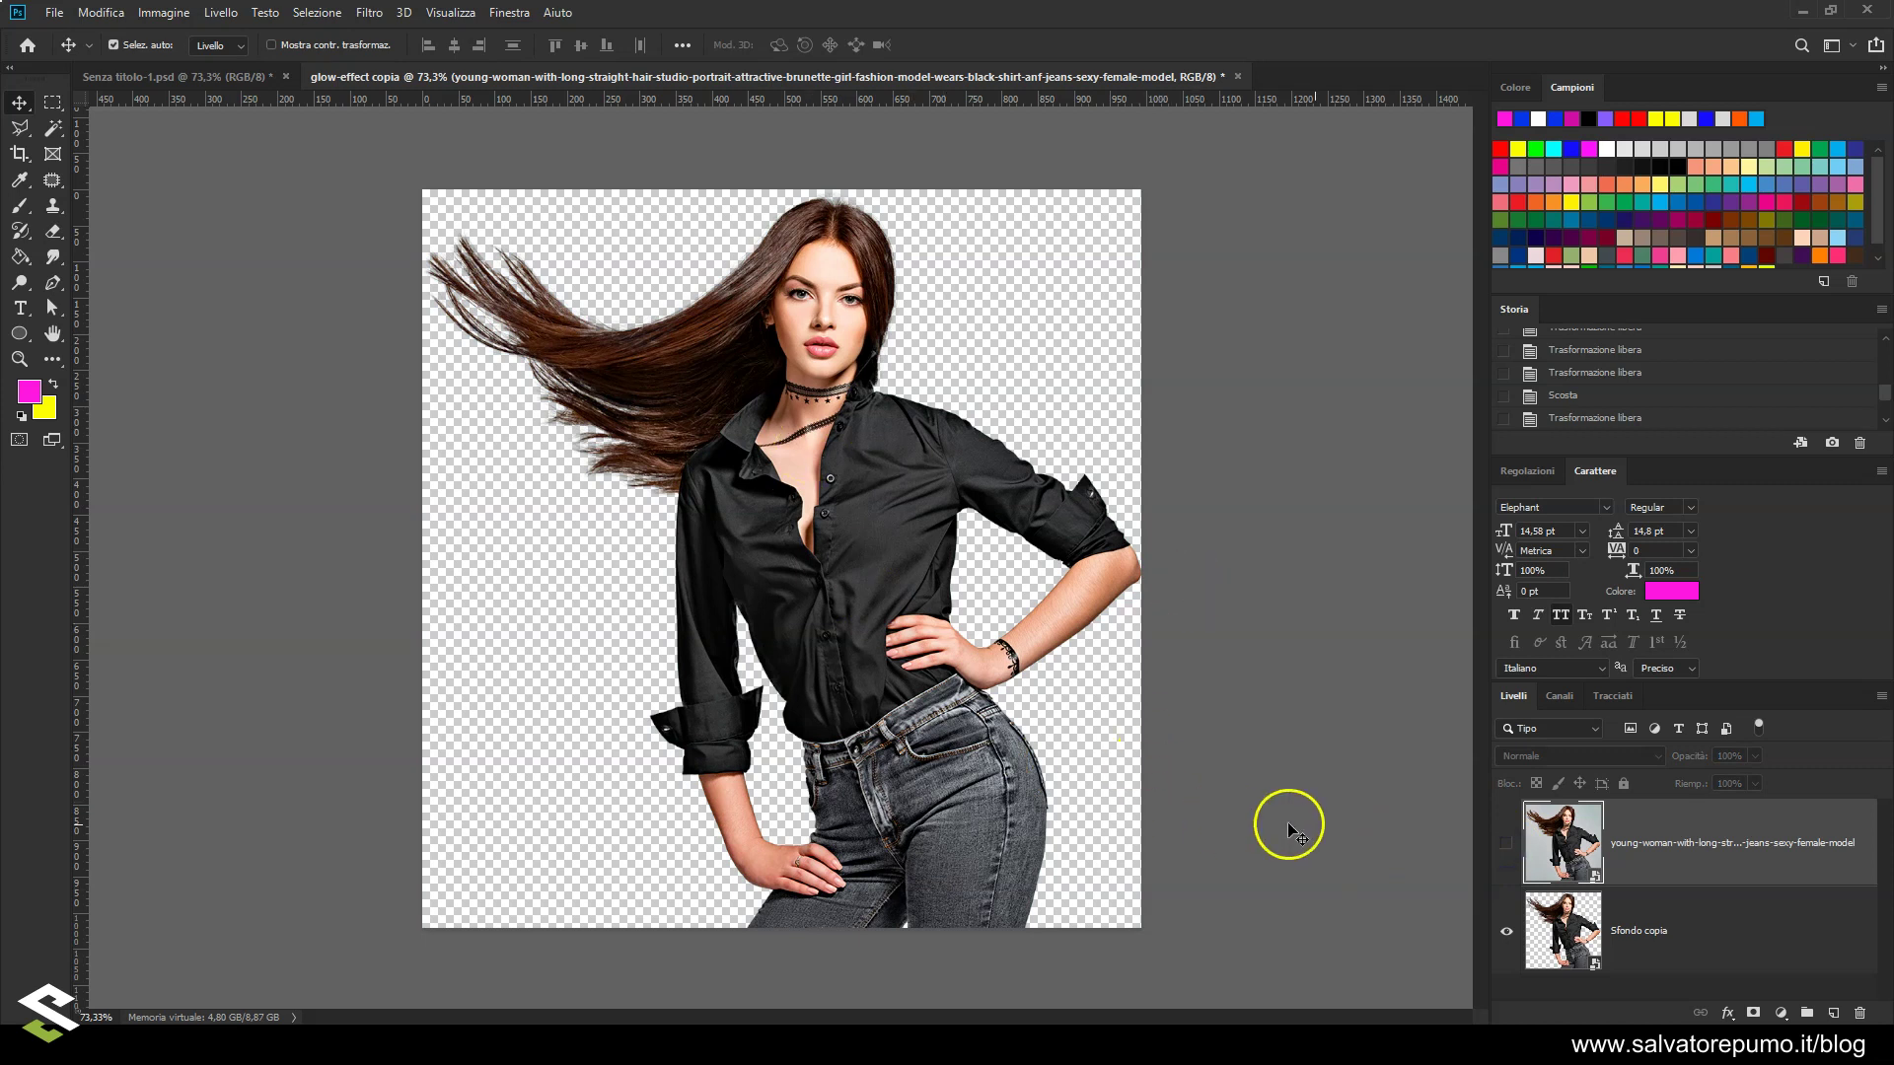
pyautogui.moveTo(1766, 847); pyautogui.dragTo(1864, 1018)
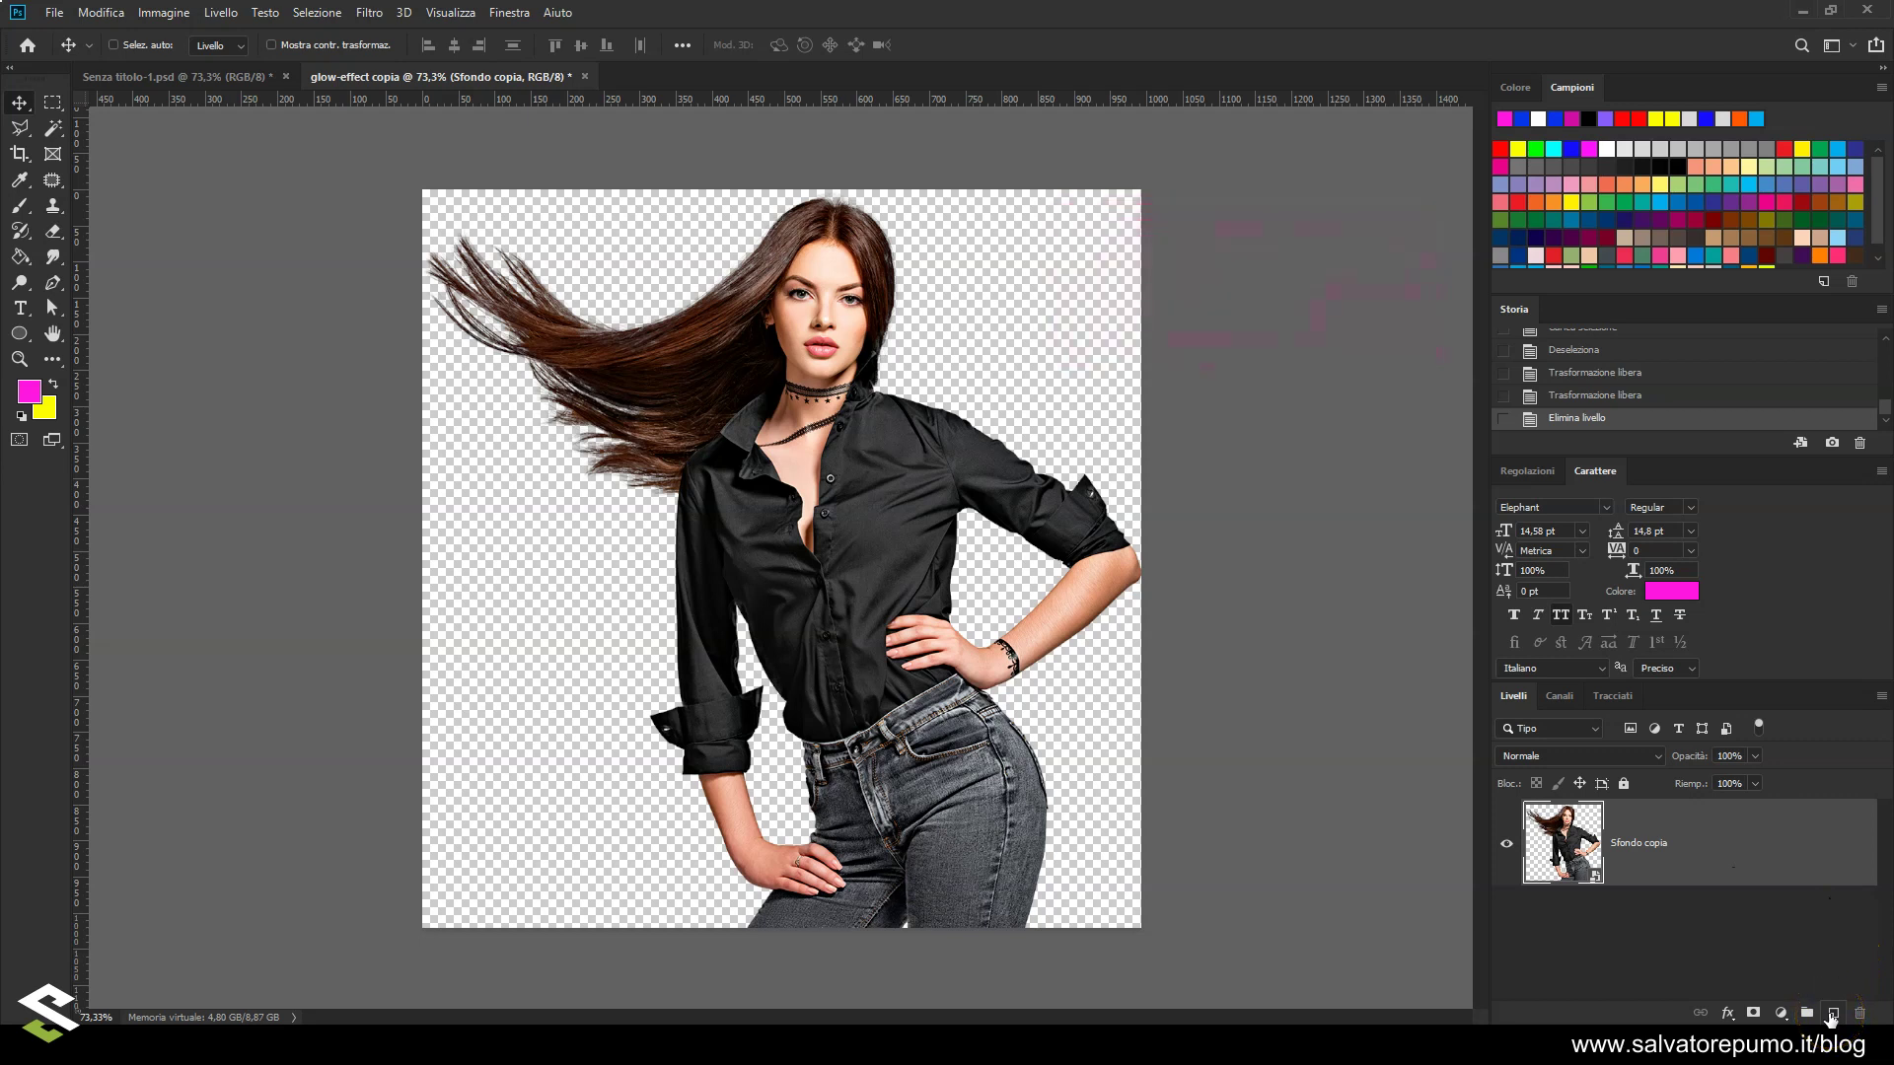
# Add a new layer beneath the cut-out model and fill it with black
pyautogui.keyDown('ctrl'); pyautogui.click(1830, 1012); pyautogui.keyUp('ctrl')
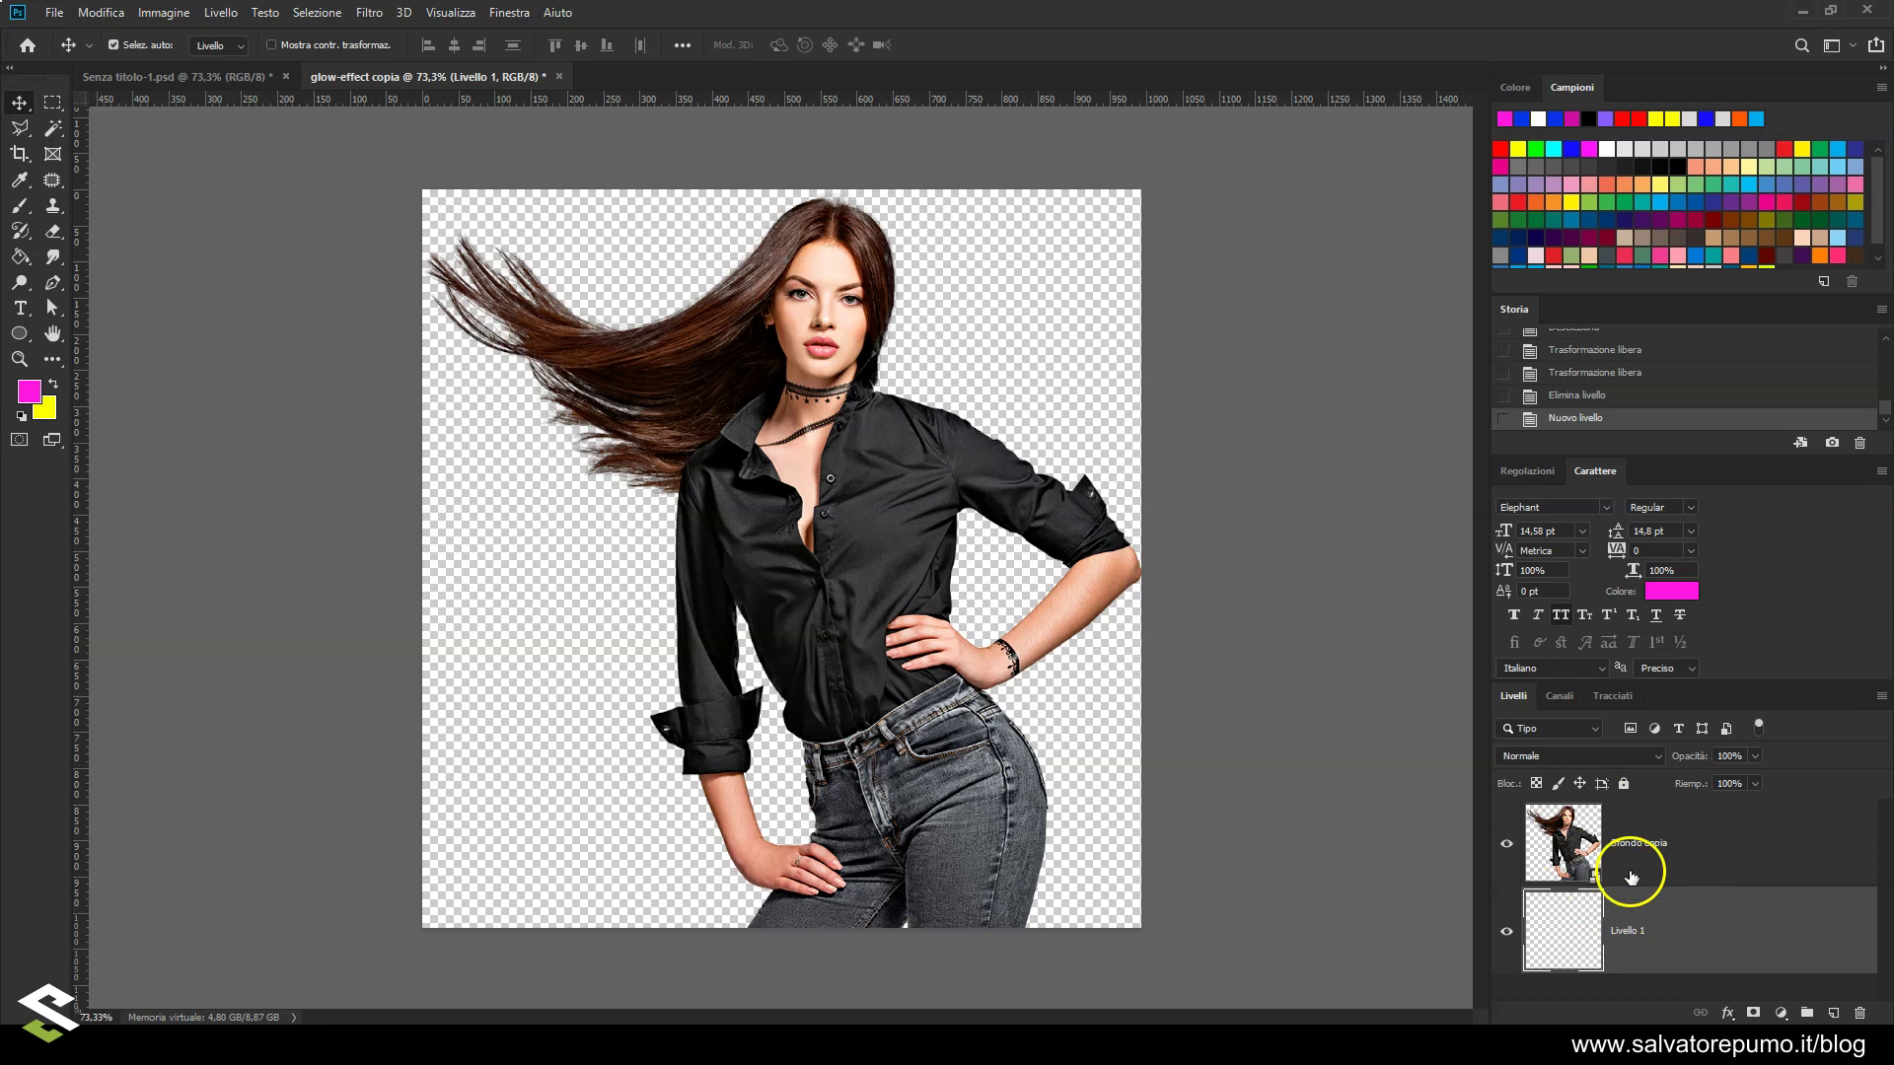
pyautogui.moveTo(1630, 877); pyautogui.dragTo(1559, 927)
pyautogui.press('i')
pyautogui.hotkey('shift', 'F5')
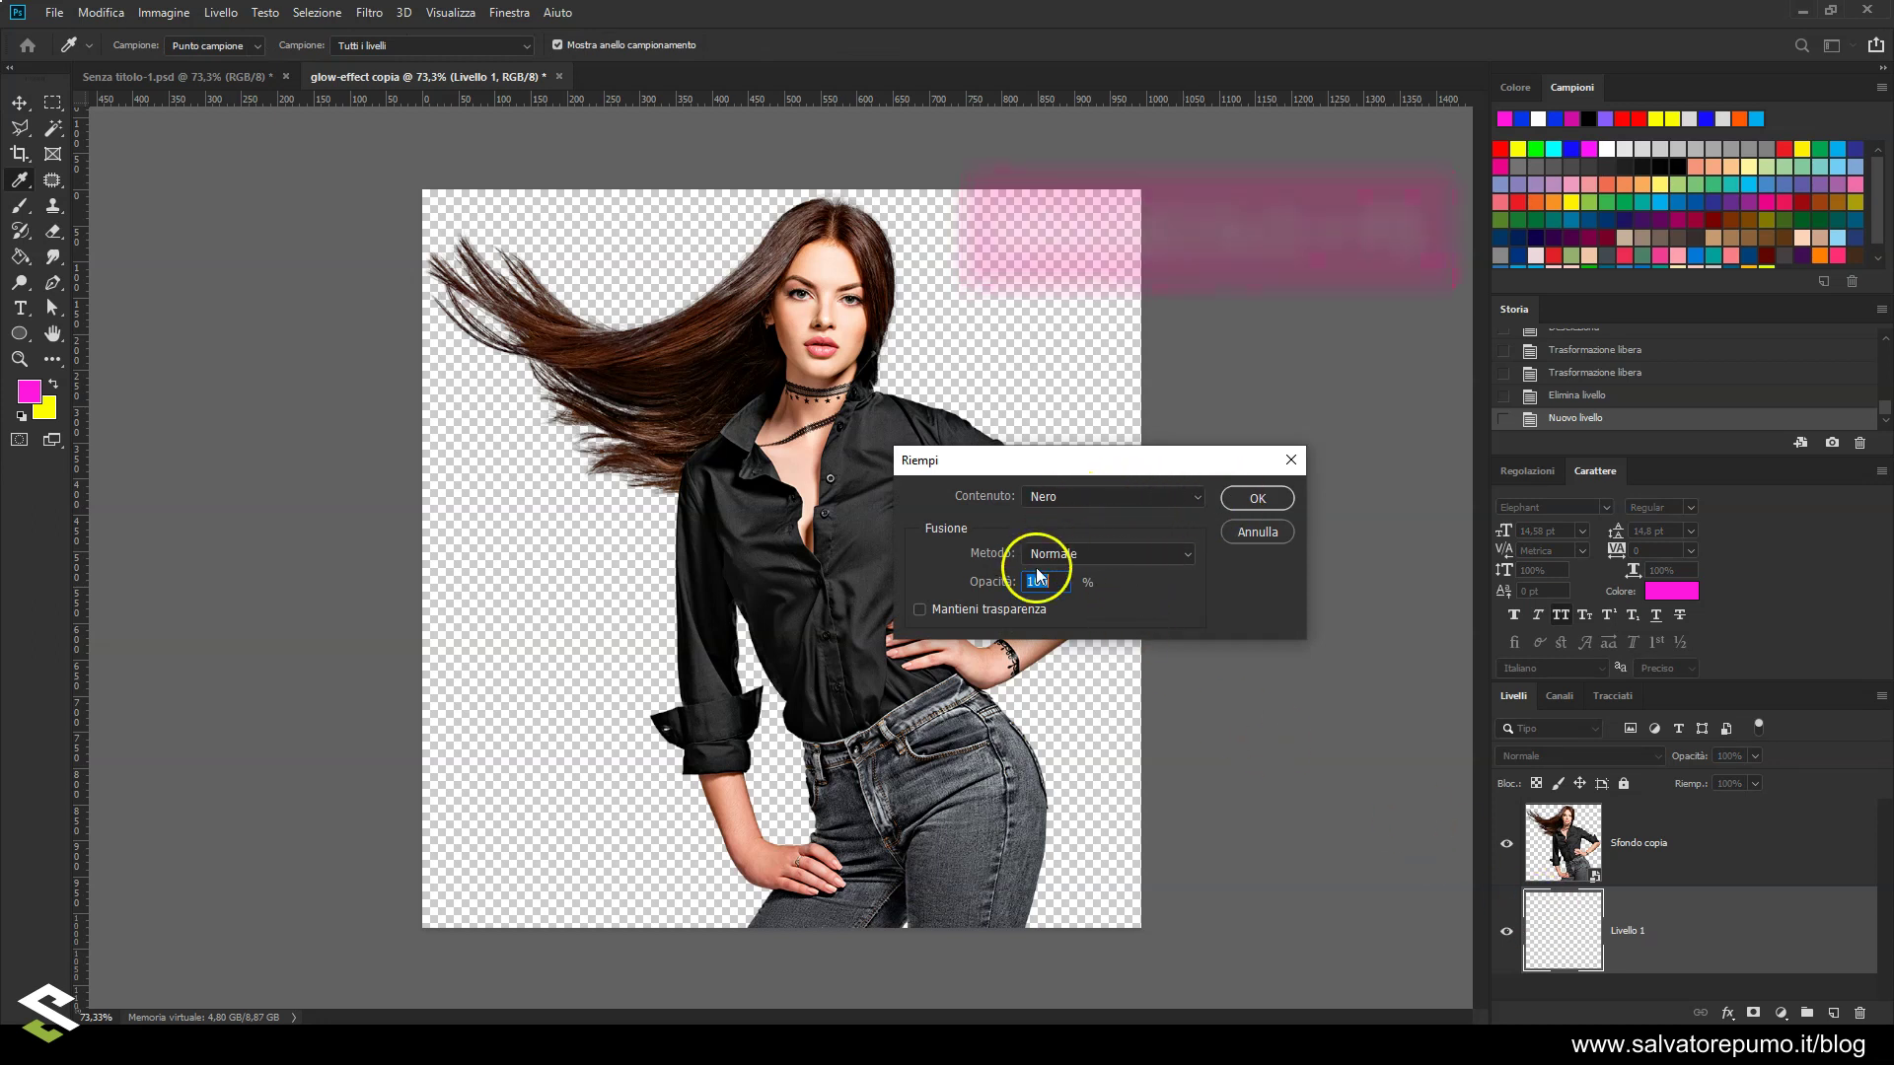
pyautogui.click(1272, 501)
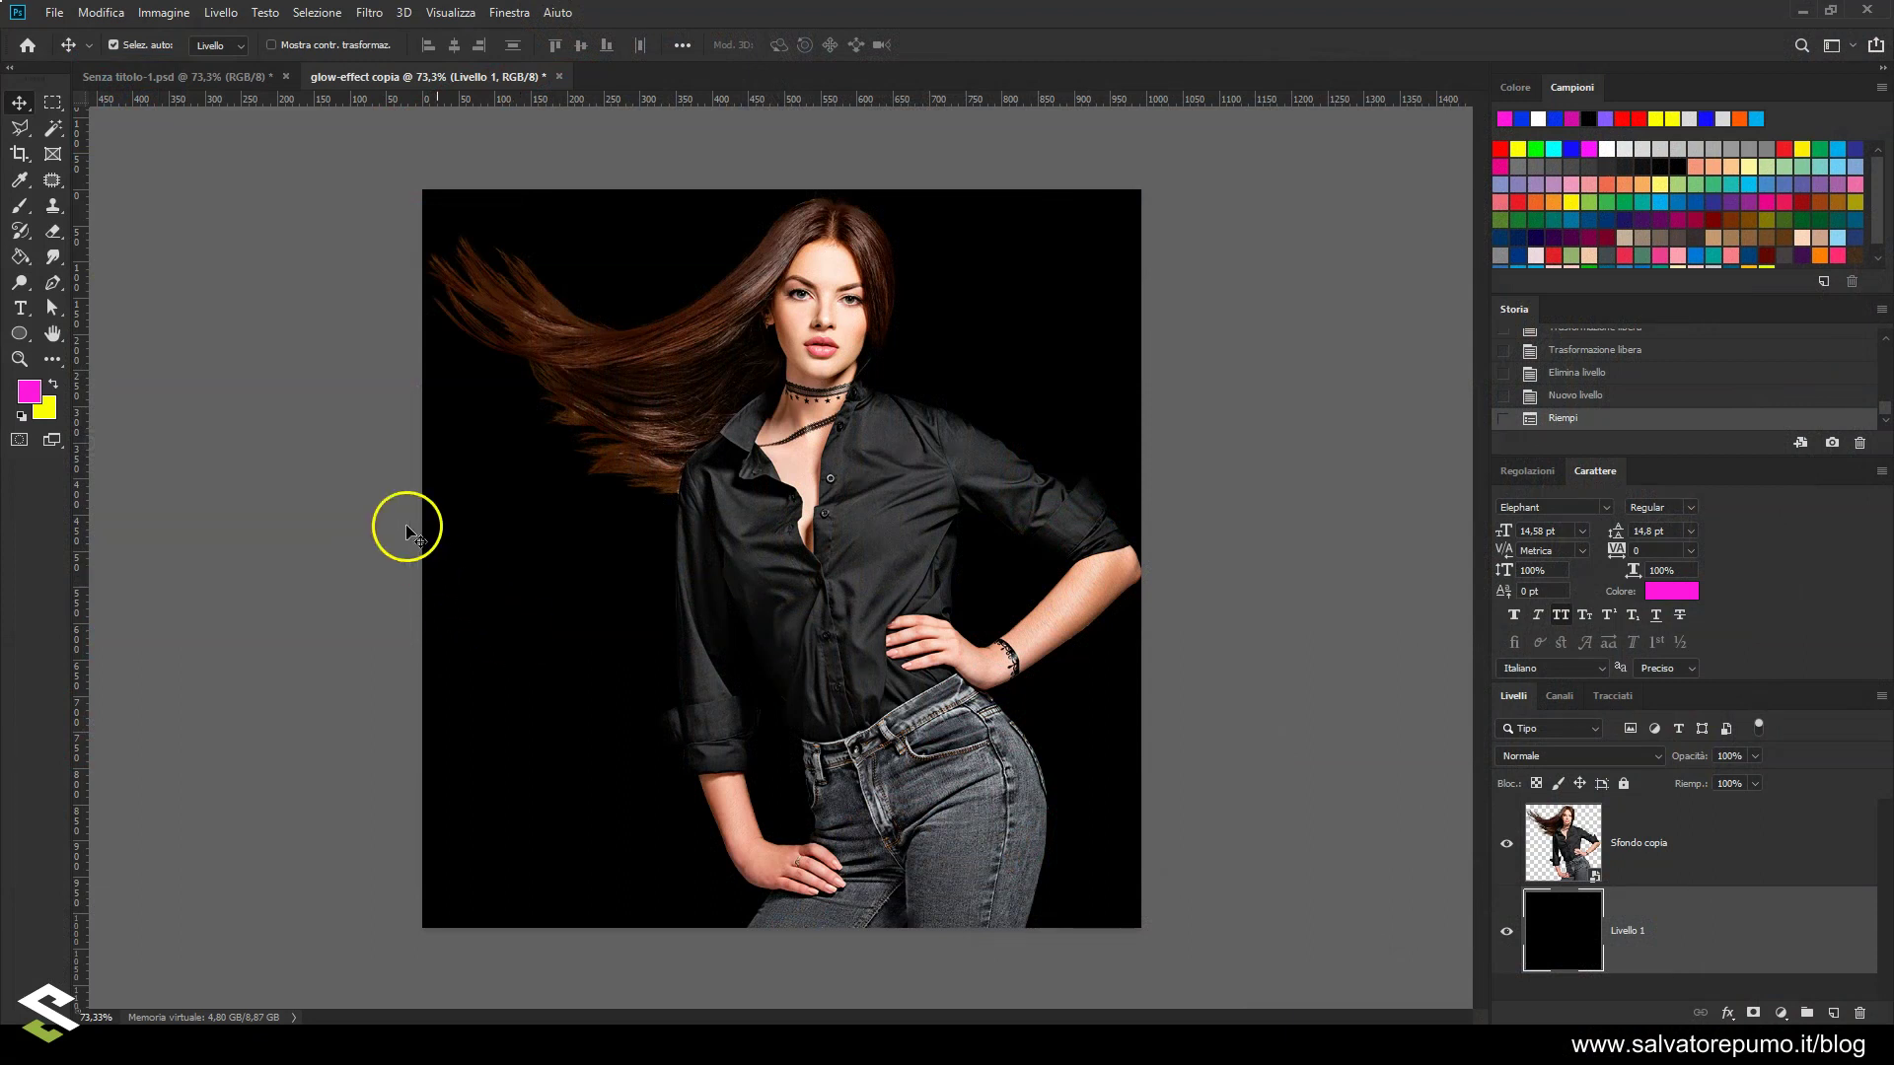
# Draw a four-point zigzag Pen path from the top right to the bottom left
pyautogui.click(54, 283)
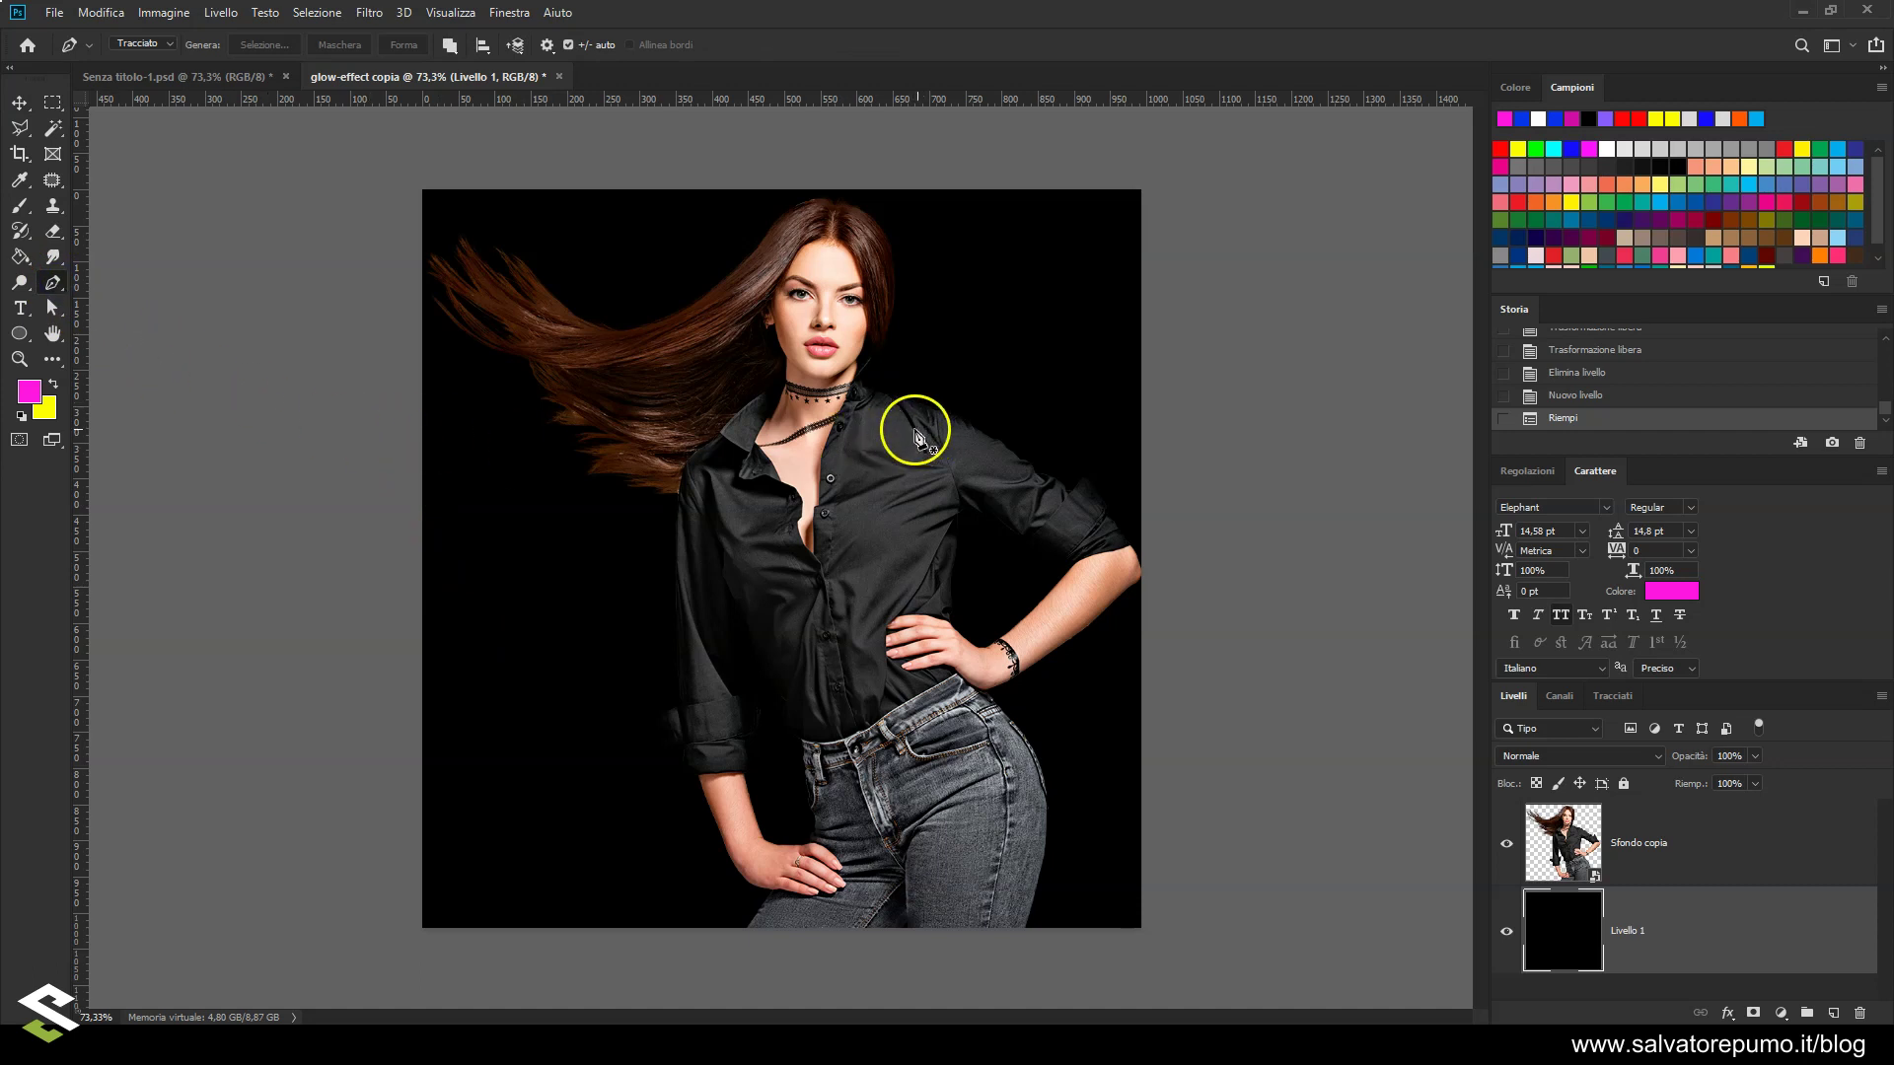
pyautogui.click(1177, 317)
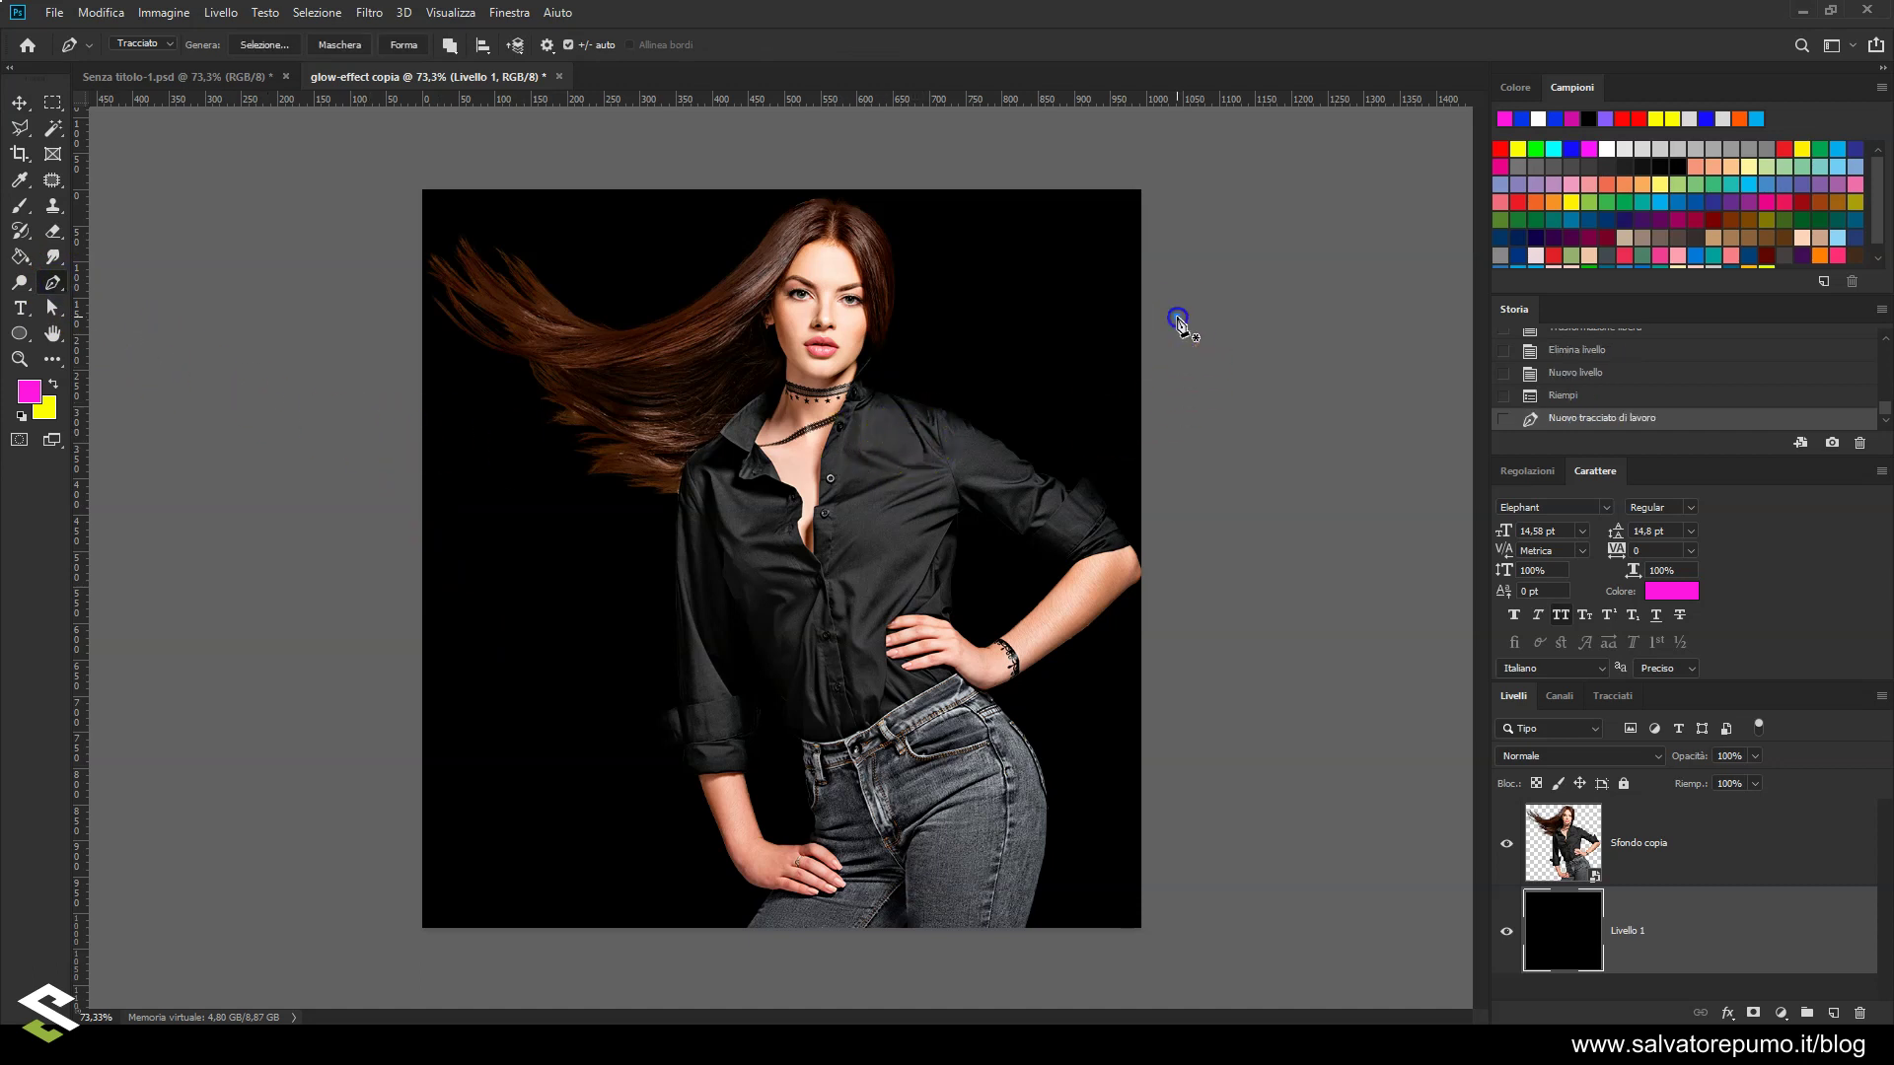
pyautogui.click(518, 651)
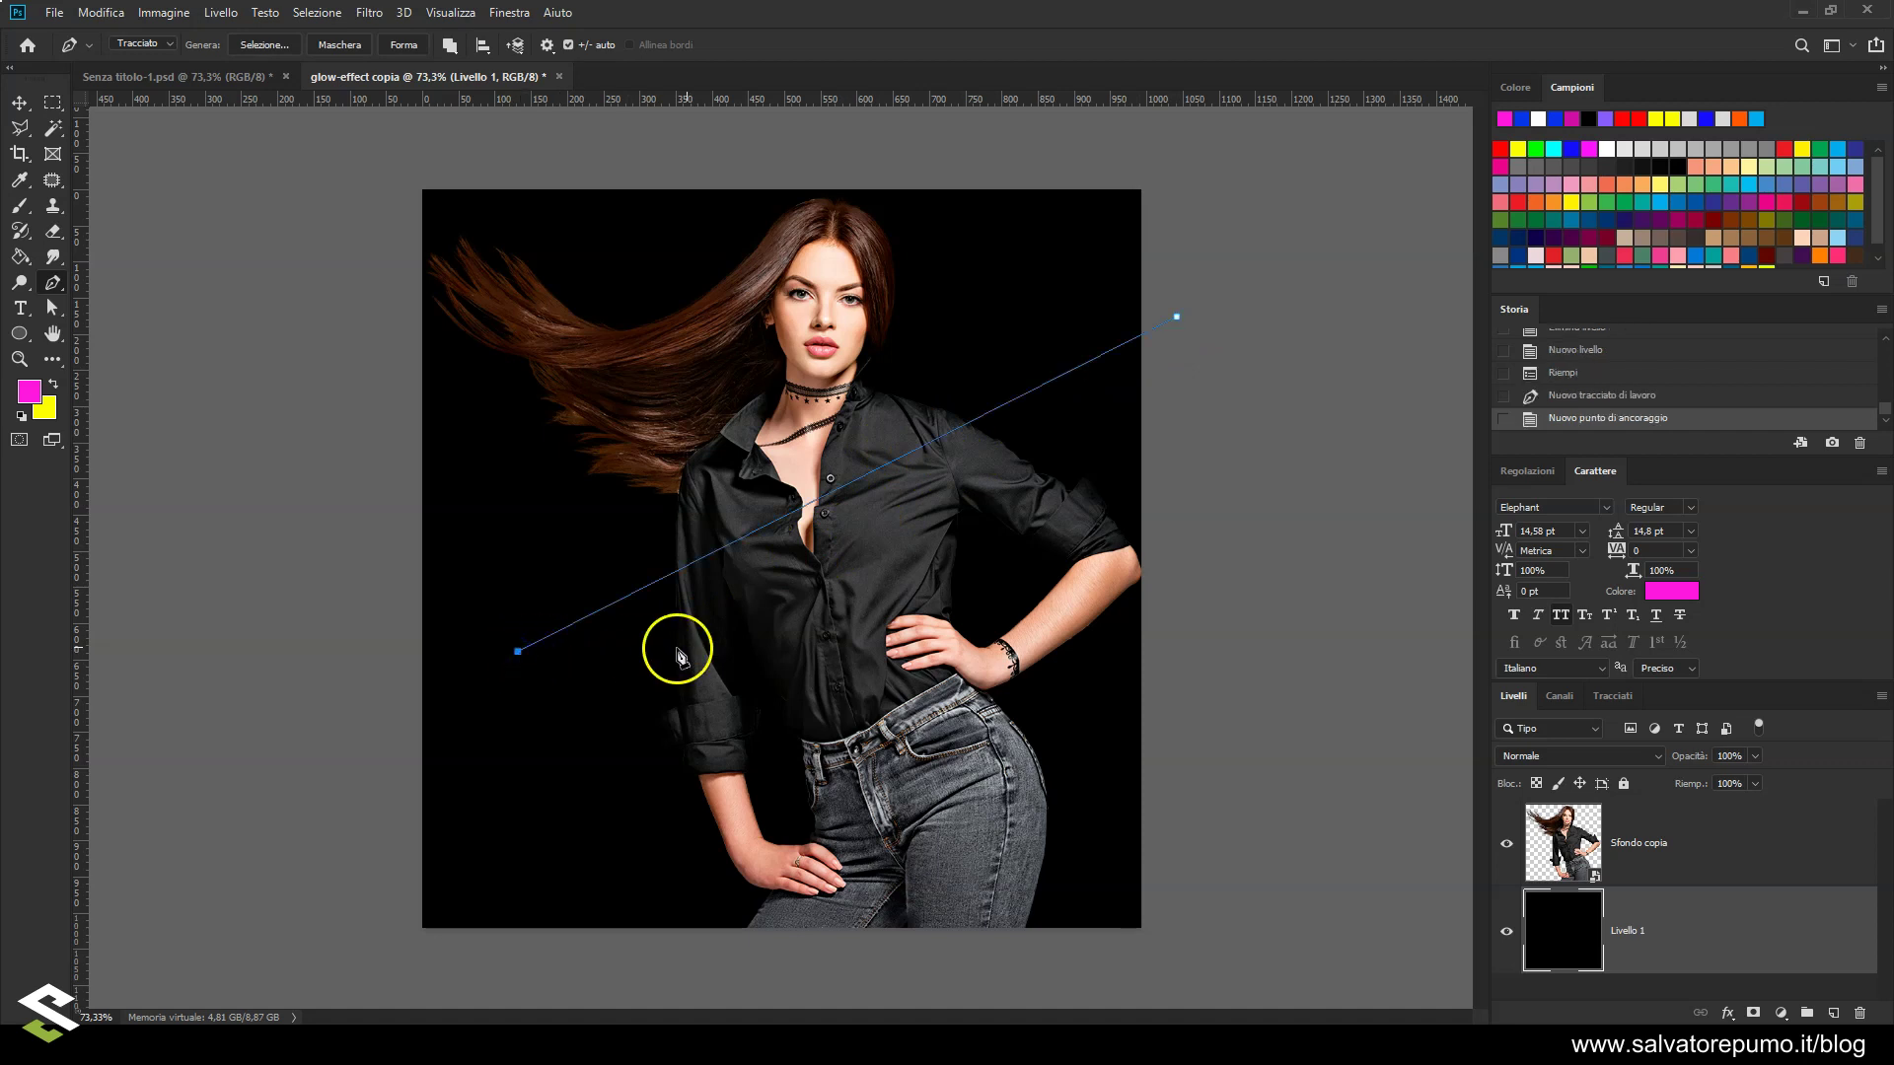
pyautogui.click(1012, 572)
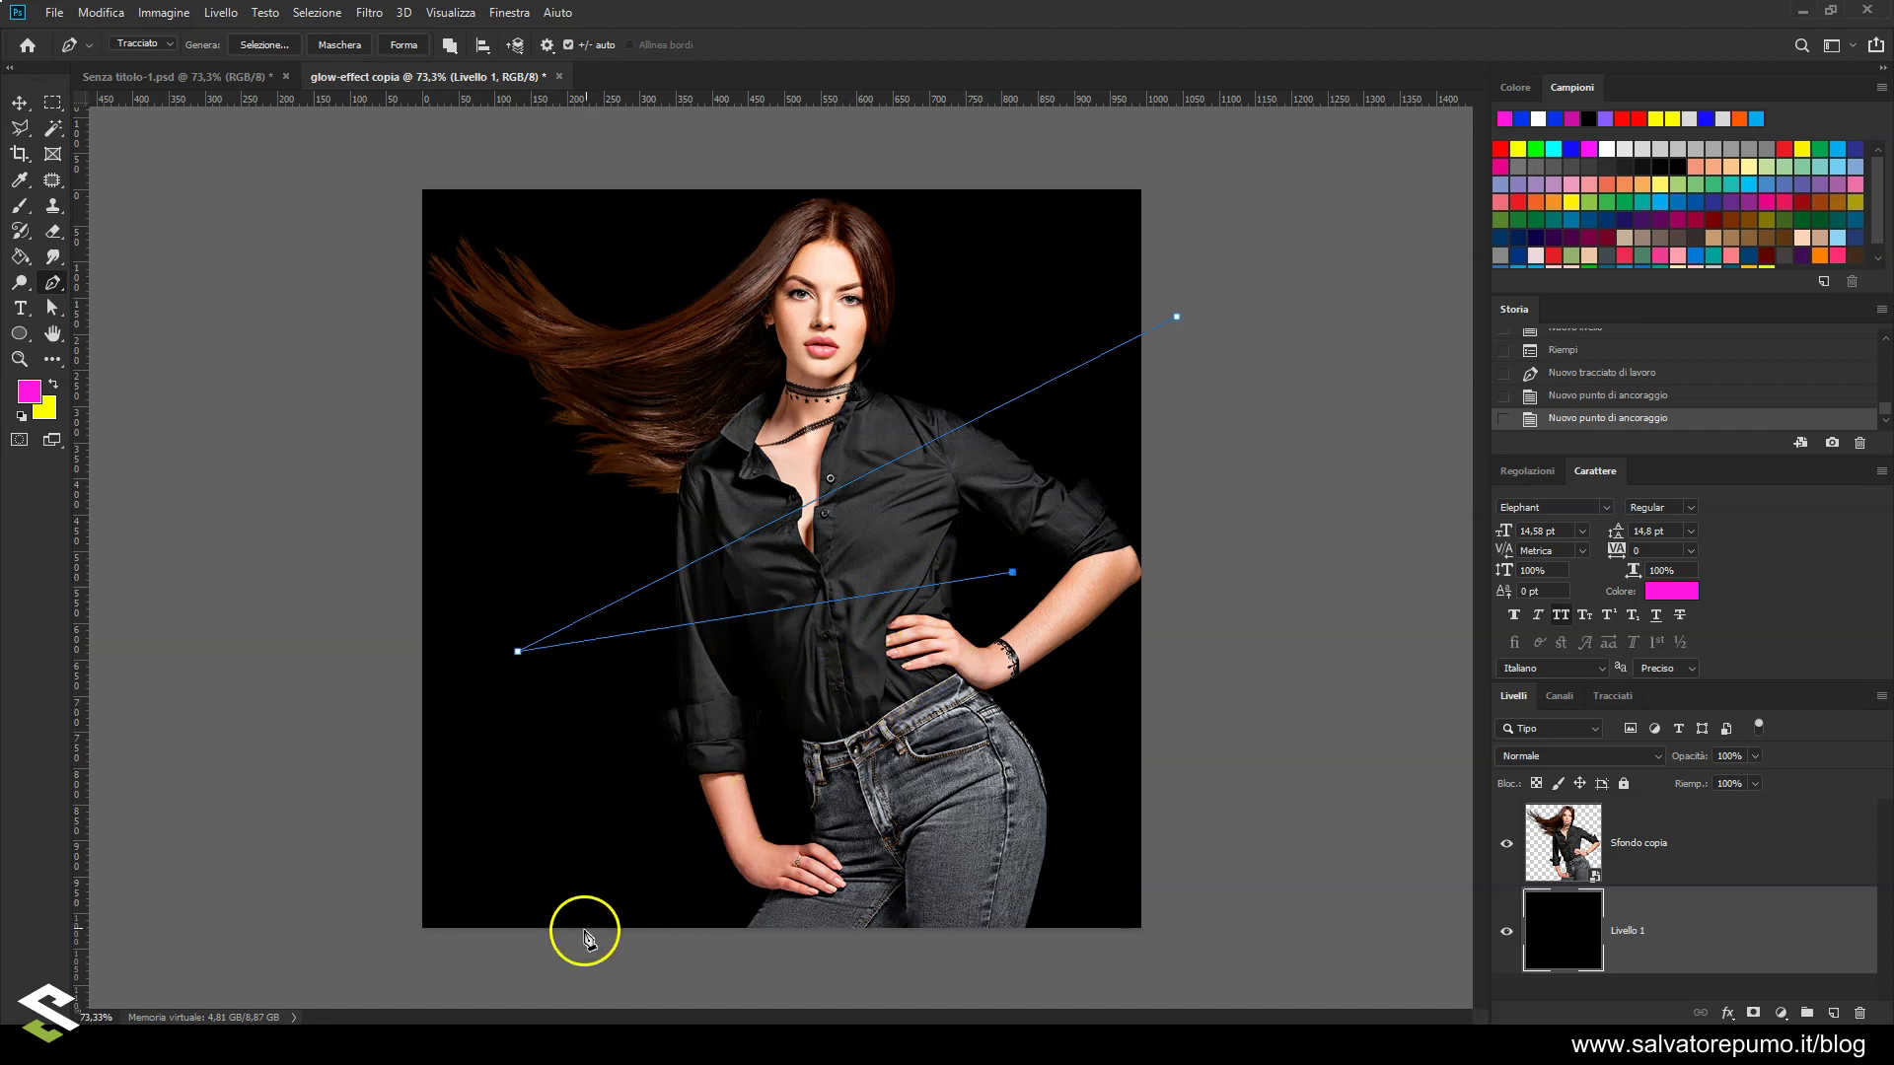
pyautogui.click(558, 962)
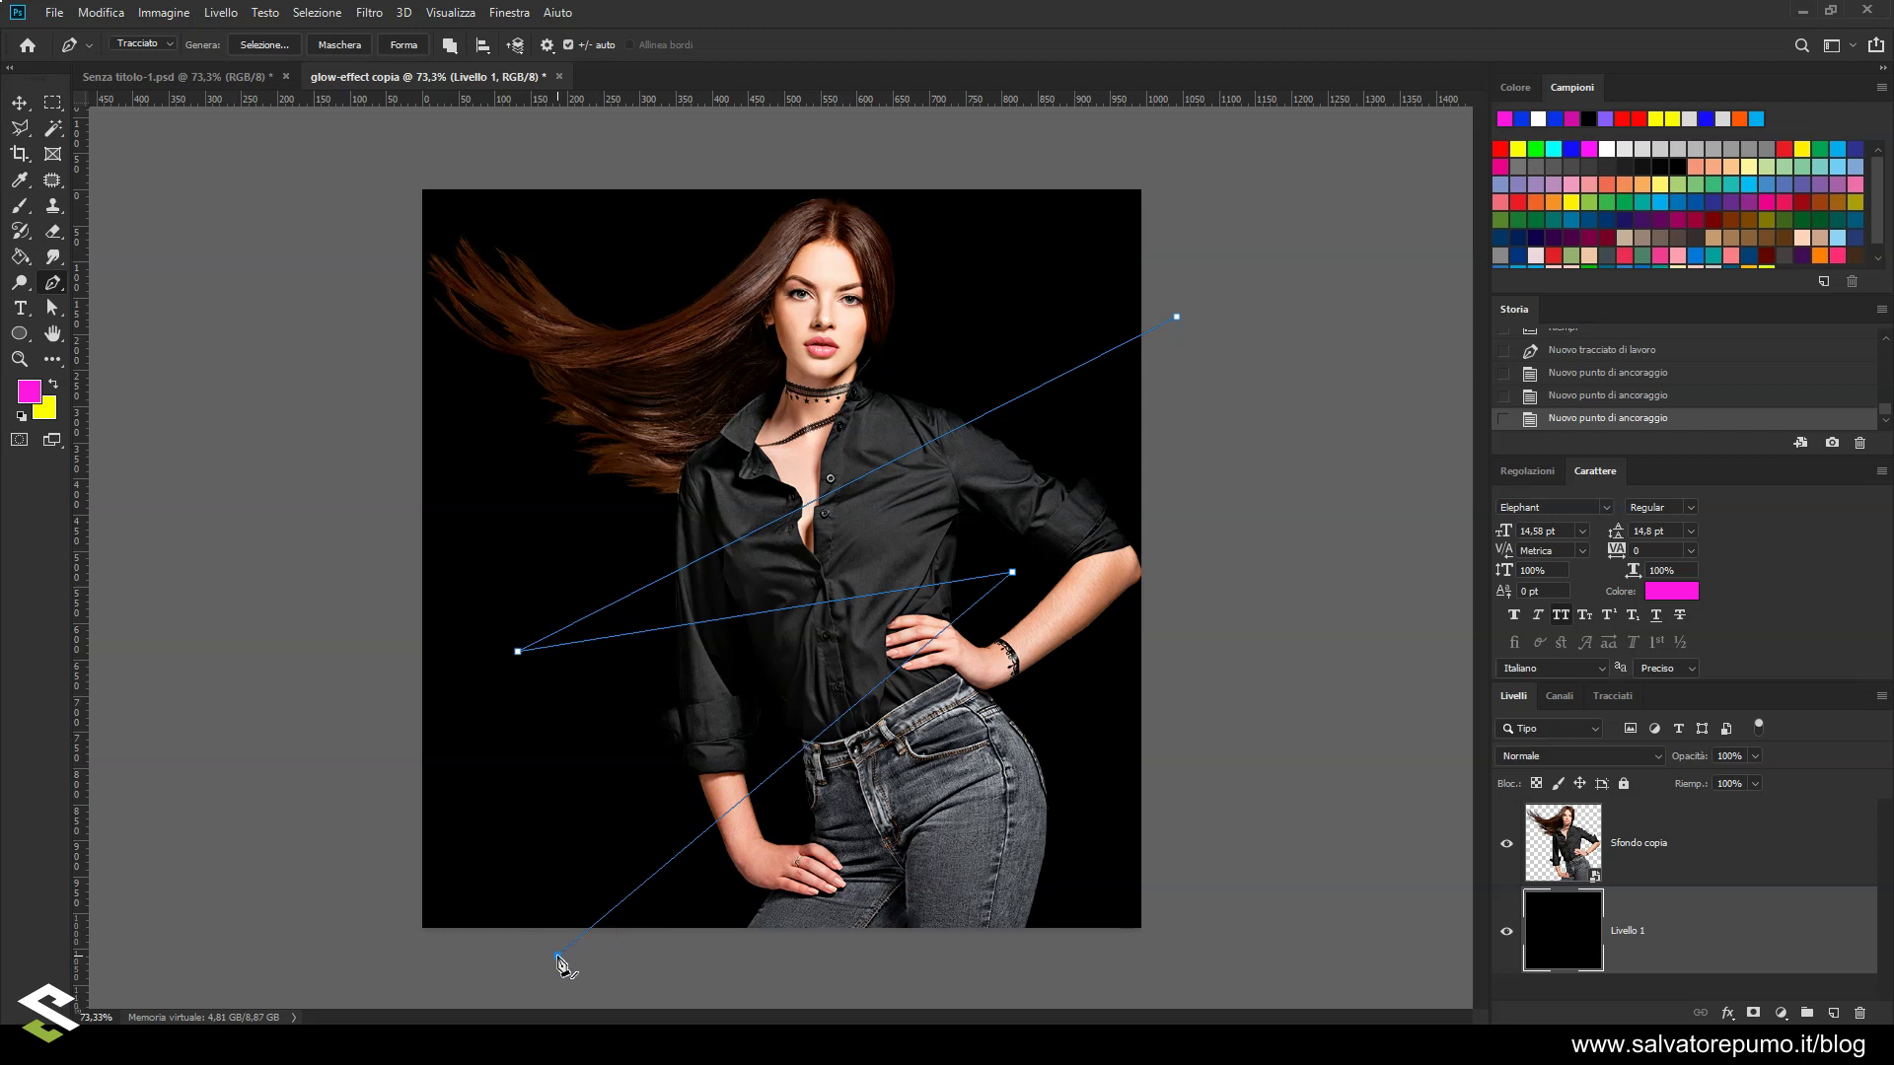
pyautogui.click(1606, 782)
pyautogui.click(1612, 698)
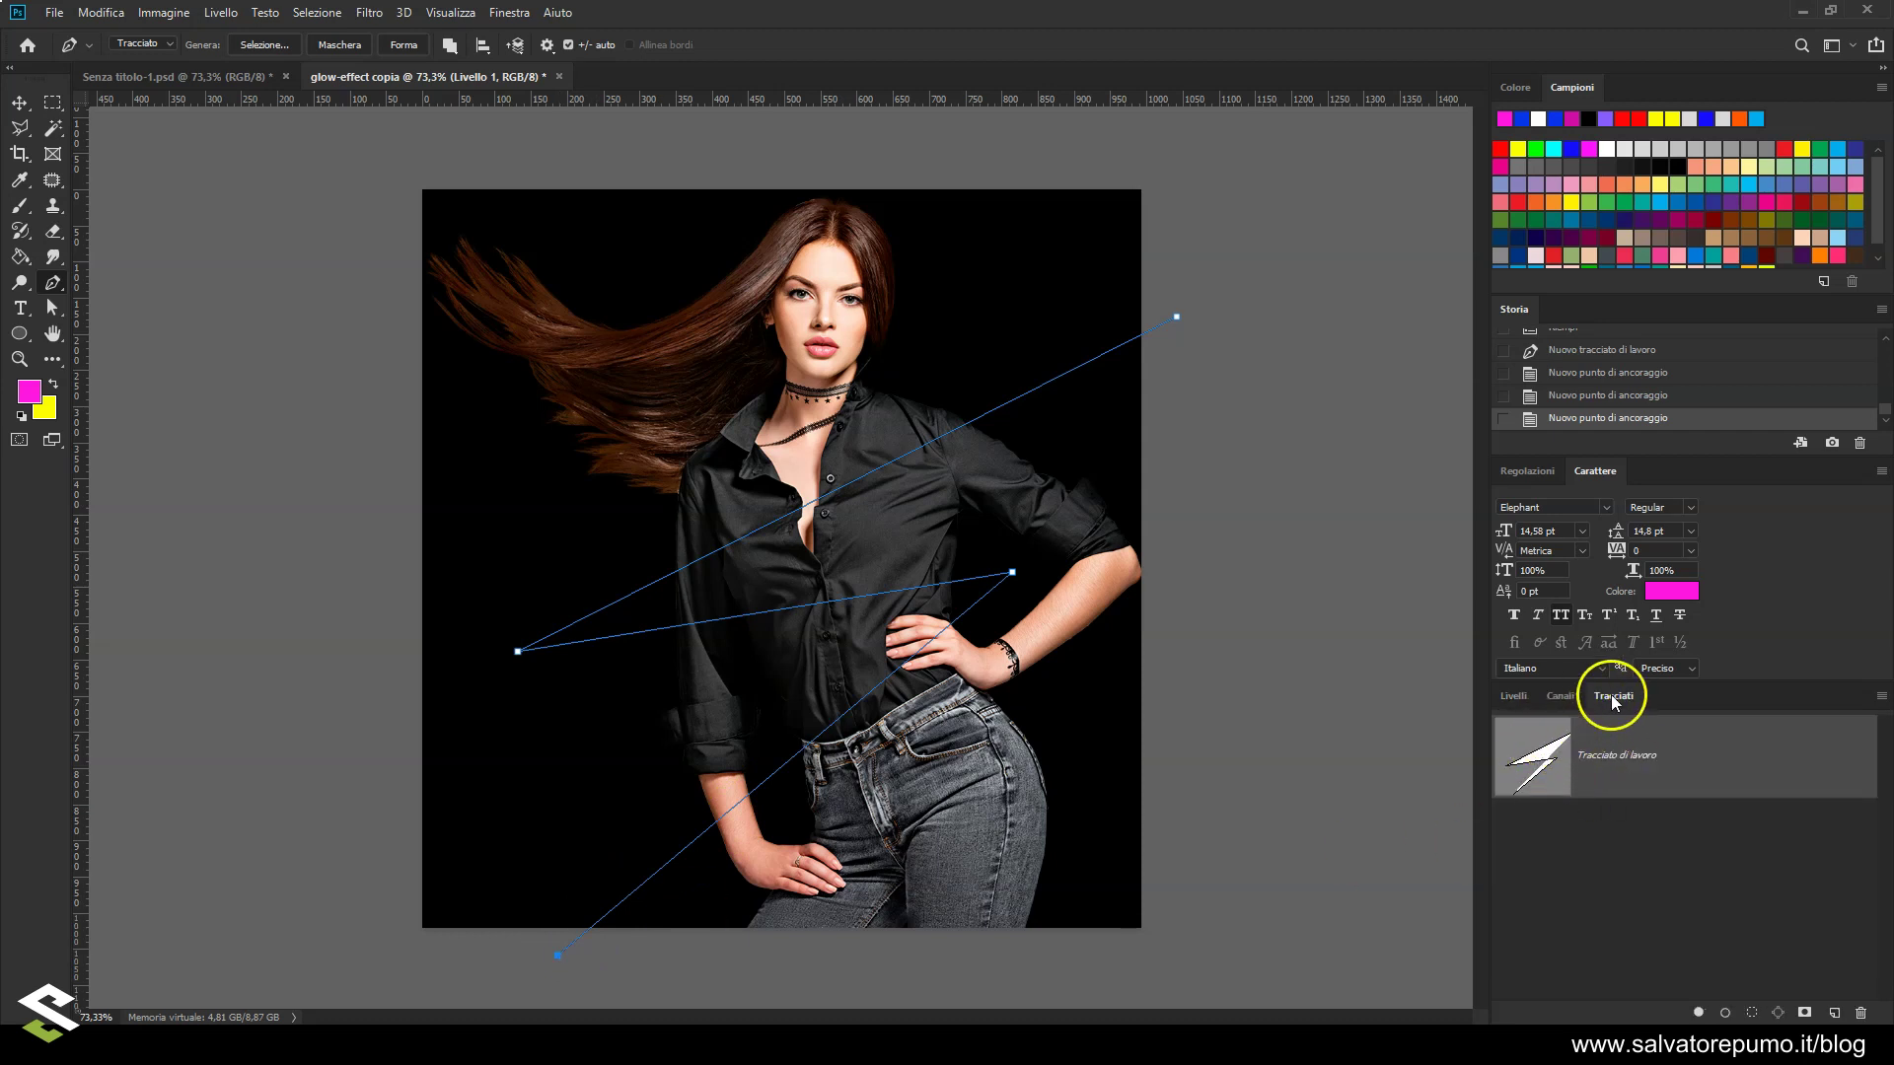
pyautogui.click(1508, 695)
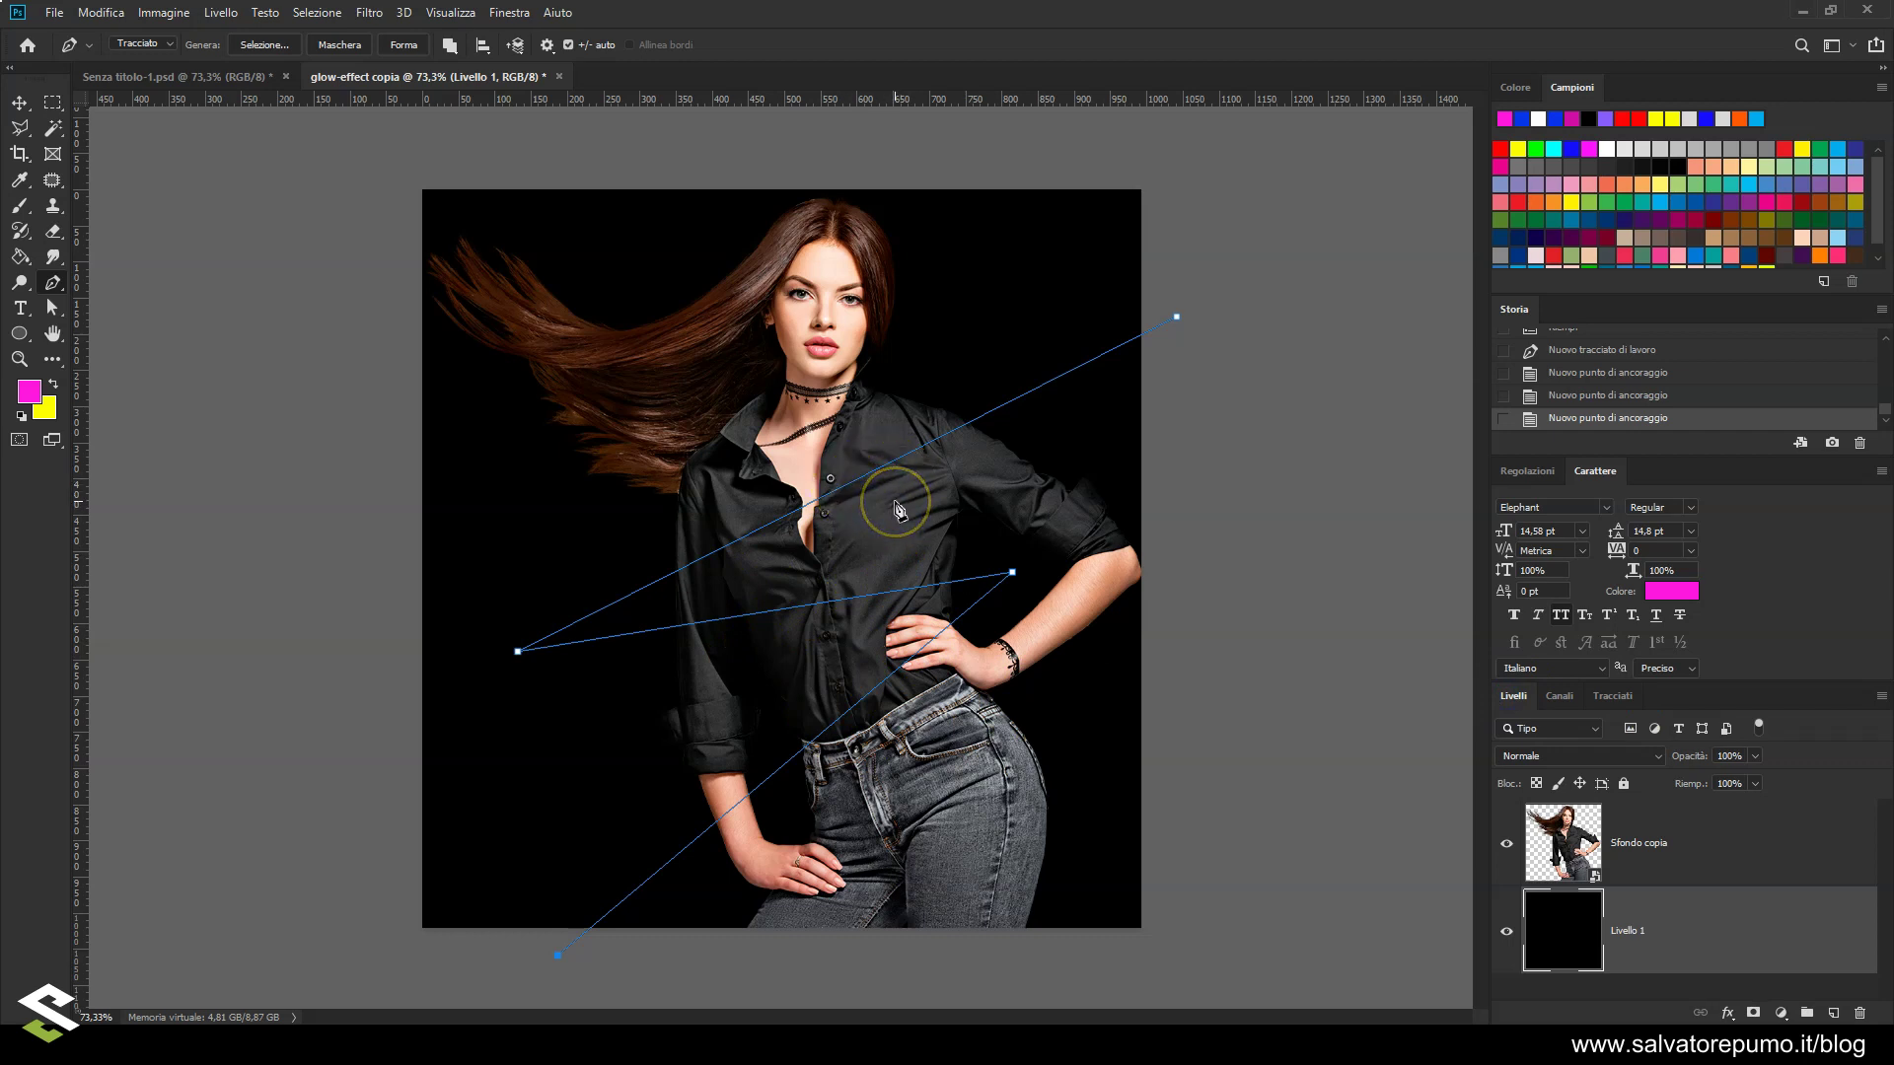
# Rename the Sfondo copia layer to 'modella' and add an empty Livello 2 above it
pyautogui.moveTo(1692, 881); pyautogui.dragTo(1707, 860)
pyautogui.moveTo(1707, 860); pyautogui.dragTo(1650, 846)
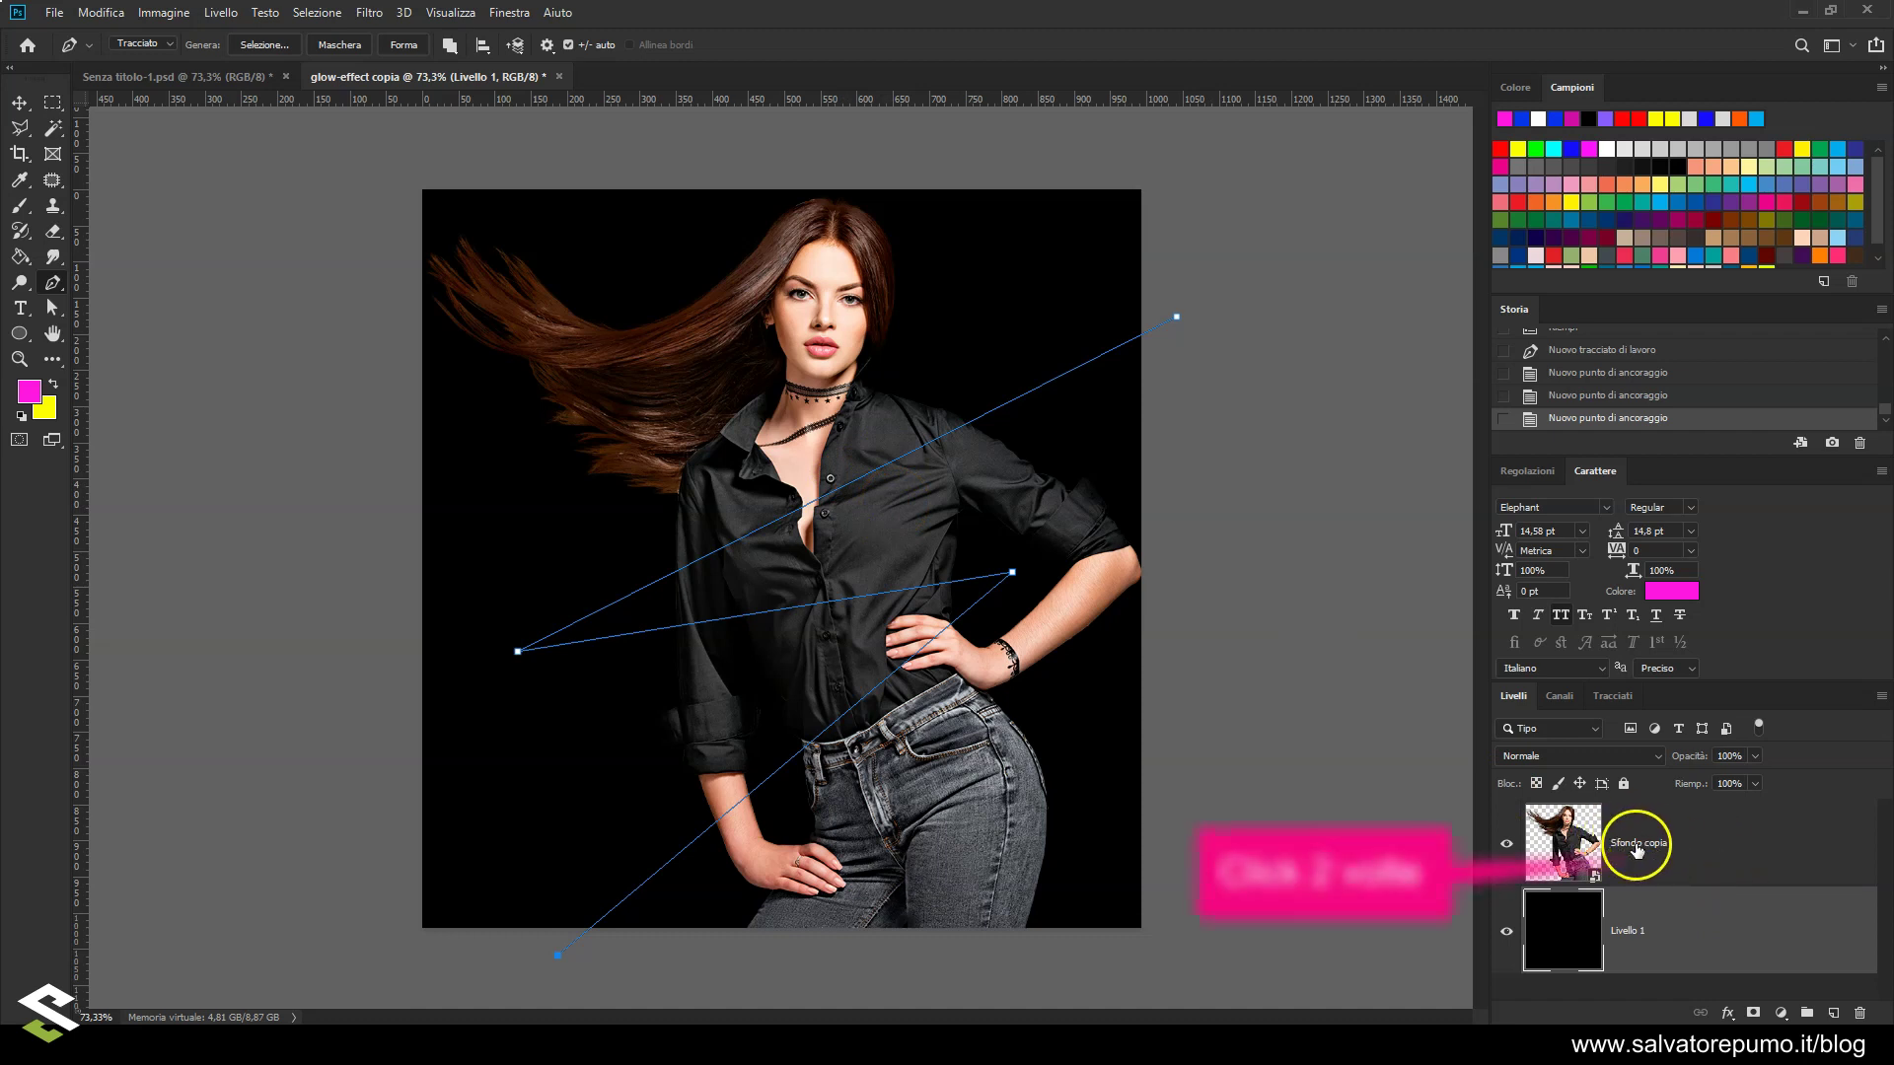
pyautogui.doubleClick(1642, 845)
pyautogui.write('mode')
pyautogui.click(1661, 838)
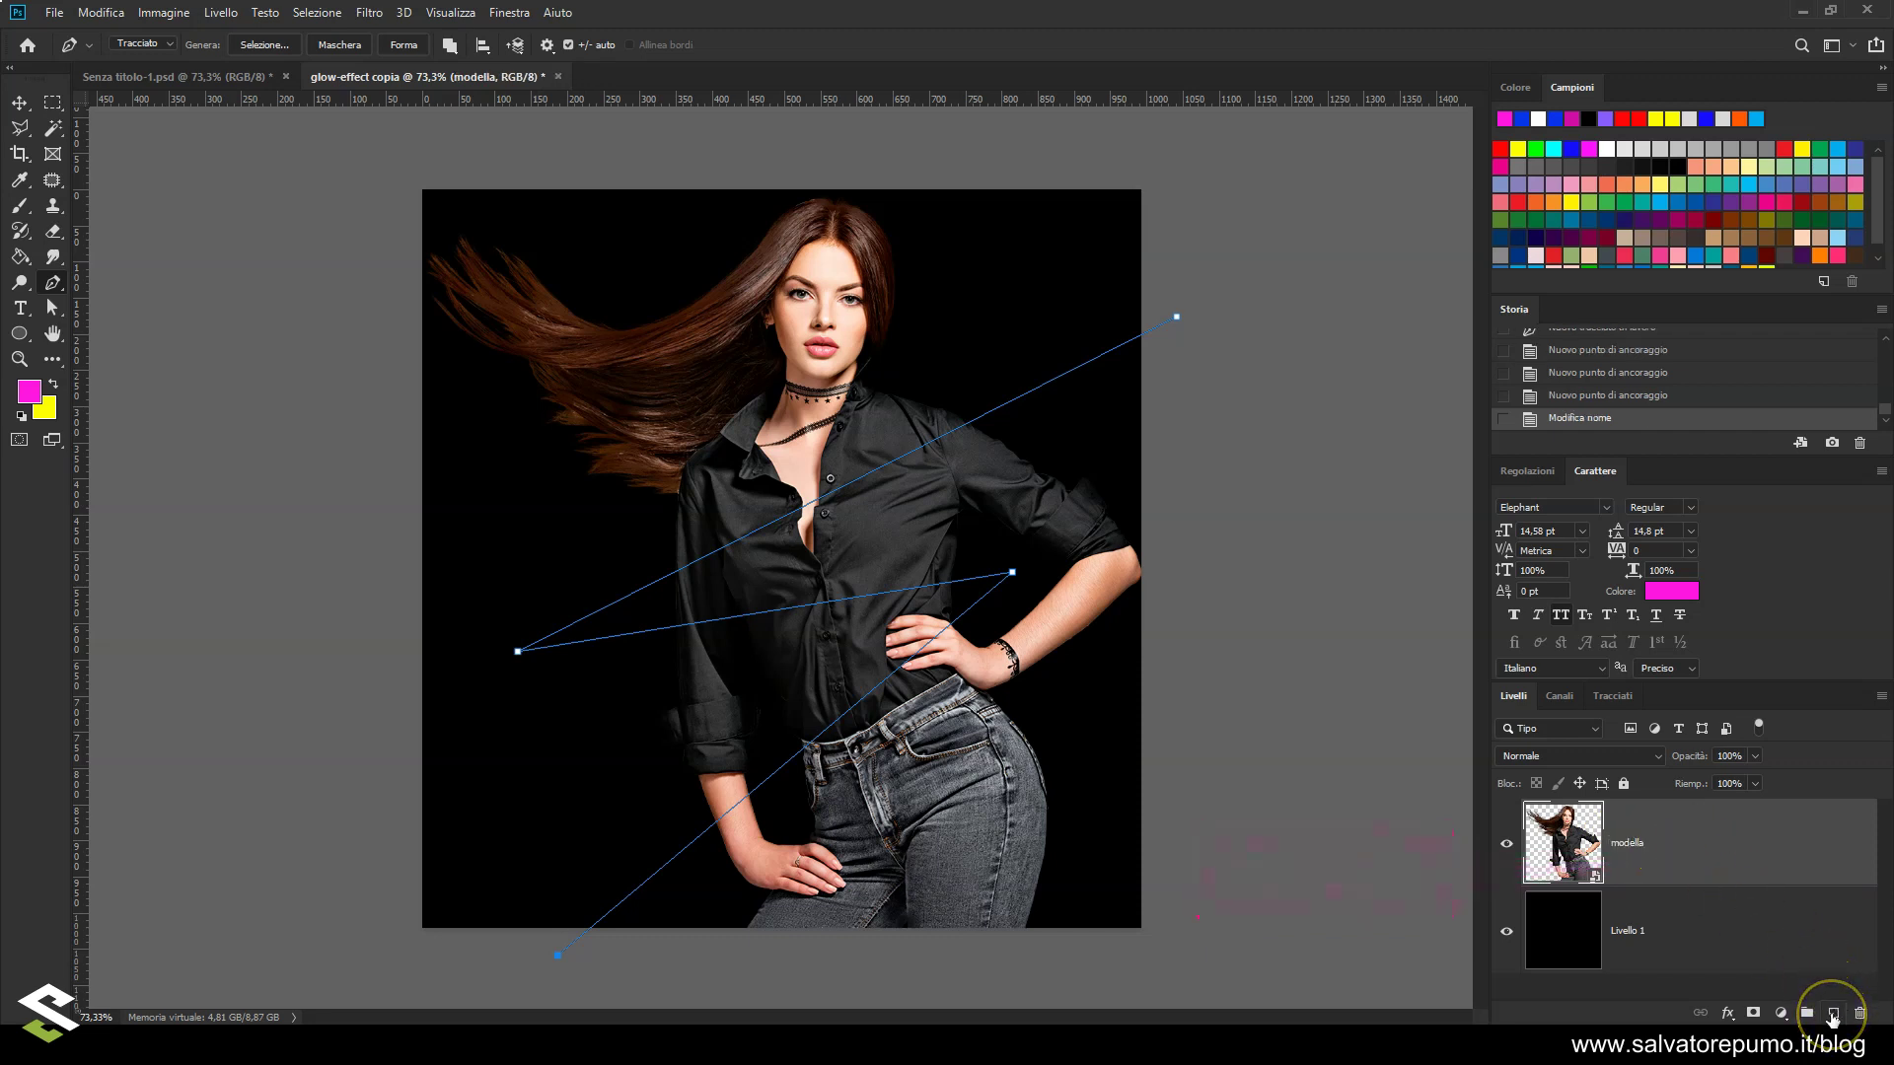
pyautogui.click(1831, 1013)
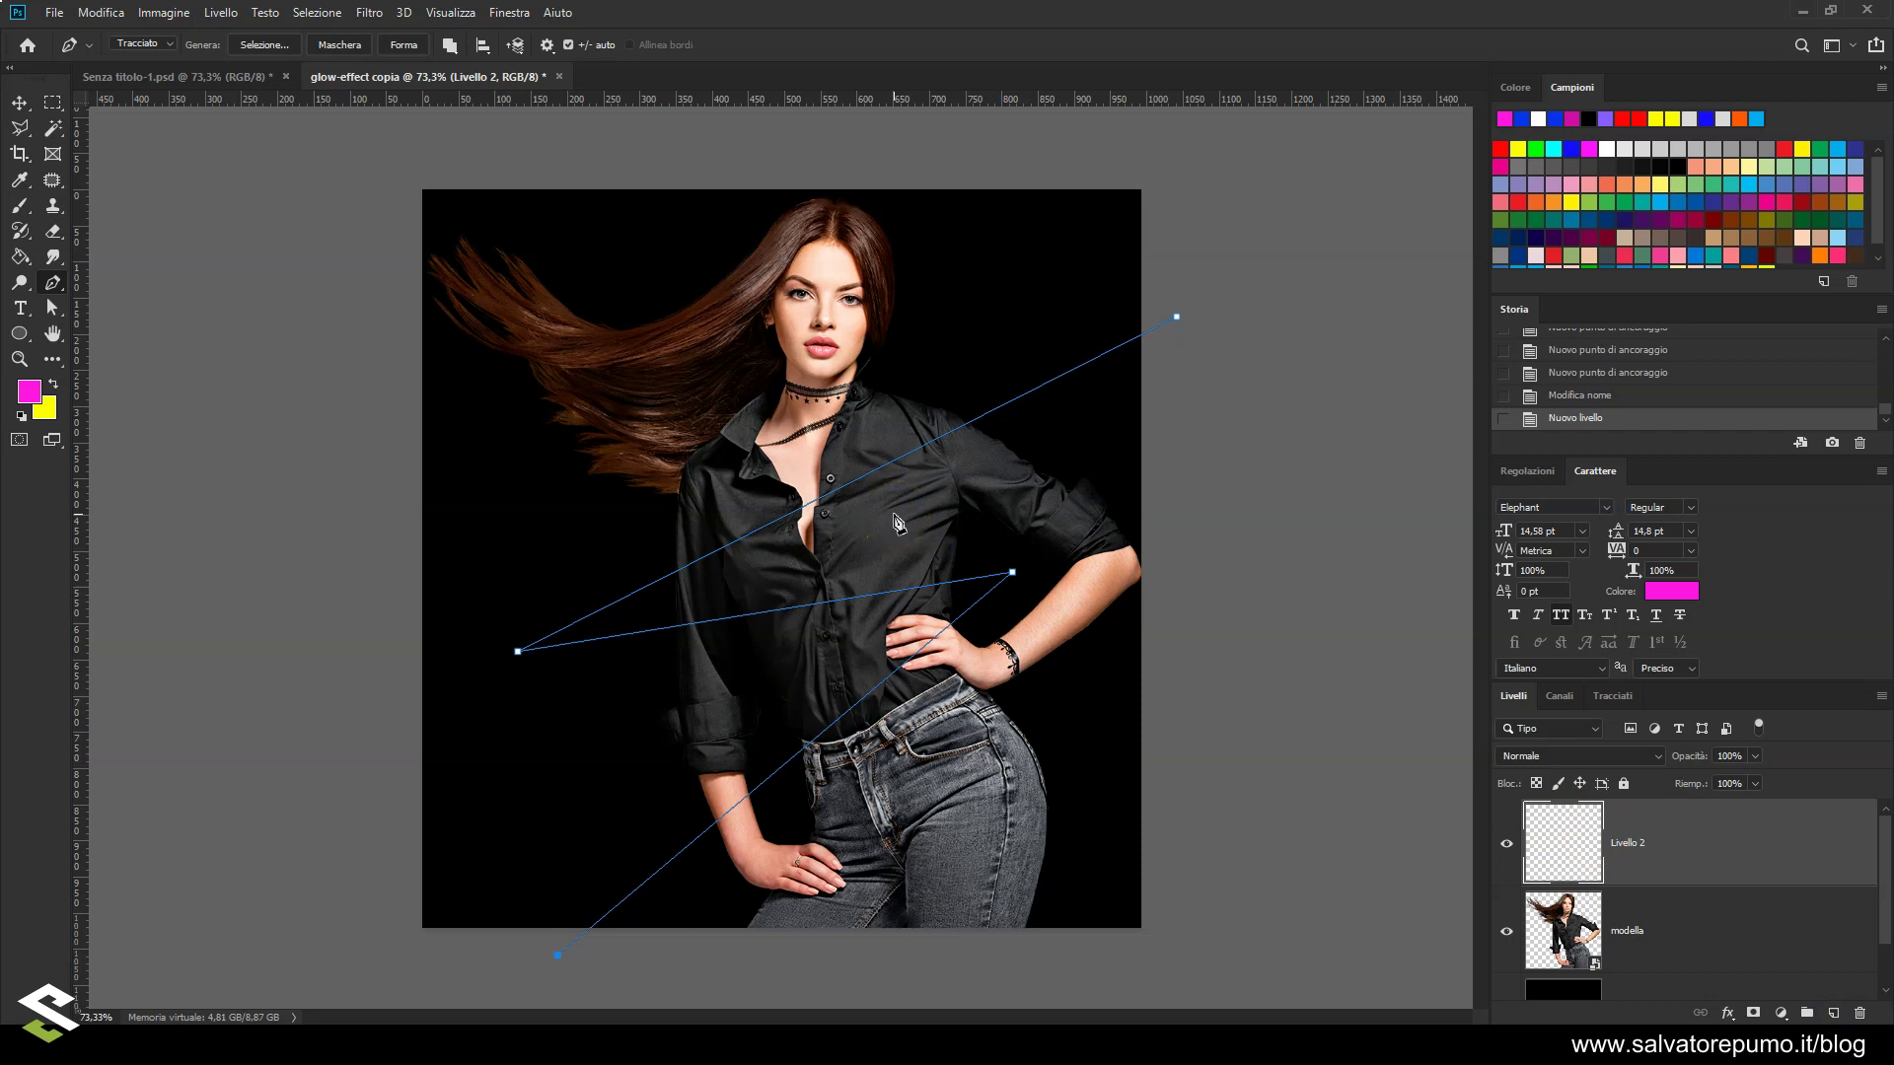
pyautogui.rightClick(895, 520)
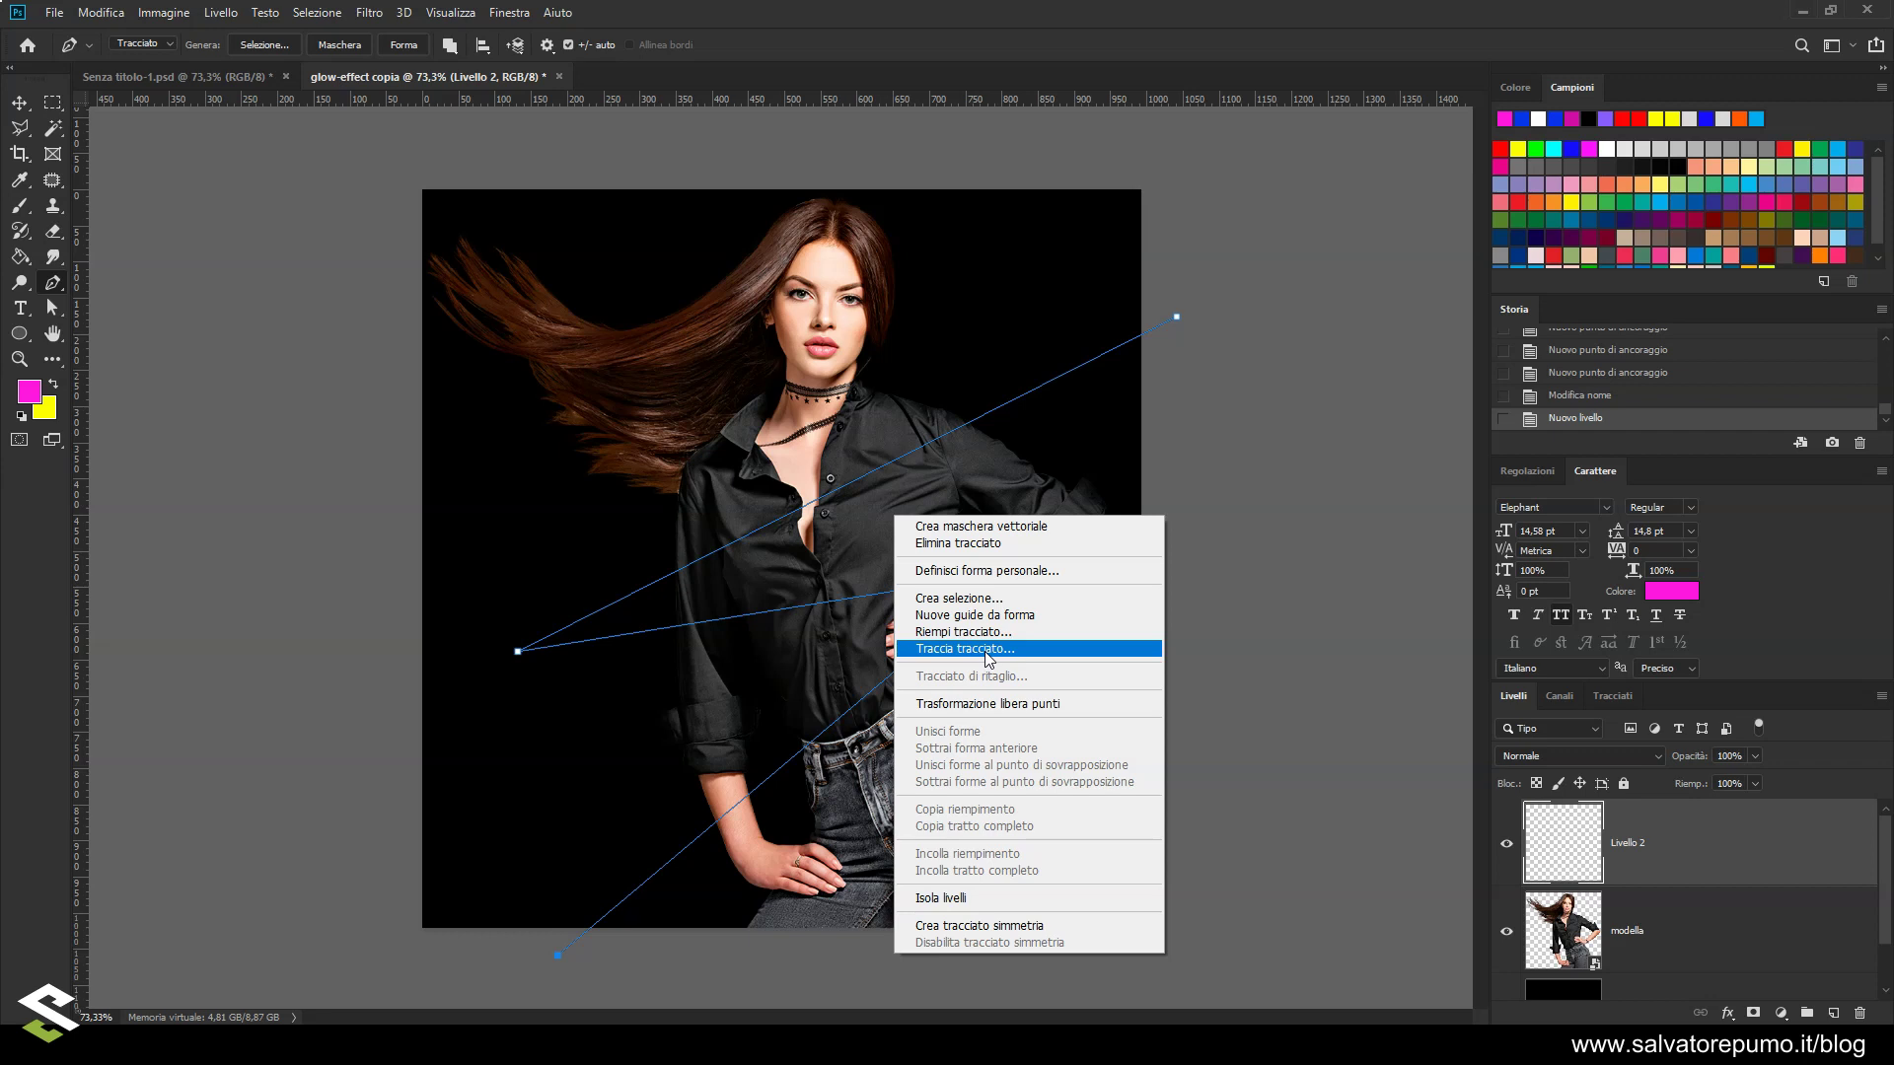
pyautogui.click(986, 651)
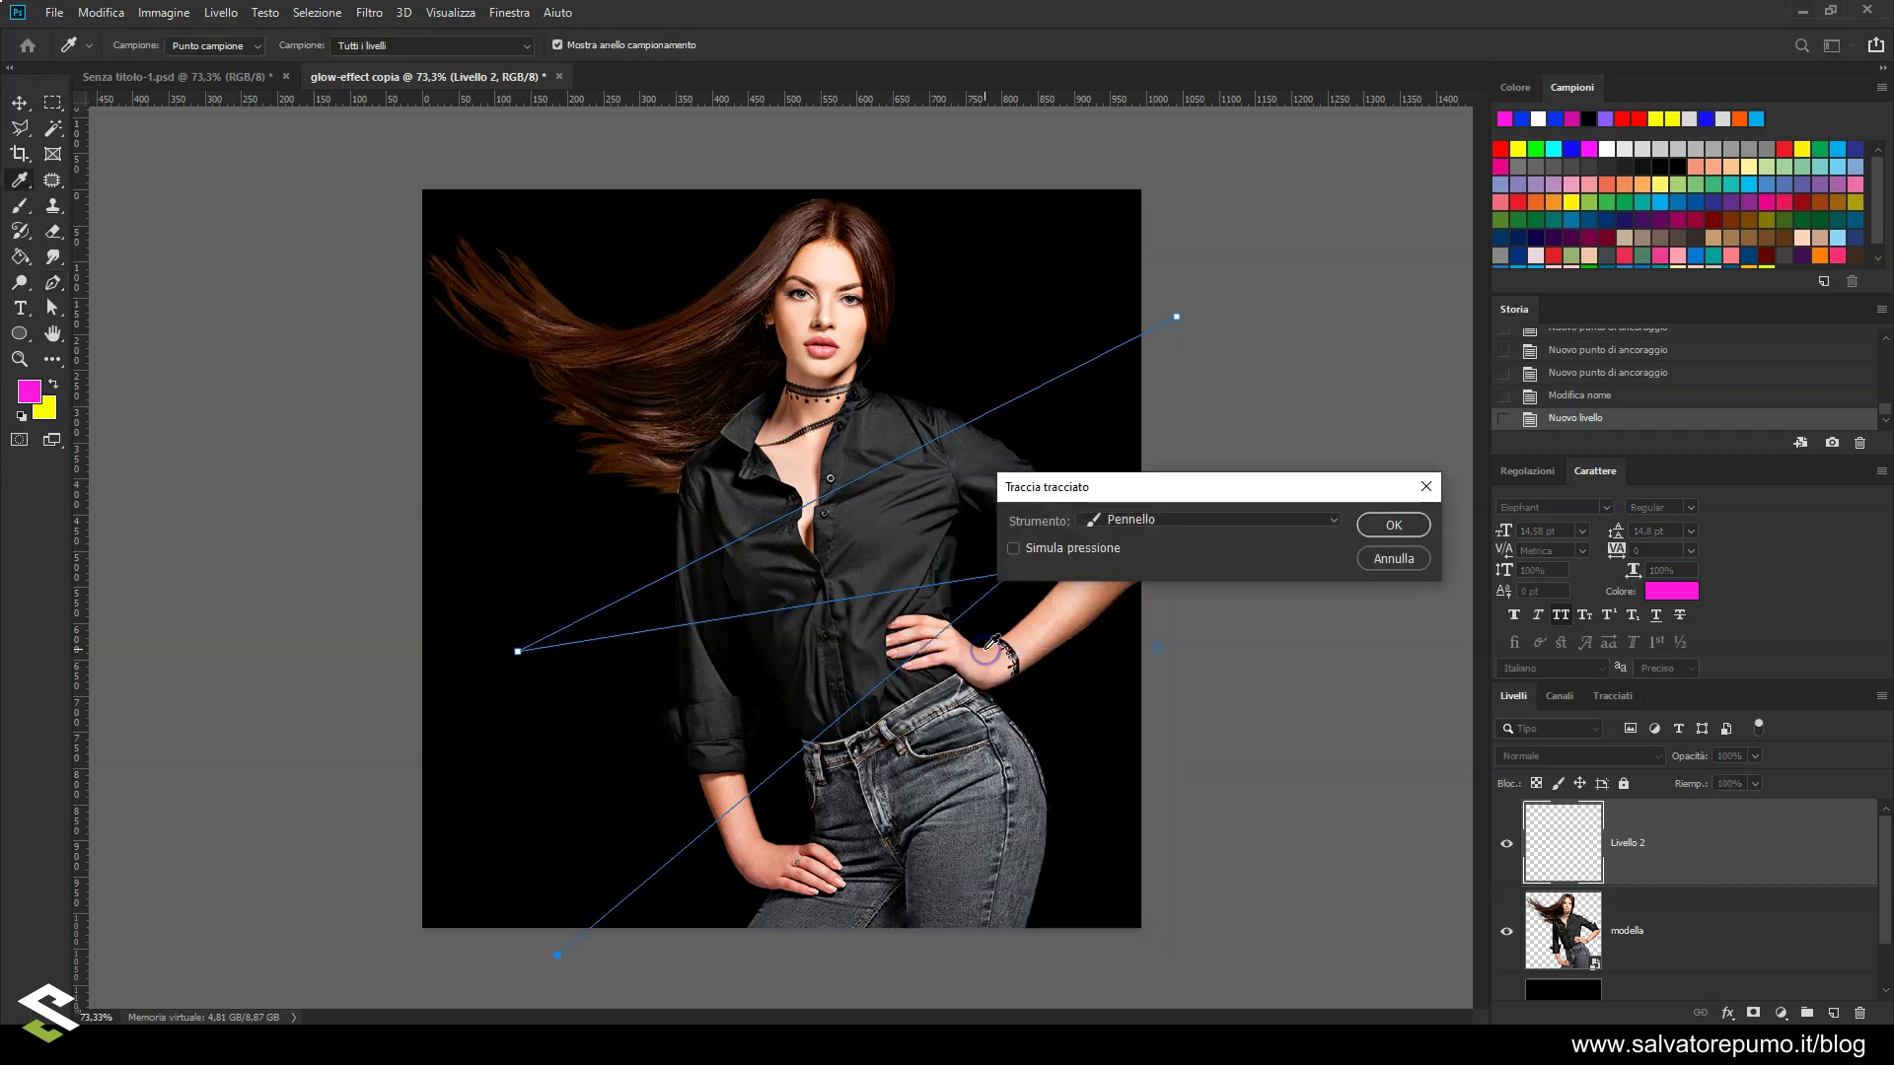
pyautogui.click(1112, 520)
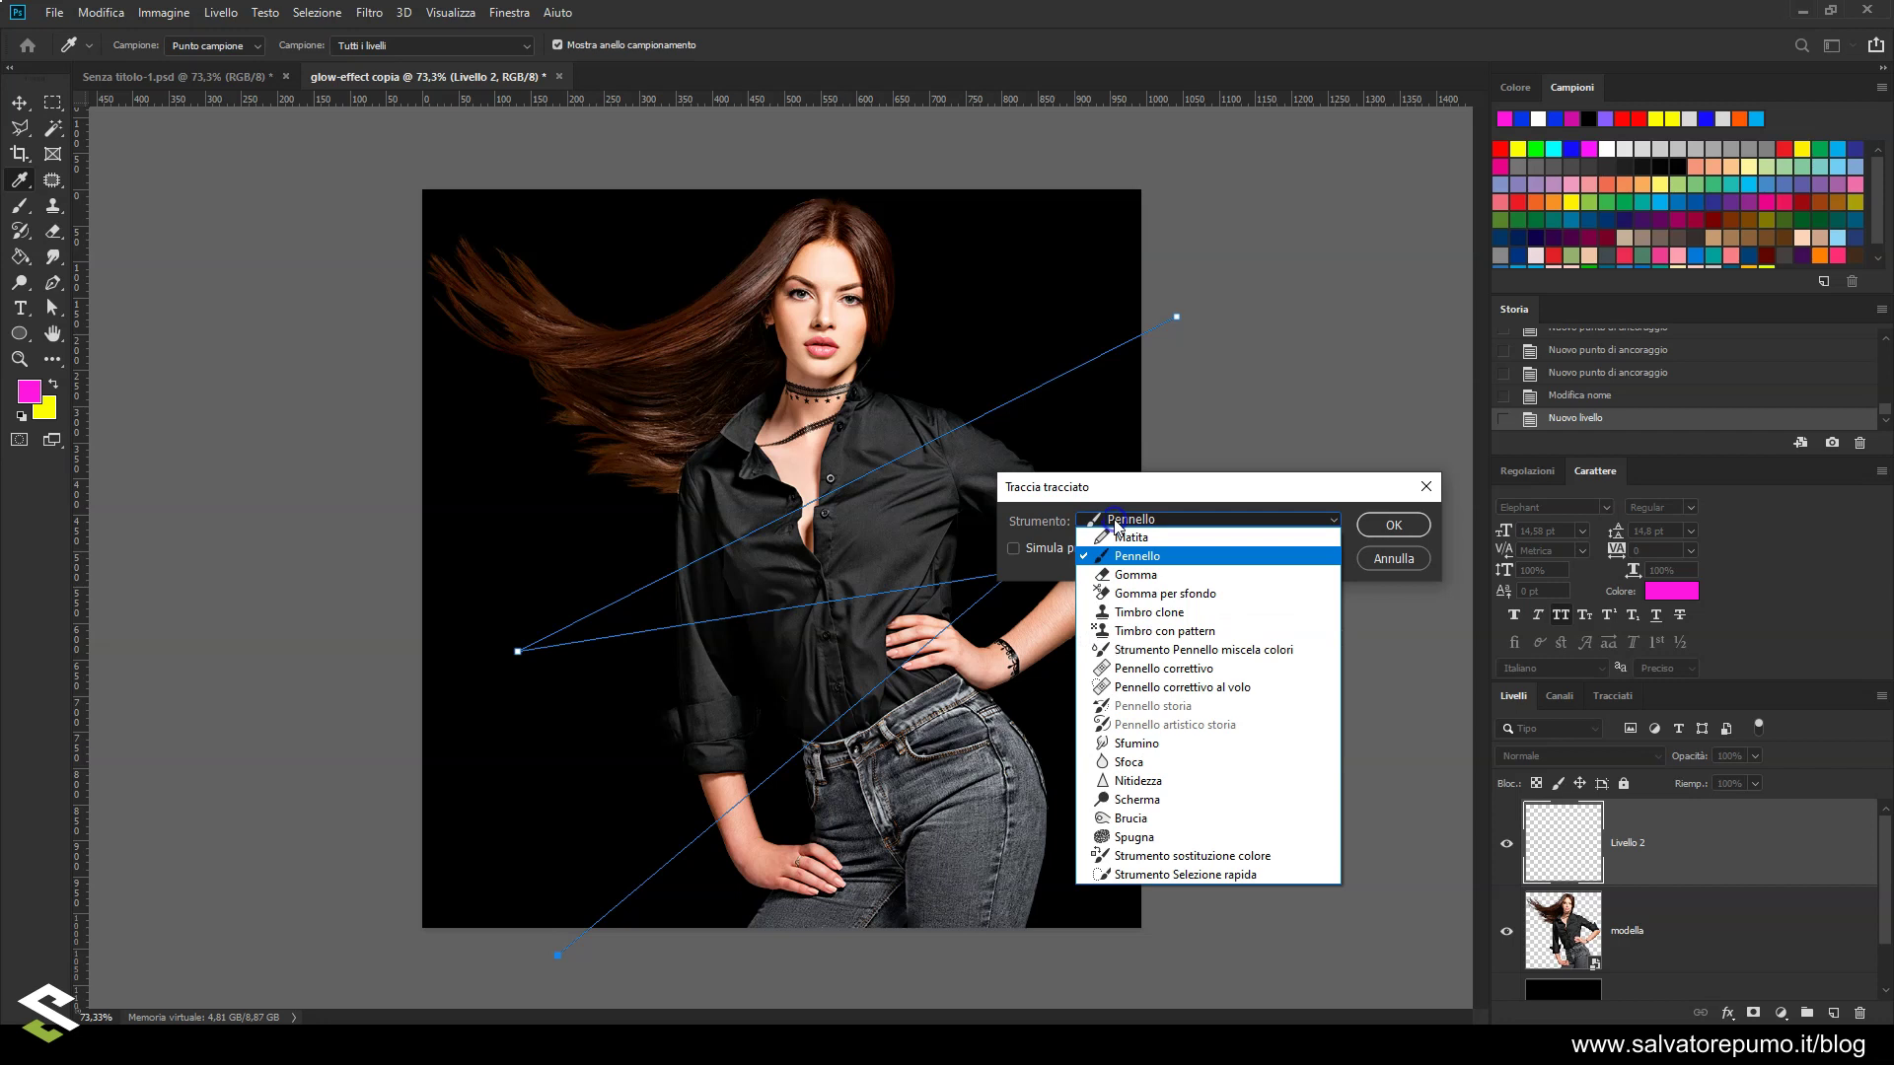
pyautogui.click(1141, 521)
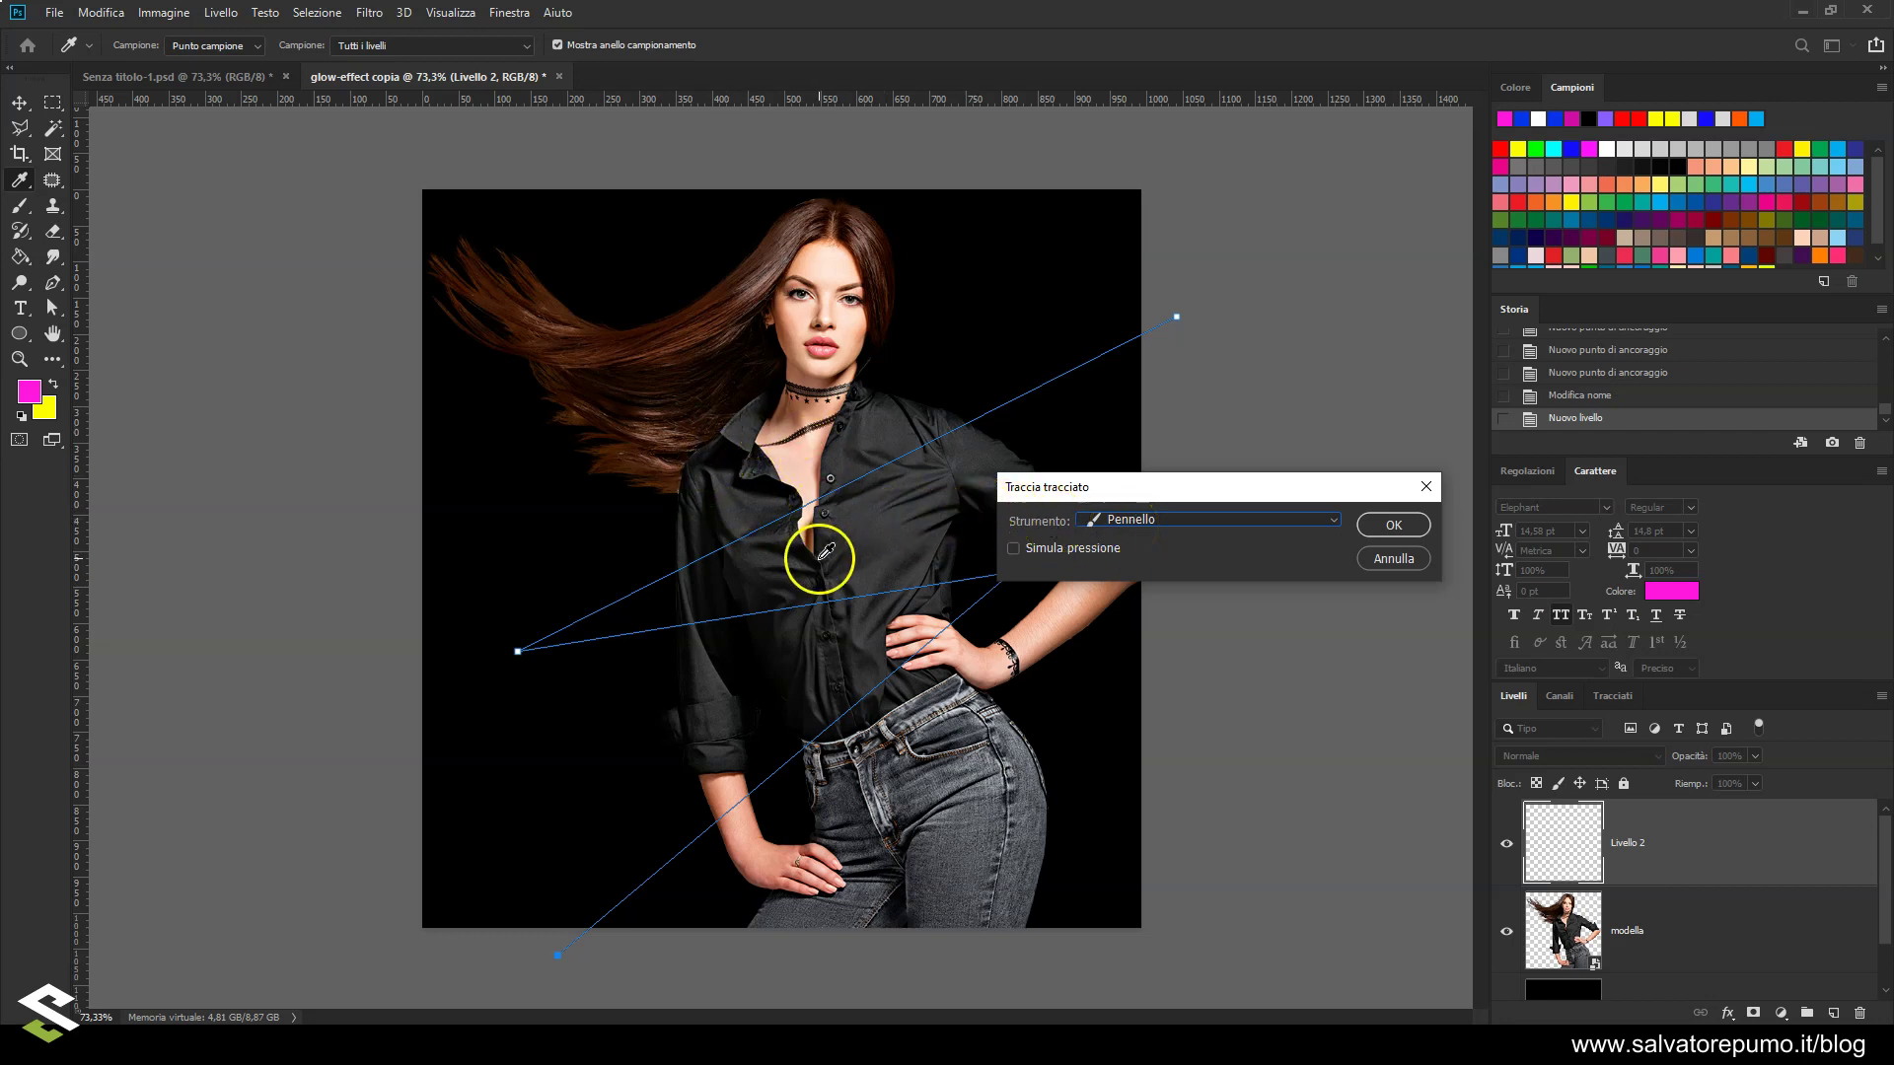
pyautogui.click(1392, 560)
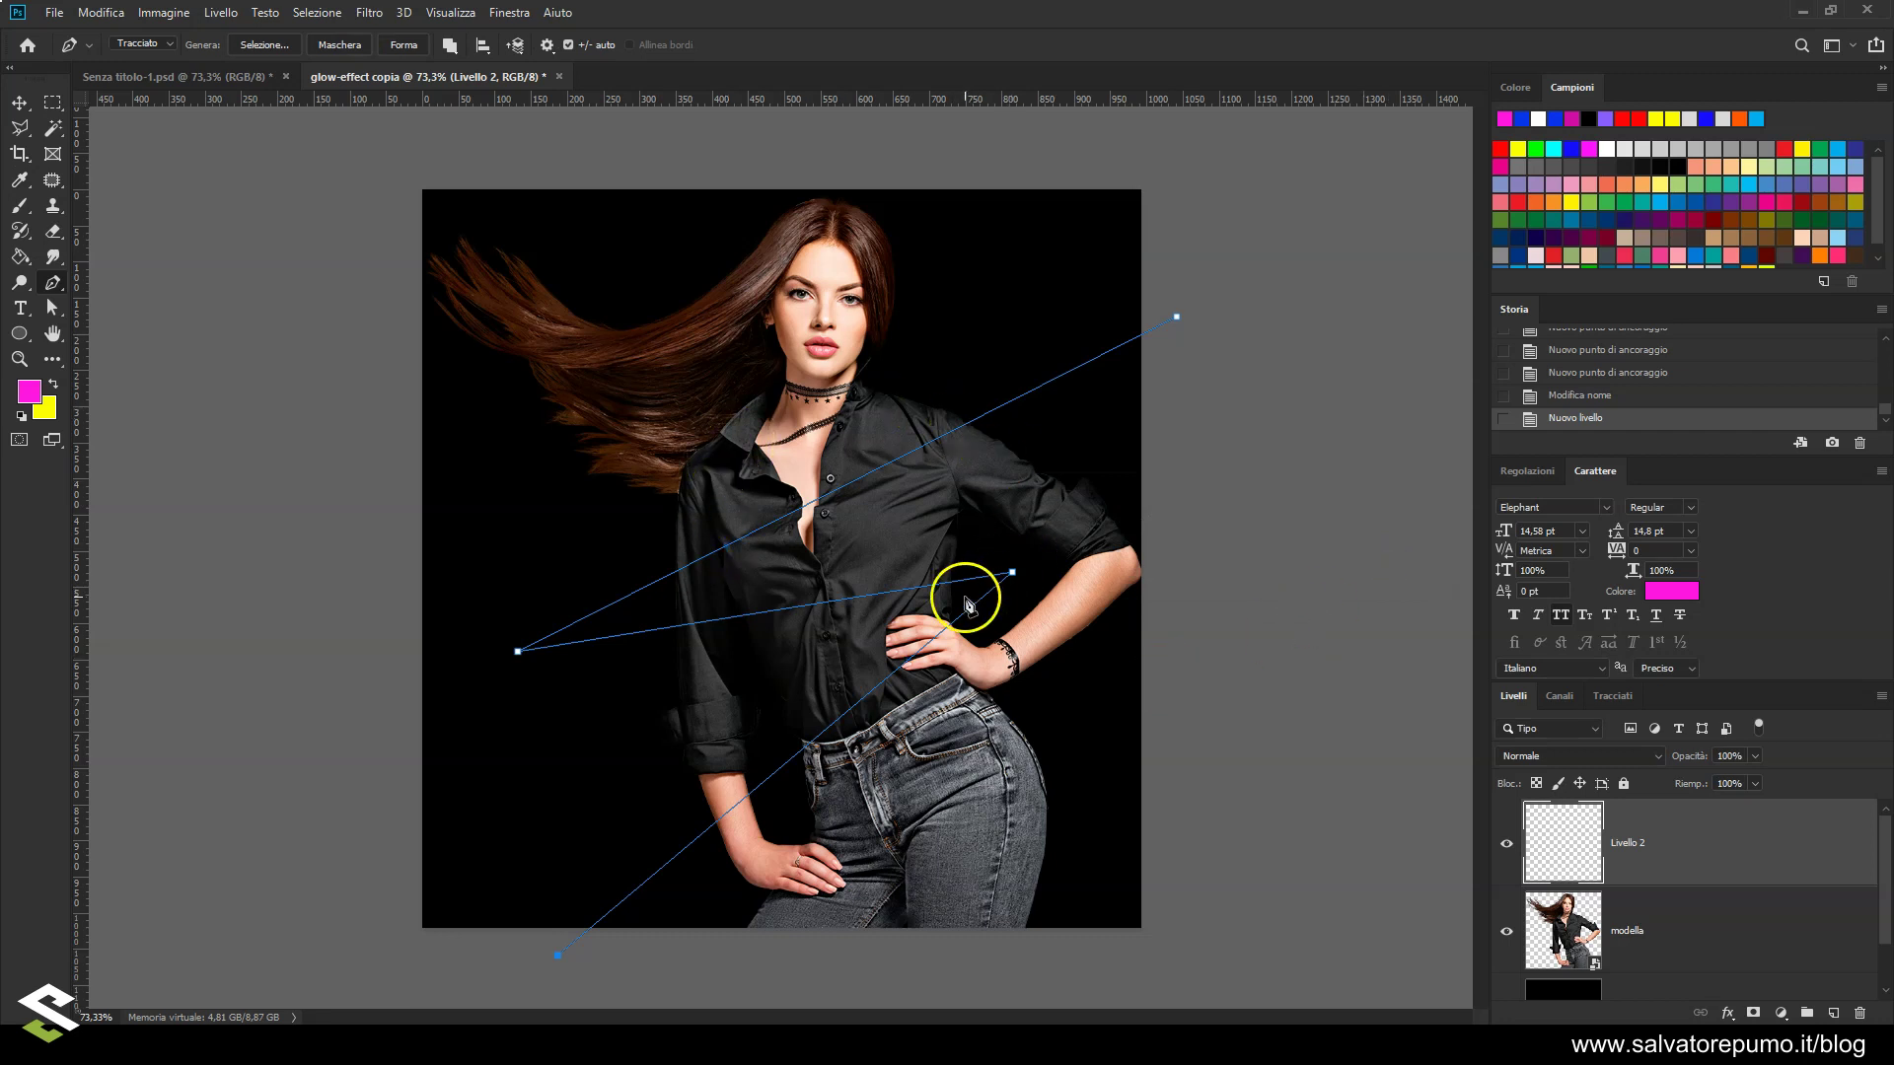
# Set a 5 px brush with 100% hardness and 100% flow, painting in white
pyautogui.click(15, 207)
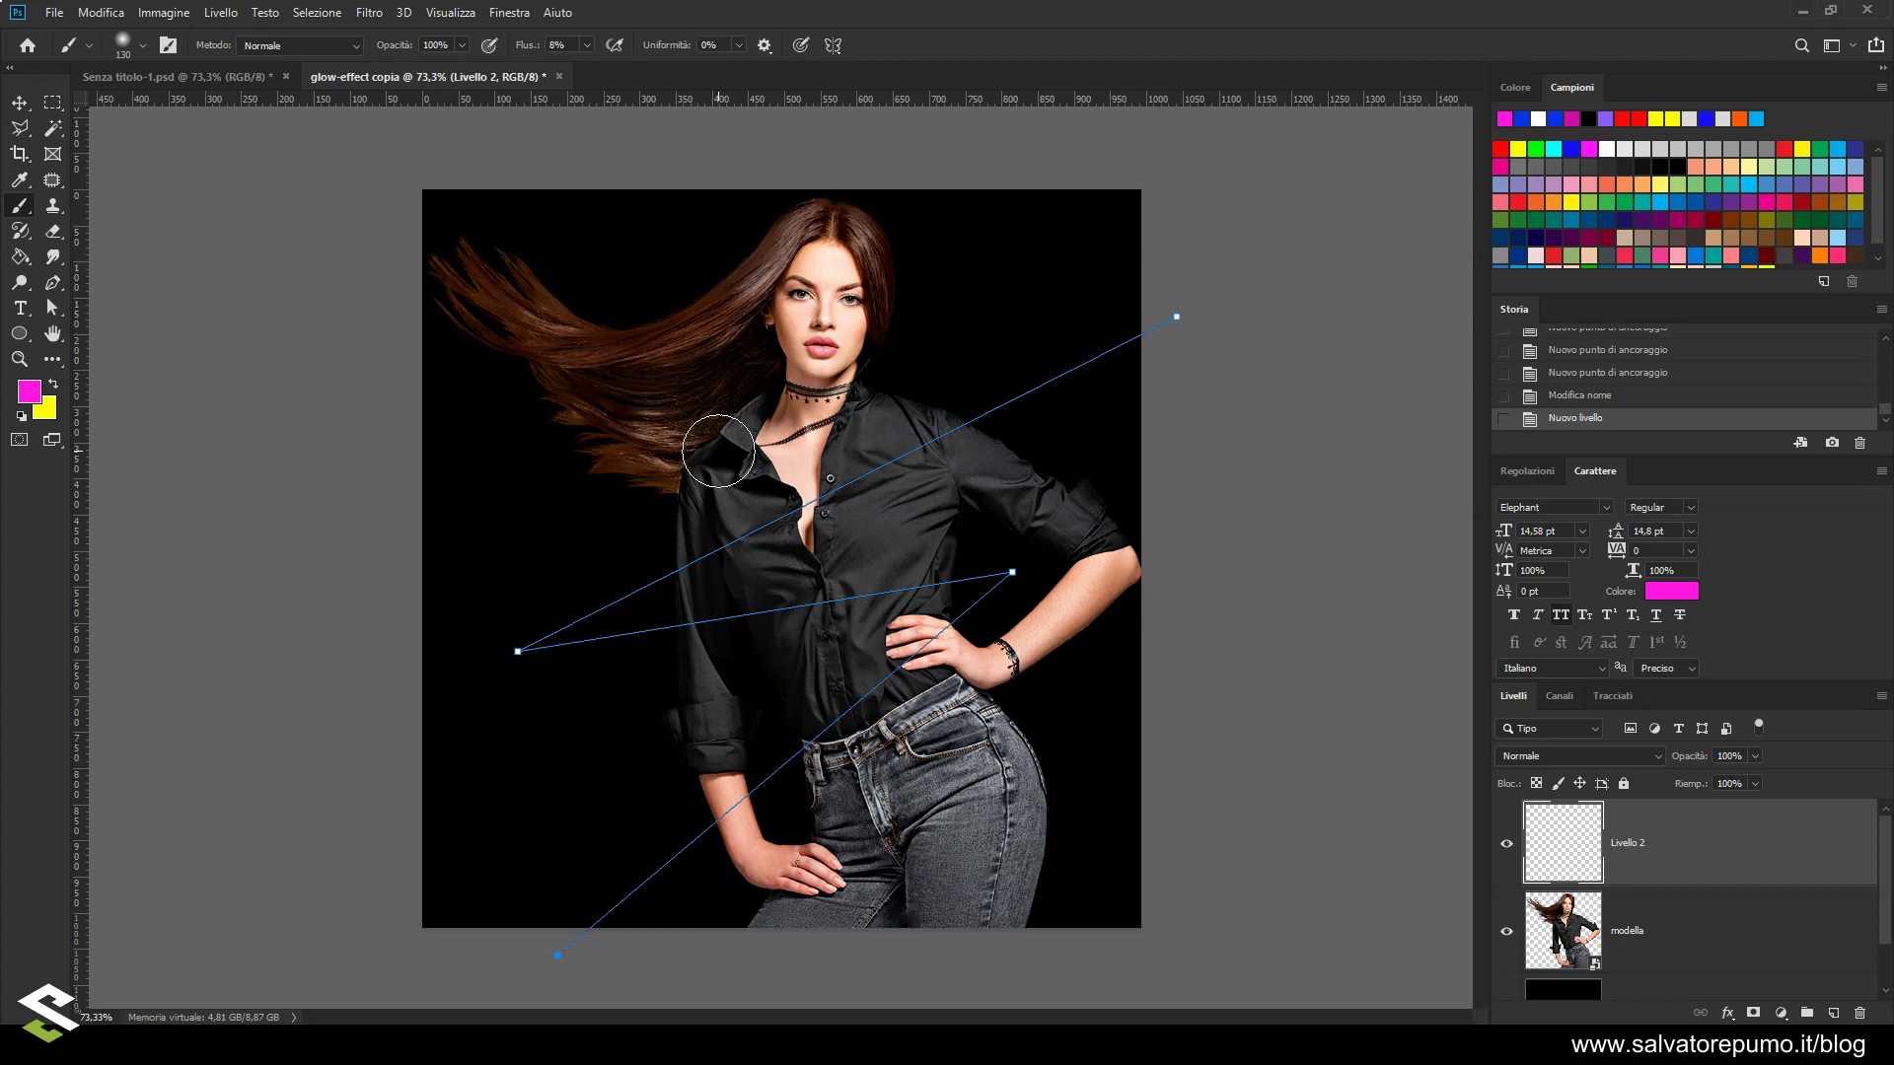
pyautogui.rightClick(718, 451)
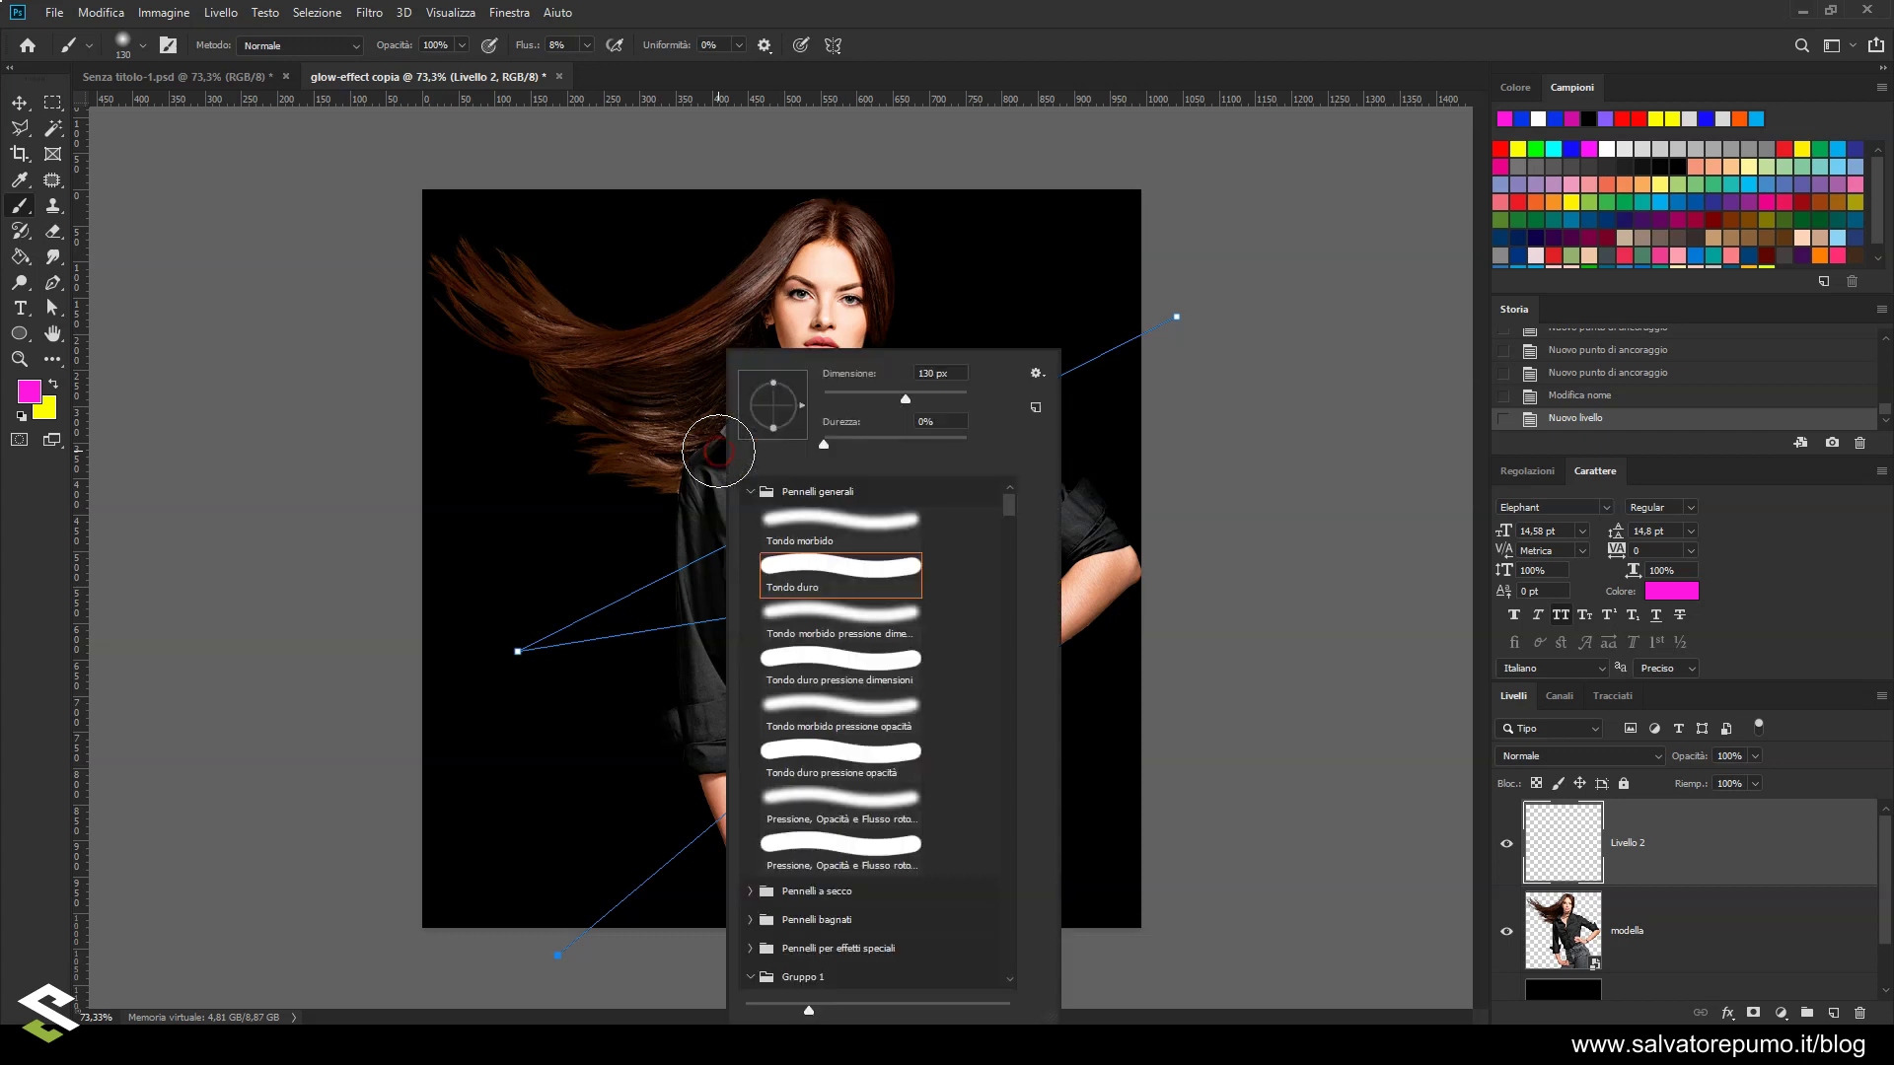
pyautogui.doubleClick(915, 374)
pyautogui.write('5')
pyautogui.moveTo(827, 443); pyautogui.dragTo(994, 443)
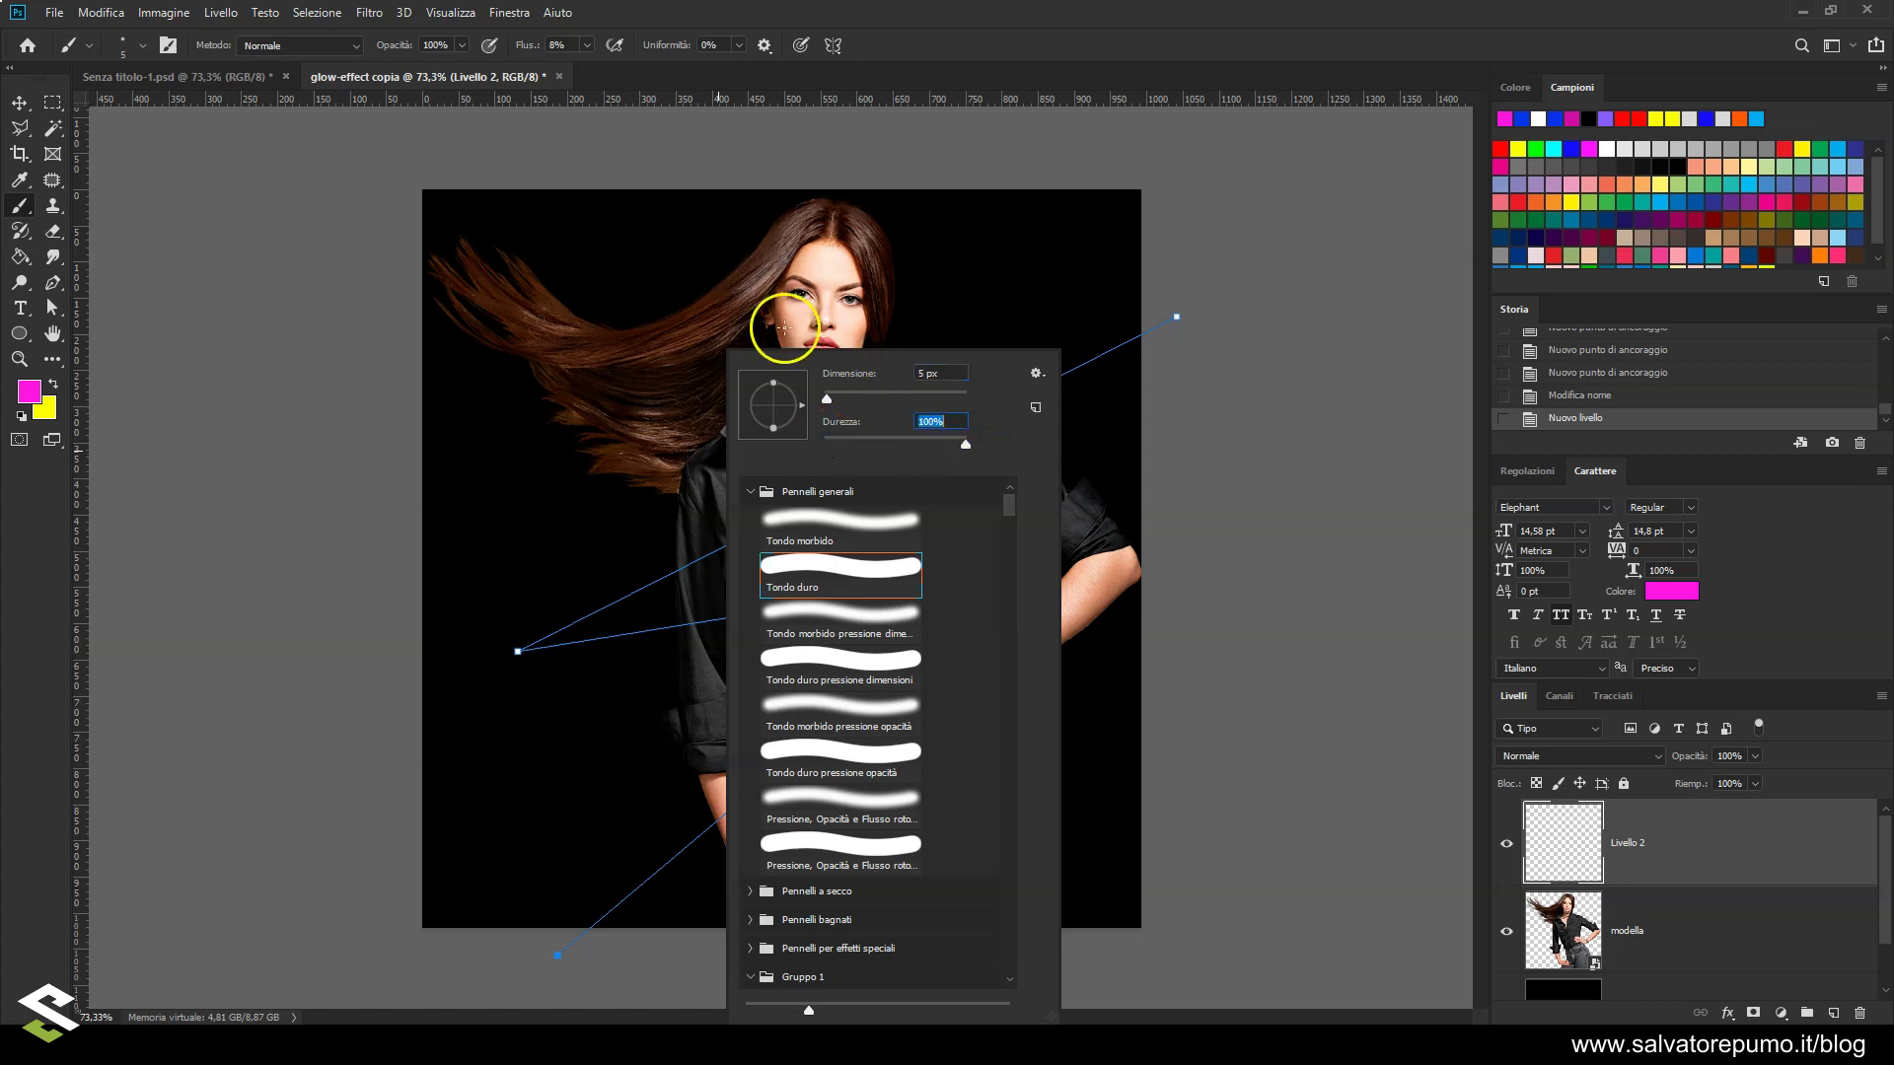
pyautogui.doubleClick(556, 44)
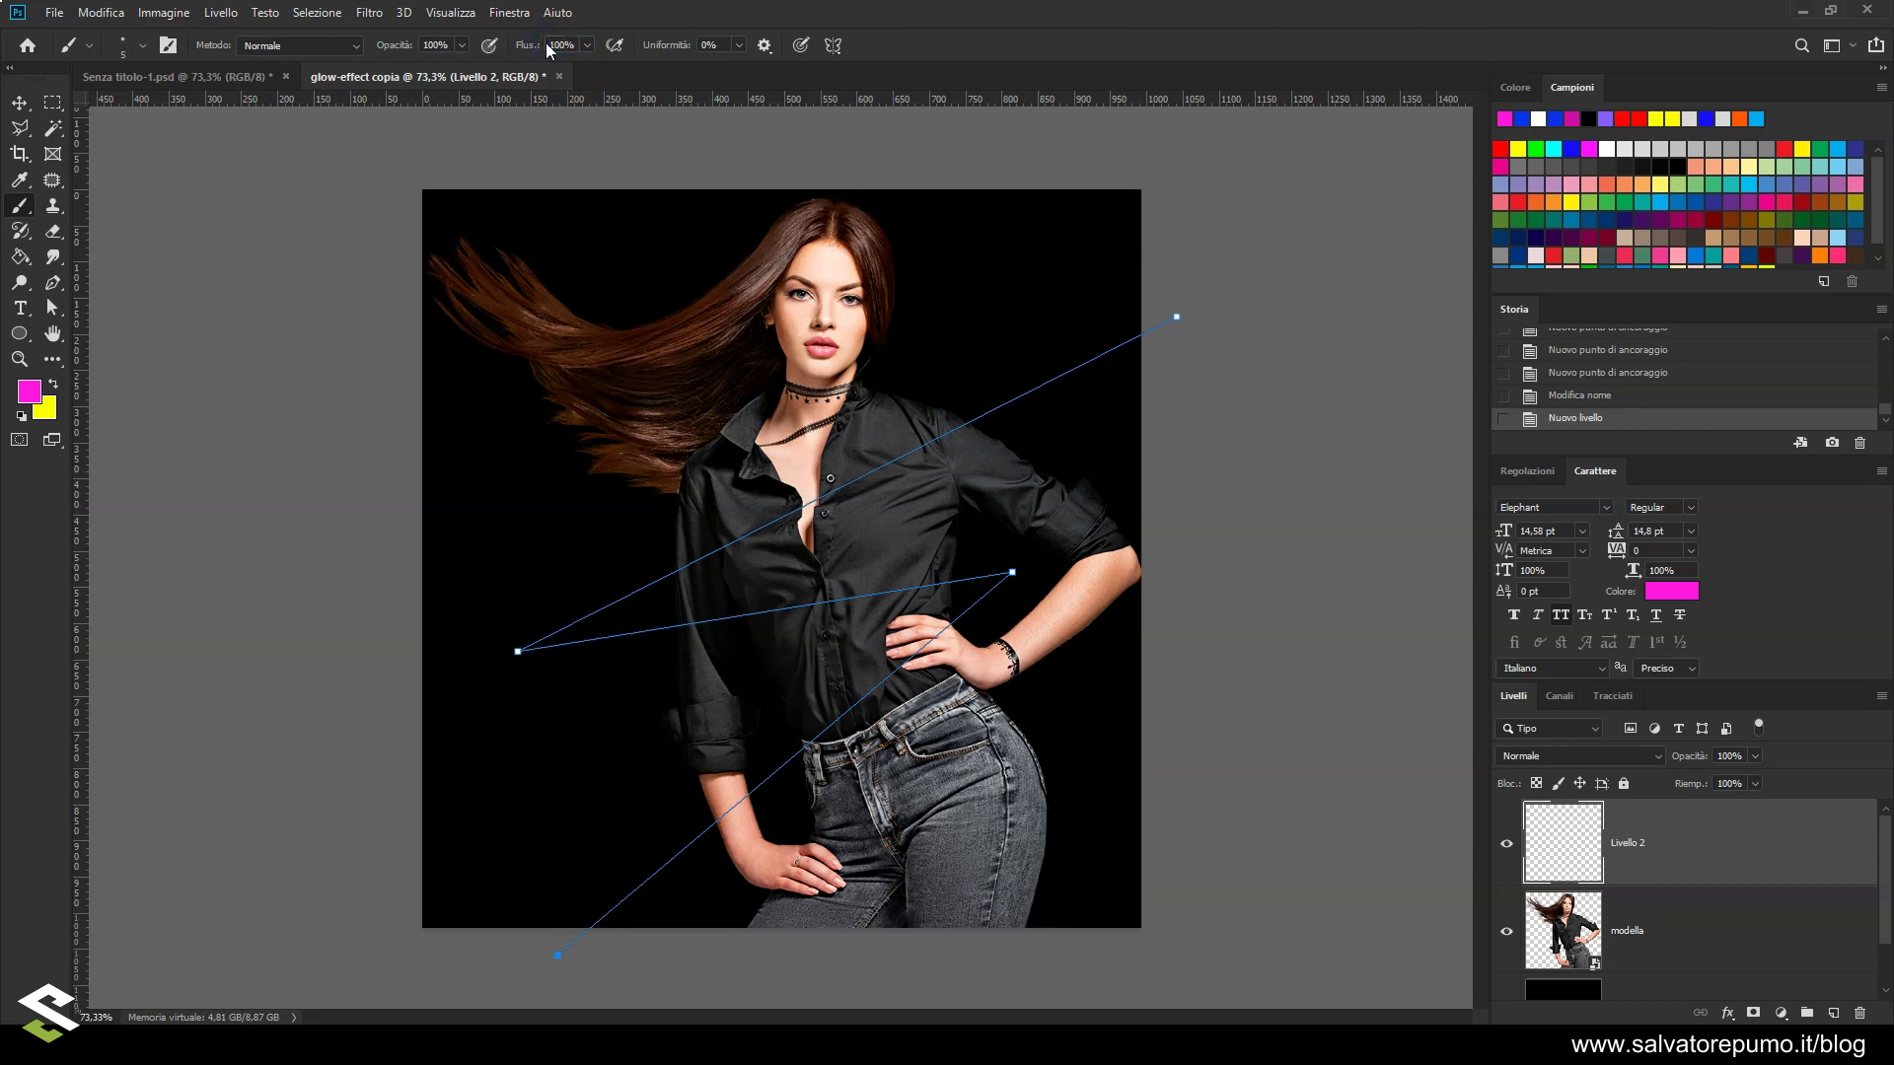
pyautogui.press('Return')
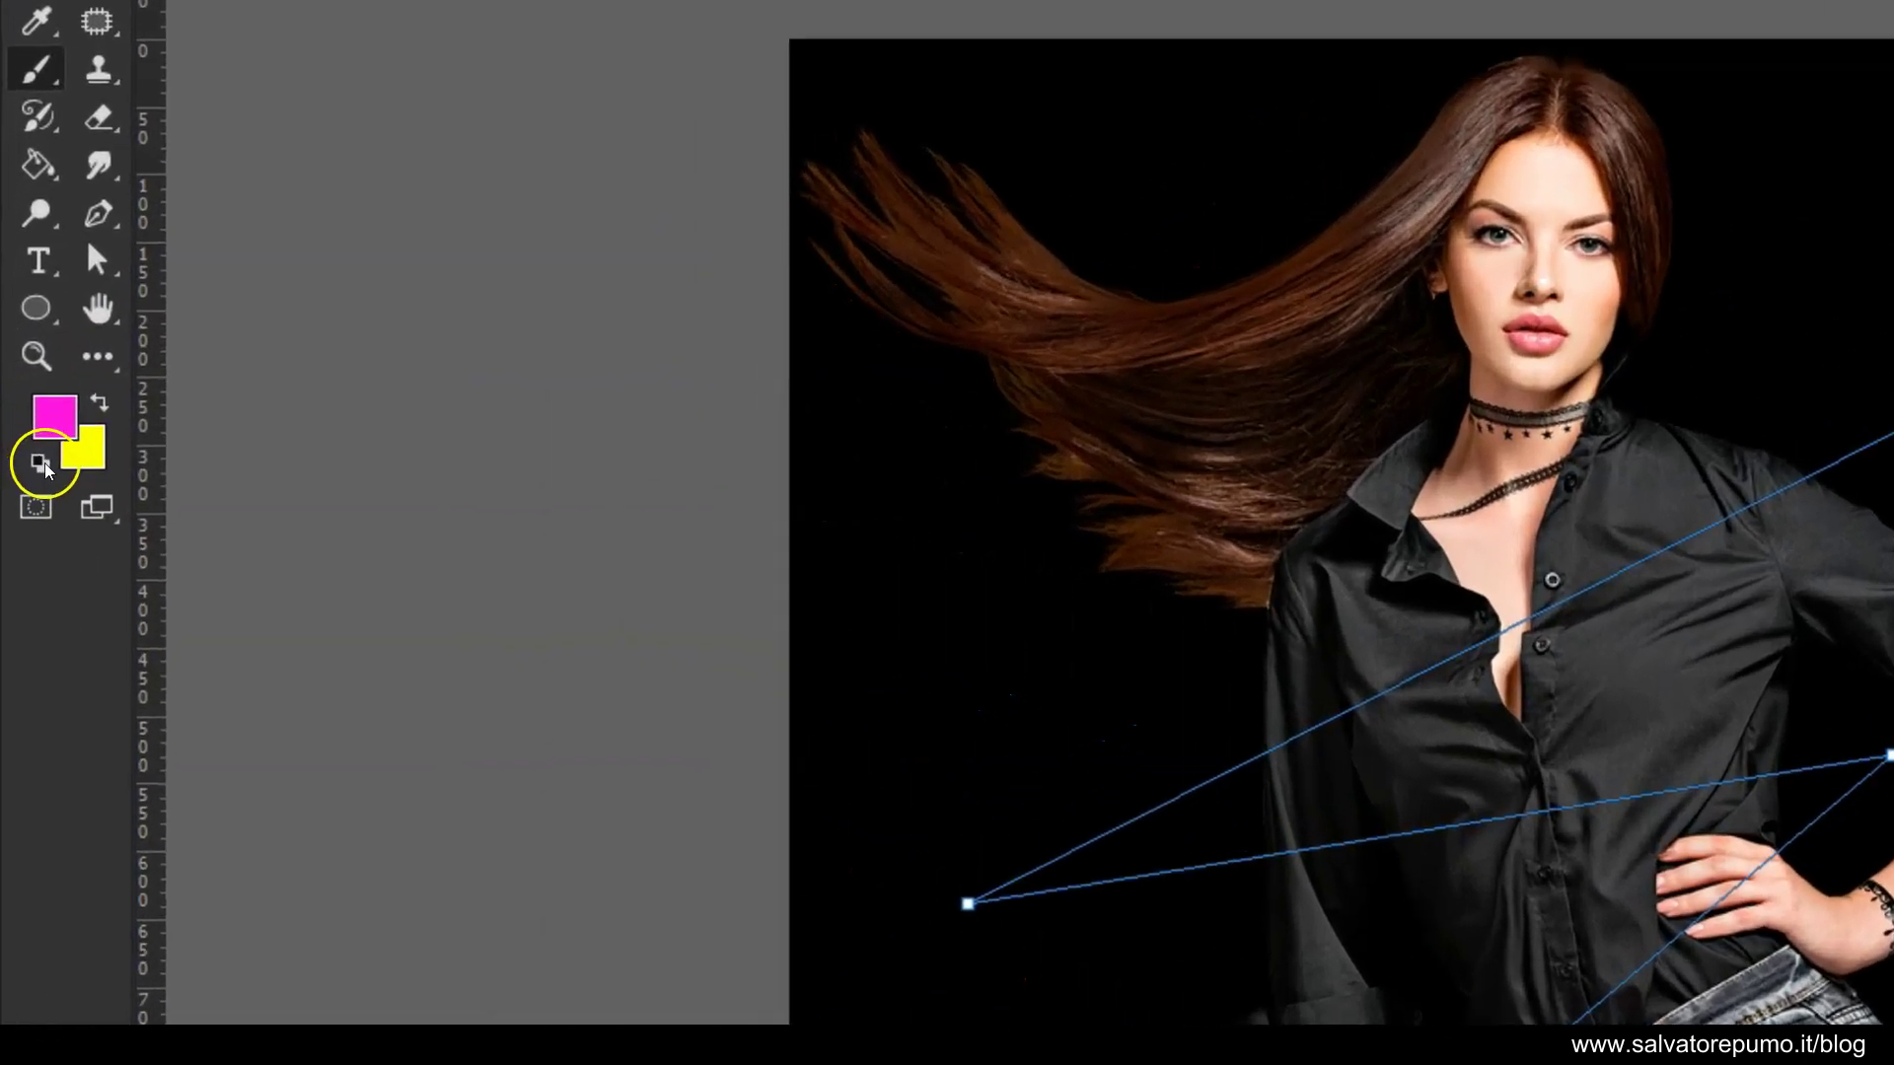
pyautogui.click(41, 462)
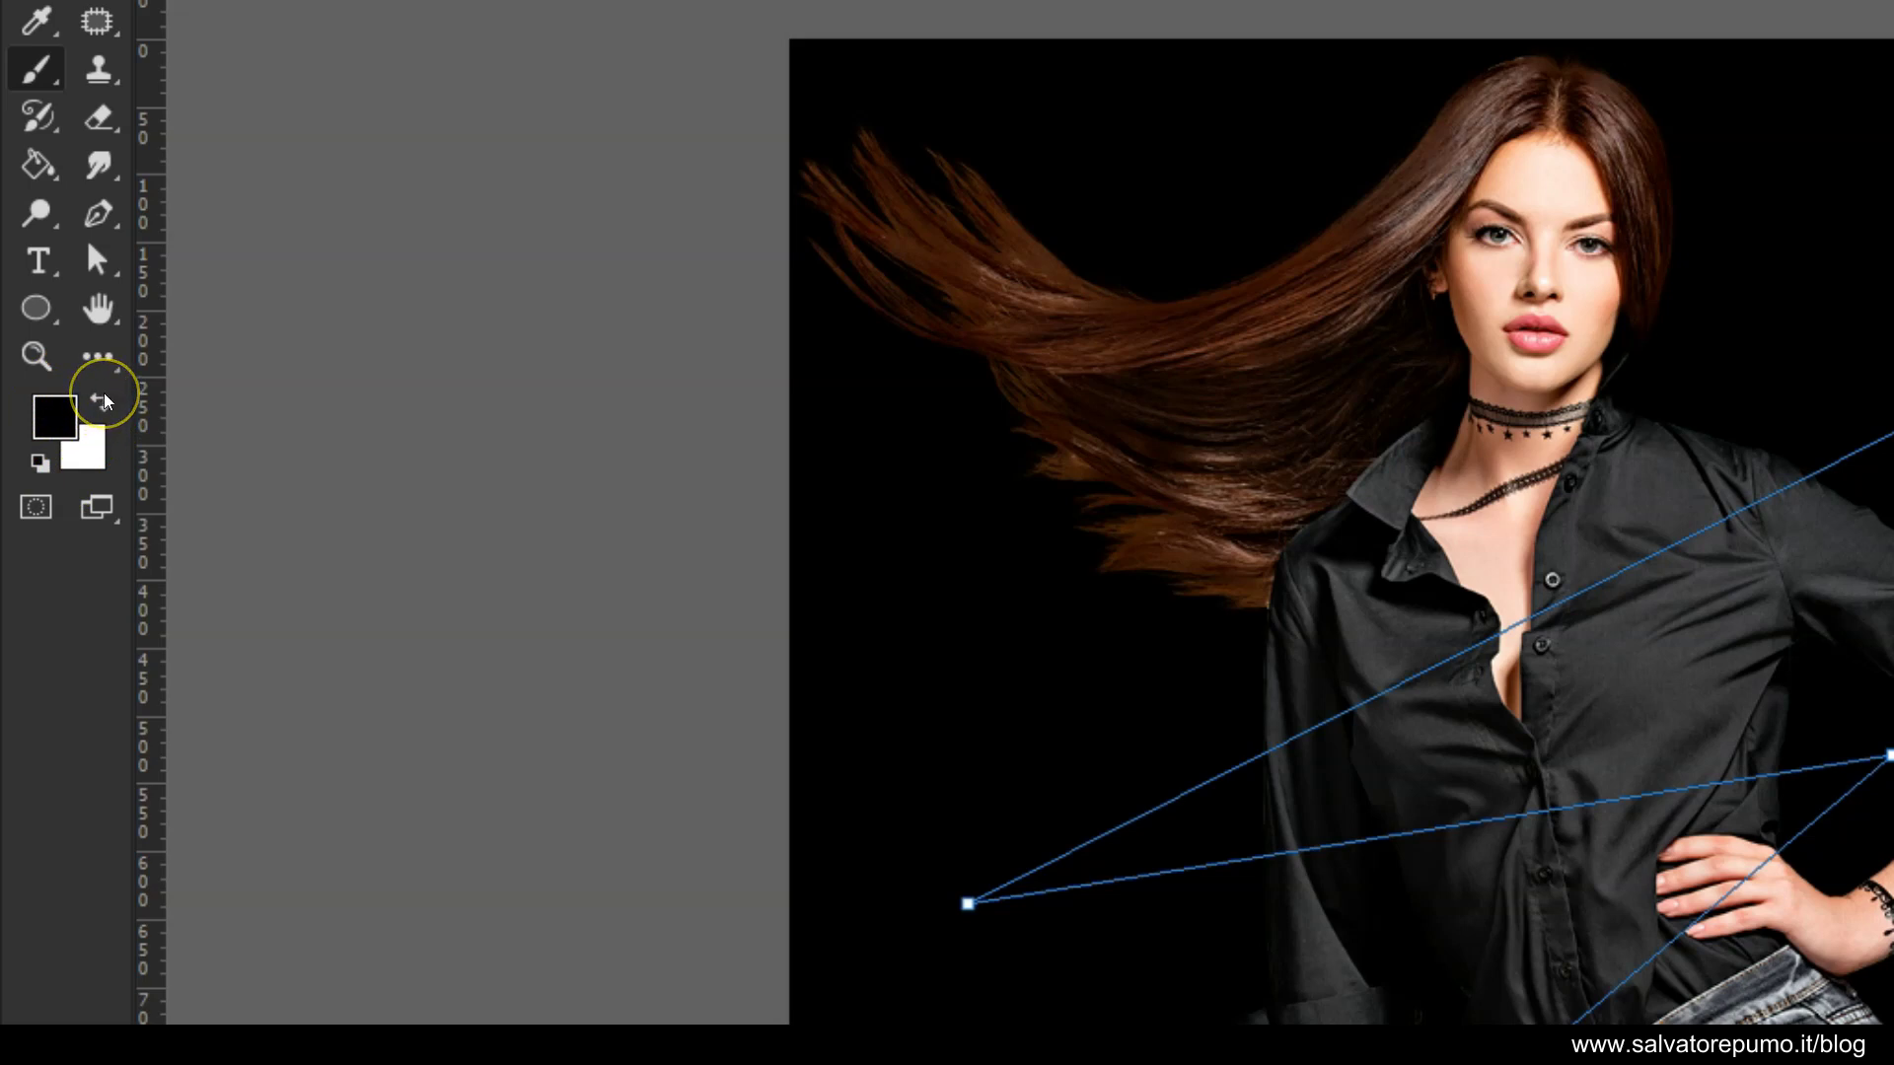
pyautogui.click(104, 400)
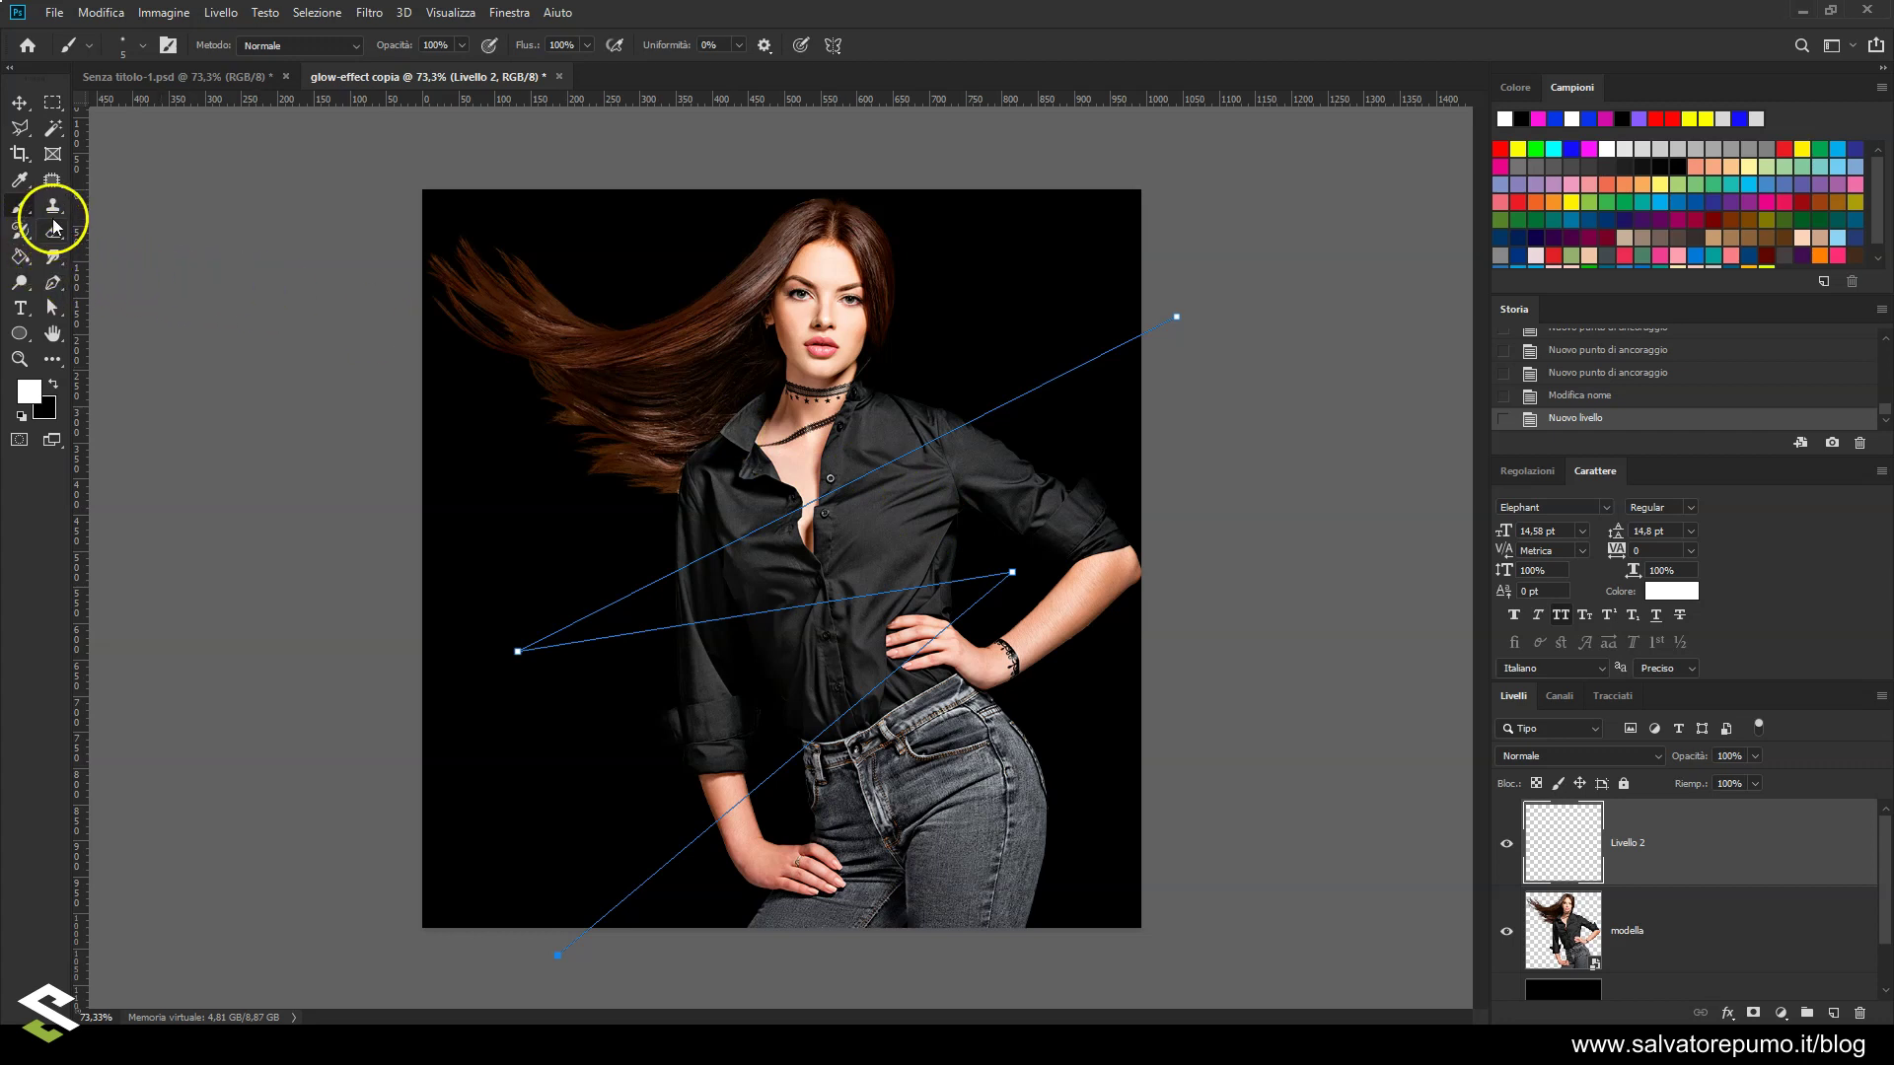
# Stroke the zigzag path with the brush (Traccia tracciato, Pennello) on Livello 2
pyautogui.click(53, 282)
pyautogui.rightClick(890, 426)
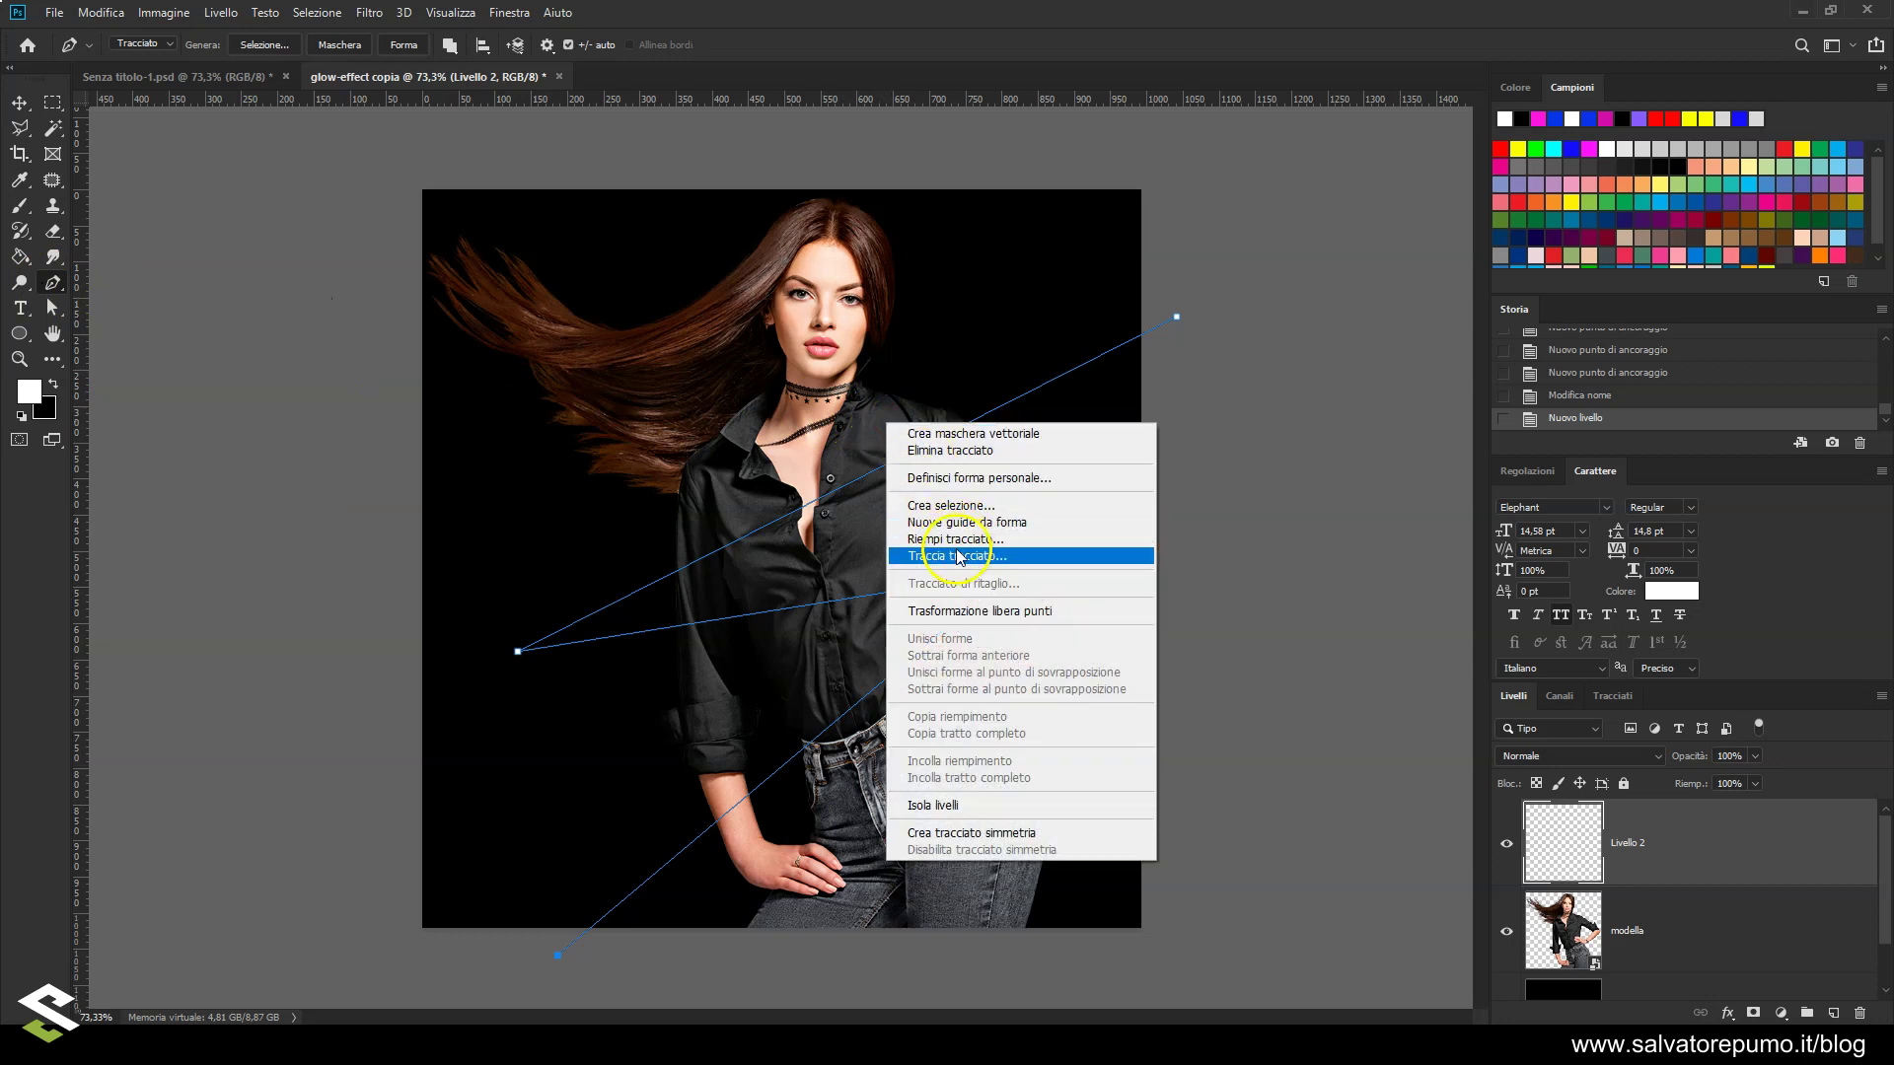
pyautogui.click(959, 555)
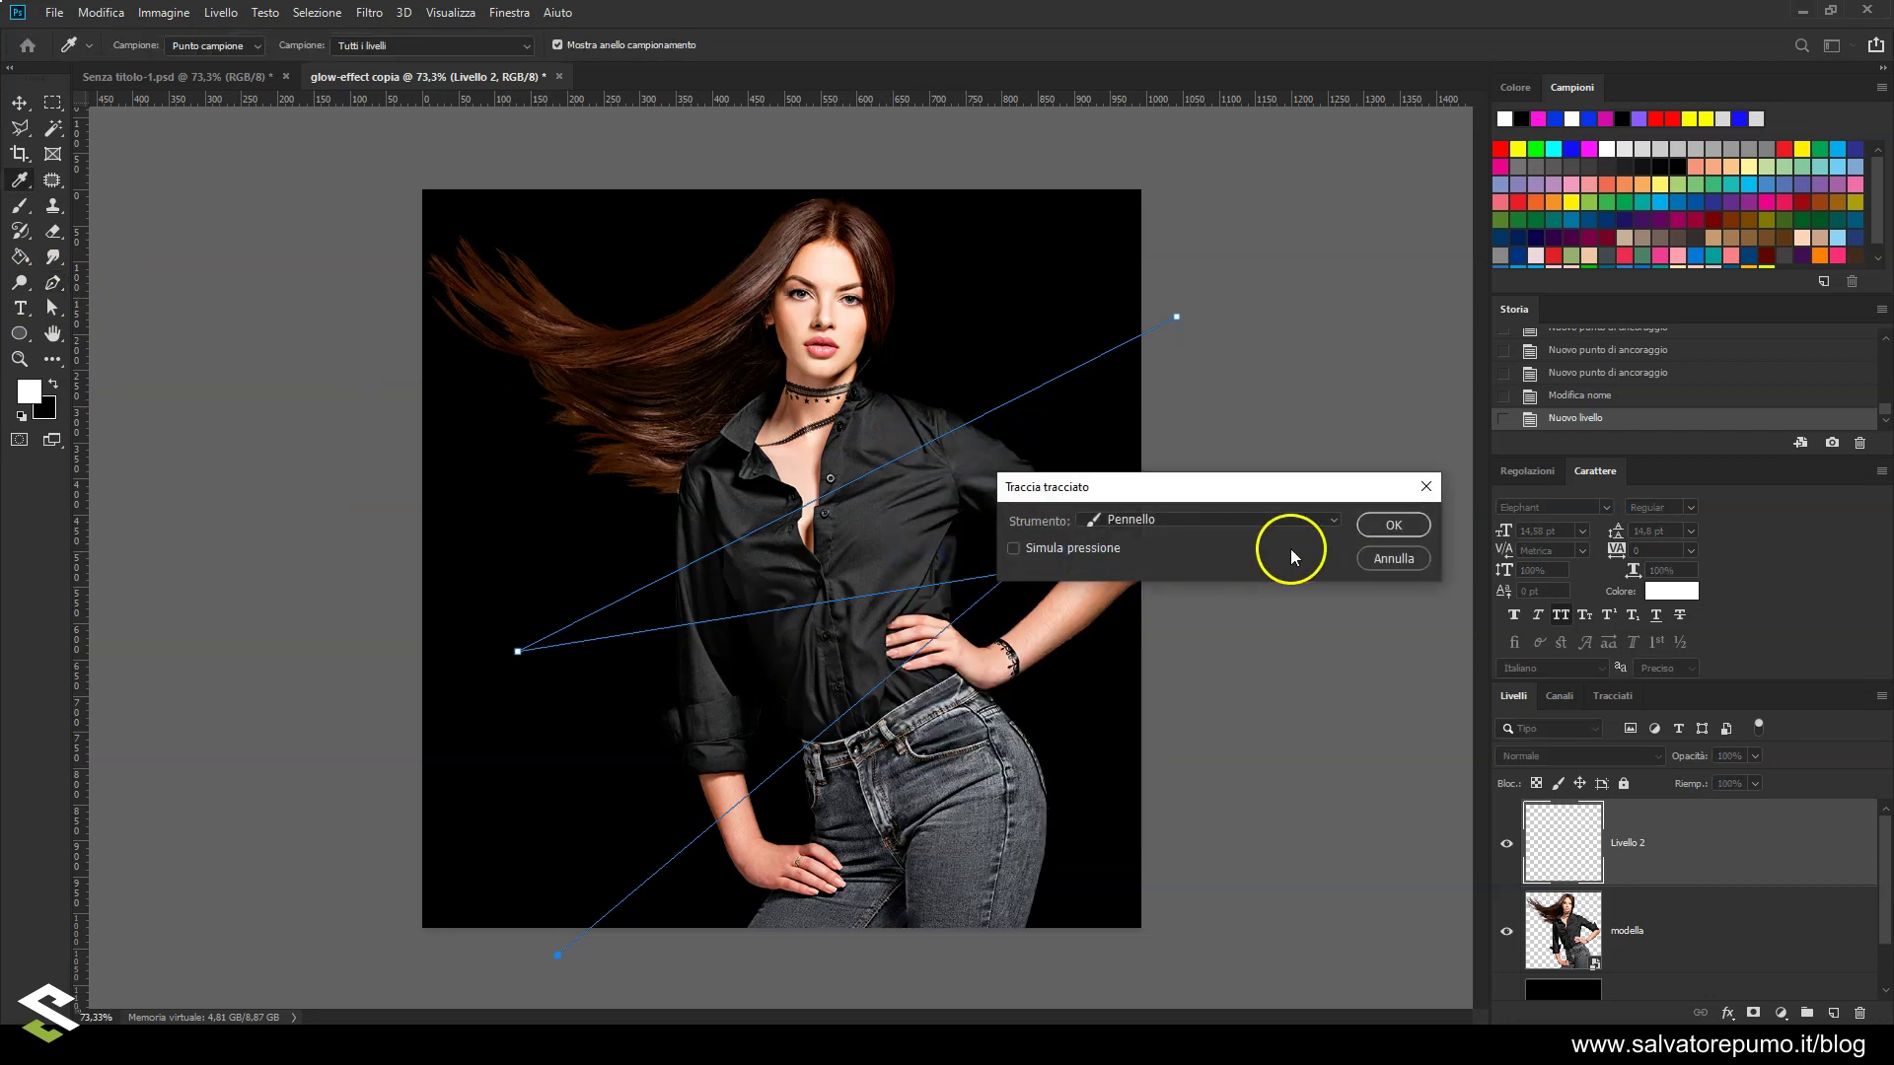
pyautogui.click(1387, 527)
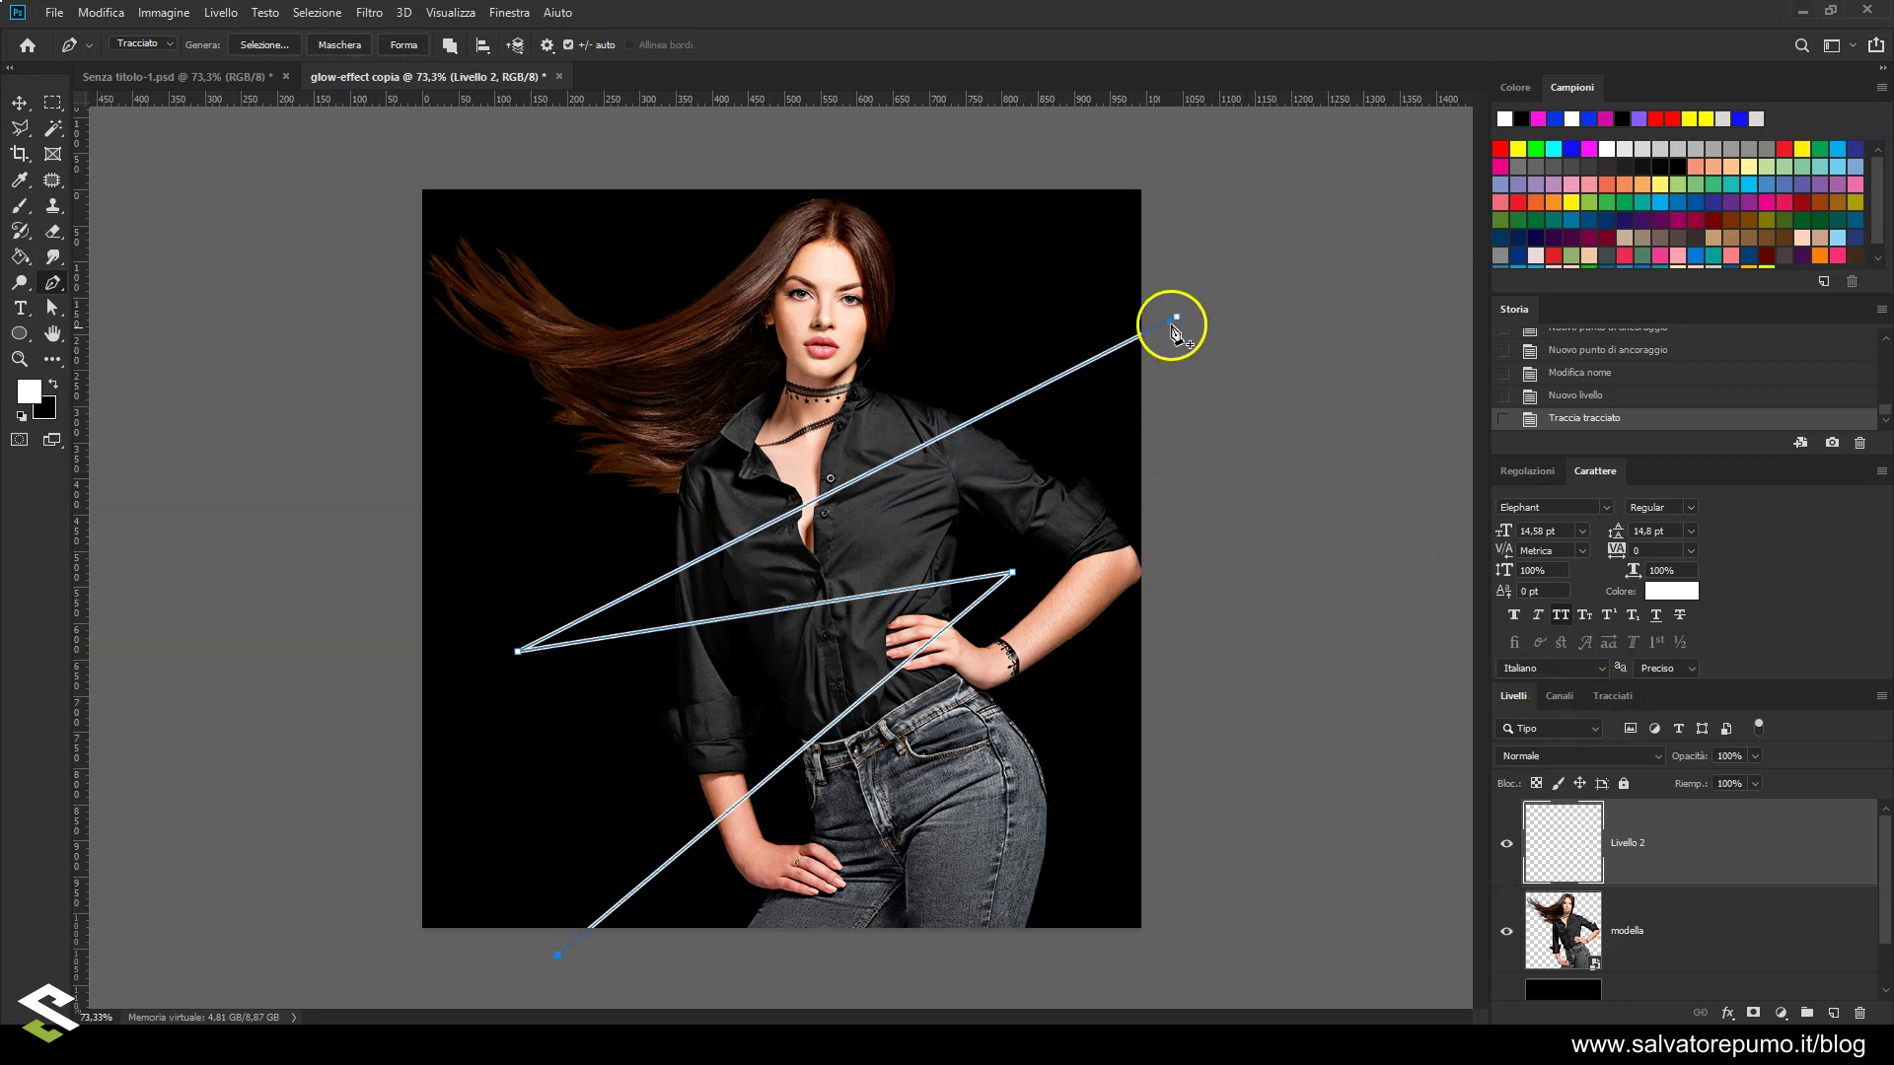
# Deselect the work path to hide its outline and toggle Livello 2's visibility to check the line
pyautogui.click(1616, 697)
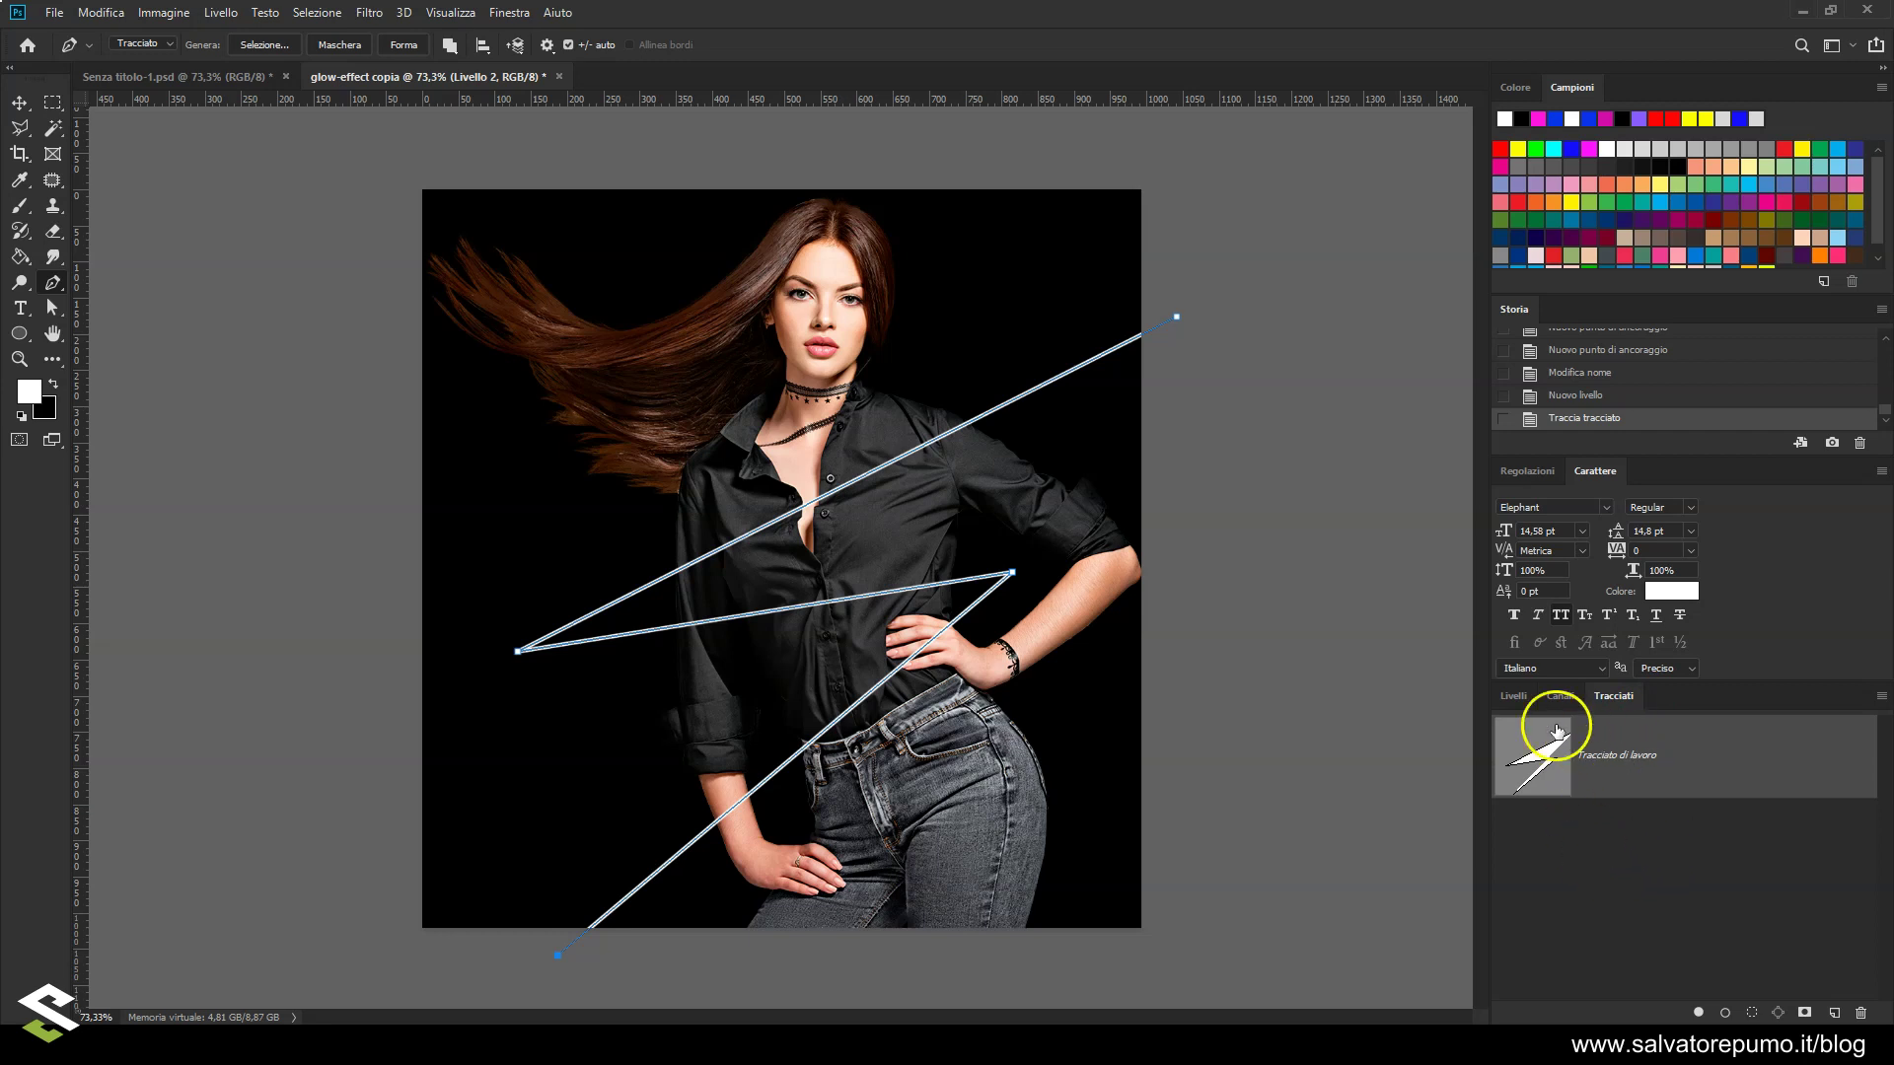
pyautogui.click(1602, 868)
pyautogui.click(1516, 696)
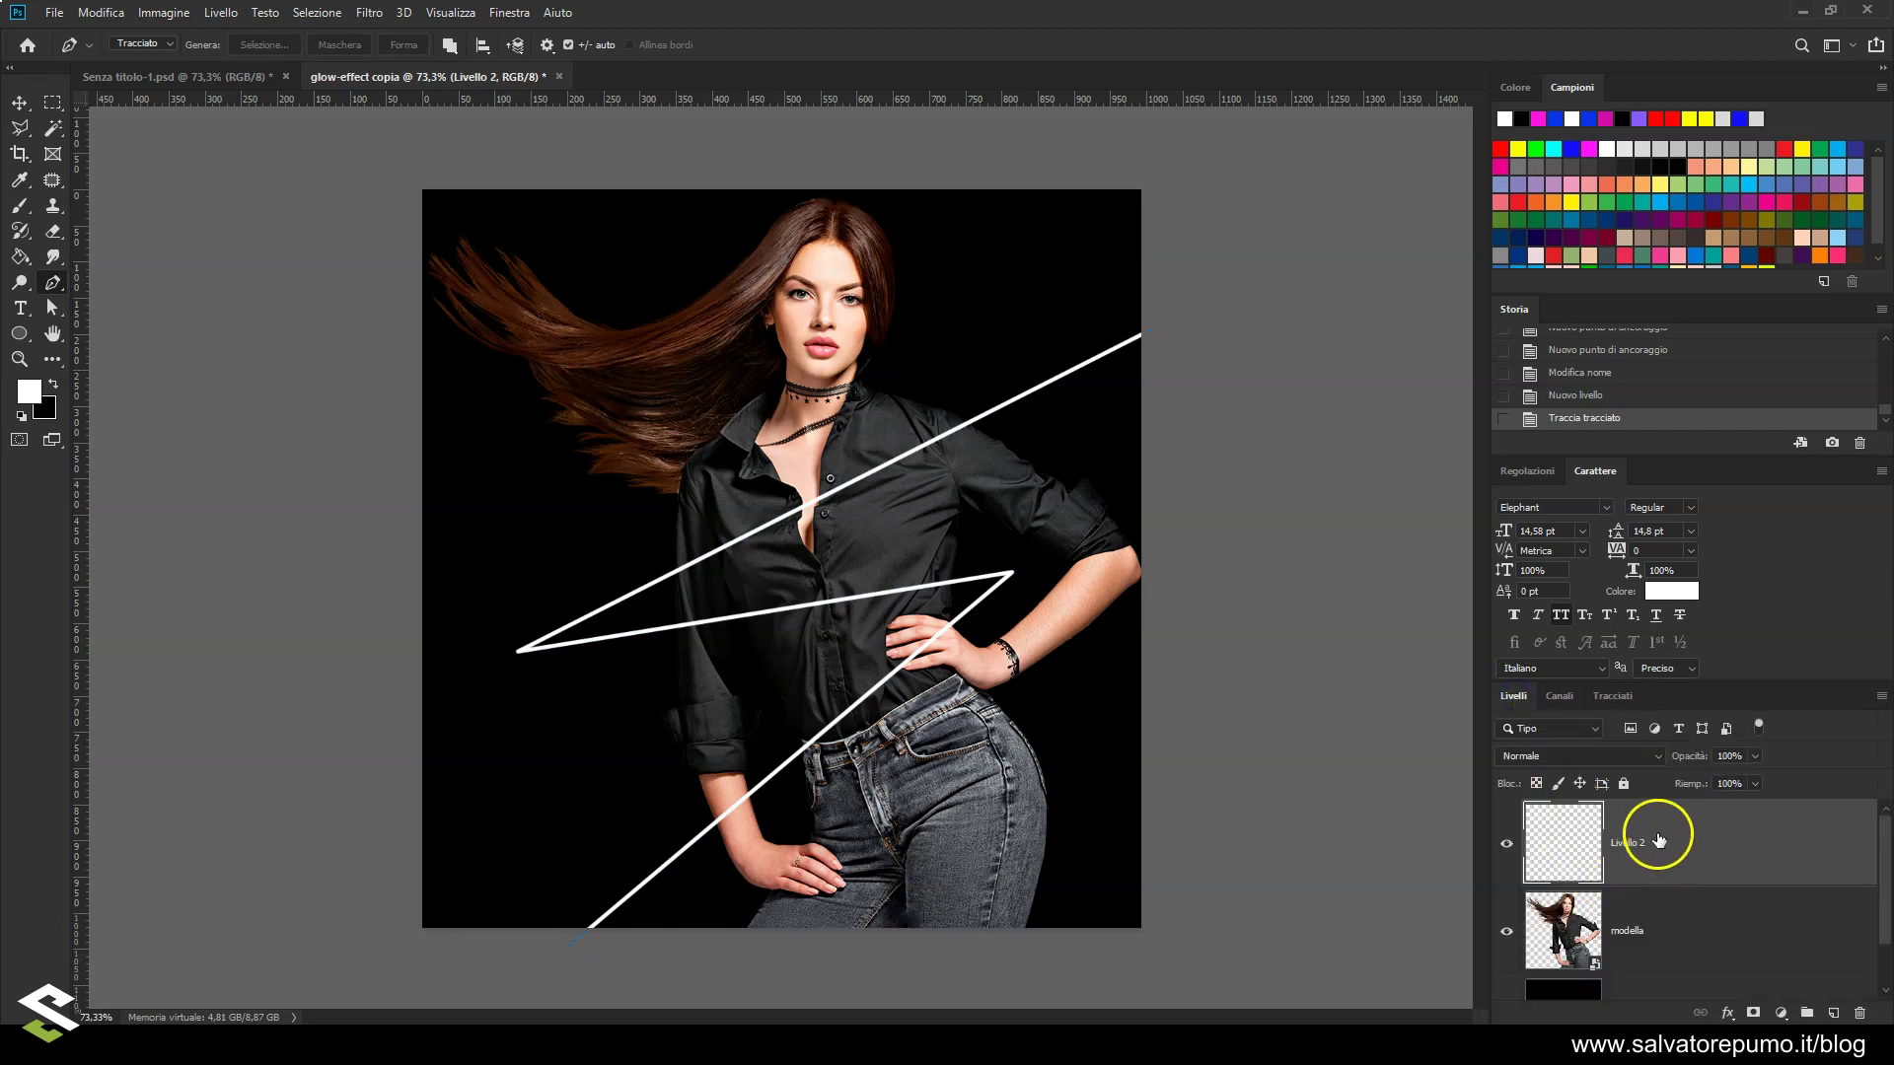
pyautogui.click(1508, 843)
pyautogui.click(1508, 844)
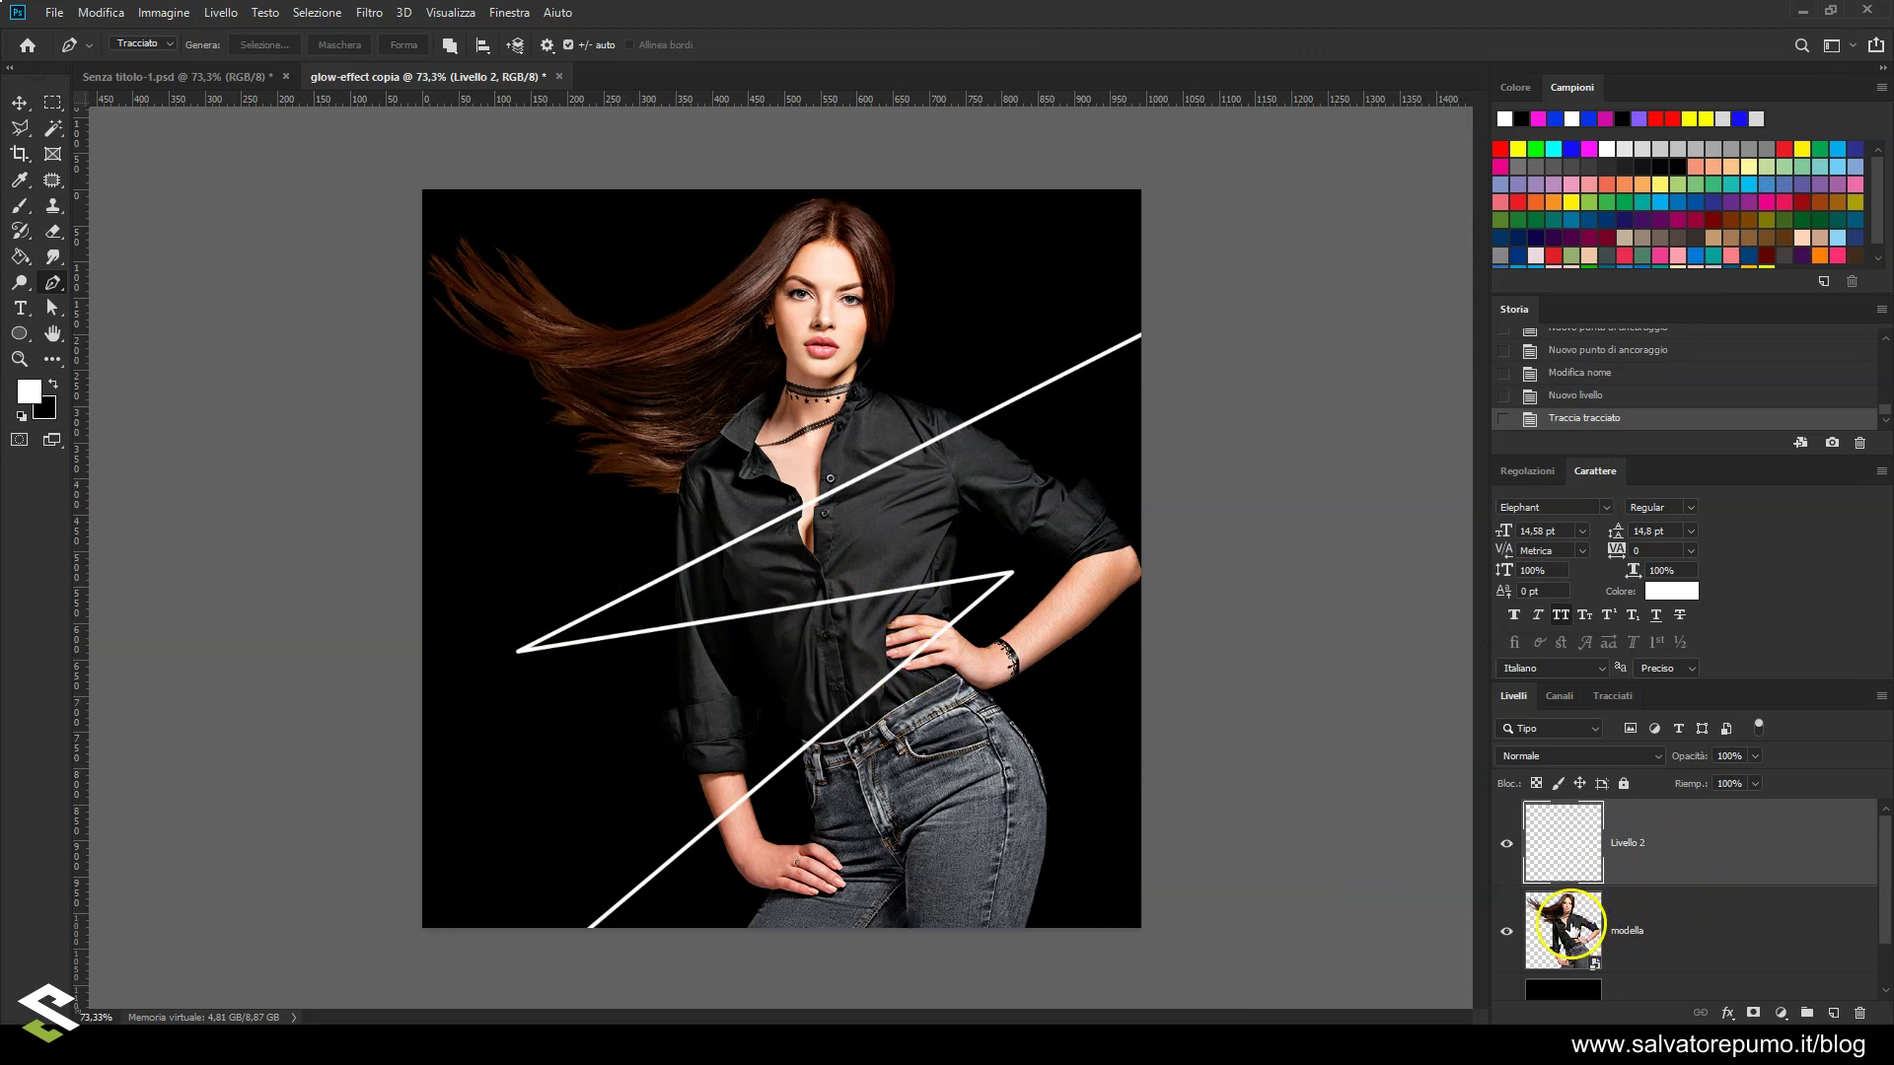
# Duplicate the black Livello 1 layer and move Livello 1 copia above modella
pyautogui.click(1669, 937)
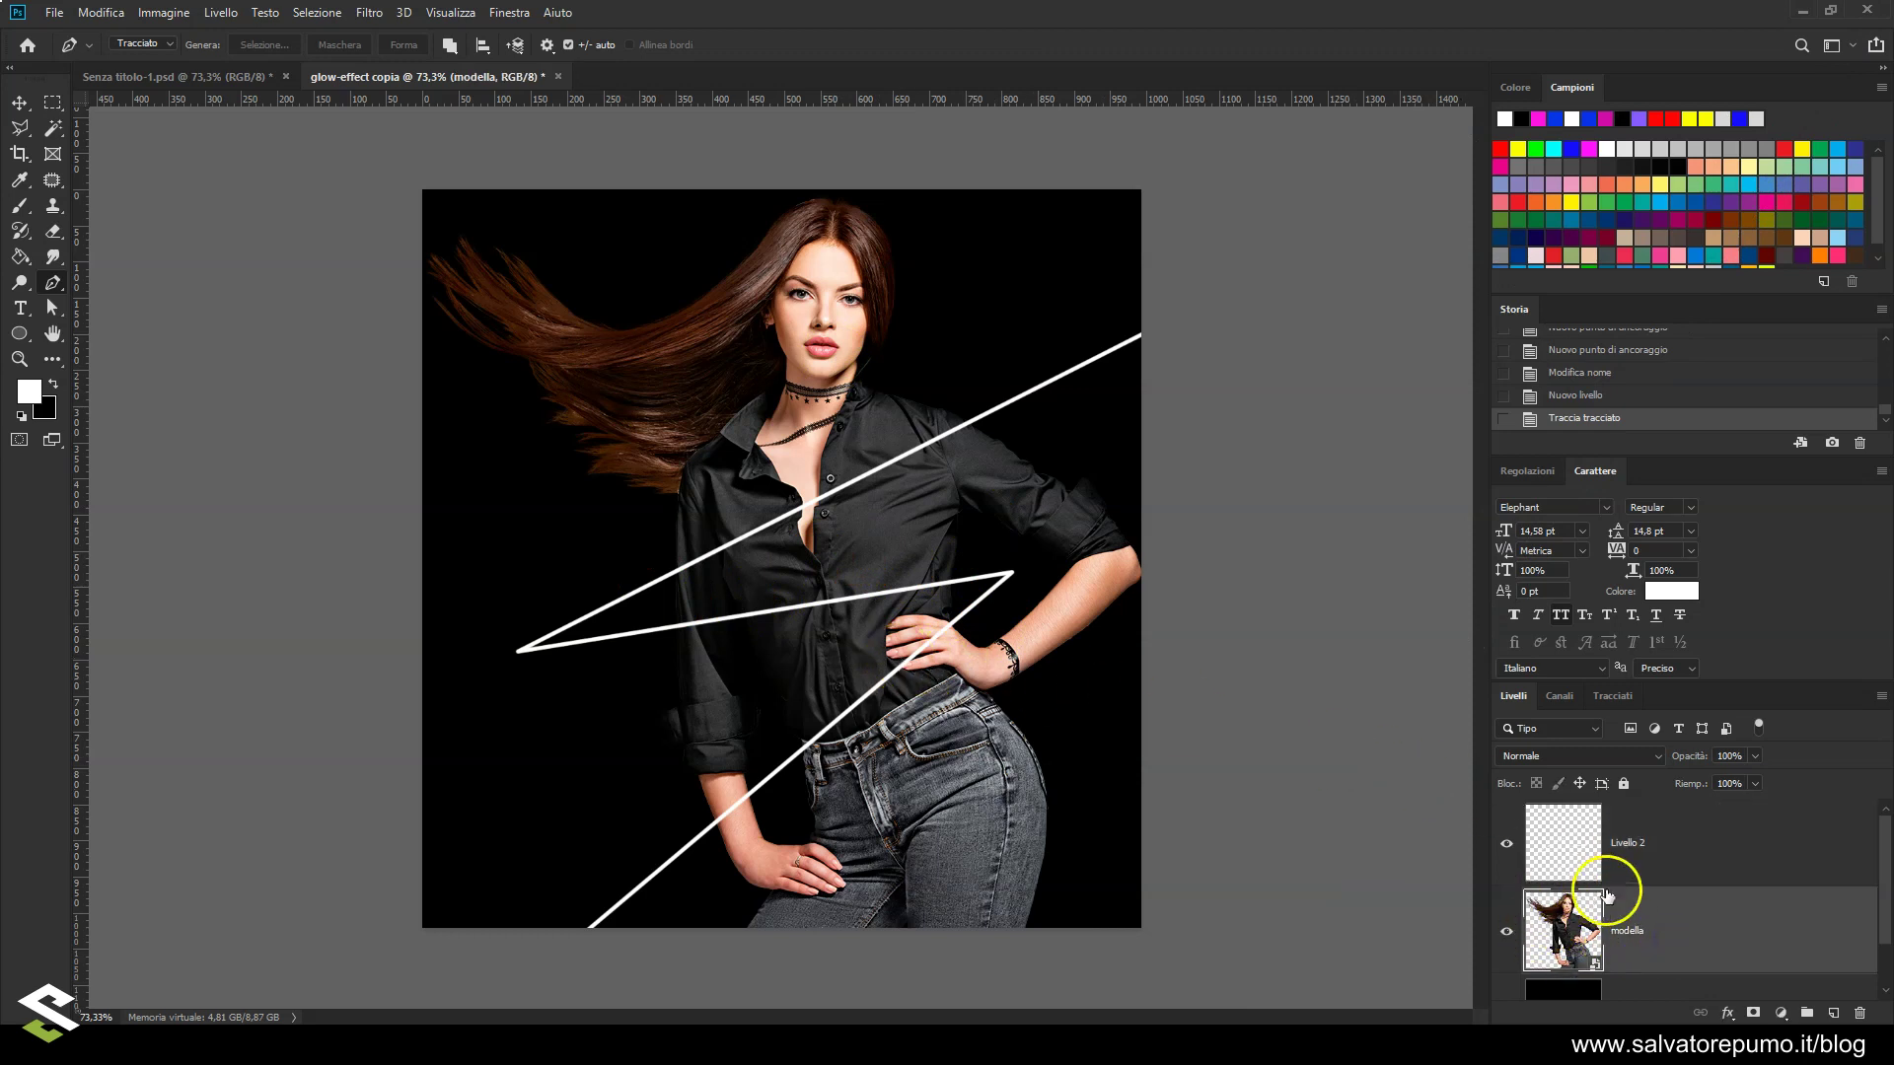
pyautogui.scroll(-1, 1617, 899)
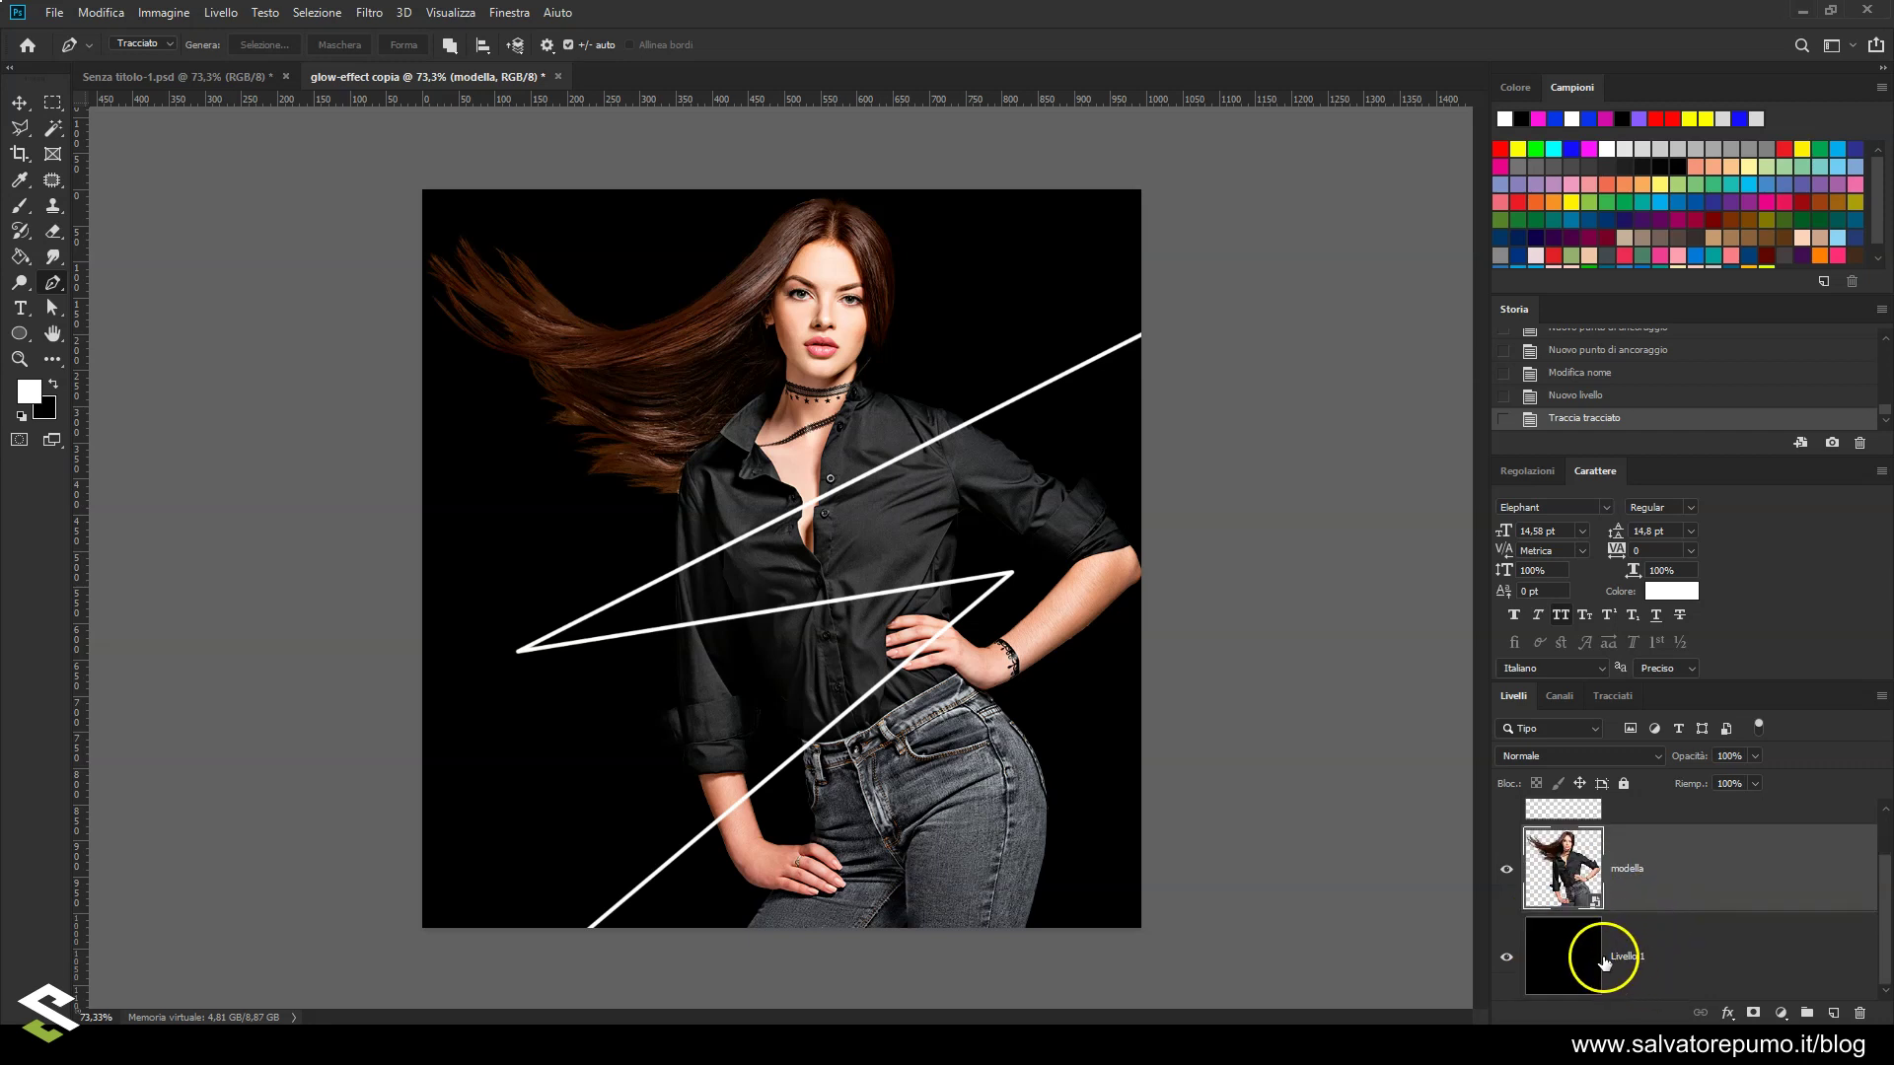
pyautogui.click(1733, 962)
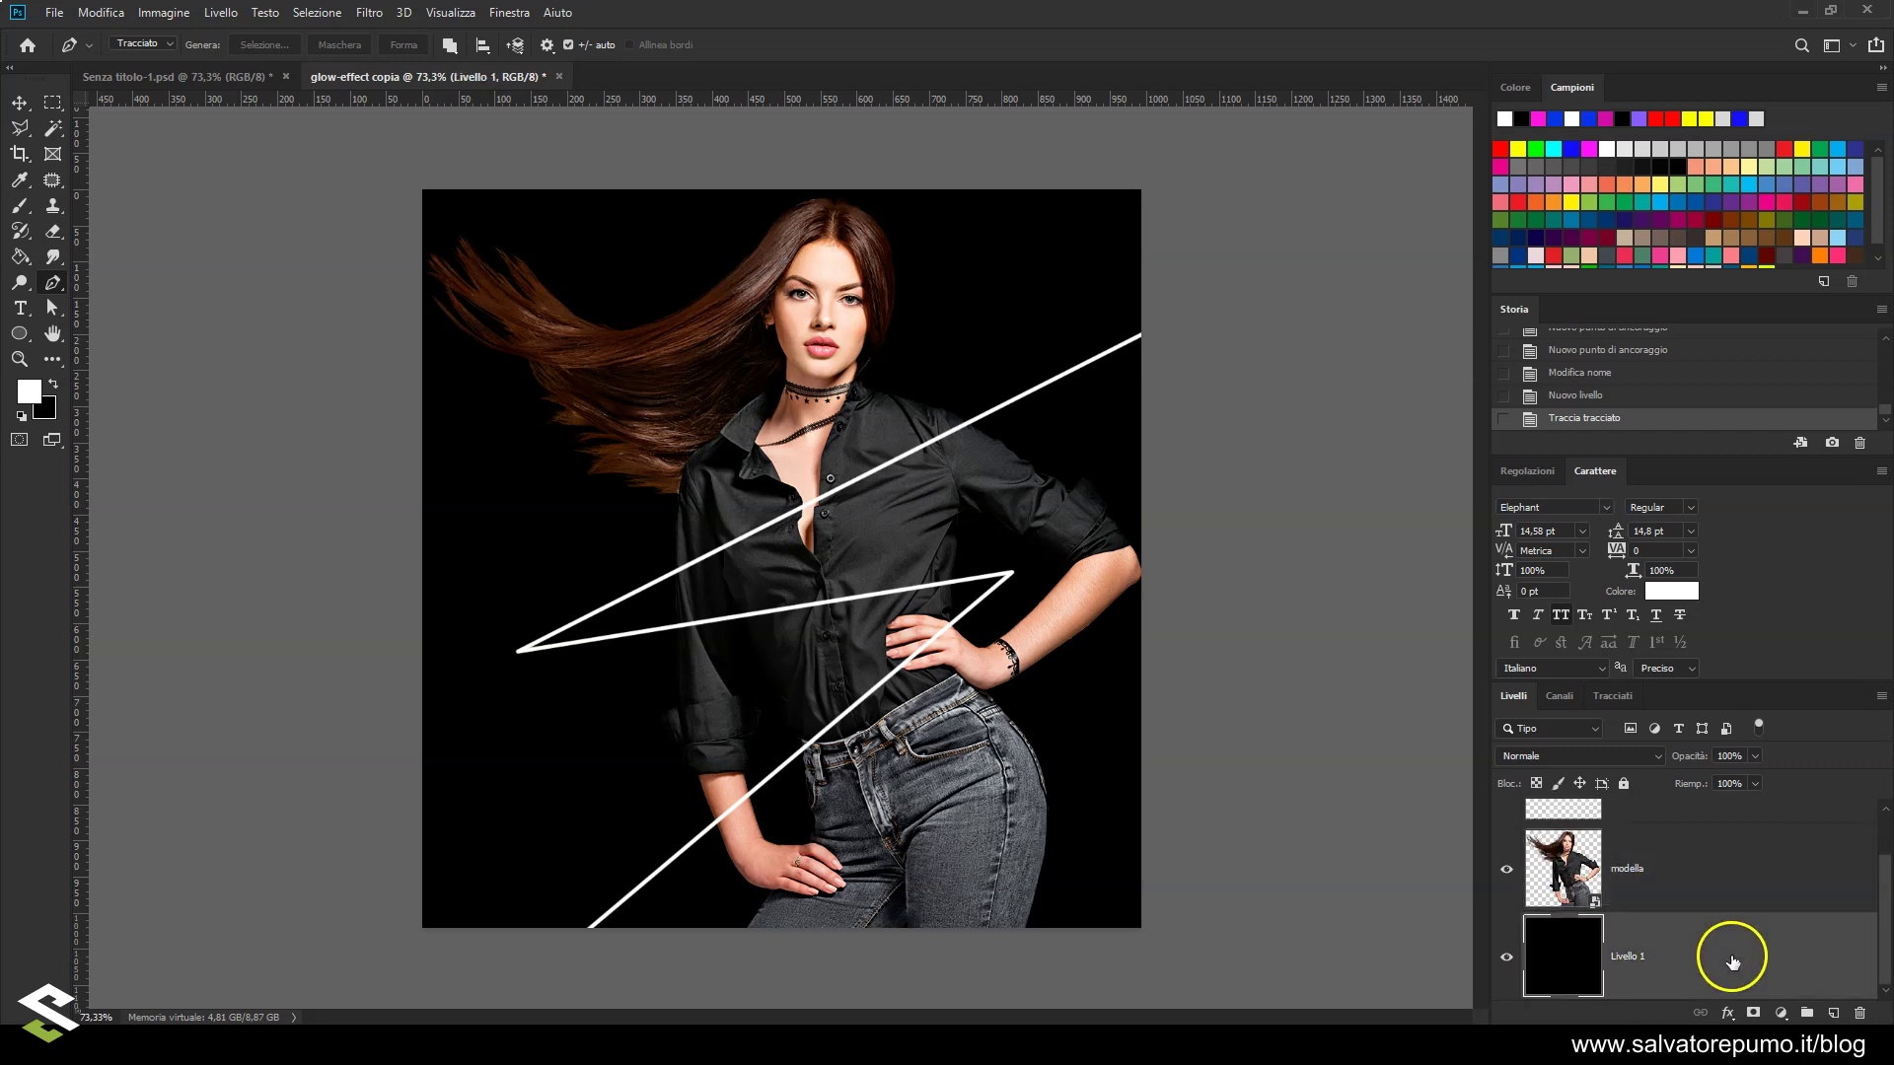
pyautogui.click(1690, 961)
pyautogui.rightClick(1690, 961)
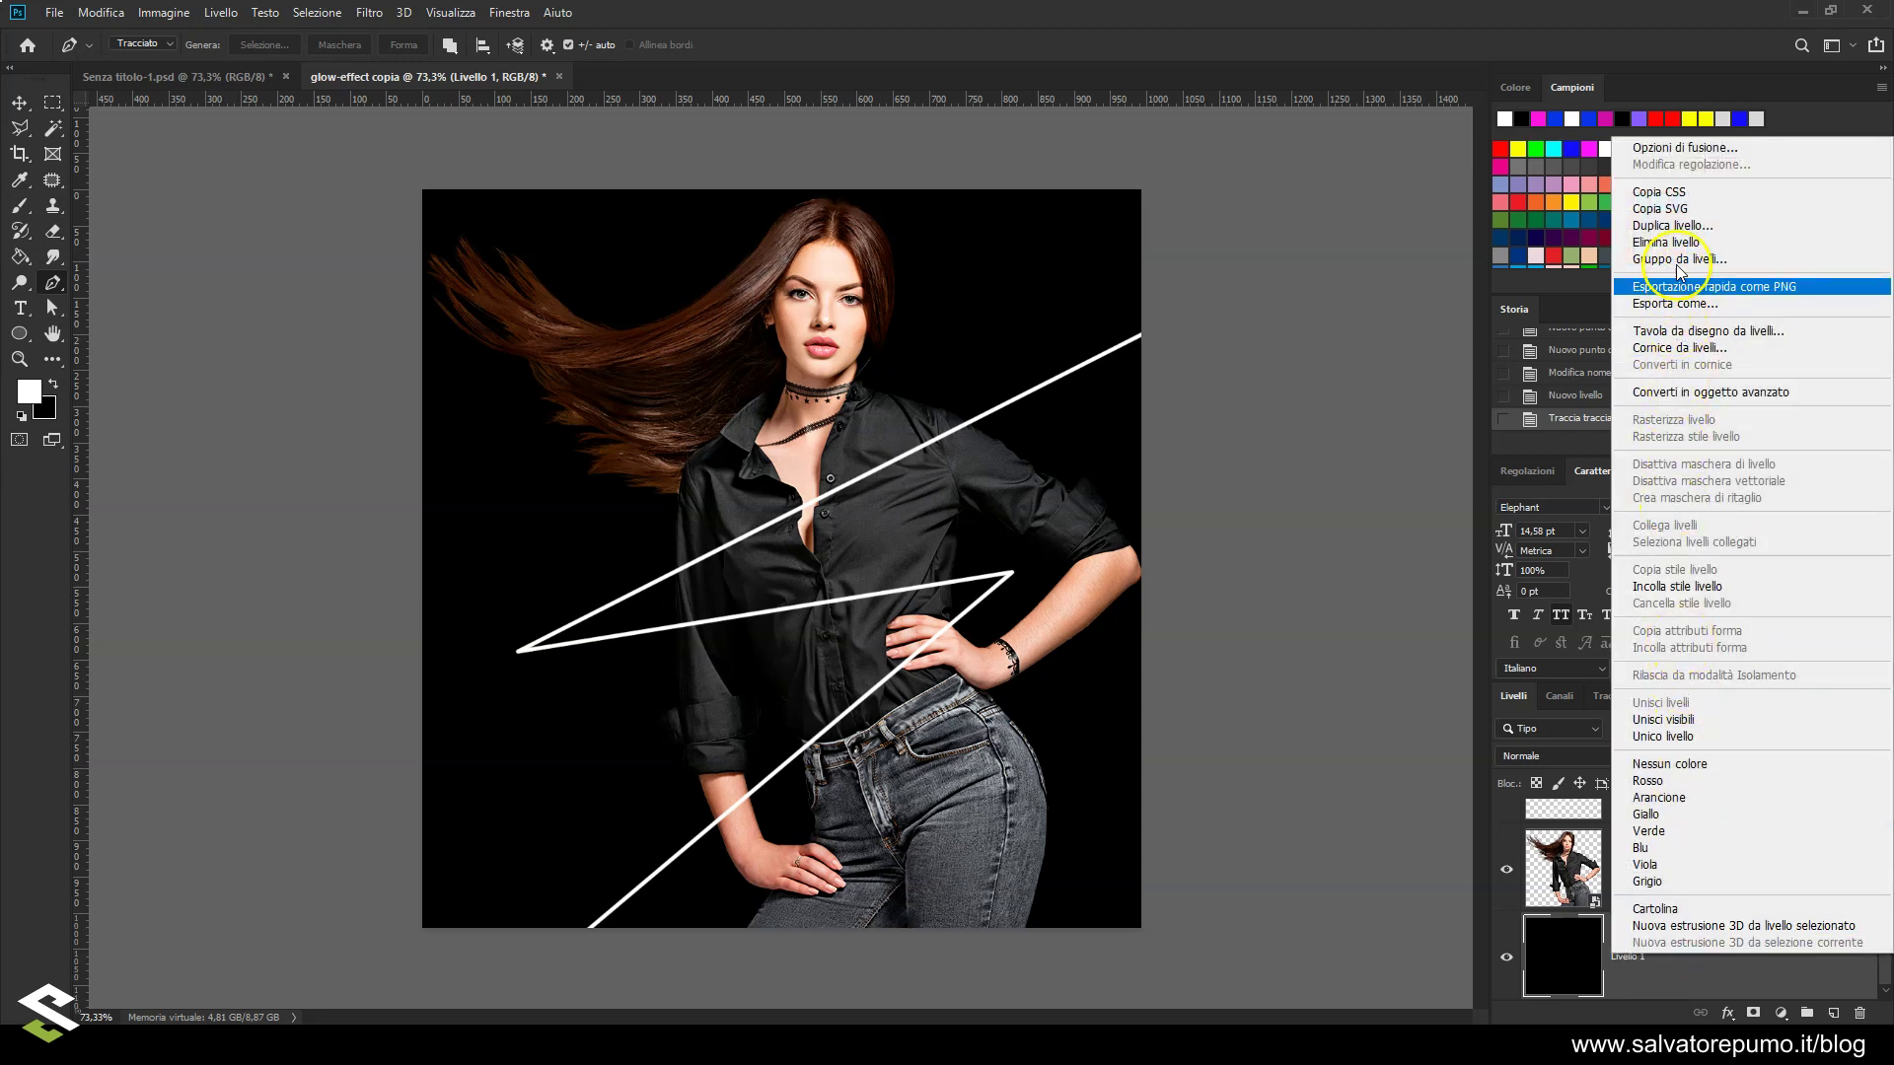
pyautogui.click(1669, 229)
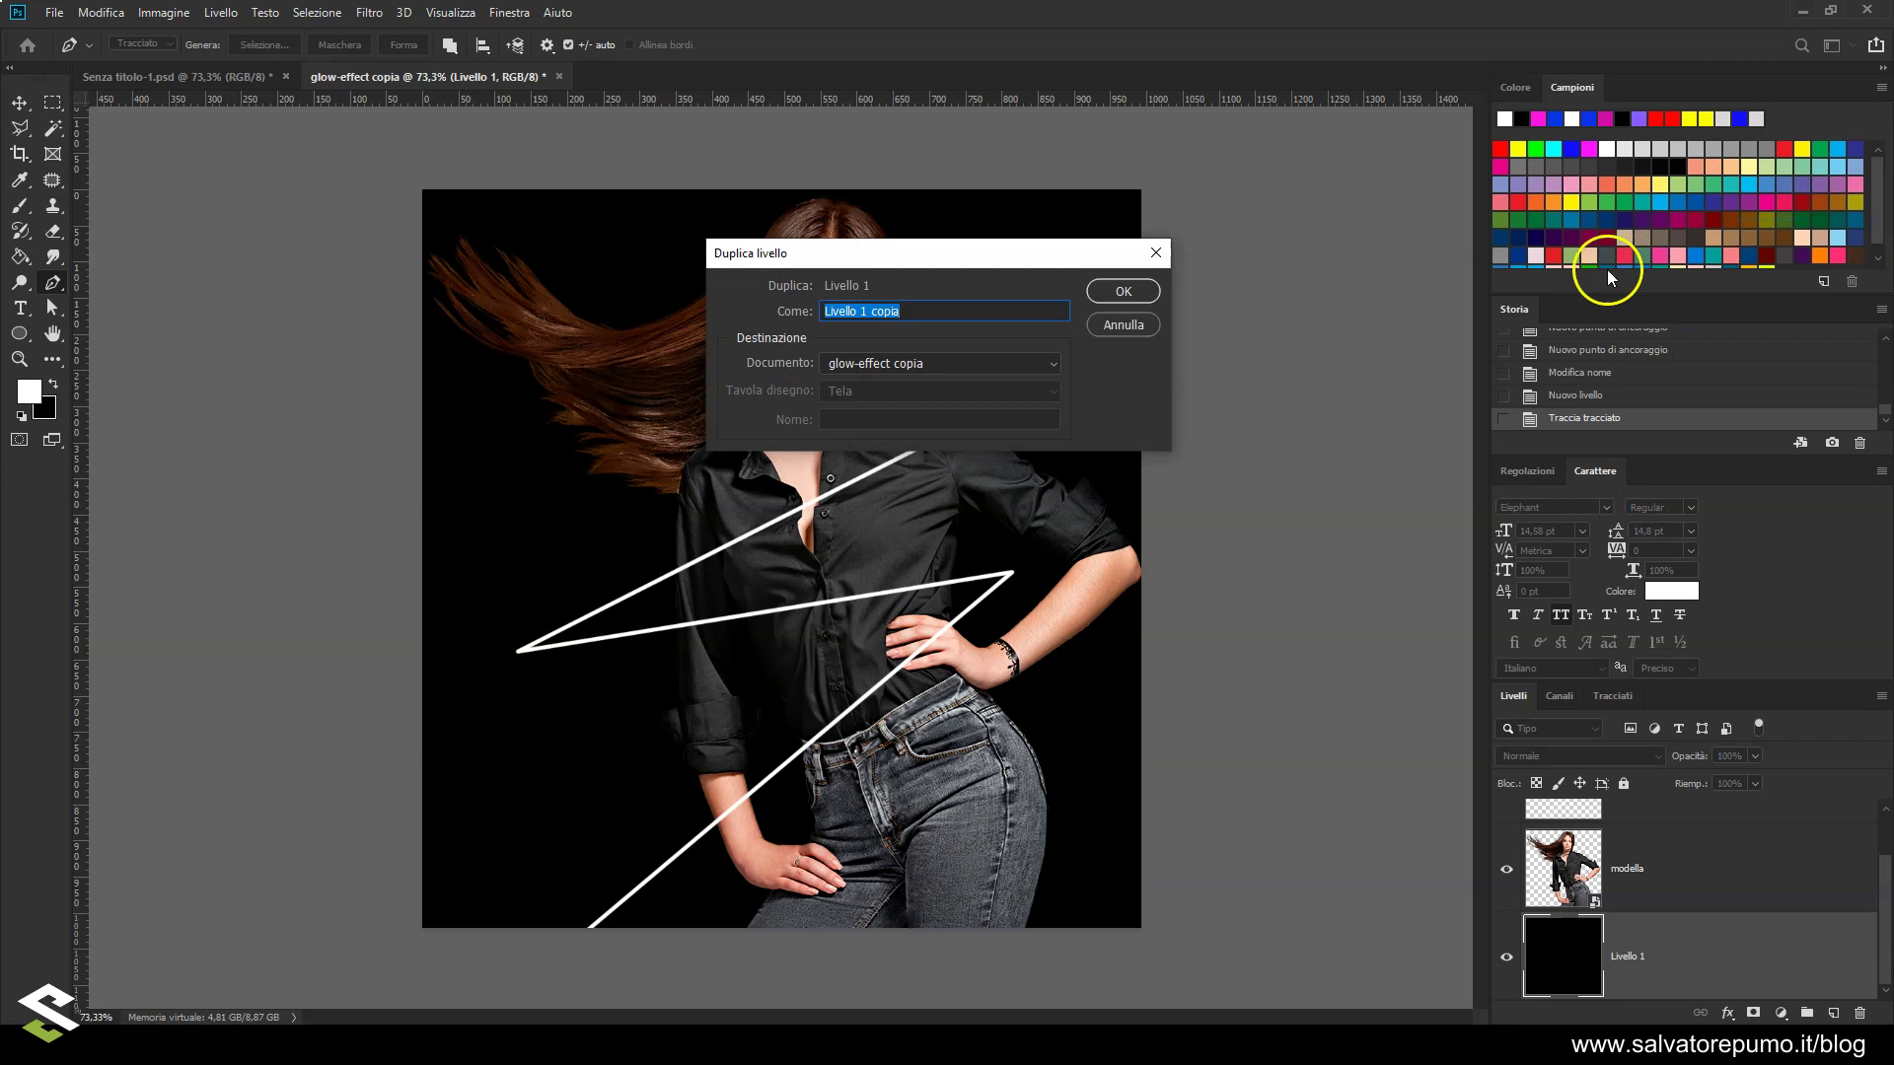
pyautogui.click(1124, 291)
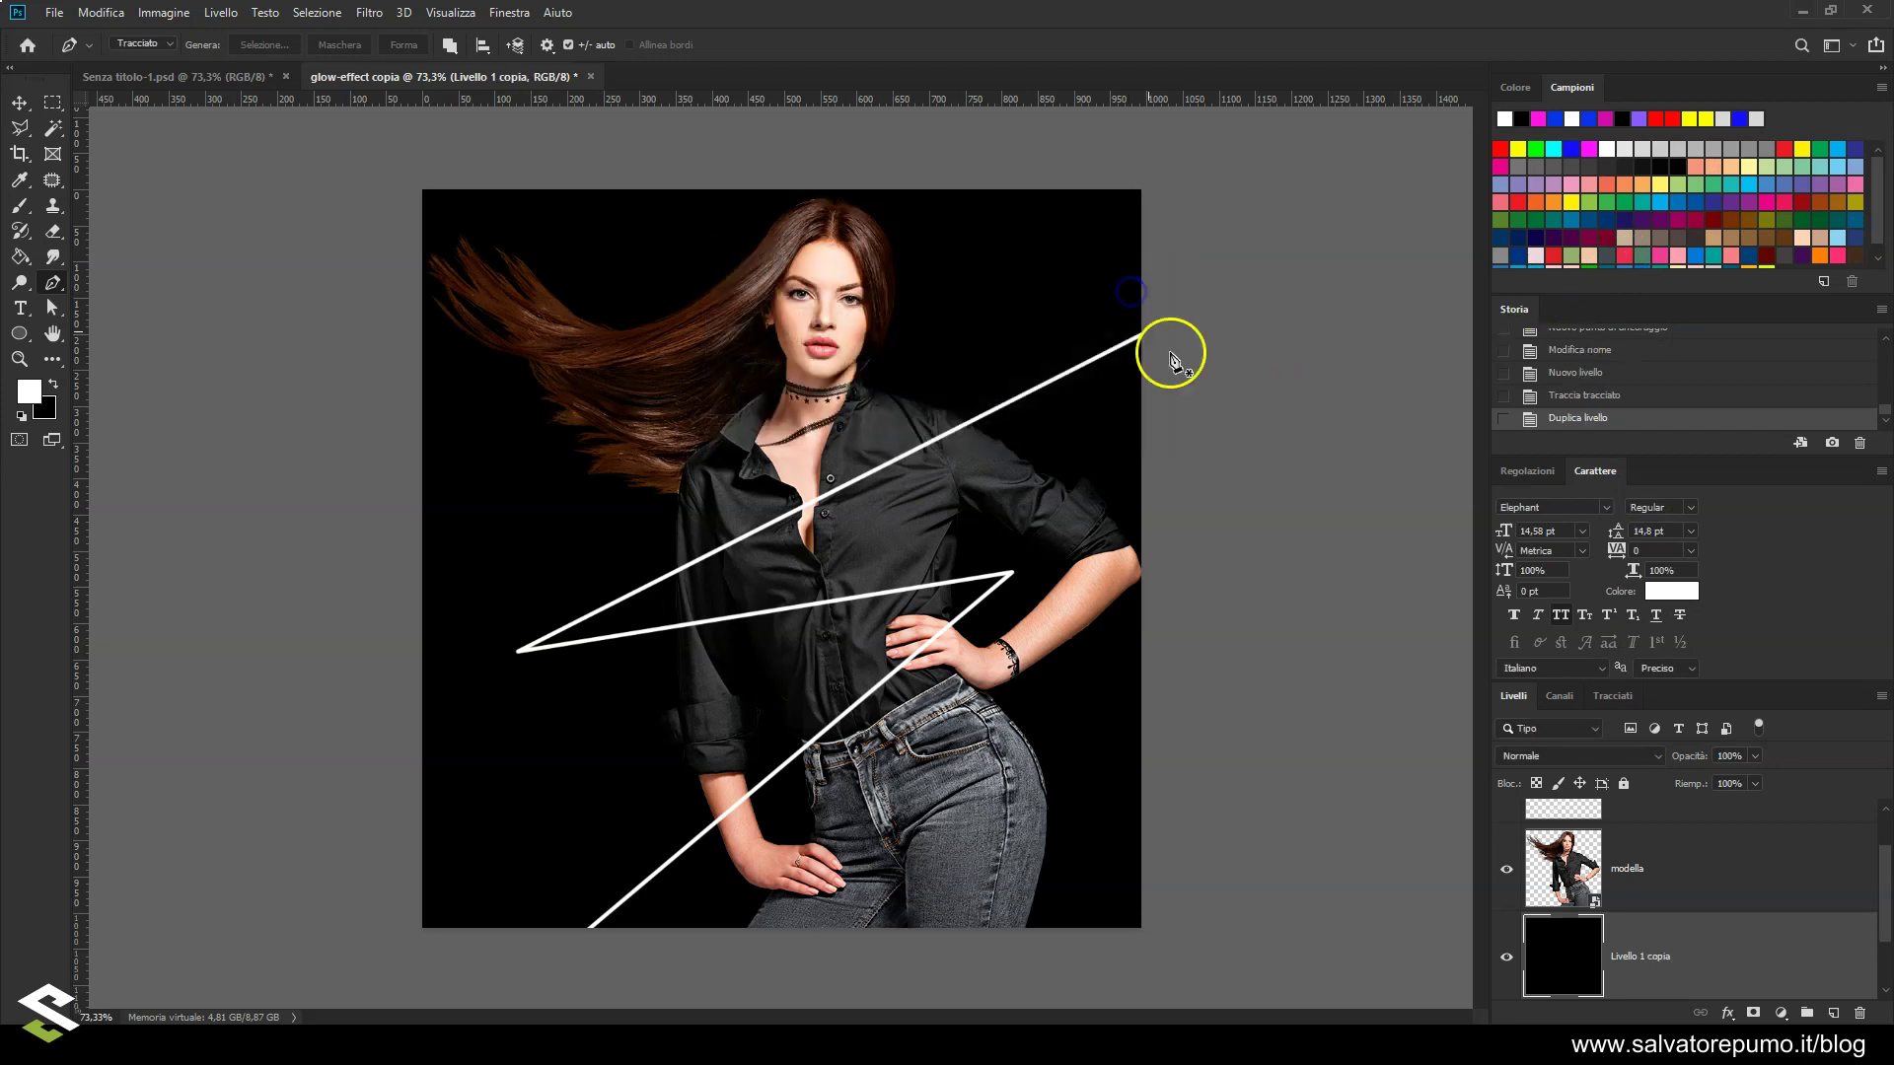
pyautogui.moveTo(1706, 948); pyautogui.dragTo(1706, 844)
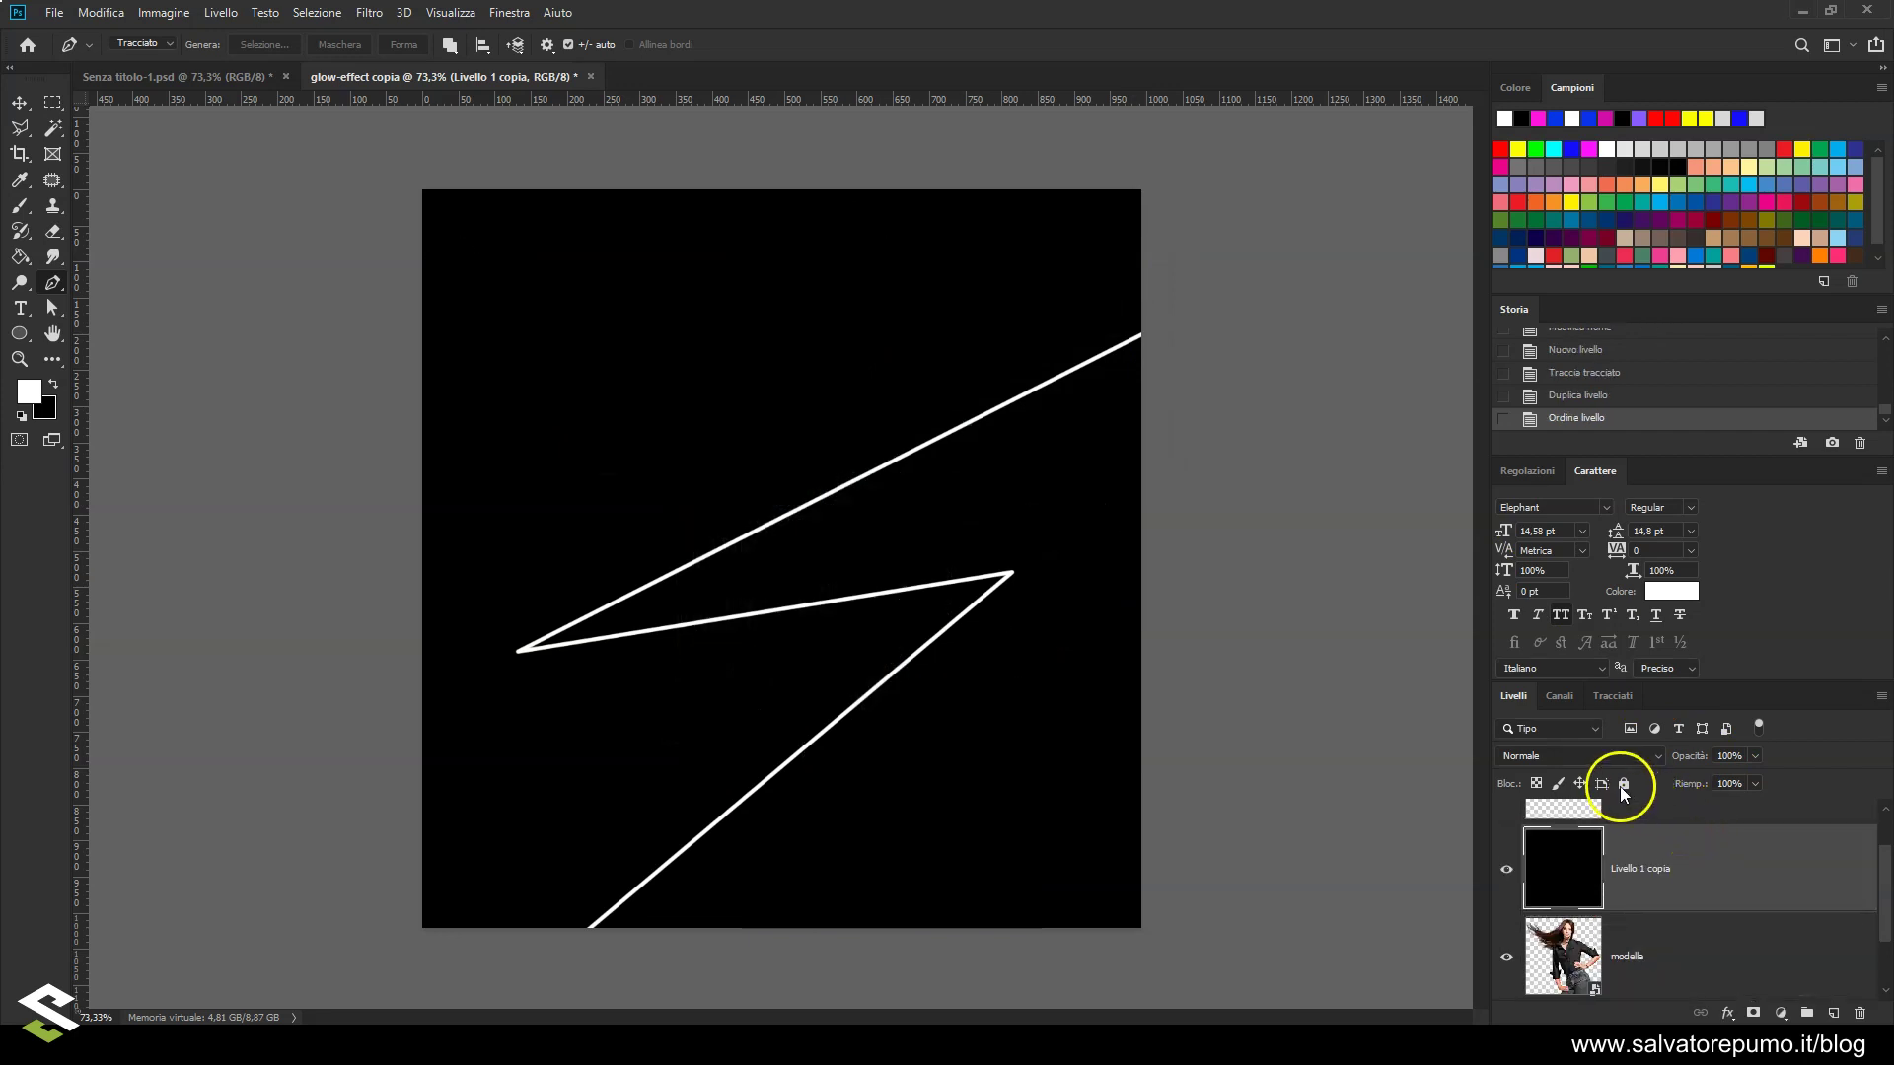
# Set Livello 1 copia to Moltiplica blend mode at 53% opacity
pyautogui.click(1546, 755)
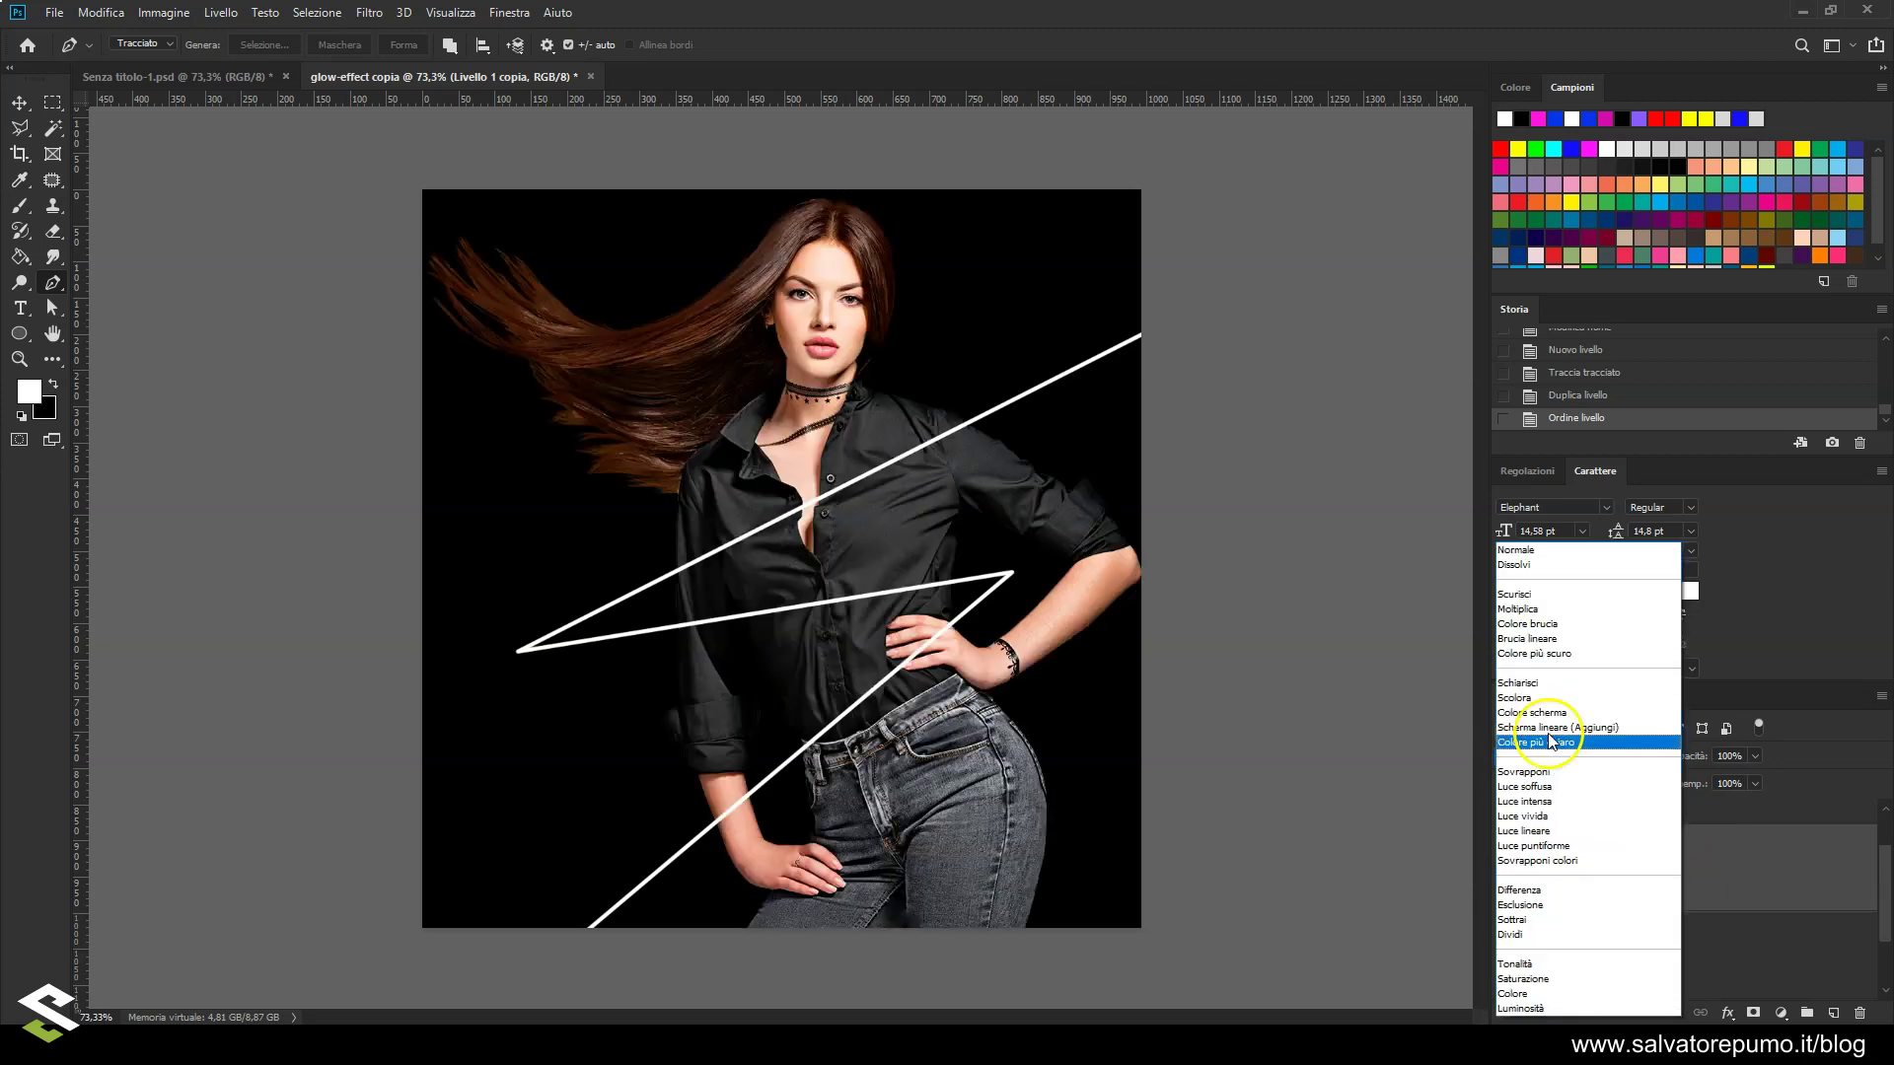
pyautogui.click(1547, 609)
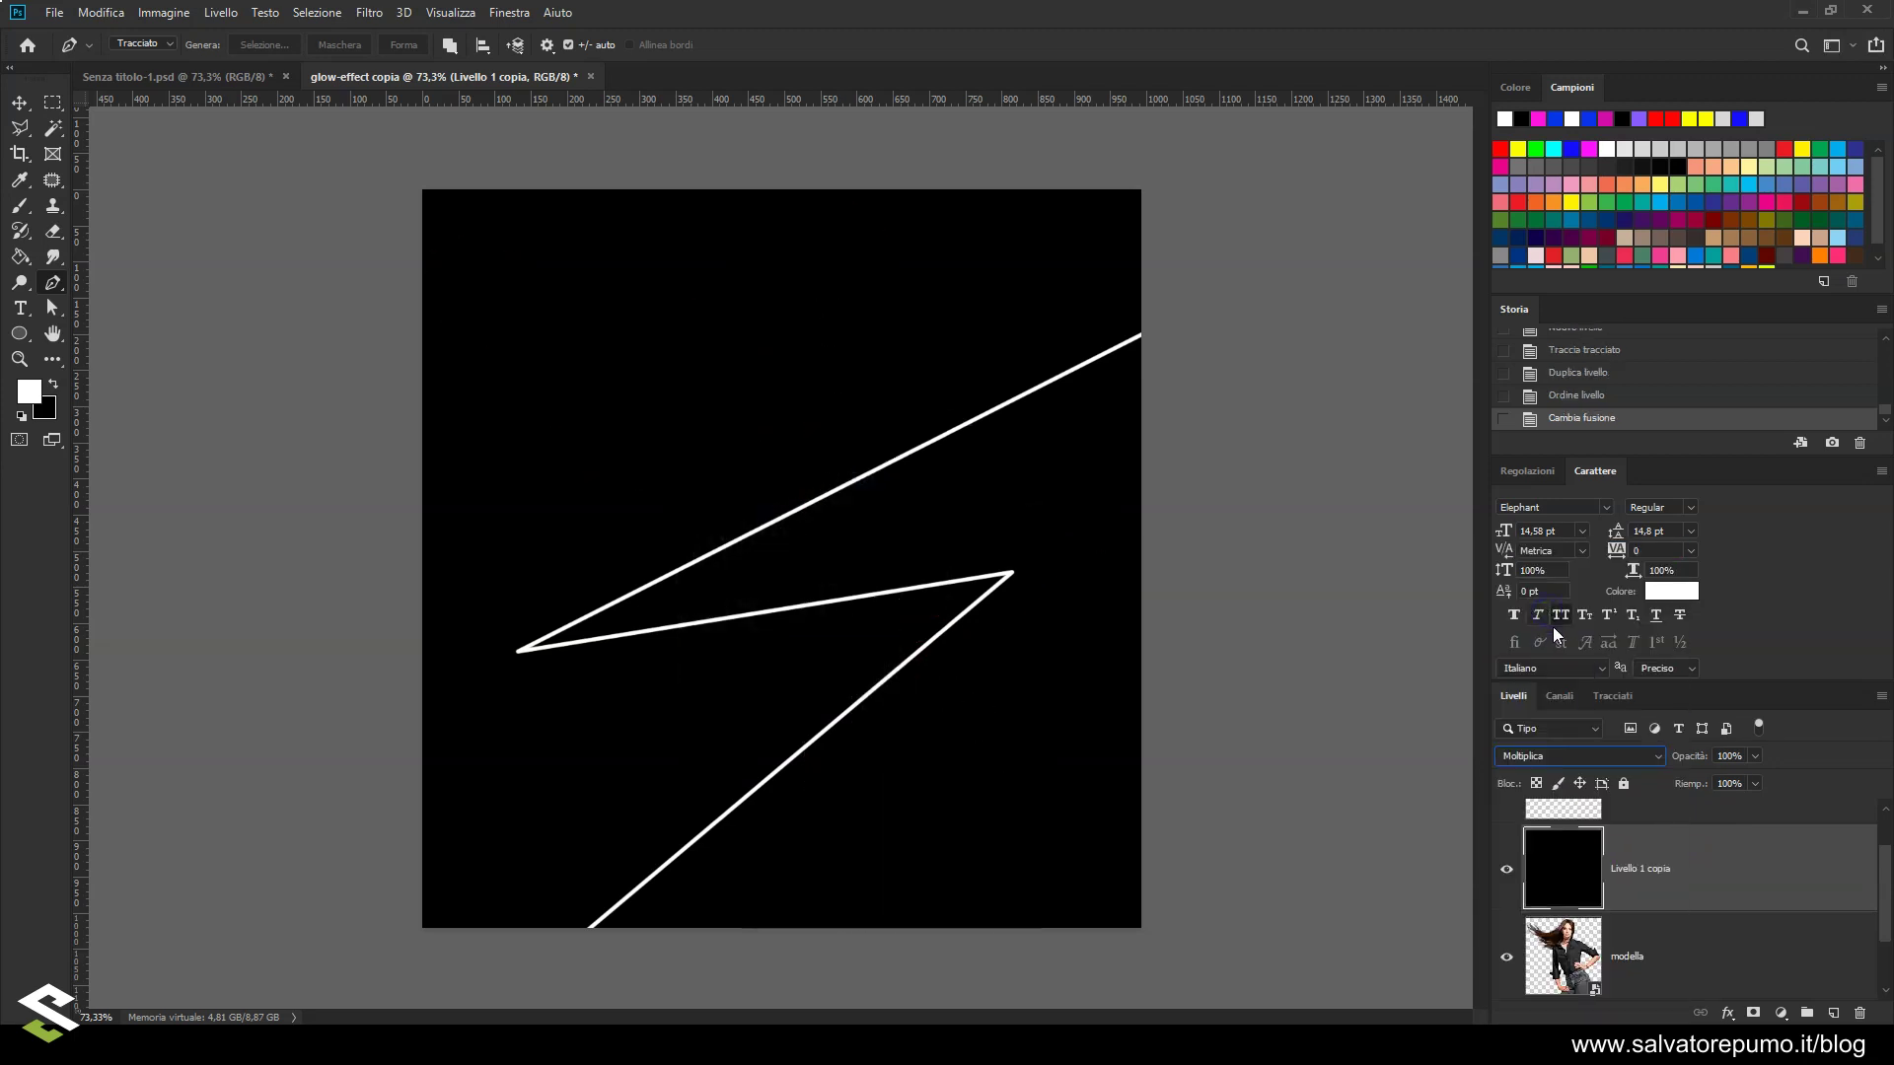
pyautogui.click(1729, 757)
pyautogui.write('53')
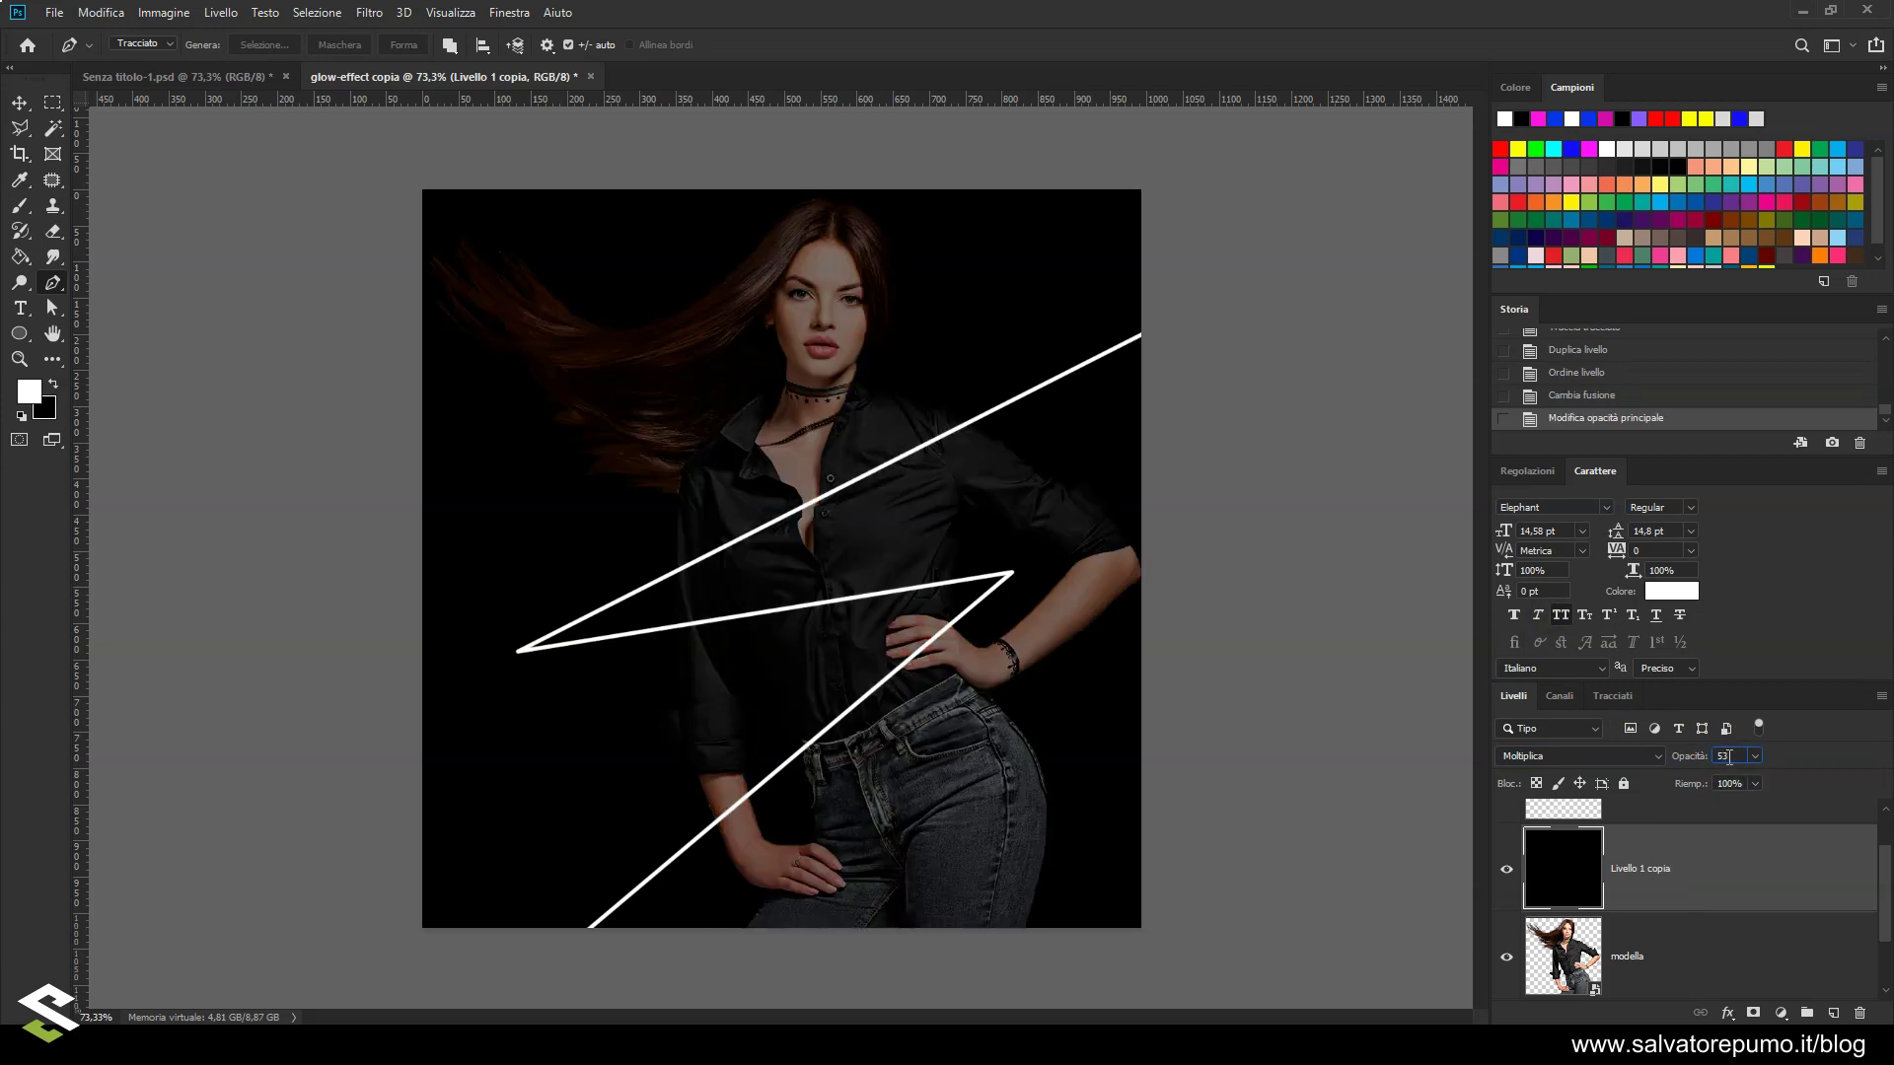
pyautogui.click(1669, 834)
# Add a Luminosità/contrasto adjustment layer with brightness -12
pyautogui.click(1780, 1015)
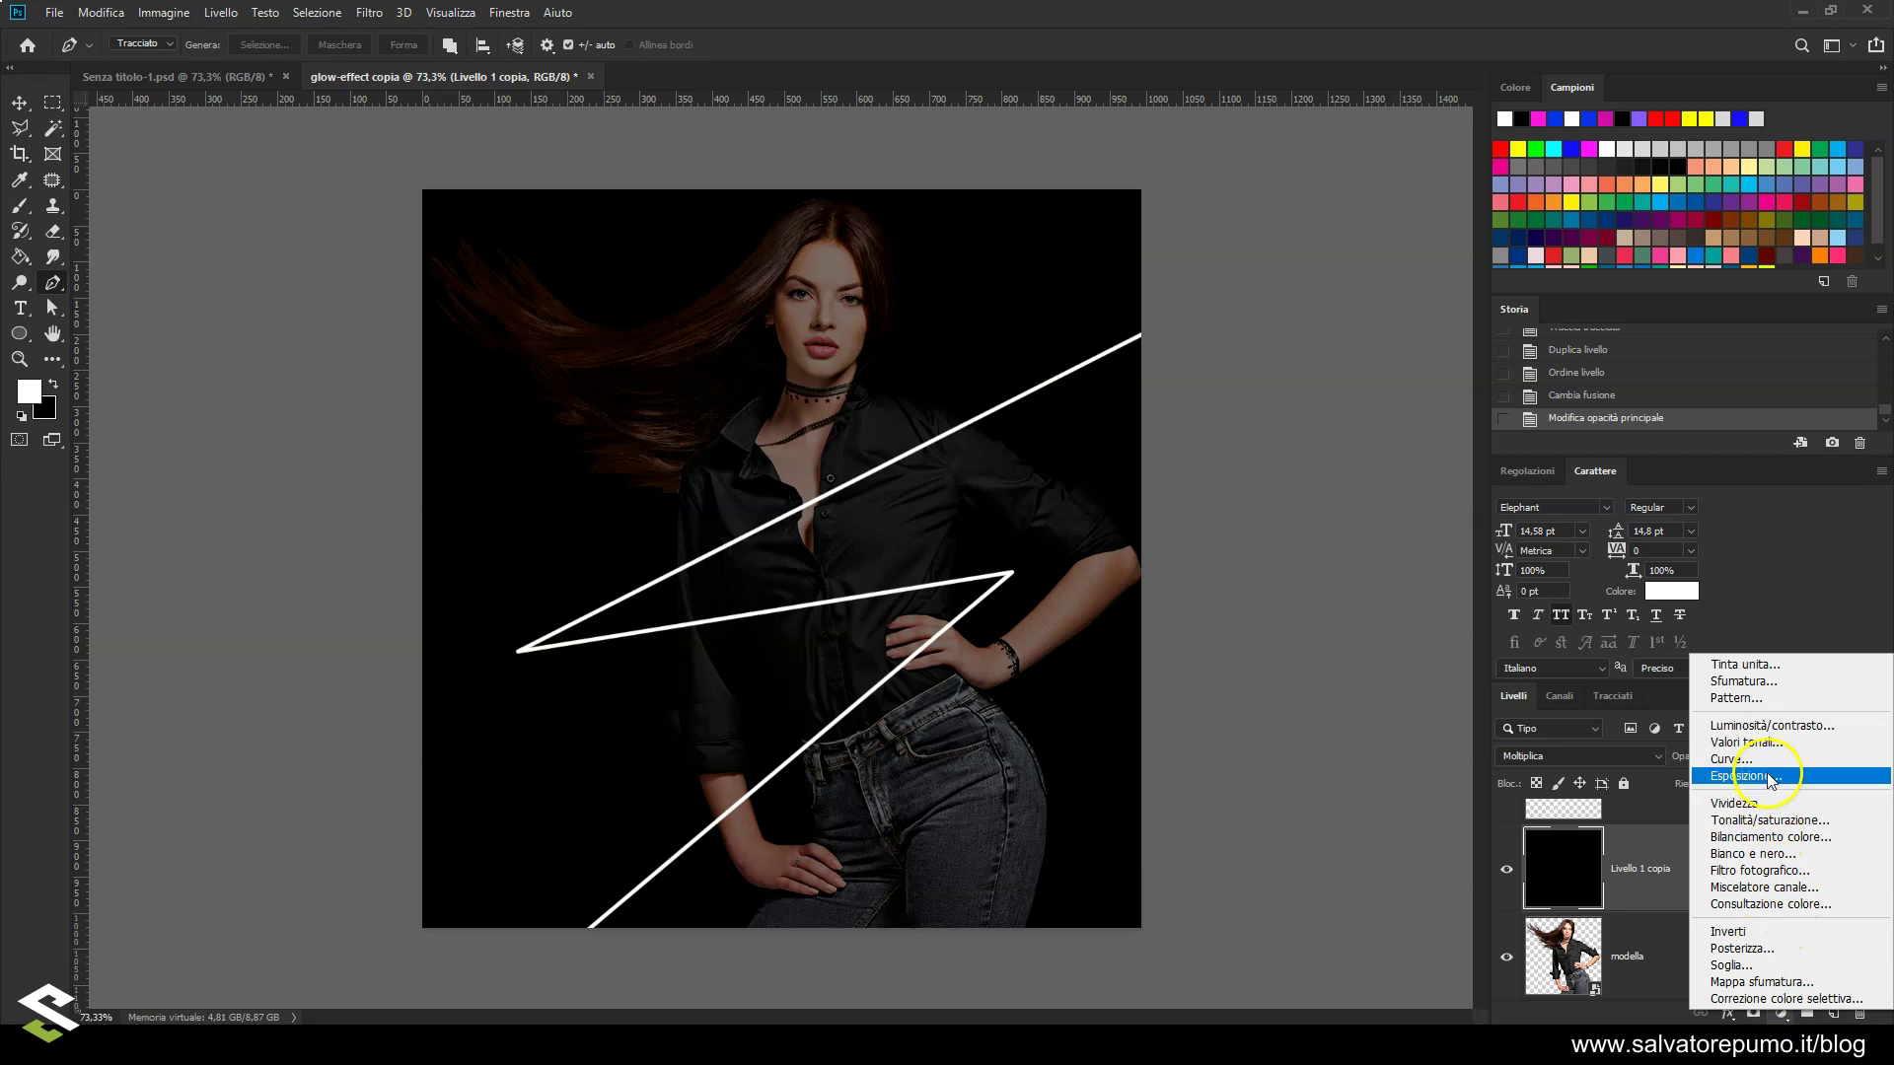
pyautogui.click(1771, 725)
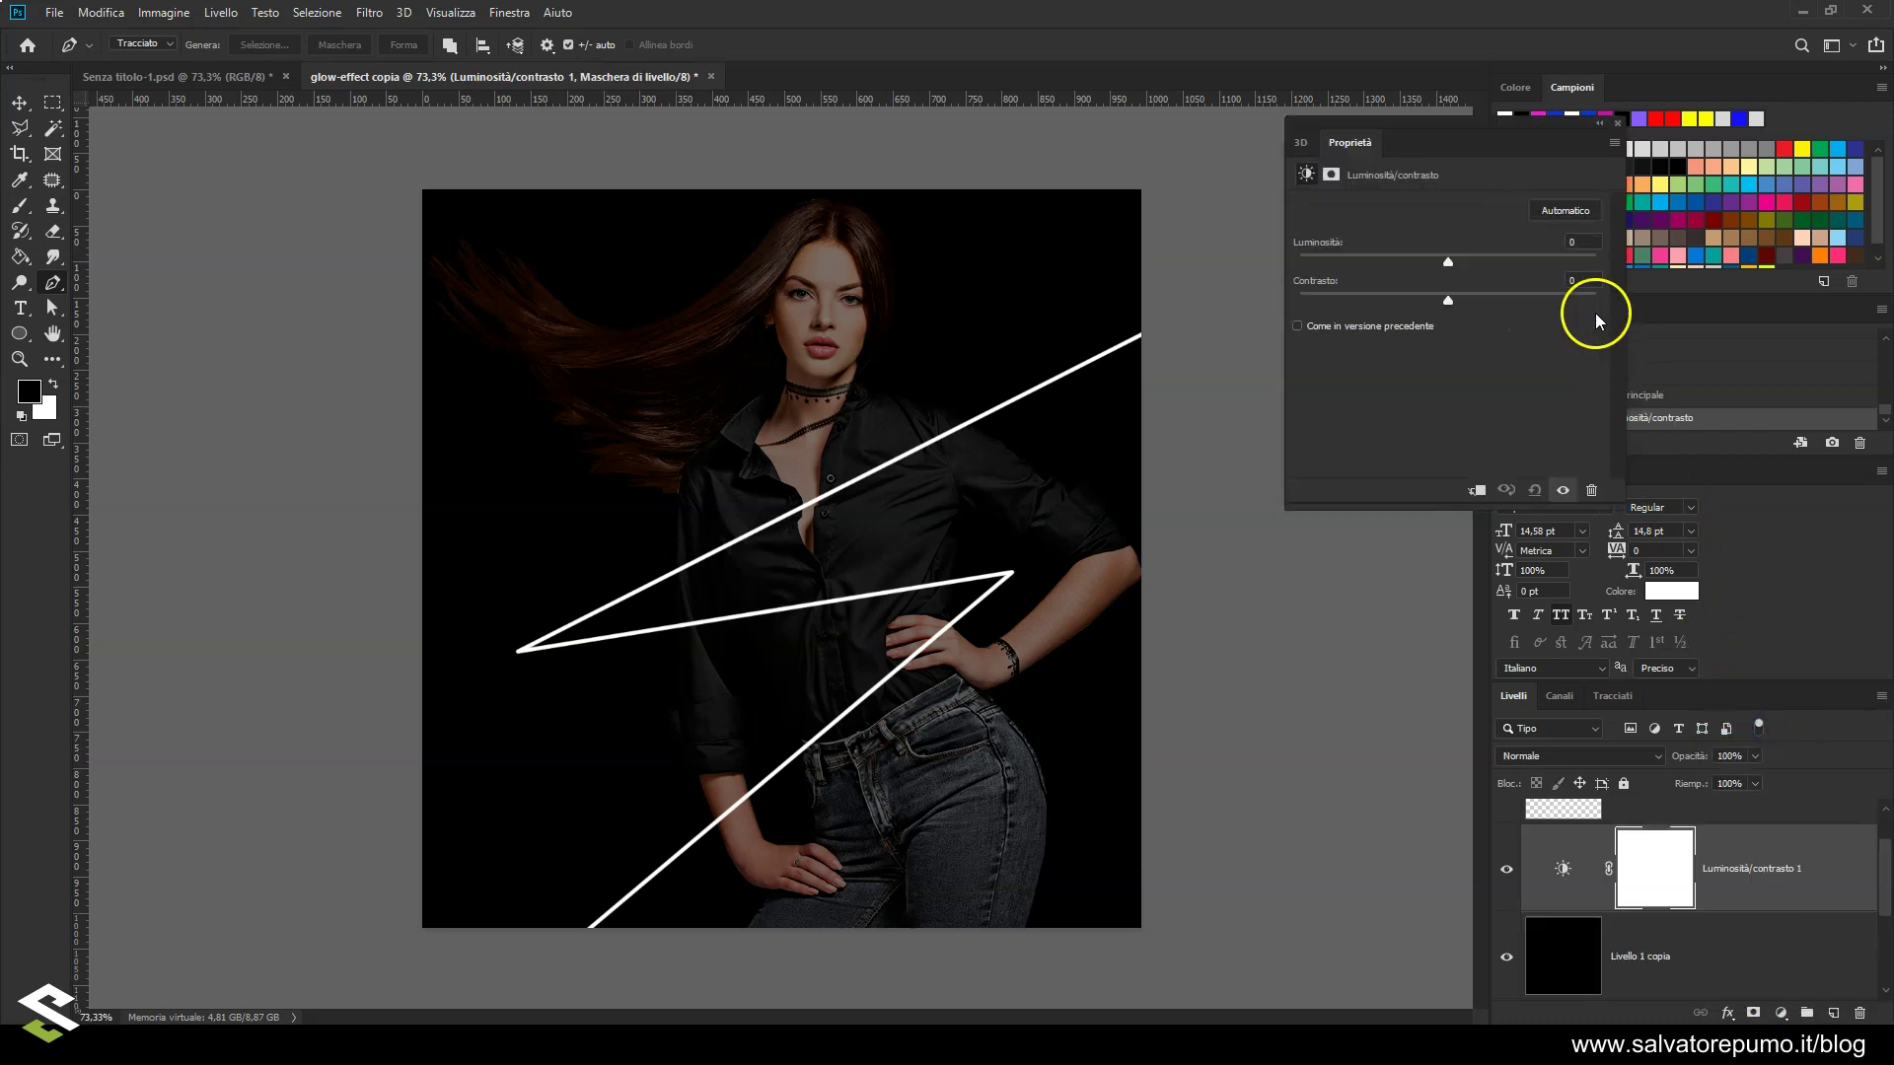
pyautogui.click(1575, 241)
pyautogui.write('12')
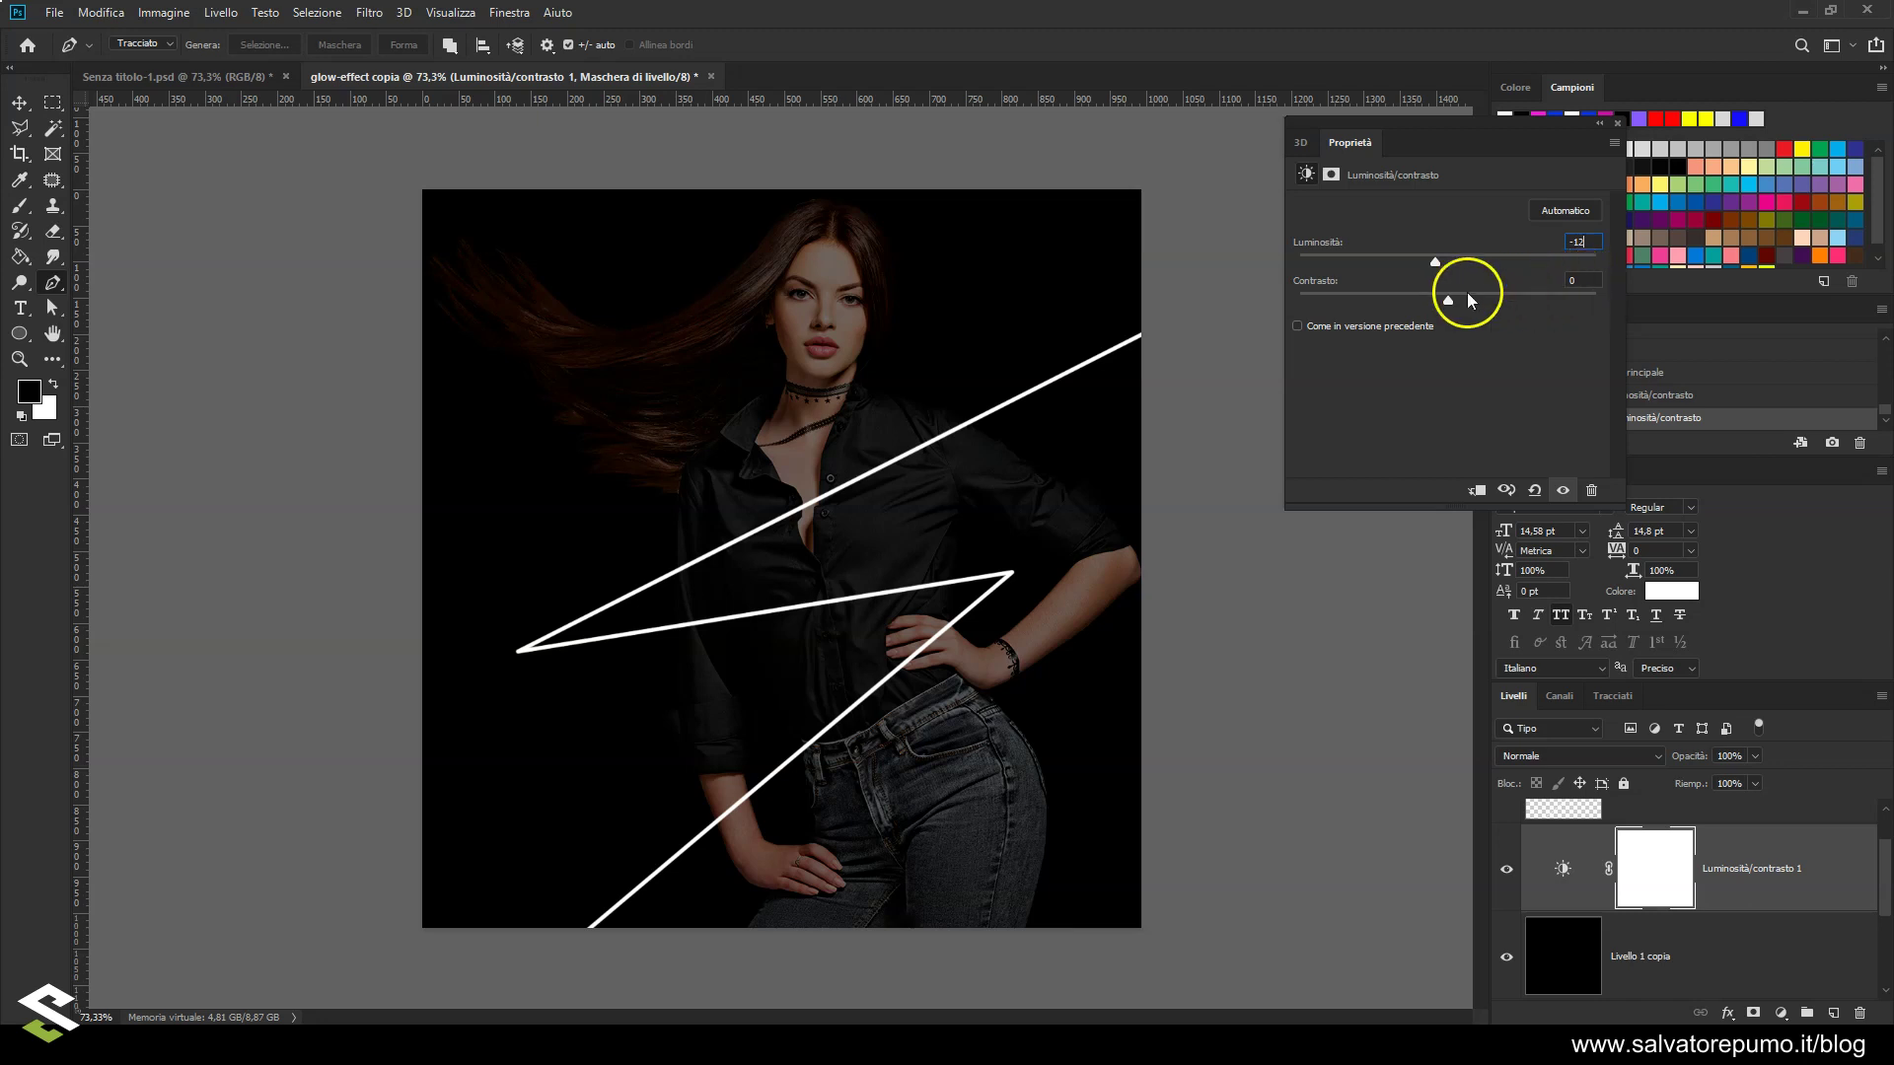
# Set the Luminosità/contrasto adjustment's contrast to 76
pyautogui.click(1548, 281)
pyautogui.write('76')
pyautogui.scroll(1, 1755, 875)
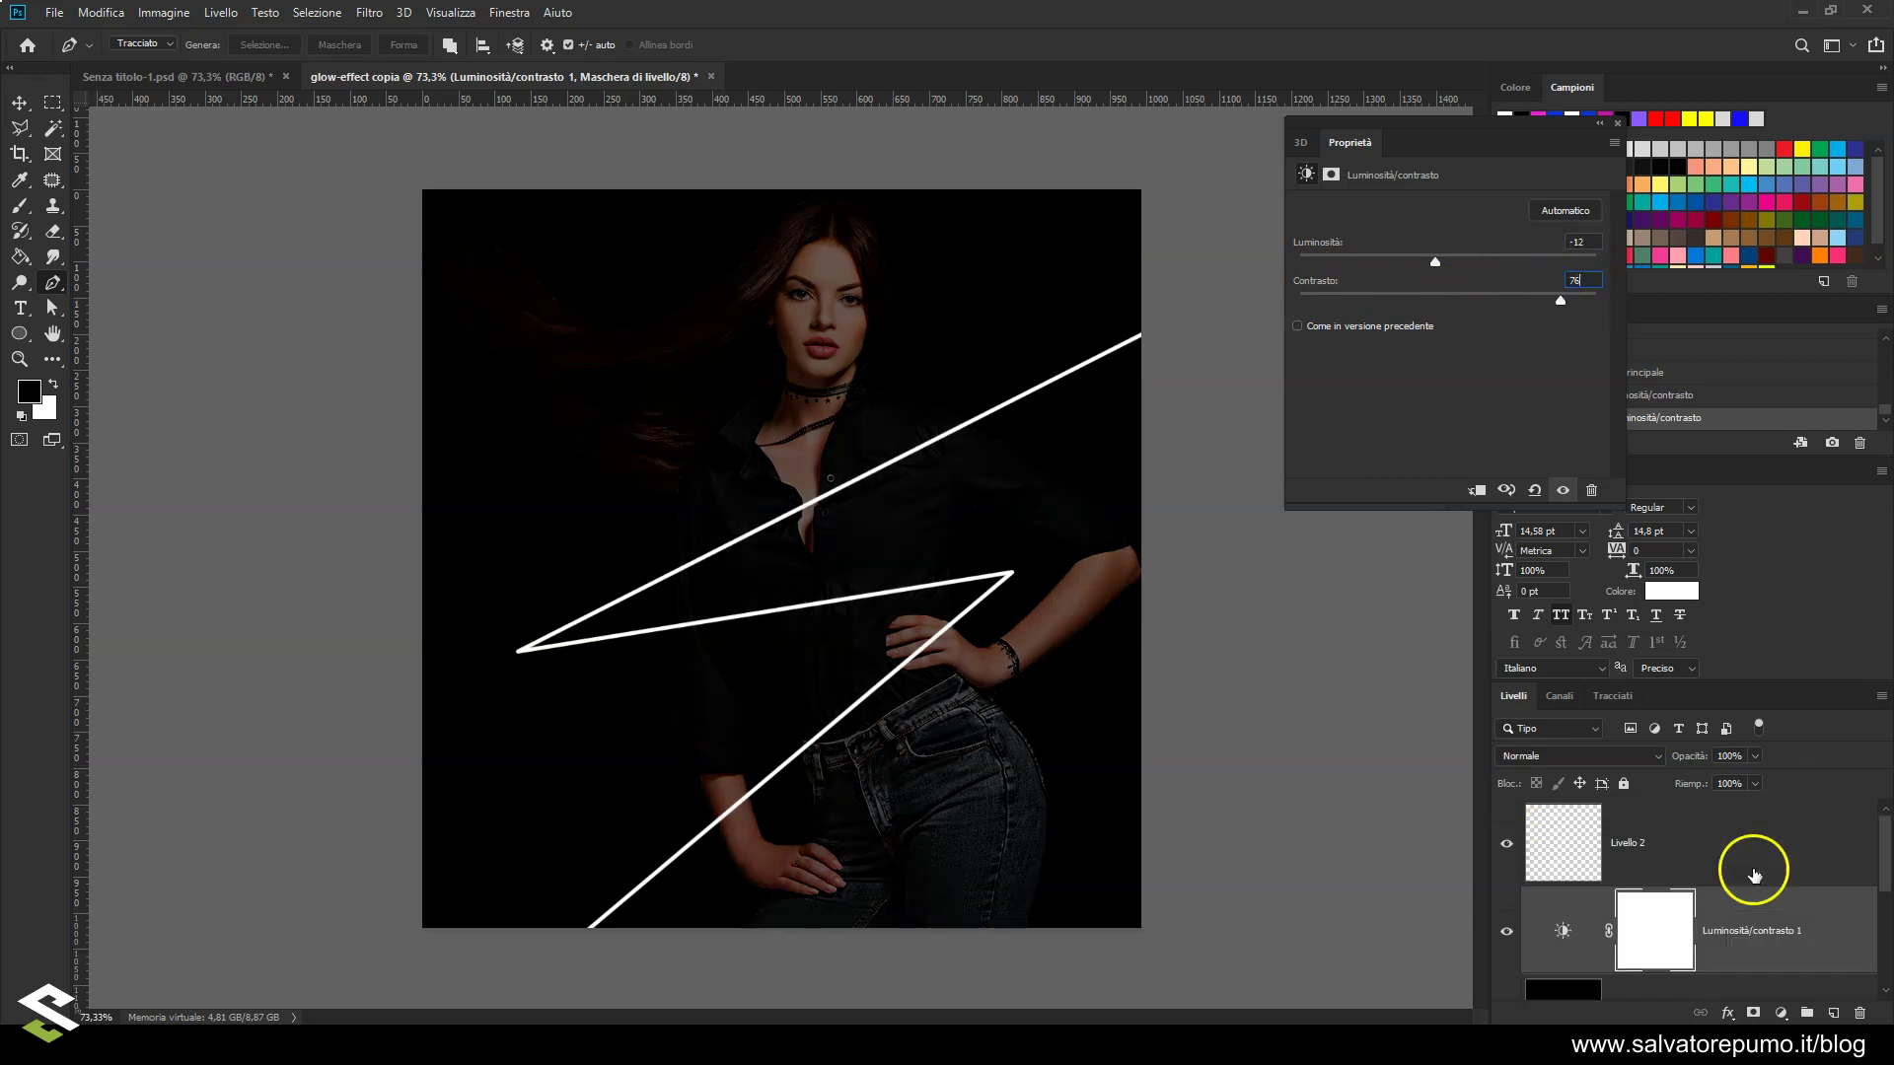
# Enable Outer Glow (Bagliore esterno) on the zigzag layer Livello 2 with noise 0
pyautogui.click(1688, 860)
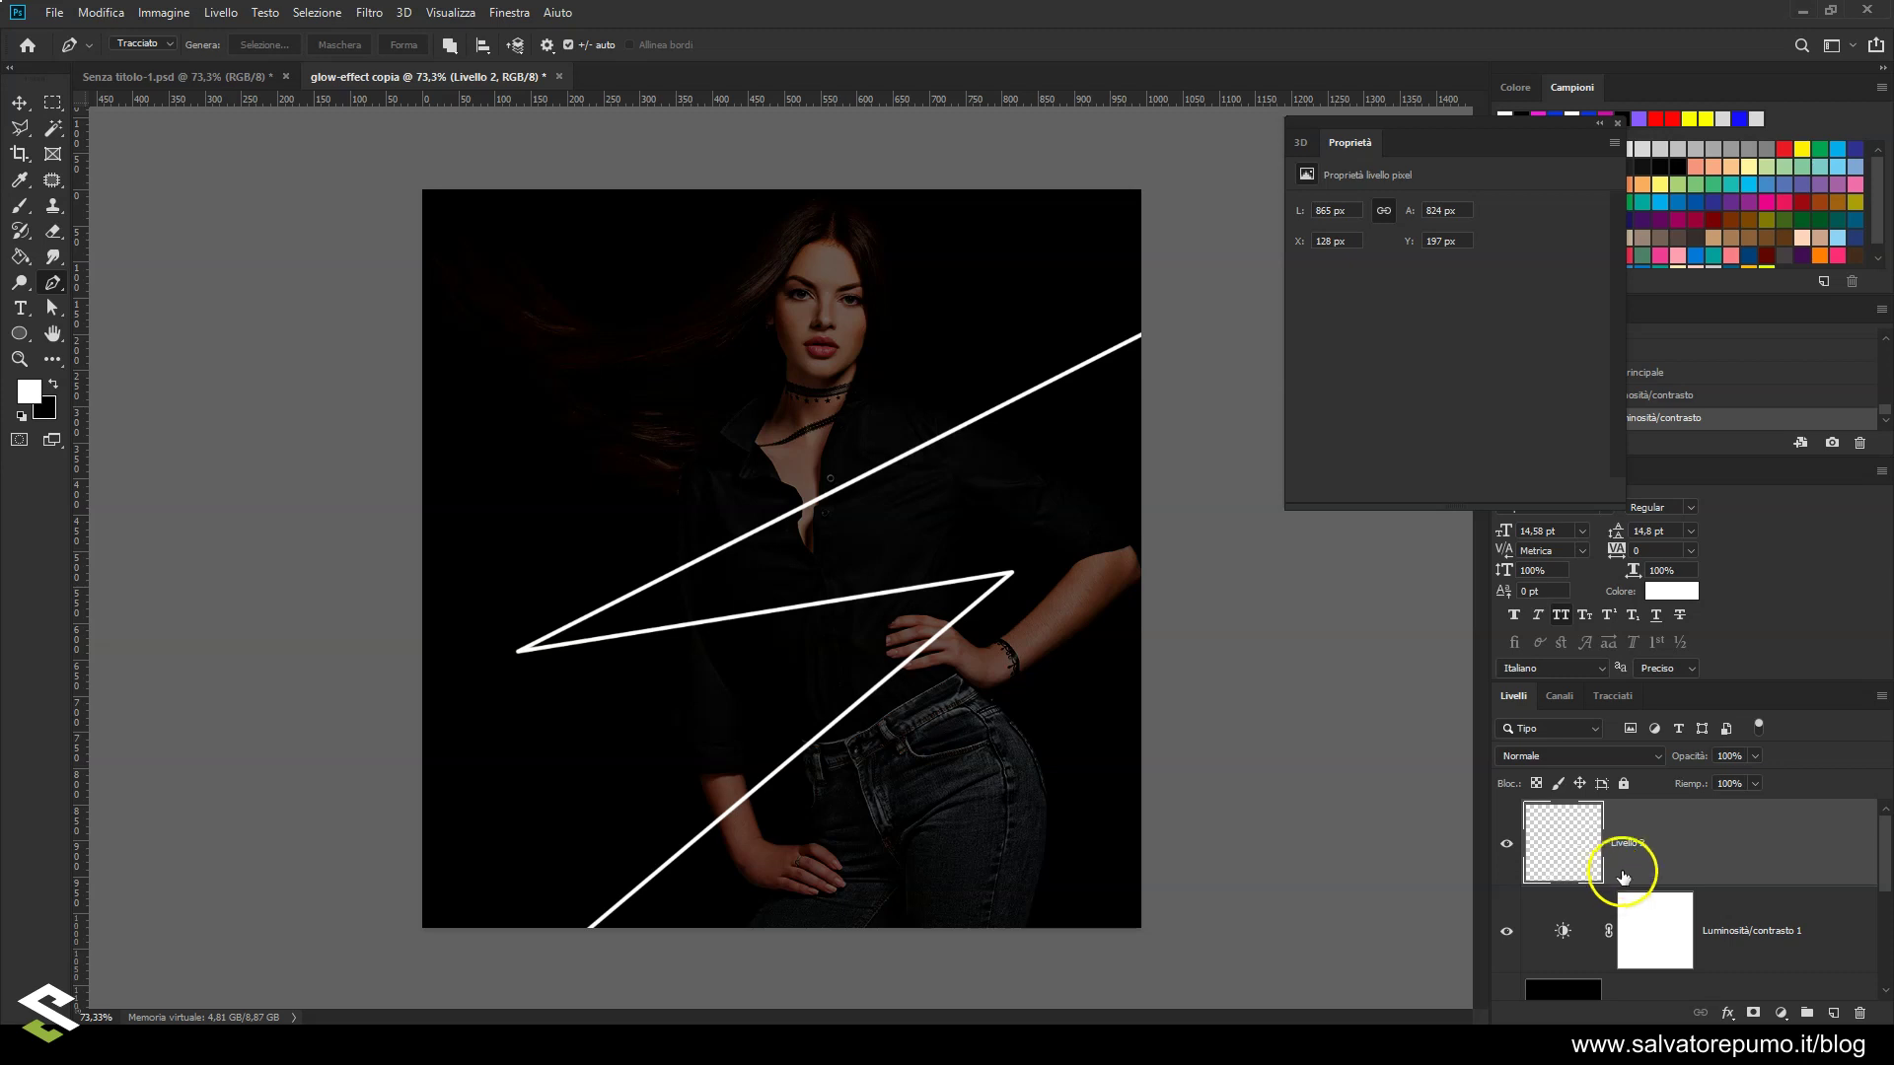
pyautogui.doubleClick(1639, 839)
pyautogui.moveTo(1312, 488); pyautogui.dragTo(1250, 343)
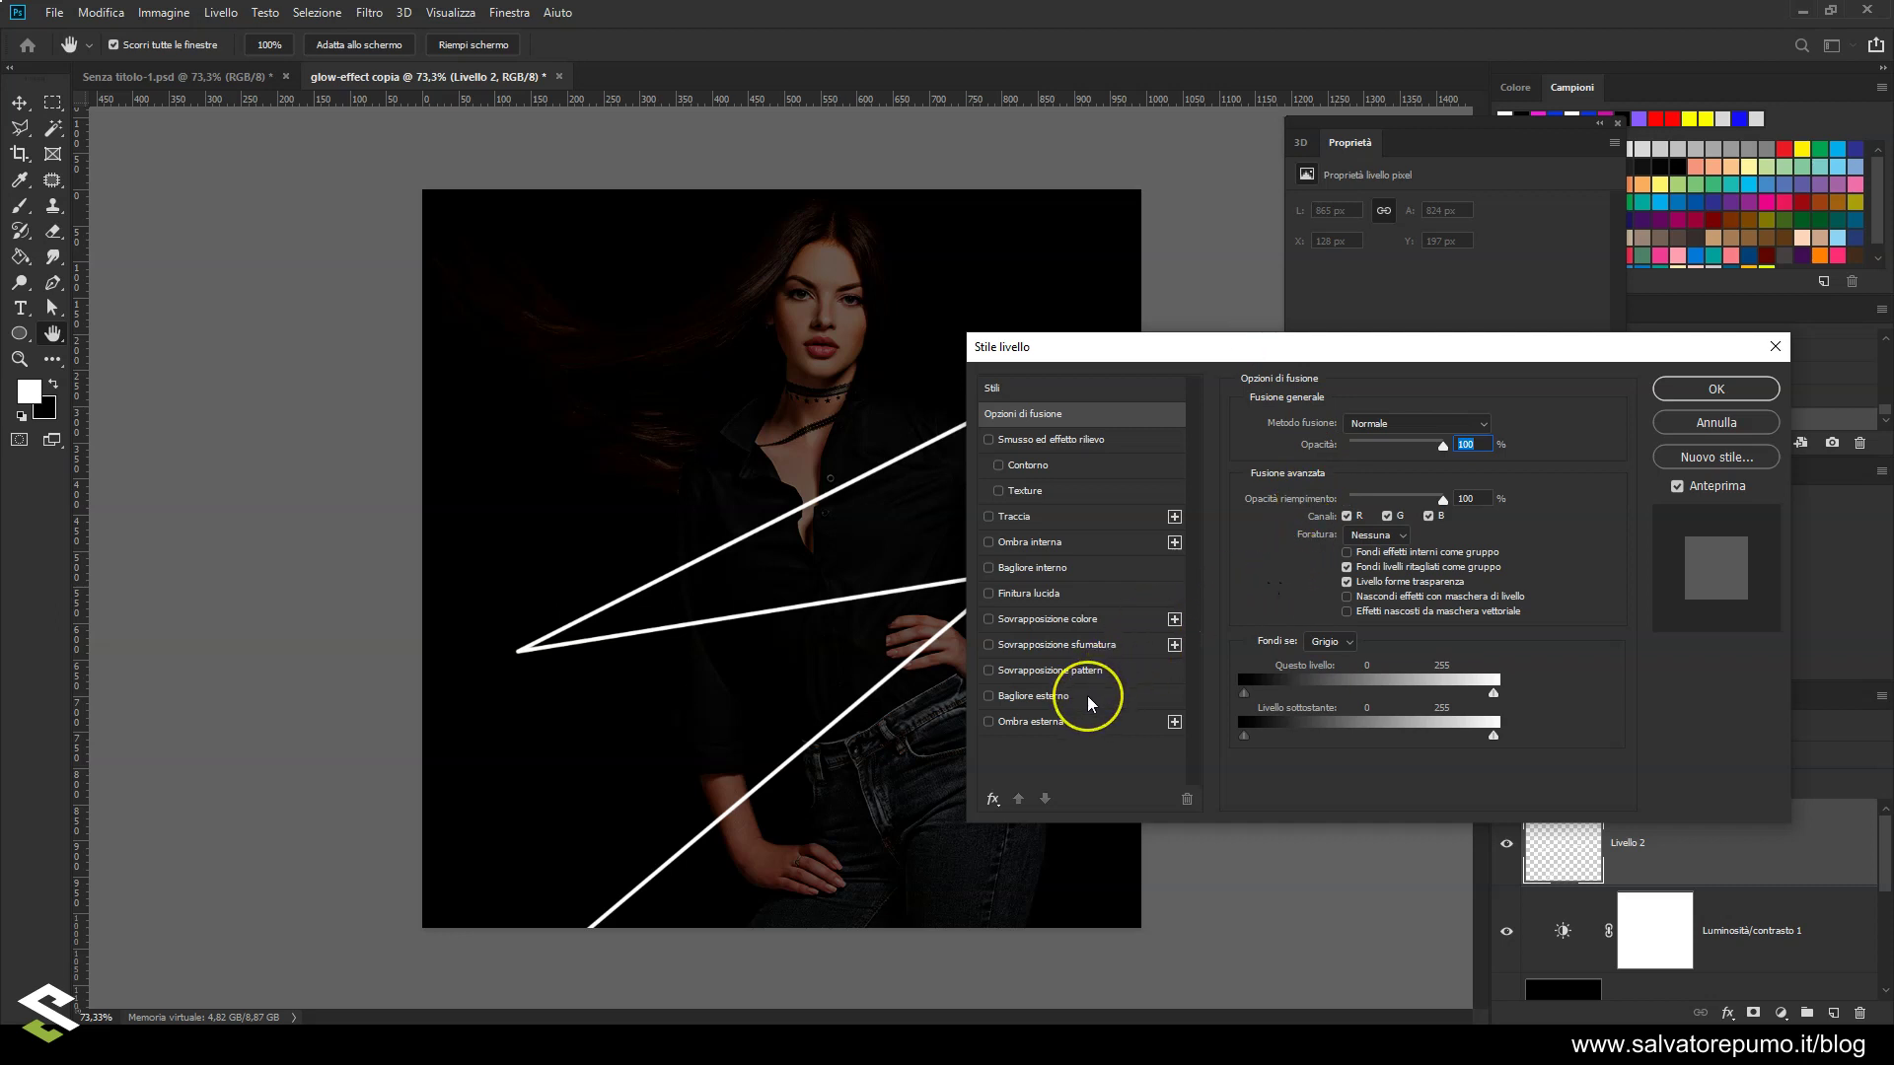
pyautogui.click(1089, 698)
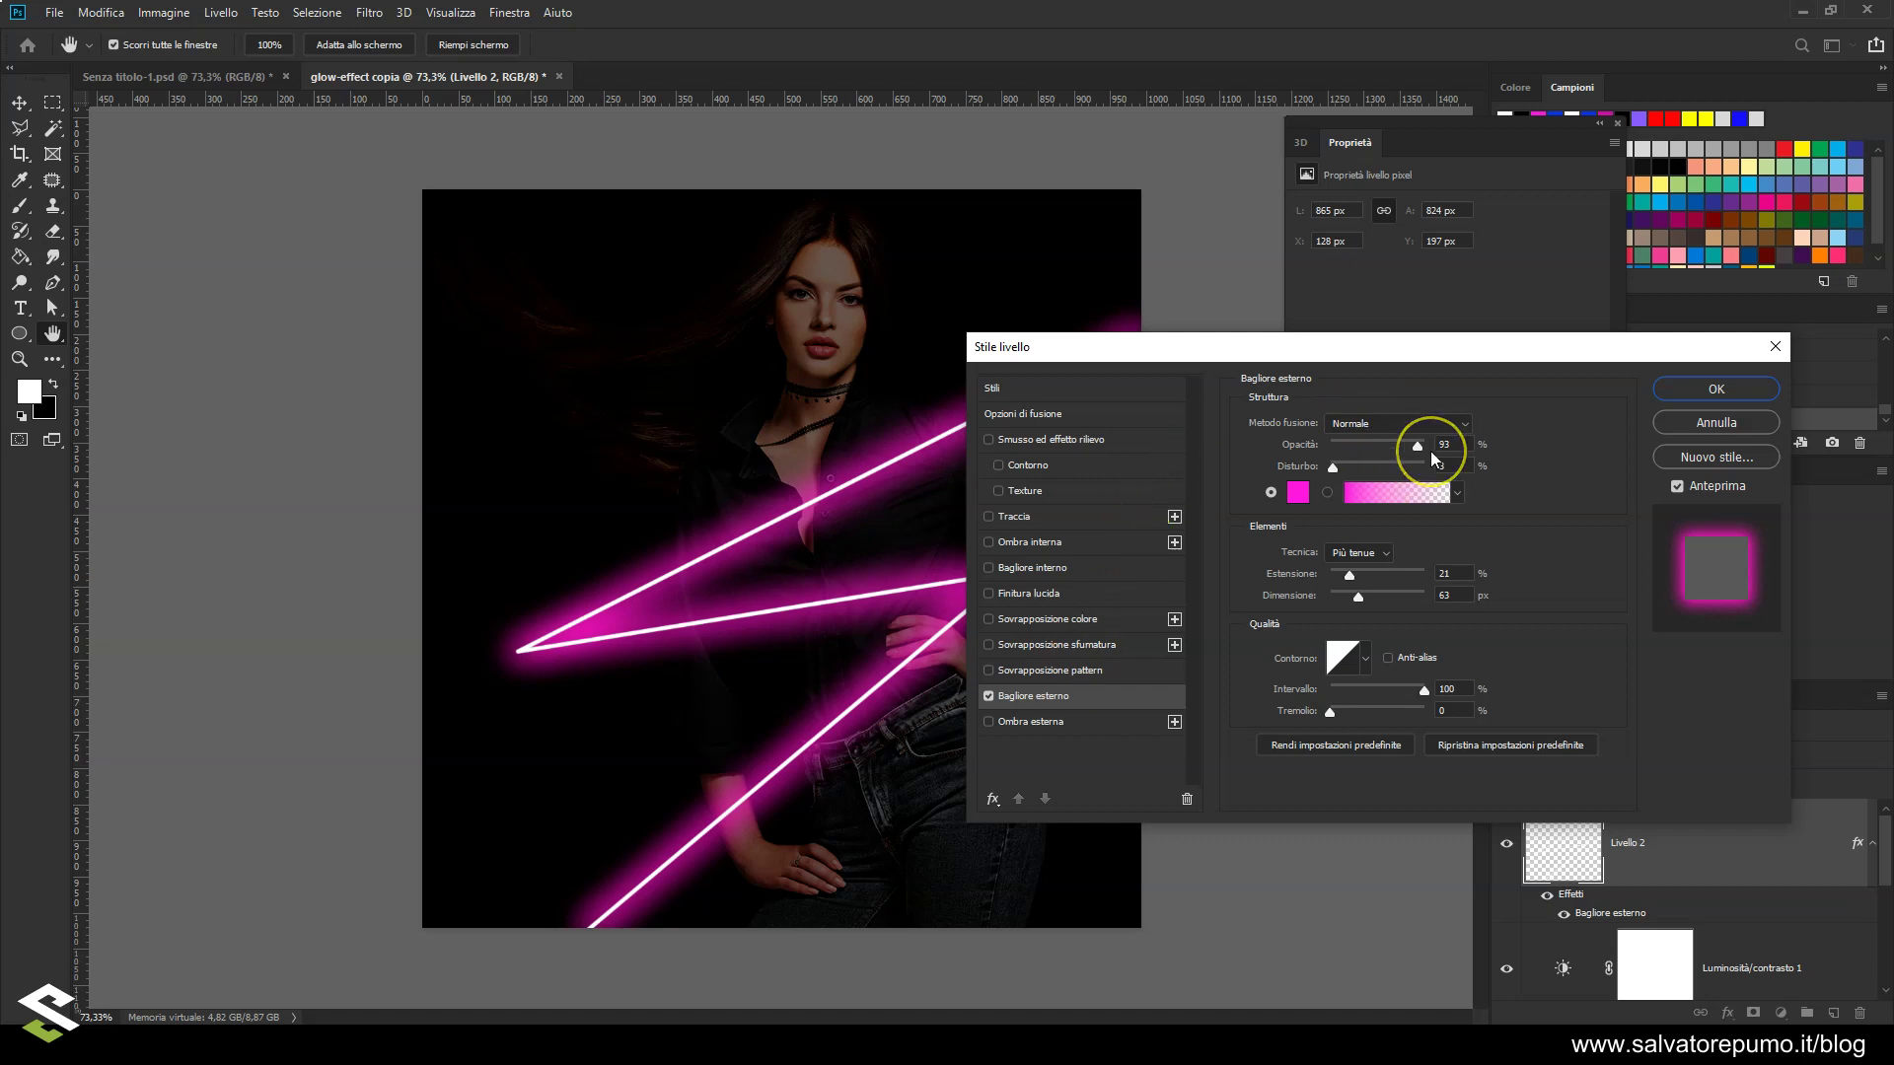
pyautogui.moveTo(1417, 351); pyautogui.dragTo(1435, 381)
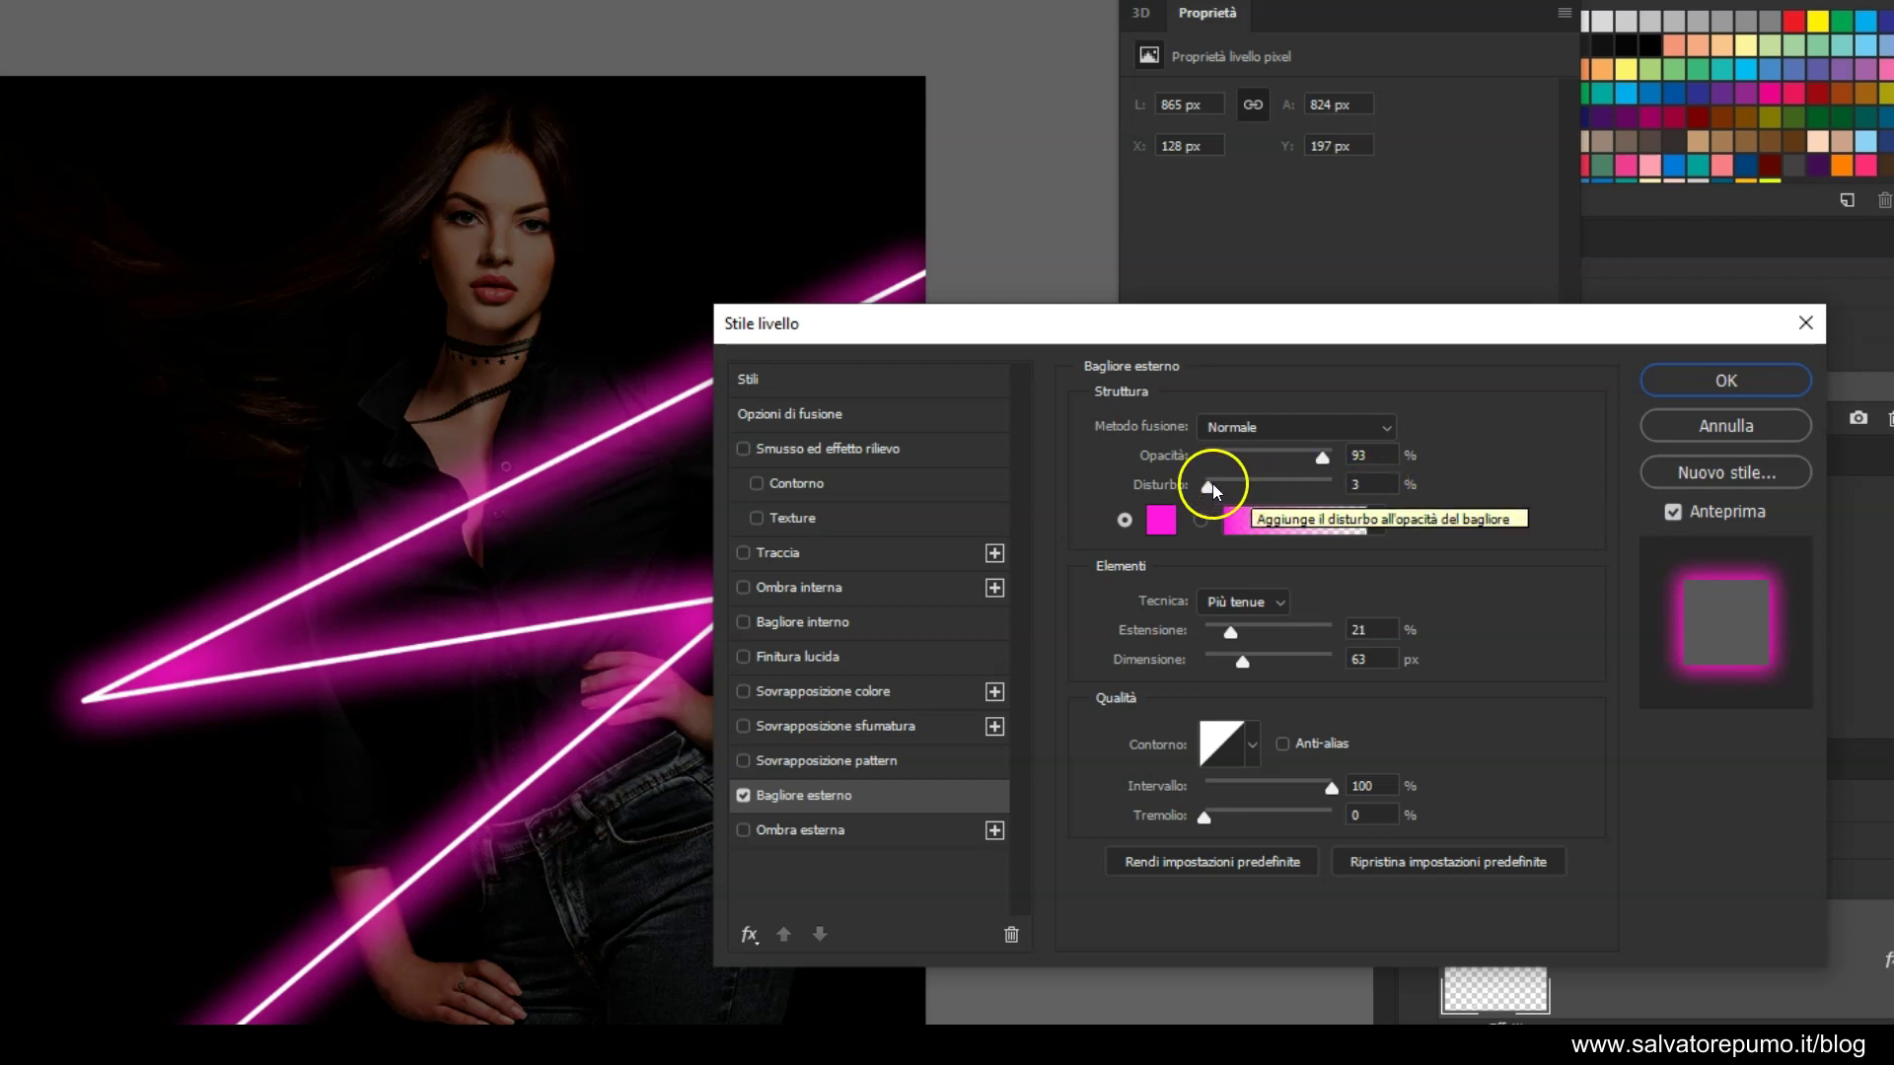
pyautogui.moveTo(1209, 484); pyautogui.dragTo(1194, 487)
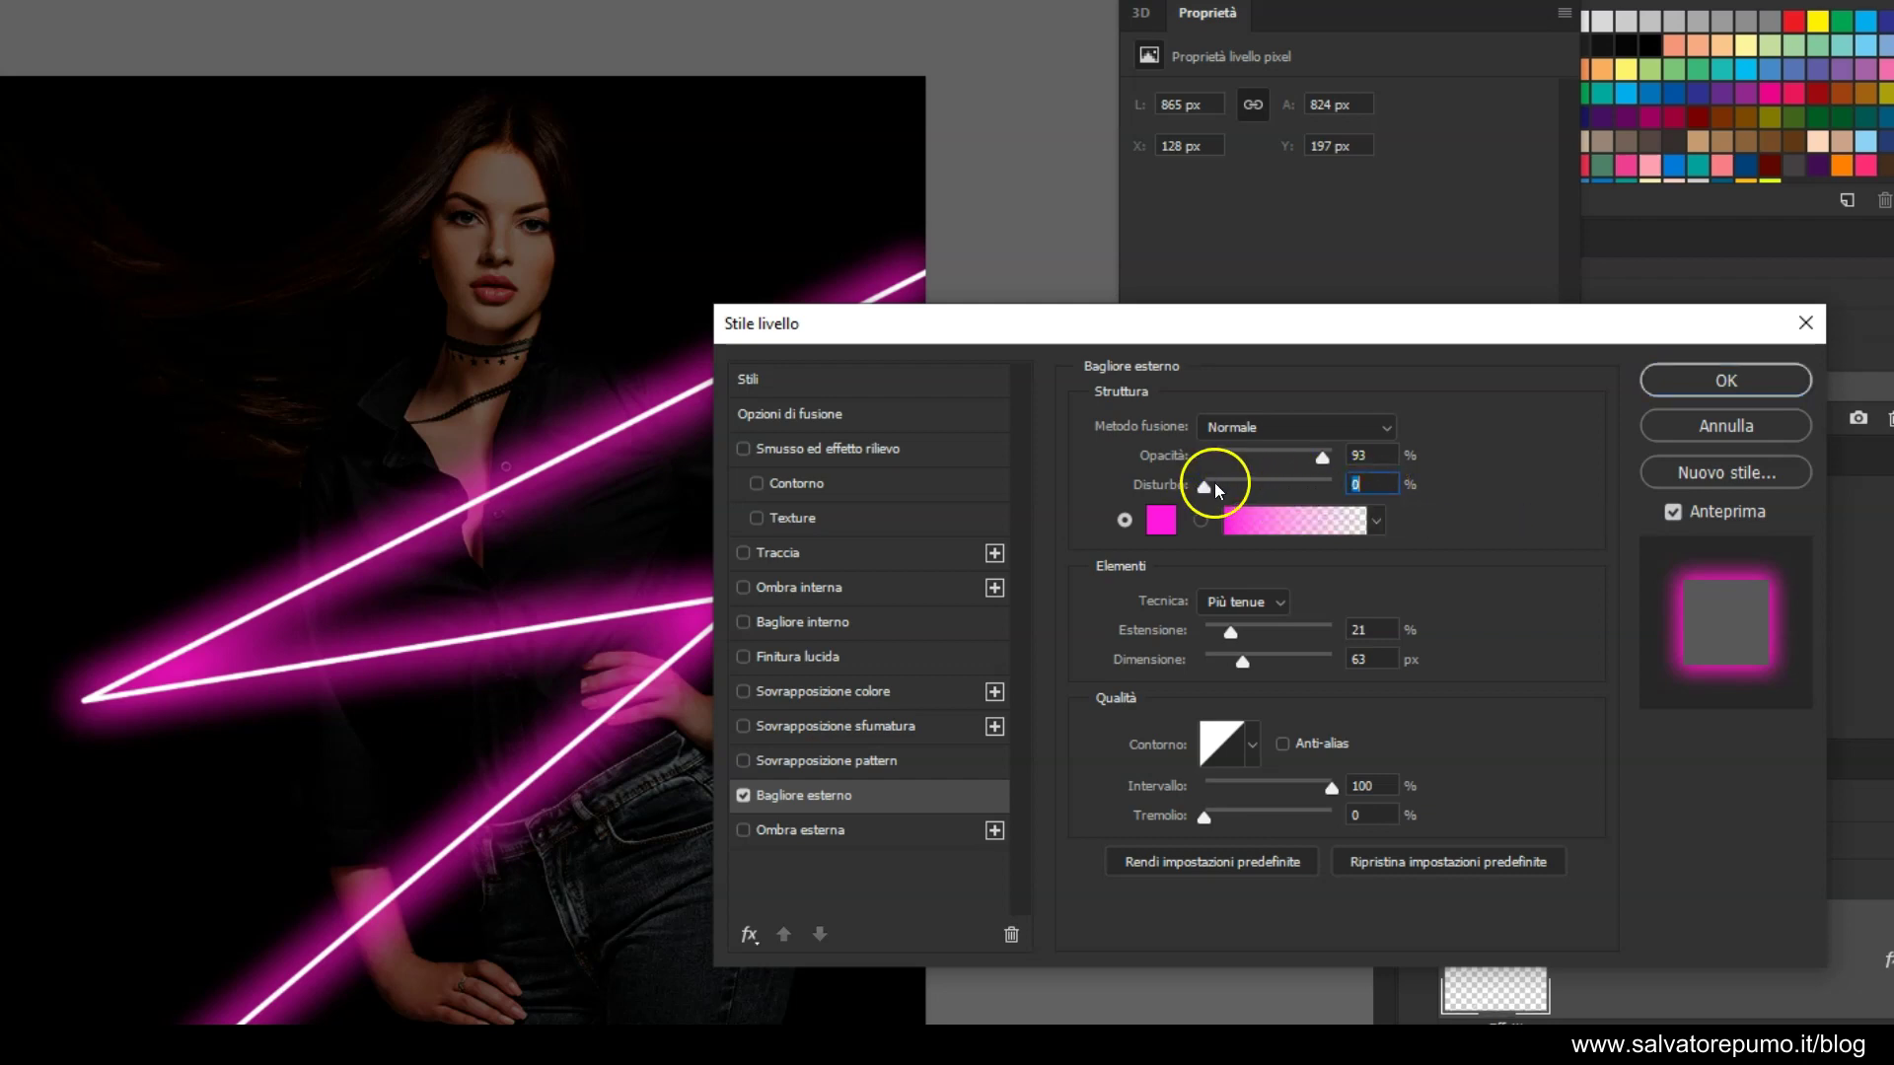
# Make the glow pink #F615DE at 93% opacity, 21% spread and 63 px size
pyautogui.click(1161, 521)
pyautogui.moveTo(1382, 494); pyautogui.dragTo(1223, 470)
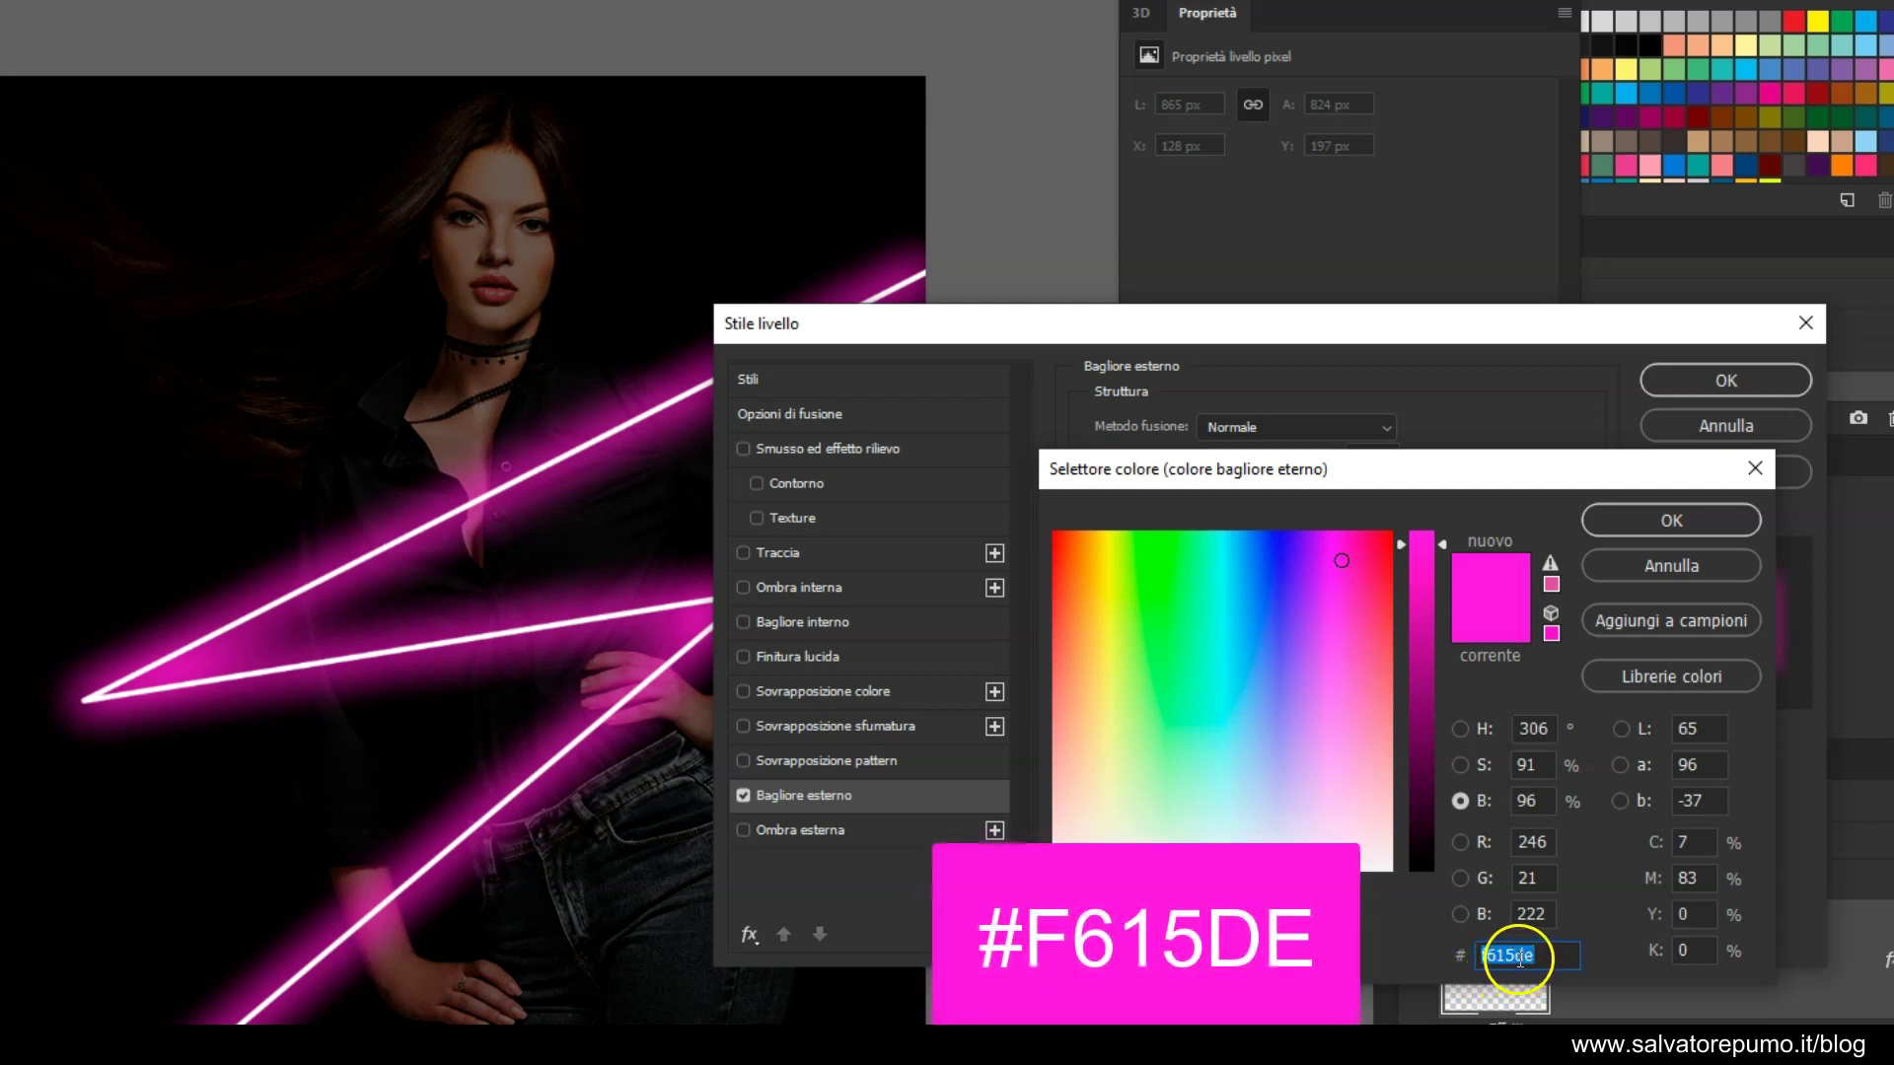
pyautogui.click(1654, 564)
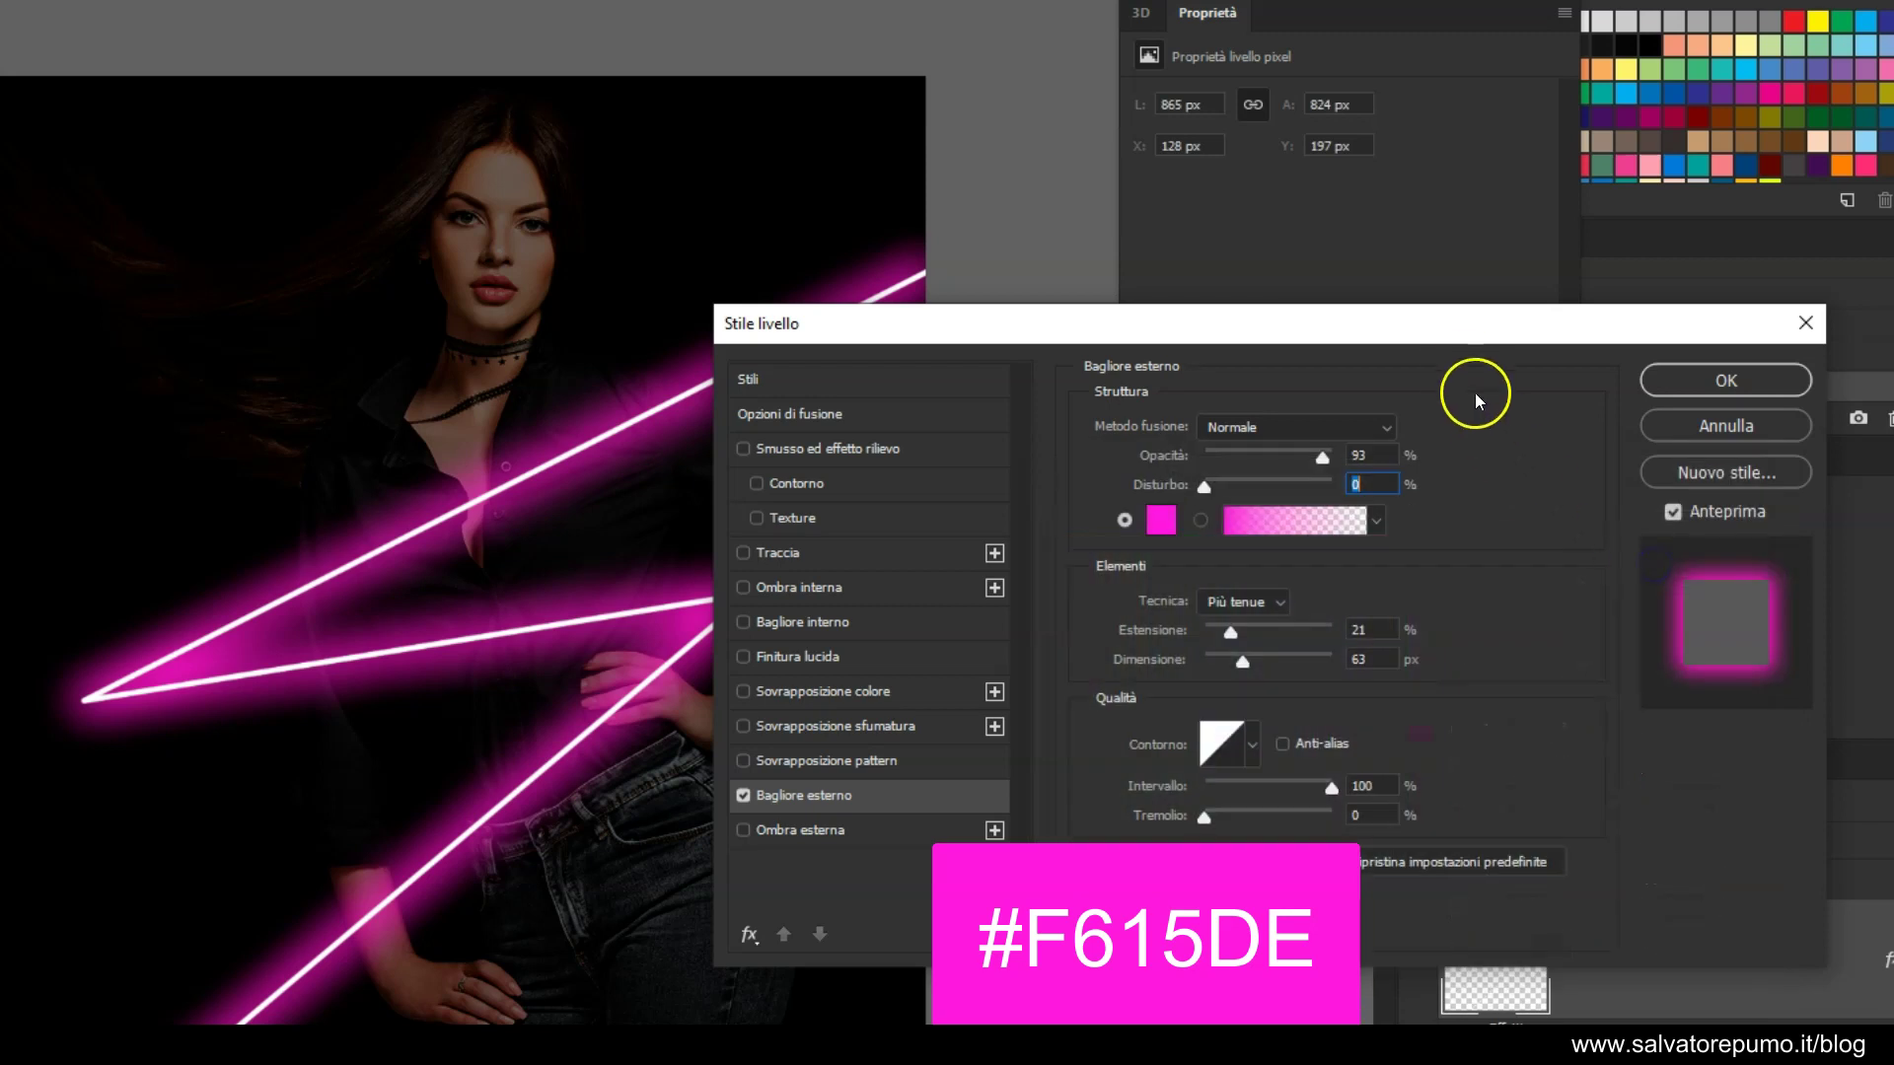
pyautogui.moveTo(1451, 325); pyautogui.dragTo(1531, 287)
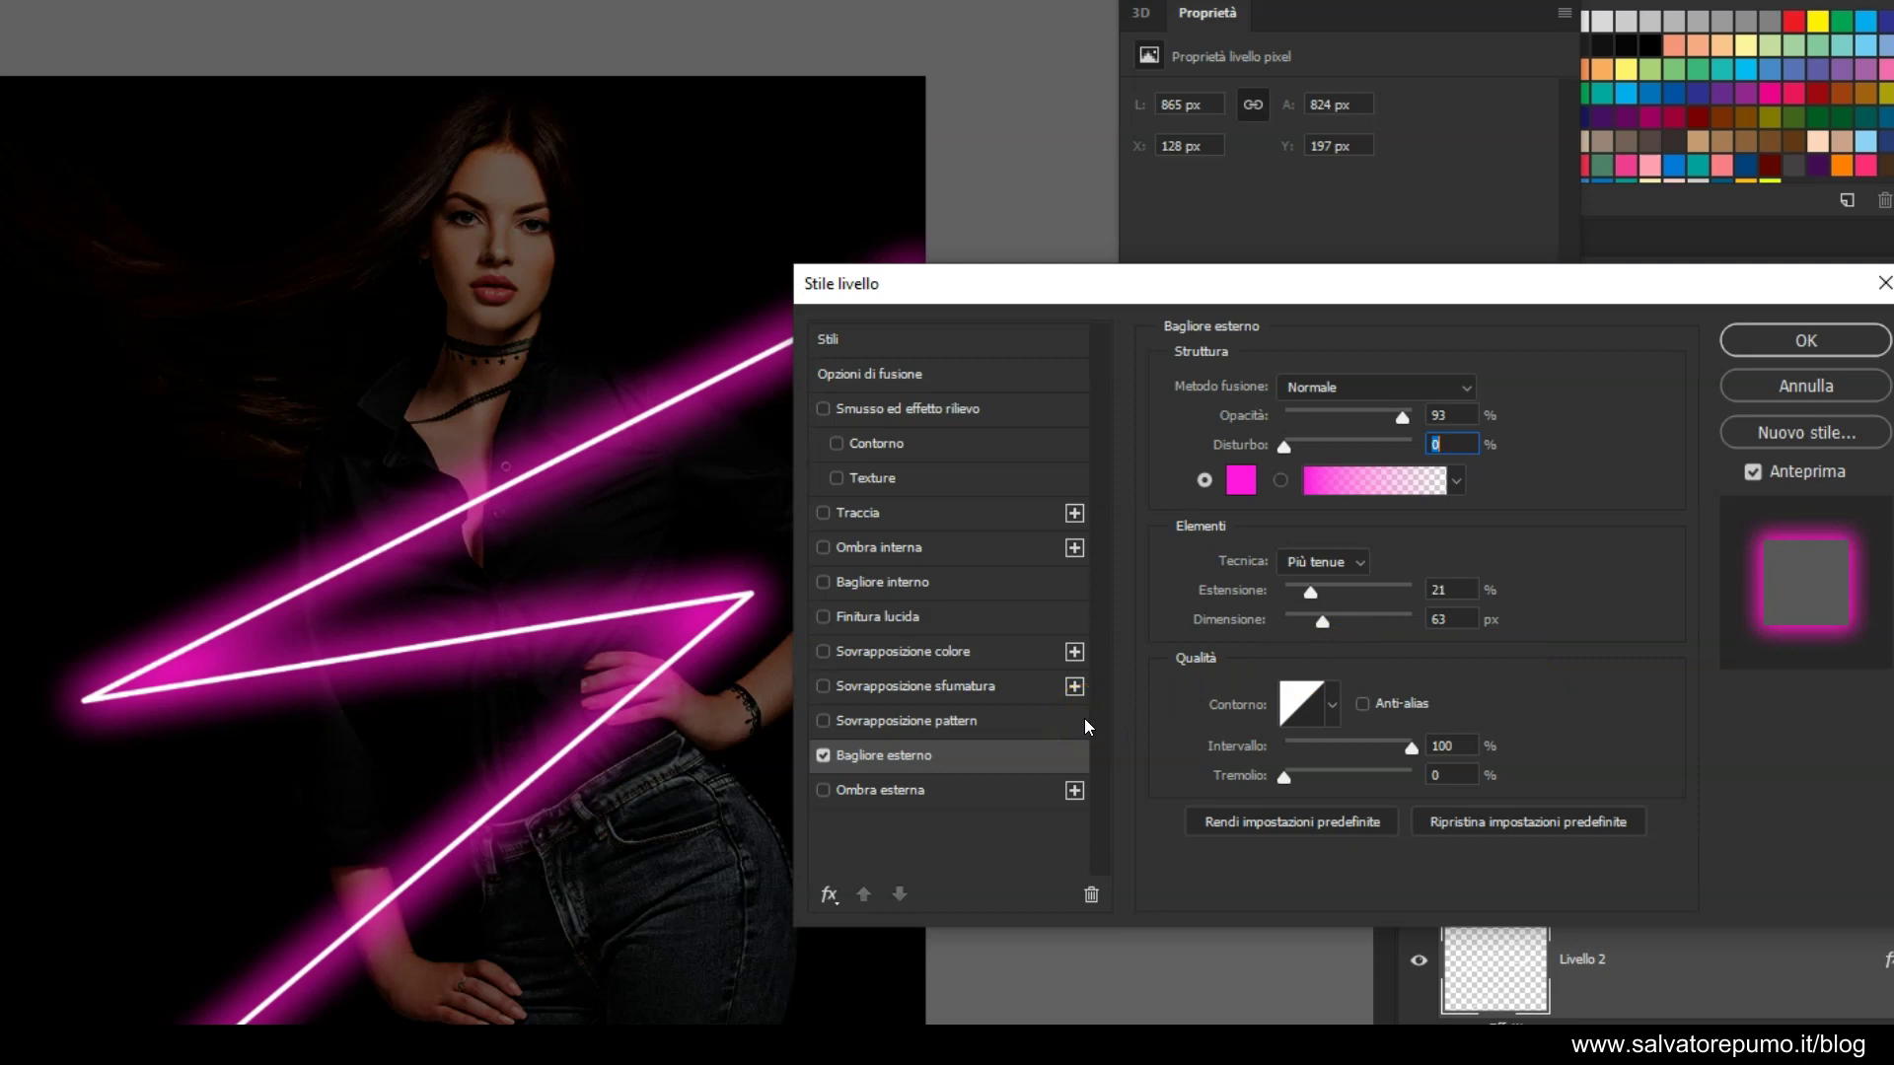
pyautogui.moveTo(1062, 304); pyautogui.dragTo(1058, 274)
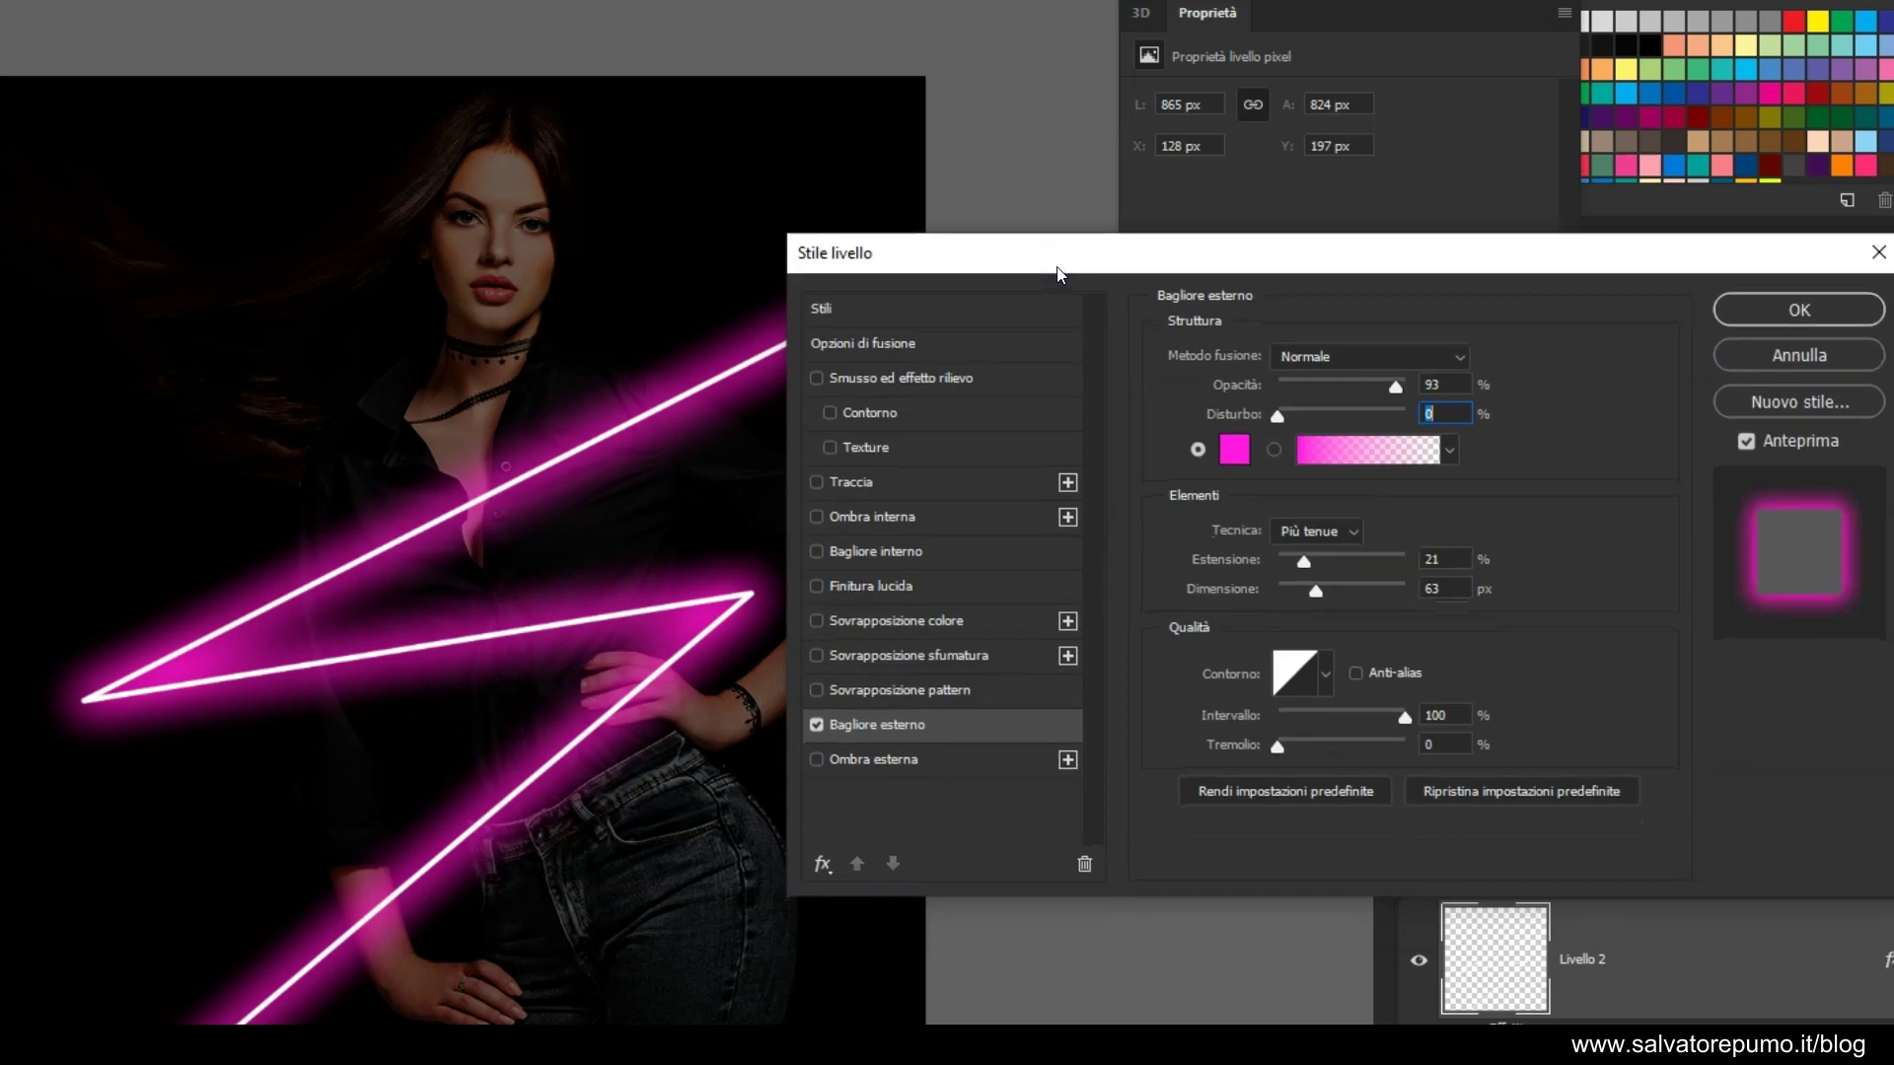
# Enable a Colore scherma outer shadow in blue #1B37E3, 77% opacity and 226 px size, and save the blue as a swatch
pyautogui.click(1027, 355)
pyautogui.click(903, 758)
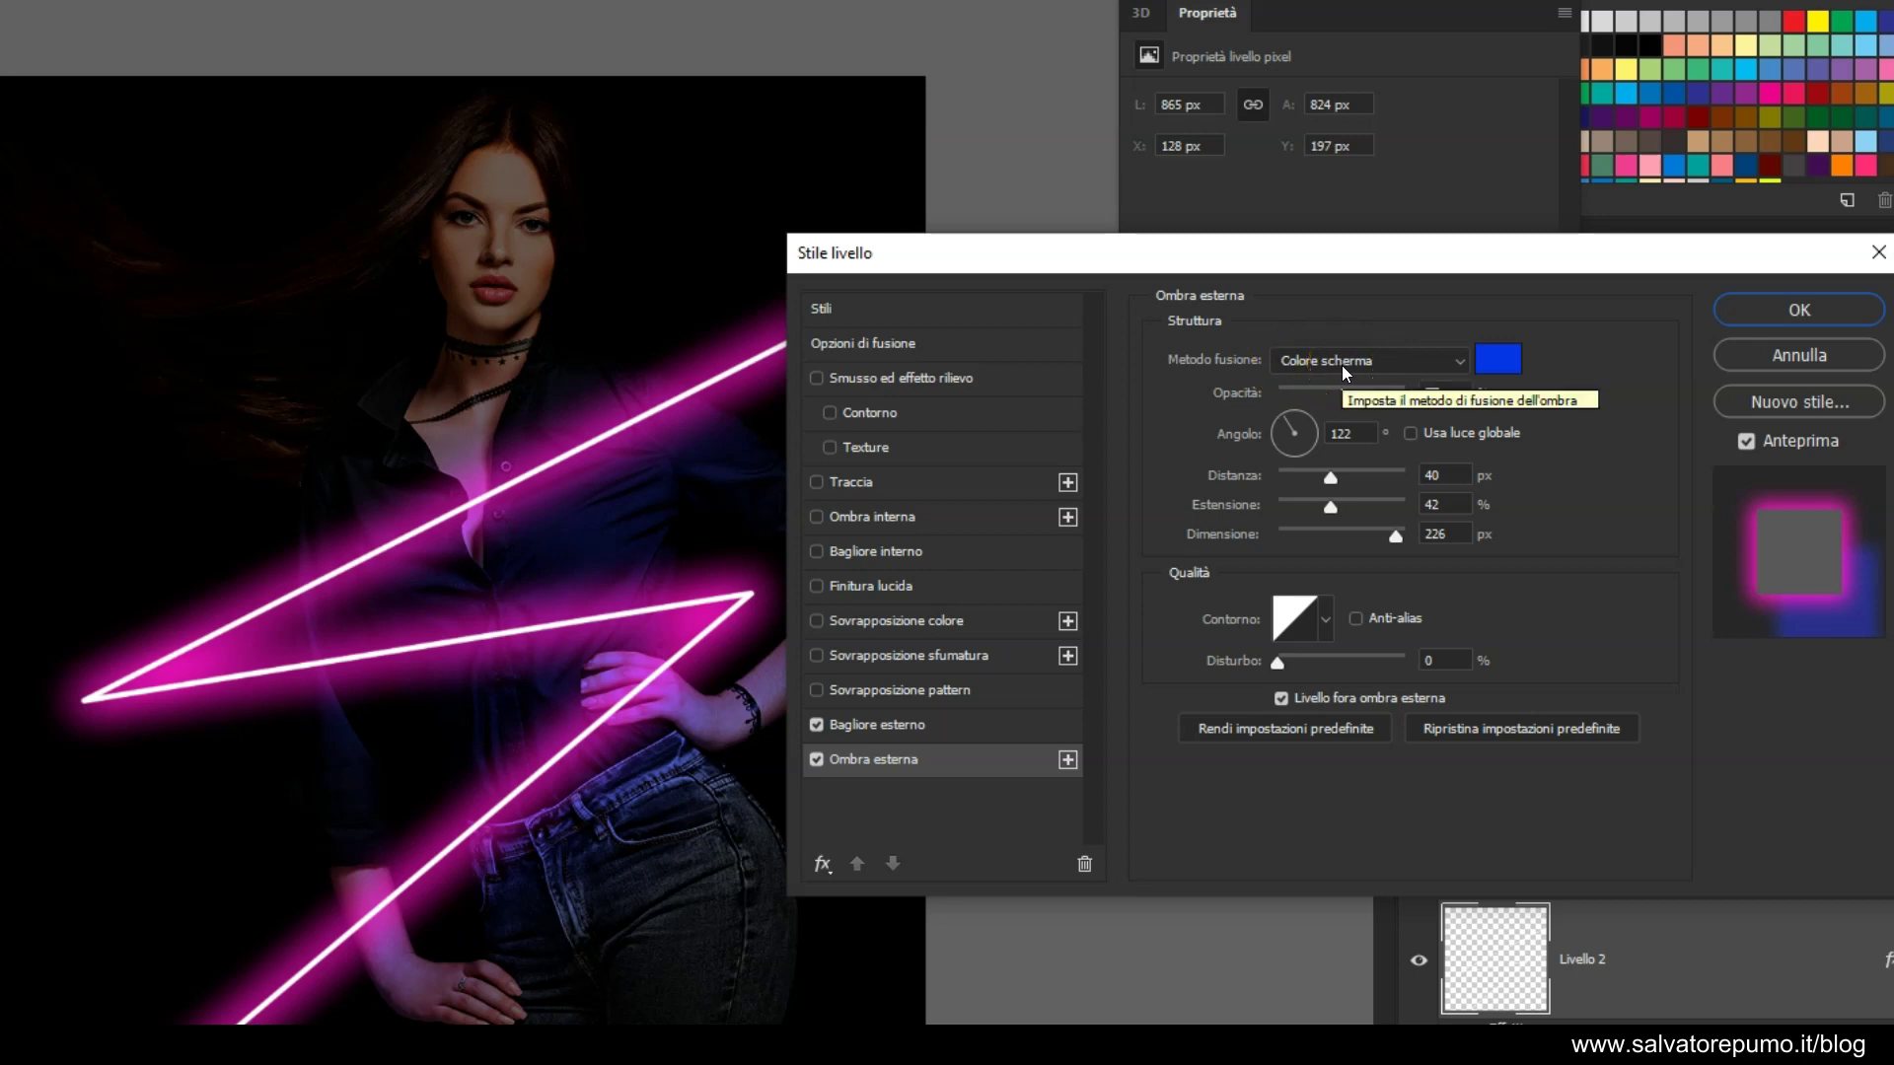
pyautogui.click(1501, 367)
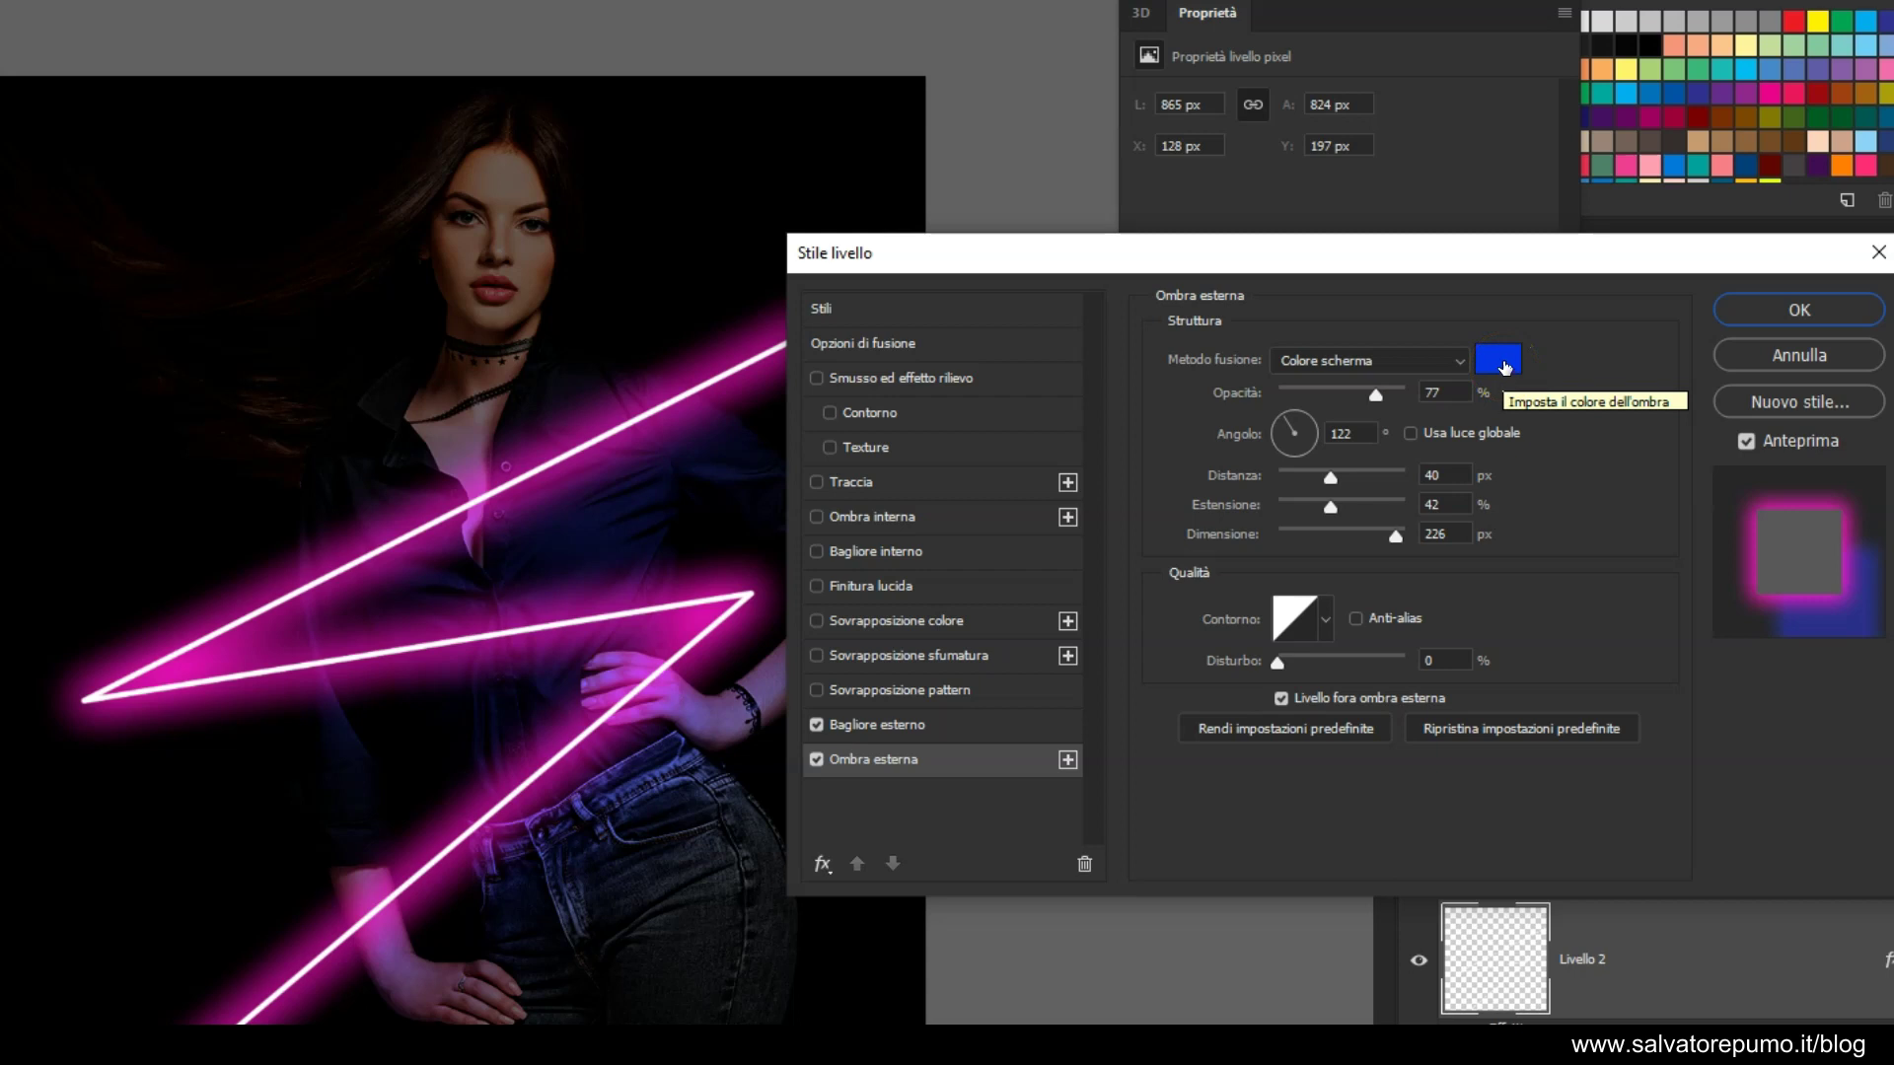
pyautogui.click(1608, 640)
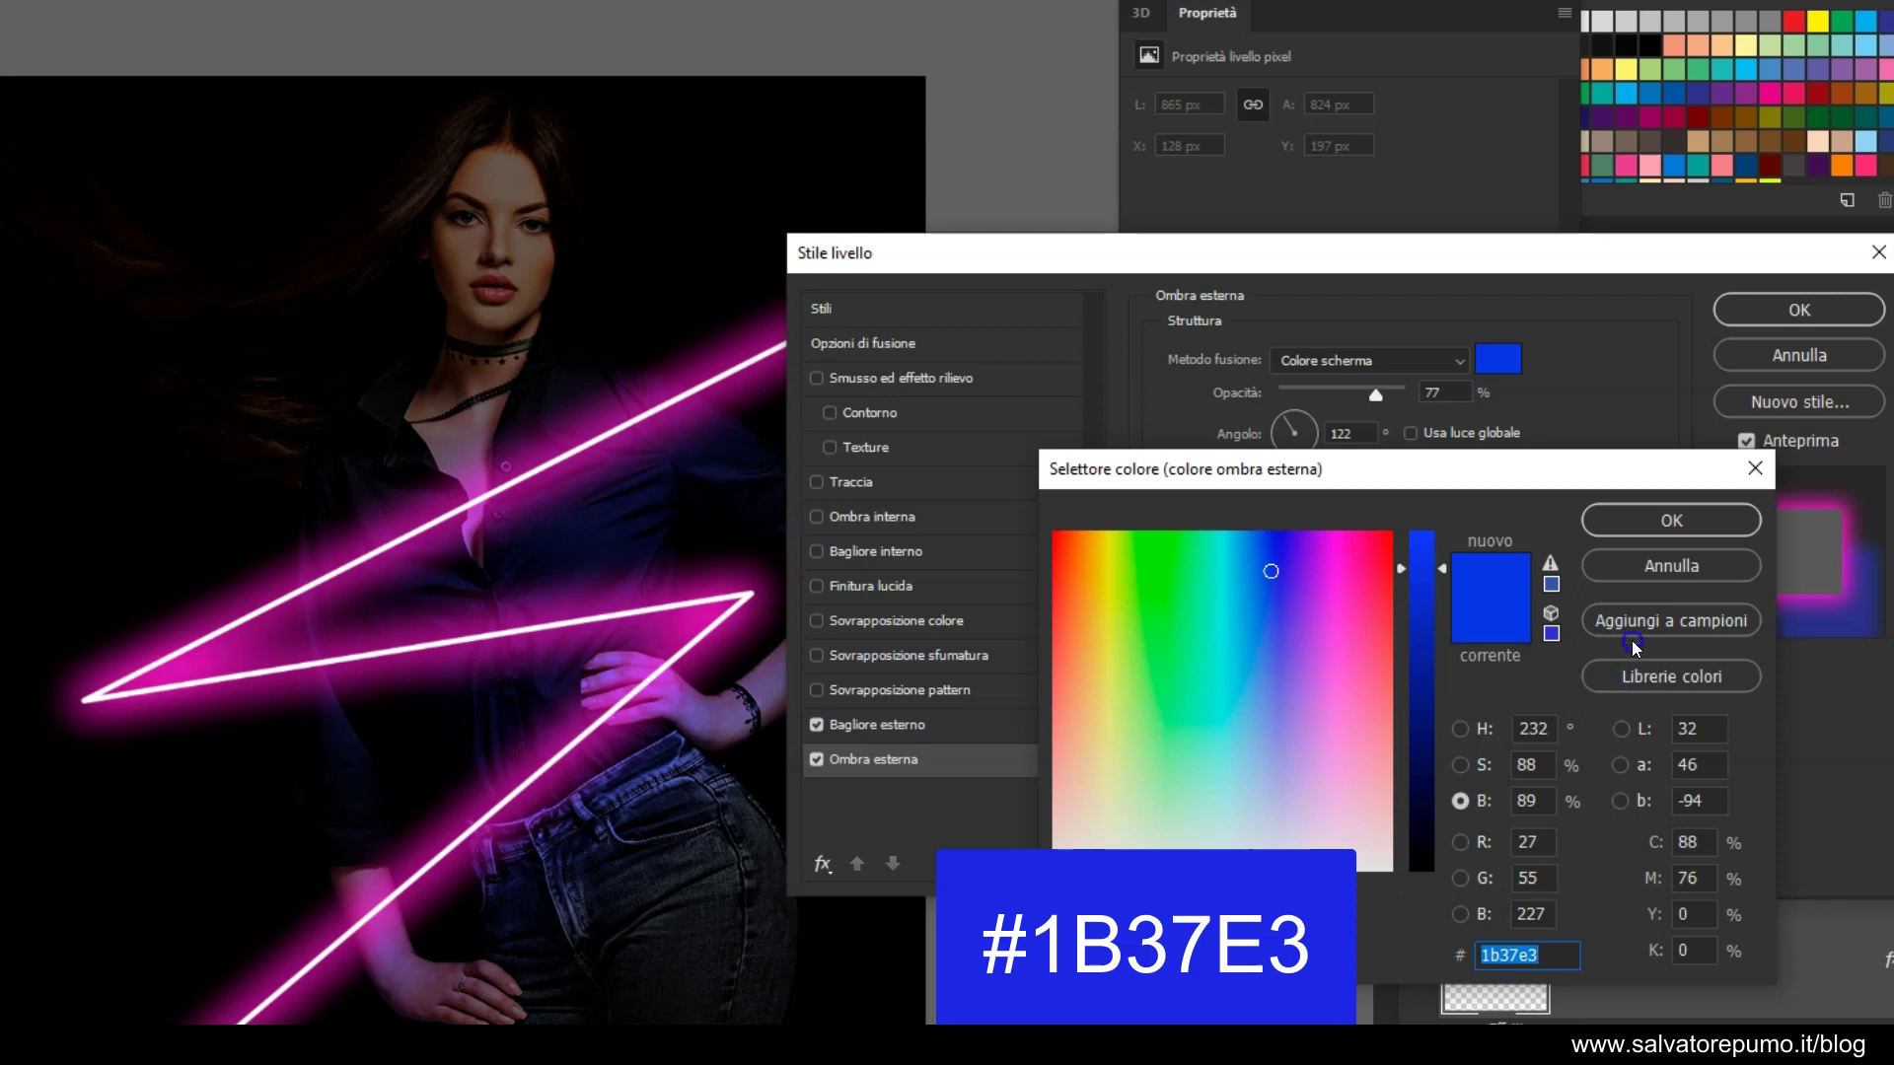
pyautogui.click(1669, 519)
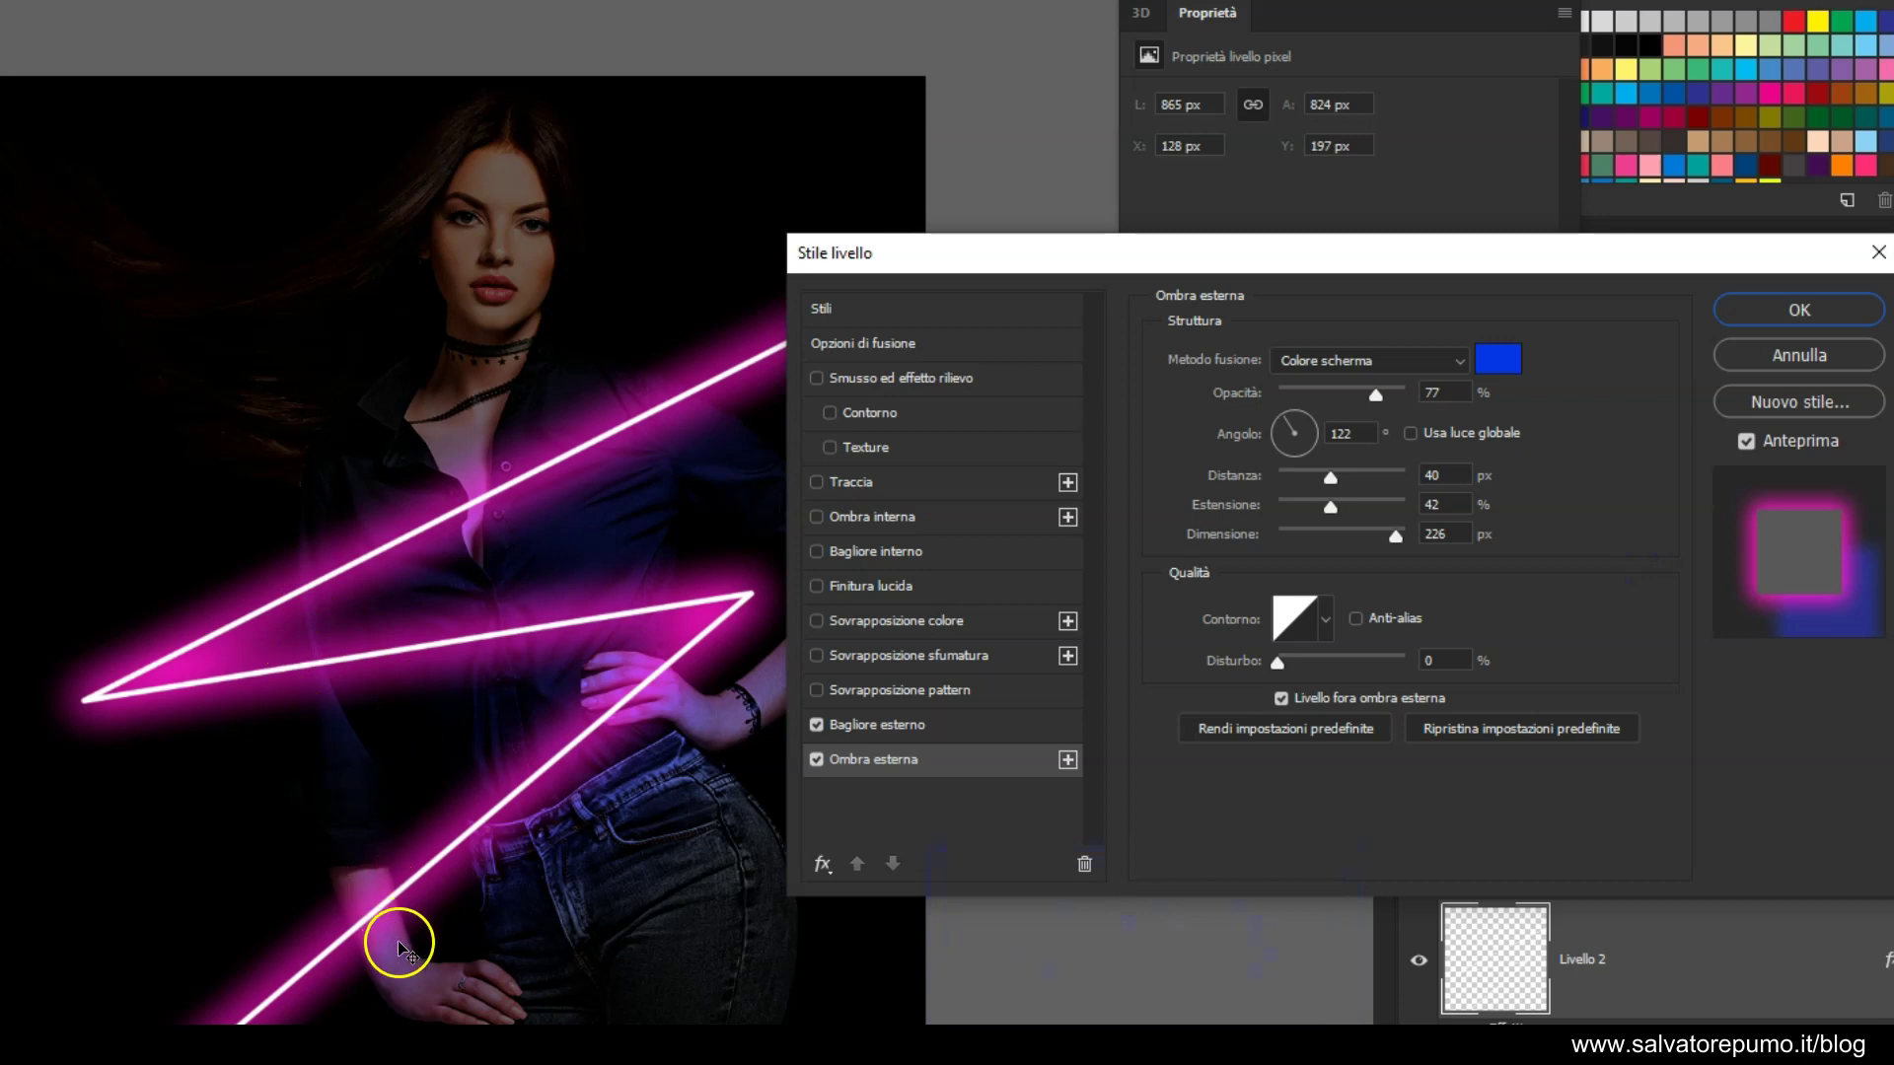
# Try a magenta sampled from the image for the shadow, then revert to blue #1B37E3
pyautogui.scroll(1, 394, 646)
pyautogui.scroll(1, 403, 646)
pyautogui.scroll(1, 406, 653)
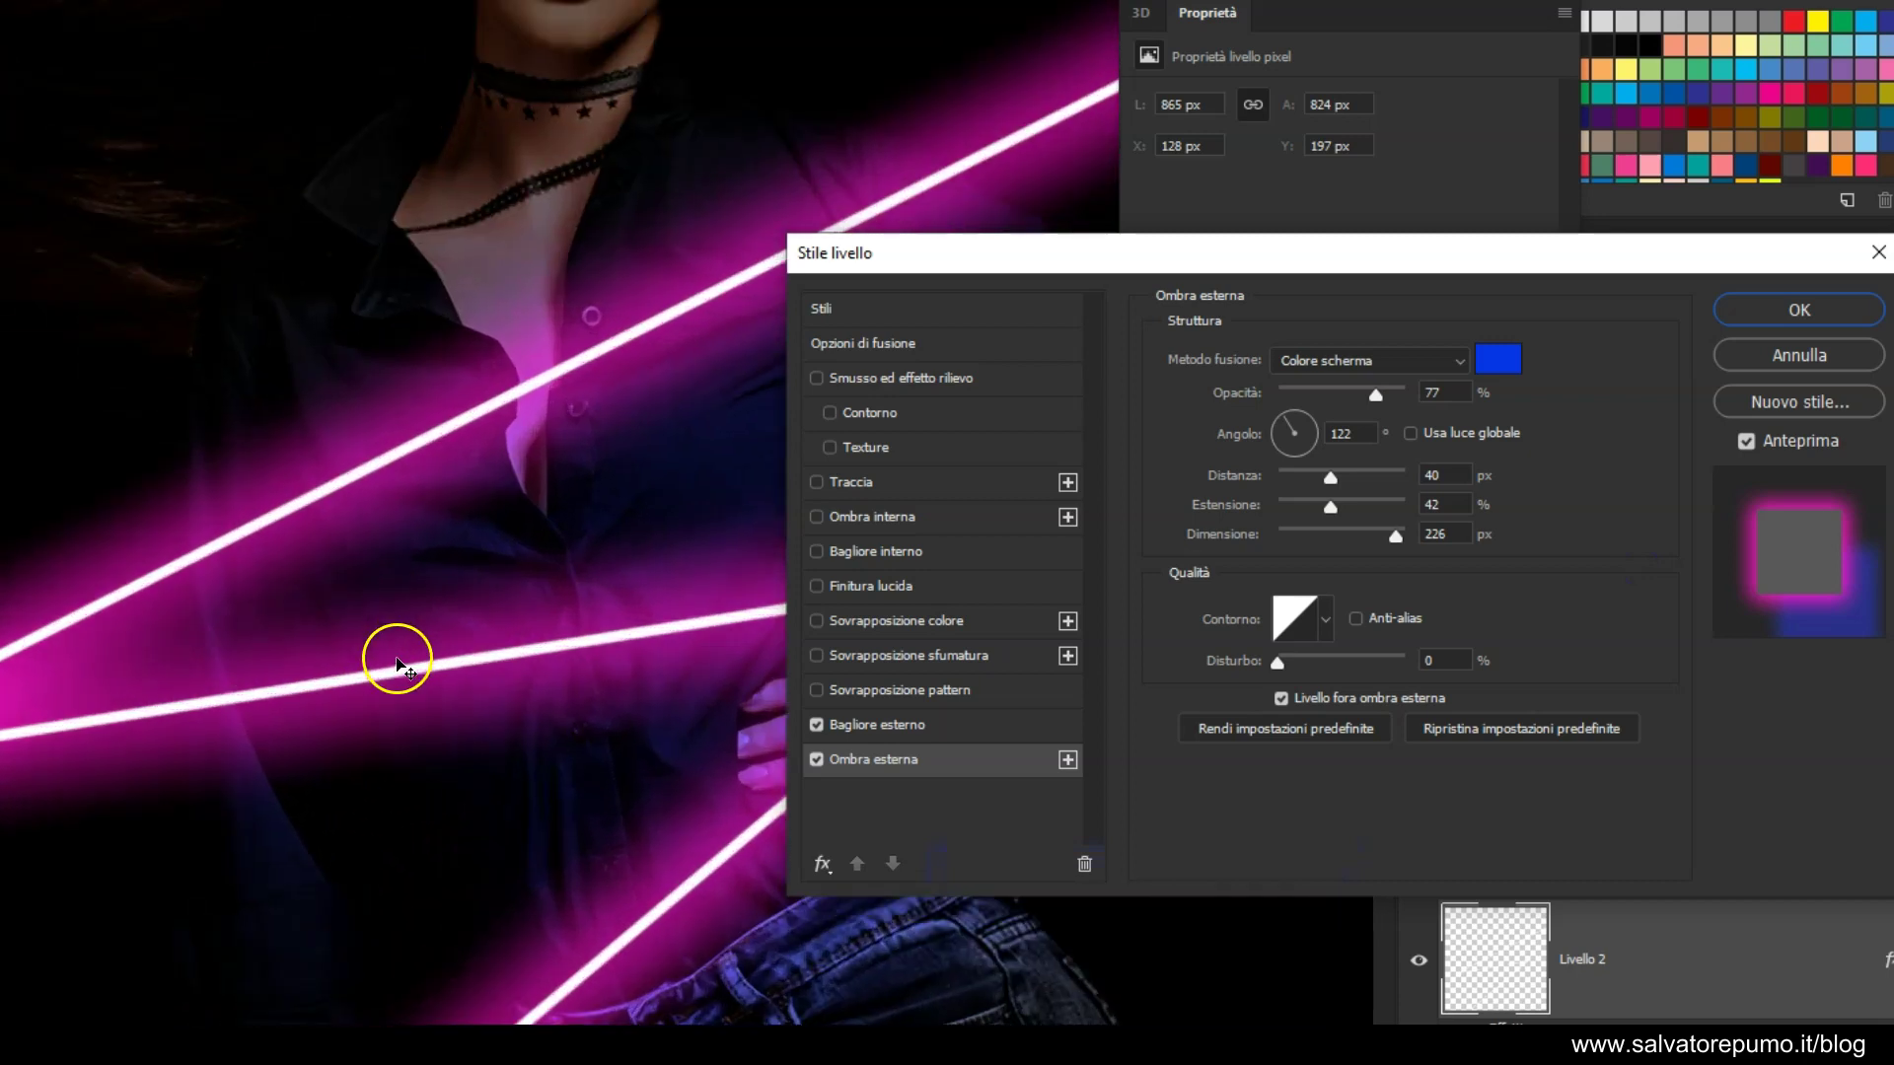
pyautogui.click(1496, 359)
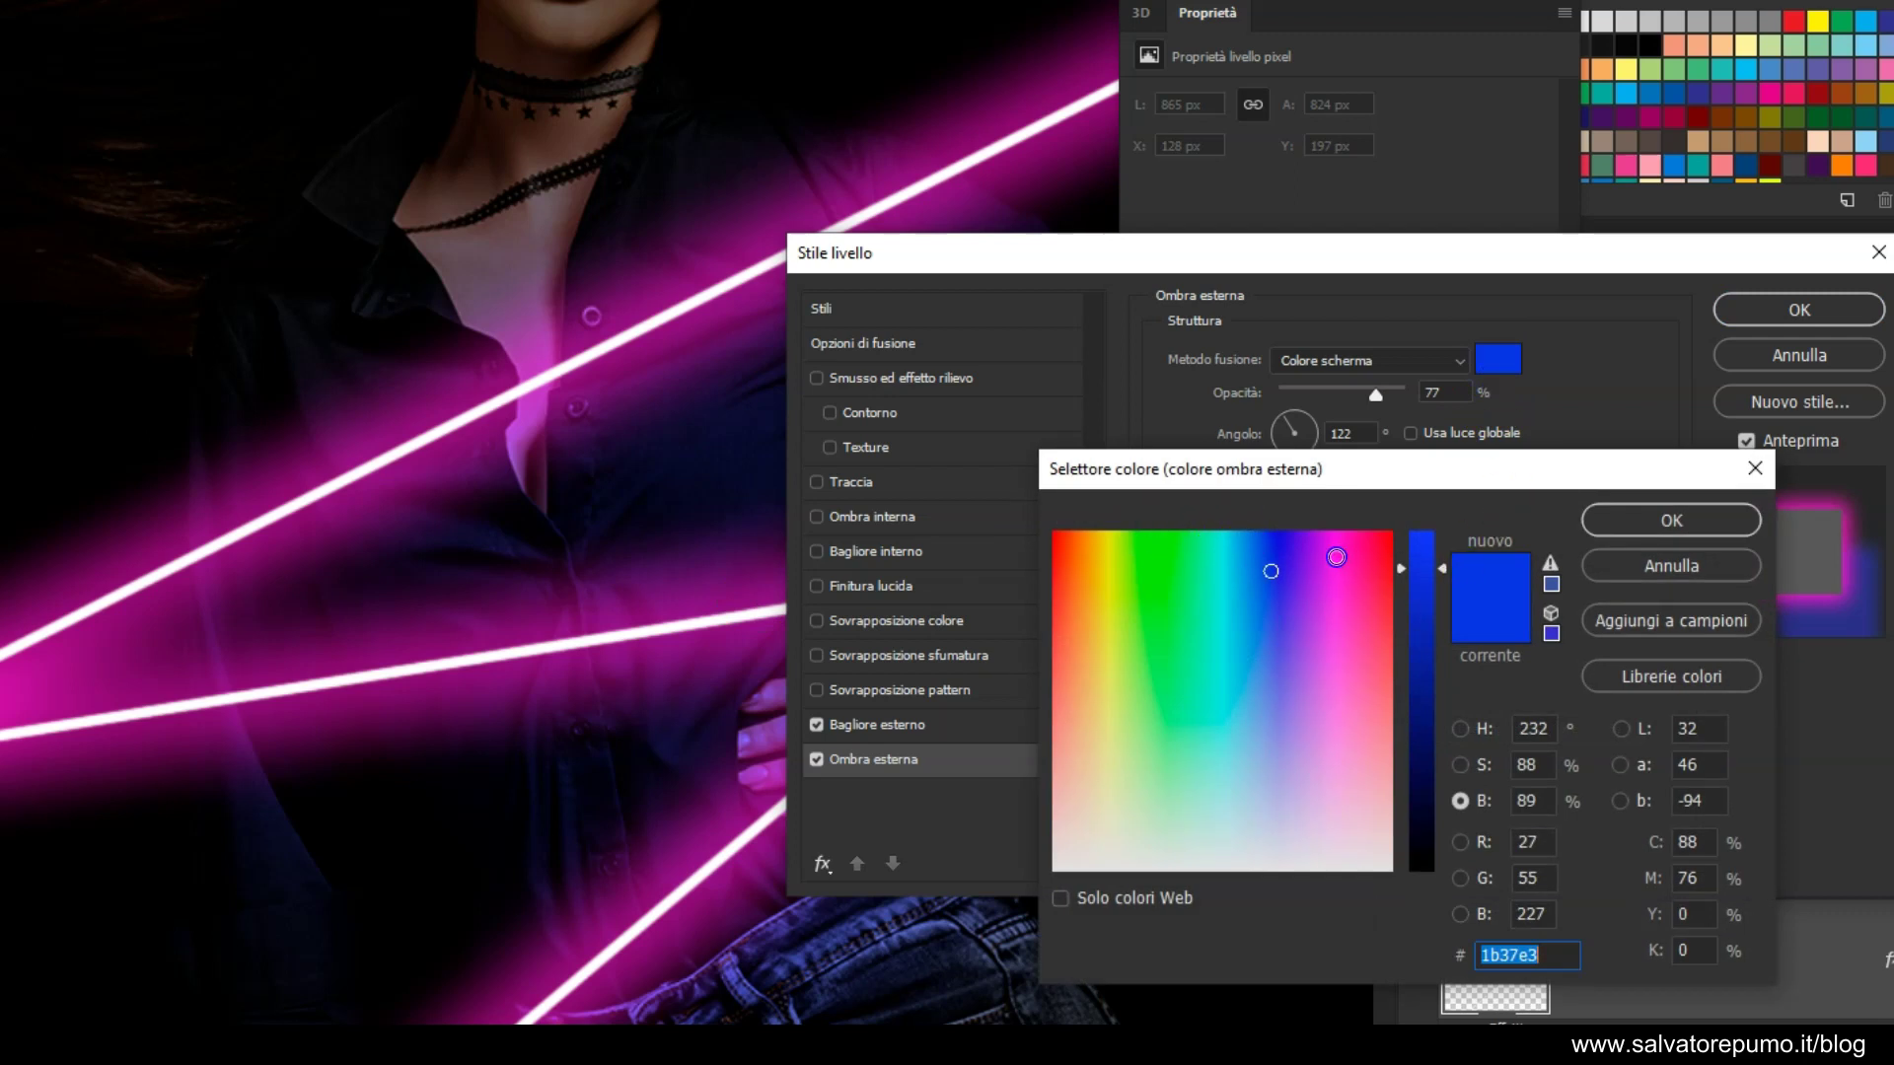
pyautogui.click(1335, 557)
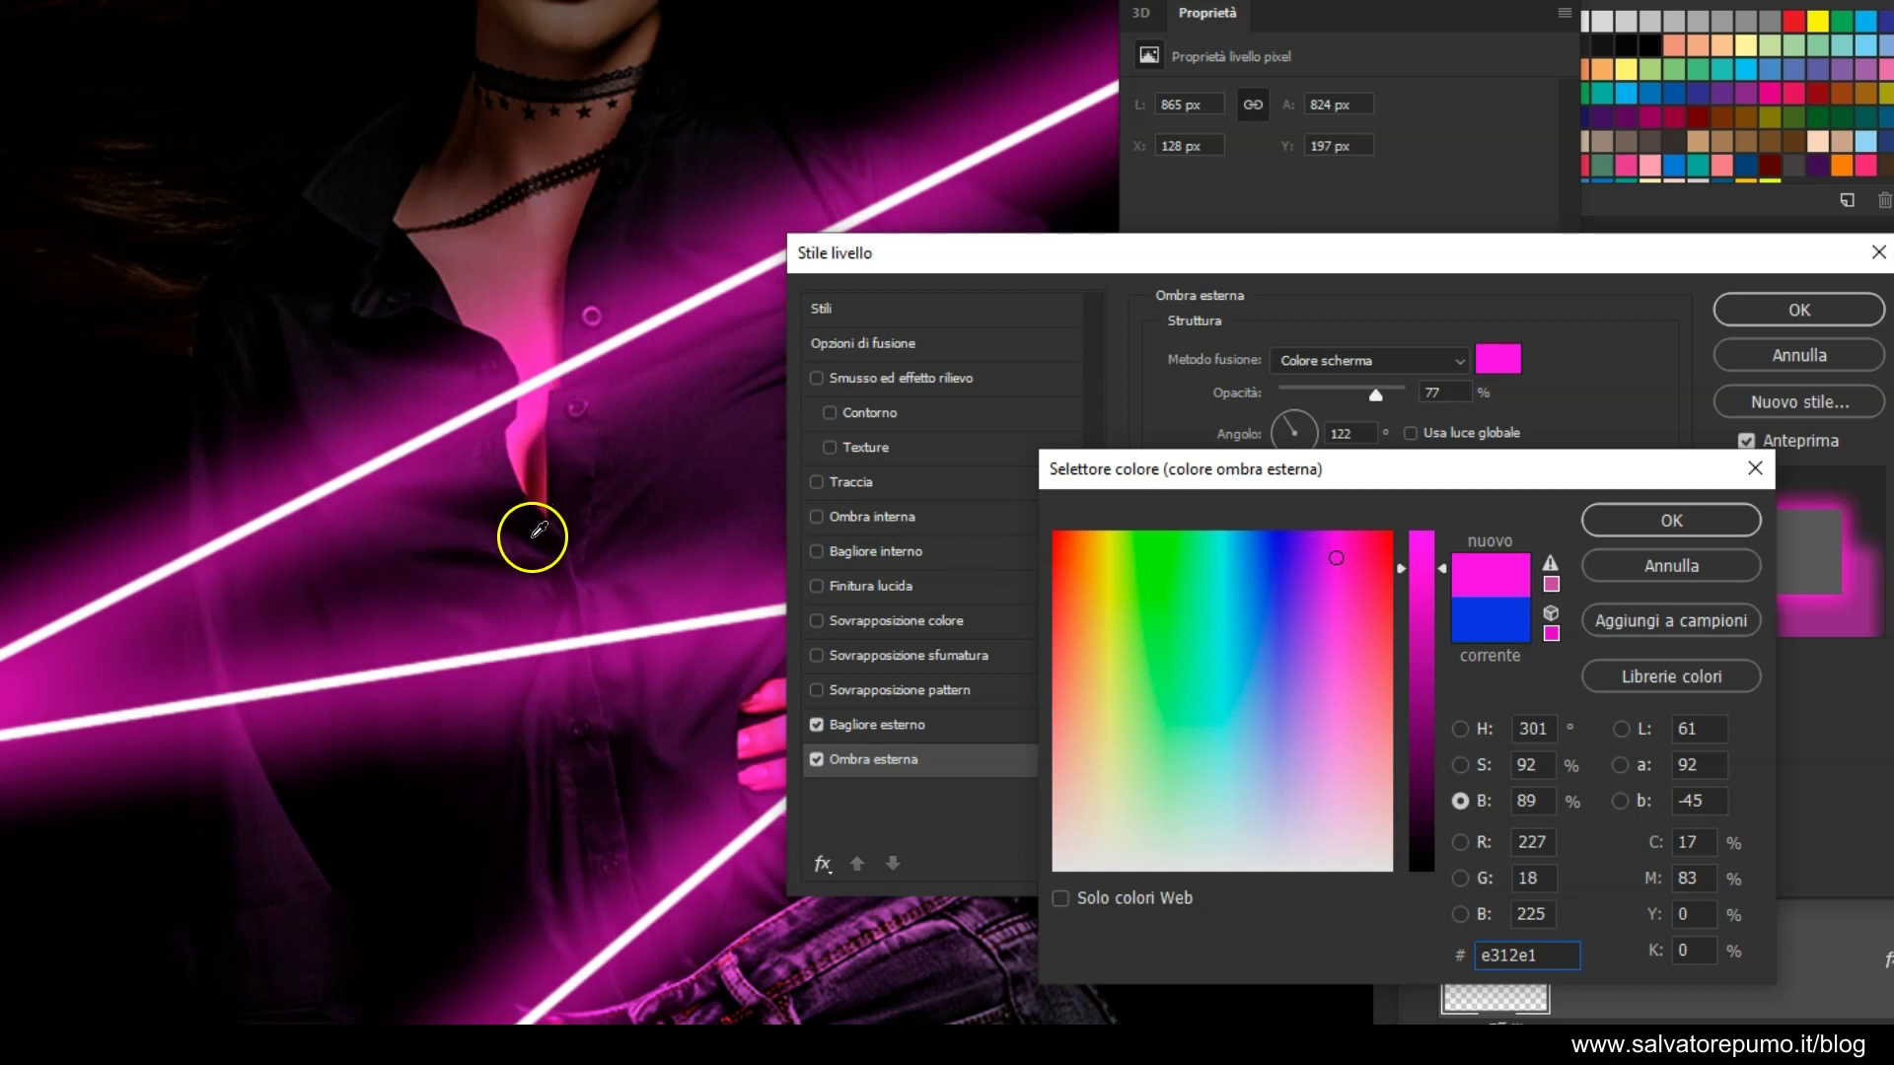
pyautogui.click(1489, 615)
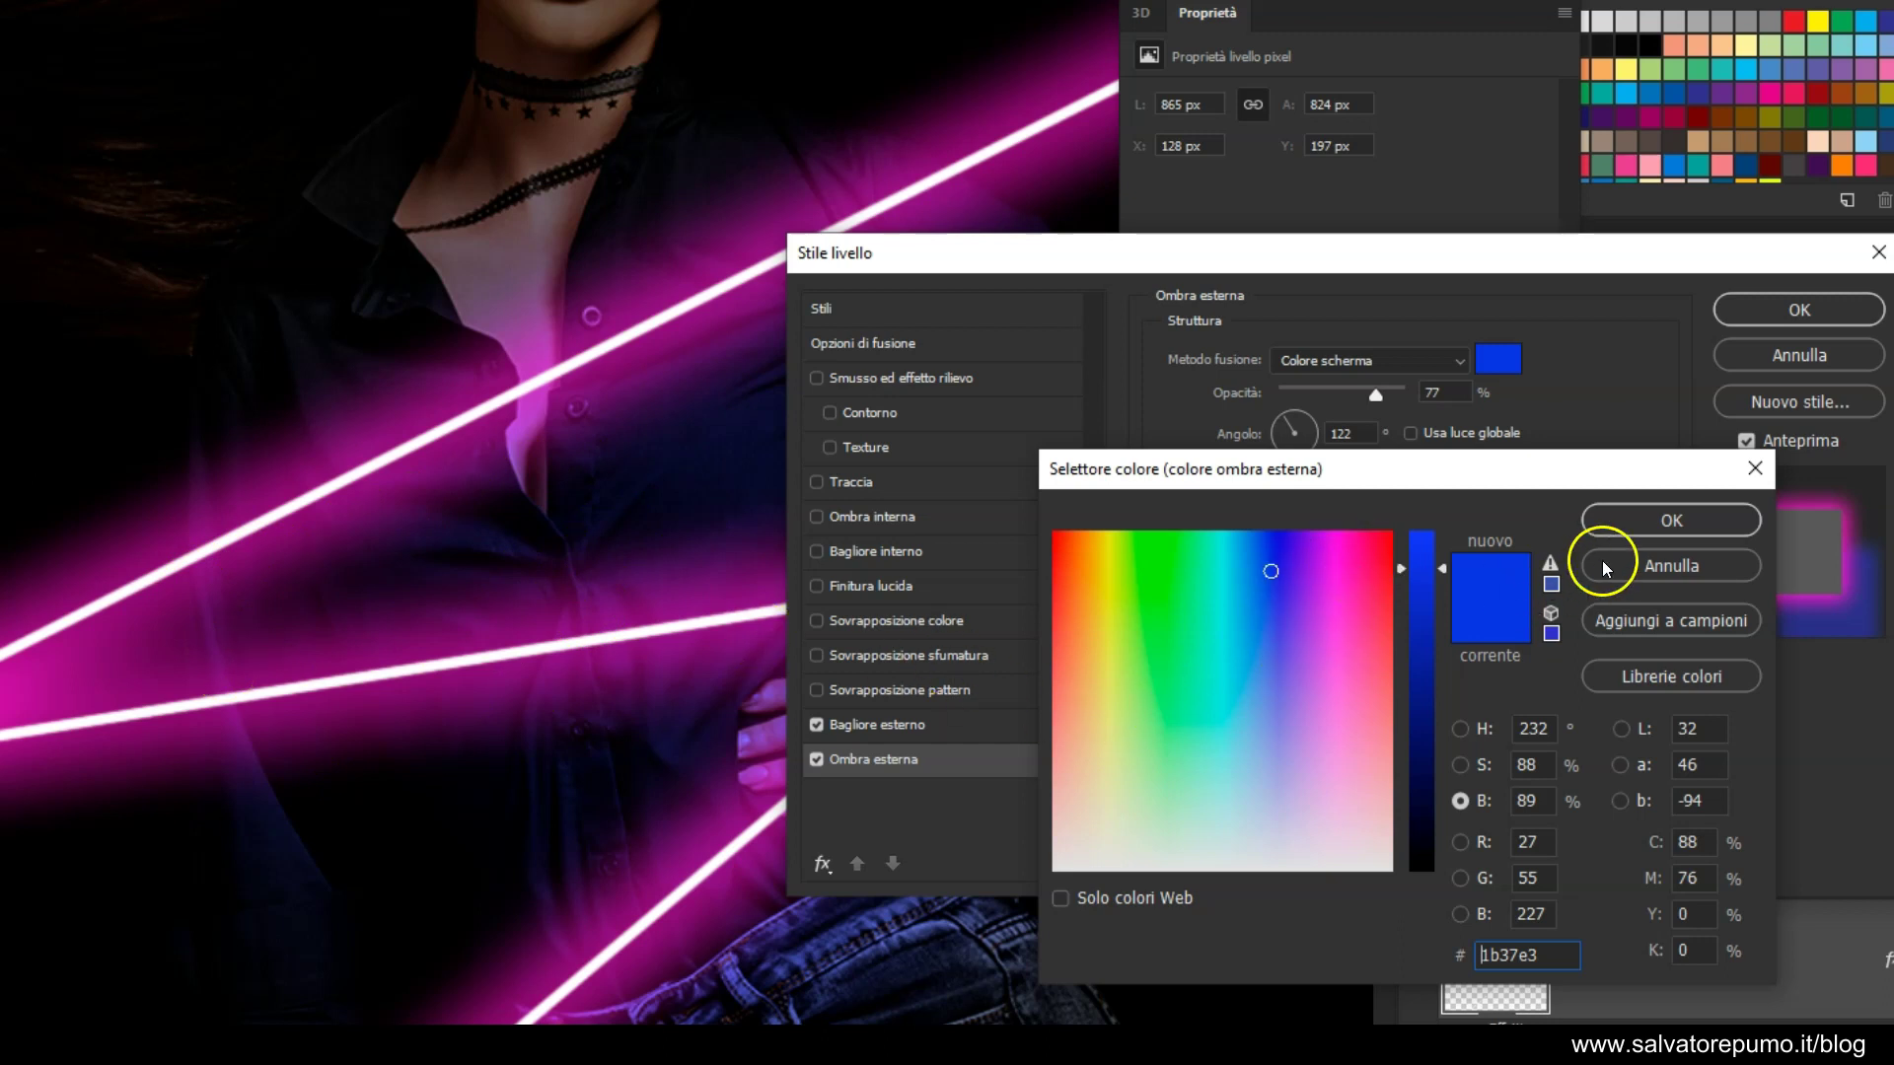
pyautogui.click(1623, 521)
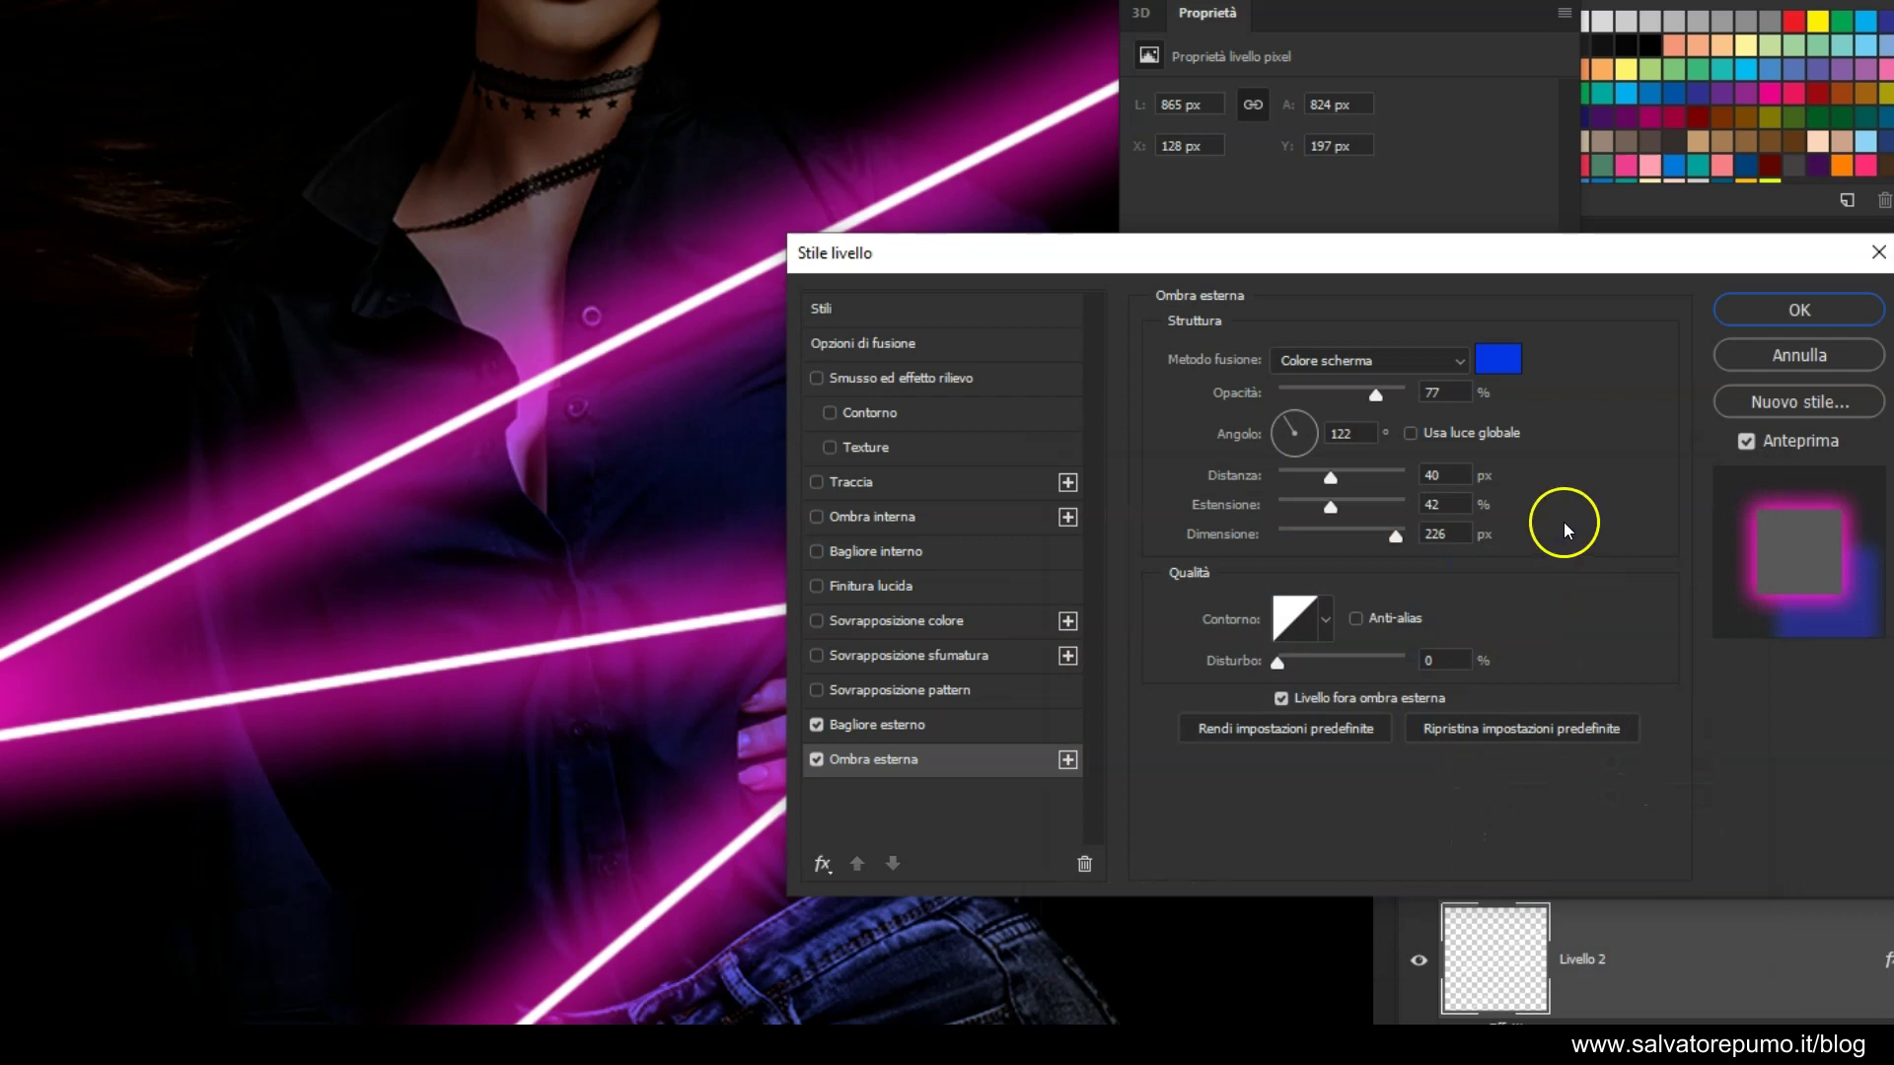
pyautogui.moveTo(1424, 269); pyautogui.dragTo(1426, 276)
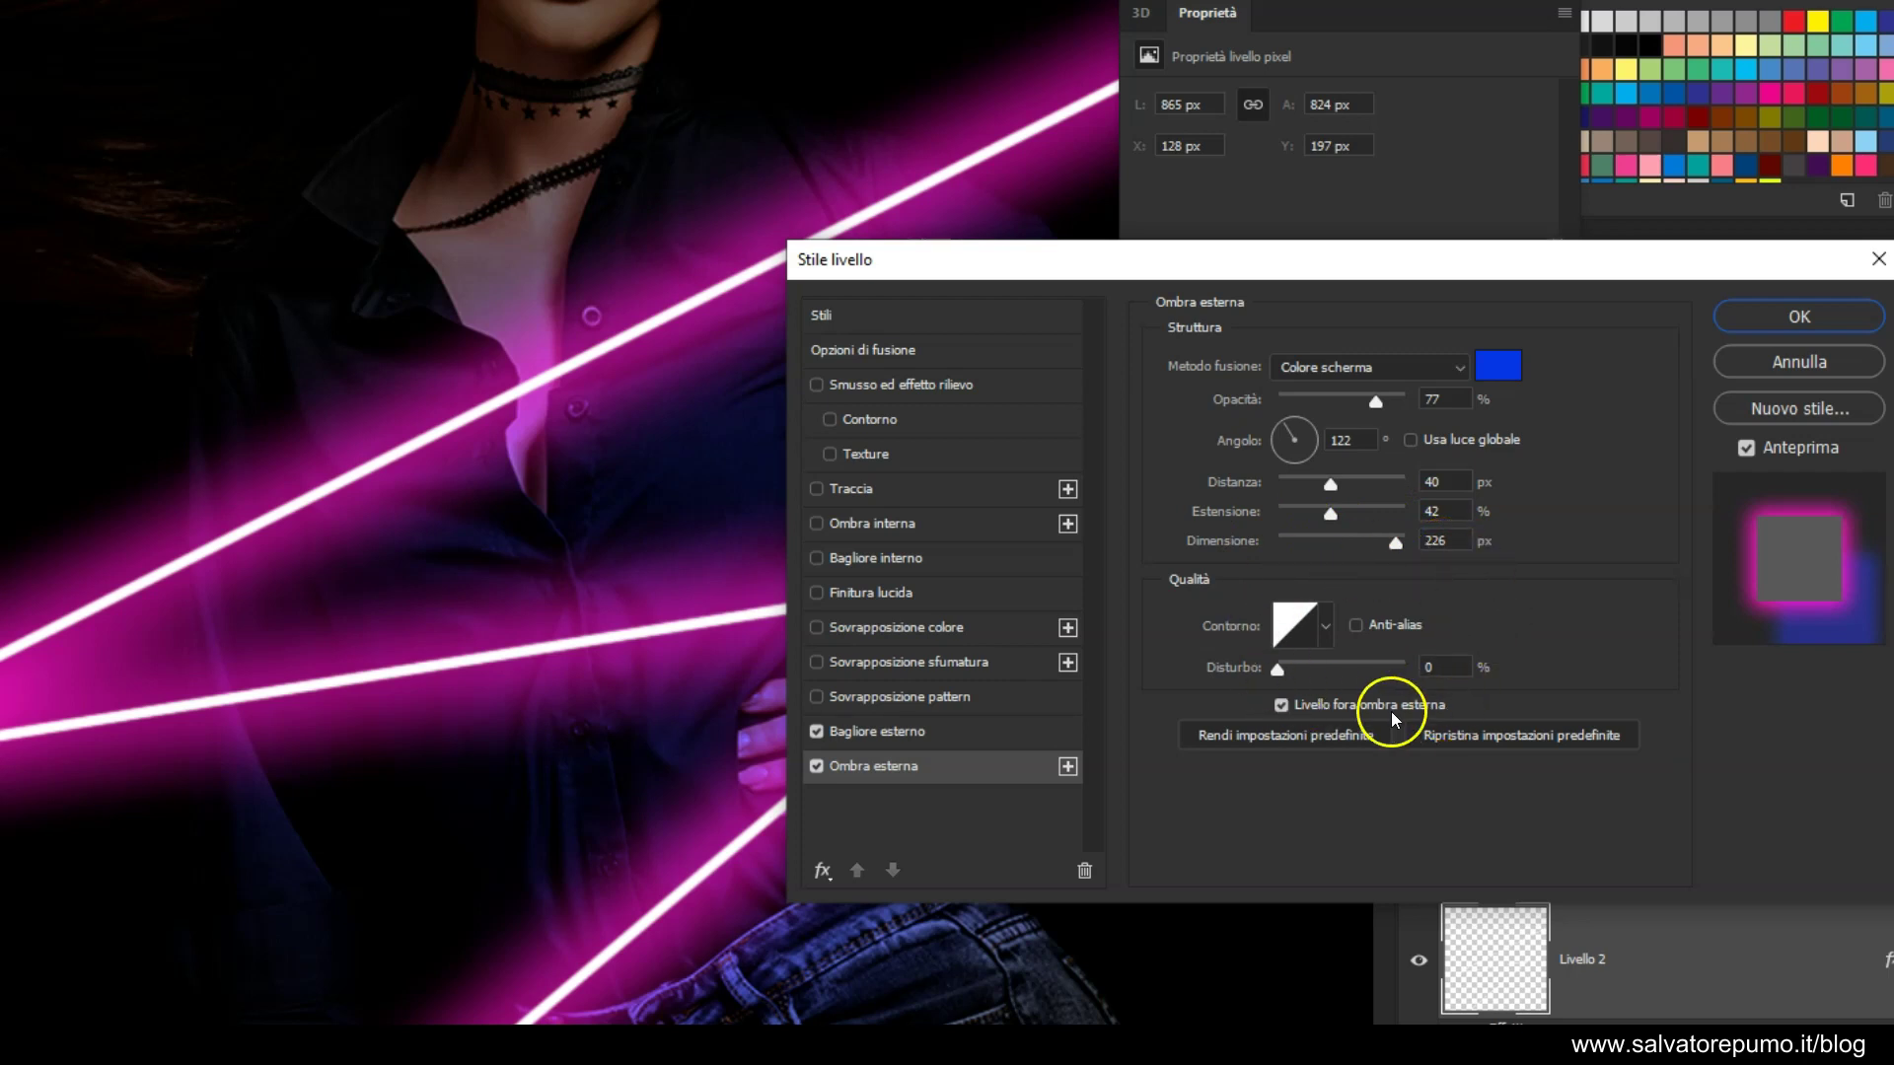
# Apply the styles, hide Livello 2's glow effects and give it a white layer mask
pyautogui.click(1801, 316)
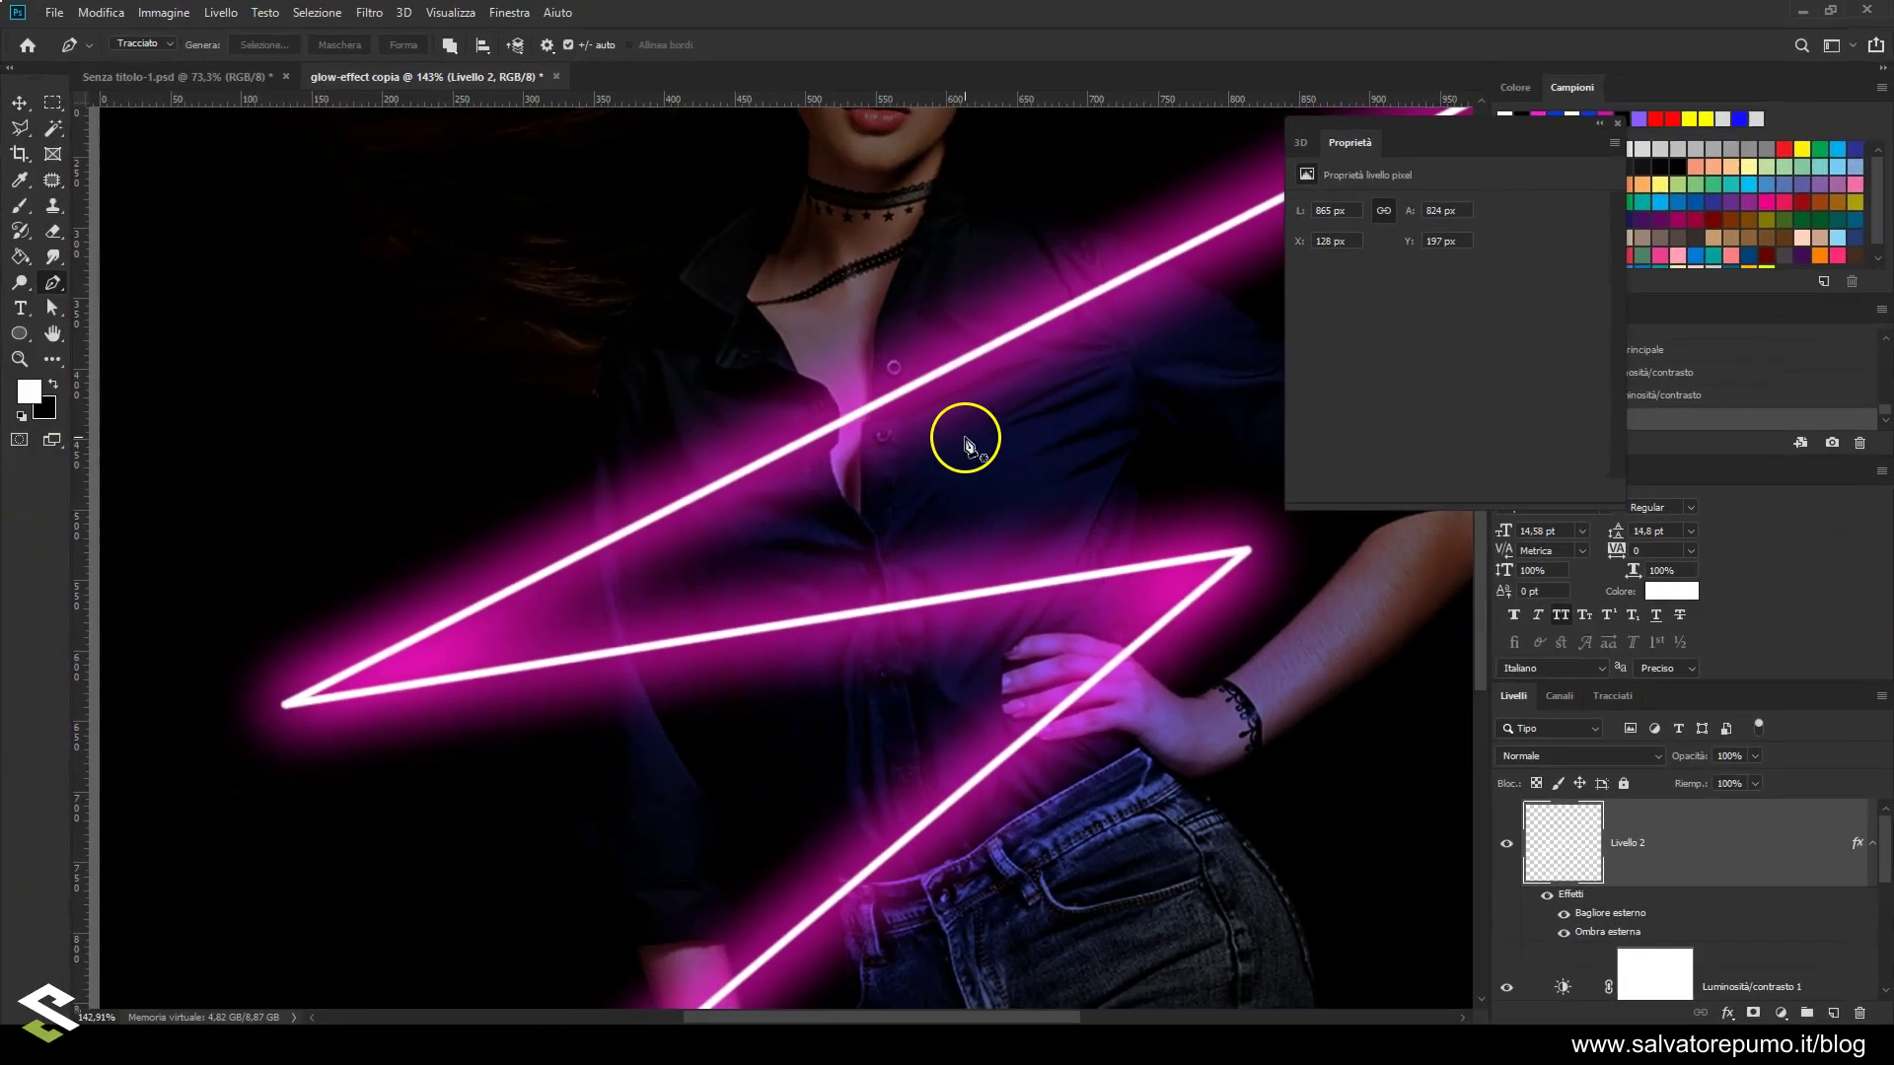
pyautogui.scroll(-5, 964, 444)
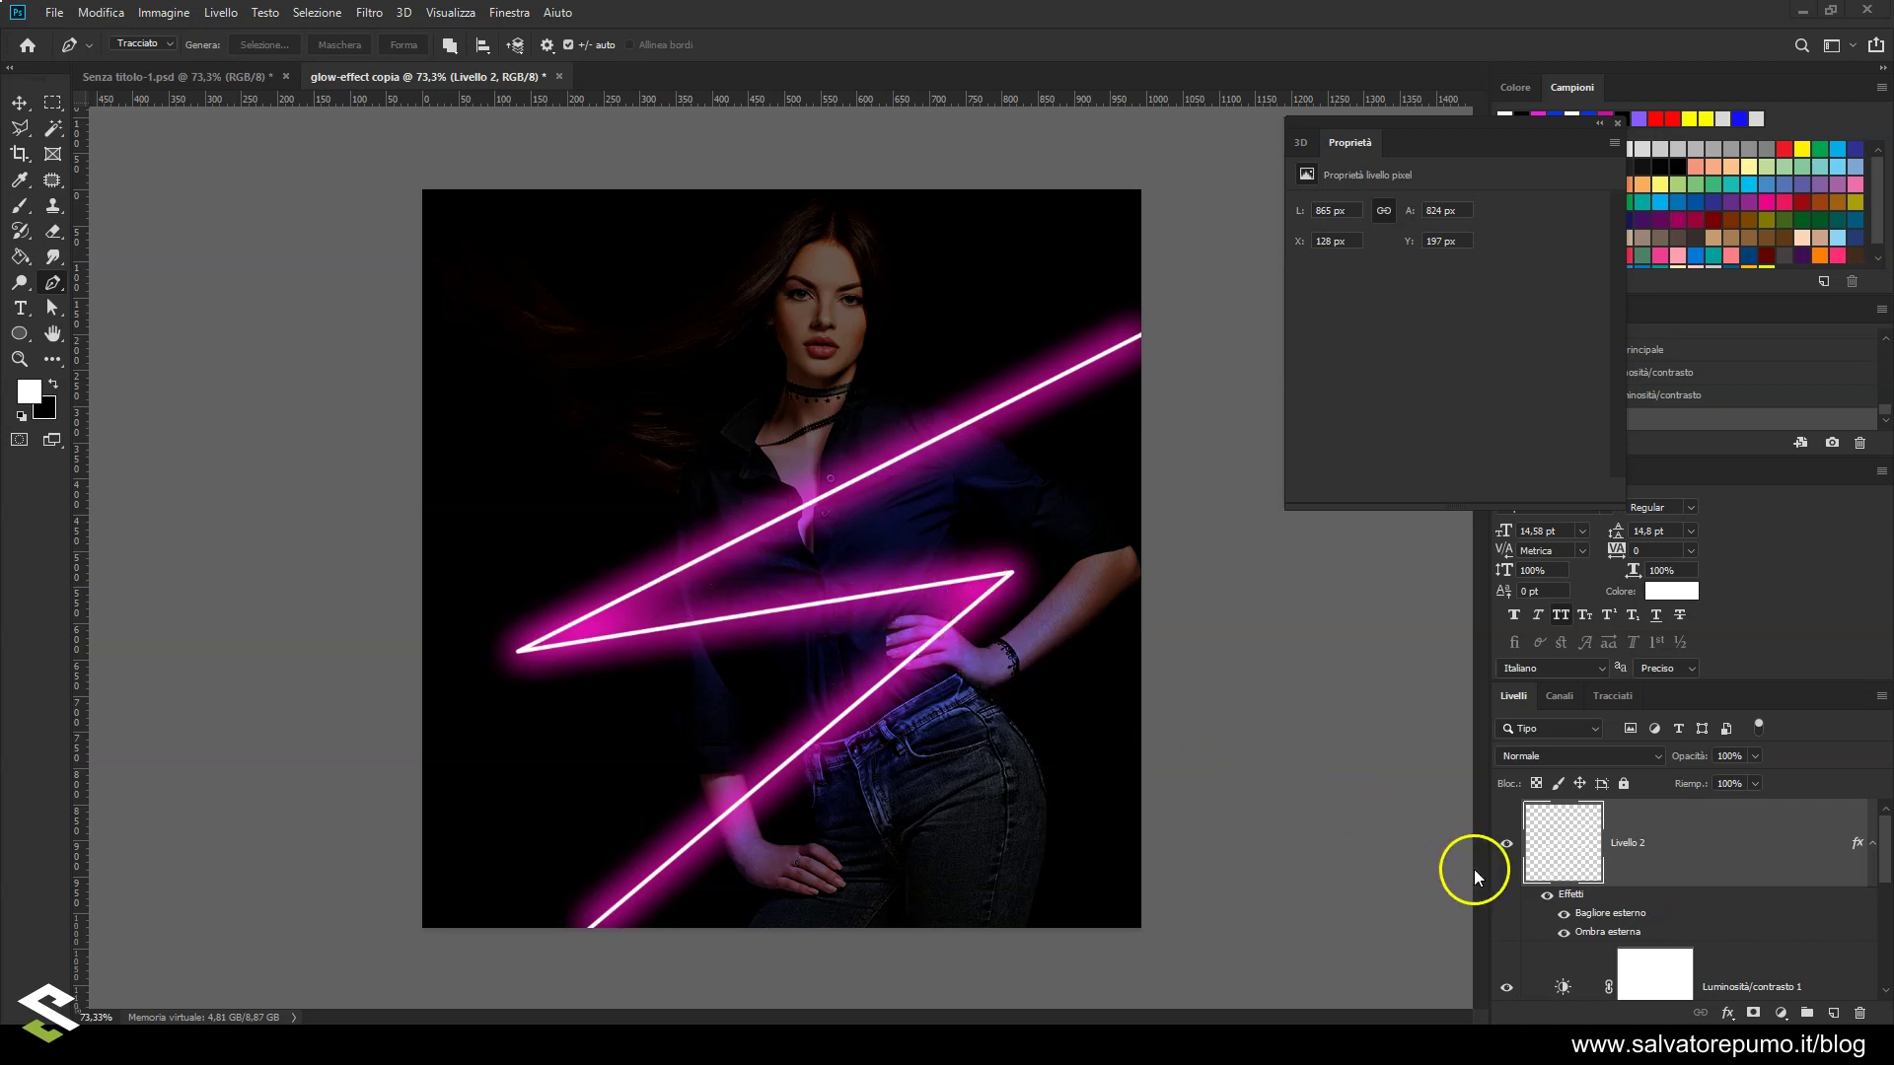
pyautogui.click(1547, 898)
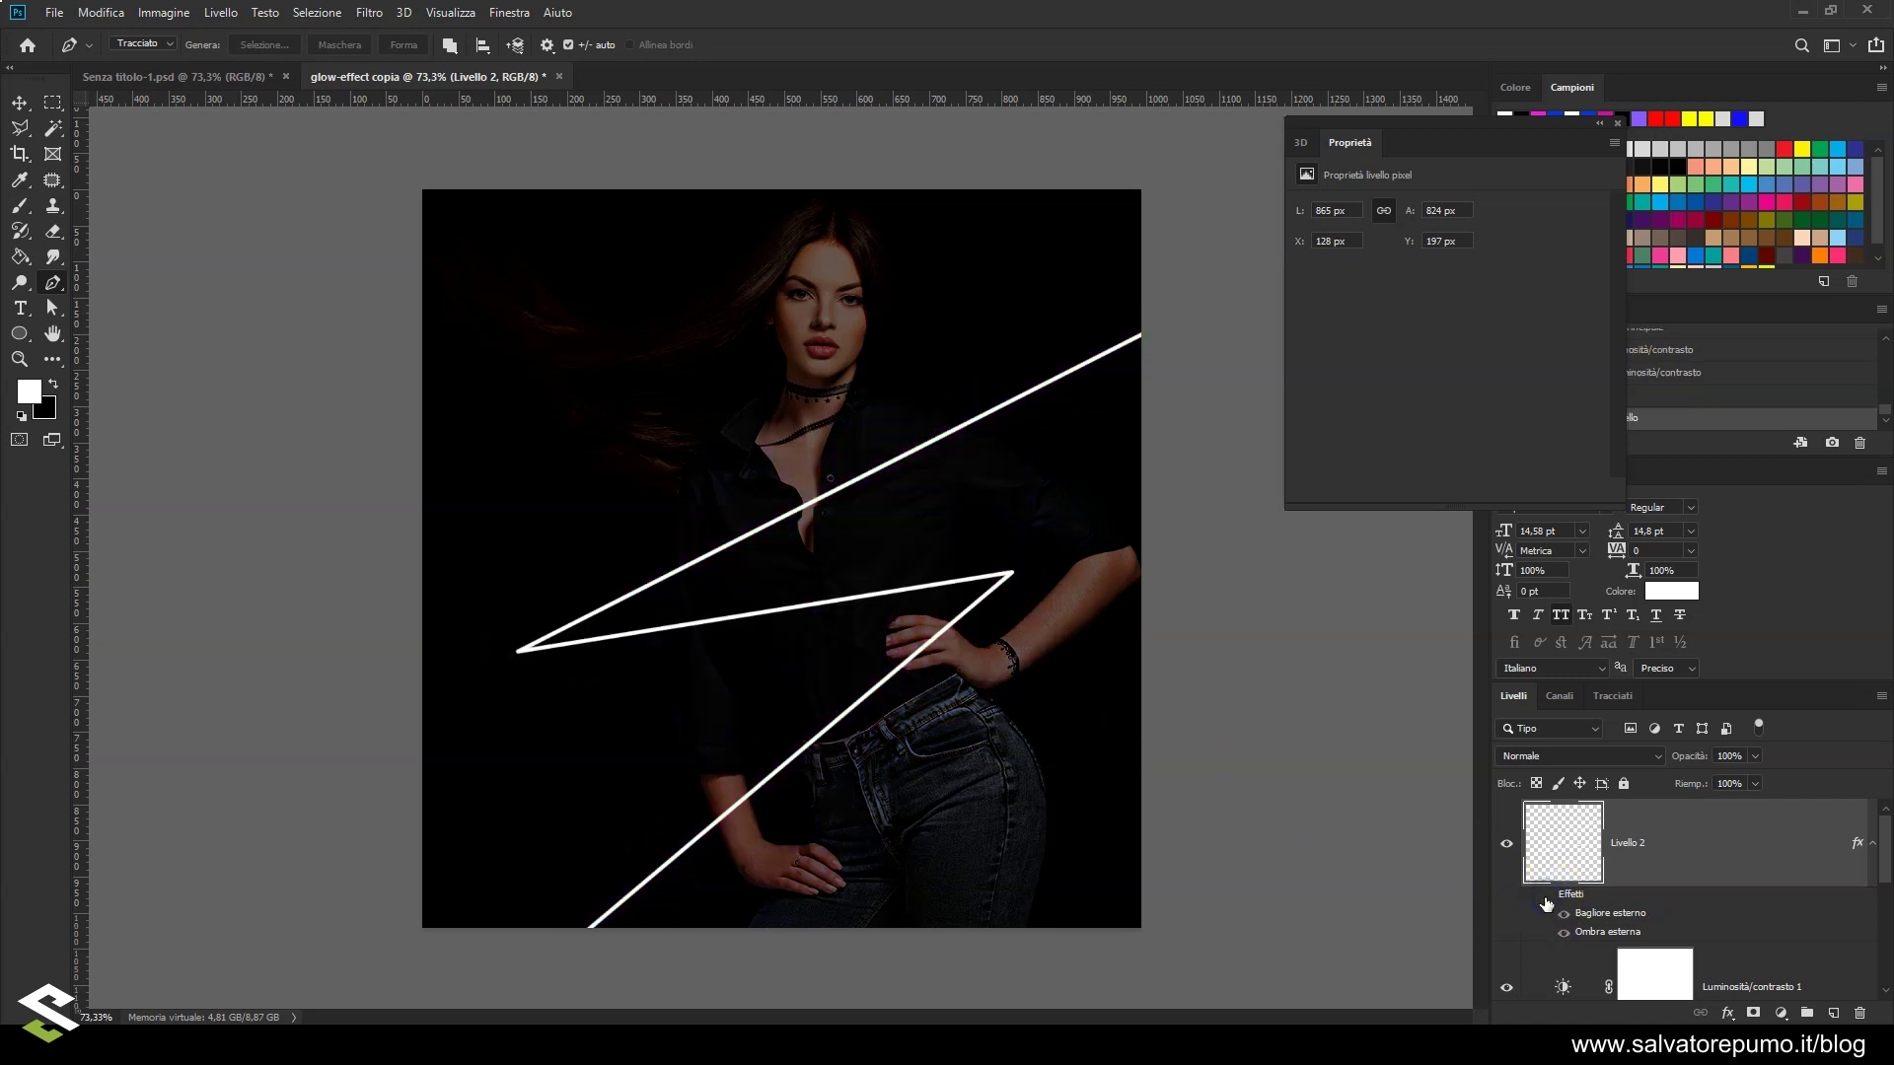
pyautogui.click(1613, 856)
pyautogui.click(1754, 1014)
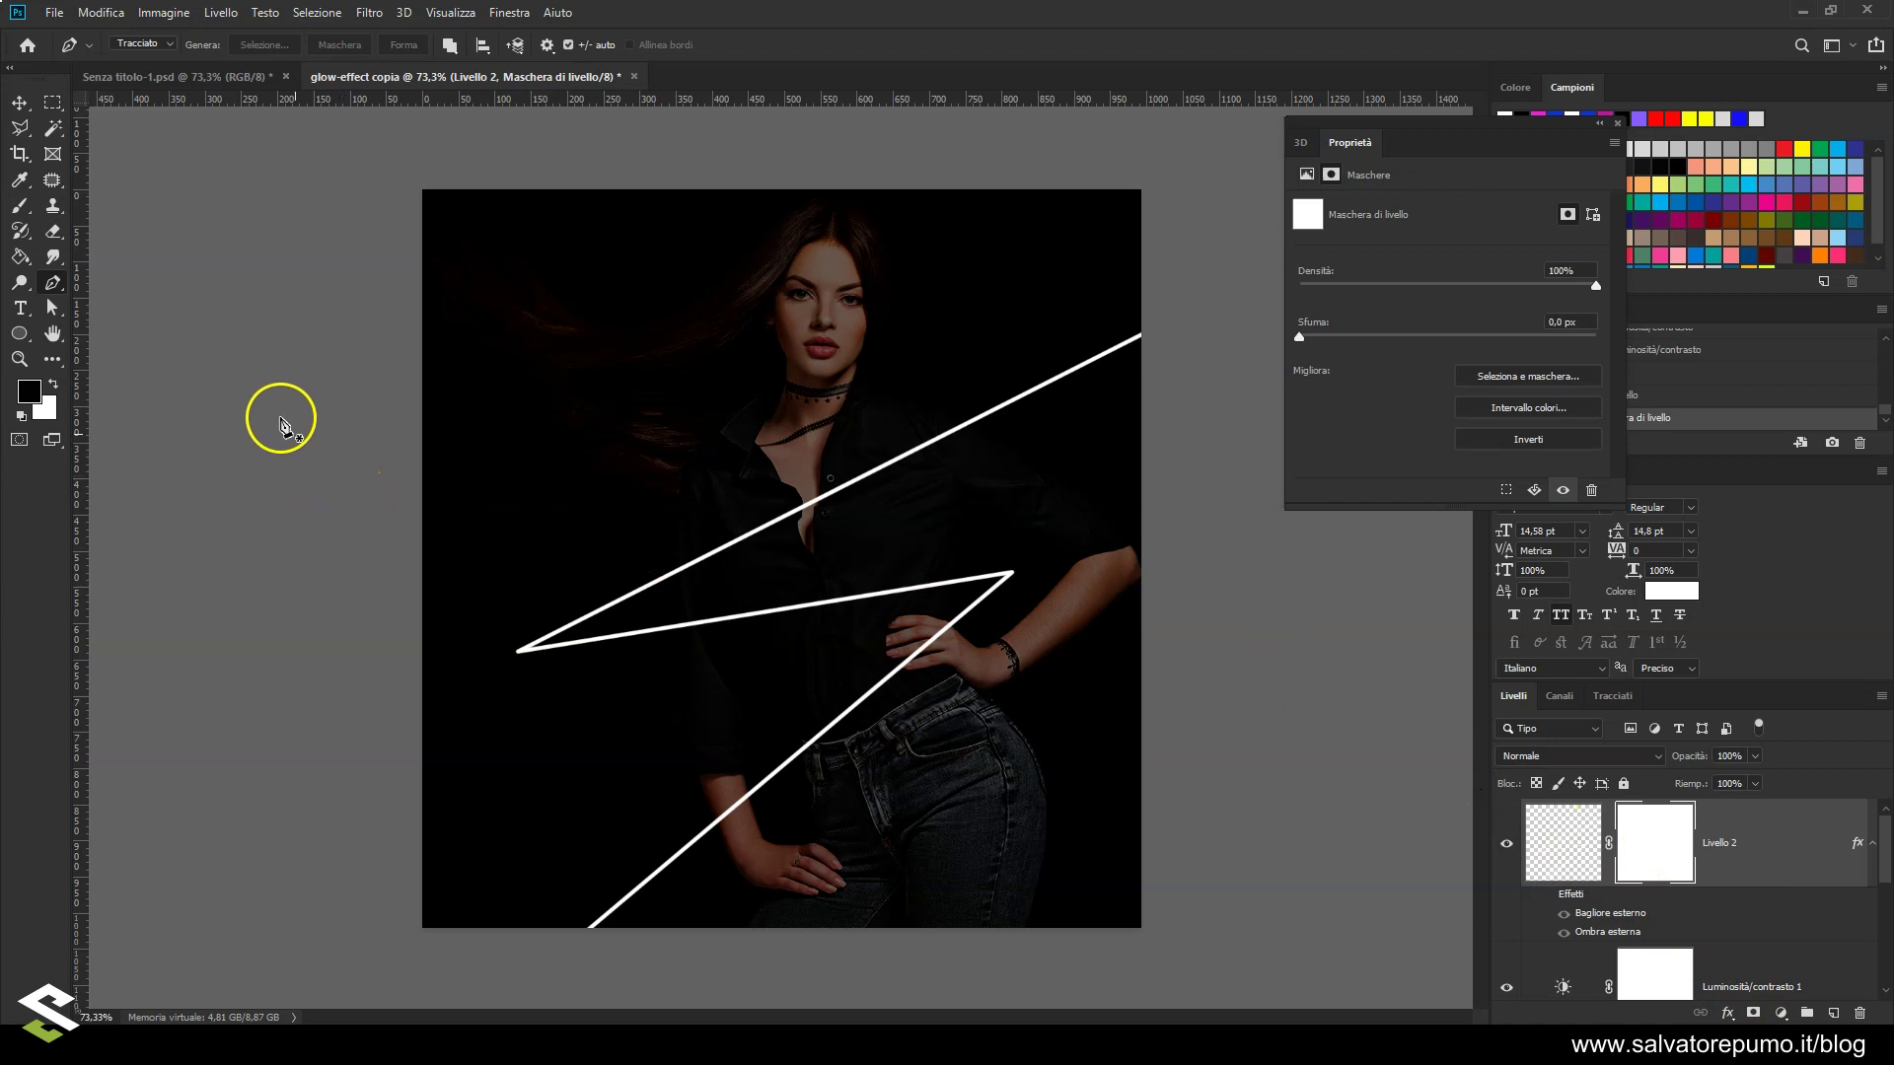
# Select the Brush tool, then hide the Luminosità/contrasto 1 and Livello 1 copia layers
pyautogui.click(25, 215)
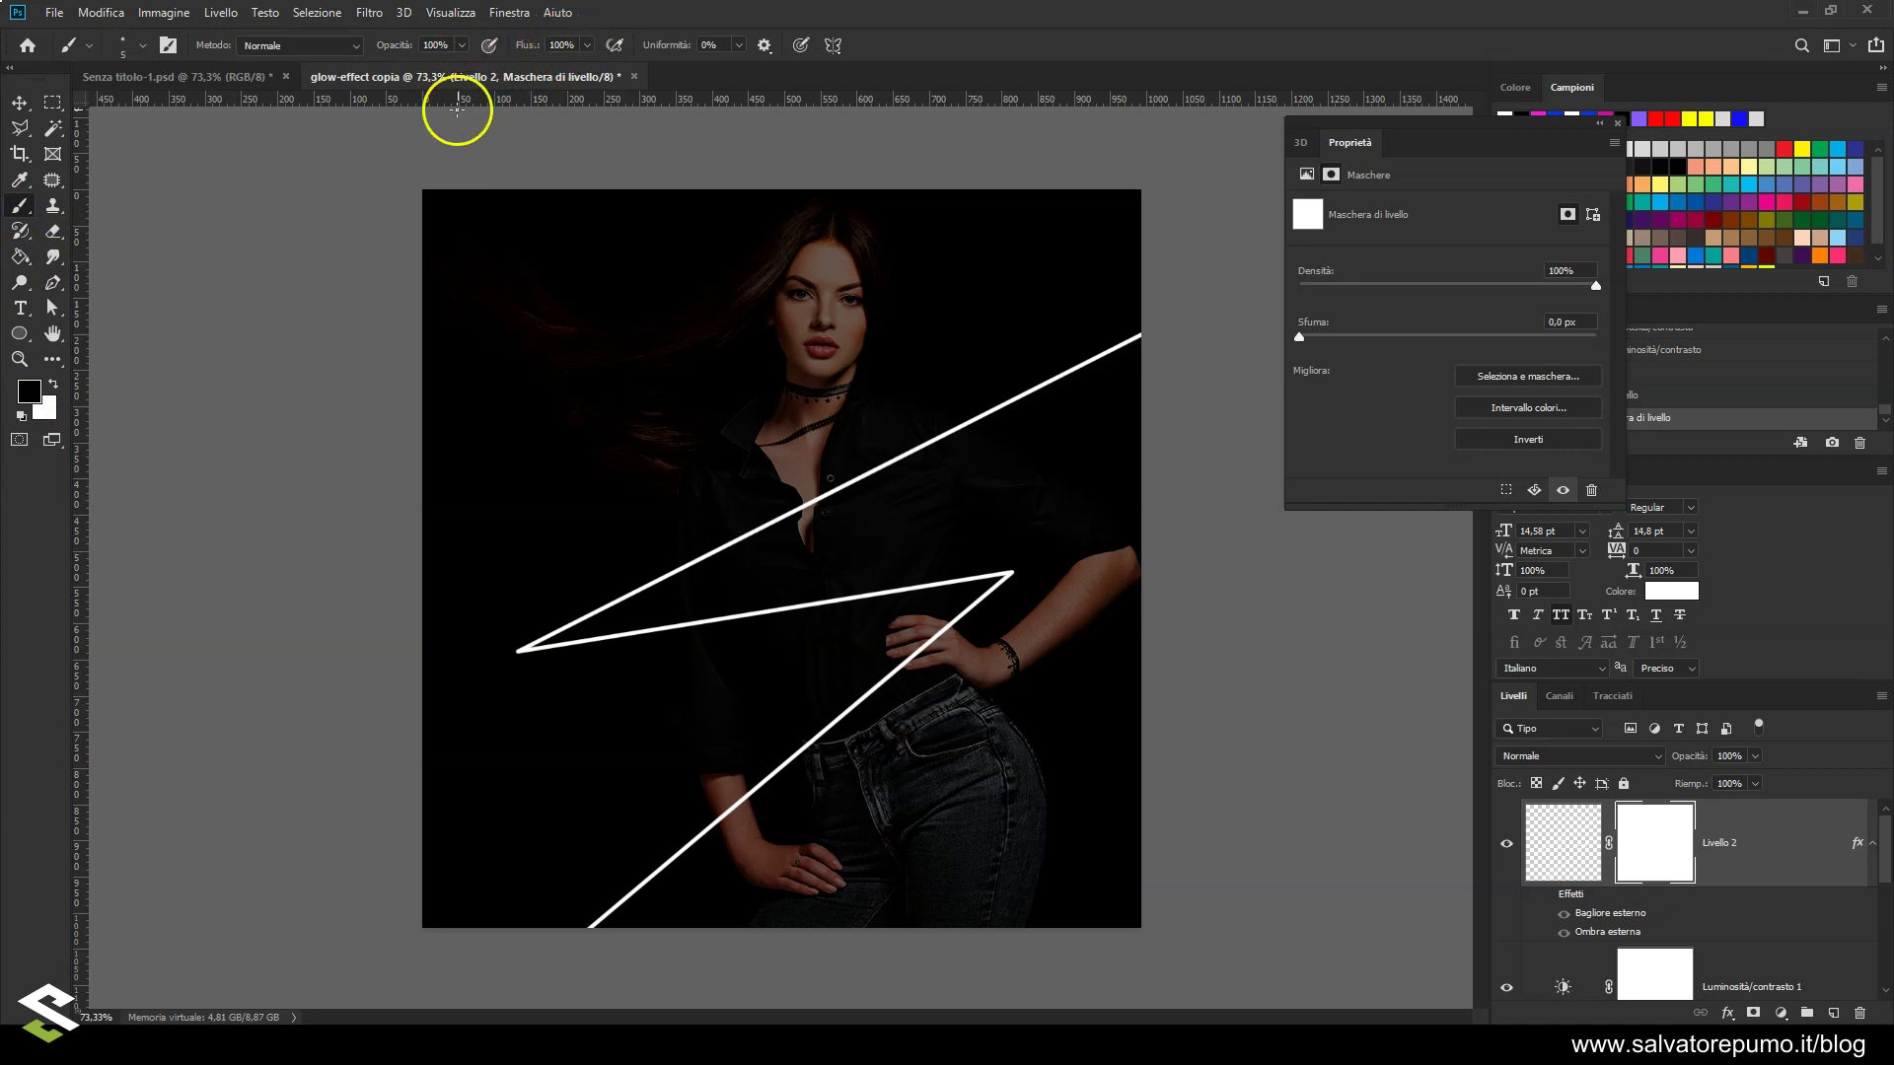
pyautogui.keyDown('alt'); pyautogui.rightClick(899, 449); pyautogui.keyUp('alt')
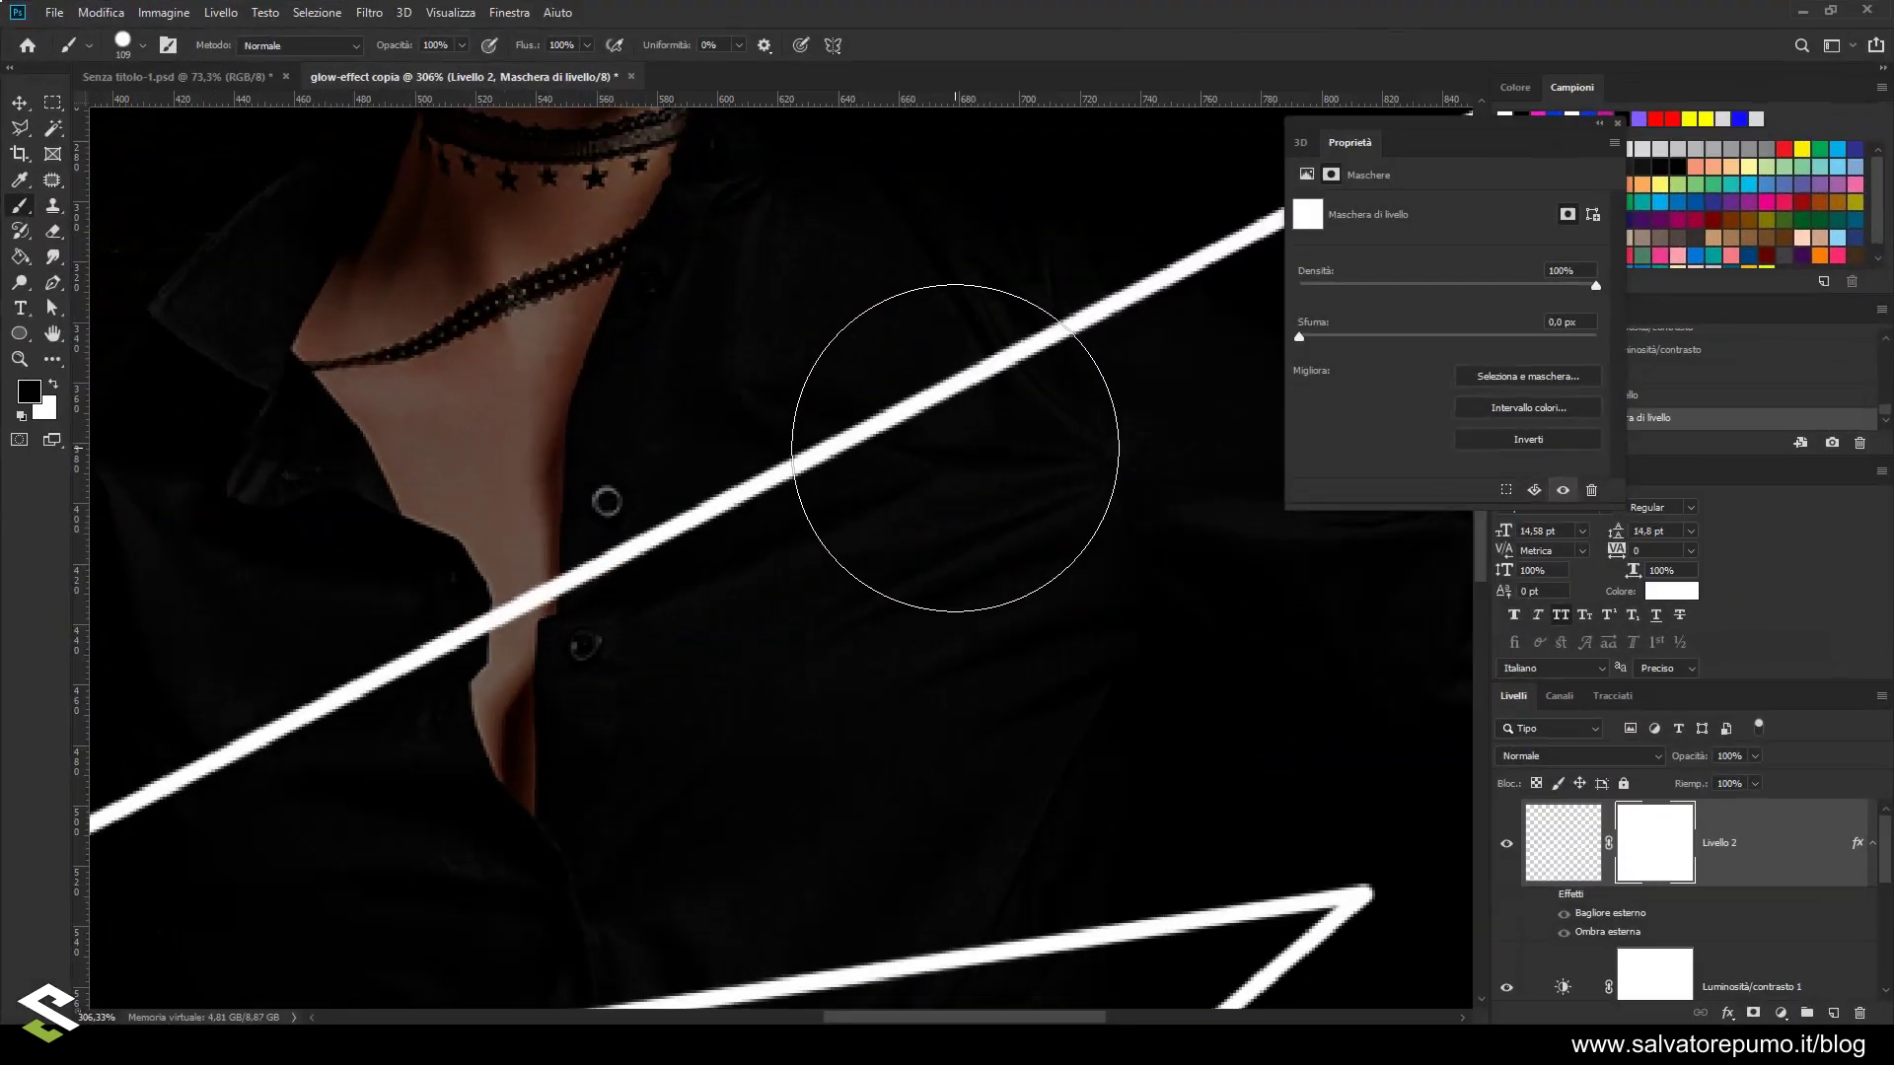
pyautogui.moveTo(1015, 427); pyautogui.dragTo(841, 582)
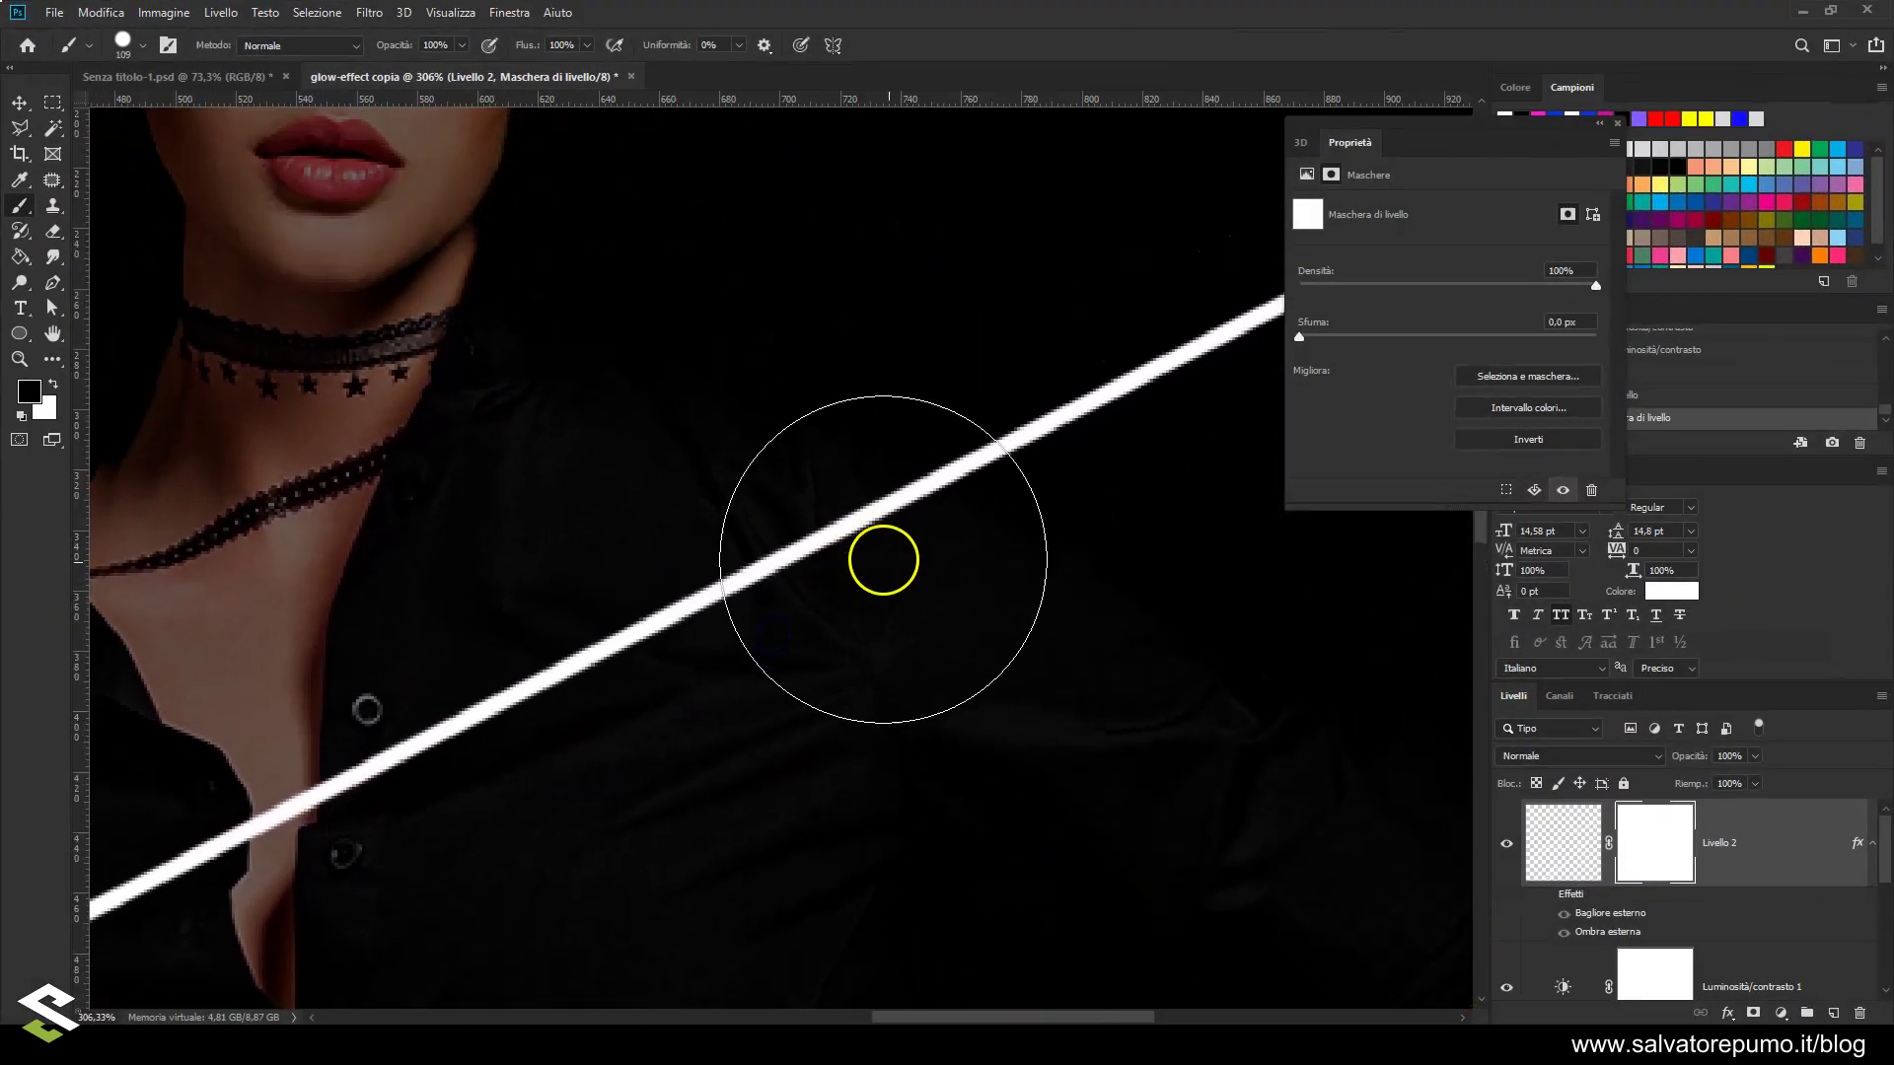
pyautogui.scroll(-2, 1503, 845)
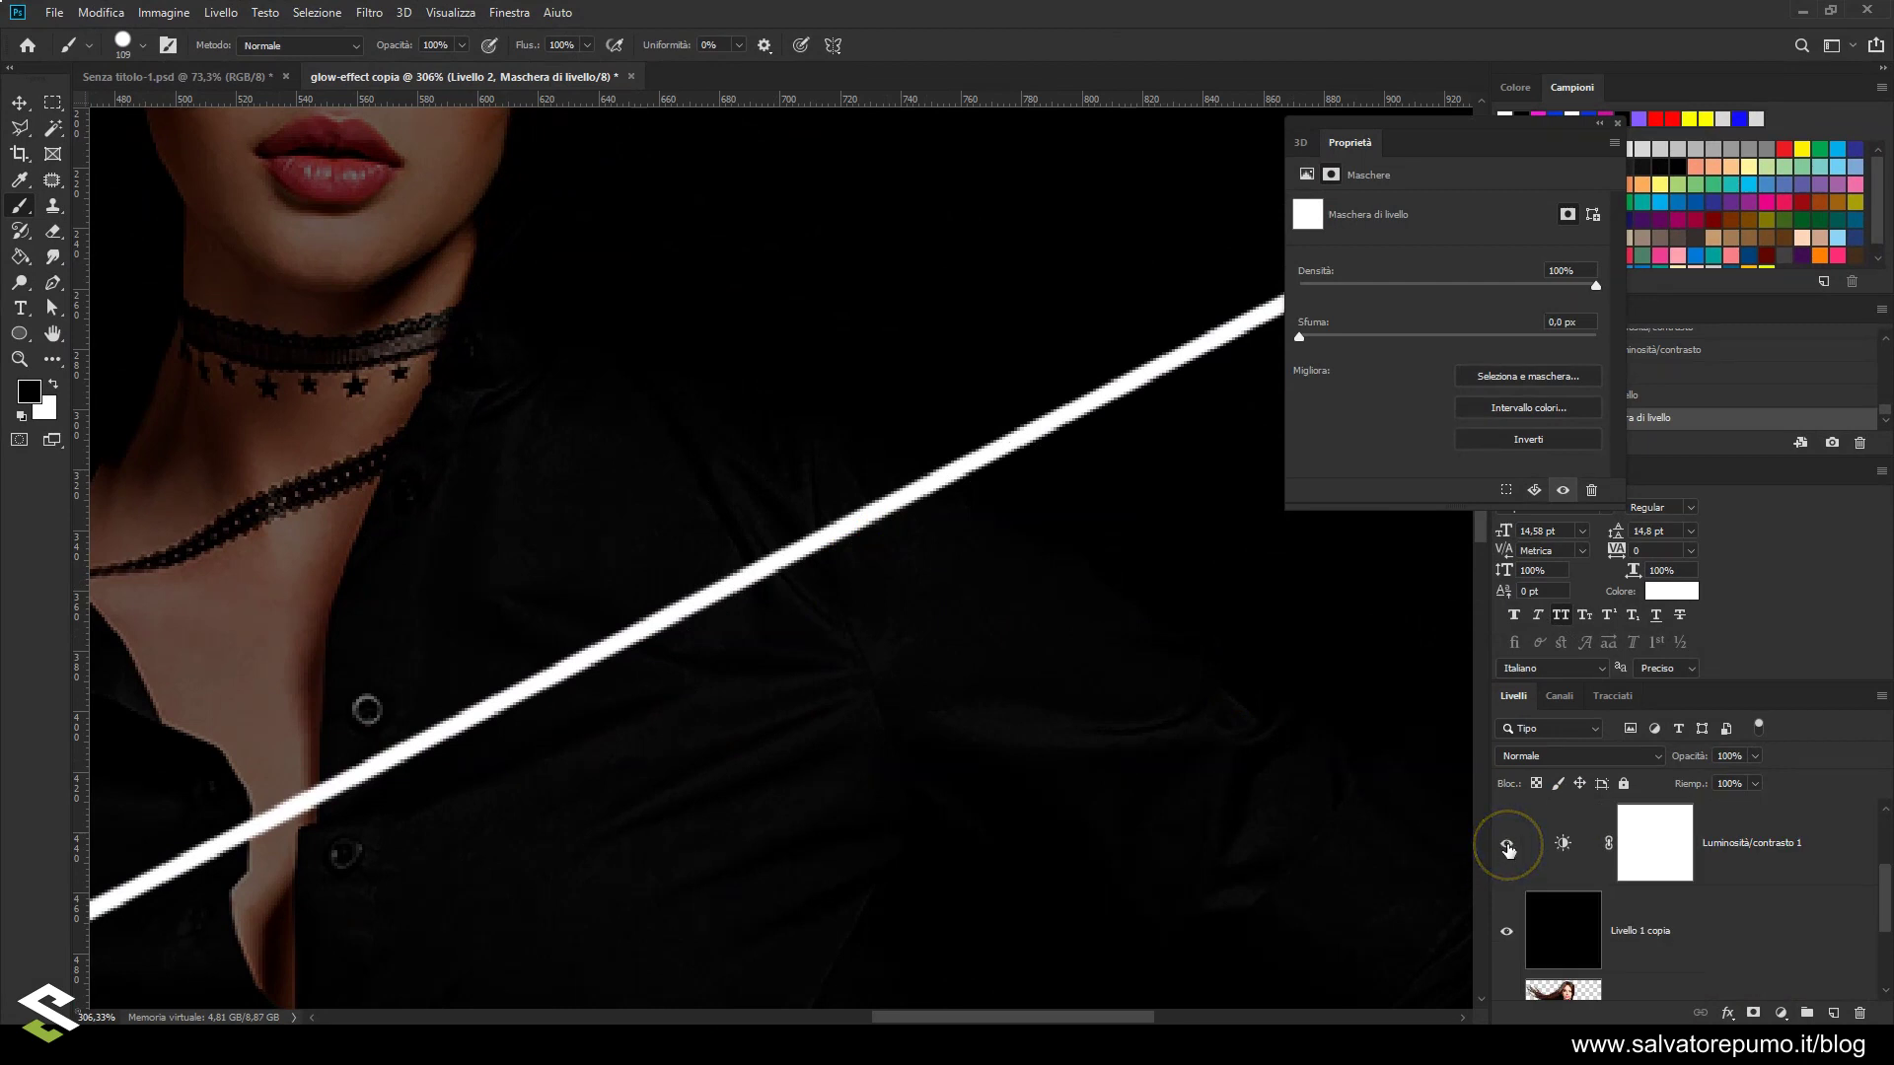
pyautogui.click(1507, 844)
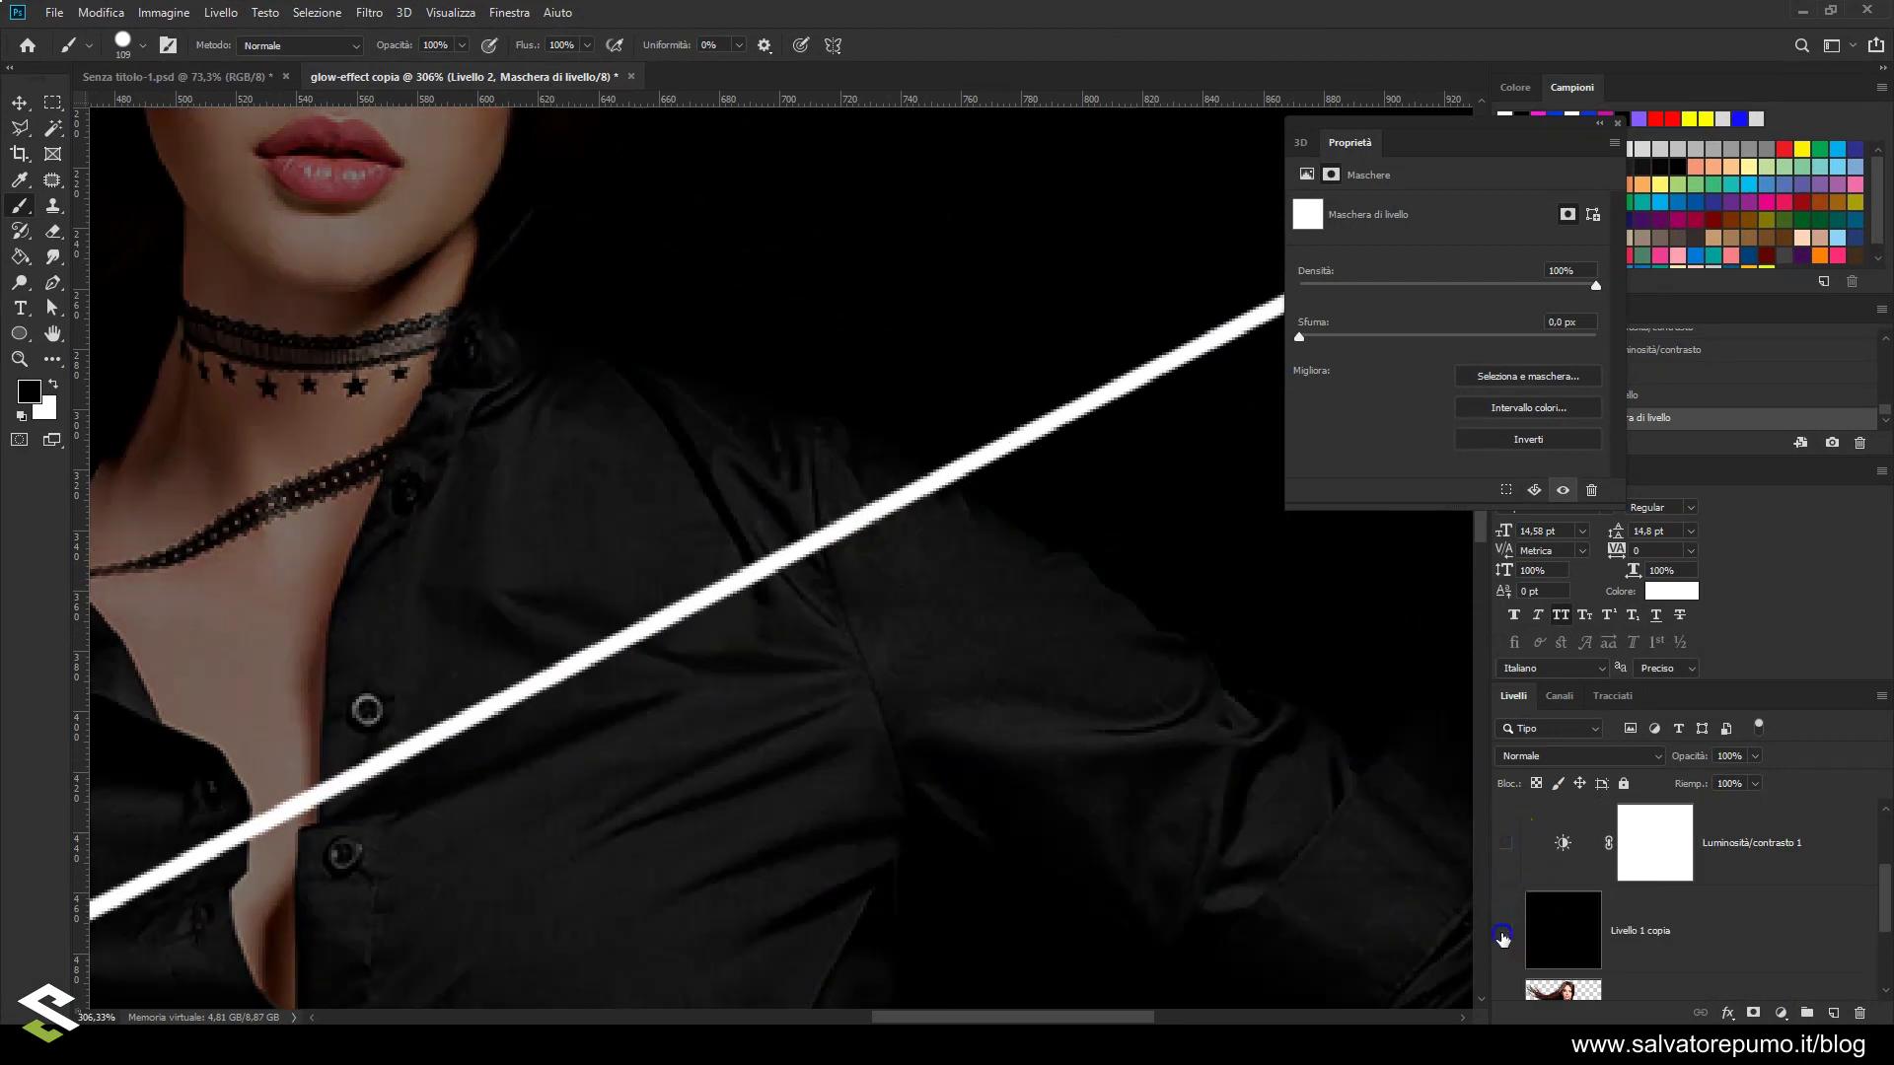
pyautogui.click(1503, 932)
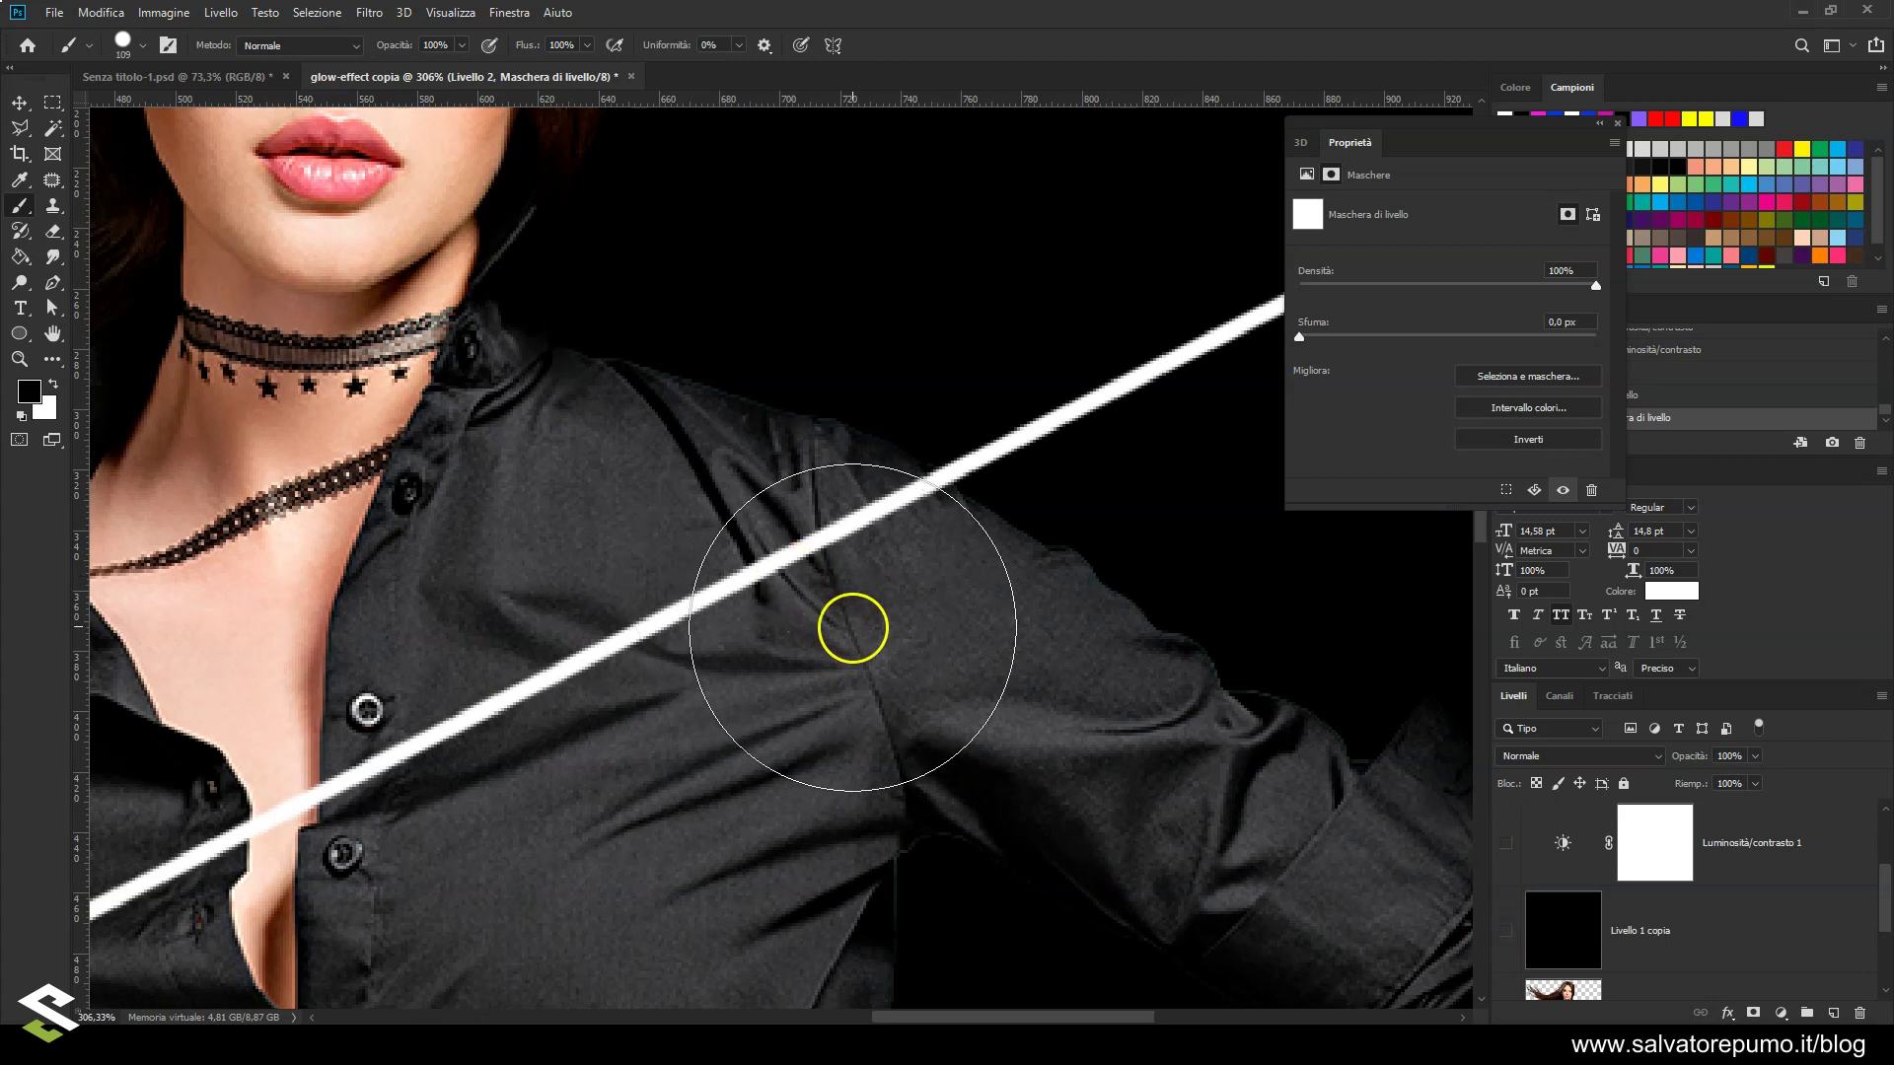
pyautogui.scroll(1, 833, 600)
pyautogui.scroll(1, 824, 596)
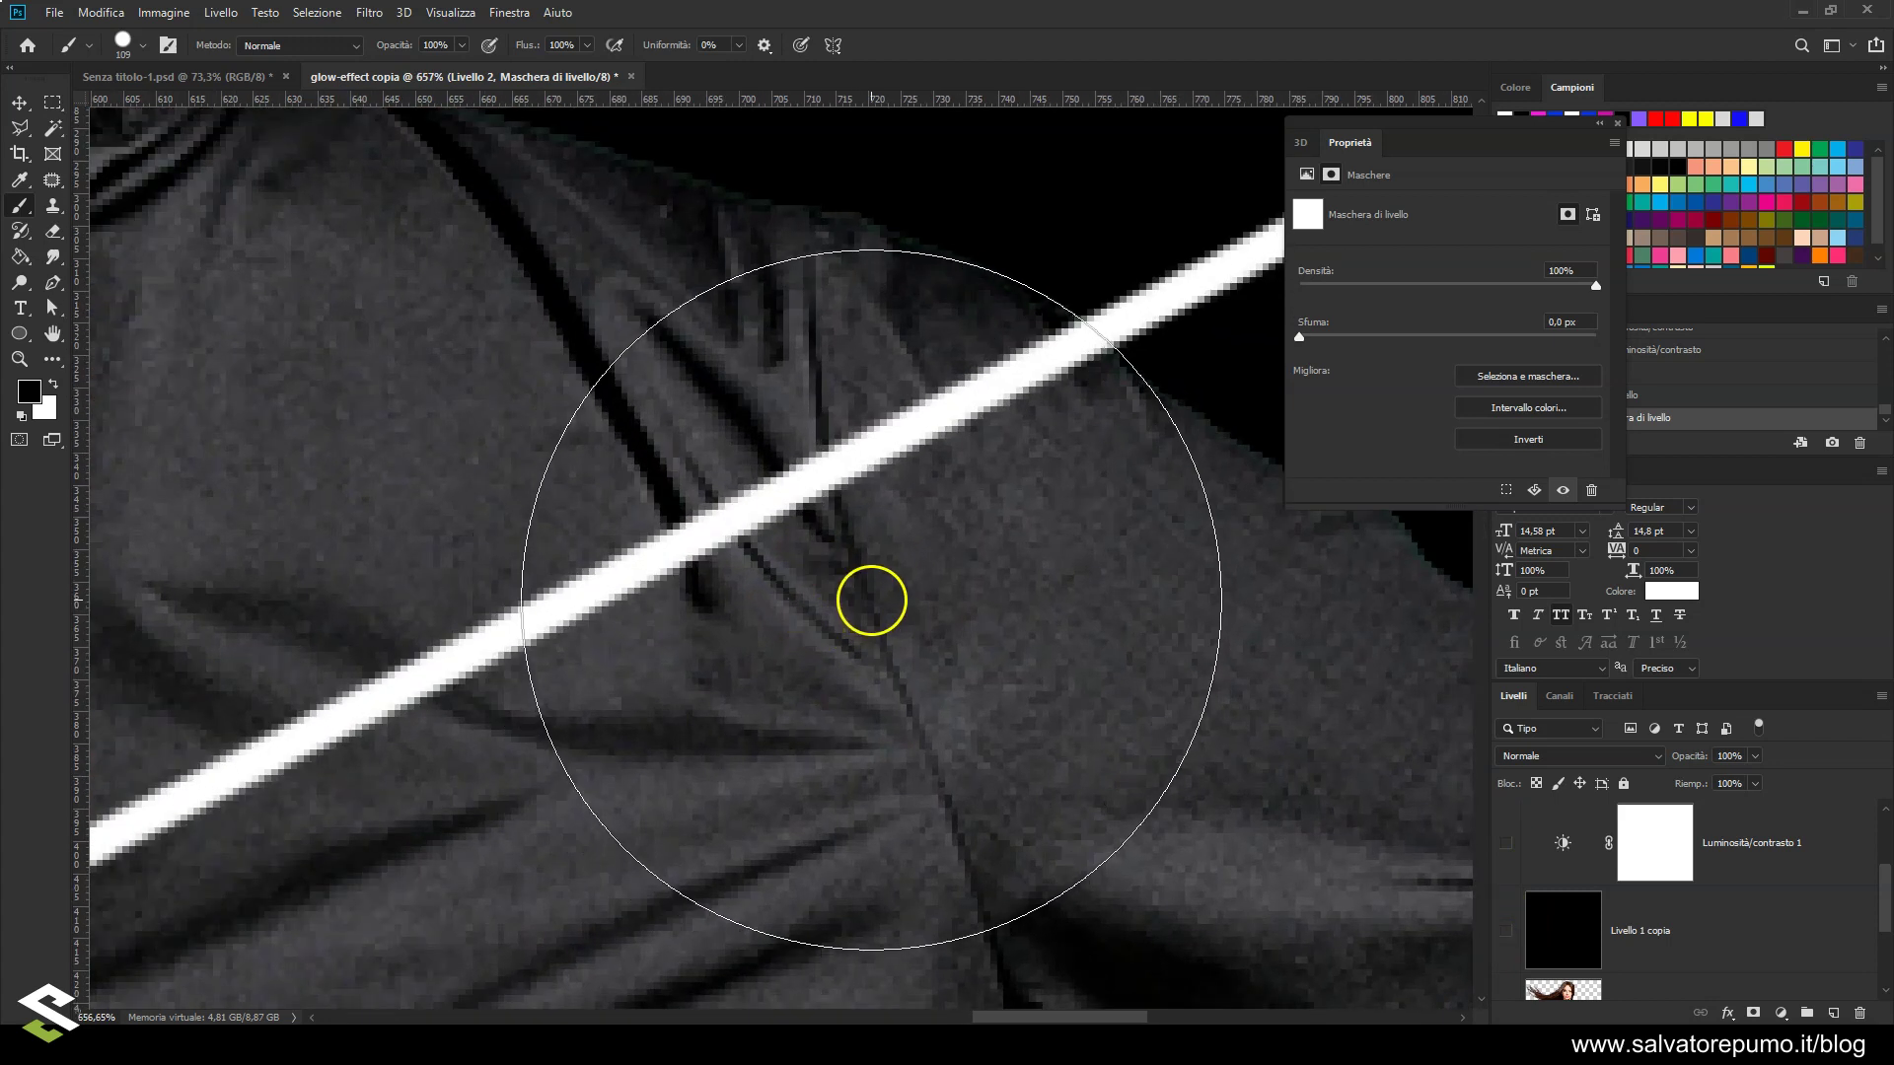
# Paint black on the mask to hide the zigzag where it crosses the shoulder
pyautogui.click(868, 602)
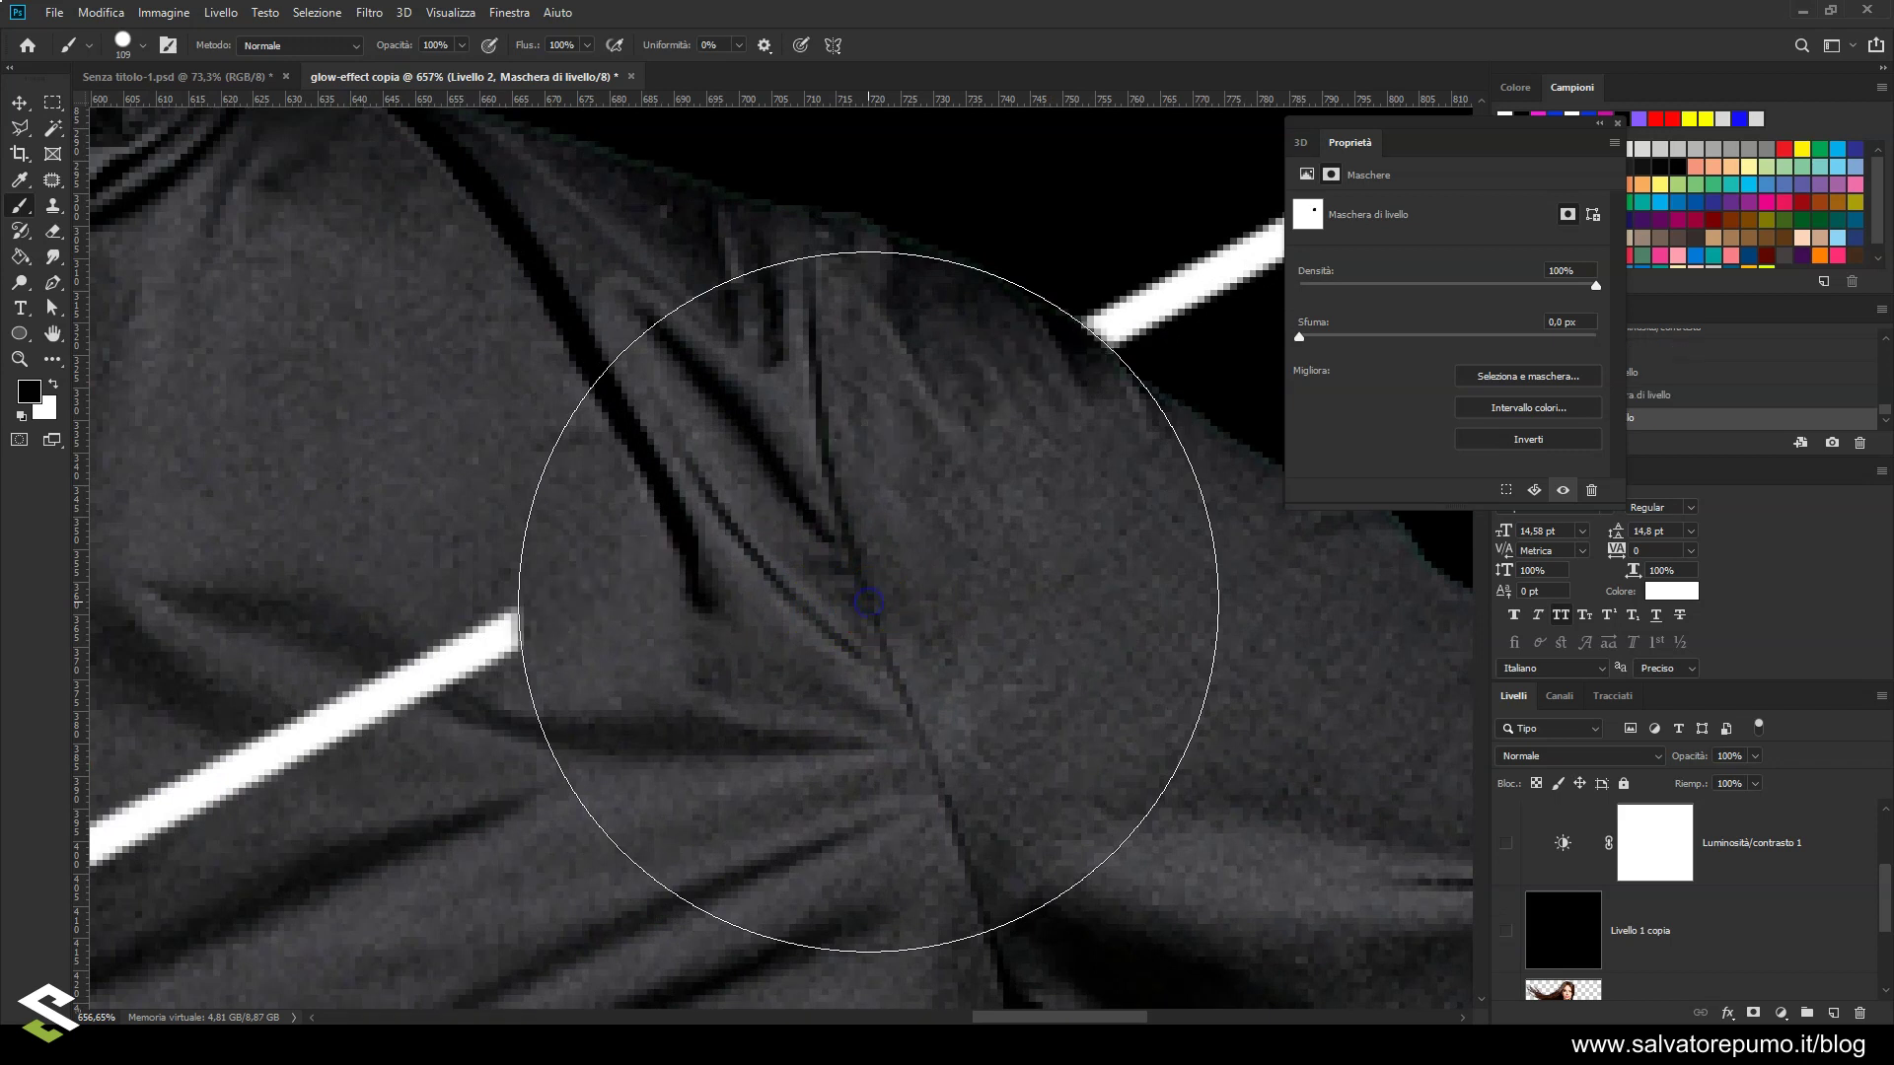
pyautogui.scroll(-1, 856, 621)
pyautogui.scroll(-2, 855, 621)
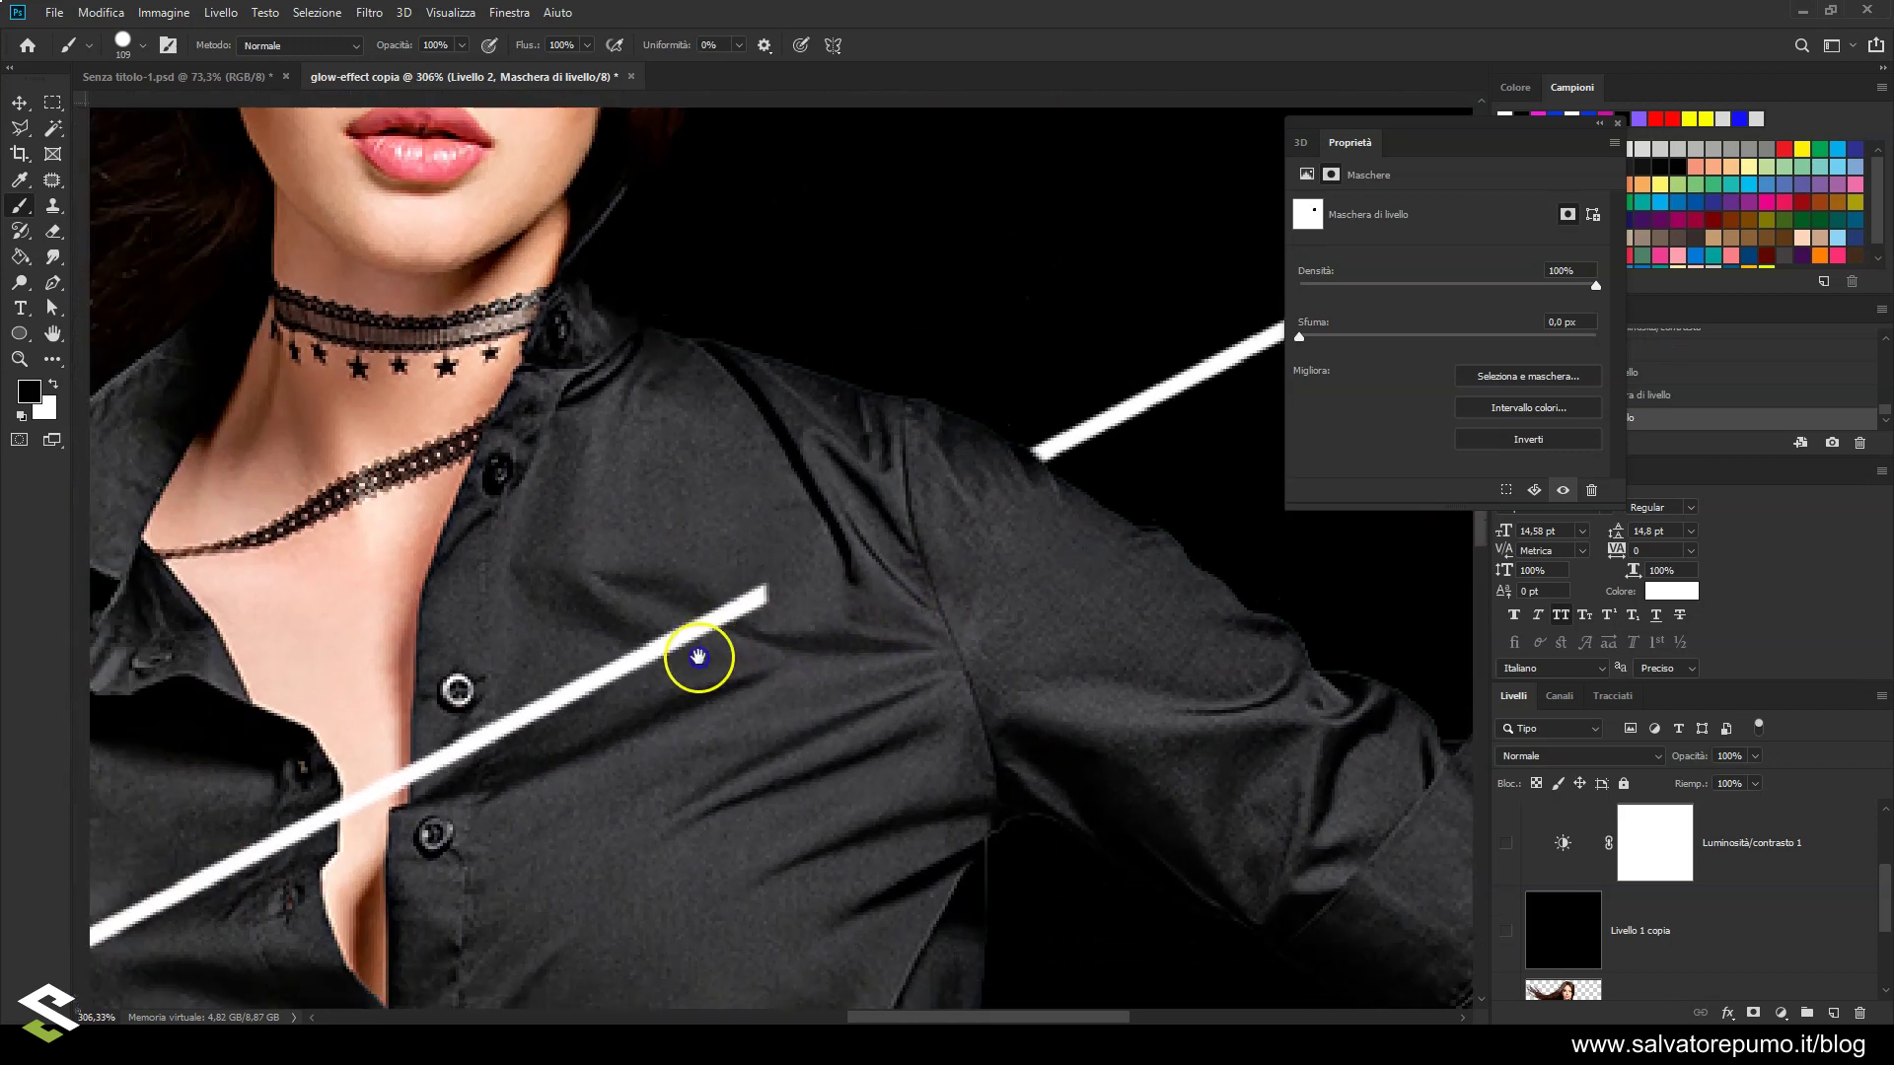
pyautogui.scroll(1, 727, 680)
pyautogui.moveTo(970, 583); pyautogui.dragTo(528, 740)
pyautogui.moveTo(434, 829)
pyautogui.mouseDown()
pyautogui.moveTo(784, 612)
pyautogui.moveTo(625, 676)
pyautogui.moveTo(612, 710)
pyautogui.mouseUp()
pyautogui.scroll(2, 878, 596)
pyautogui.scroll(2, 914, 575)
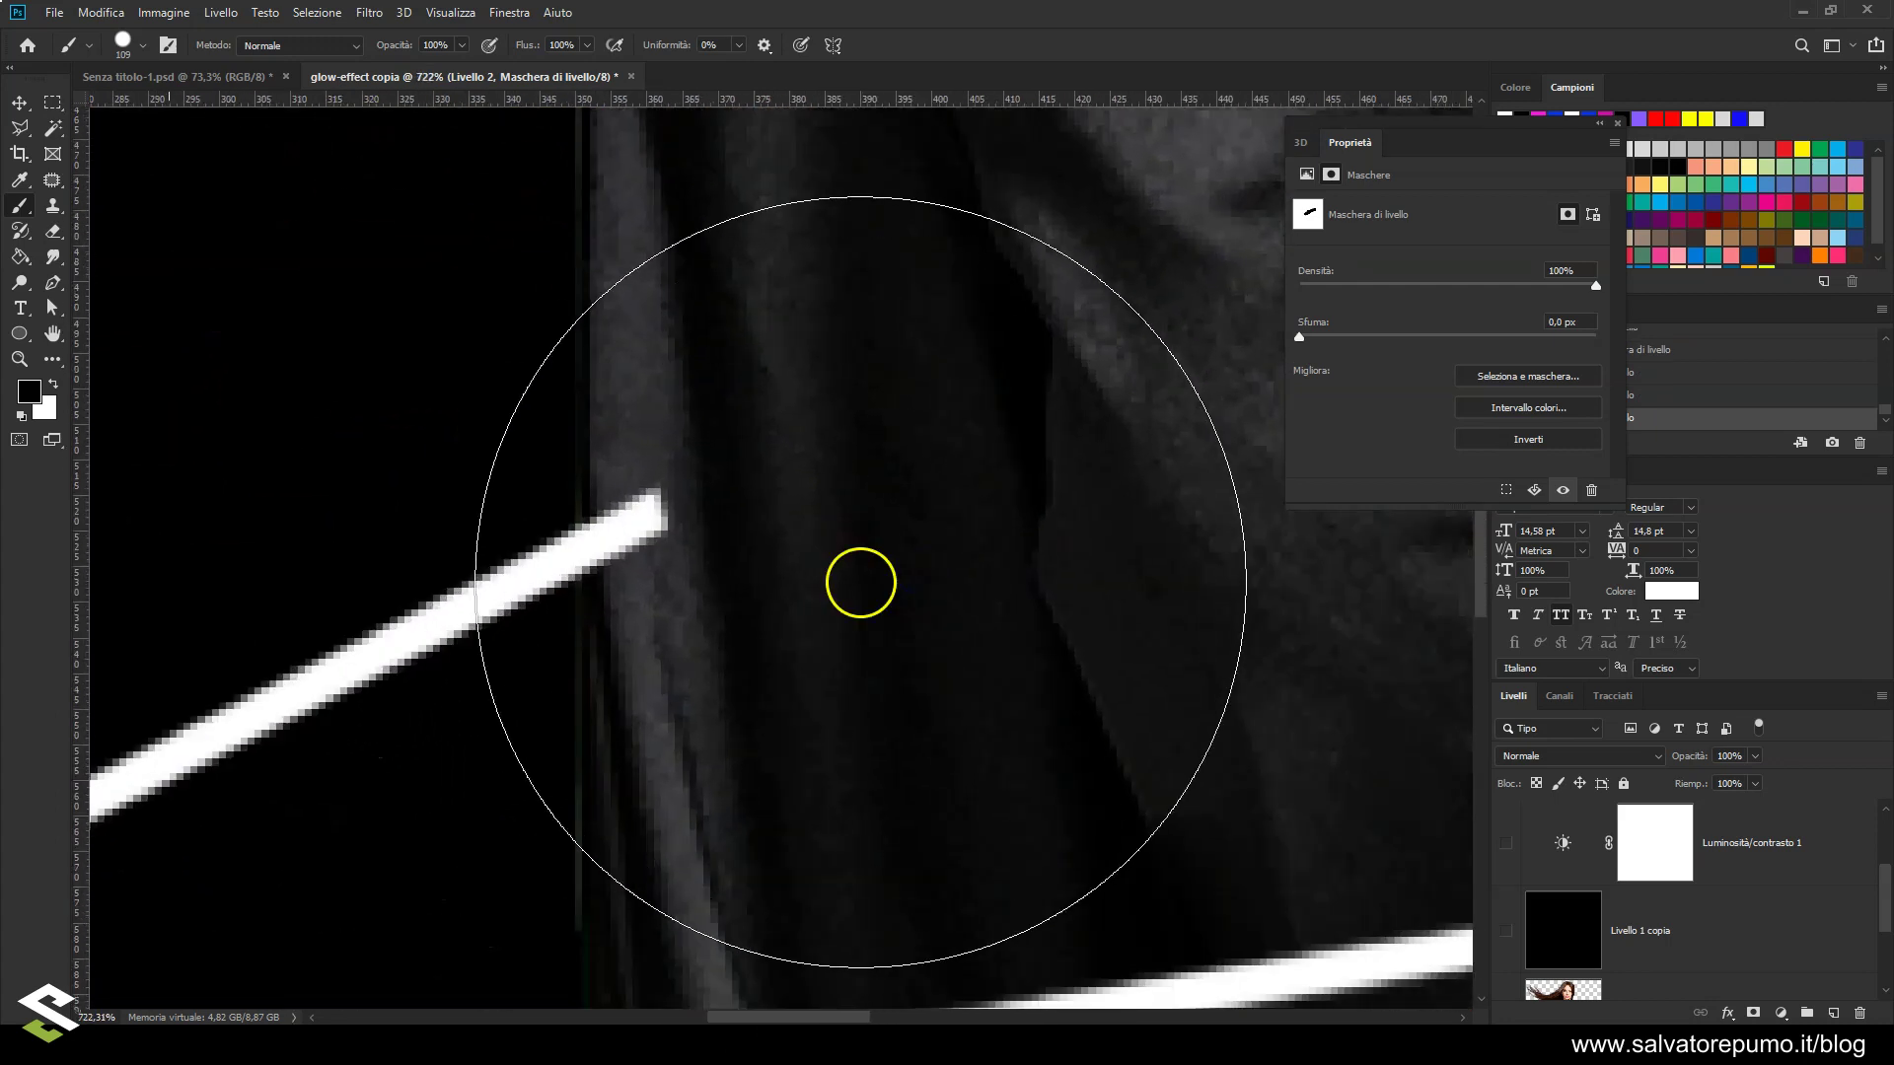
pyautogui.click(963, 553)
pyautogui.scroll(-3, 963, 548)
pyautogui.scroll(-2, 1019, 600)
pyautogui.scroll(-1, 1029, 589)
# Mask out the line where it crosses the hand and fingers
pyautogui.moveTo(1026, 592)
pyautogui.mouseDown()
pyautogui.moveTo(679, 646)
pyautogui.moveTo(540, 612)
pyautogui.mouseUp()
pyautogui.hotkey('ctrl', 'r')
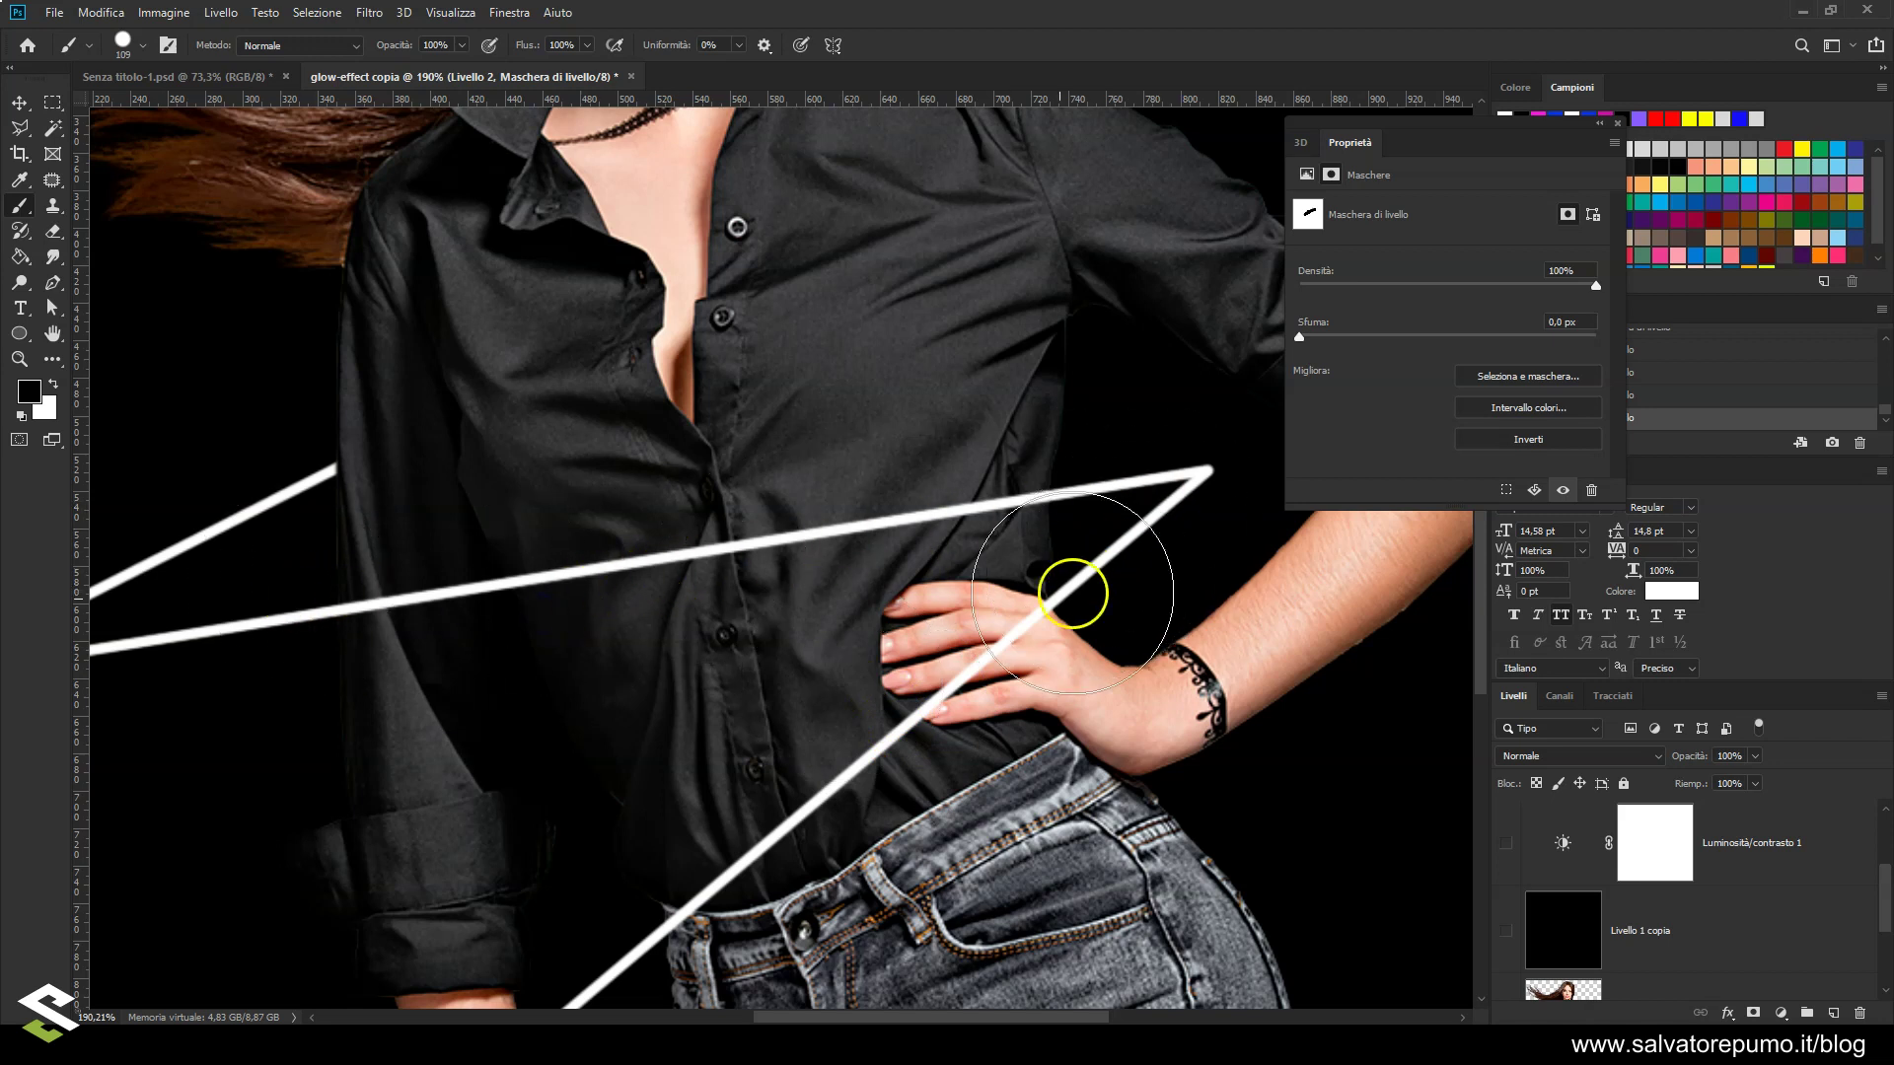
pyautogui.scroll(3, 951, 668)
pyautogui.scroll(2, 938, 664)
pyautogui.moveTo(998, 635); pyautogui.dragTo(704, 651)
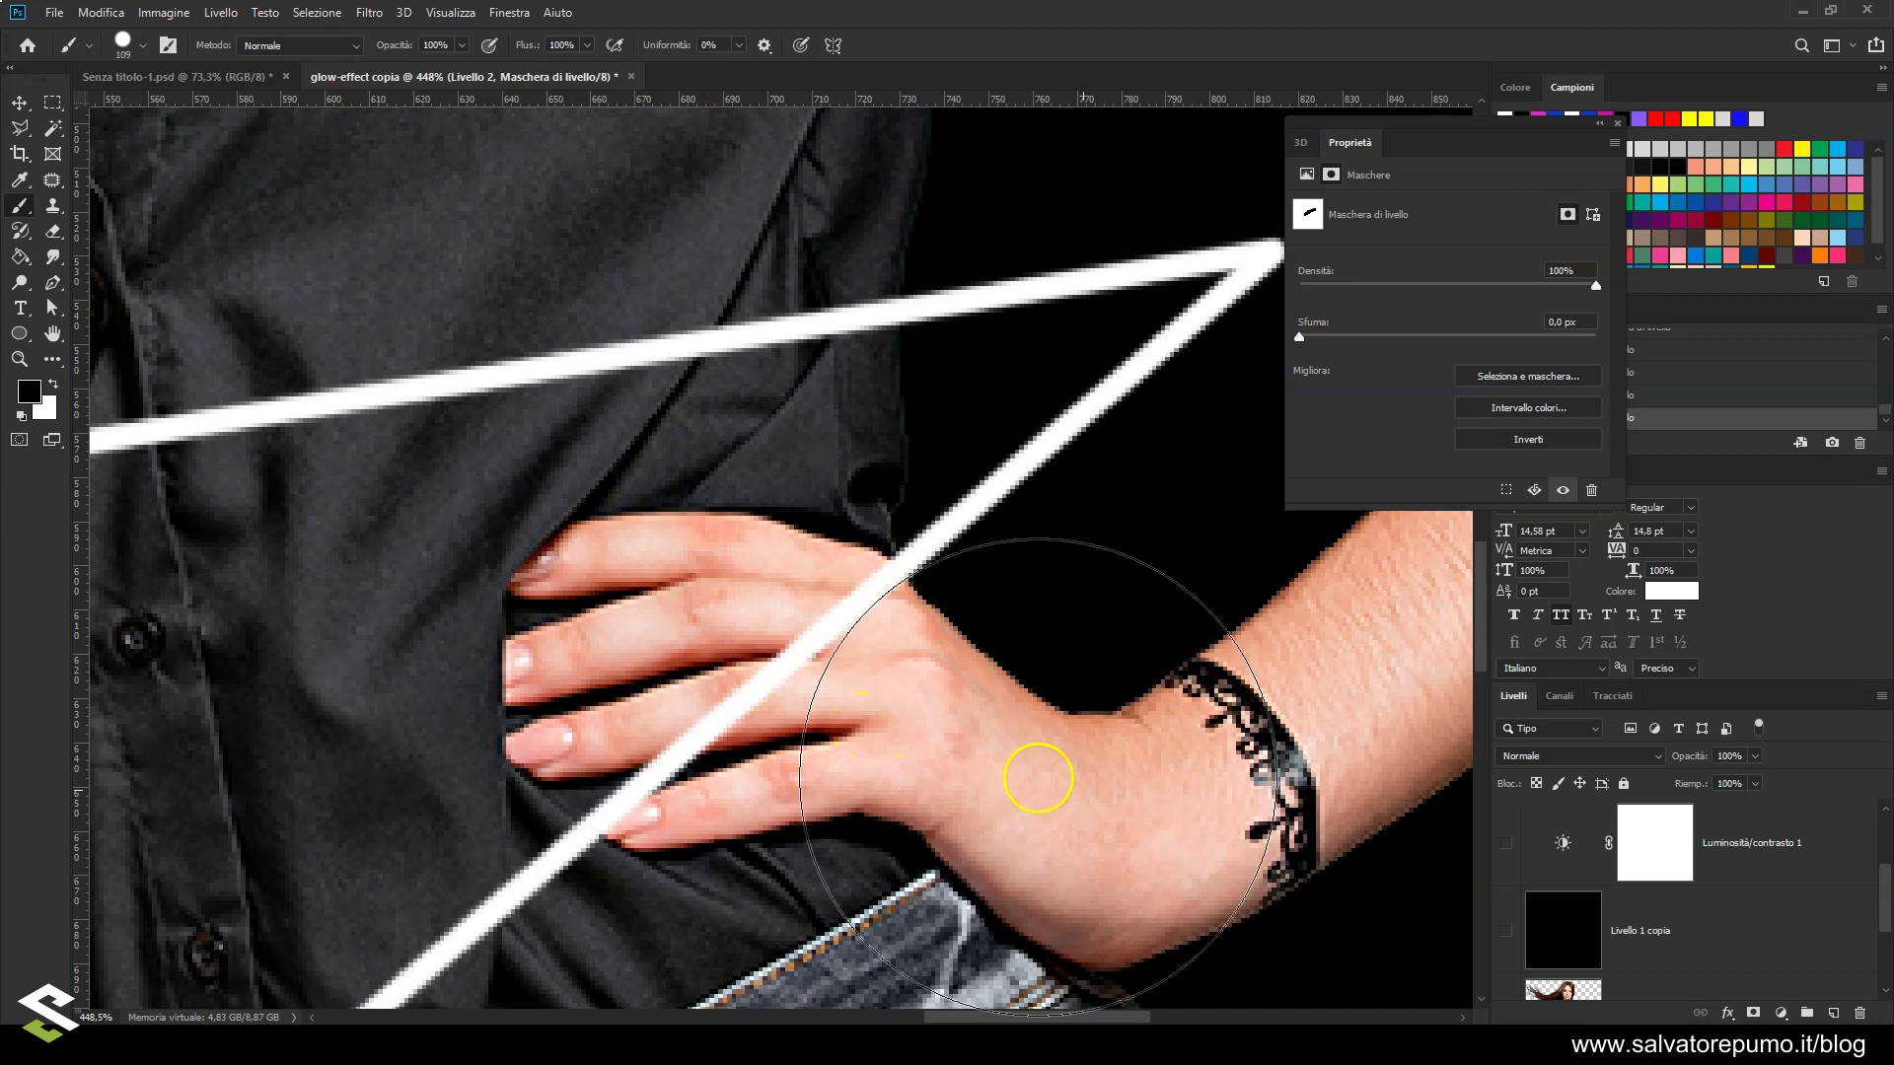
pyautogui.scroll(2, 1722, 887)
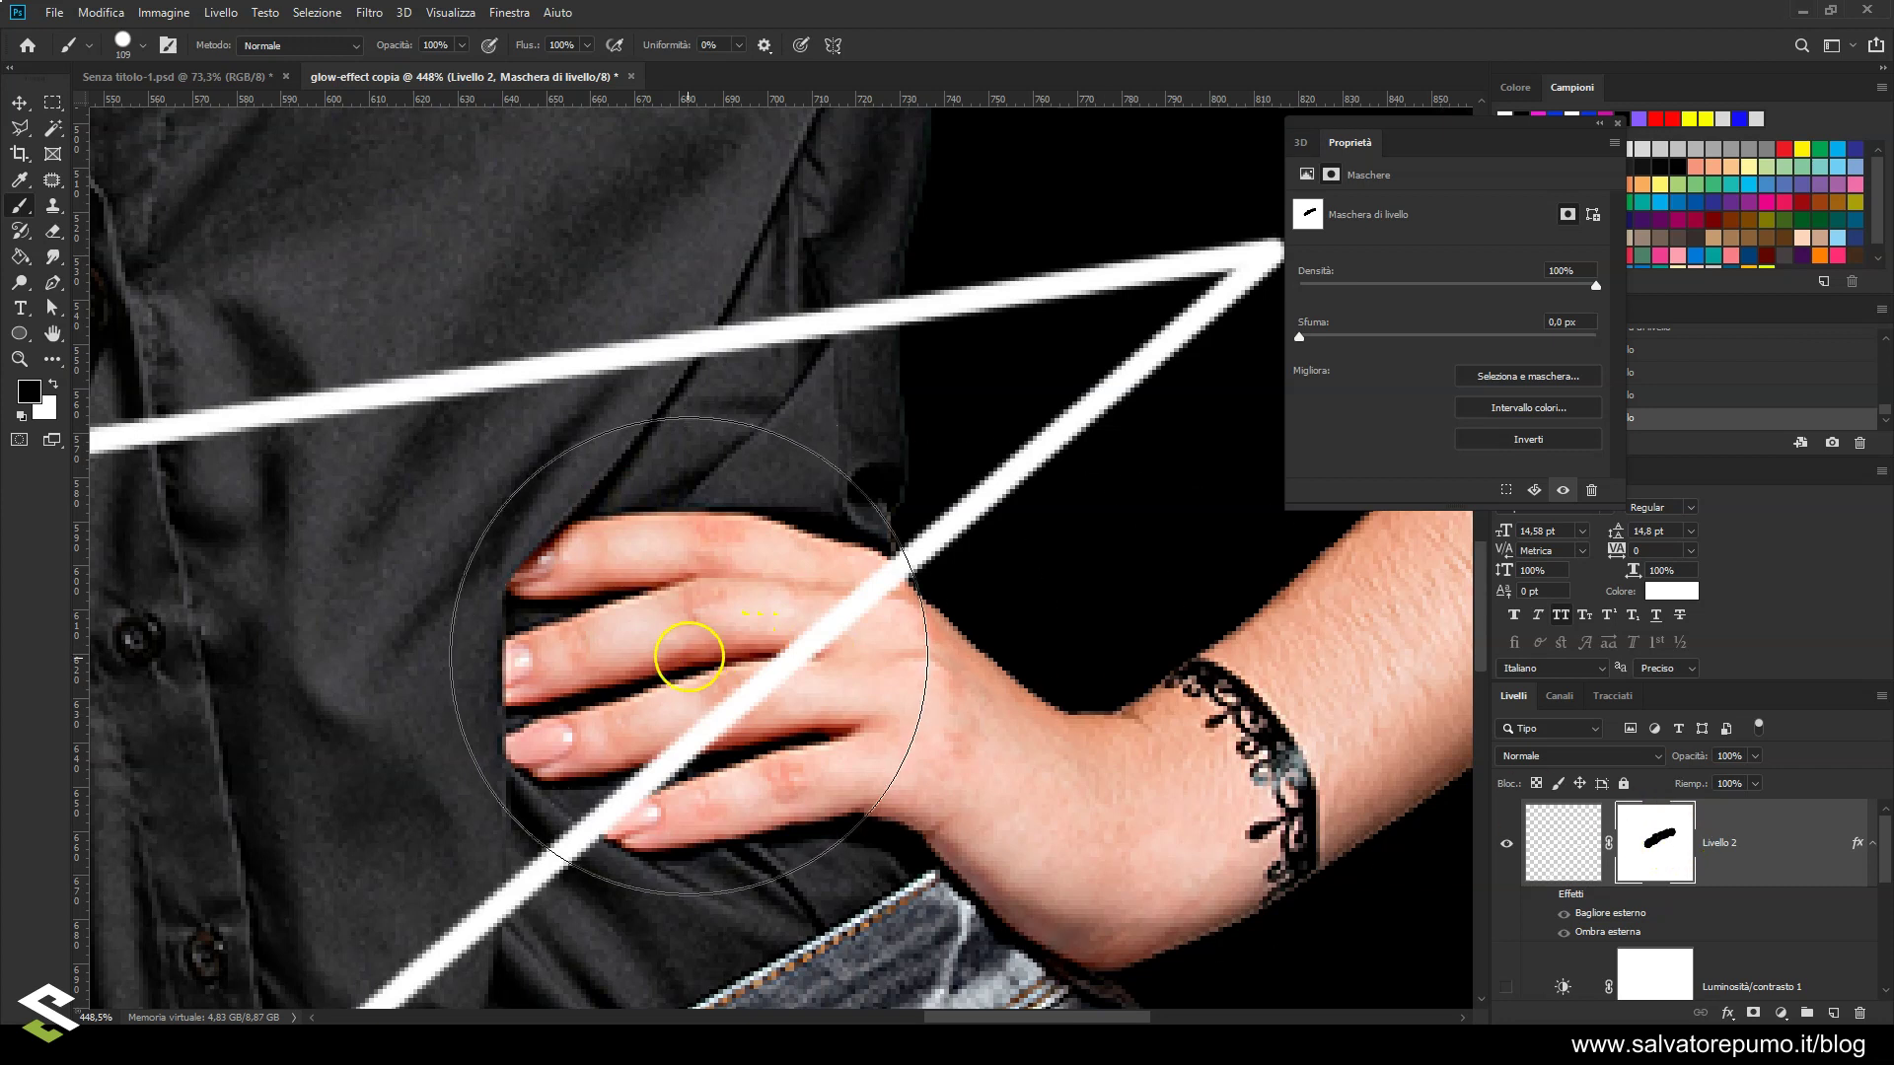
pyautogui.scroll(2, 681, 671)
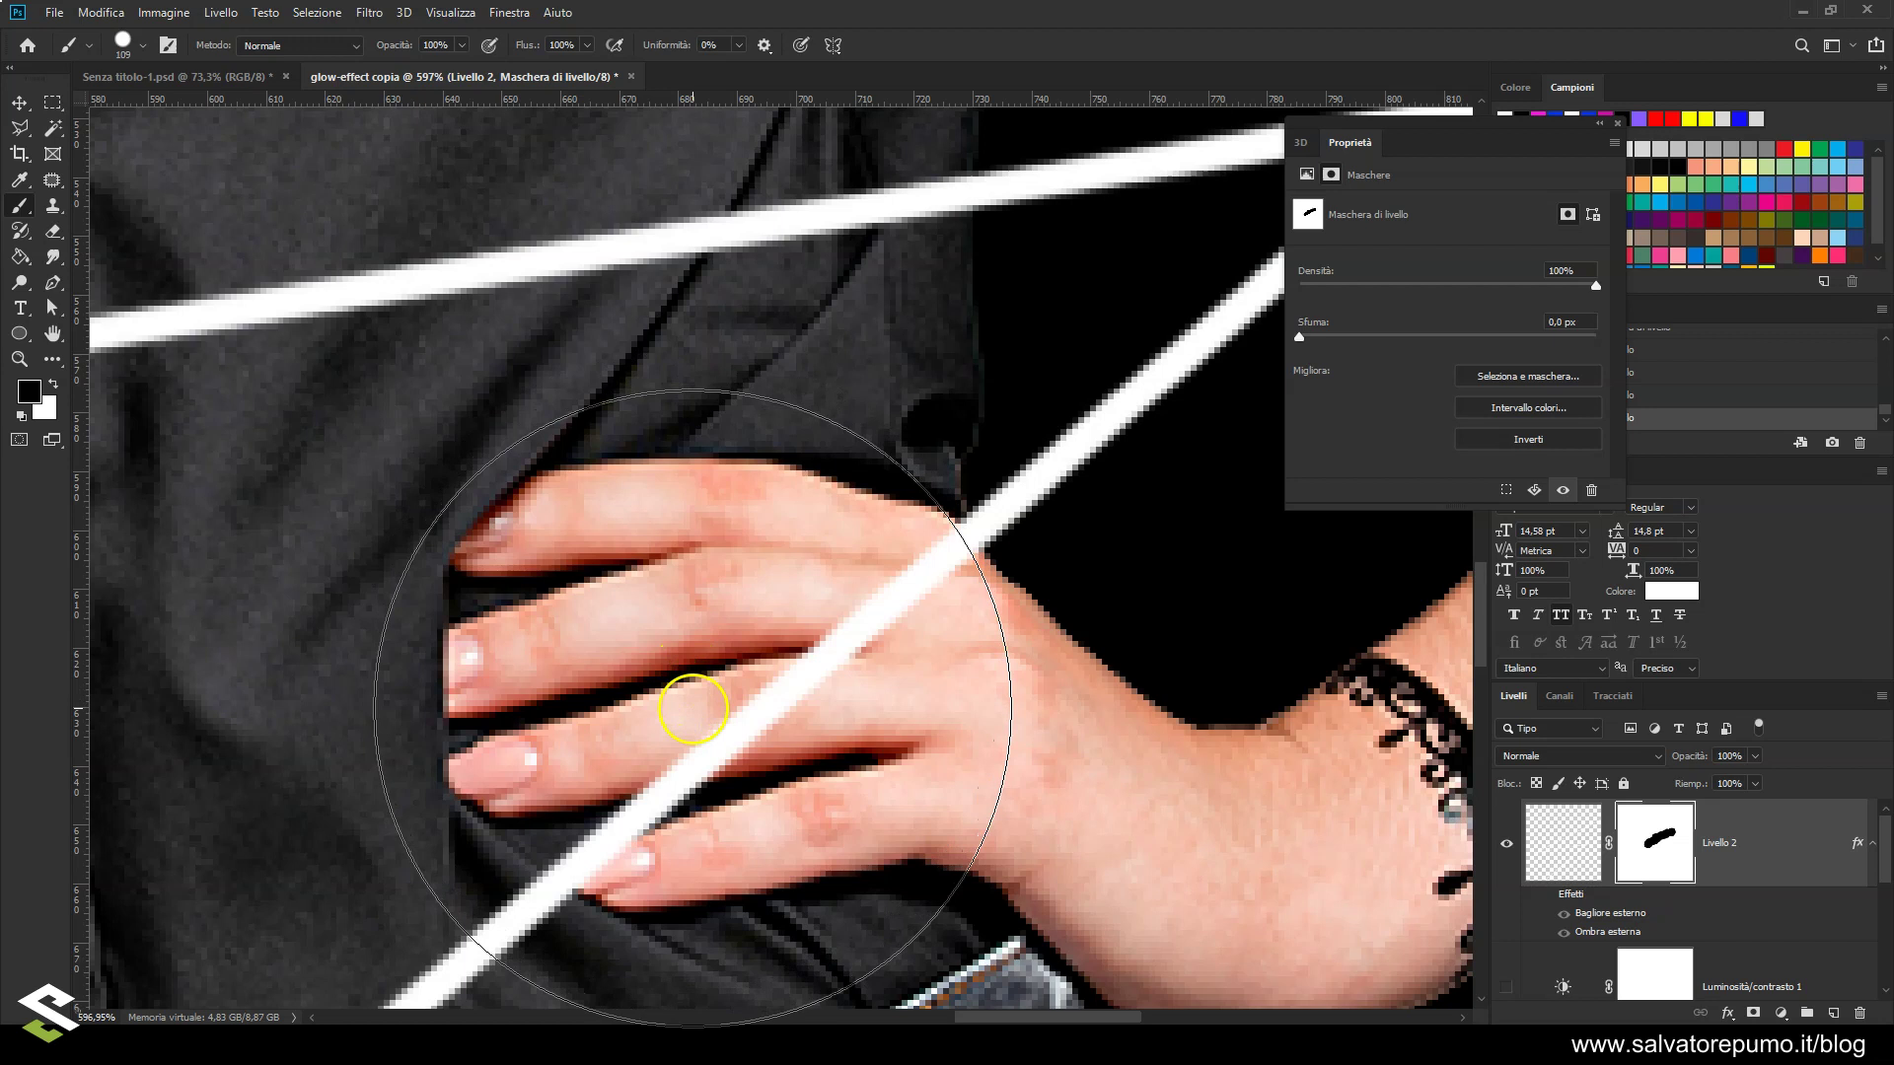
pyautogui.hotkey('ctrl', 'z')
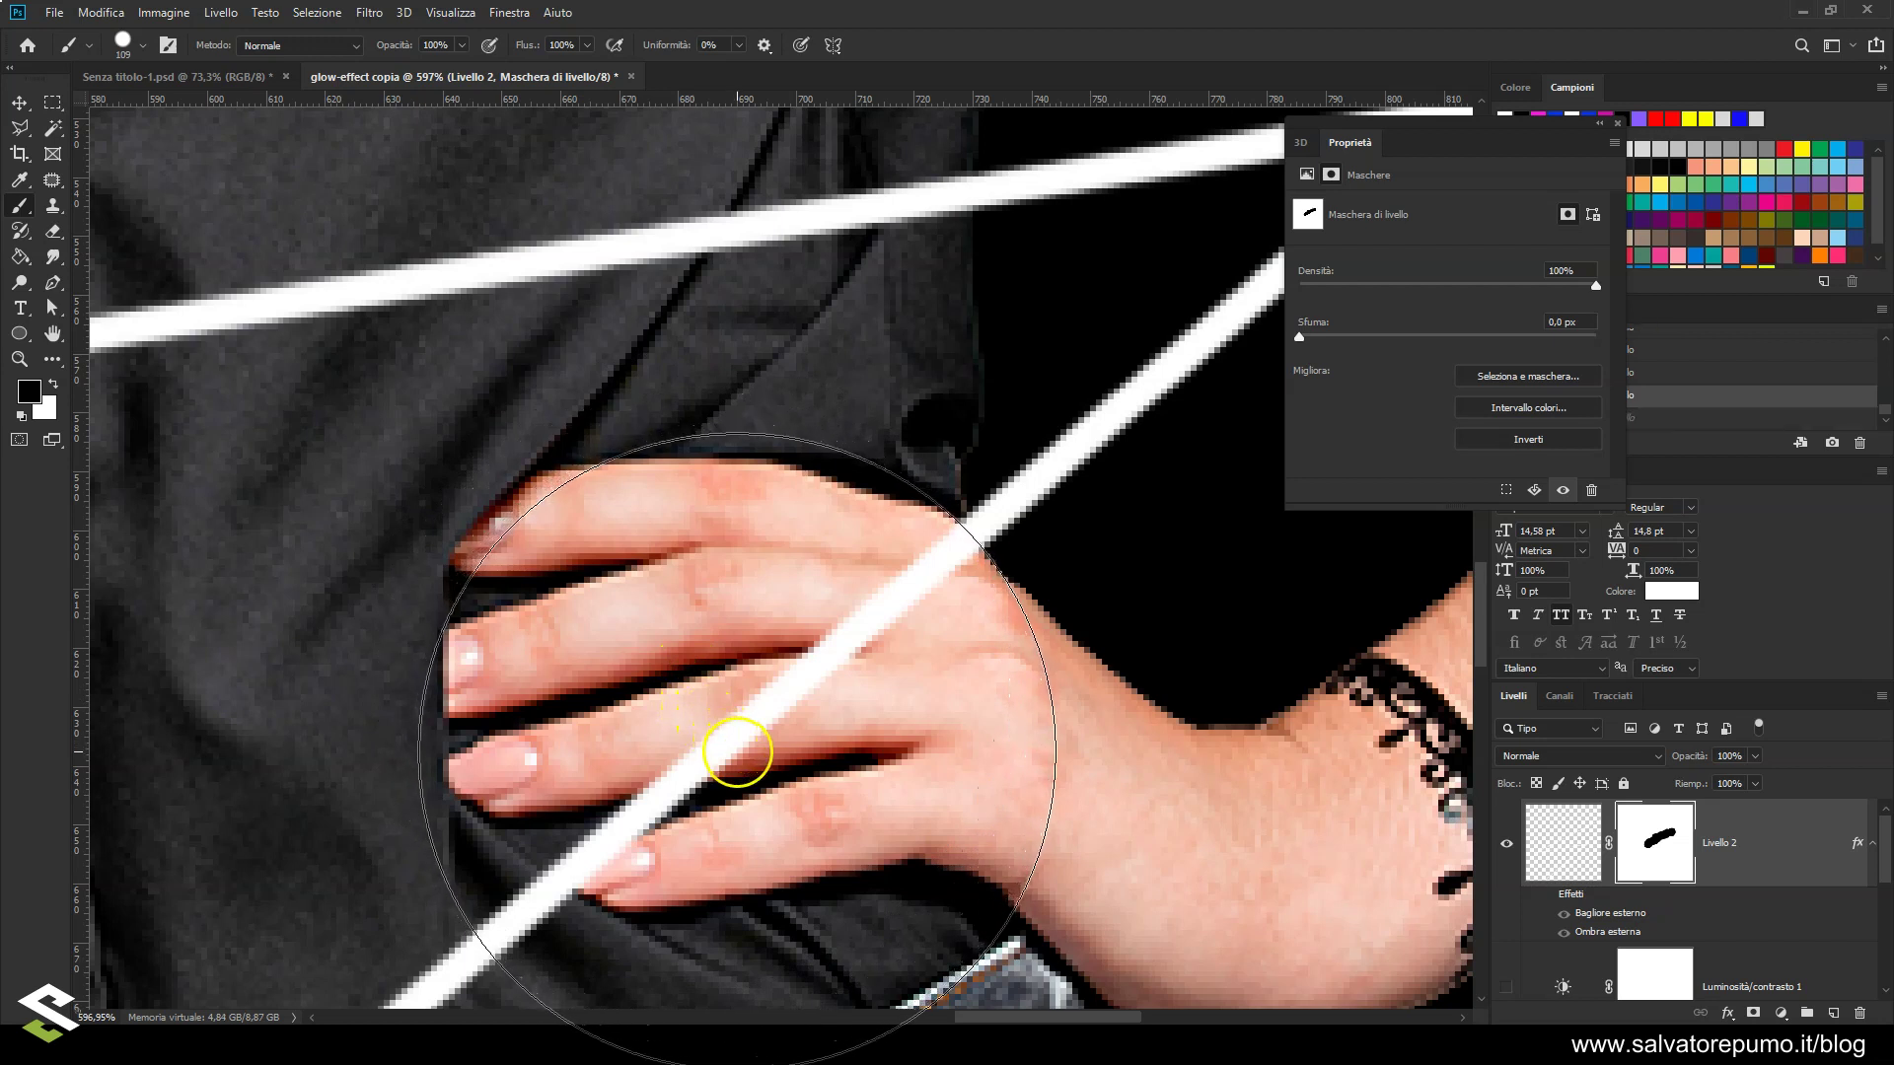
pyautogui.click(737, 752)
# Hide the line's end above the waistband, shrinking the brush to about 33 px
pyautogui.moveTo(541, 804); pyautogui.dragTo(816, 562)
pyautogui.moveTo(591, 684)
pyautogui.mouseDown()
pyautogui.moveTo(767, 498)
pyautogui.moveTo(646, 633)
pyautogui.moveTo(922, 287)
pyautogui.mouseUp()
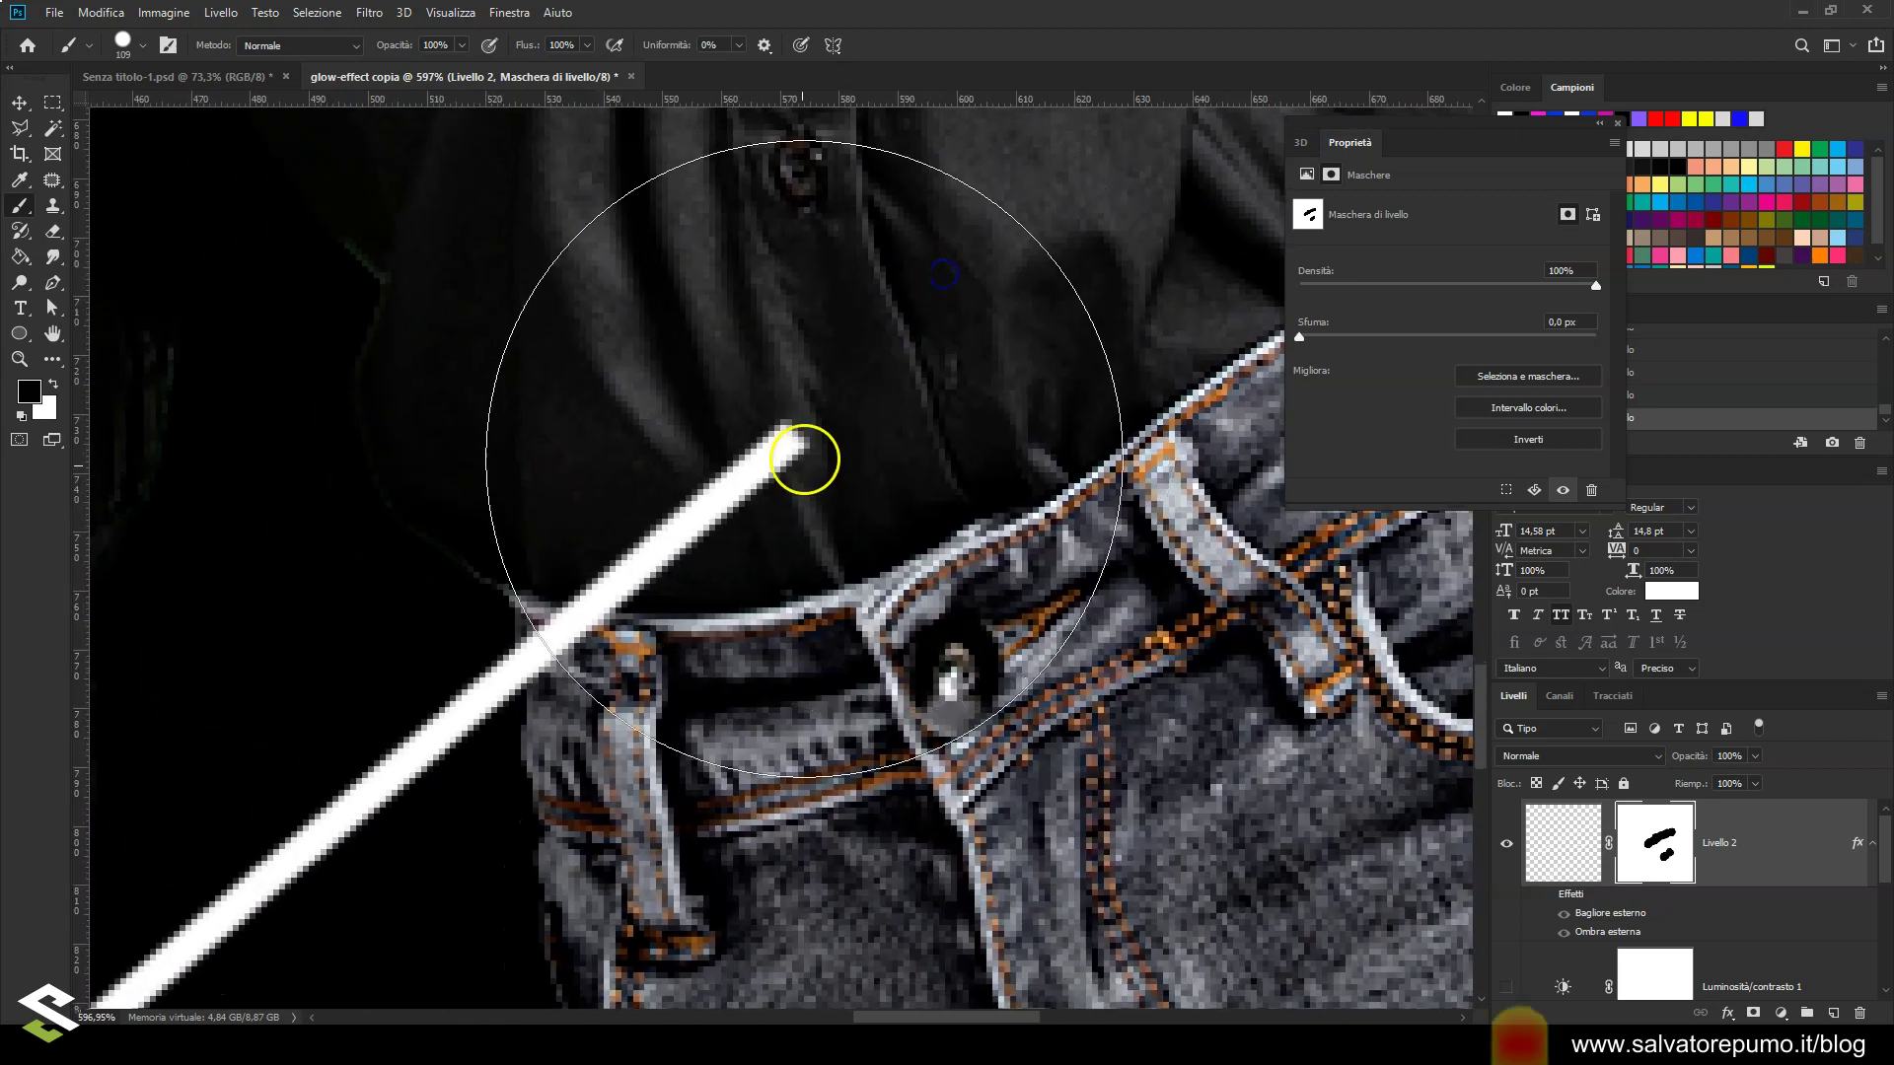
pyautogui.click(828, 597)
pyautogui.moveTo(823, 657)
pyautogui.mouseDown()
pyautogui.moveTo(659, 671)
pyautogui.moveTo(549, 592)
pyautogui.mouseUp()
pyautogui.scroll(3, 581, 598)
pyautogui.moveTo(727, 621)
pyautogui.mouseDown()
pyautogui.moveTo(748, 625)
pyautogui.moveTo(634, 668)
pyautogui.moveTo(640, 710)
pyautogui.mouseUp()
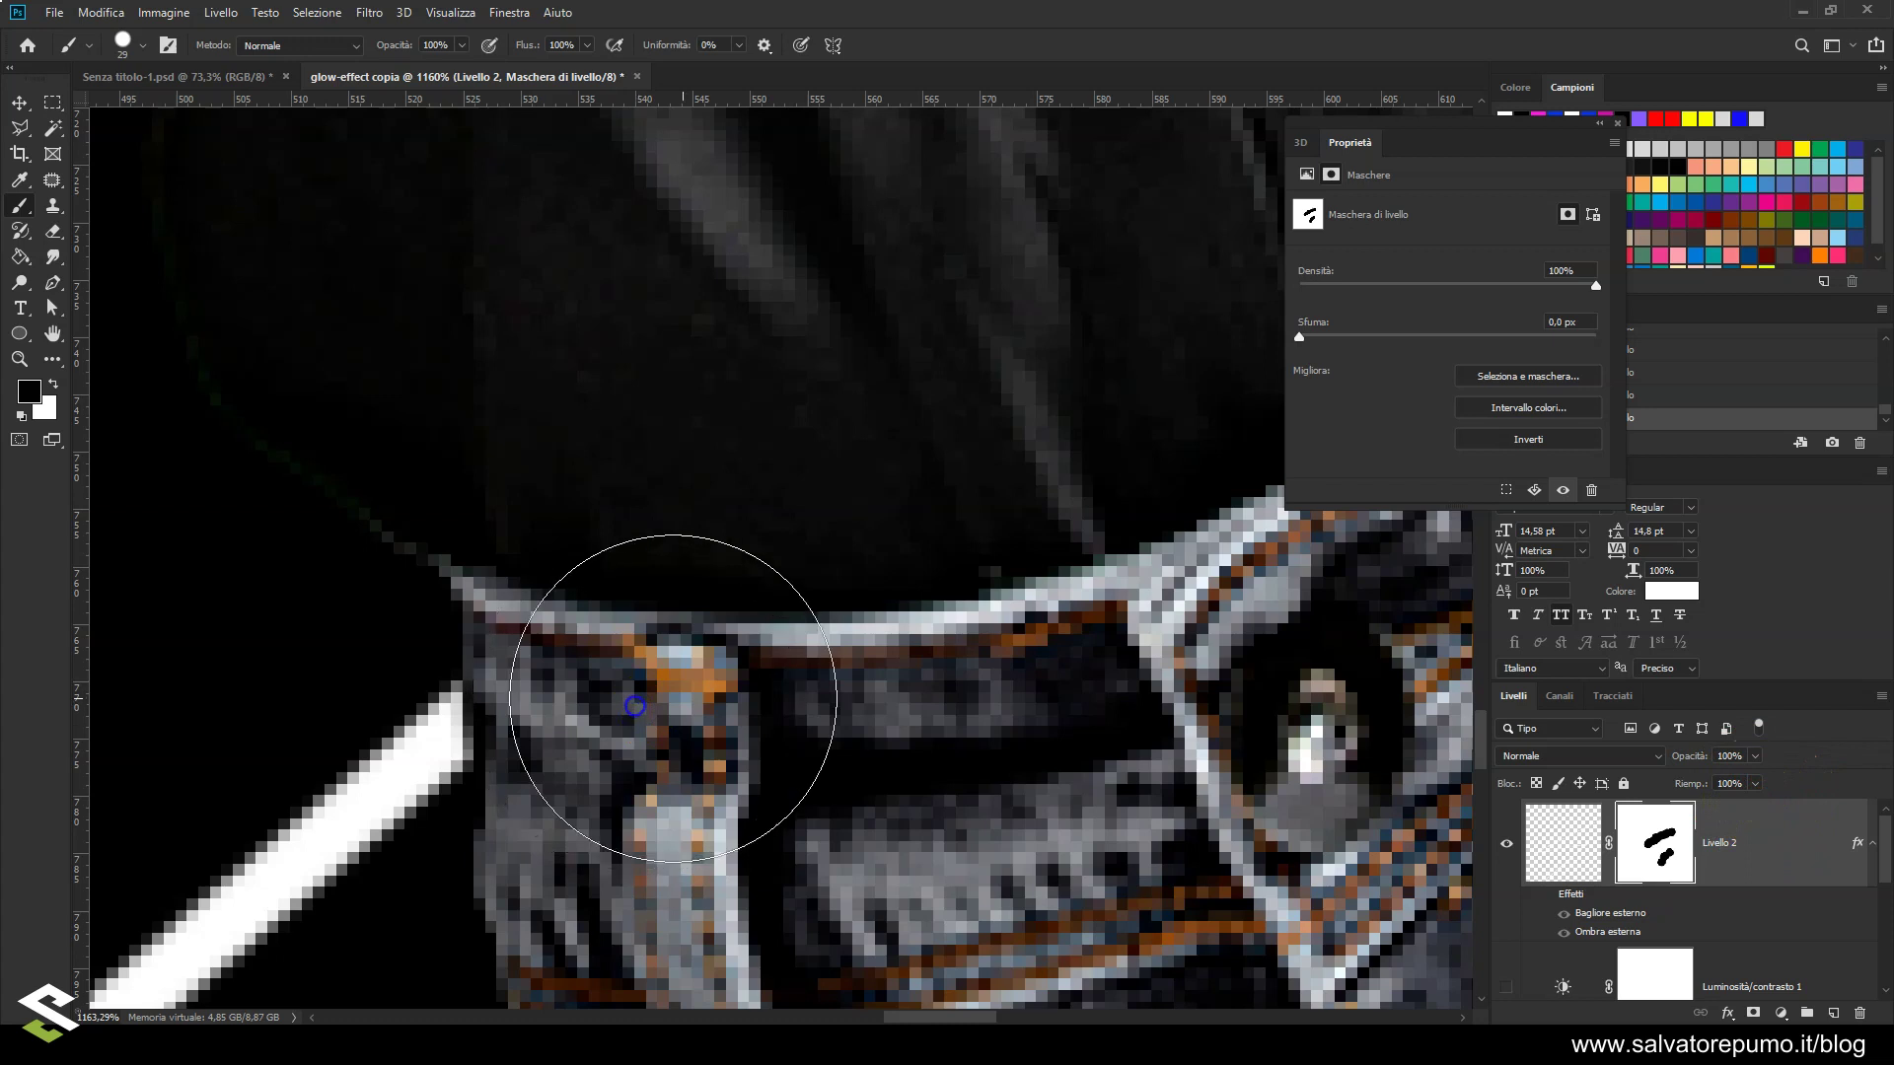
pyautogui.scroll(-2, 773, 671)
pyautogui.scroll(-2, 773, 670)
pyautogui.scroll(-1, 816, 664)
# Mask the zigzag where it crosses the arm
pyautogui.moveTo(824, 664)
pyautogui.mouseDown()
pyautogui.moveTo(643, 507)
pyautogui.moveTo(689, 399)
pyautogui.mouseUp()
pyautogui.scroll(-1, 718, 444)
pyautogui.scroll(-1, 715, 454)
pyautogui.scroll(-1, 715, 458)
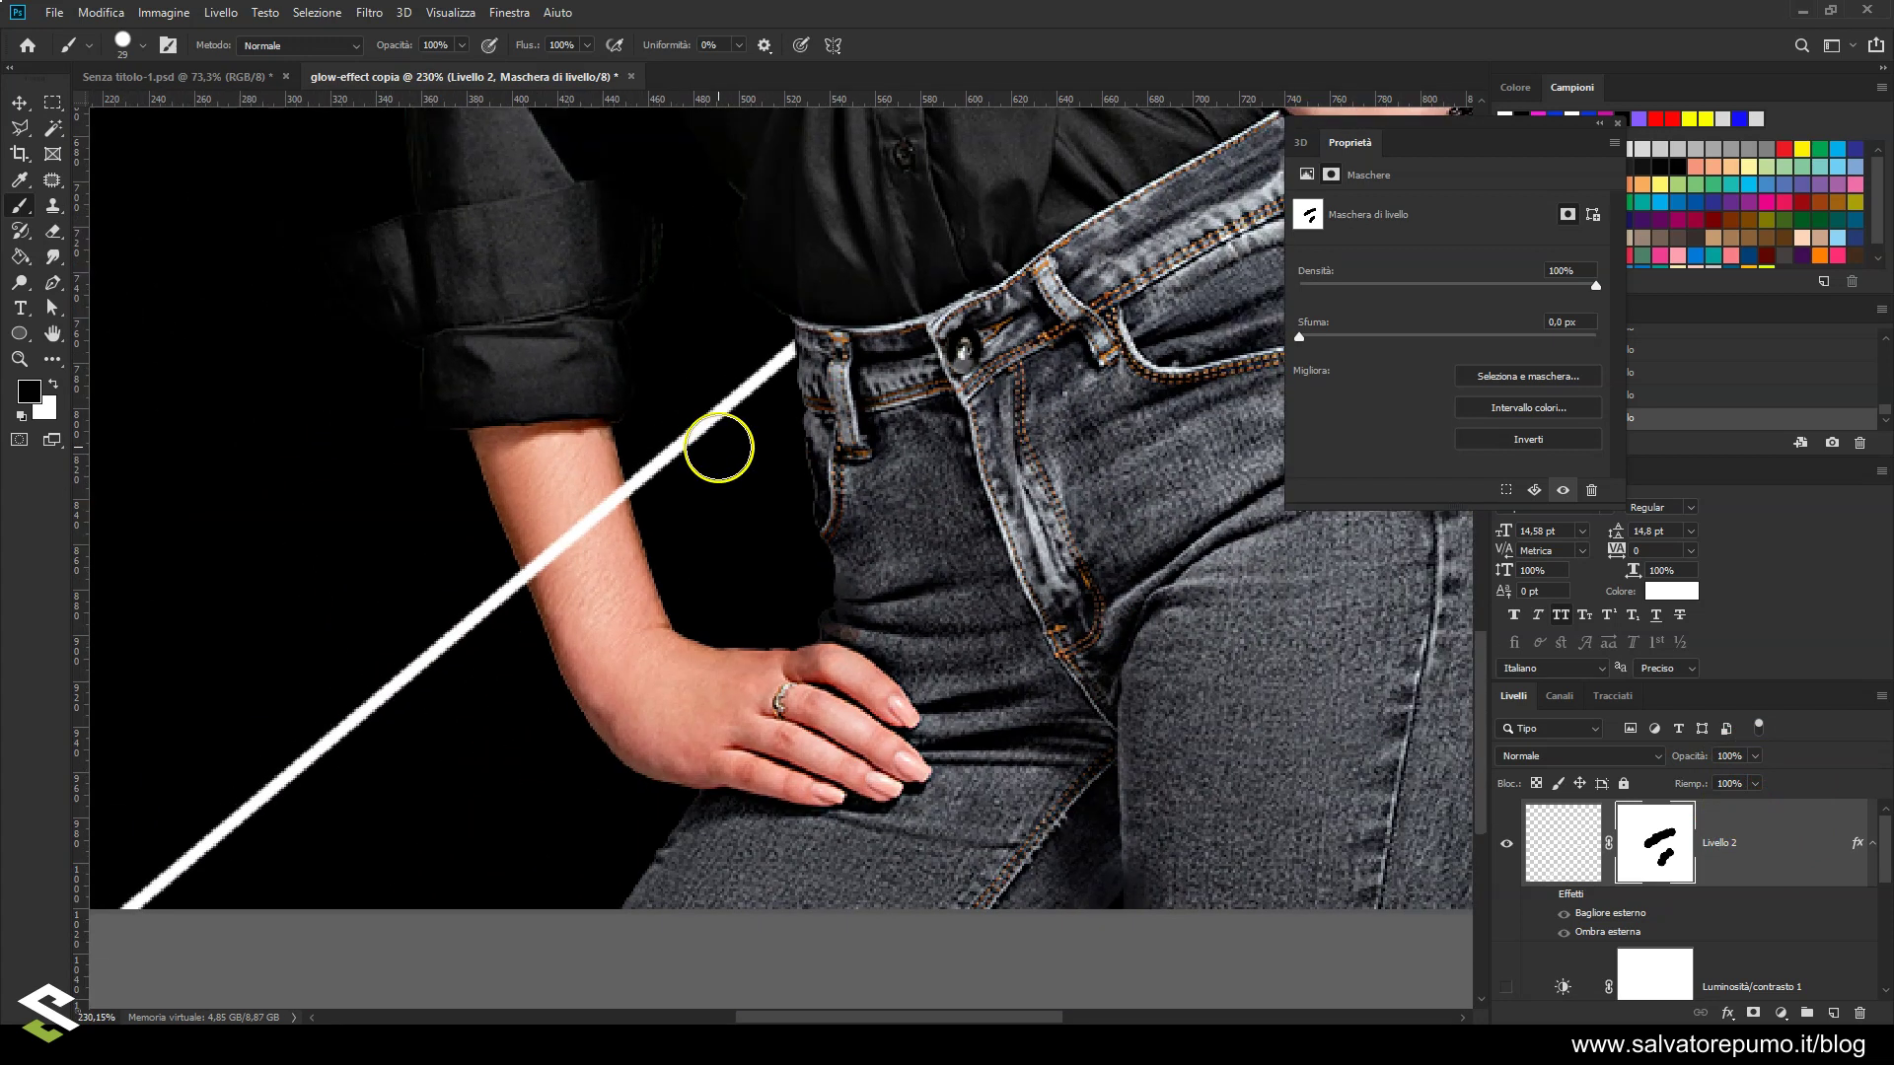
pyautogui.scroll(-1, 714, 462)
pyautogui.scroll(-1, 715, 462)
pyautogui.scroll(-2, 549, 507)
pyautogui.scroll(-1, 579, 507)
pyautogui.scroll(1, 571, 499)
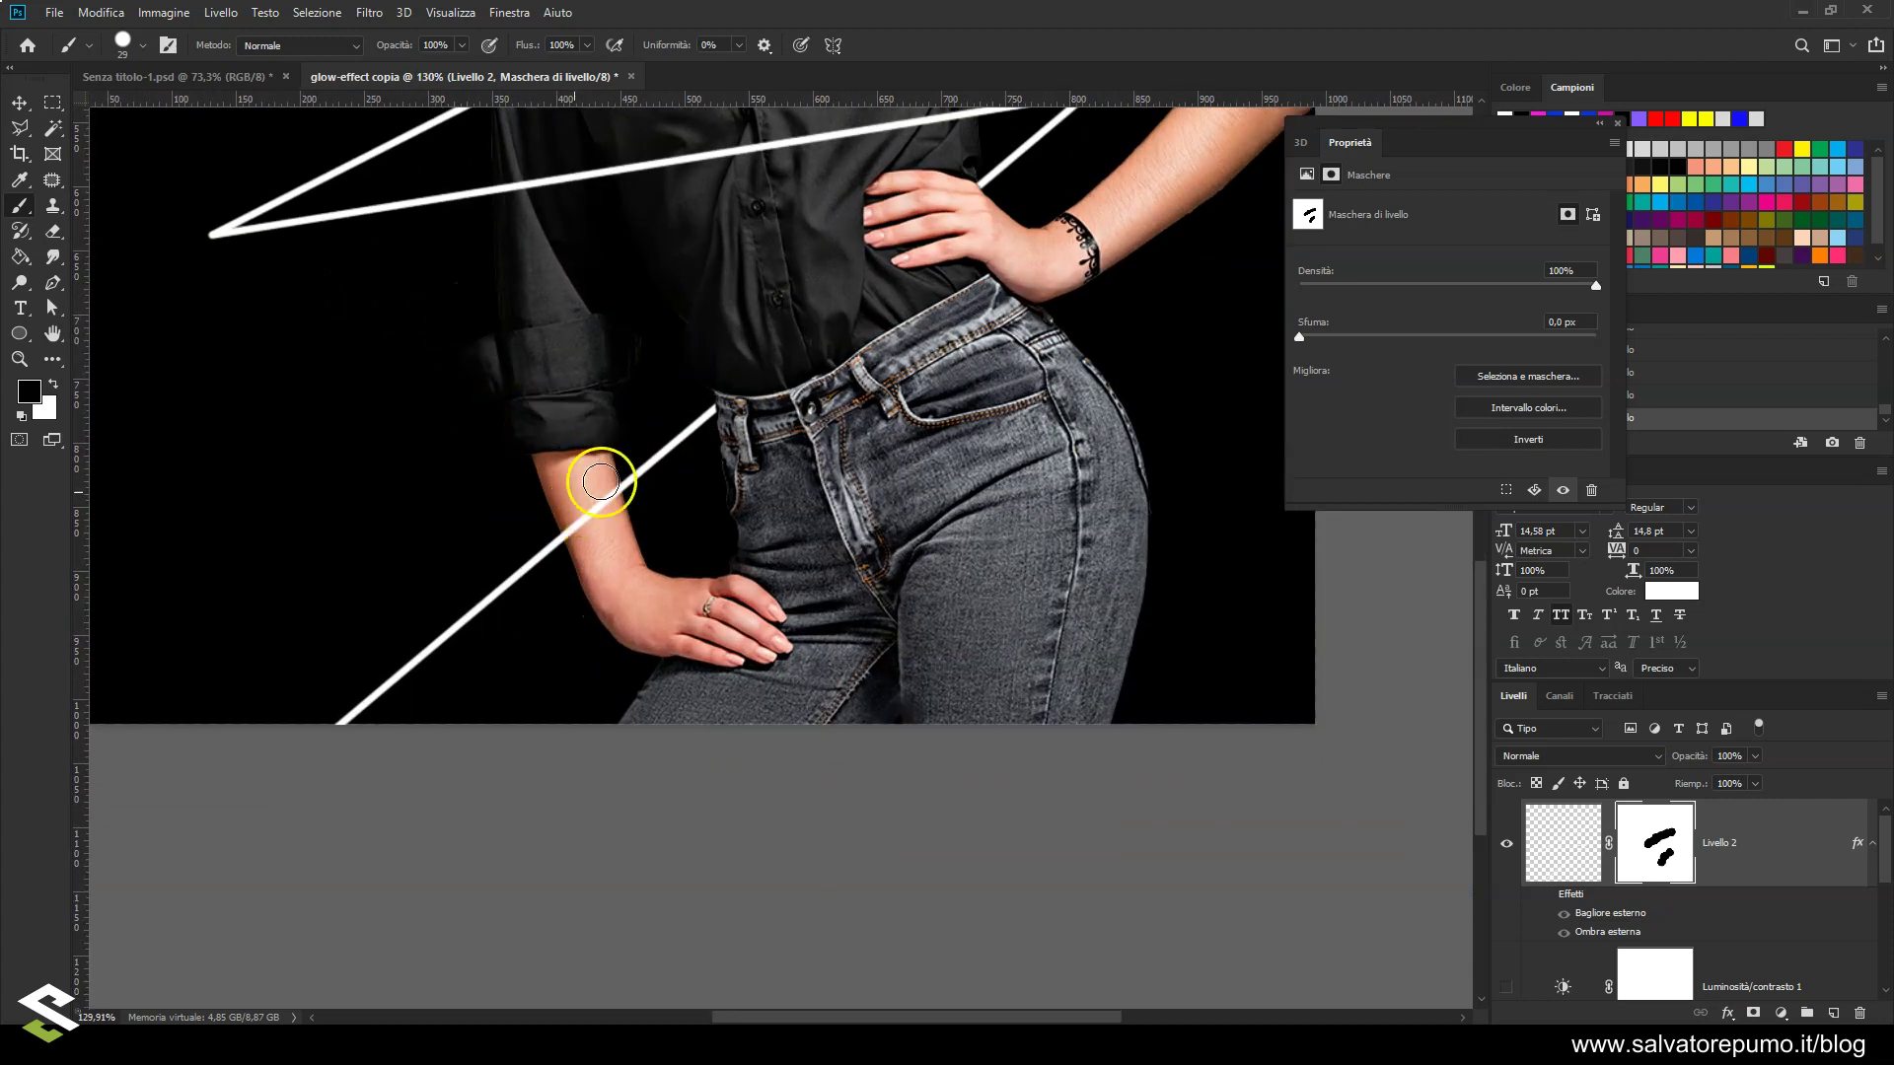
pyautogui.scroll(-1, 592, 454)
pyautogui.scroll(2, 580, 427)
pyautogui.scroll(2, 584, 434)
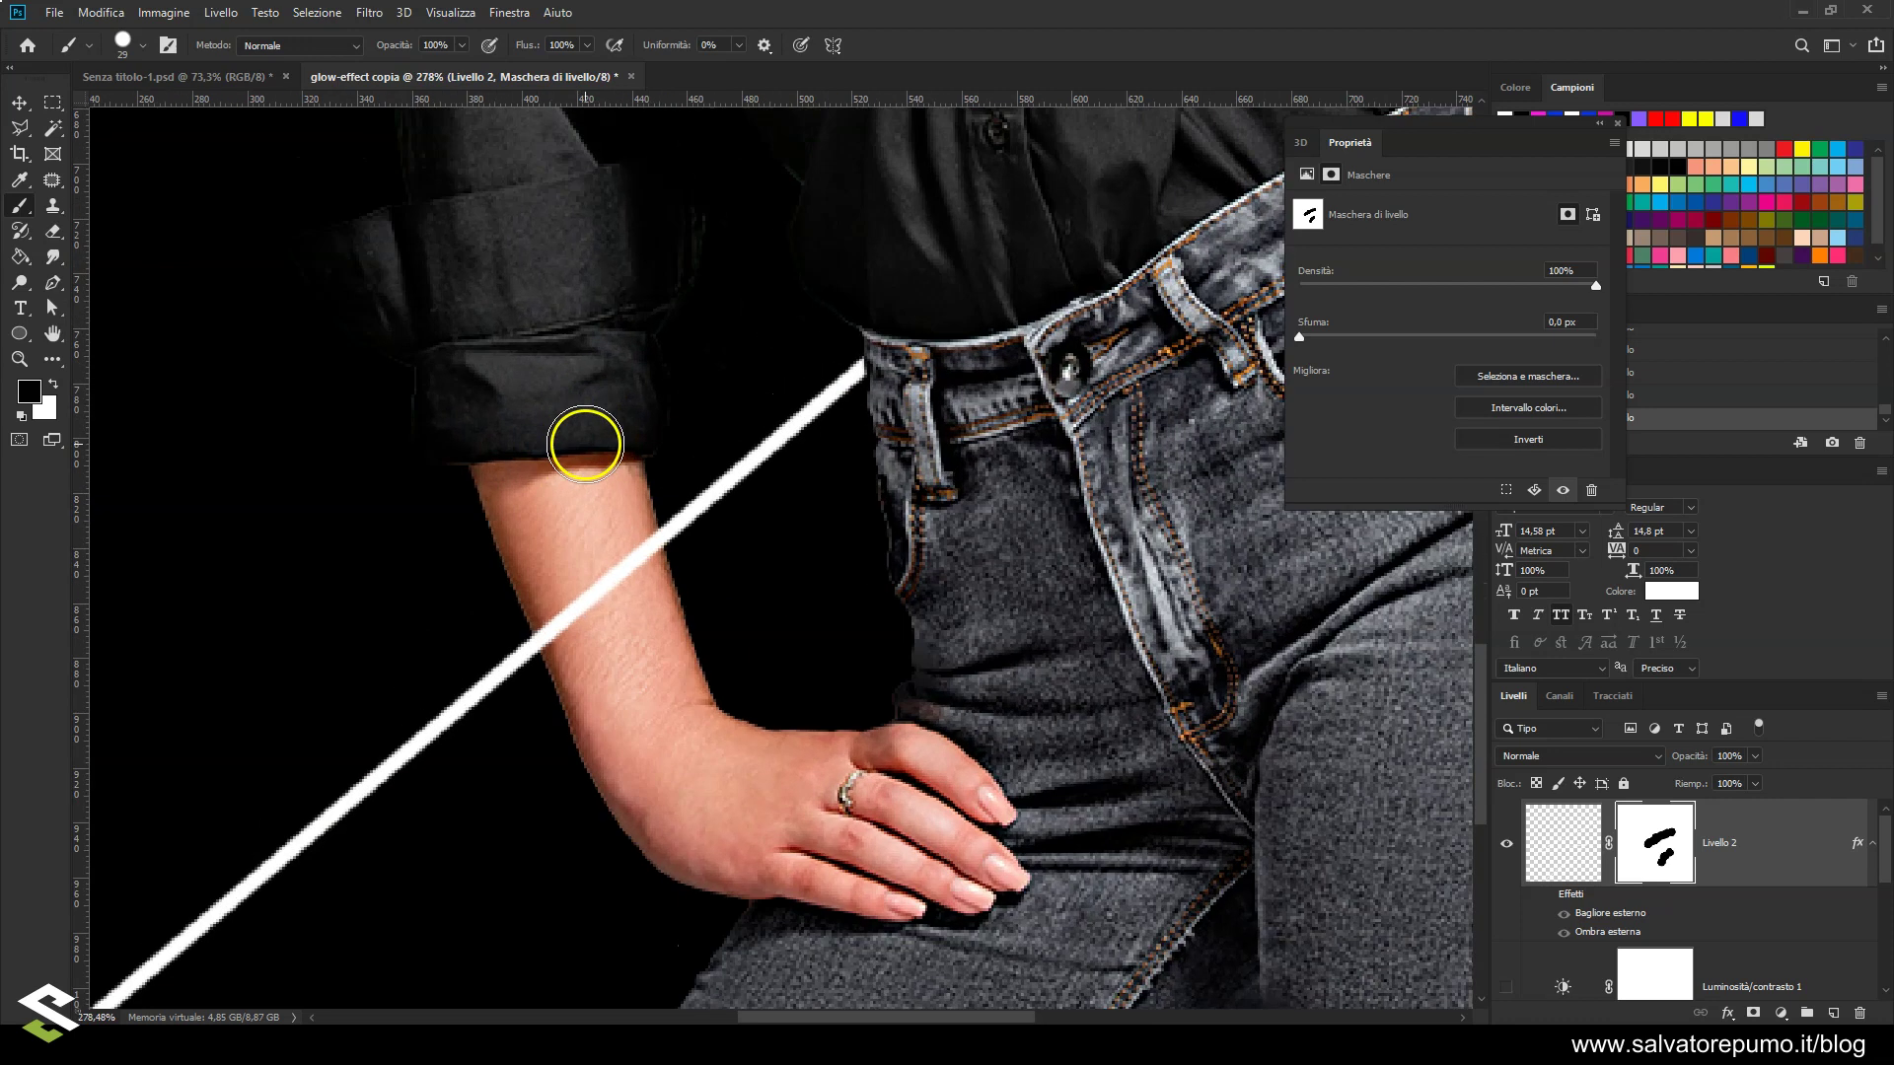
pyautogui.scroll(2, 589, 449)
pyautogui.scroll(1, 588, 454)
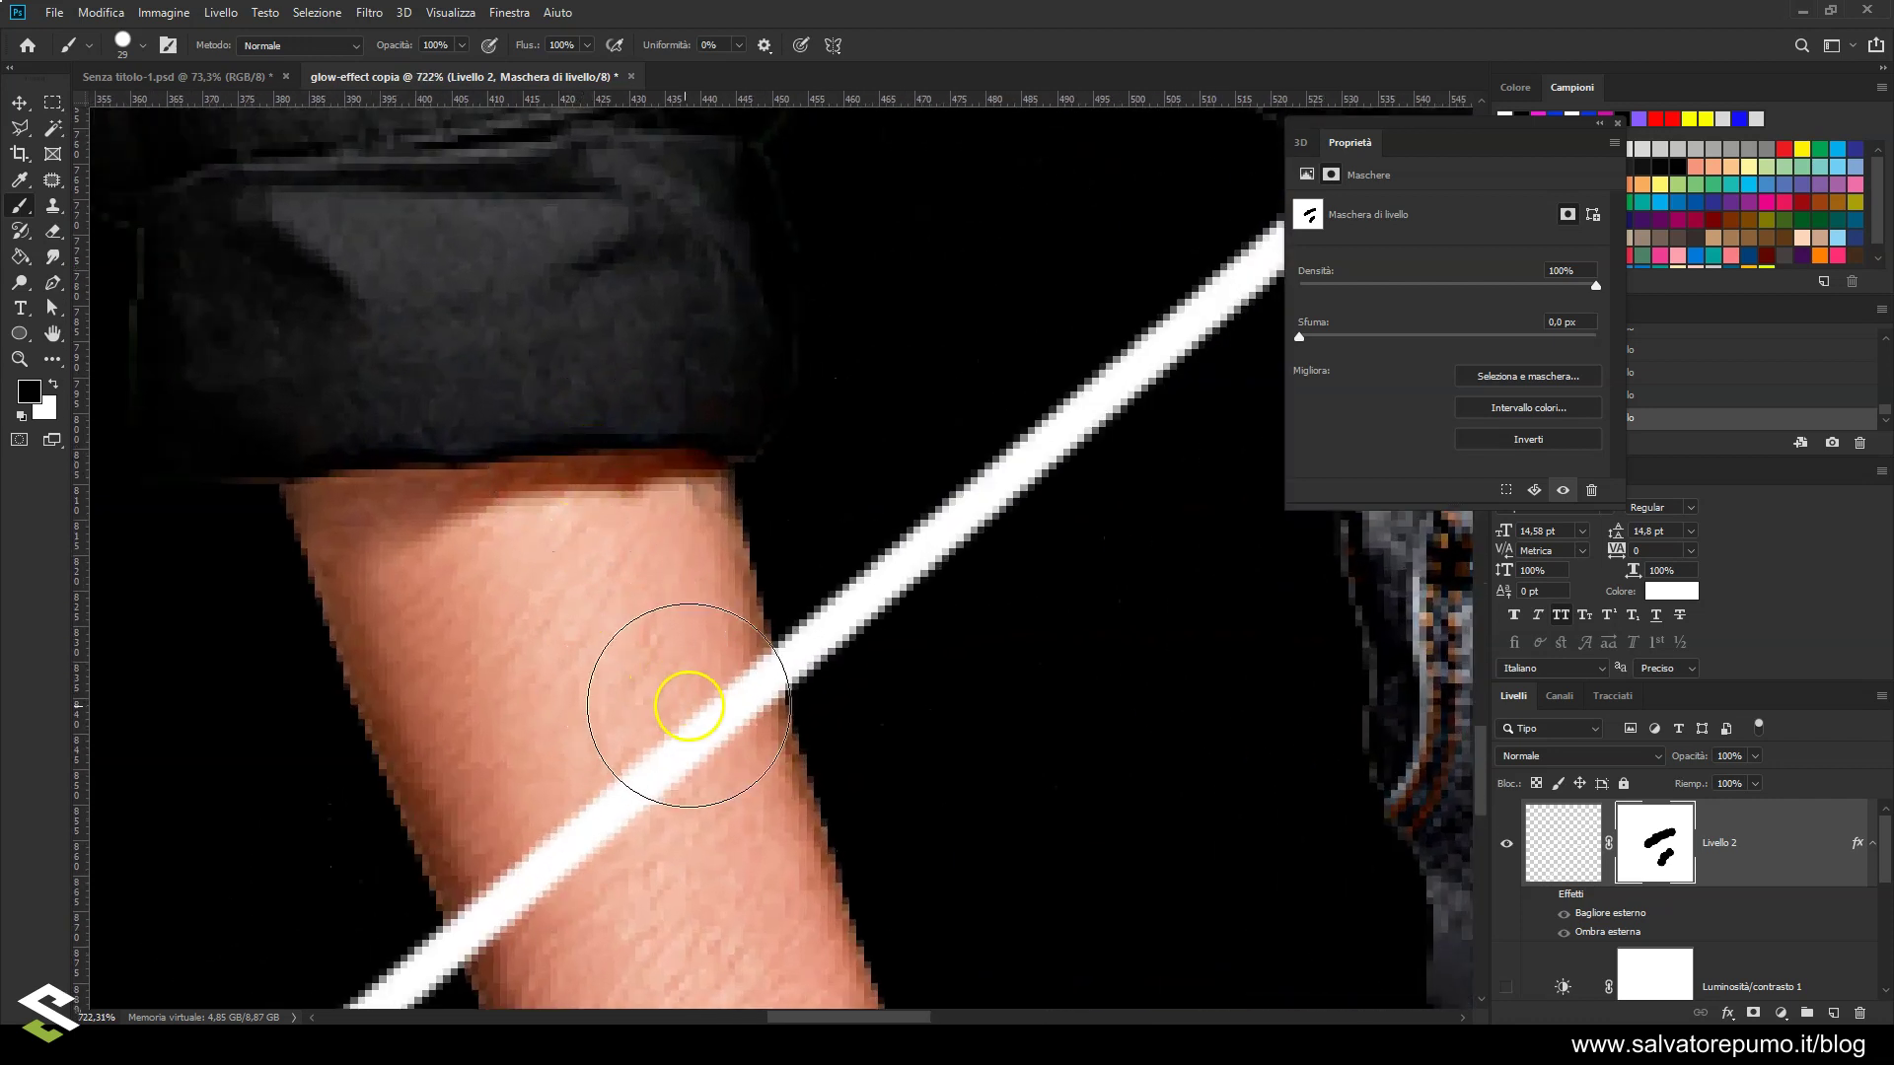
pyautogui.click(678, 706)
pyautogui.click(604, 752)
# Trim the remaining line tips along the arm's edge
pyautogui.scroll(2, 663, 697)
pyautogui.moveTo(721, 423); pyautogui.dragTo(605, 592)
pyautogui.click(562, 676)
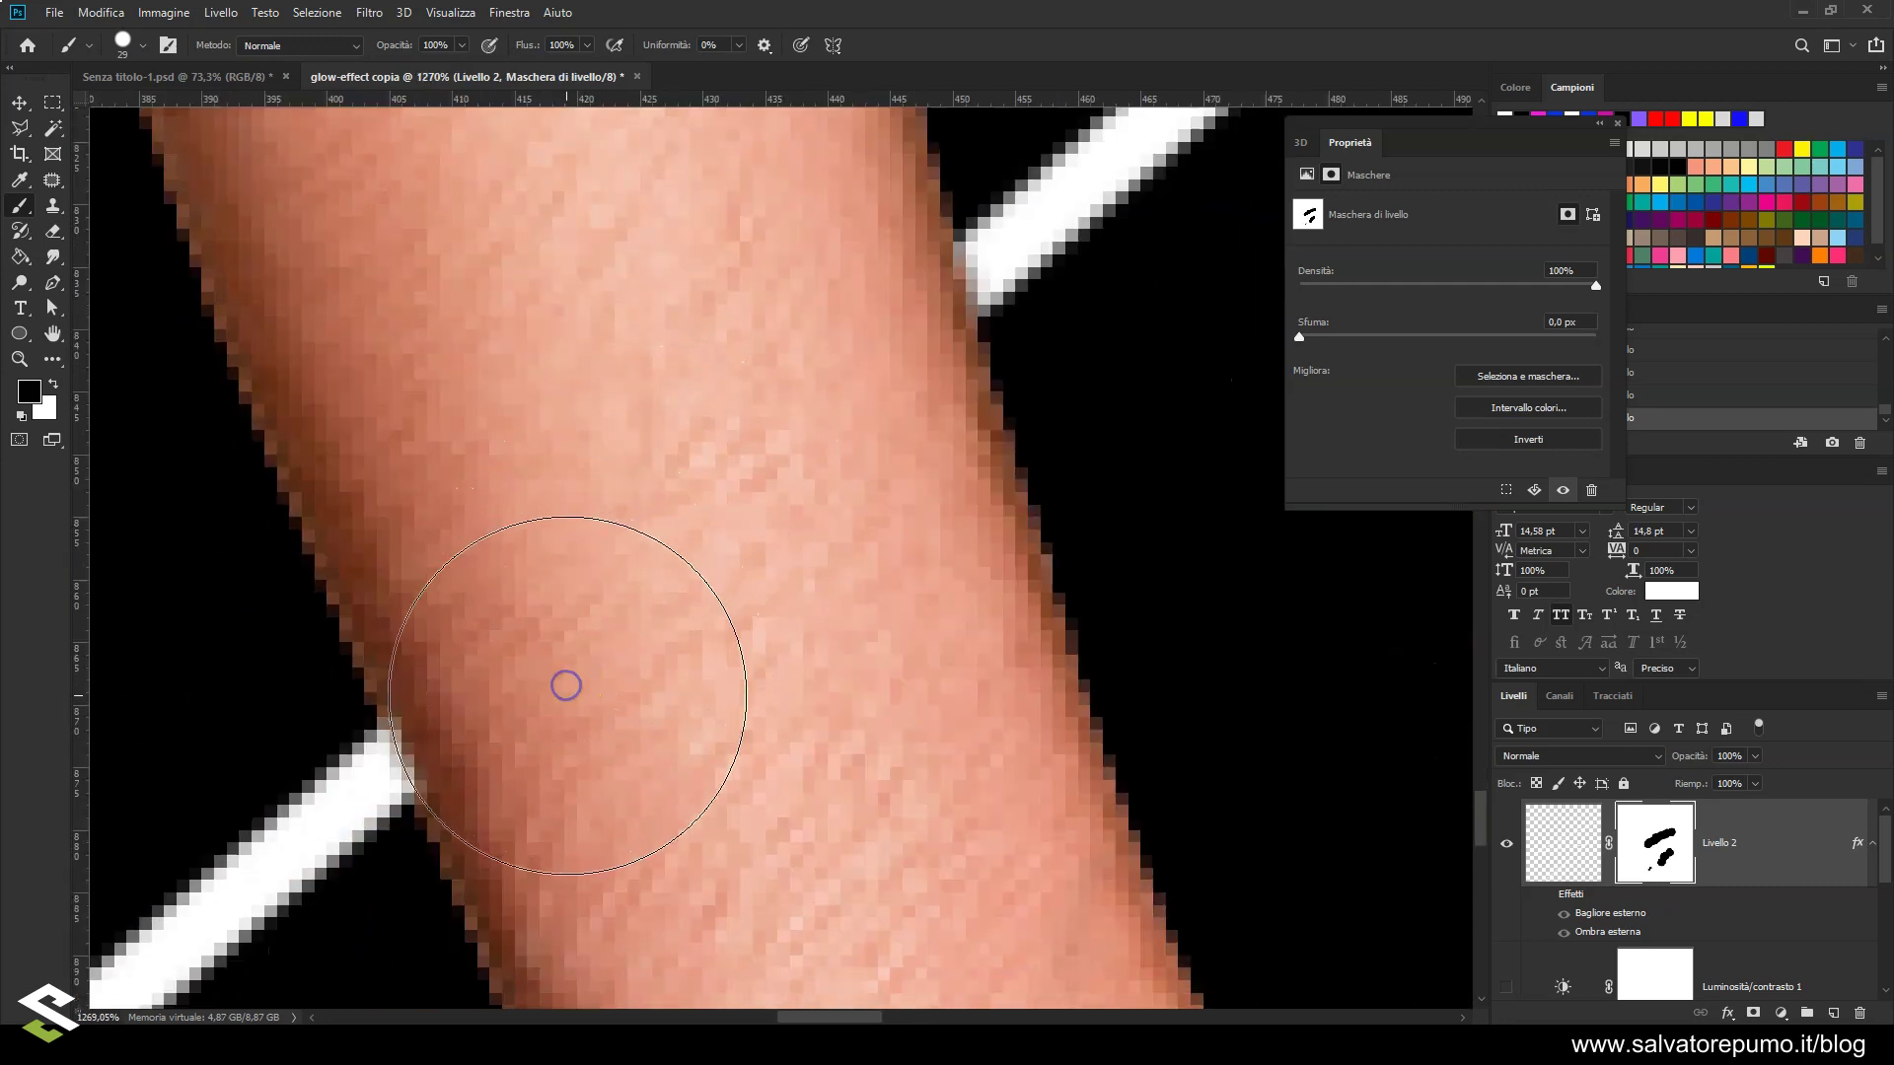
pyautogui.click(564, 689)
pyautogui.click(319, 761)
pyautogui.click(263, 799)
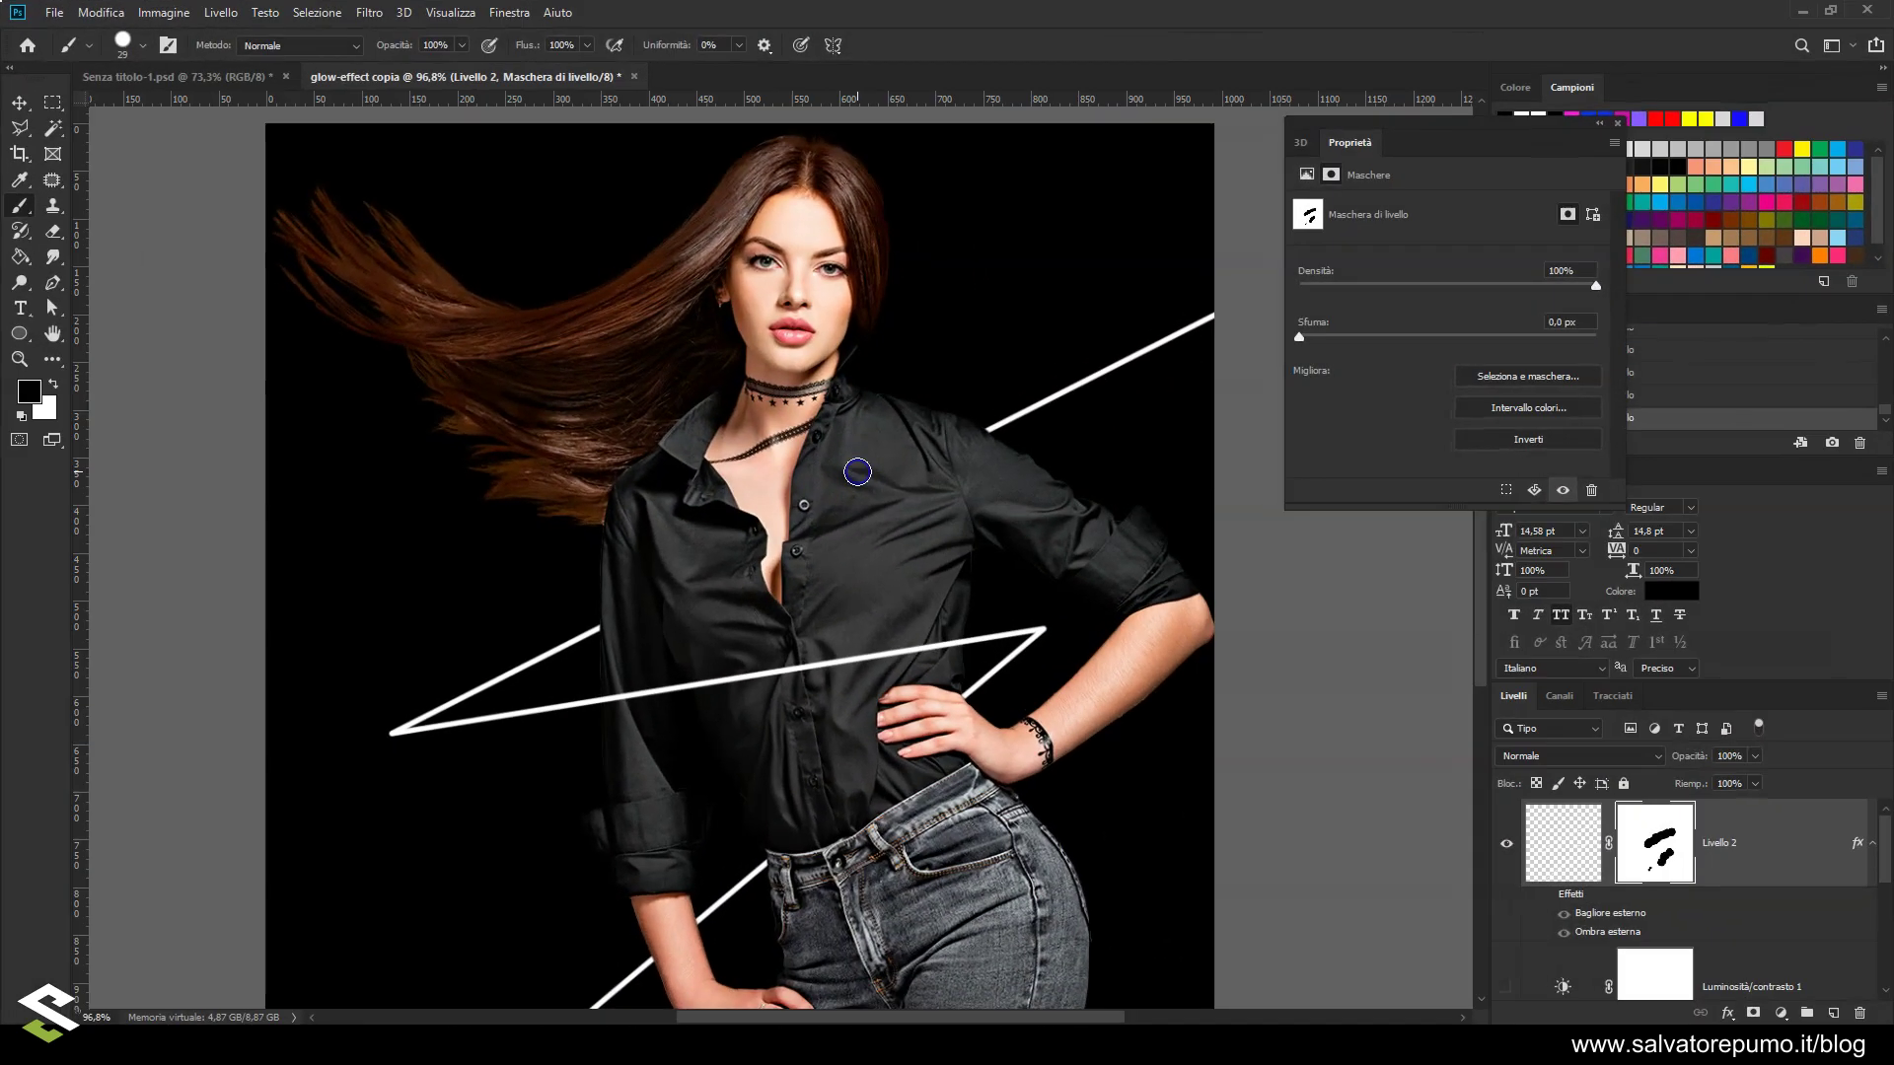
# Turn Livello 2's glow effects and the Luminosità/contrasto 1 darkening back on
pyautogui.click(1547, 896)
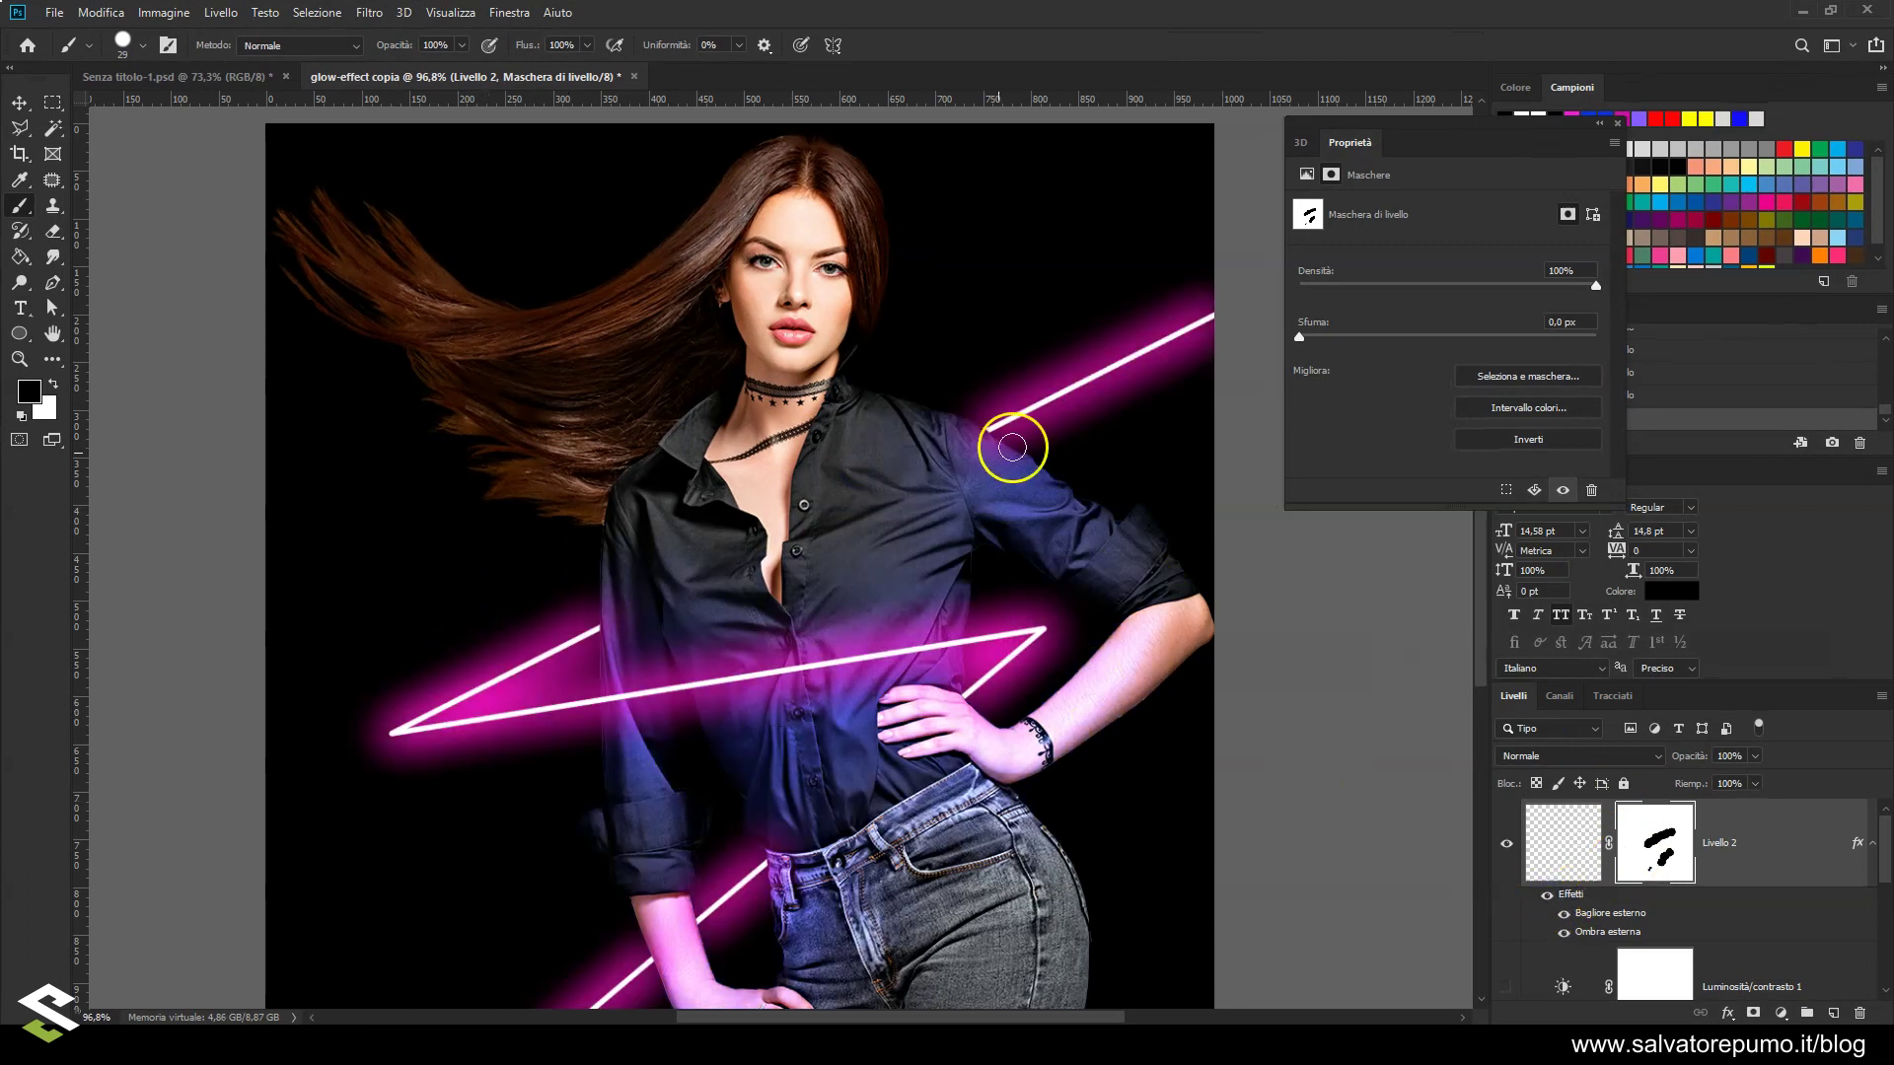
pyautogui.scroll(-2, 1021, 503)
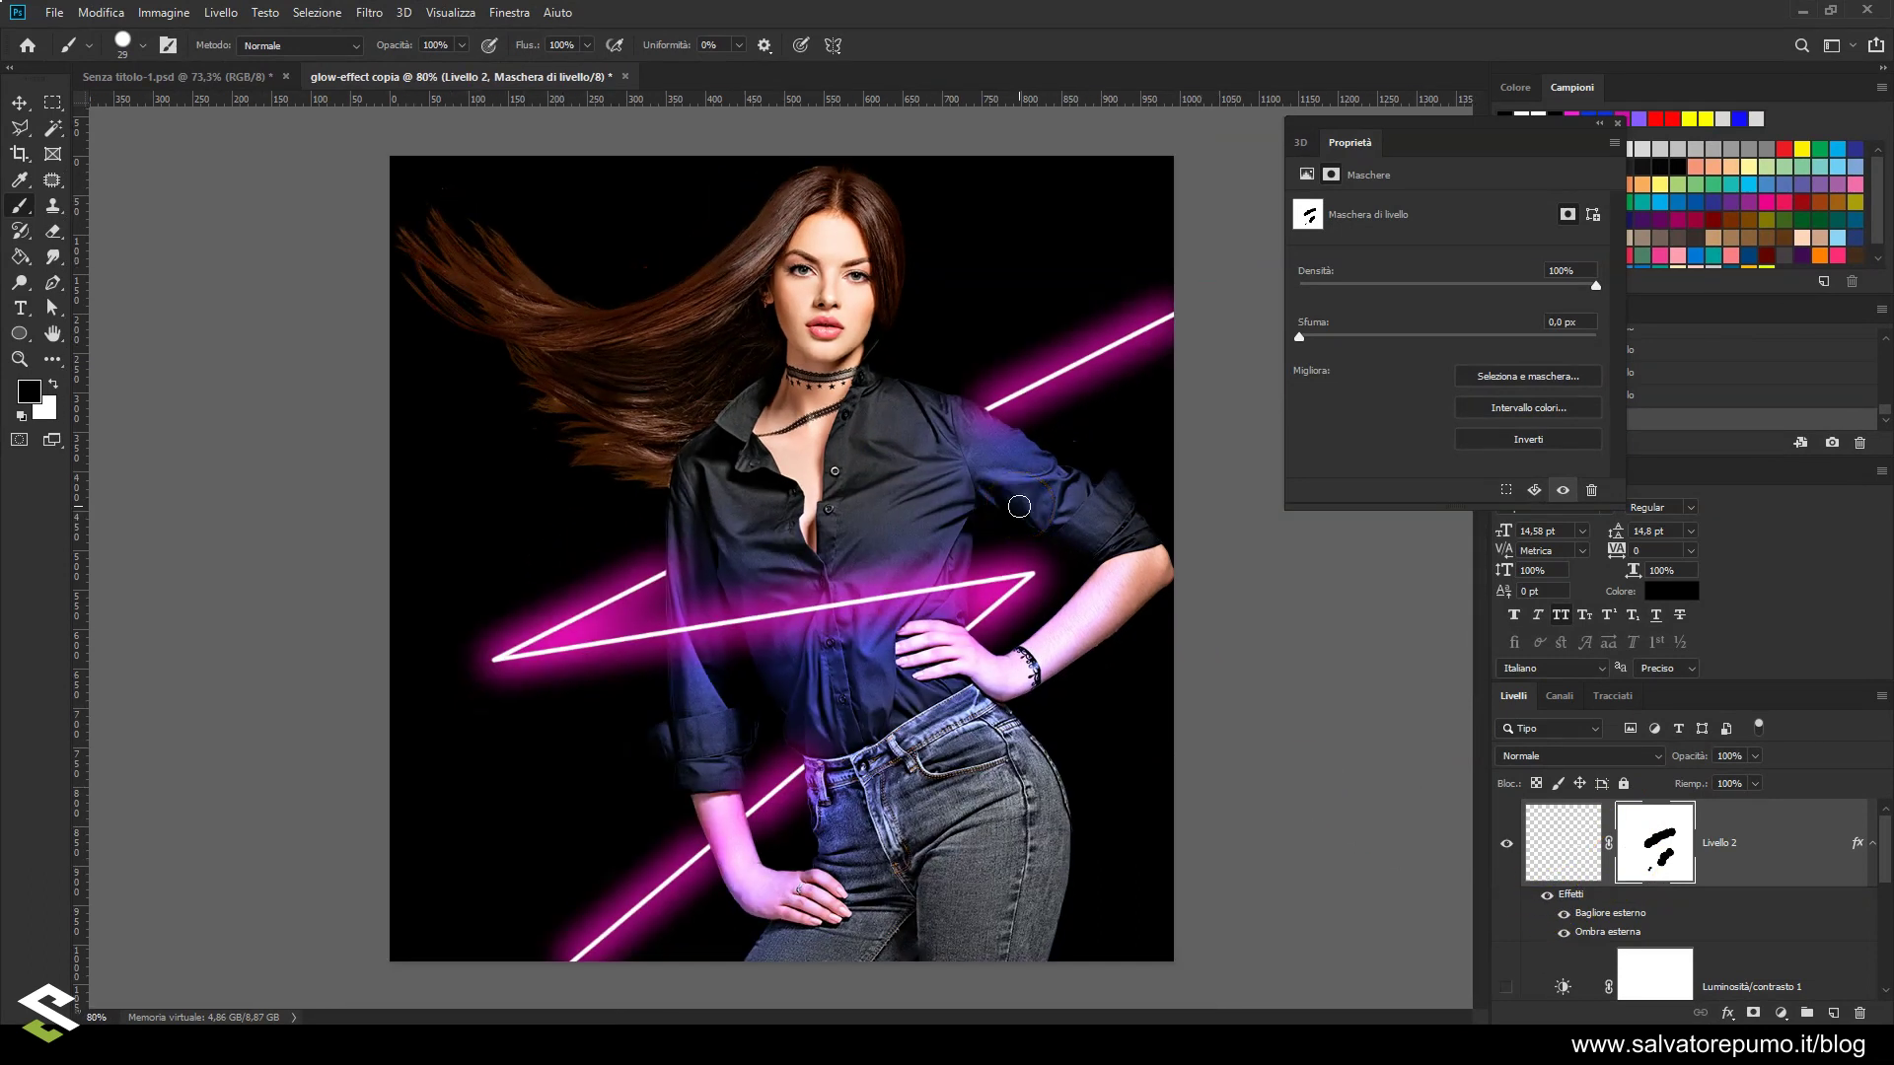
pyautogui.click(1178, 557)
pyautogui.scroll(-3, 1578, 824)
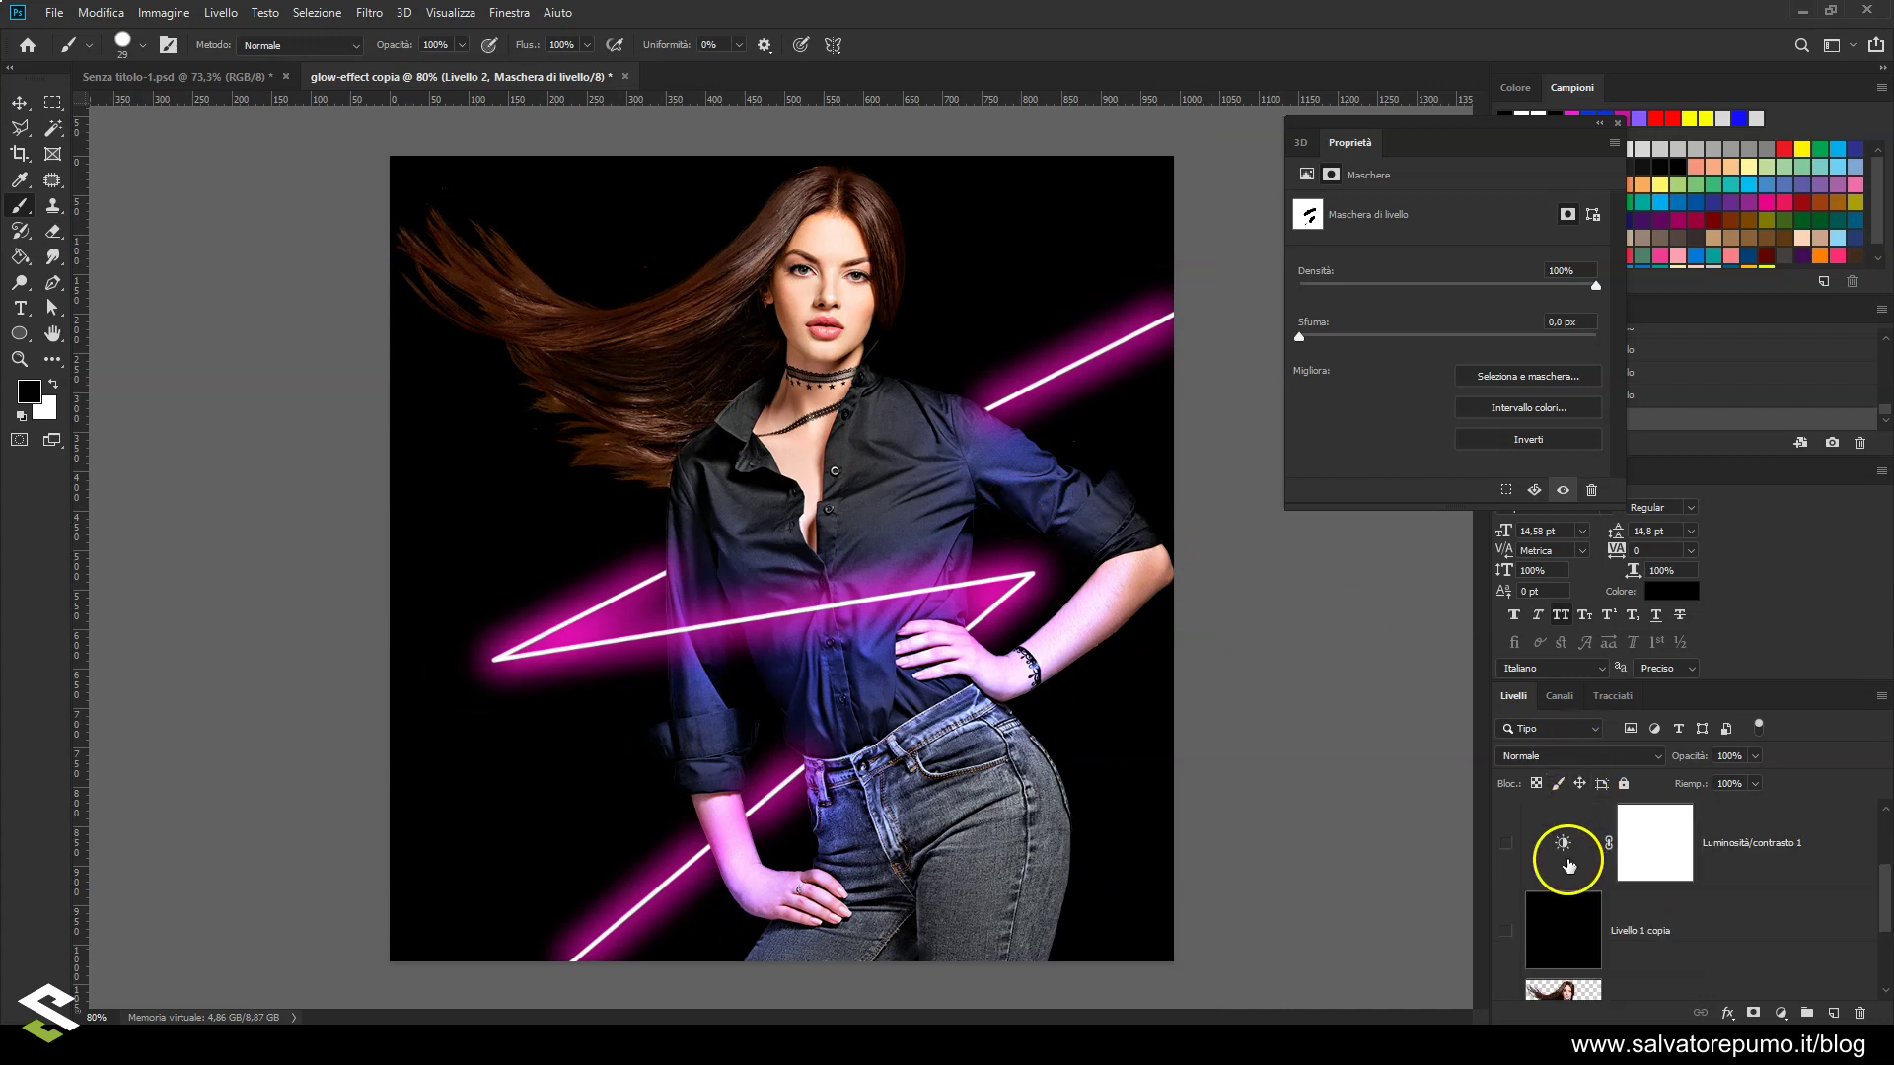
pyautogui.click(1506, 848)
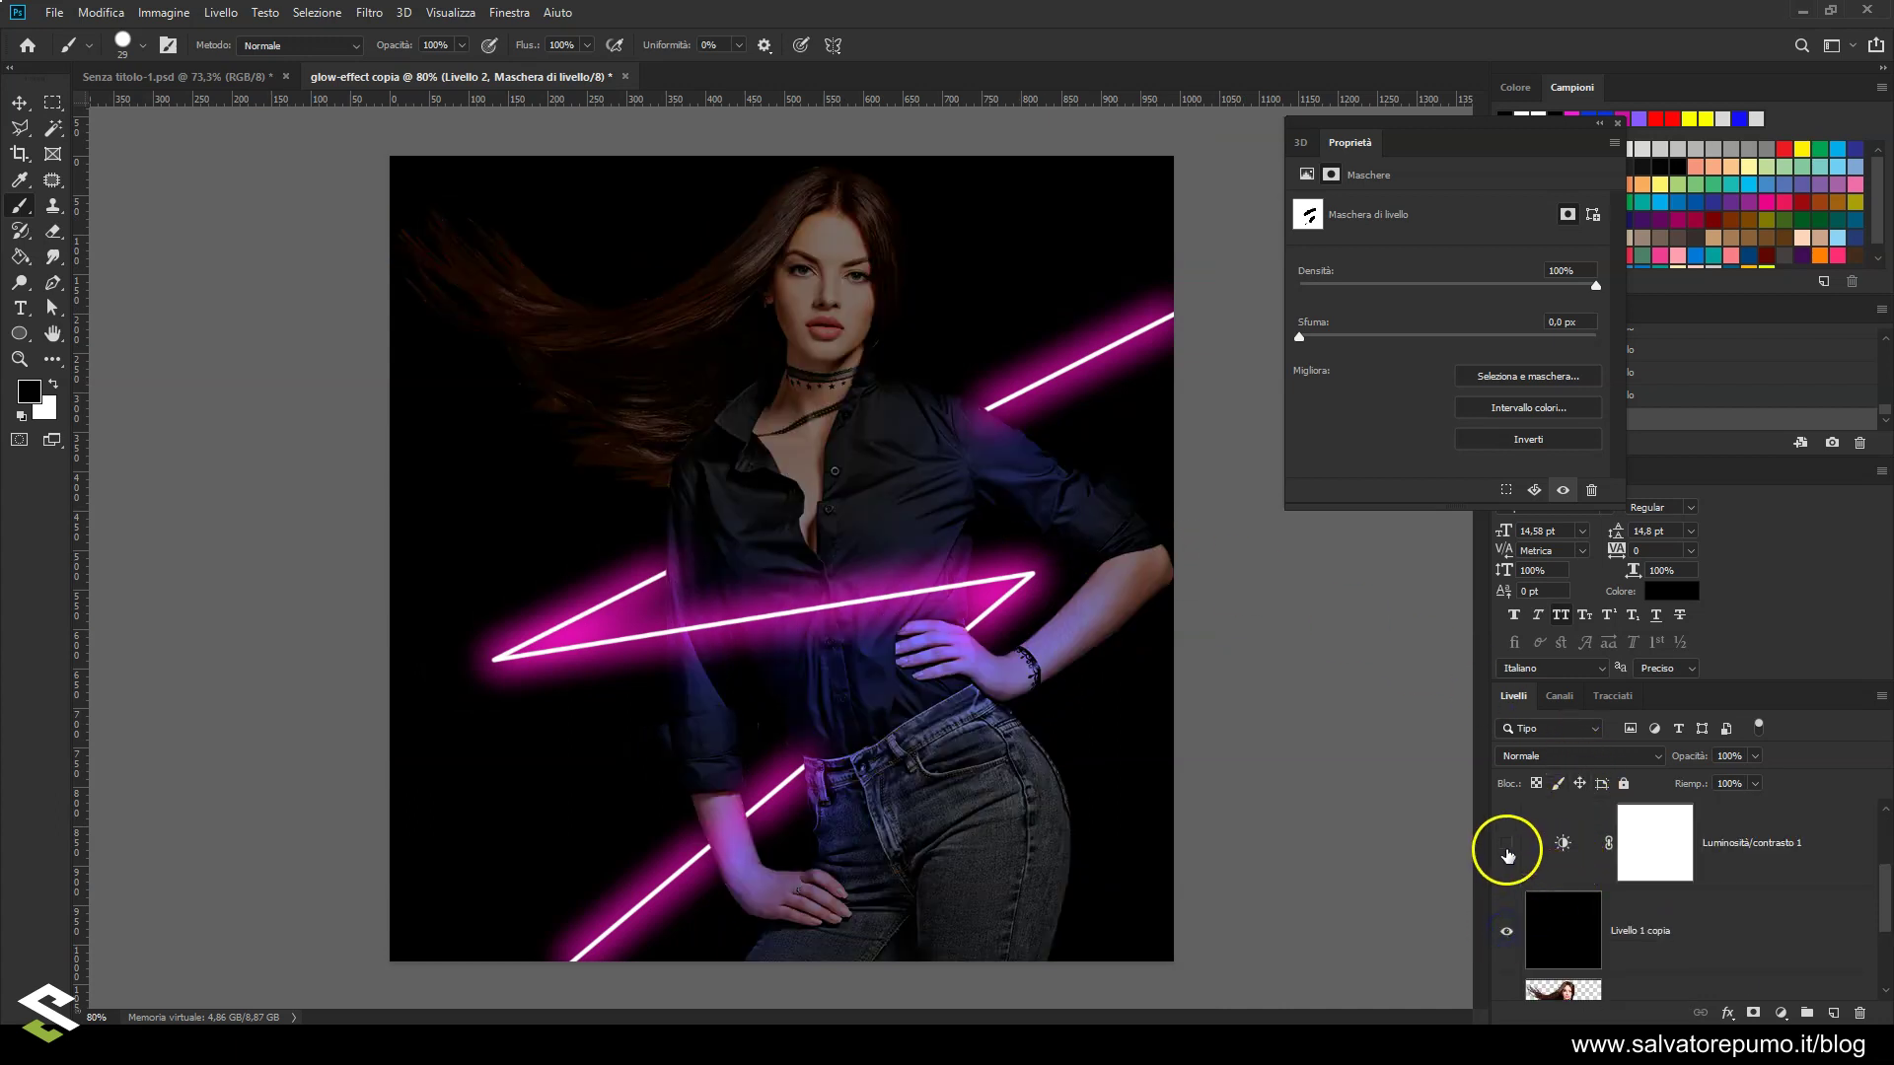
pyautogui.click(1506, 845)
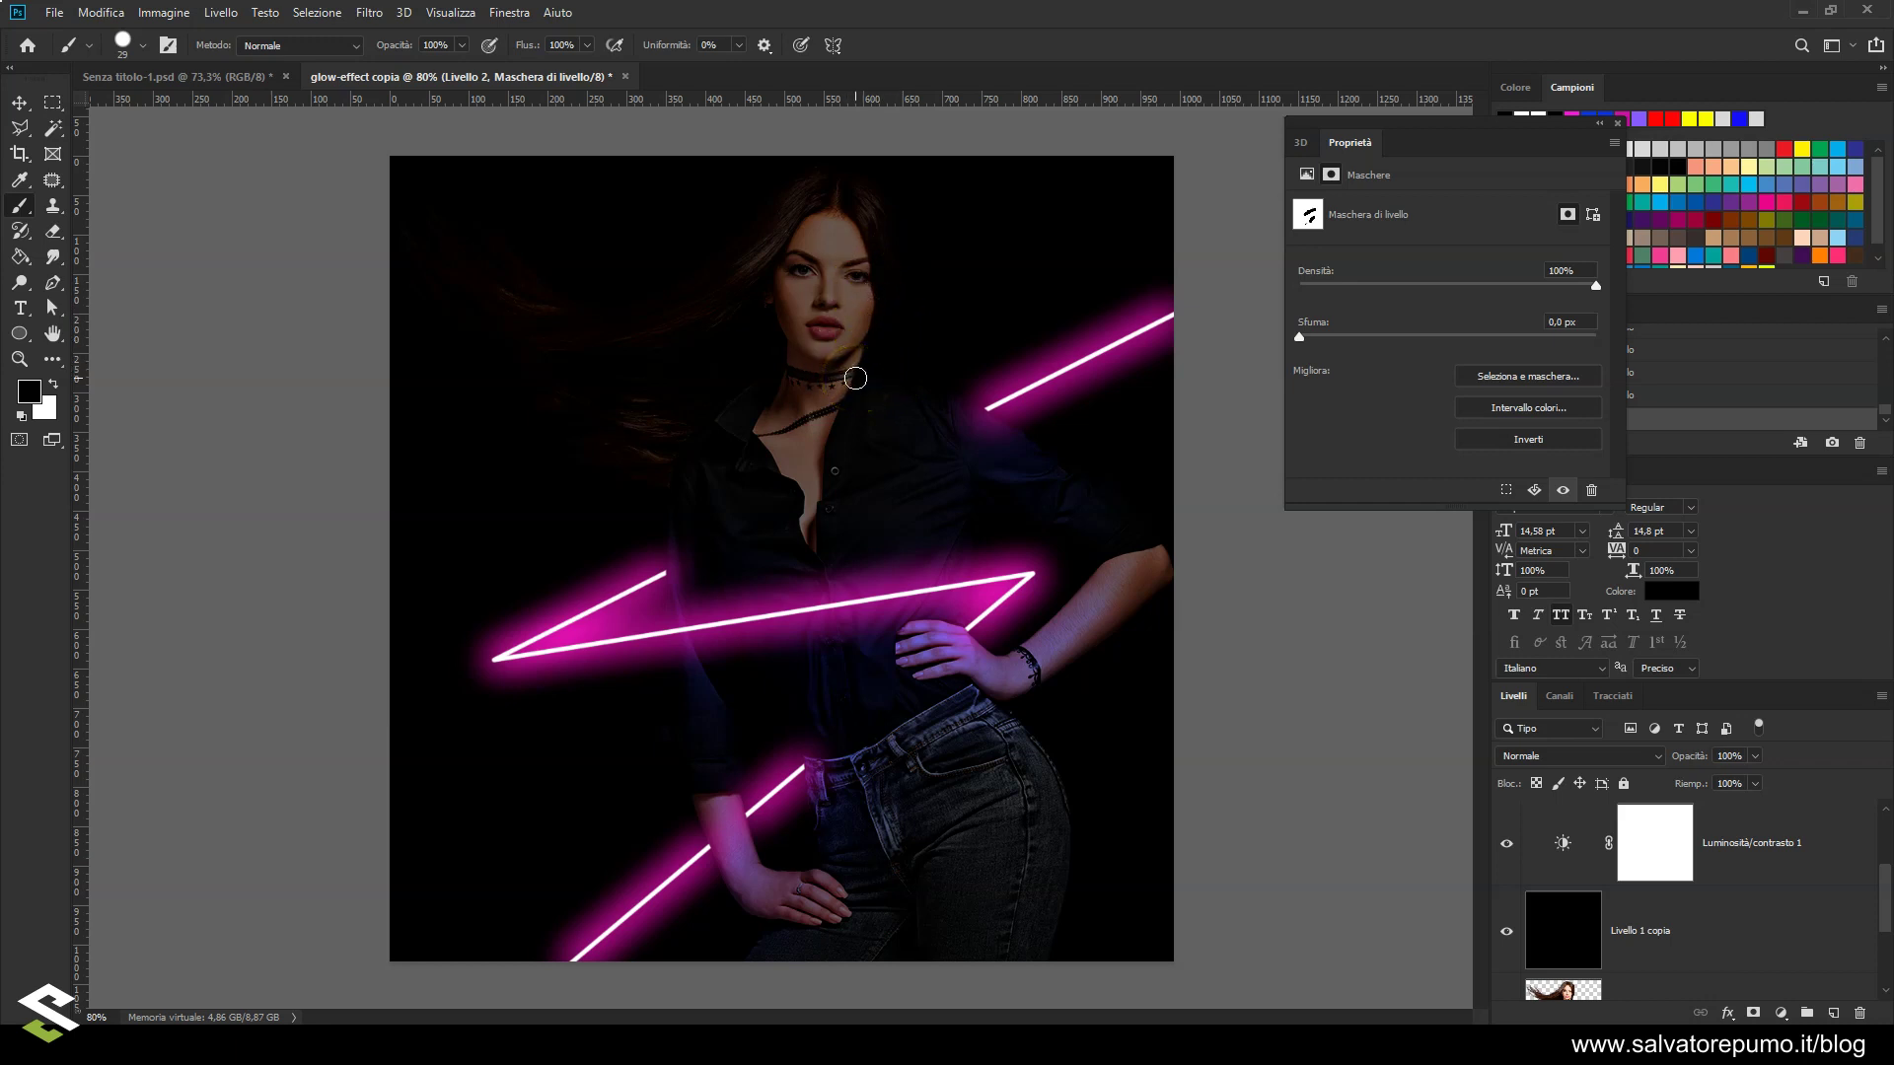
# Target Livello 2's pixel thumbnail instead of its mask
pyautogui.click(934, 631)
pyautogui.moveTo(945, 632)
pyautogui.mouseDown()
pyautogui.moveTo(811, 464)
pyautogui.moveTo(860, 326)
pyautogui.moveTo(845, 372)
pyautogui.moveTo(862, 355)
pyautogui.moveTo(963, 398)
pyautogui.mouseUp()
pyautogui.moveTo(1884, 895); pyautogui.dragTo(1886, 833)
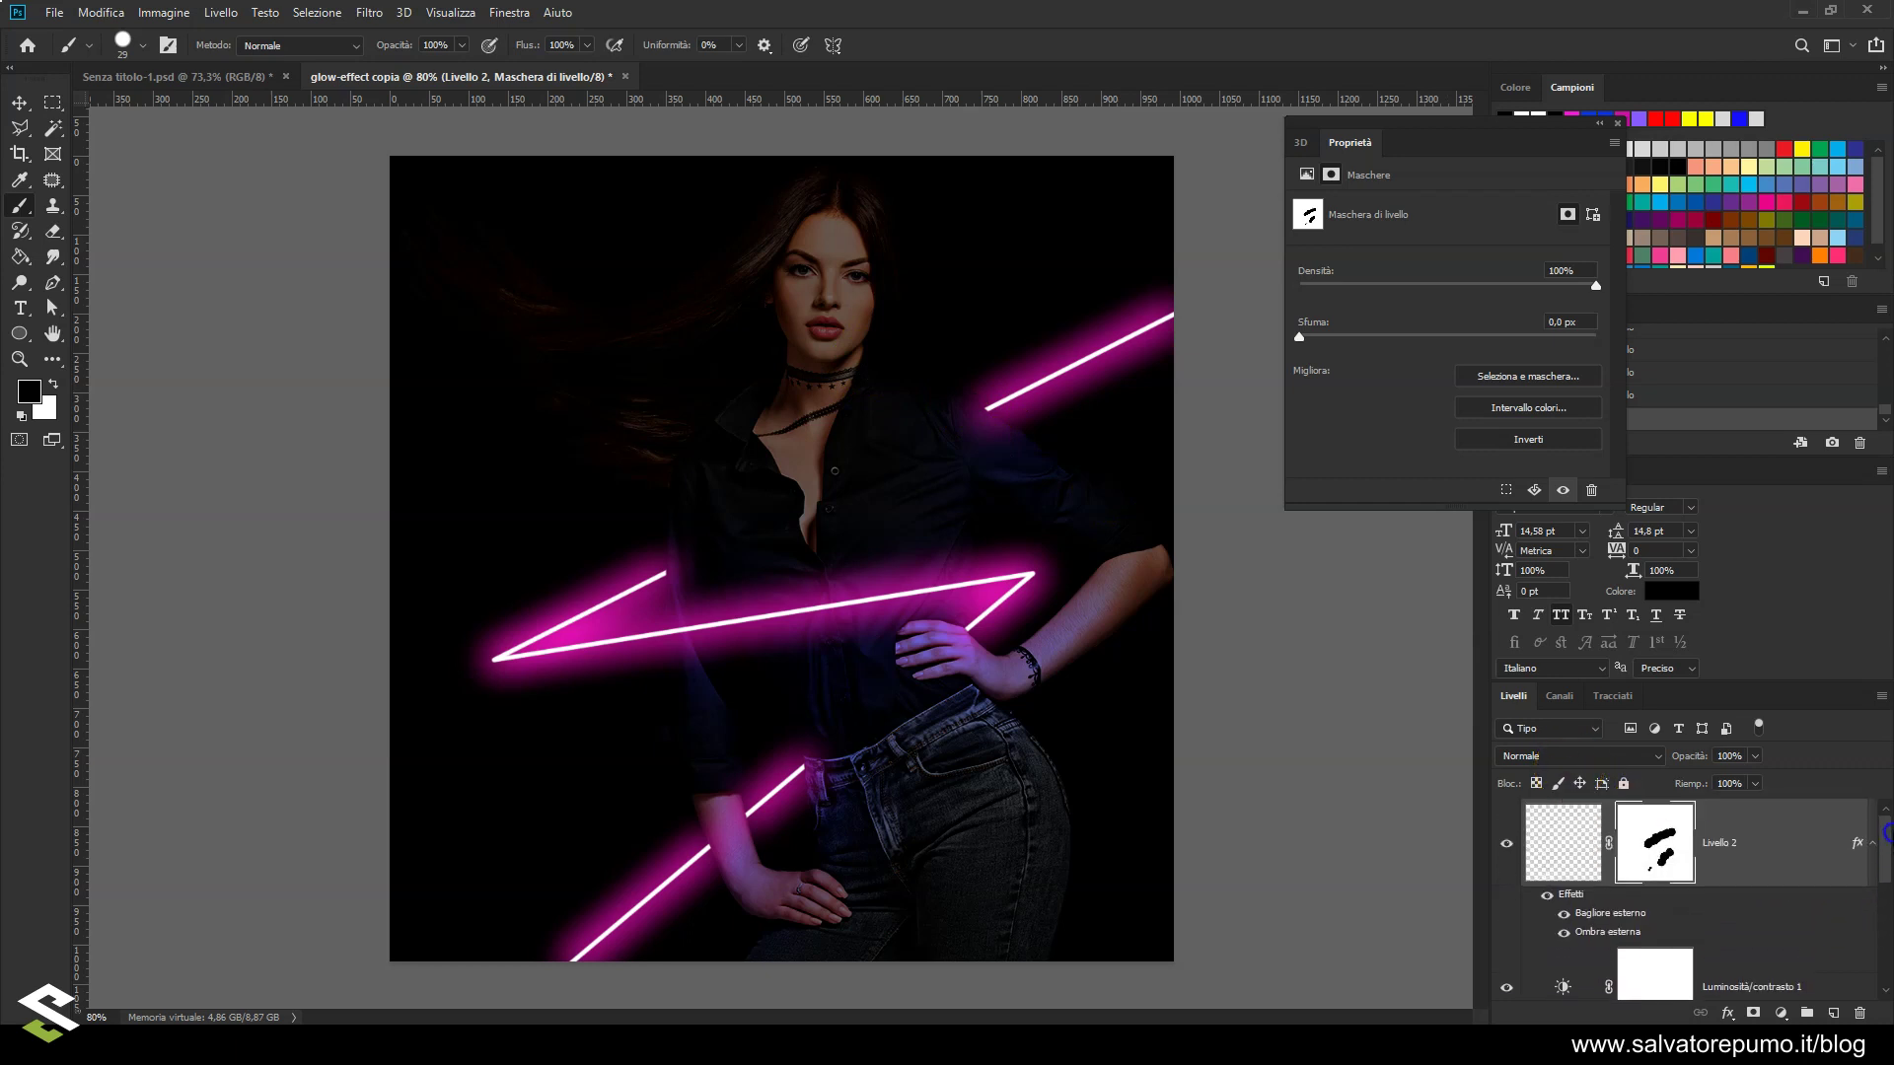
pyautogui.click(1783, 835)
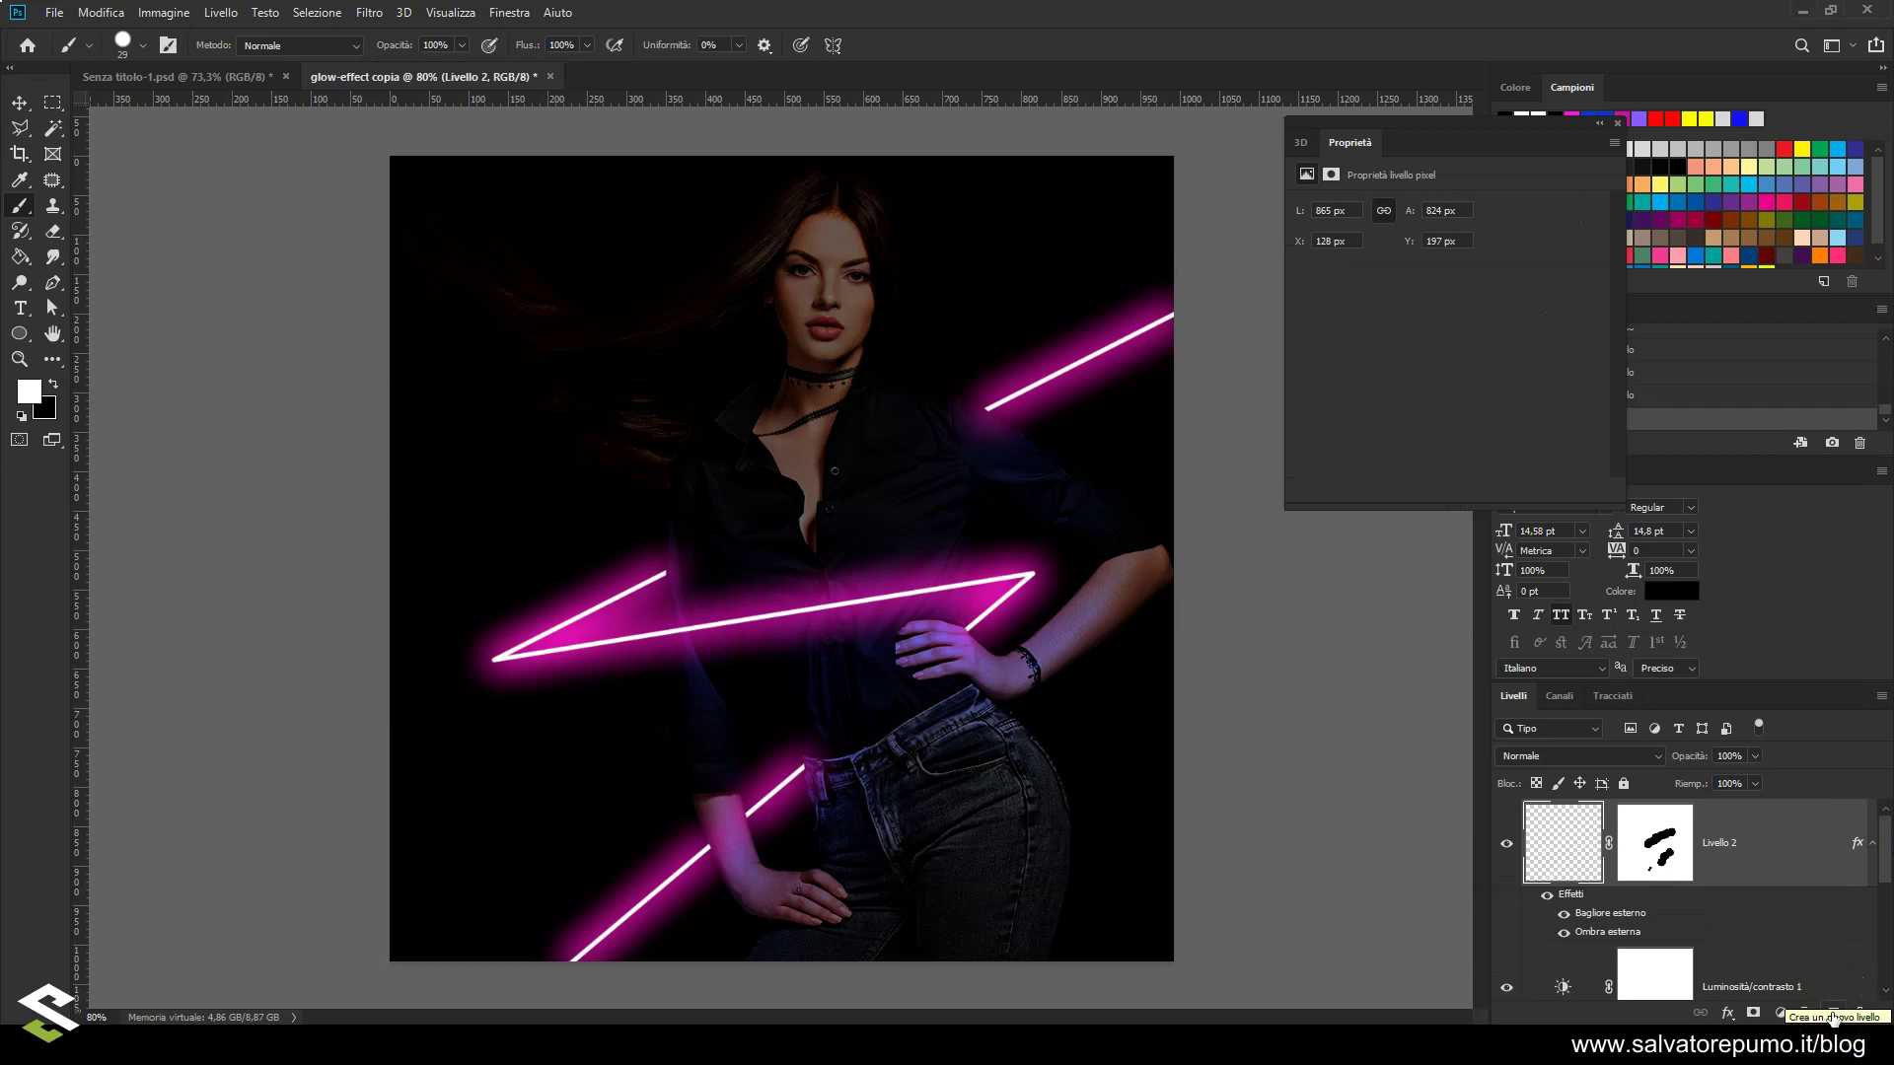
# Add Livello 3 and set up a soft 91 px magenta brush at 9% flow
pyautogui.click(1833, 1013)
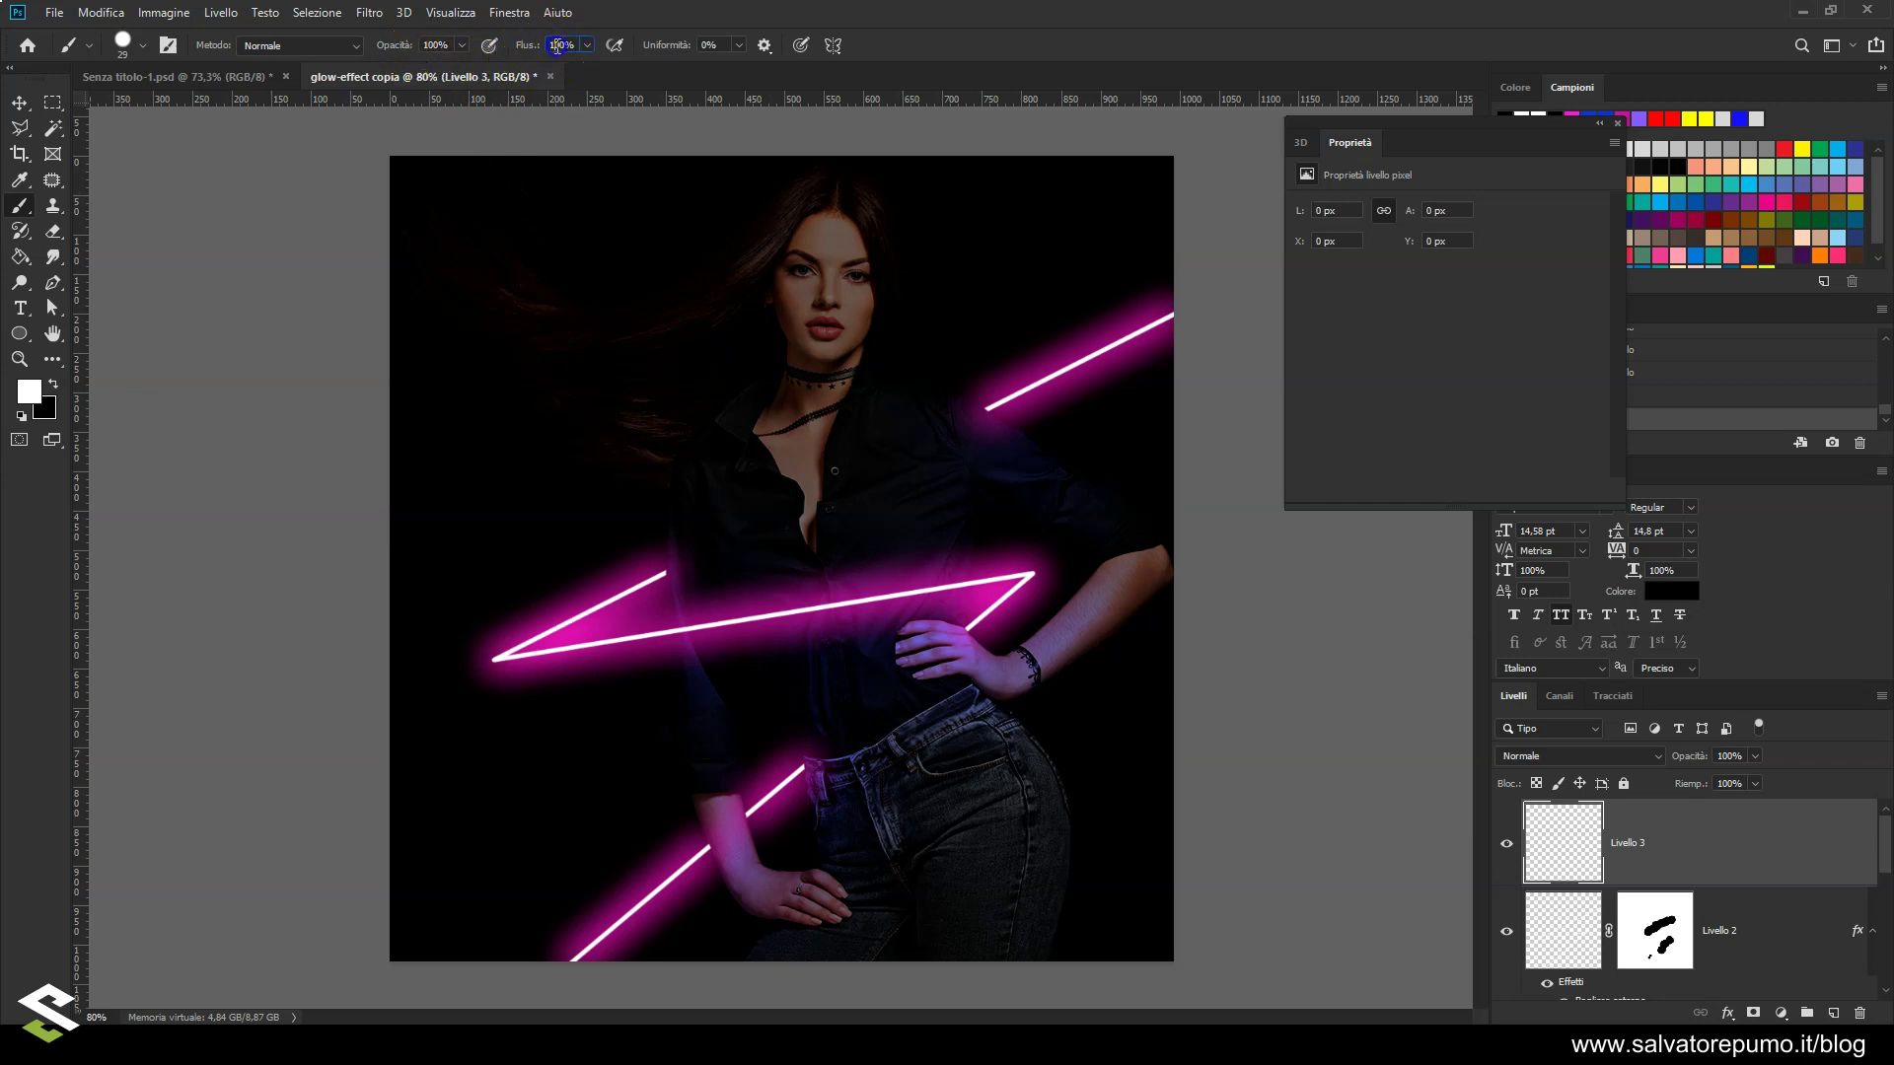
pyautogui.write('9')
pyautogui.keyDown('alt'); pyautogui.rightClick(861, 331); pyautogui.keyUp('alt')
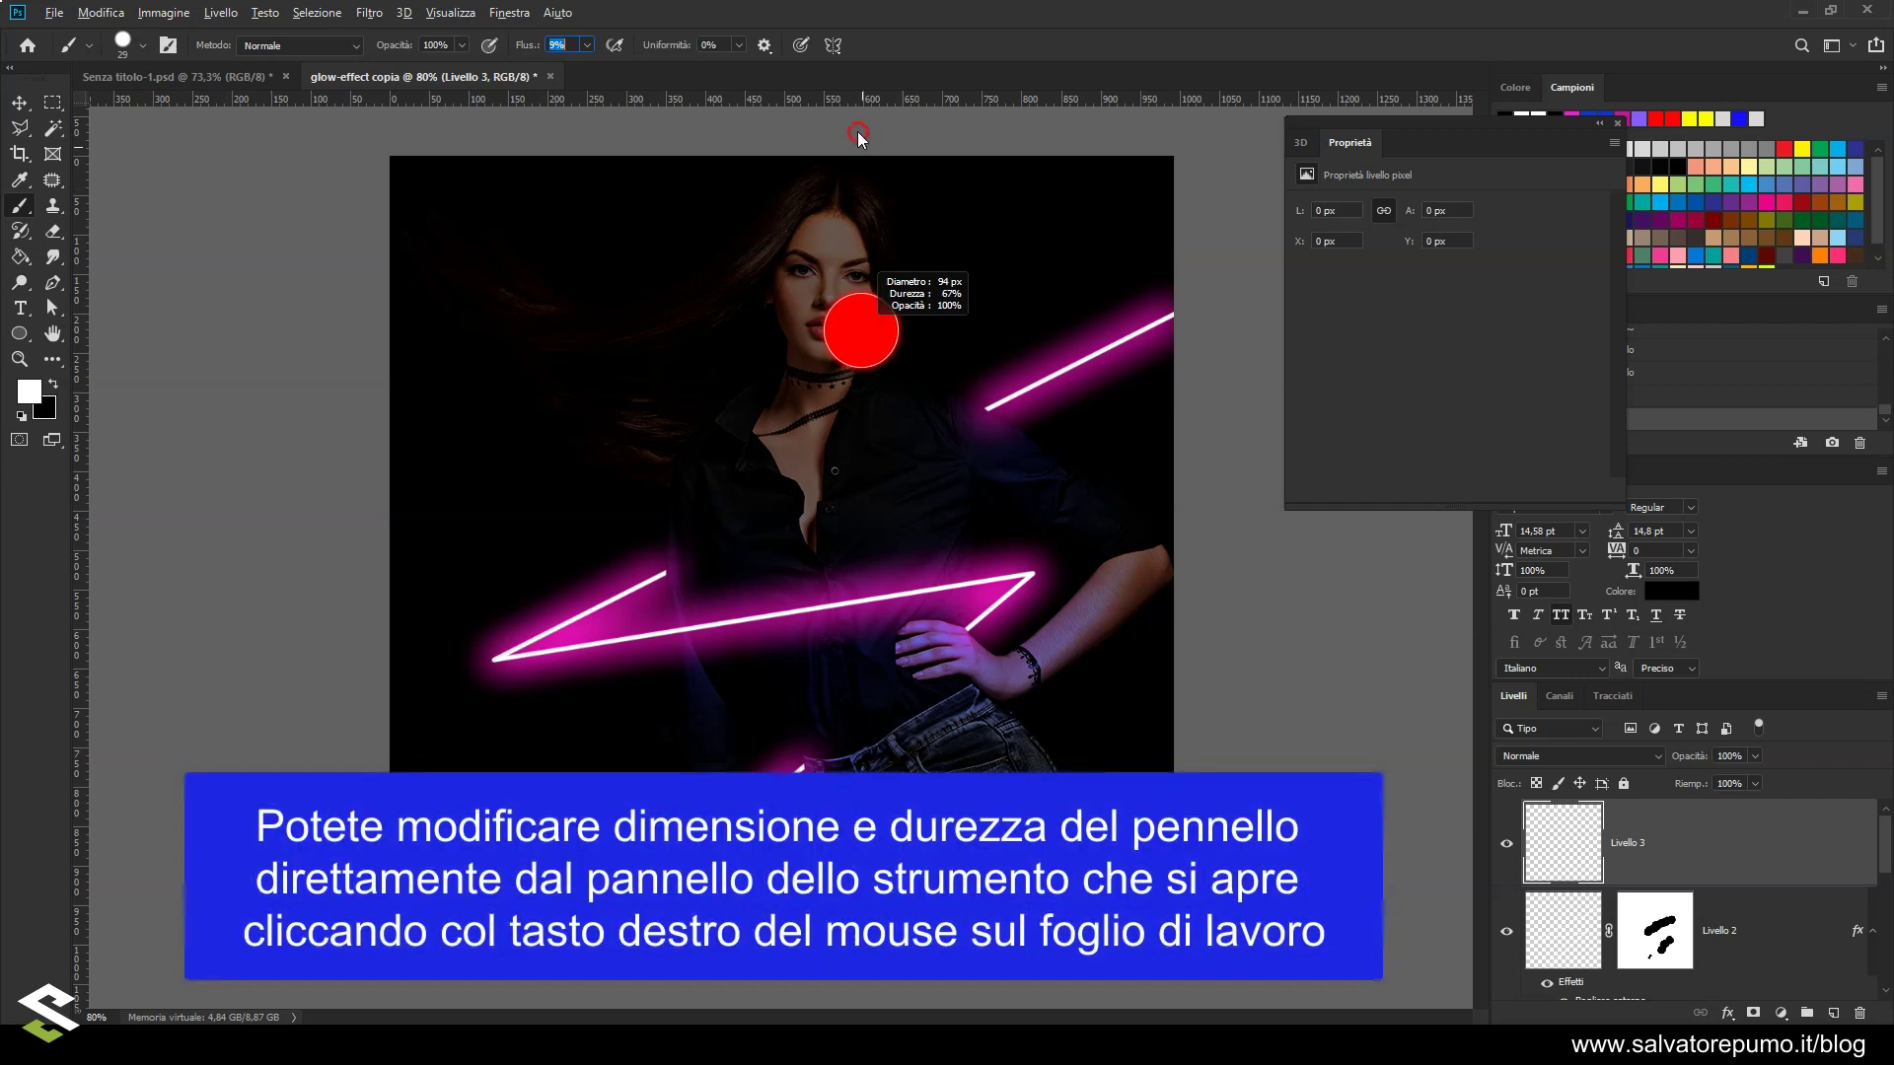
pyautogui.keyDown('alt'); pyautogui.rightClick(811, 422); pyautogui.keyUp('alt')
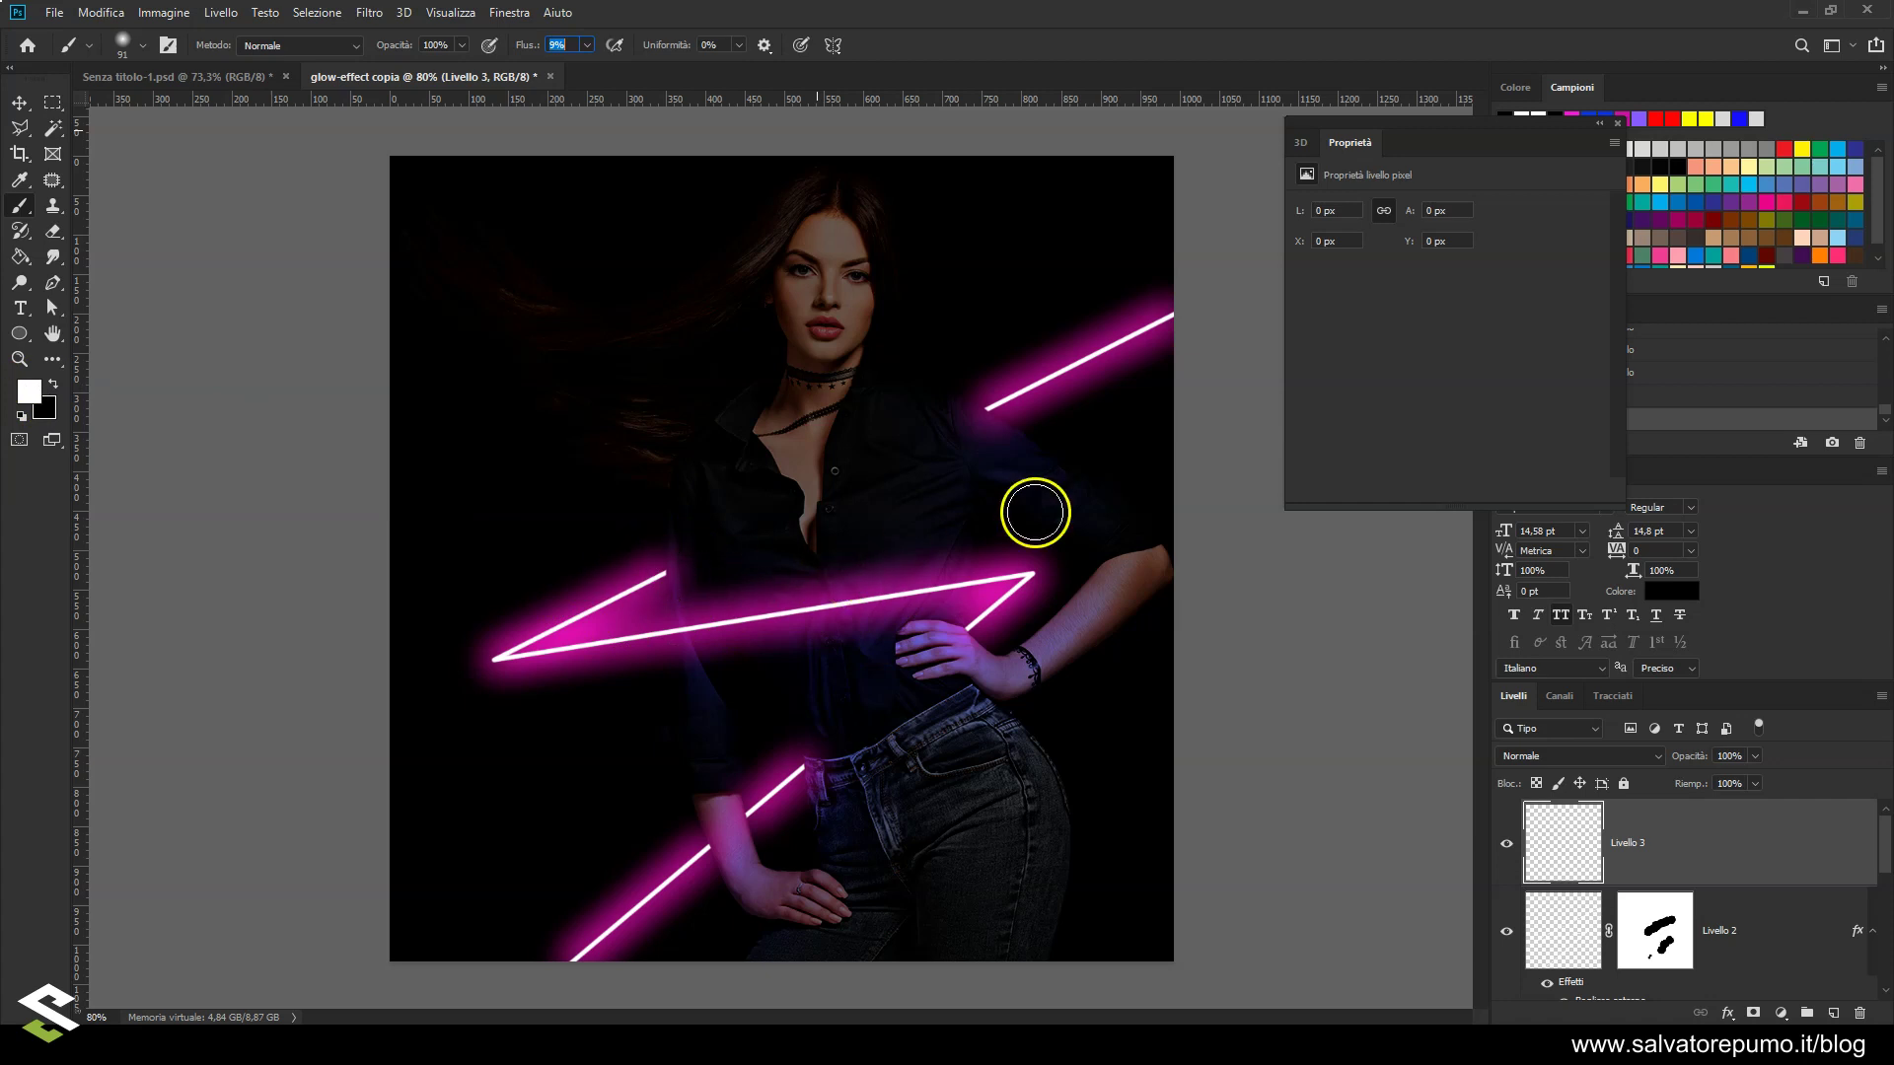
pyautogui.click(1618, 123)
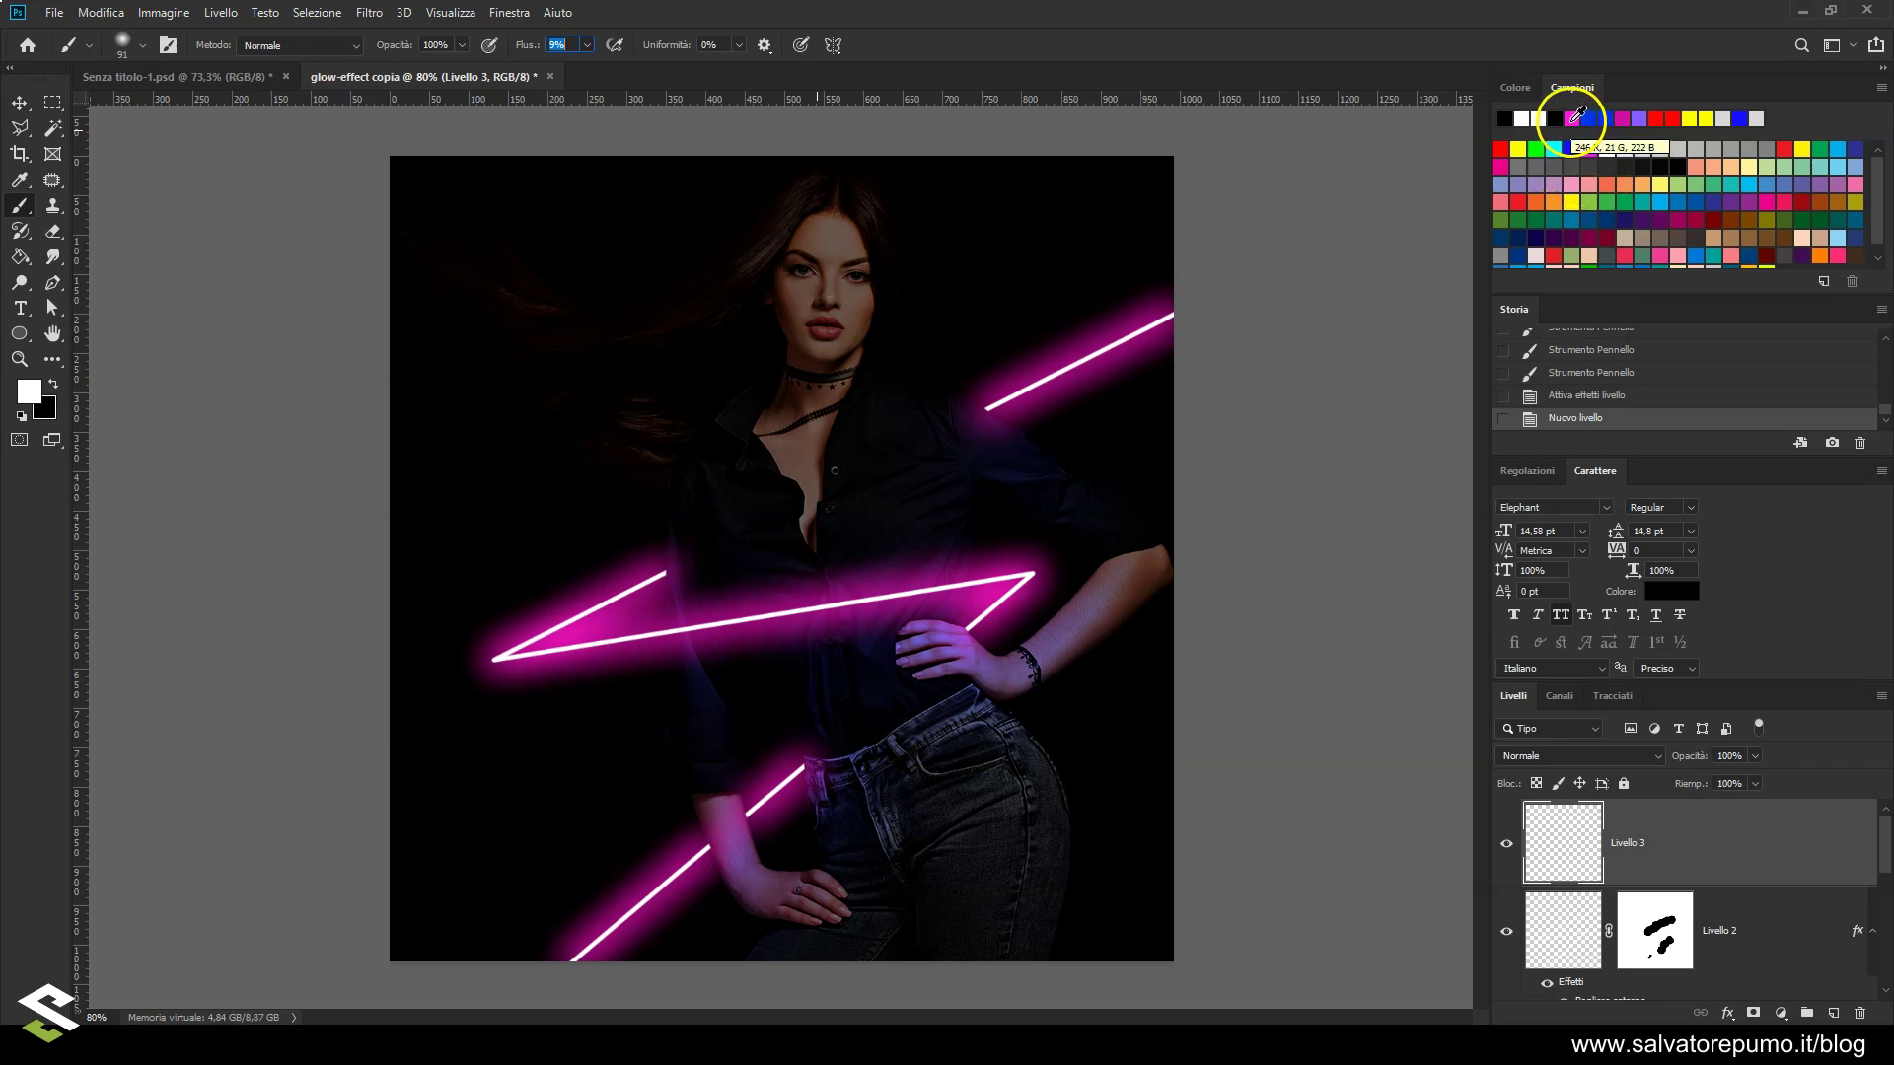
pyautogui.click(1576, 118)
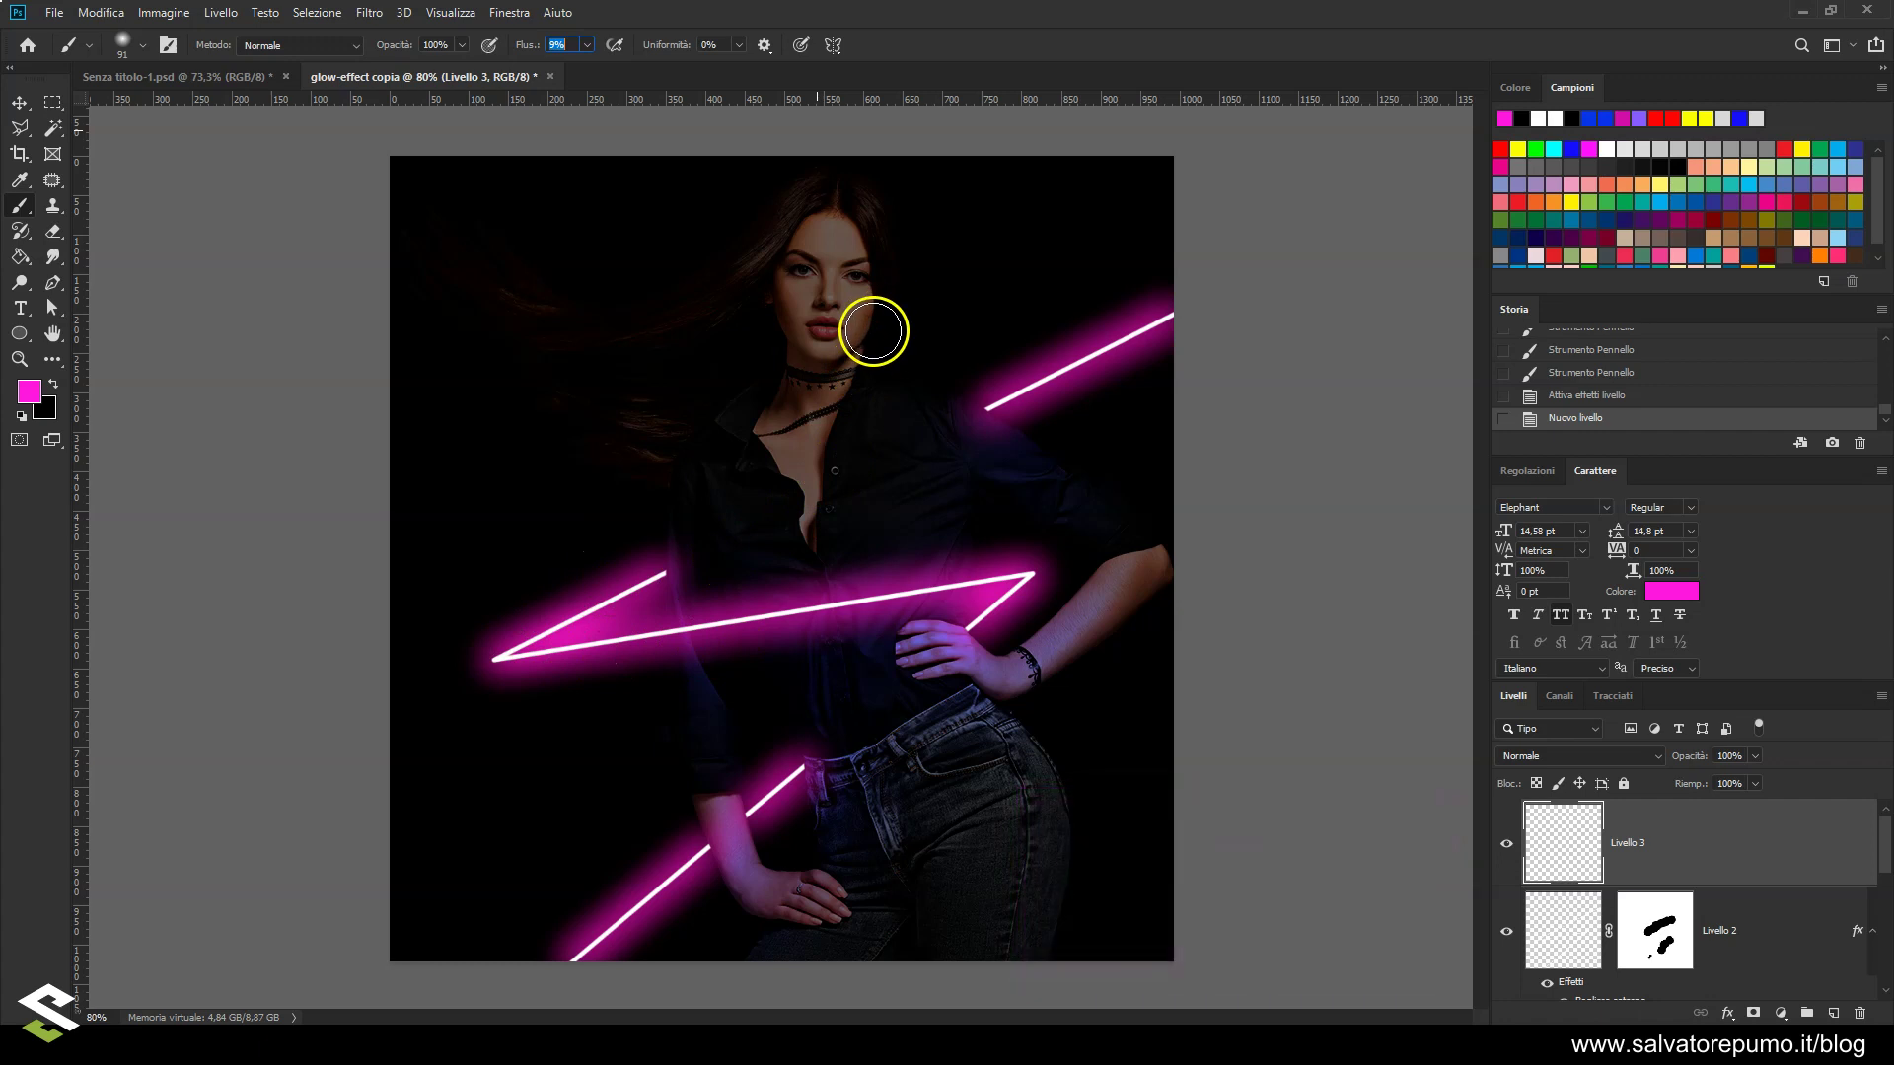
# Set Livello 3 to Colore blending and brush magenta over the cheek, jaw and neck
pyautogui.scroll(4, 898, 326)
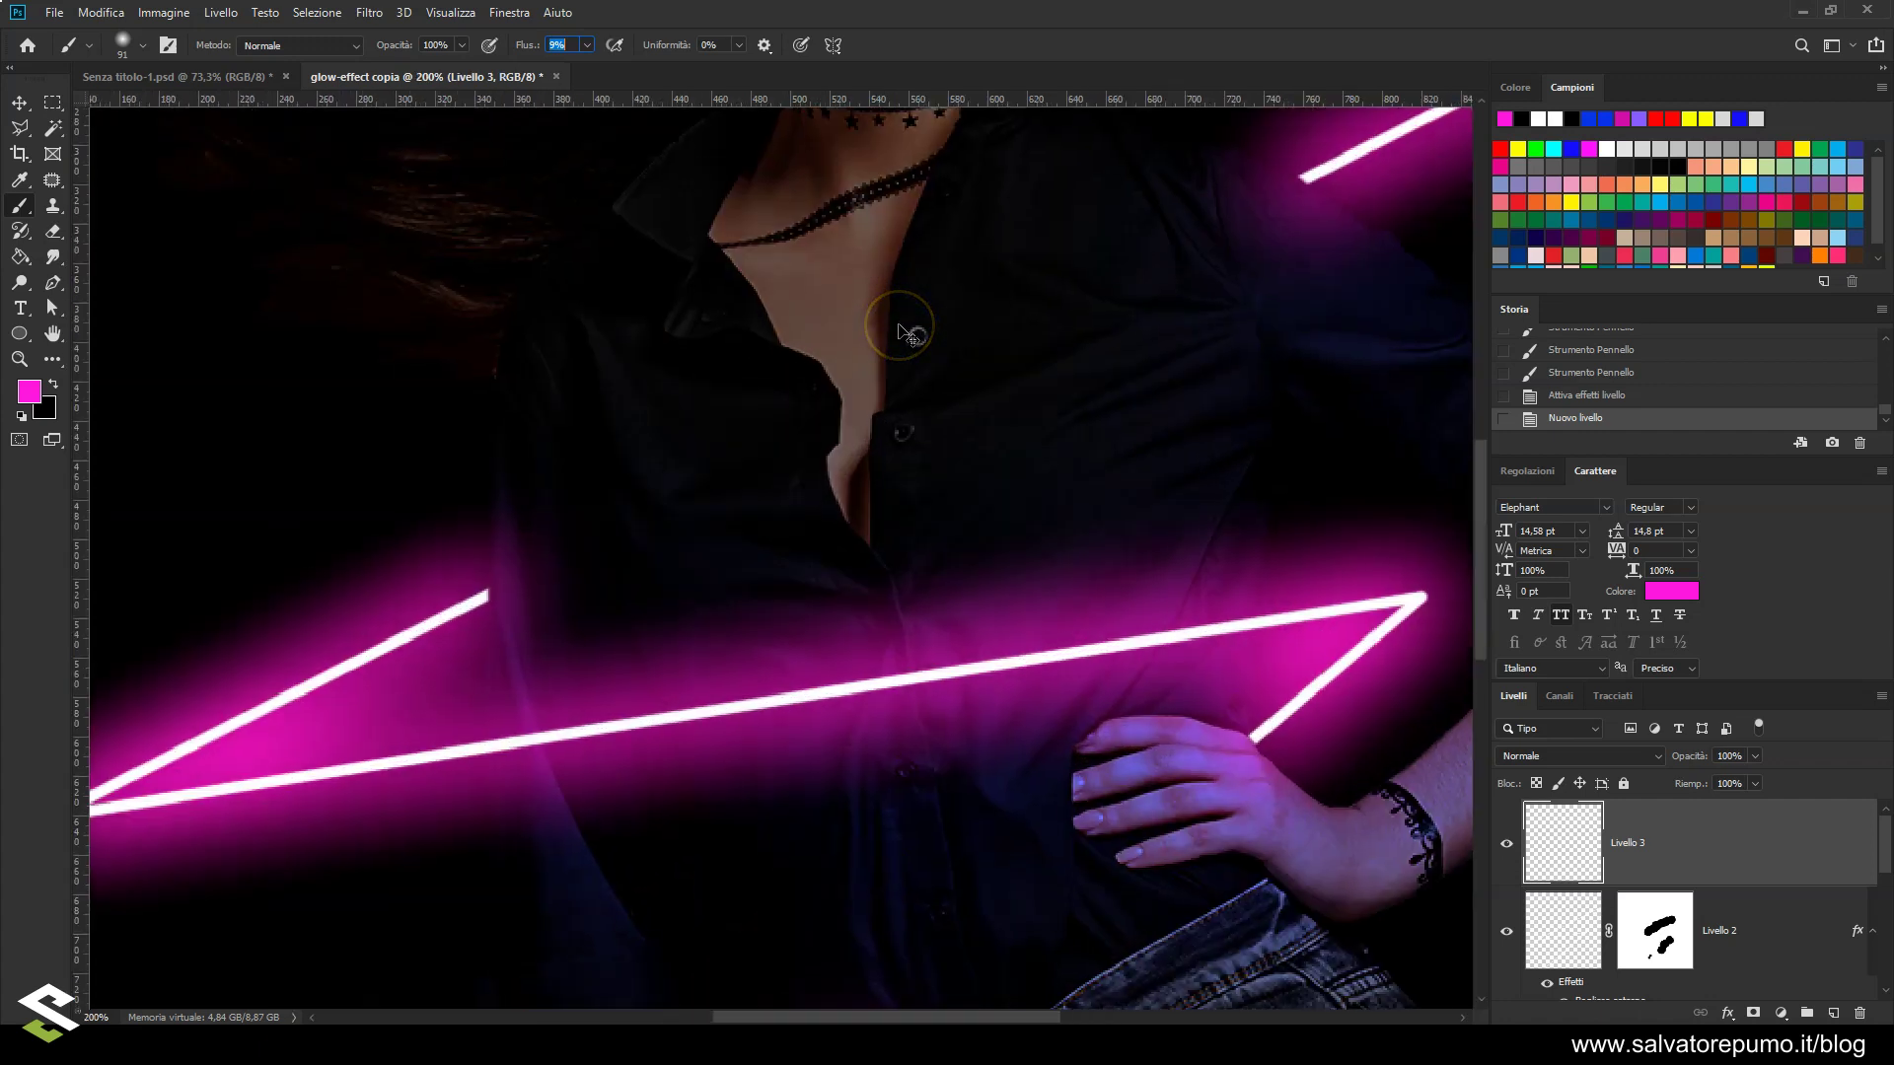
pyautogui.moveTo(938, 325); pyautogui.dragTo(905, 810)
pyautogui.moveTo(963, 629); pyautogui.dragTo(941, 455)
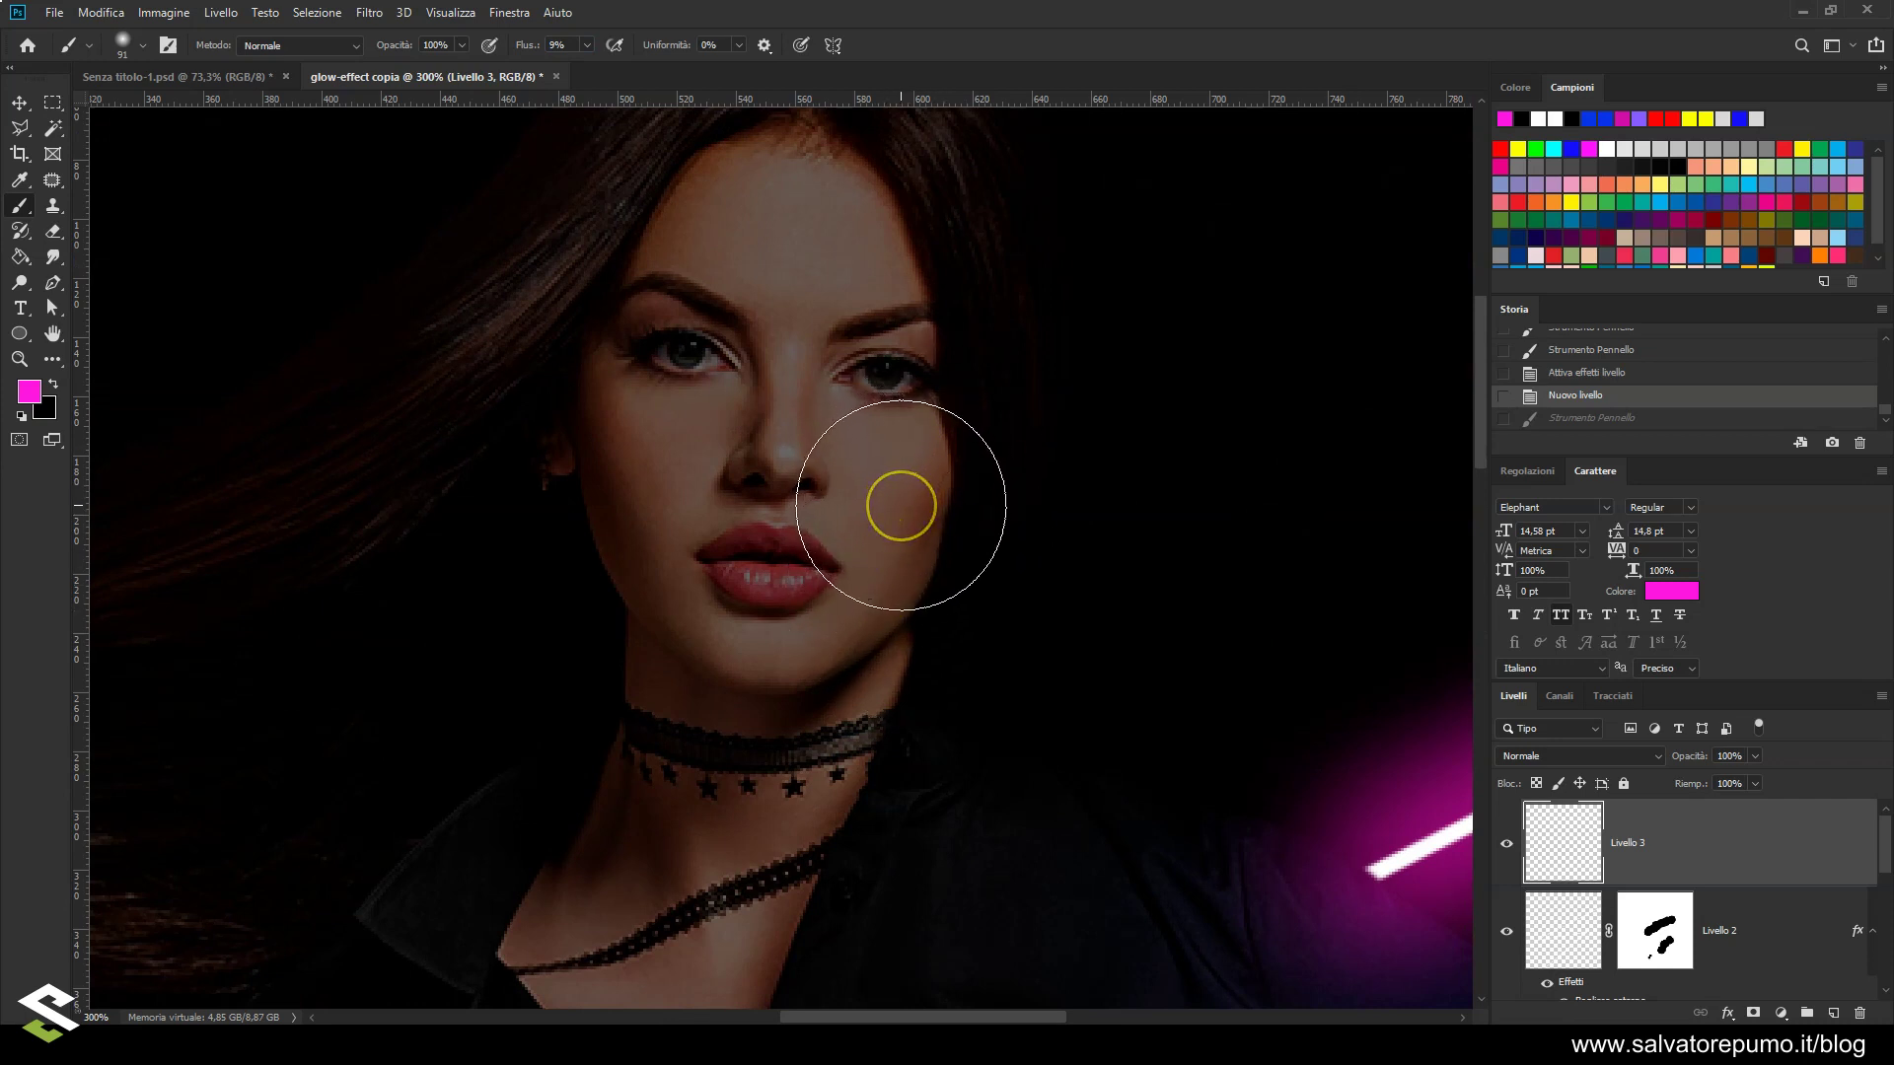
pyautogui.click(1546, 755)
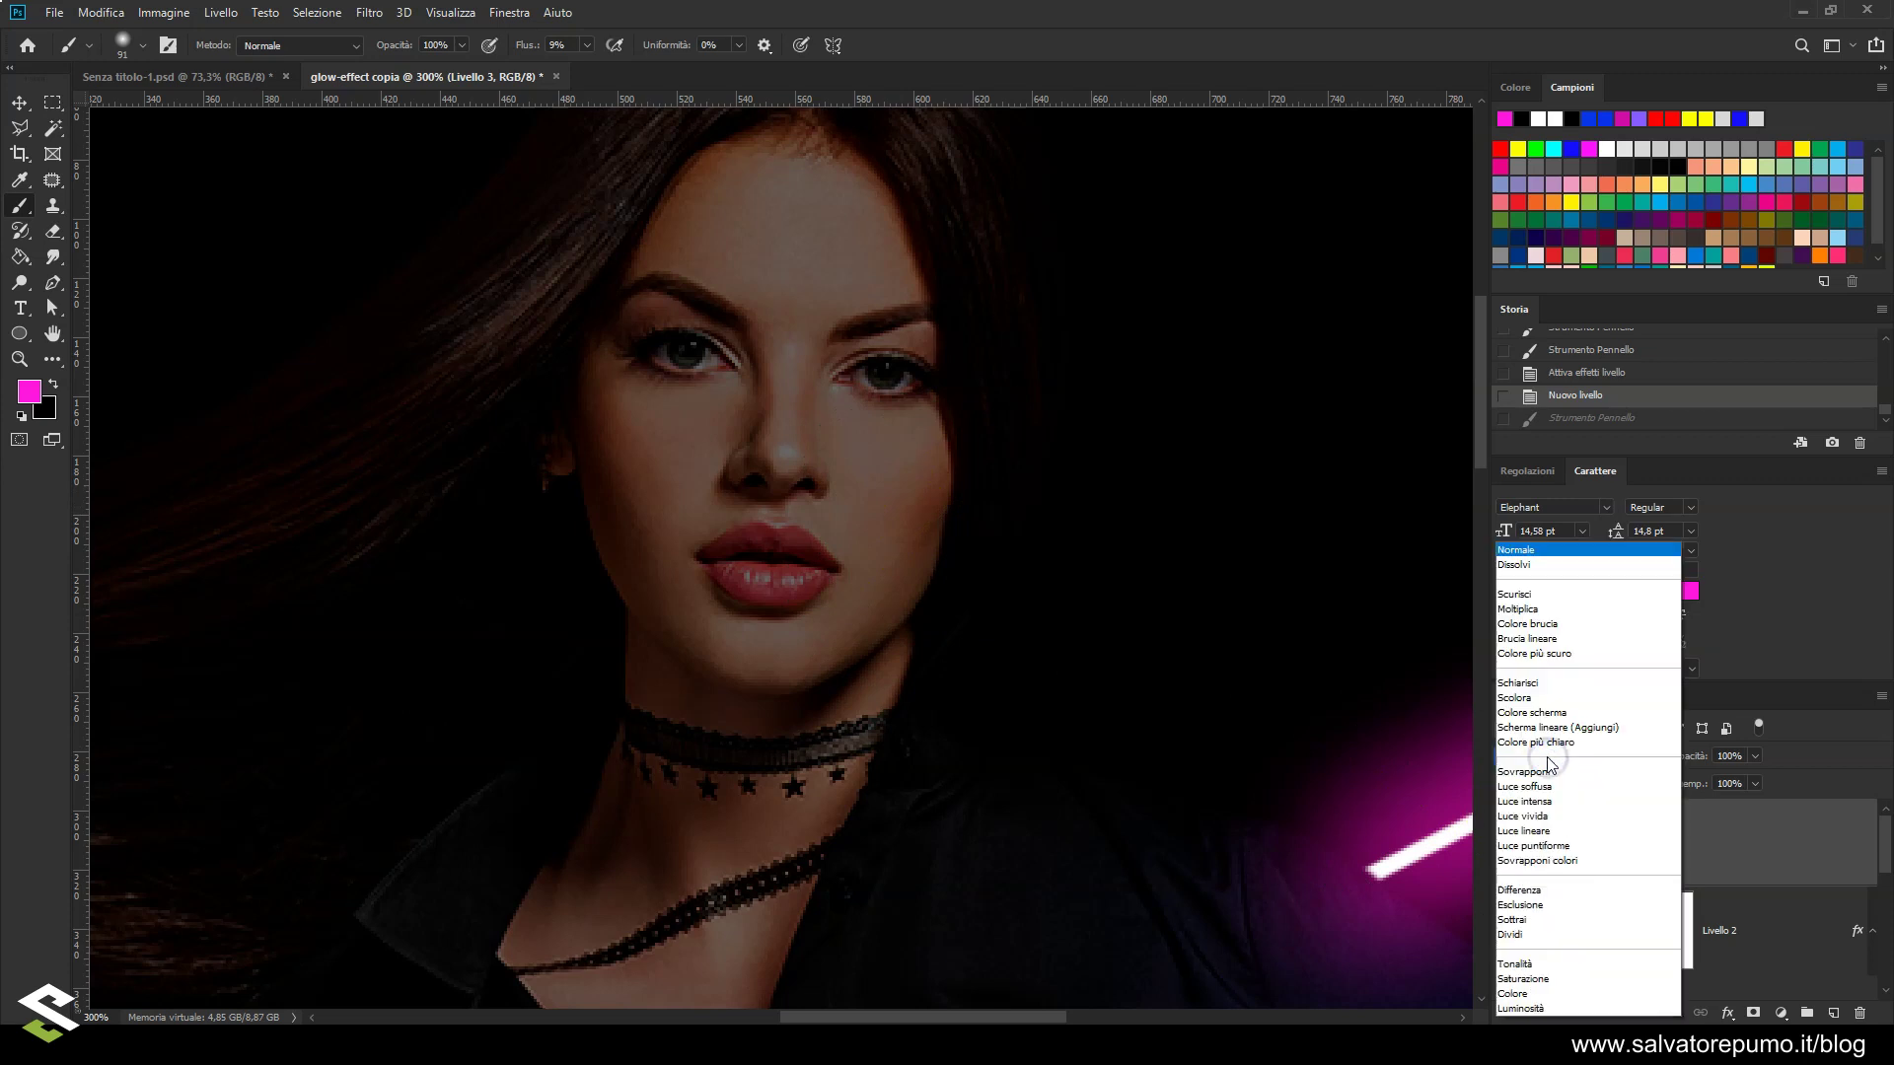
pyautogui.click(1539, 993)
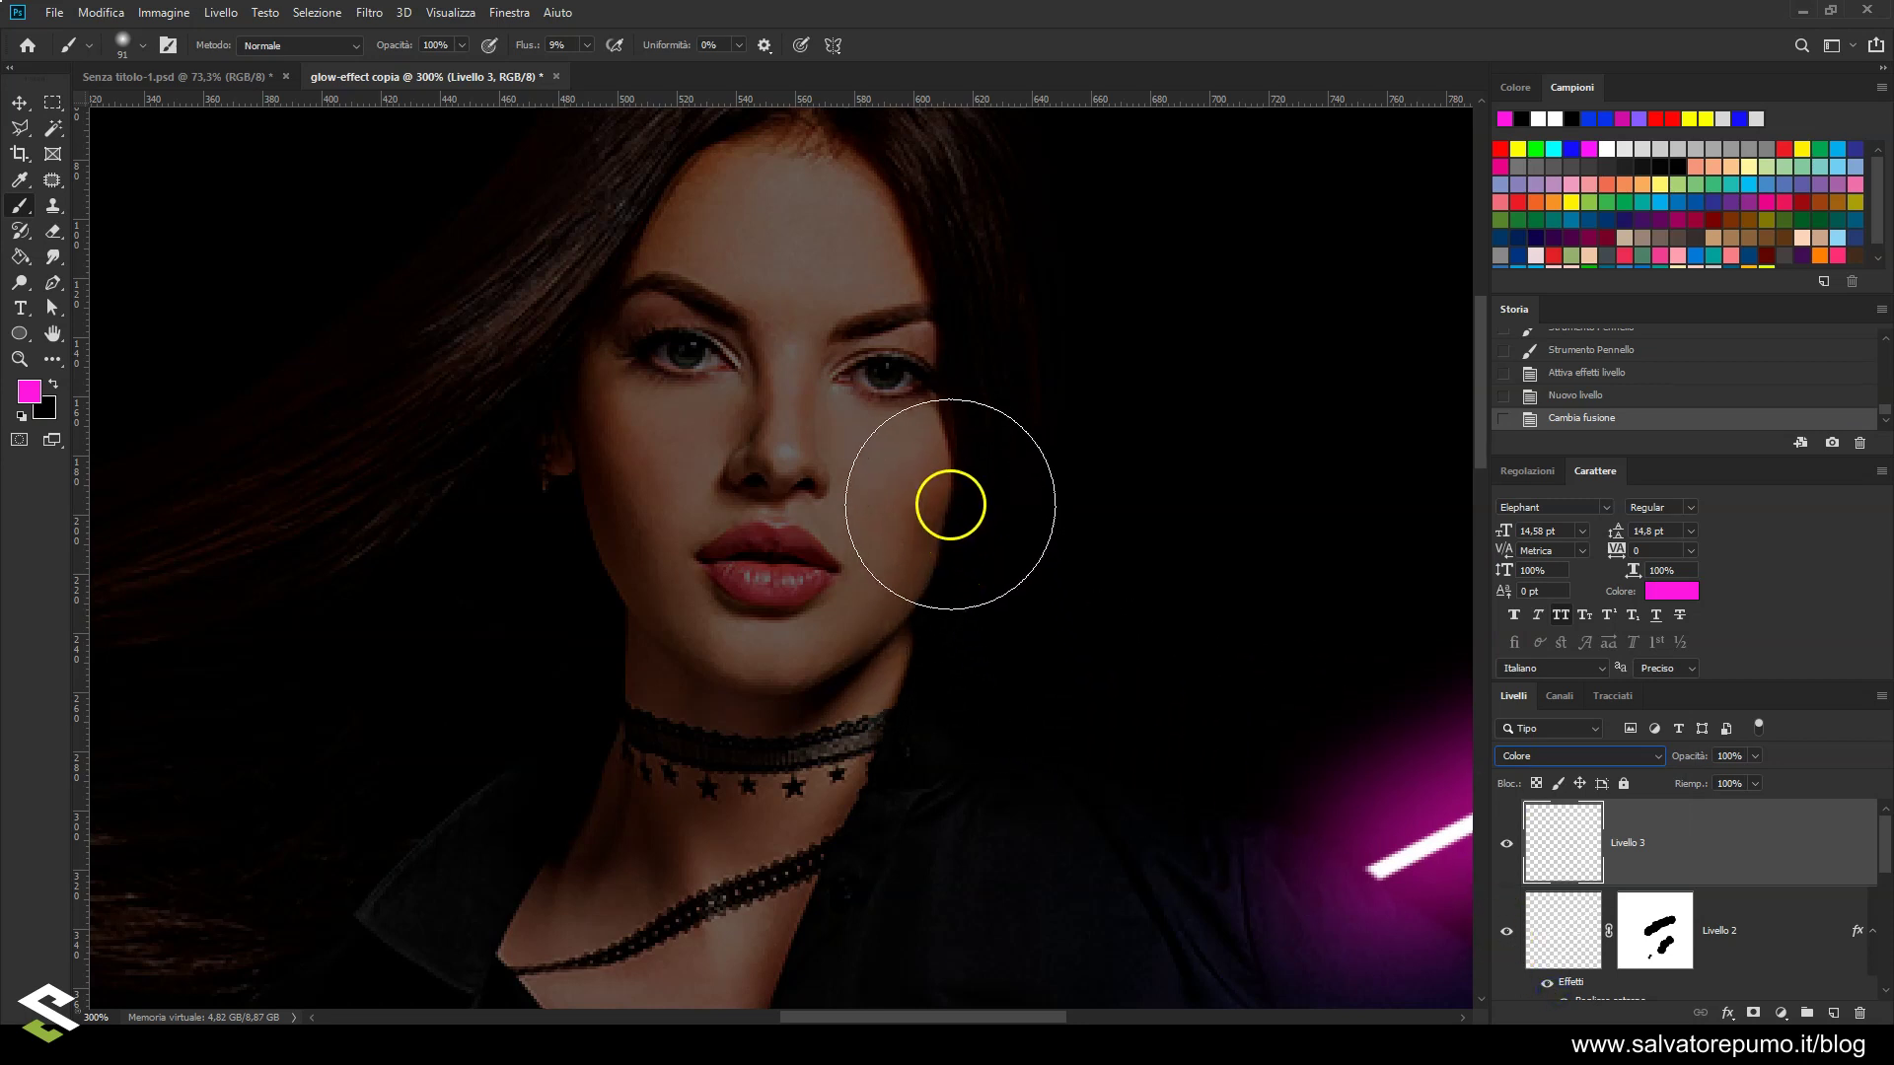
pyautogui.moveTo(943, 480)
pyautogui.mouseDown()
pyautogui.moveTo(895, 664)
pyautogui.moveTo(855, 682)
pyautogui.mouseUp()
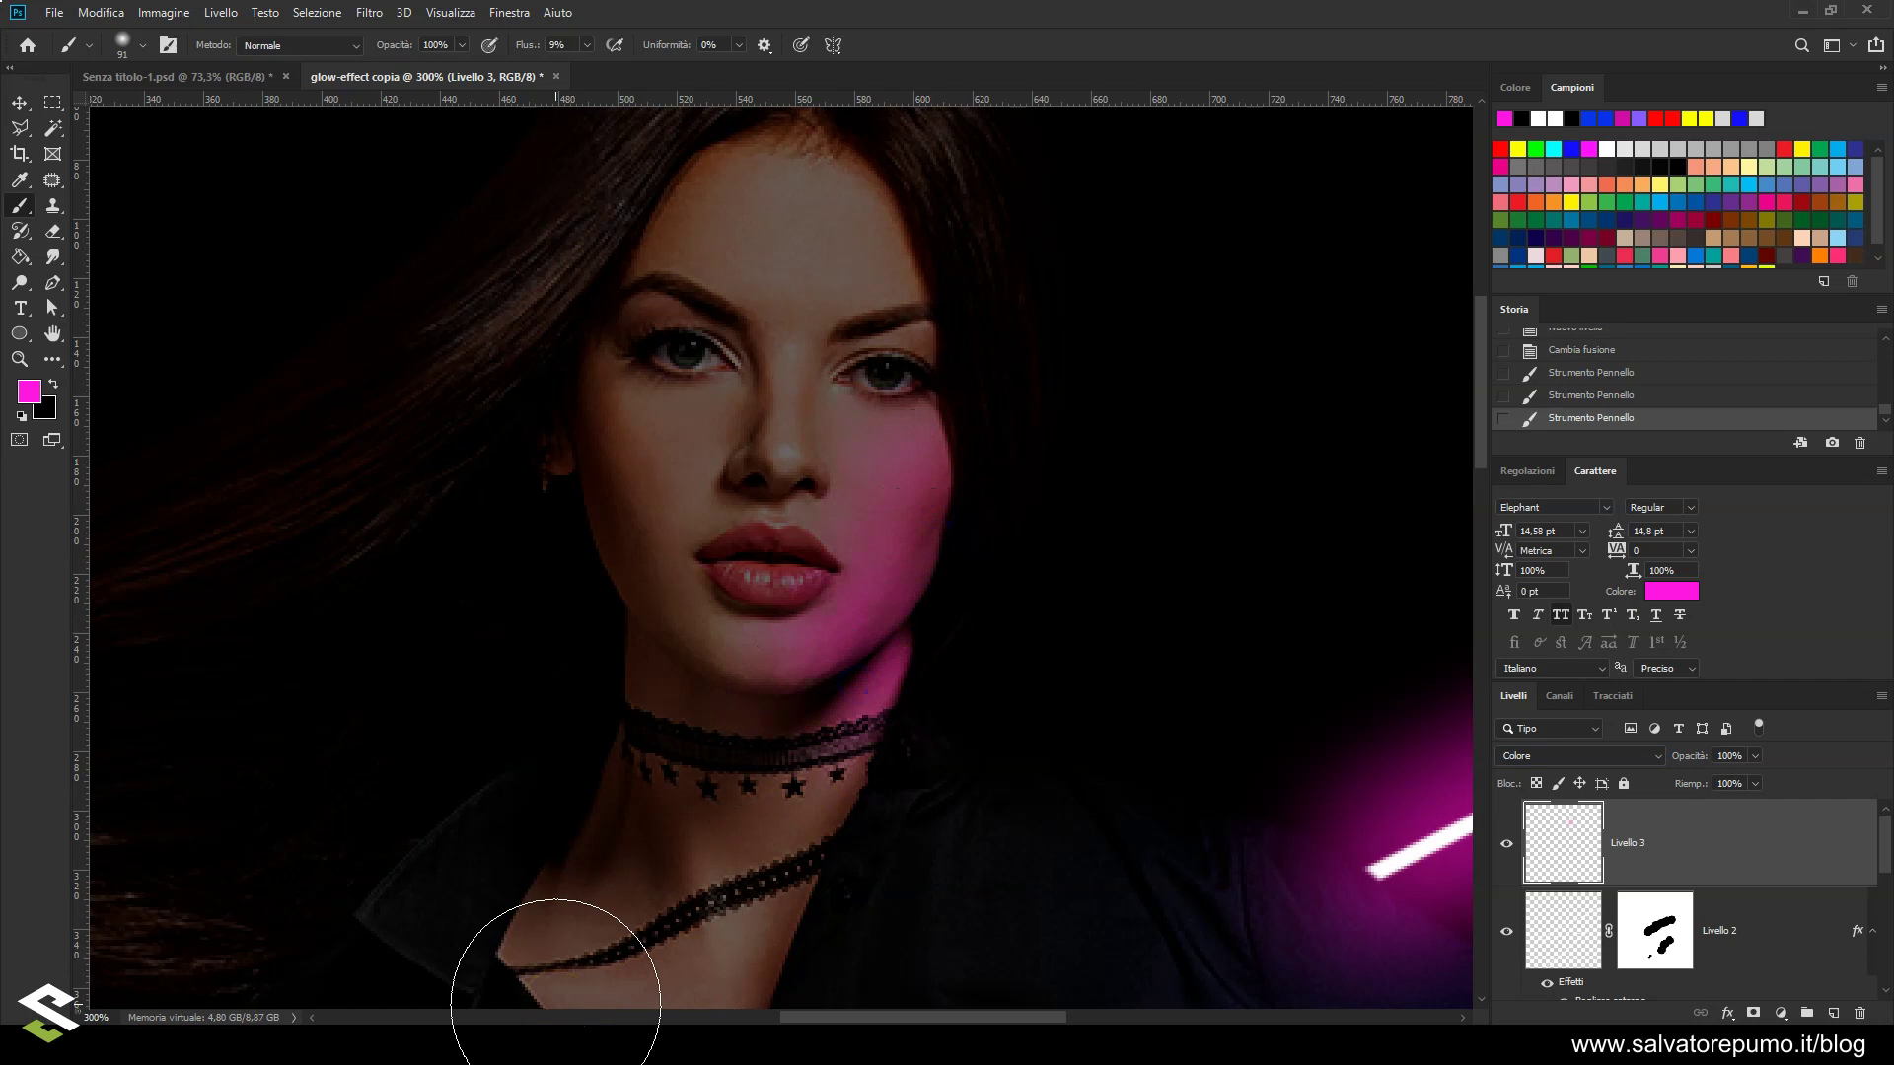
pyautogui.click(1621, 756)
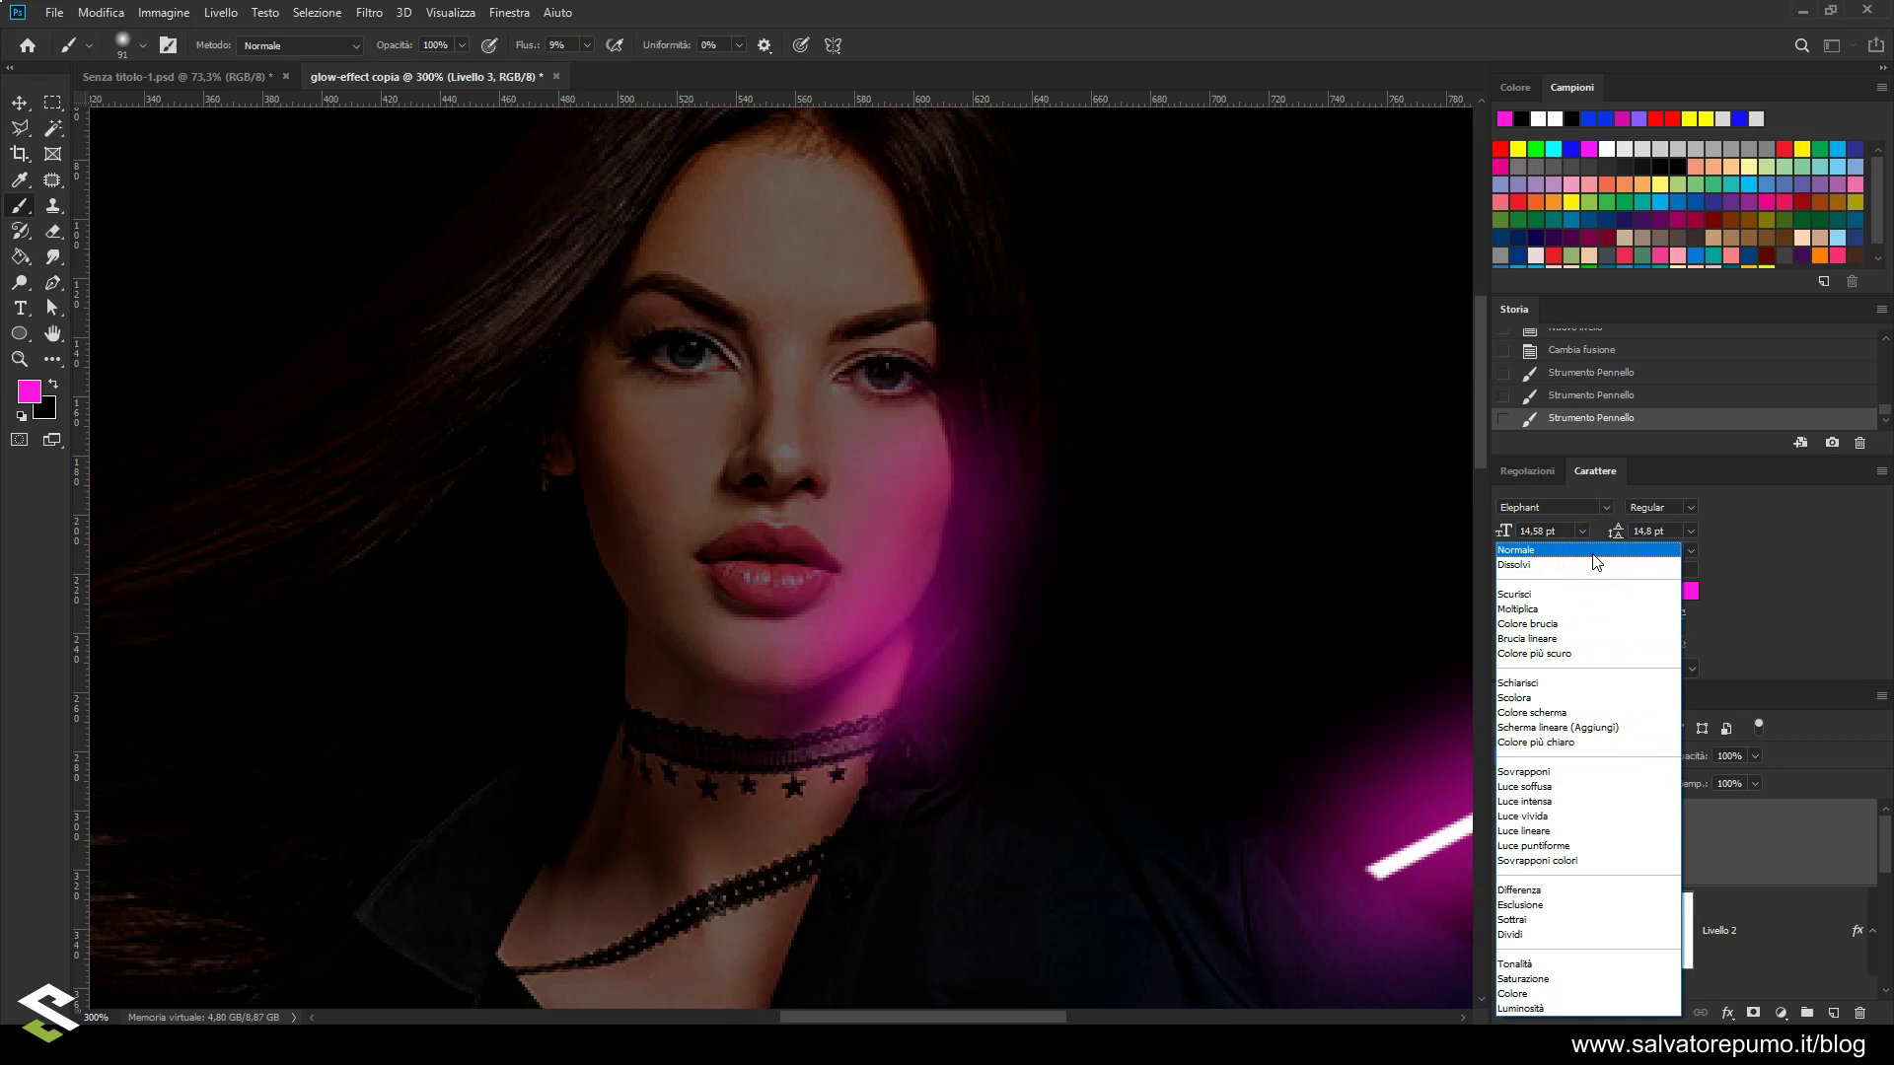
pyautogui.click(1568, 994)
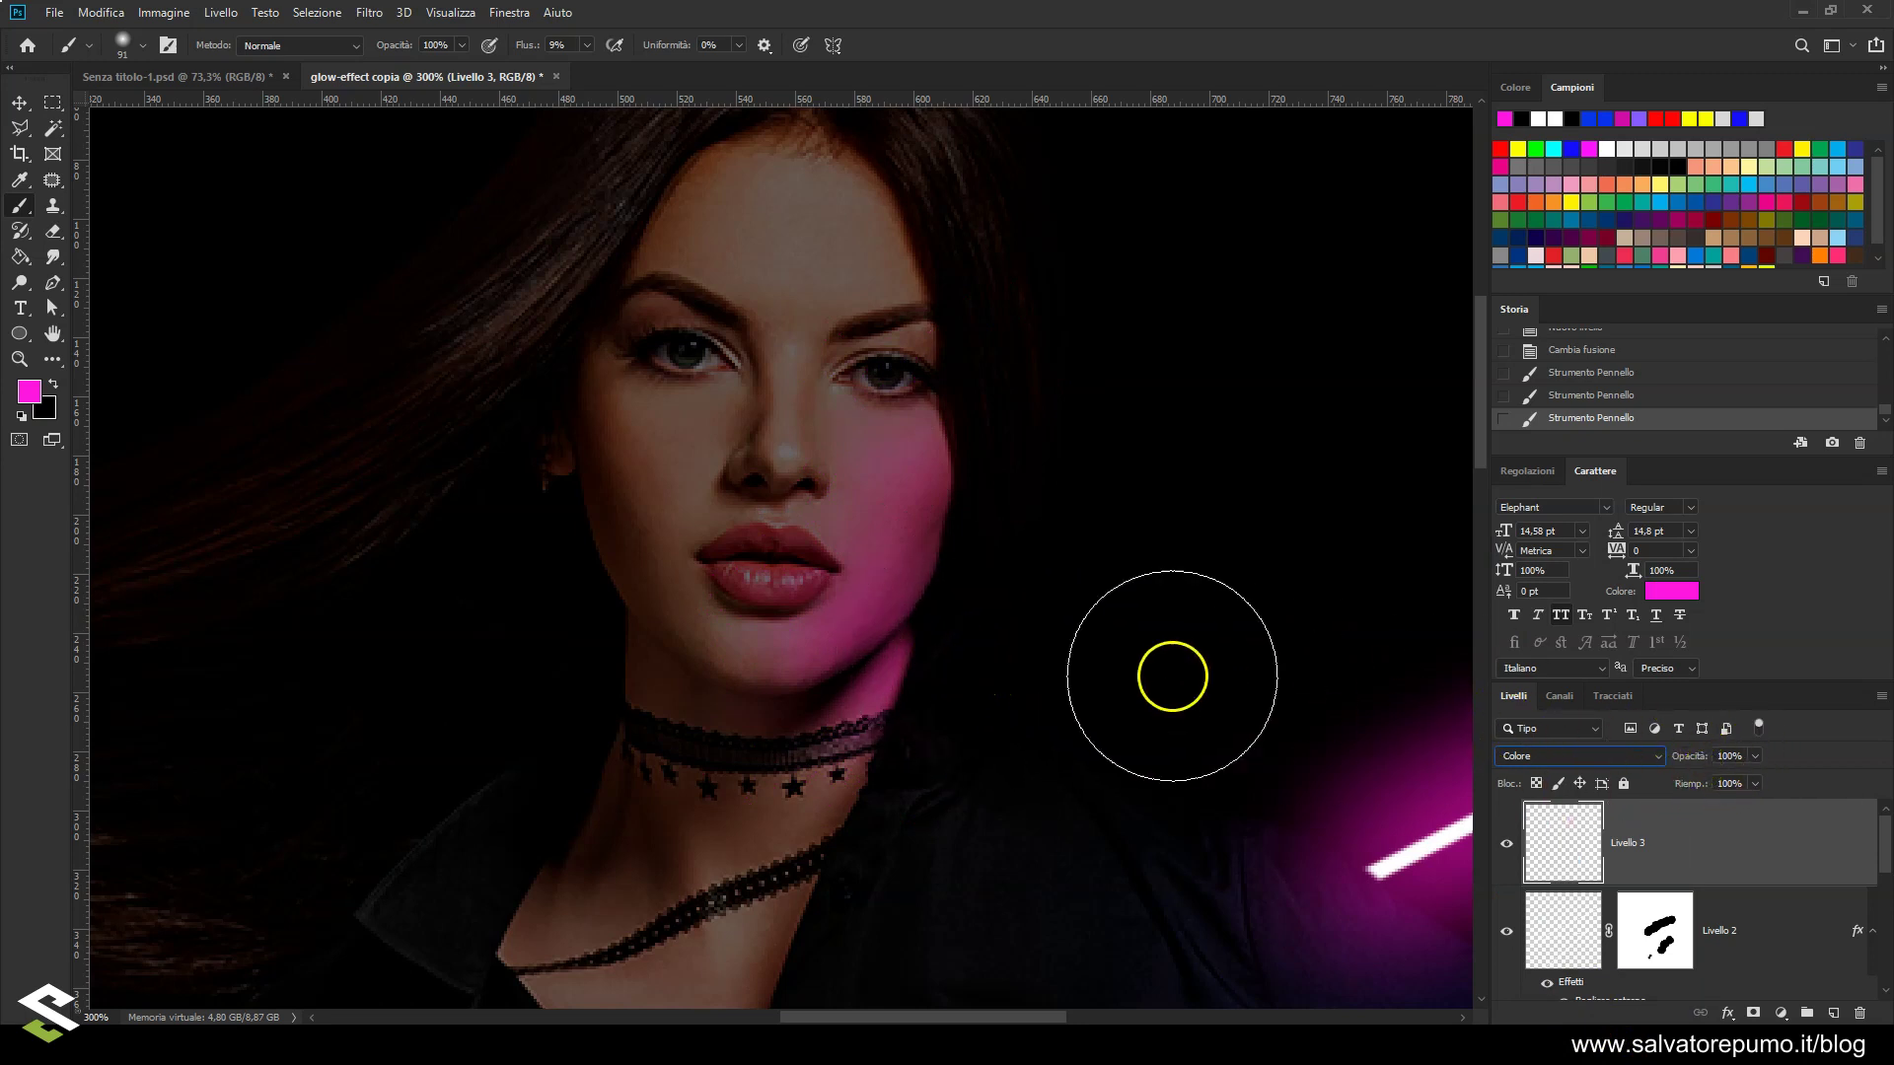
# Erase the pink tint on the cheek with a 60 px Eraser at about 31% opacity
pyautogui.click(54, 233)
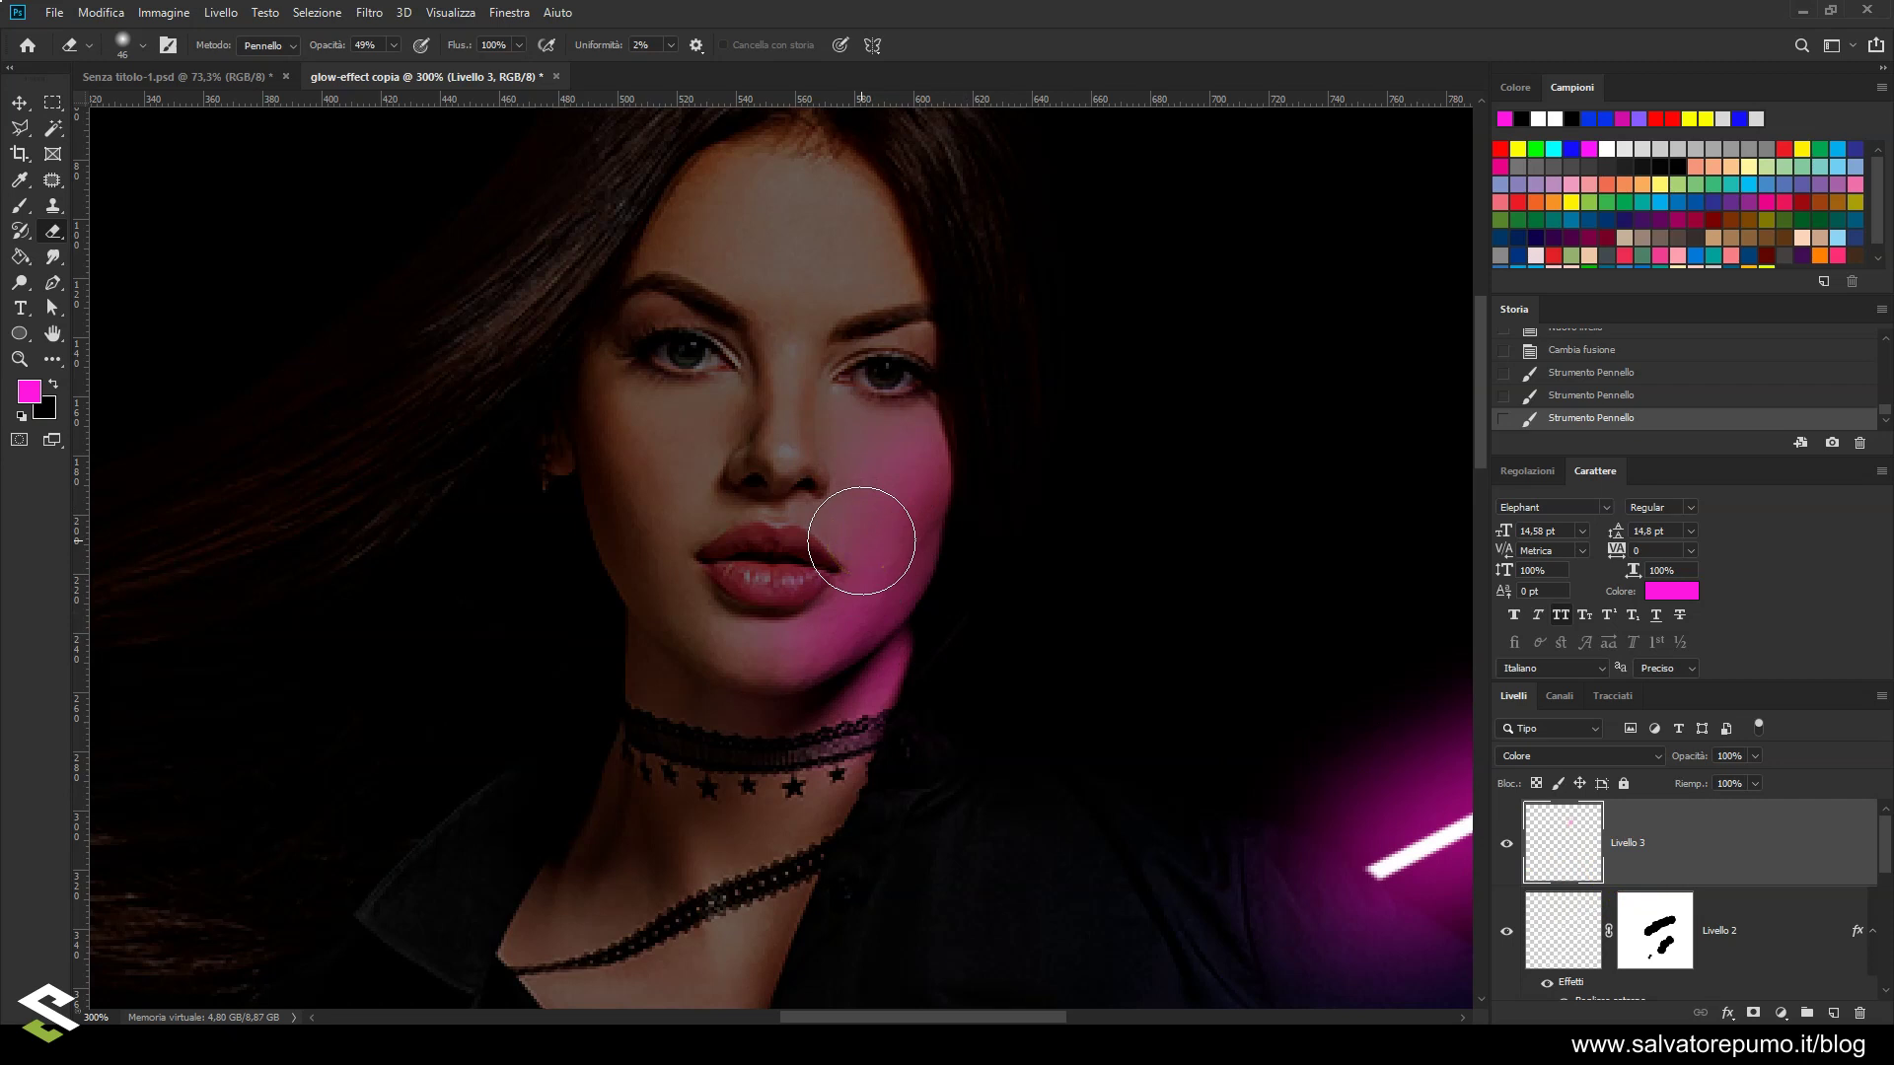
pyautogui.keyDown('alt'); pyautogui.rightClick(861, 524); pyautogui.keyUp('alt')
pyautogui.click(393, 45)
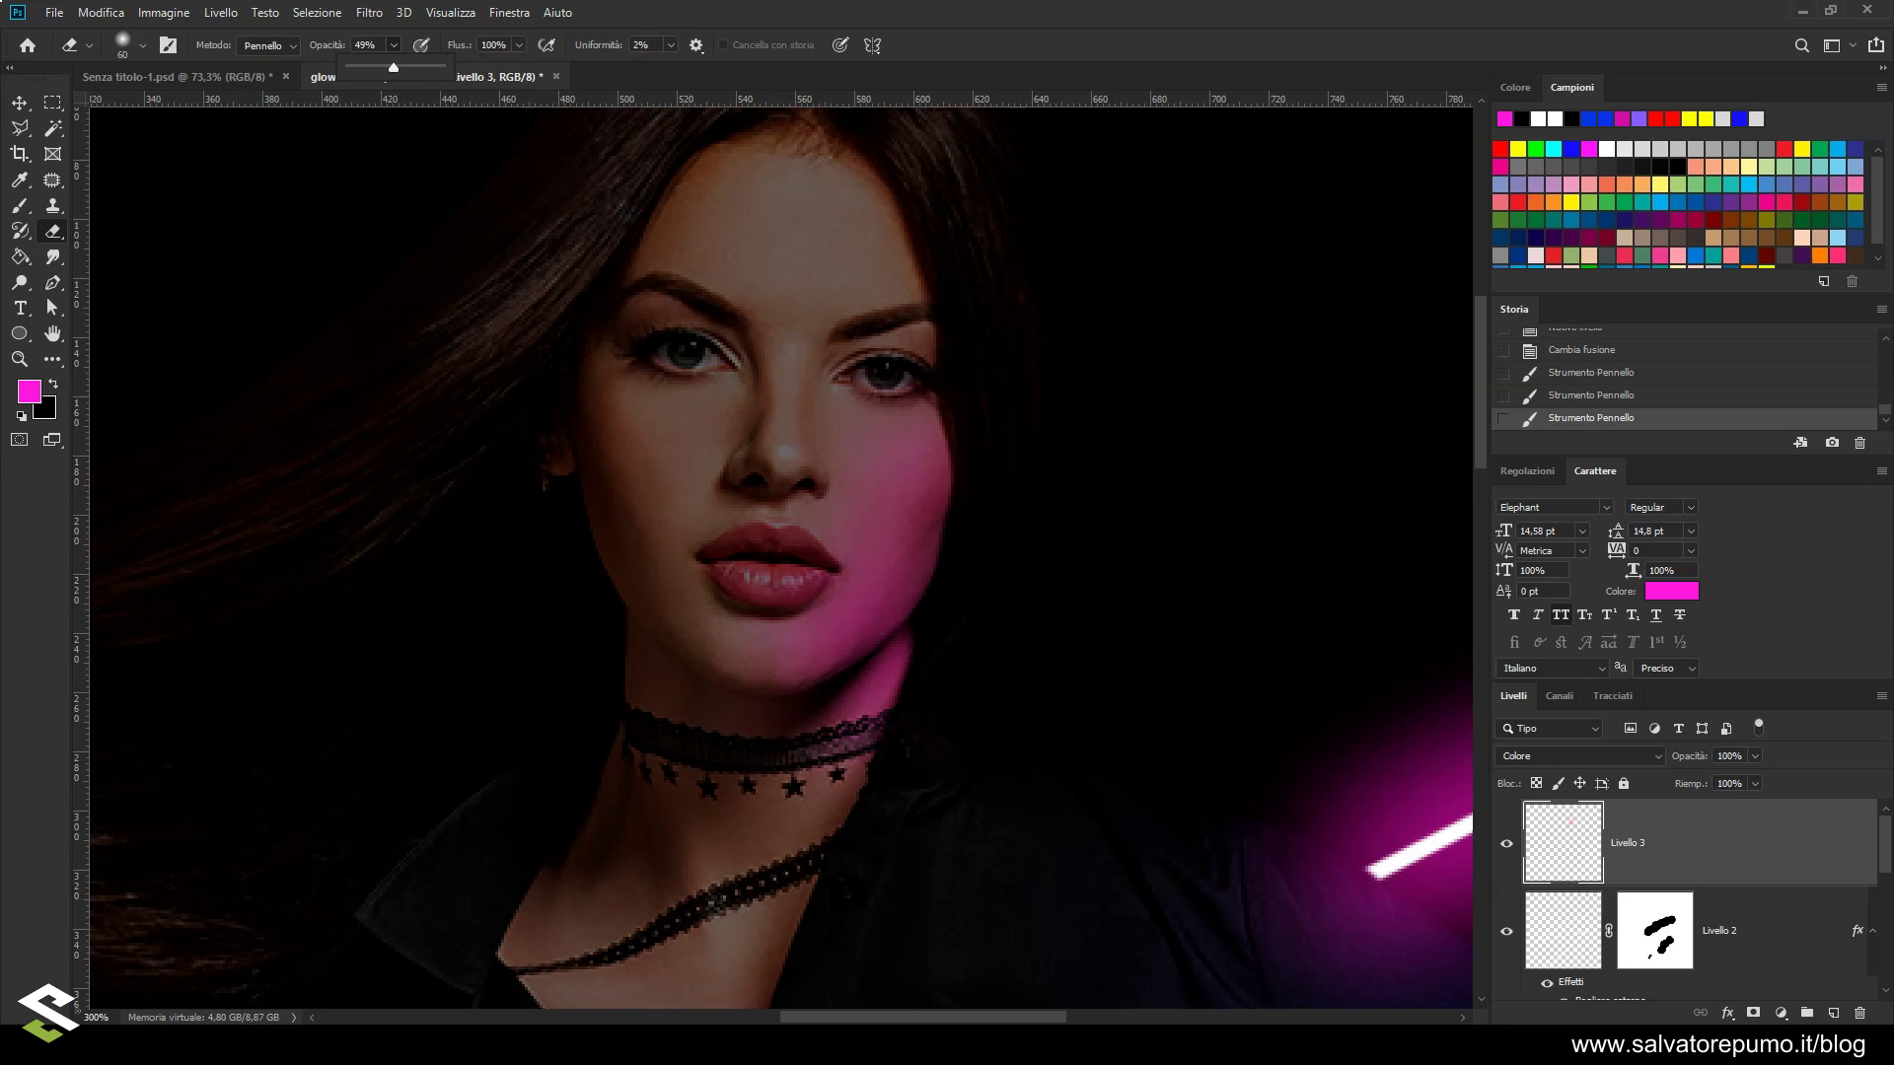
pyautogui.moveTo(394, 67); pyautogui.dragTo(381, 68)
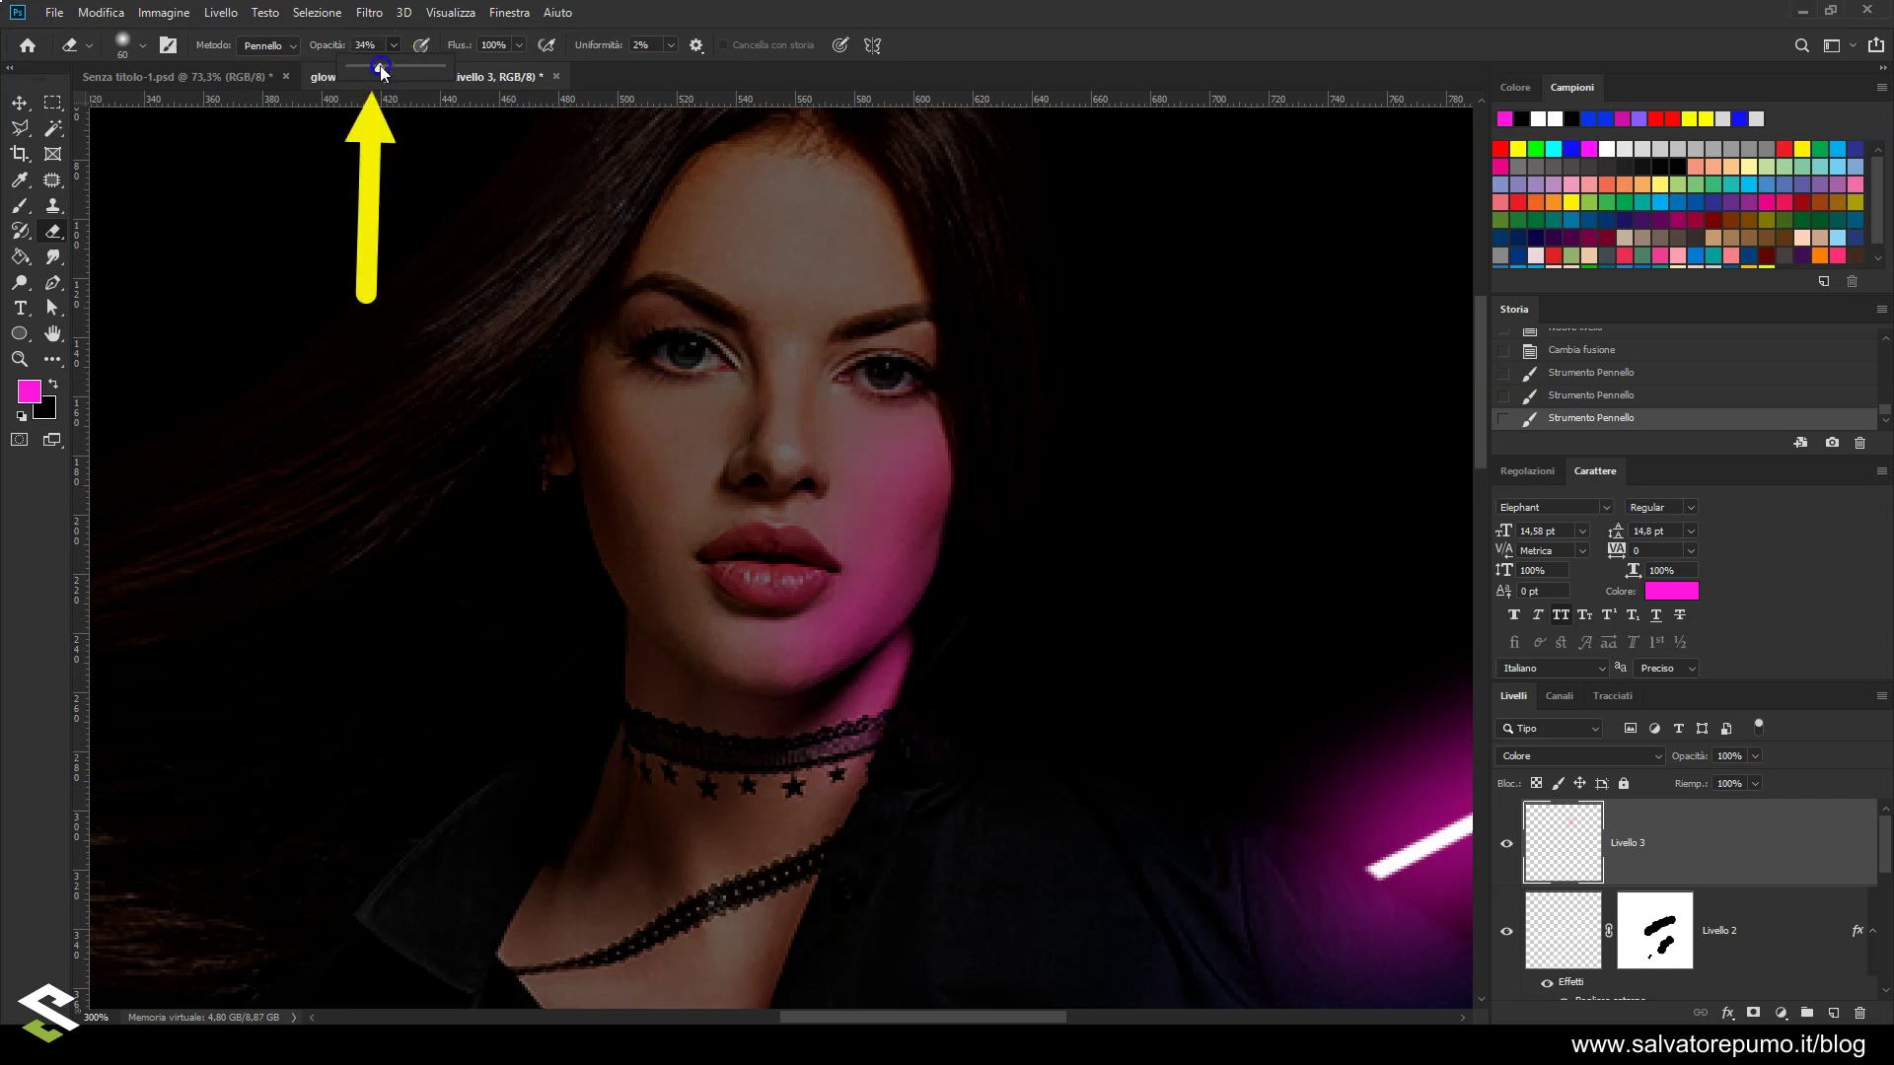
pyautogui.moveTo(523, 321)
pyautogui.mouseDown()
pyautogui.moveTo(877, 457)
pyautogui.moveTo(795, 625)
pyautogui.moveTo(811, 700)
pyautogui.moveTo(849, 615)
pyautogui.mouseUp()
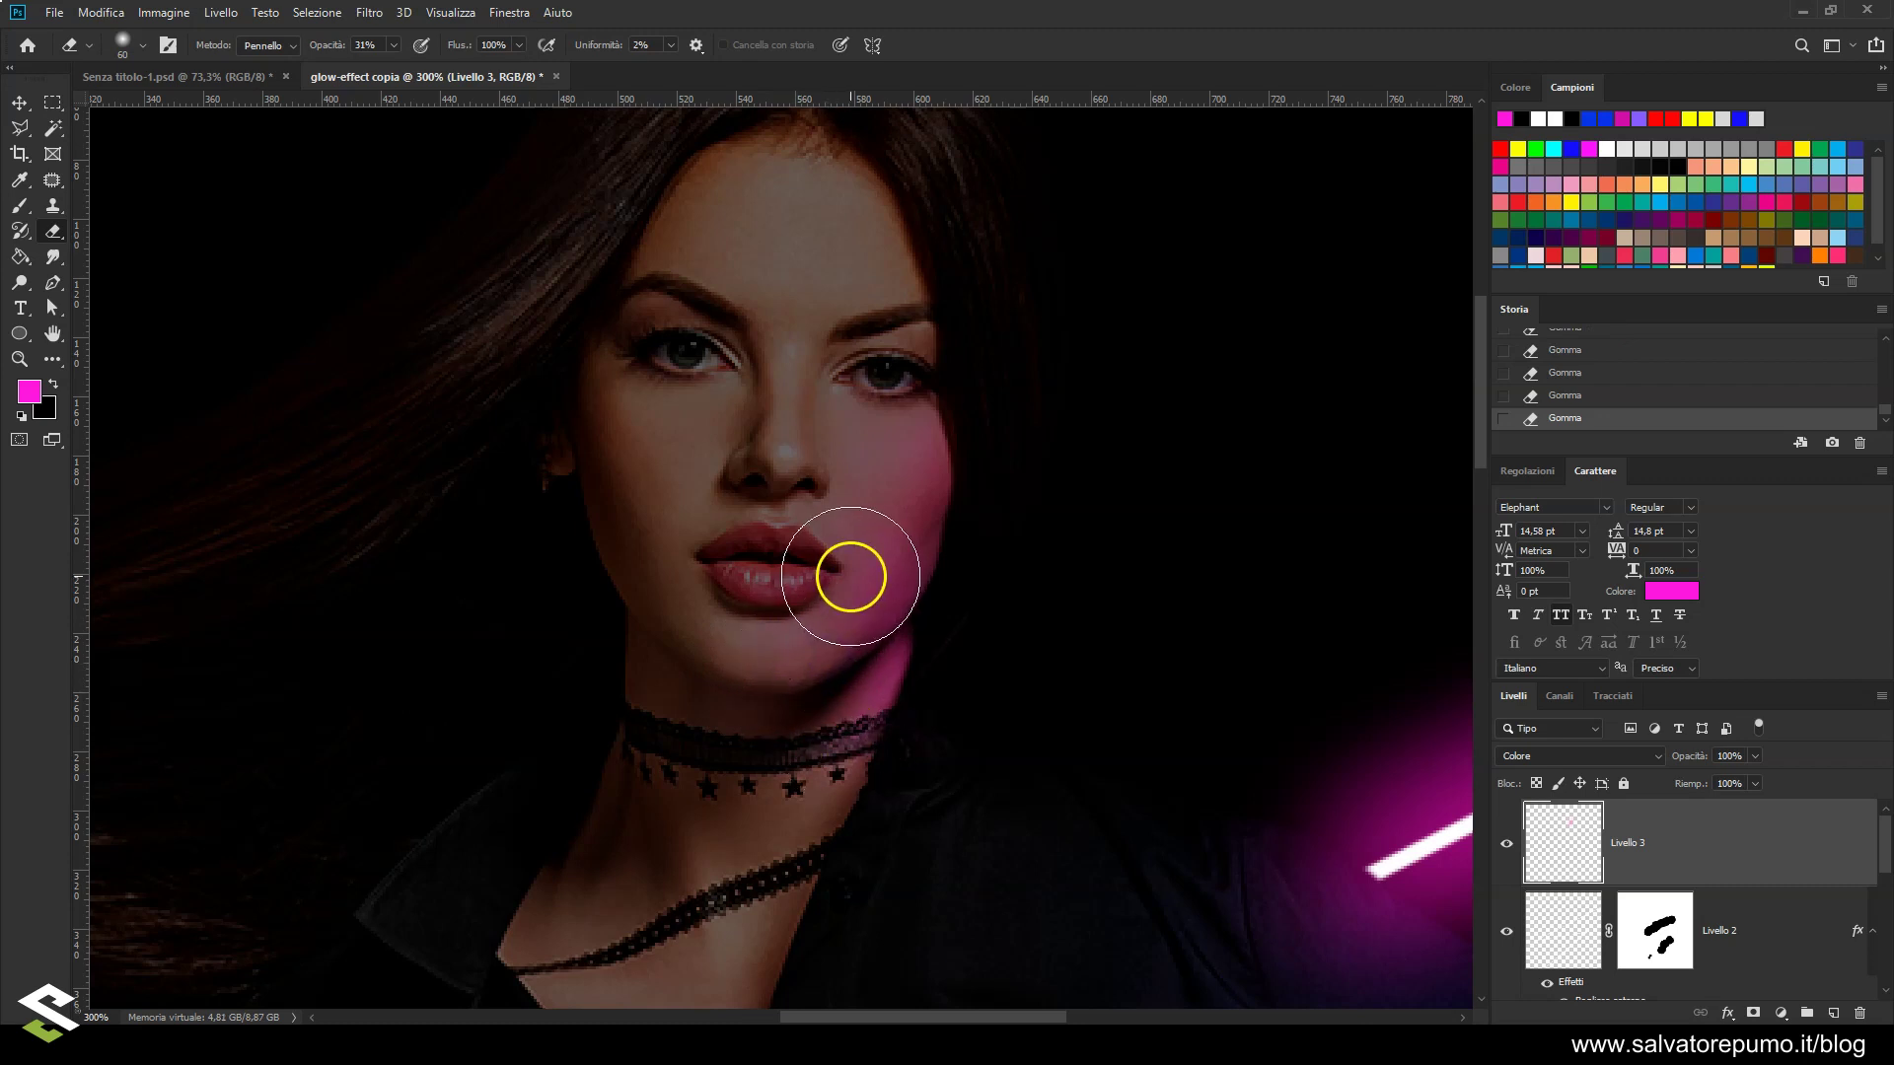
pyautogui.scroll(-2, 1022, 782)
pyautogui.scroll(2, 1021, 782)
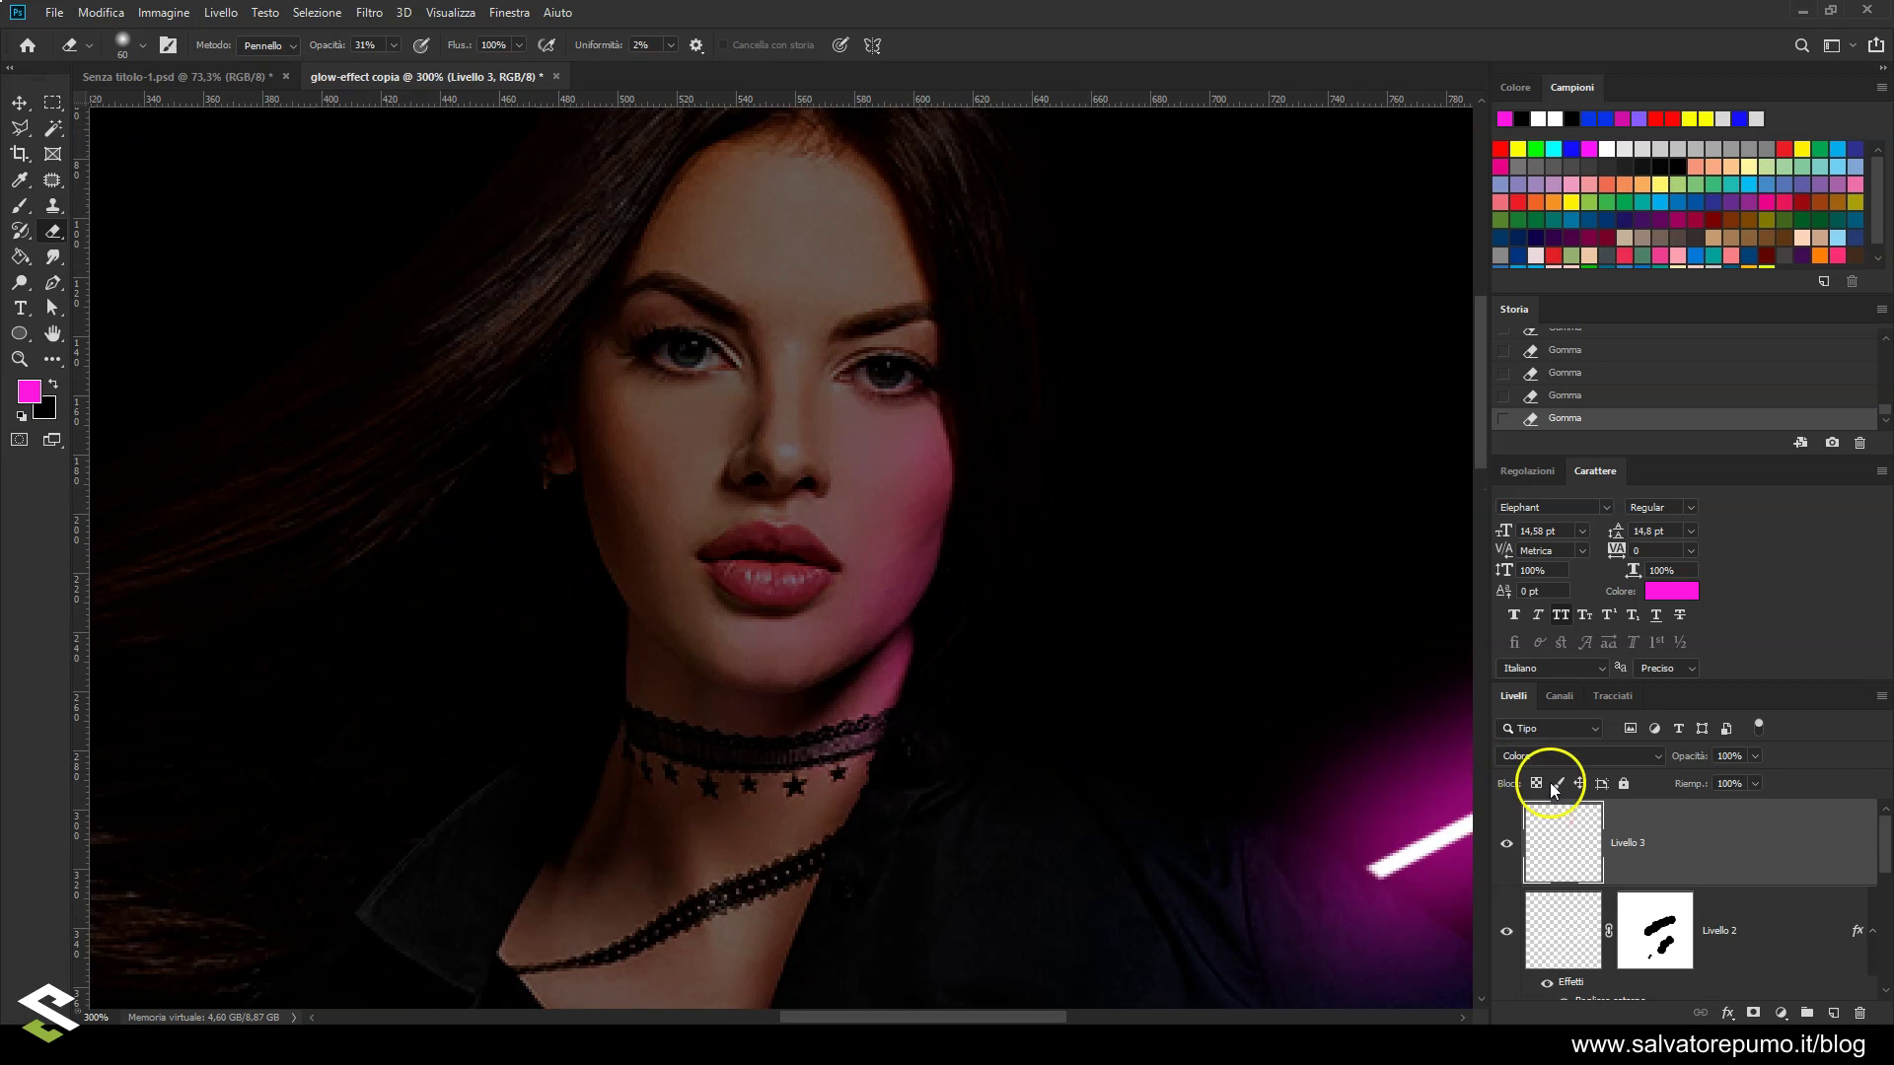
pyautogui.scroll(-3, 1141, 795)
pyautogui.scroll(1, 1141, 794)
pyautogui.scroll(1, 1141, 795)
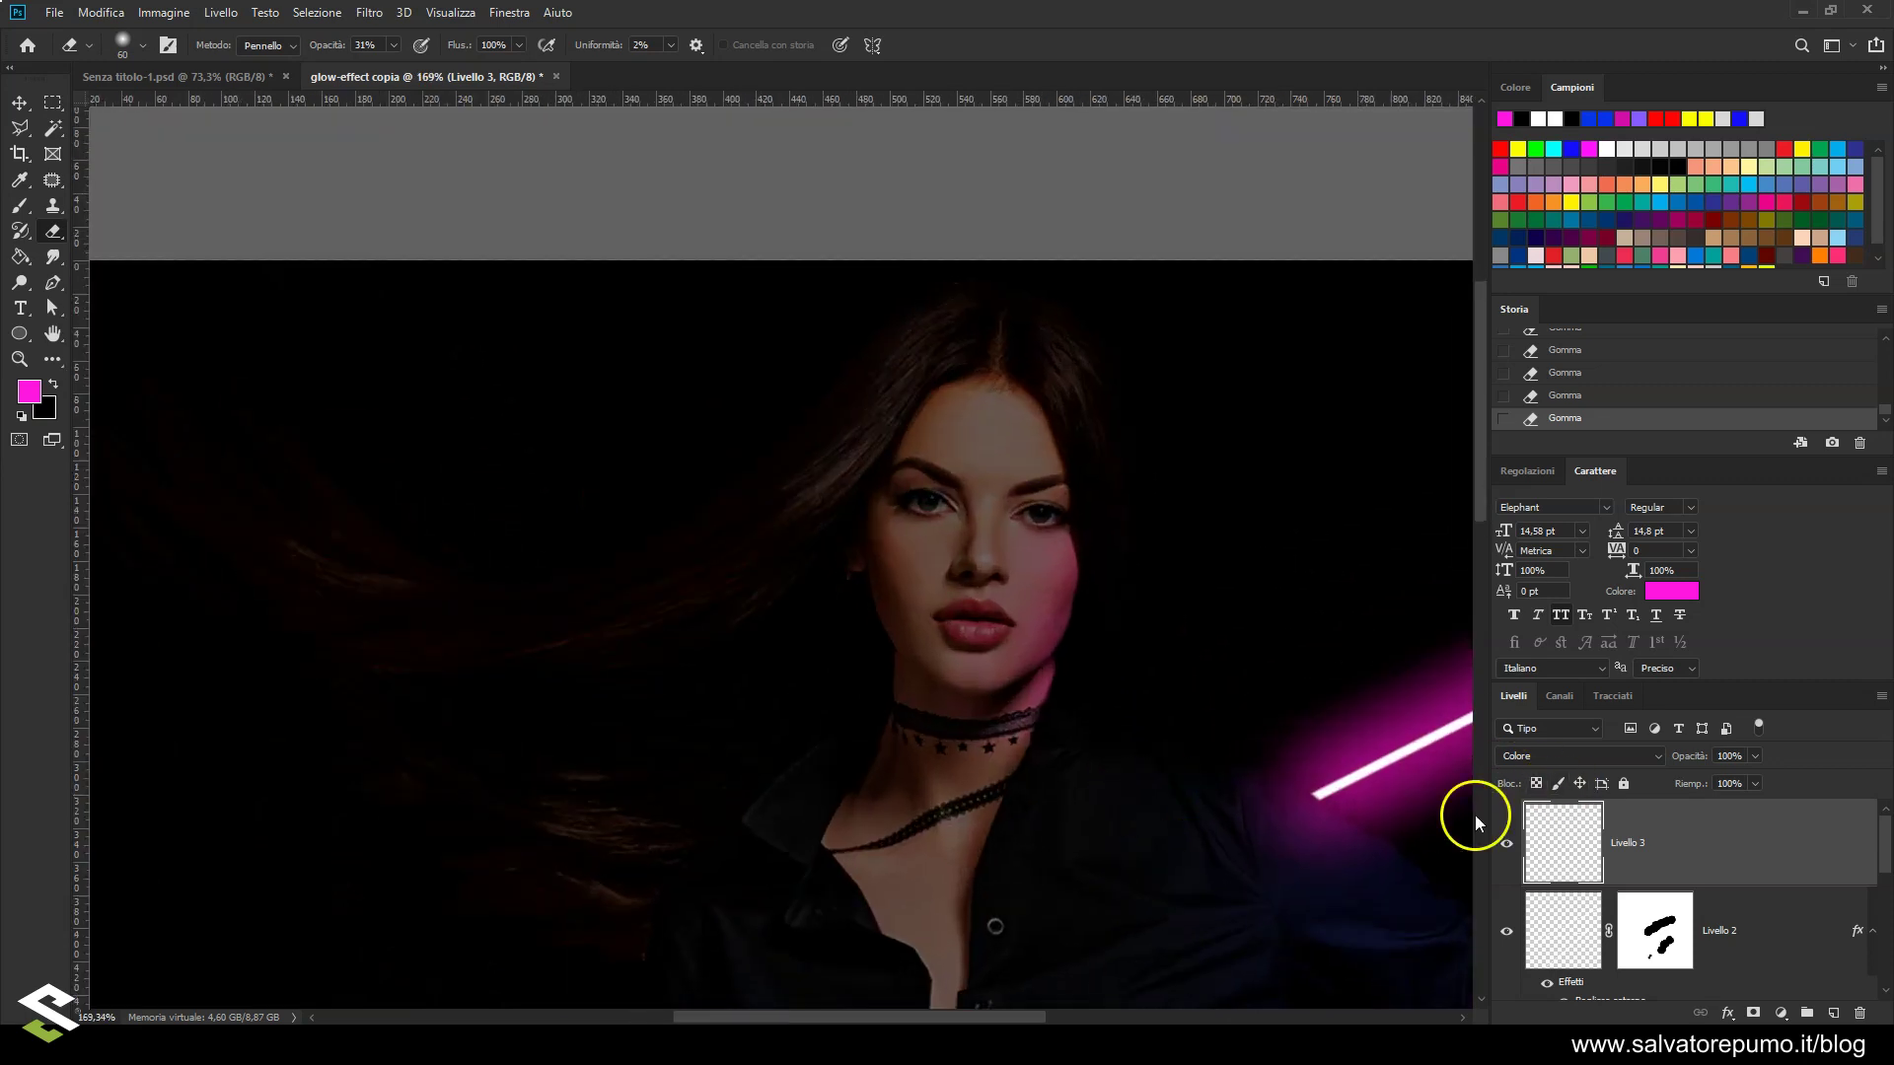
pyautogui.scroll(1, 1095, 663)
pyautogui.scroll(1, 1094, 663)
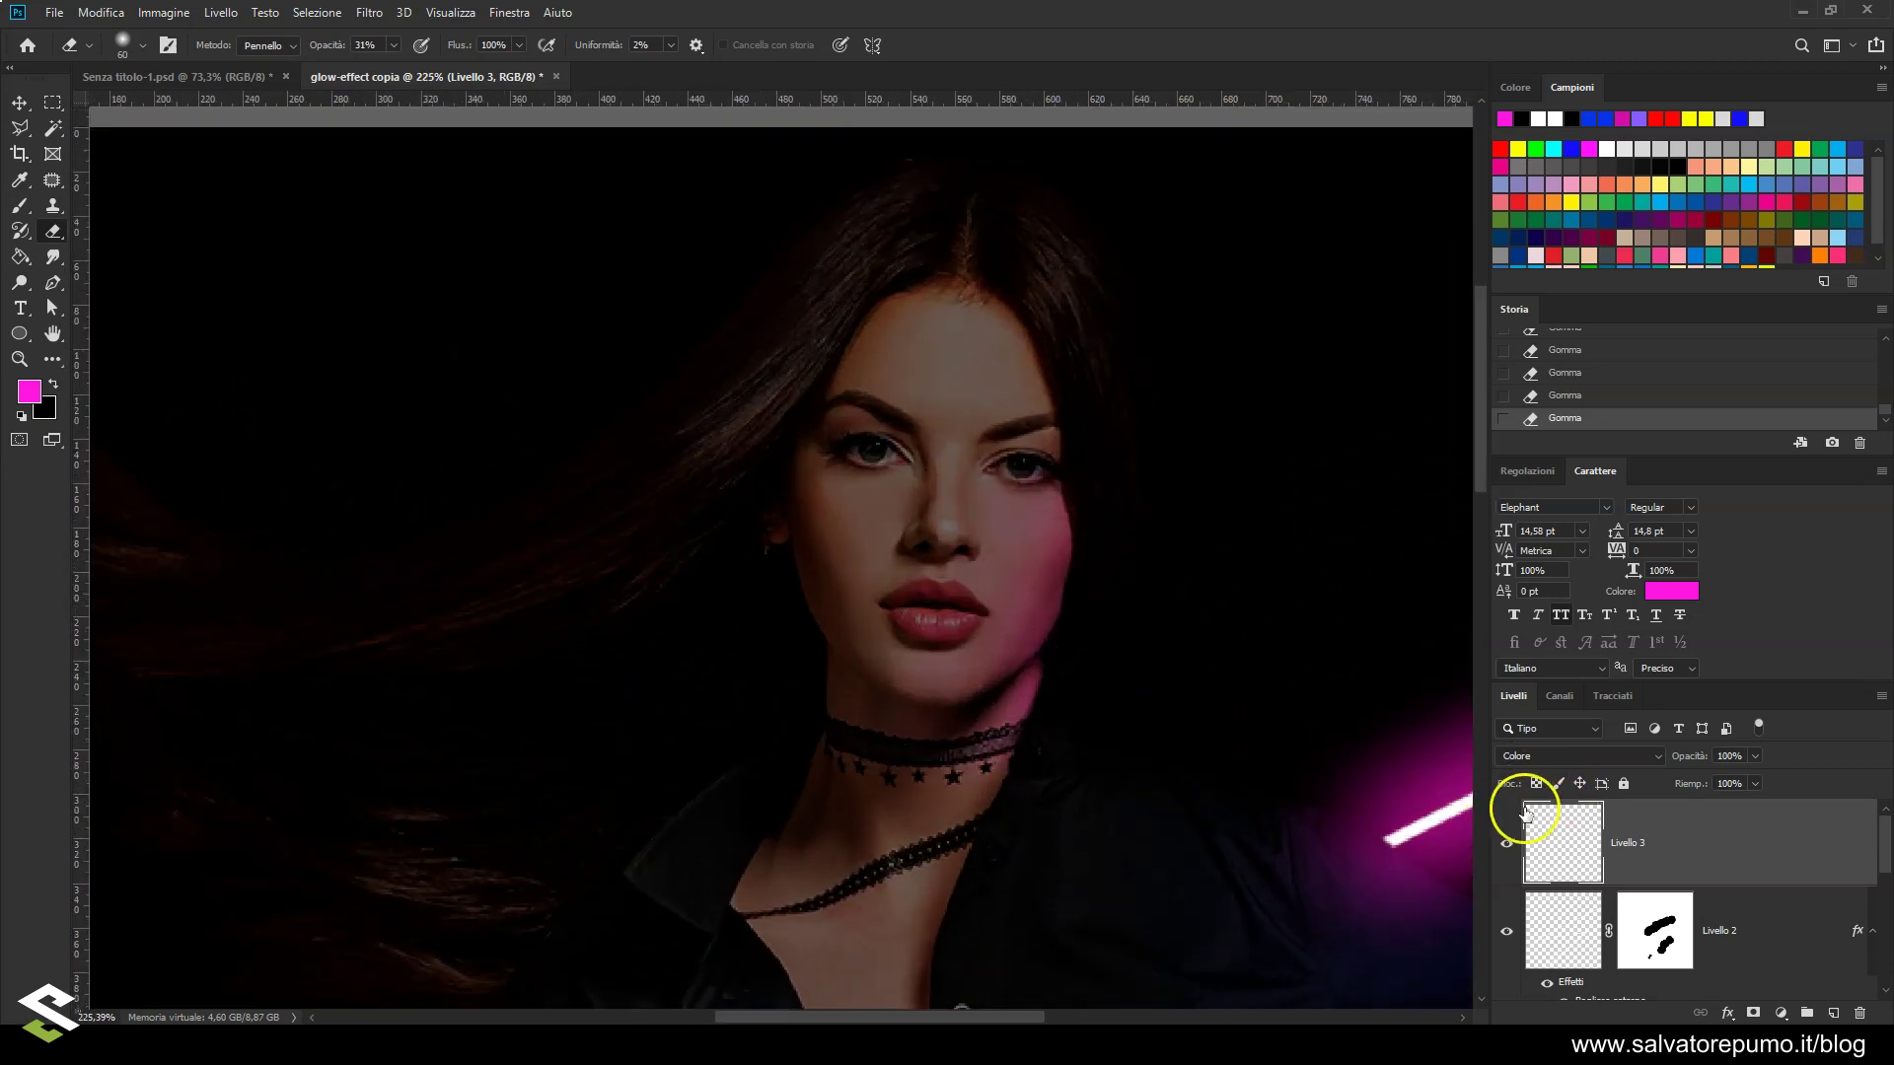
pyautogui.scroll(1, 1095, 684)
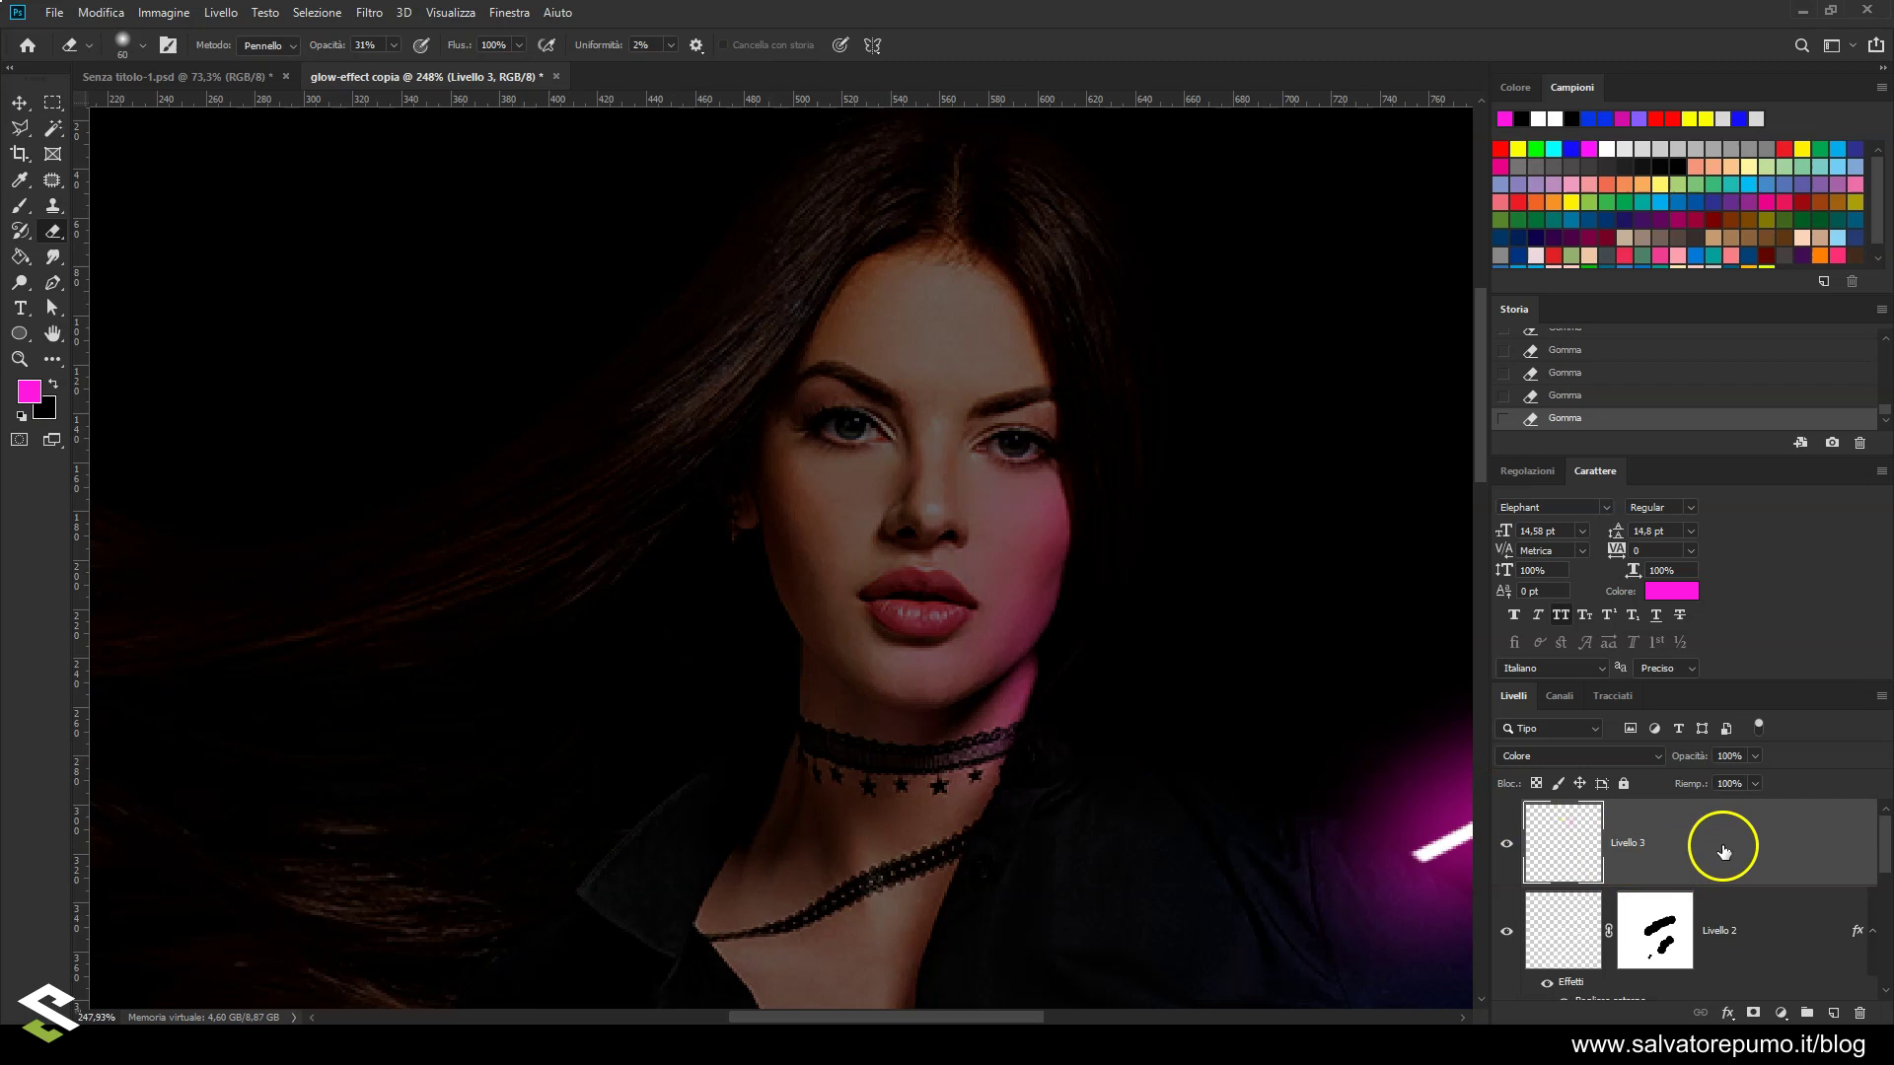
pyautogui.scroll(-2, 1332, 761)
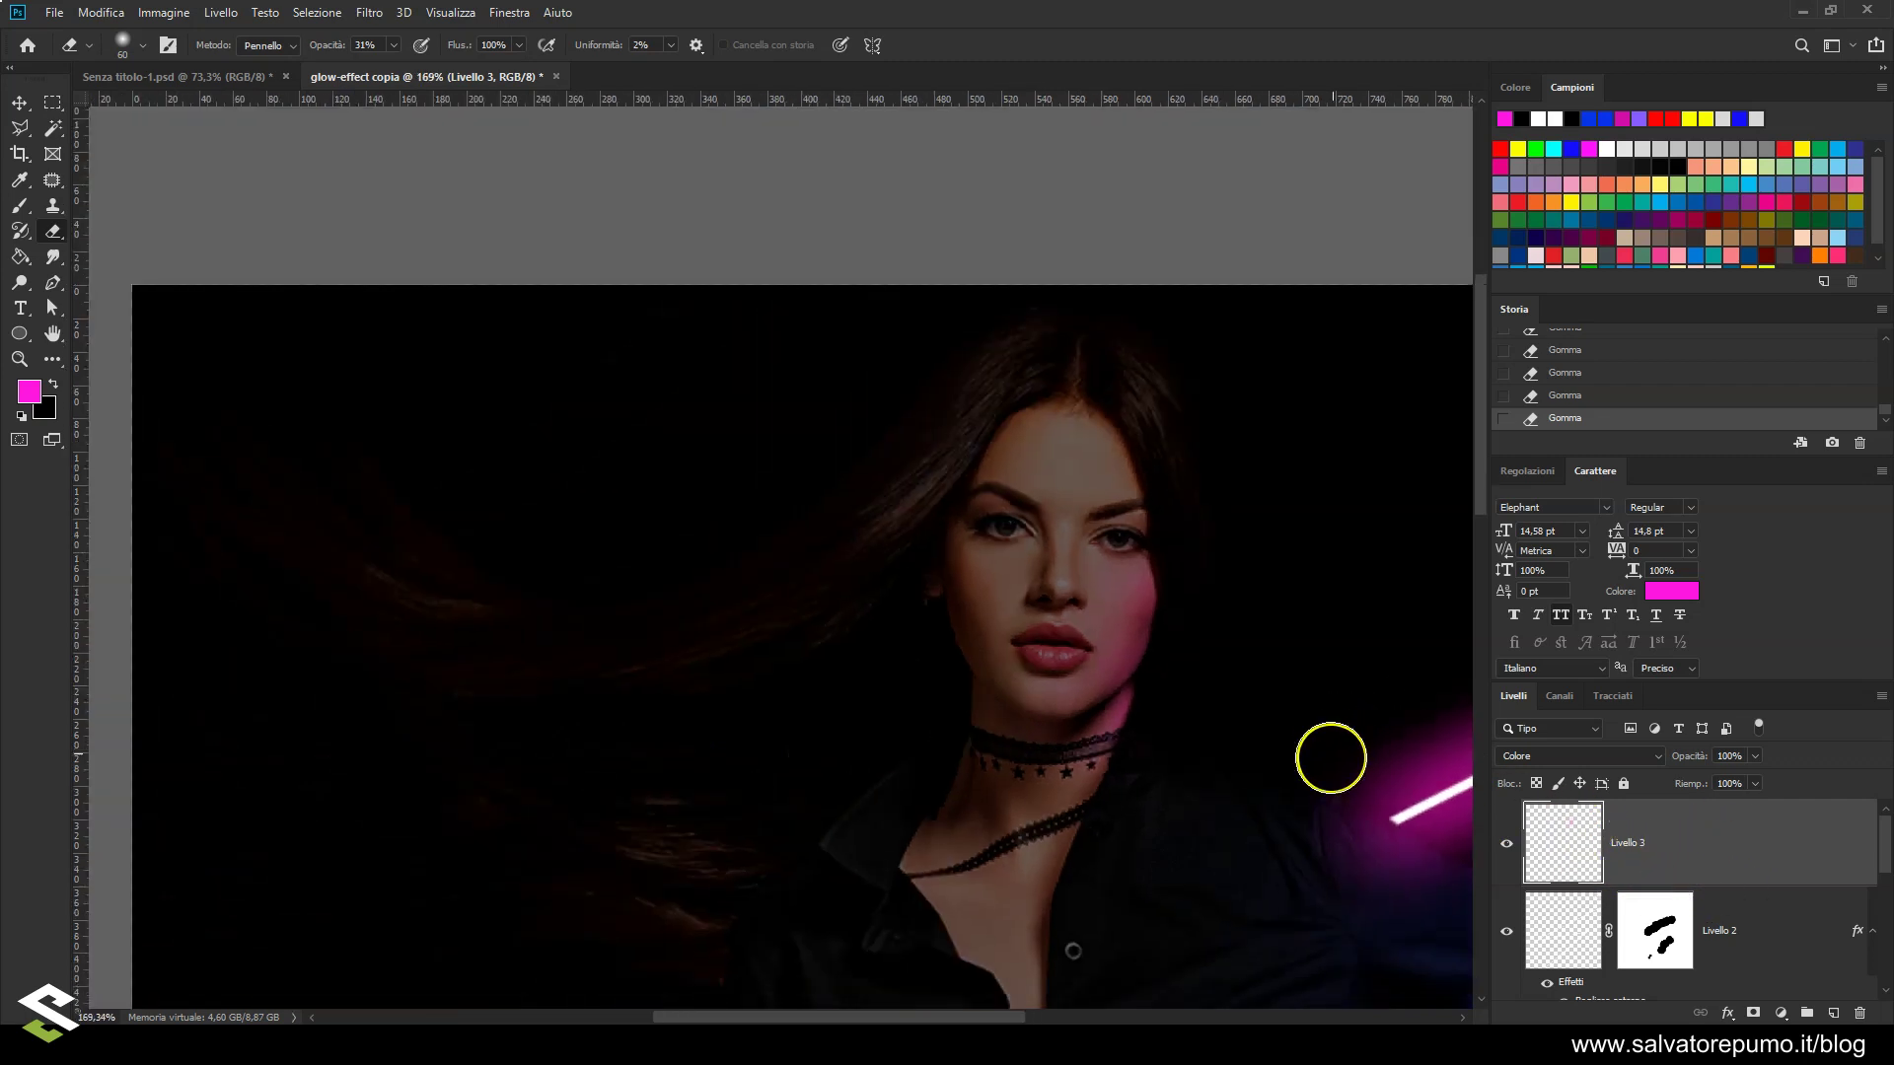
pyautogui.scroll(-3, 1324, 762)
pyautogui.moveTo(1295, 752); pyautogui.dragTo(982, 511)
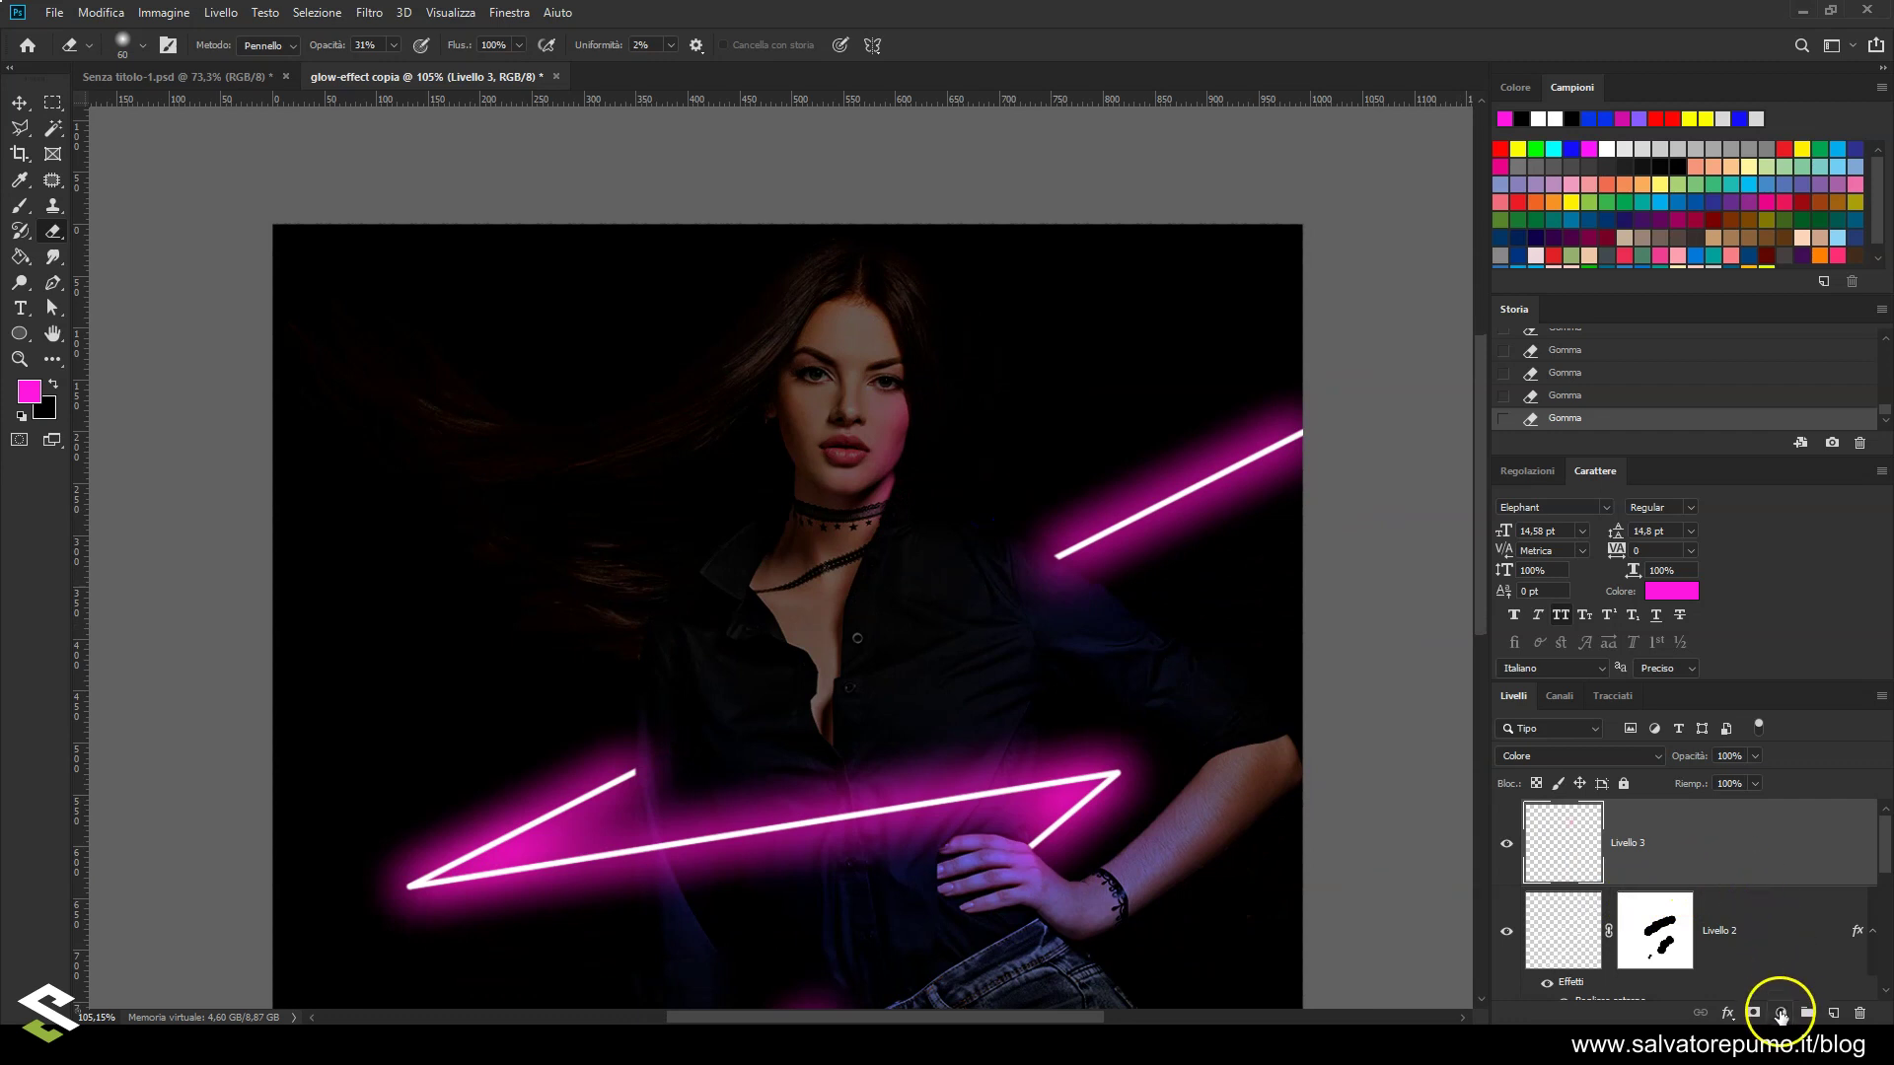
# Add a Brightness/Contrast adjustment layer with brightness 83 and contrast 14
pyautogui.click(1780, 1013)
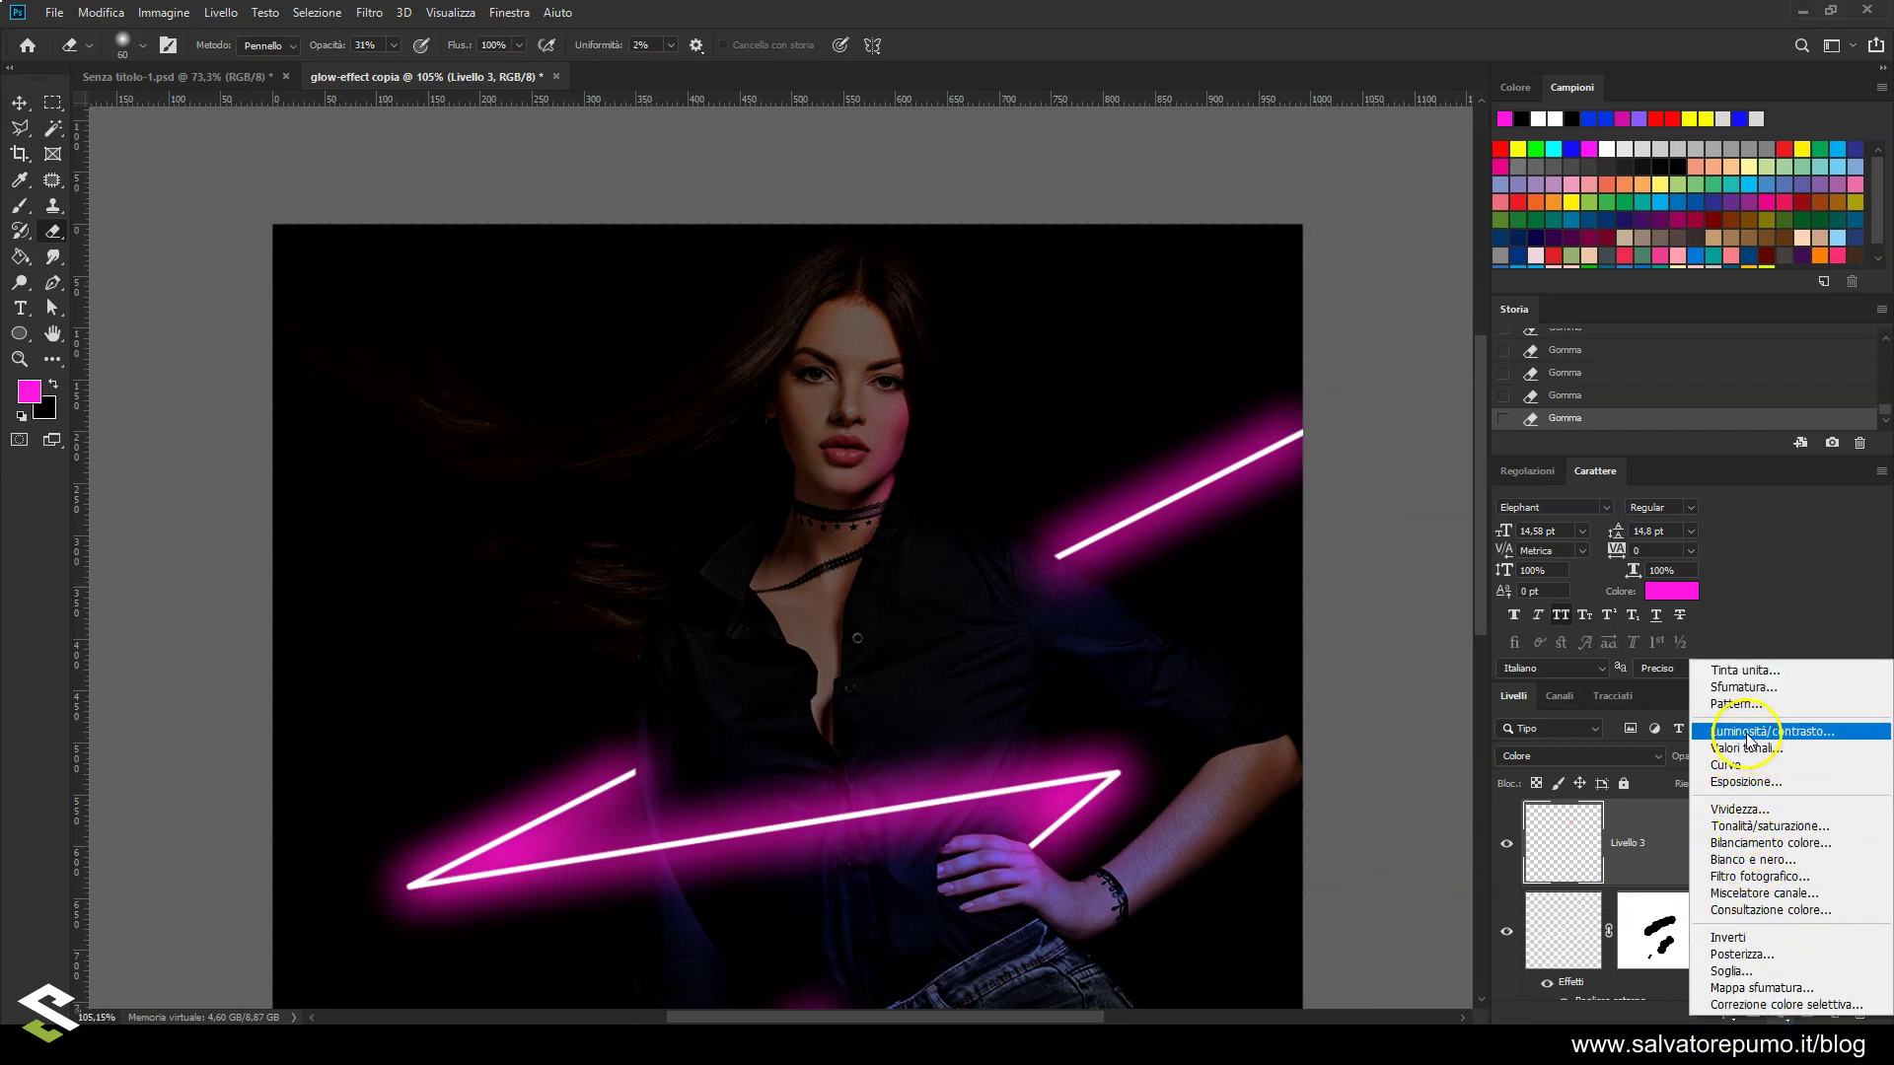
pyautogui.click(1750, 732)
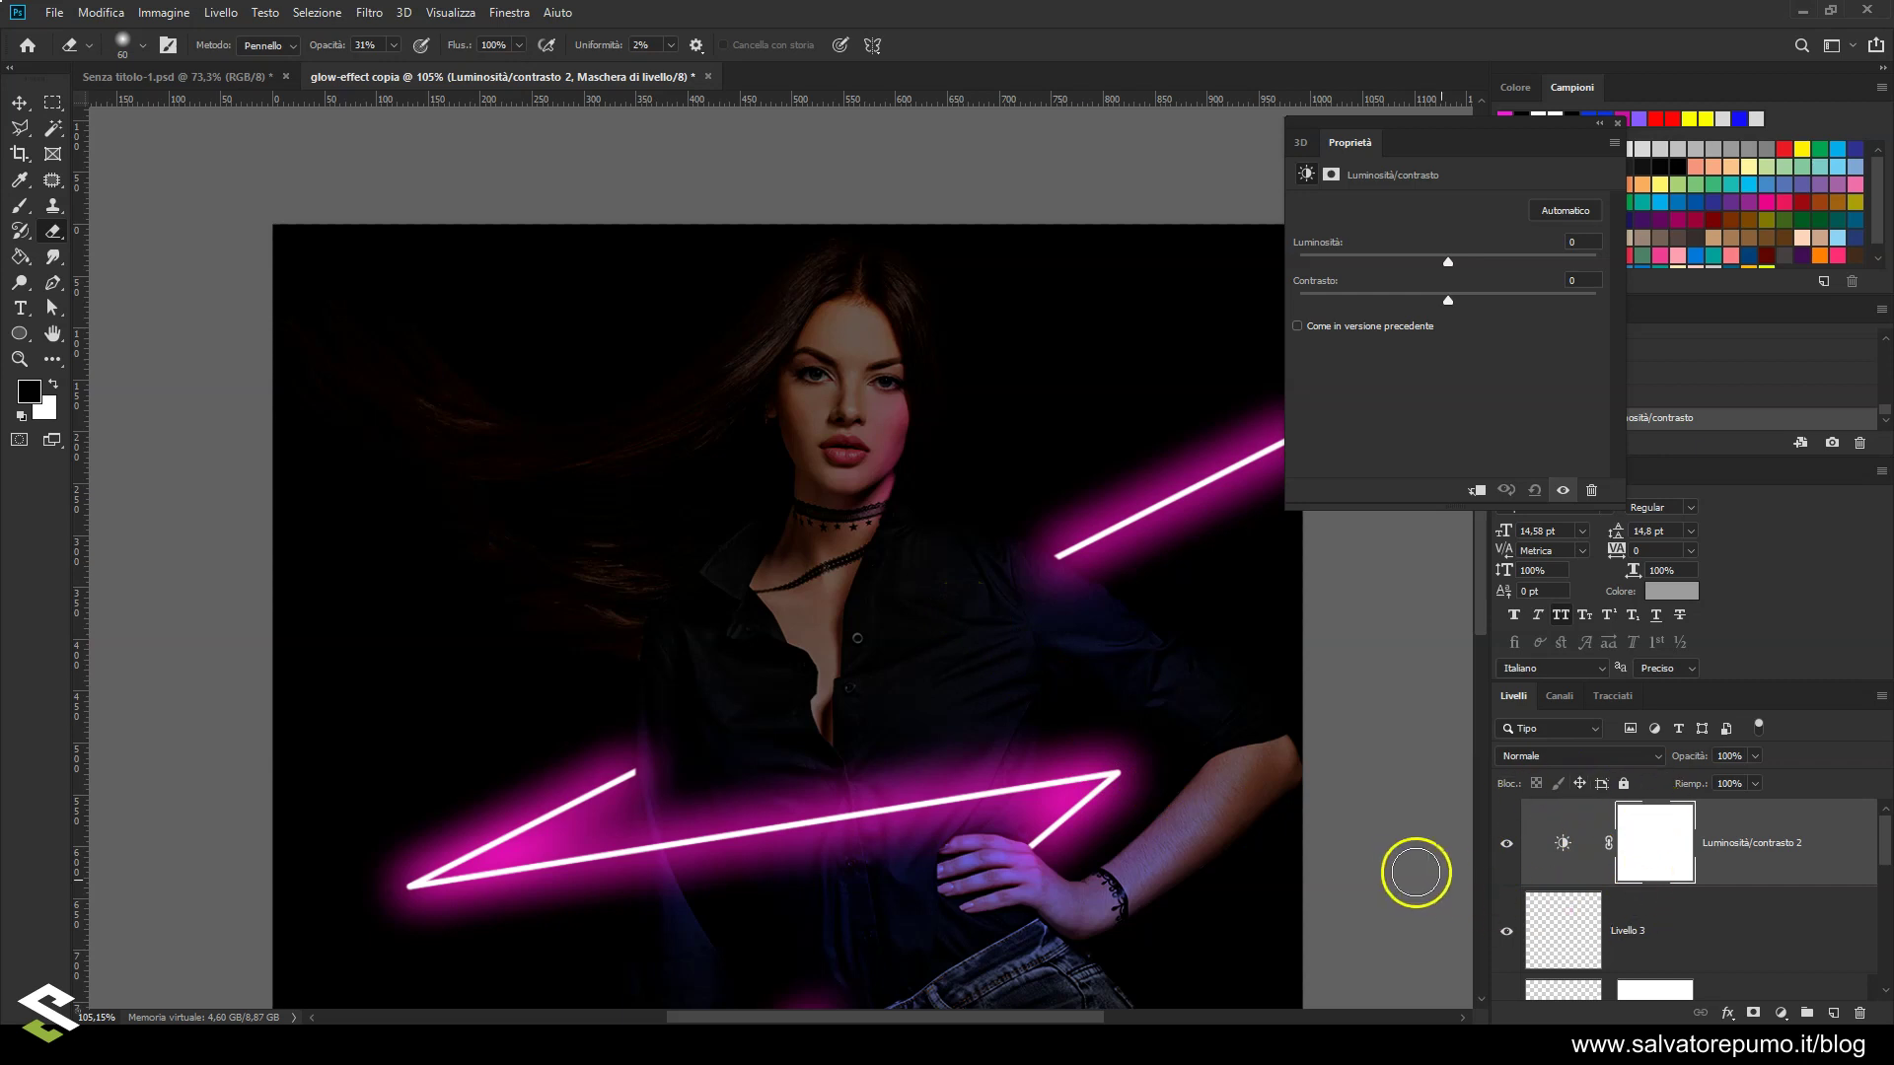
pyautogui.moveTo(1208, 500); pyautogui.dragTo(1146, 508)
pyautogui.click(1574, 242)
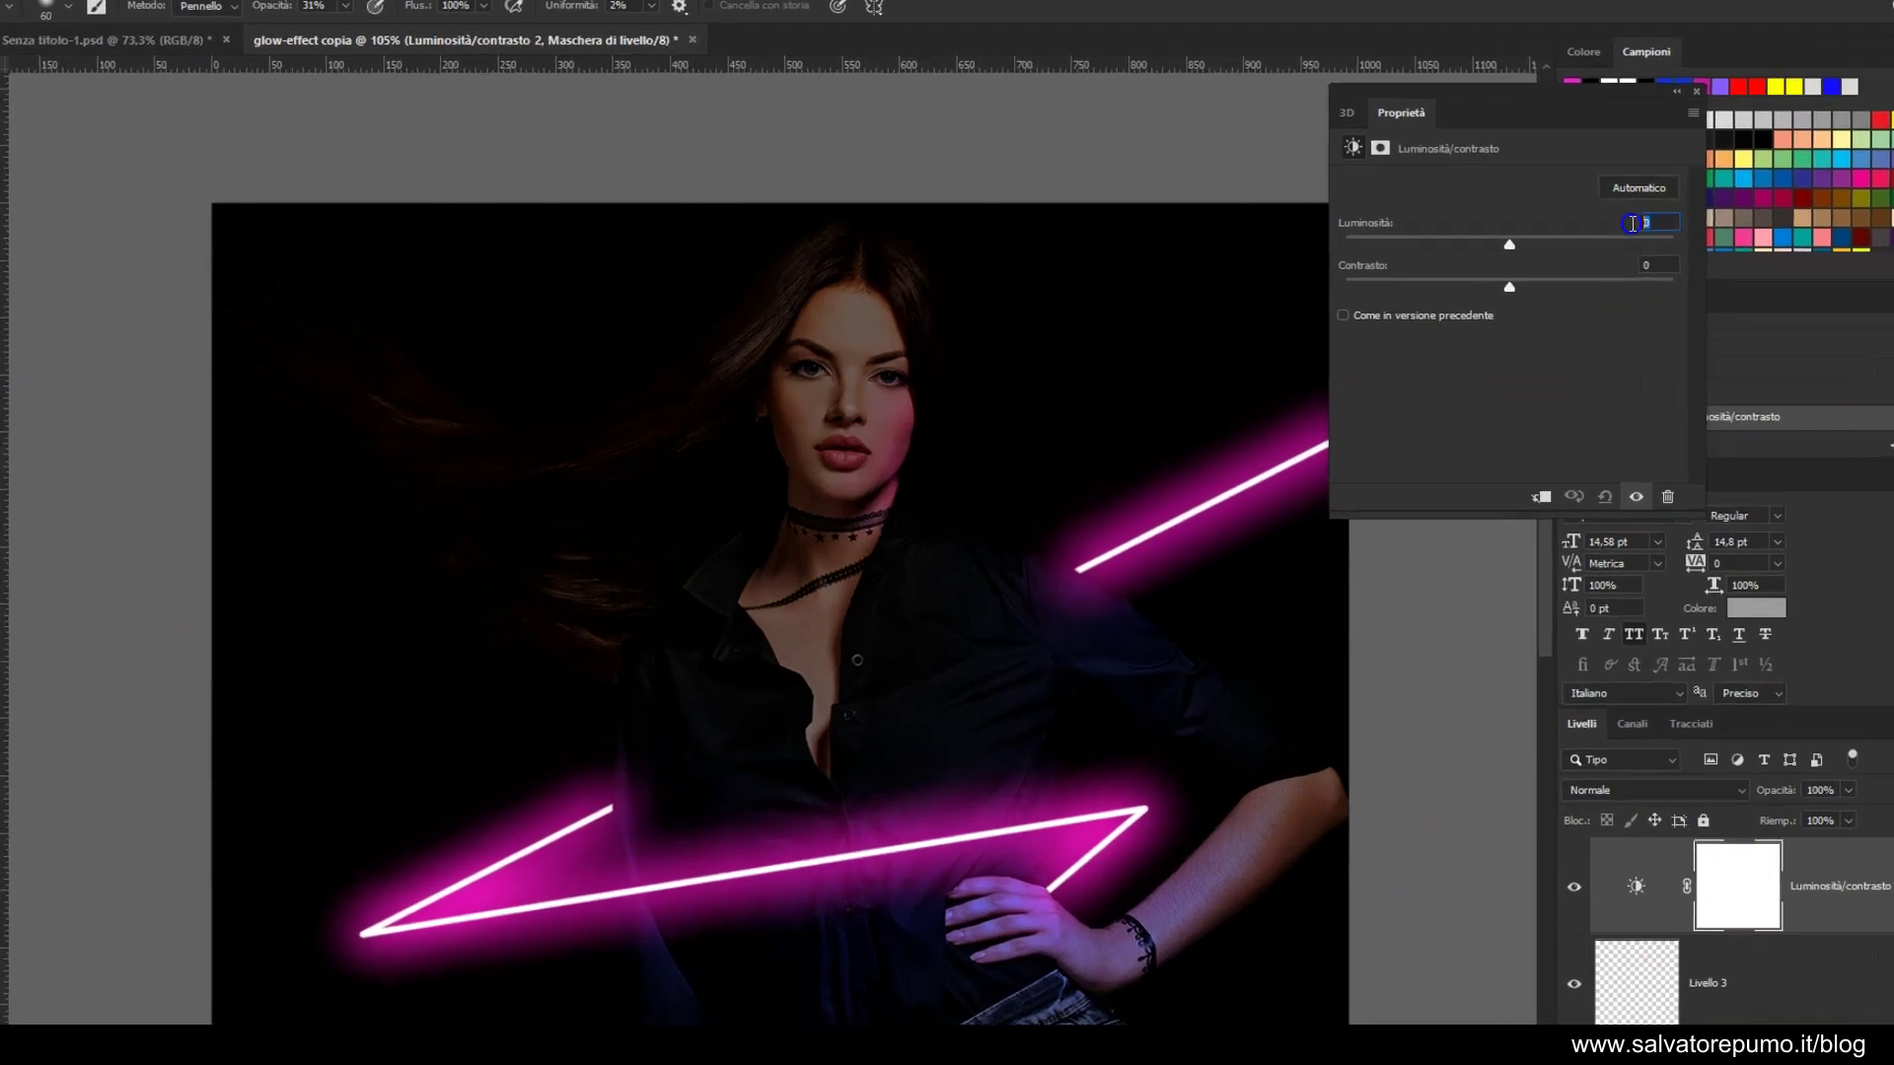
pyautogui.write('83')
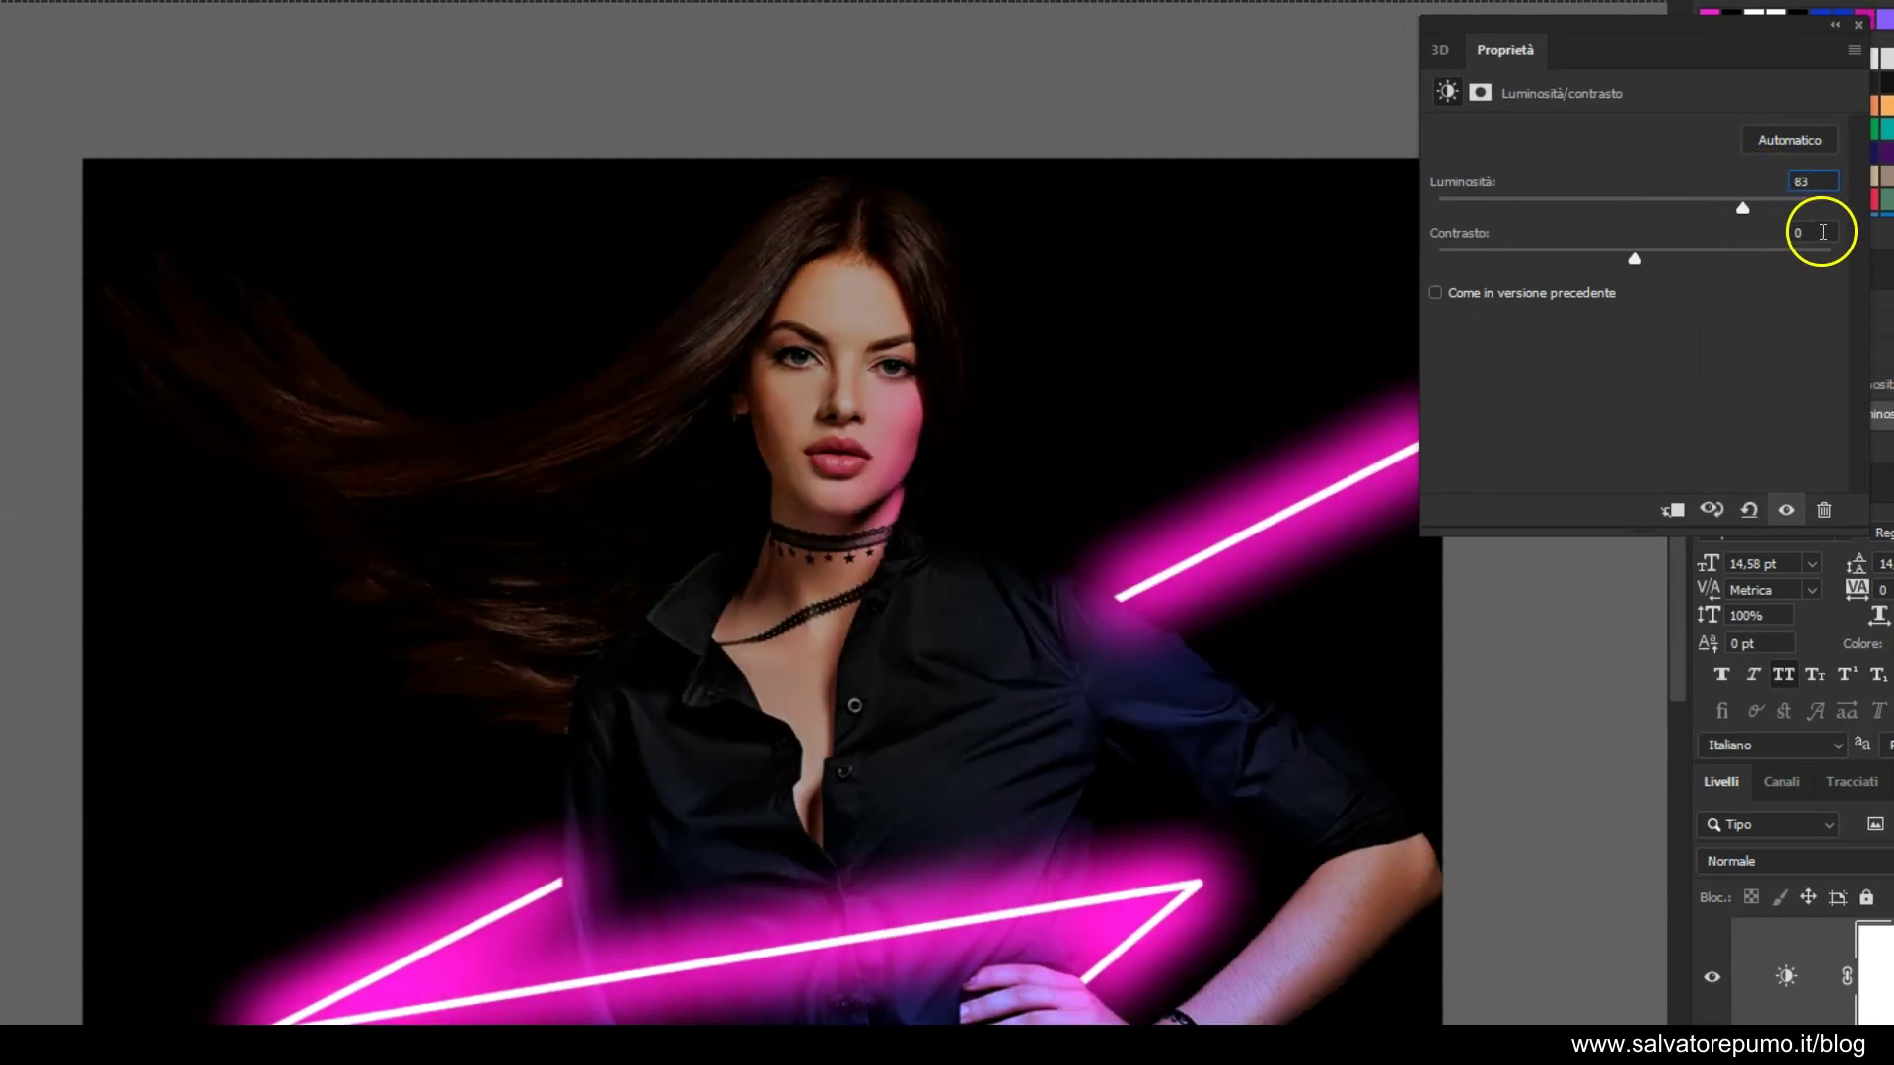
pyautogui.write('14')
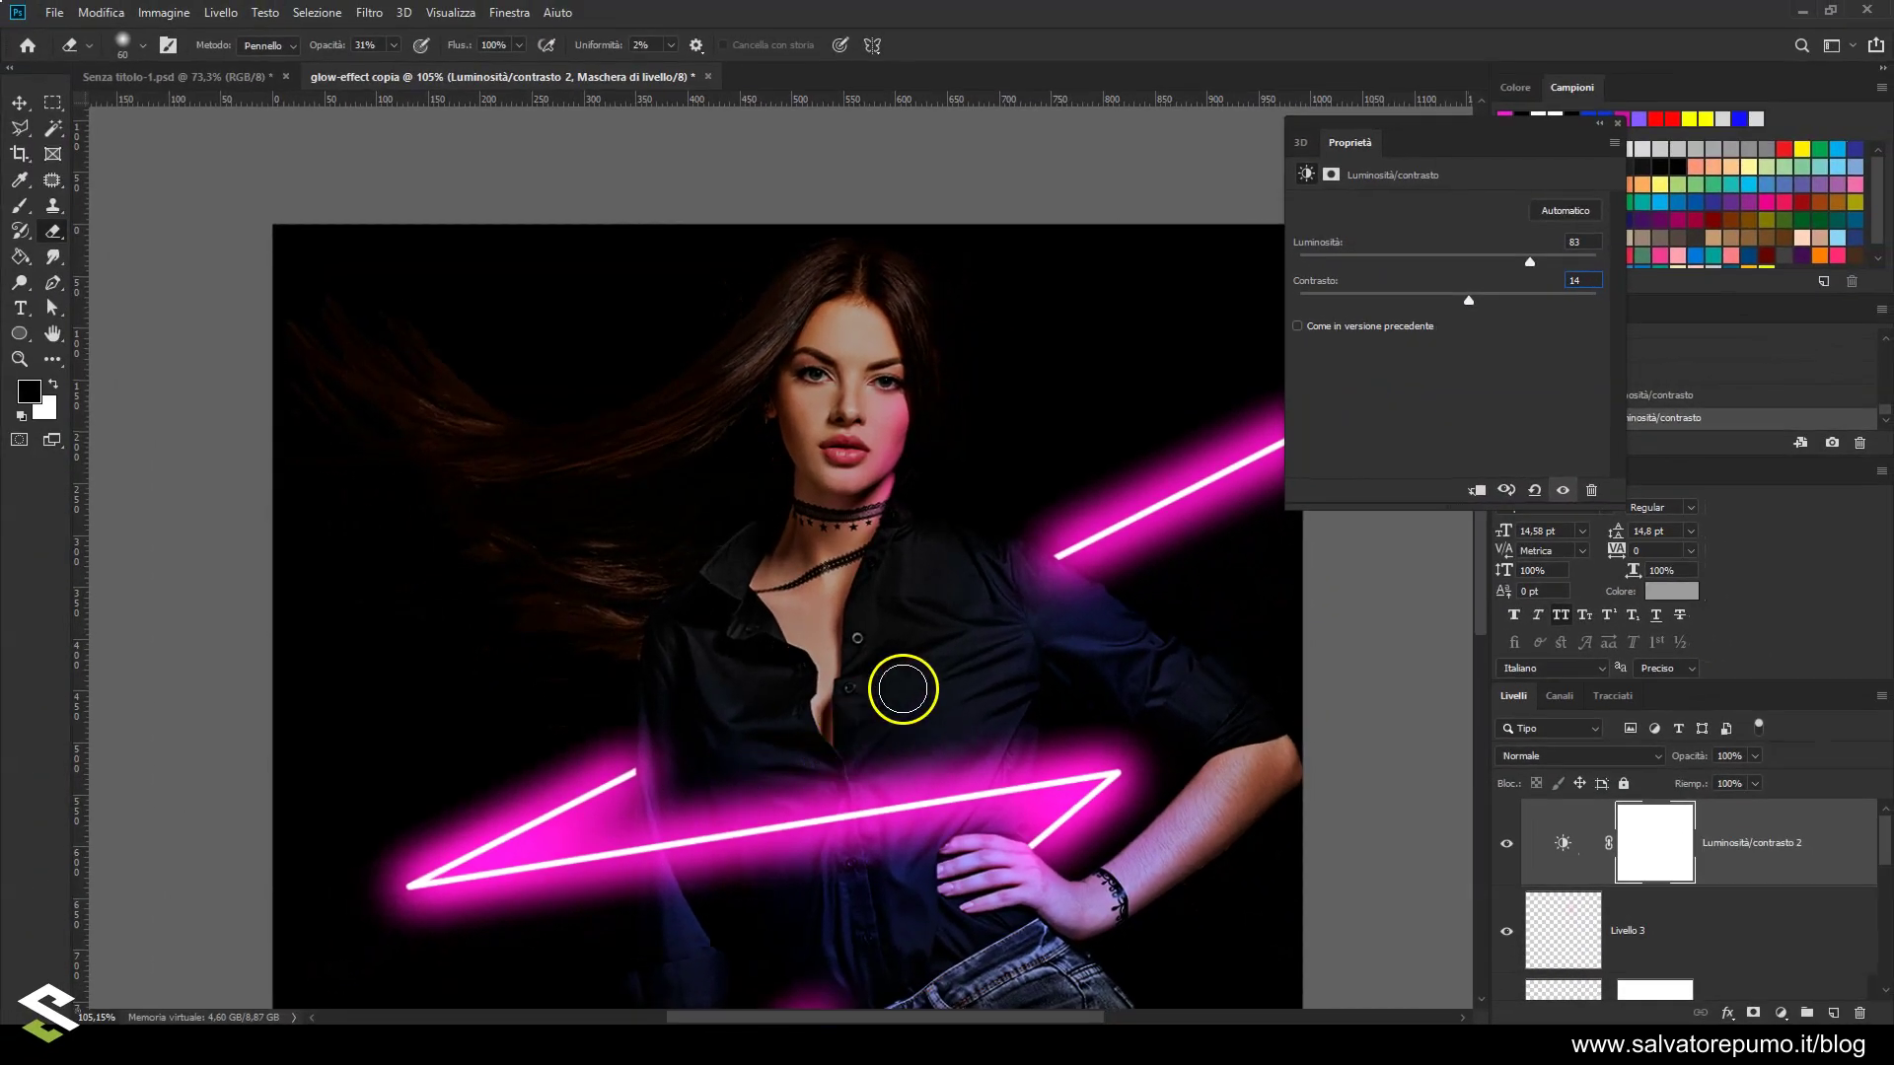
pyautogui.click(1617, 122)
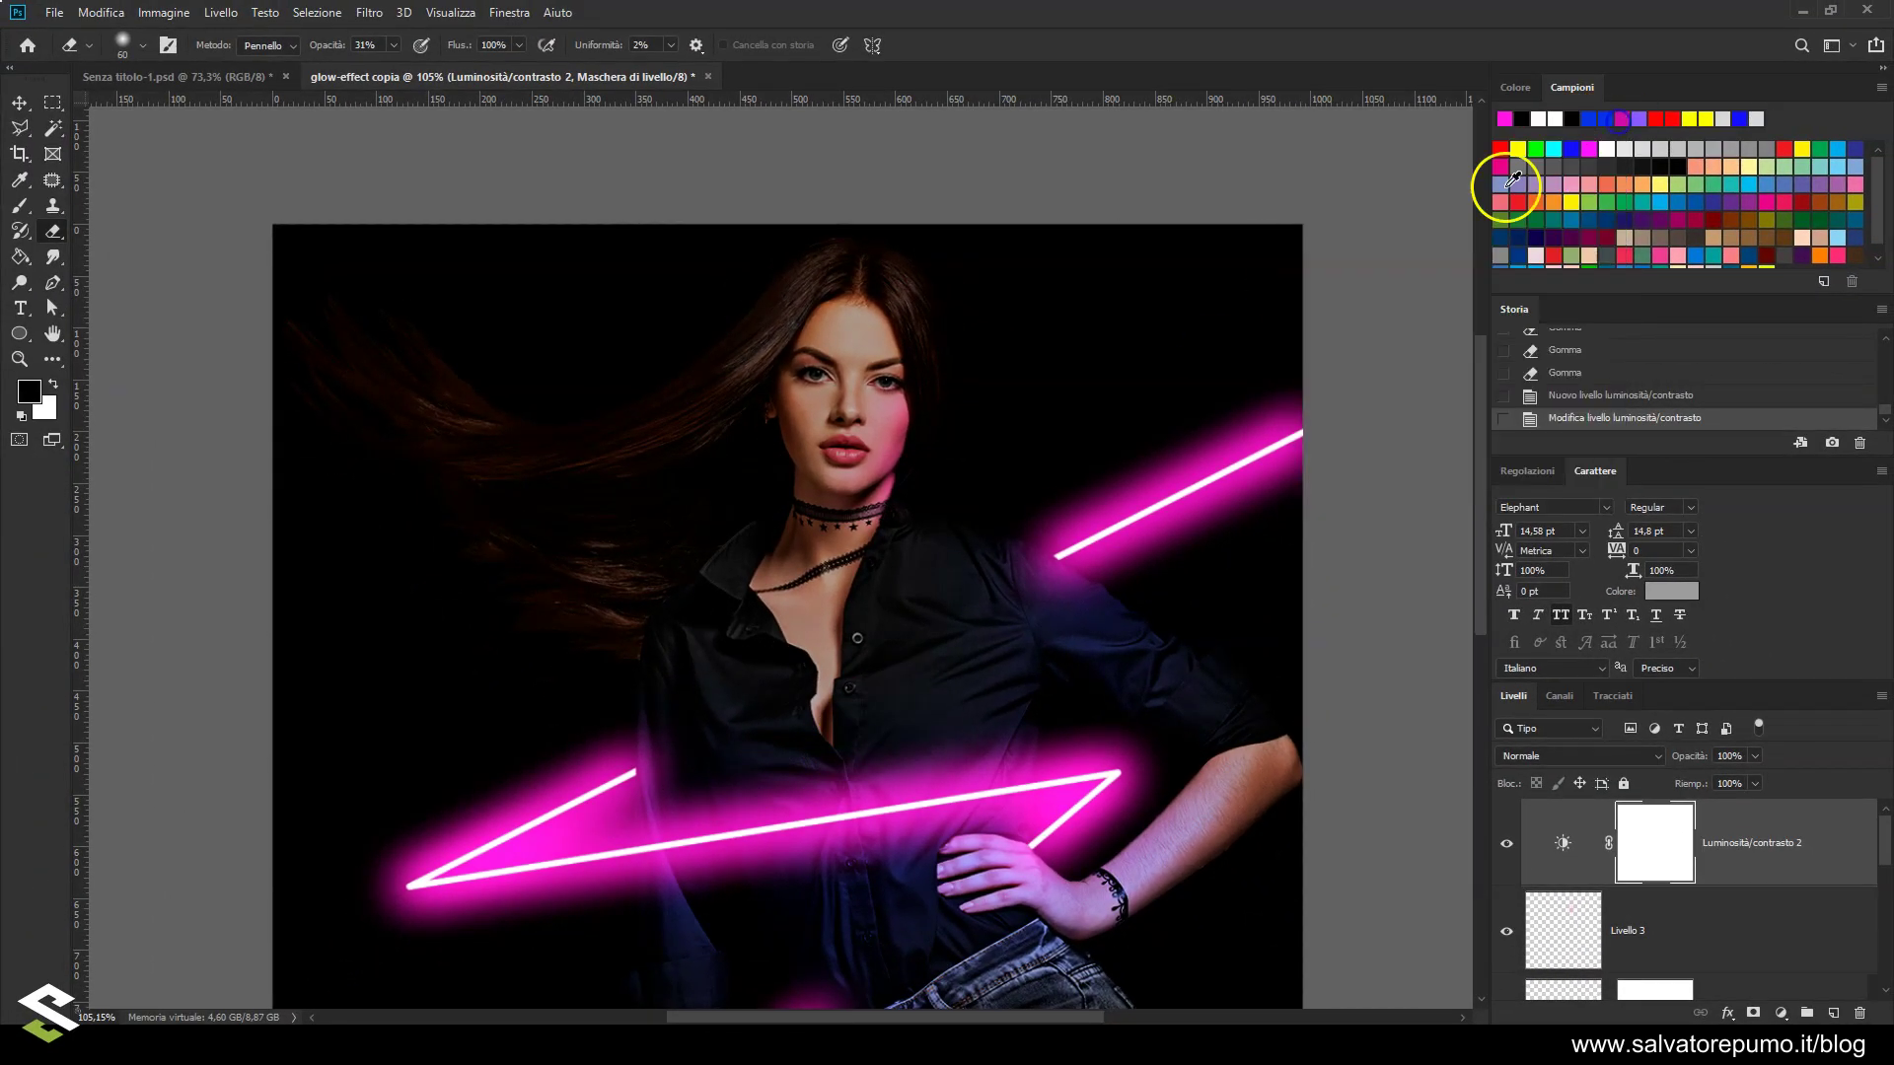
pyautogui.hotkey('ctrl', '0')
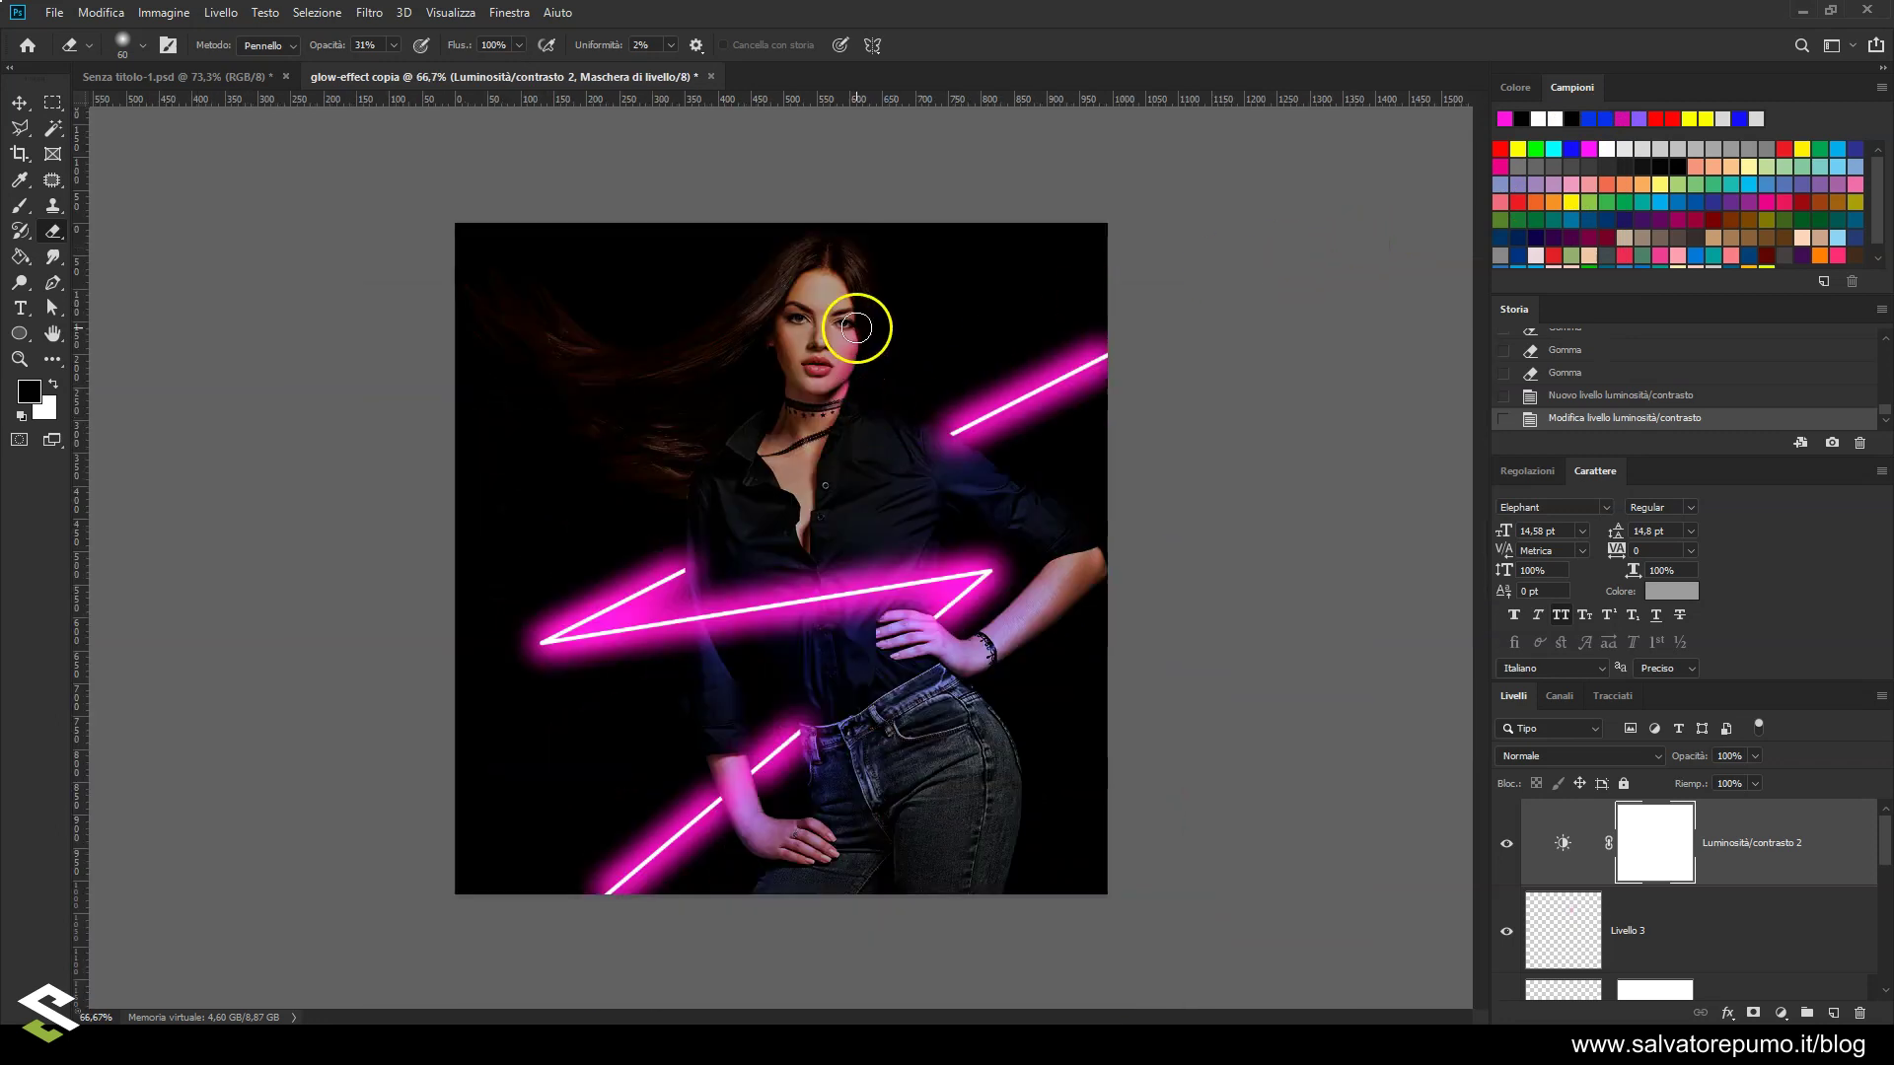
pyautogui.scroll(2, 858, 375)
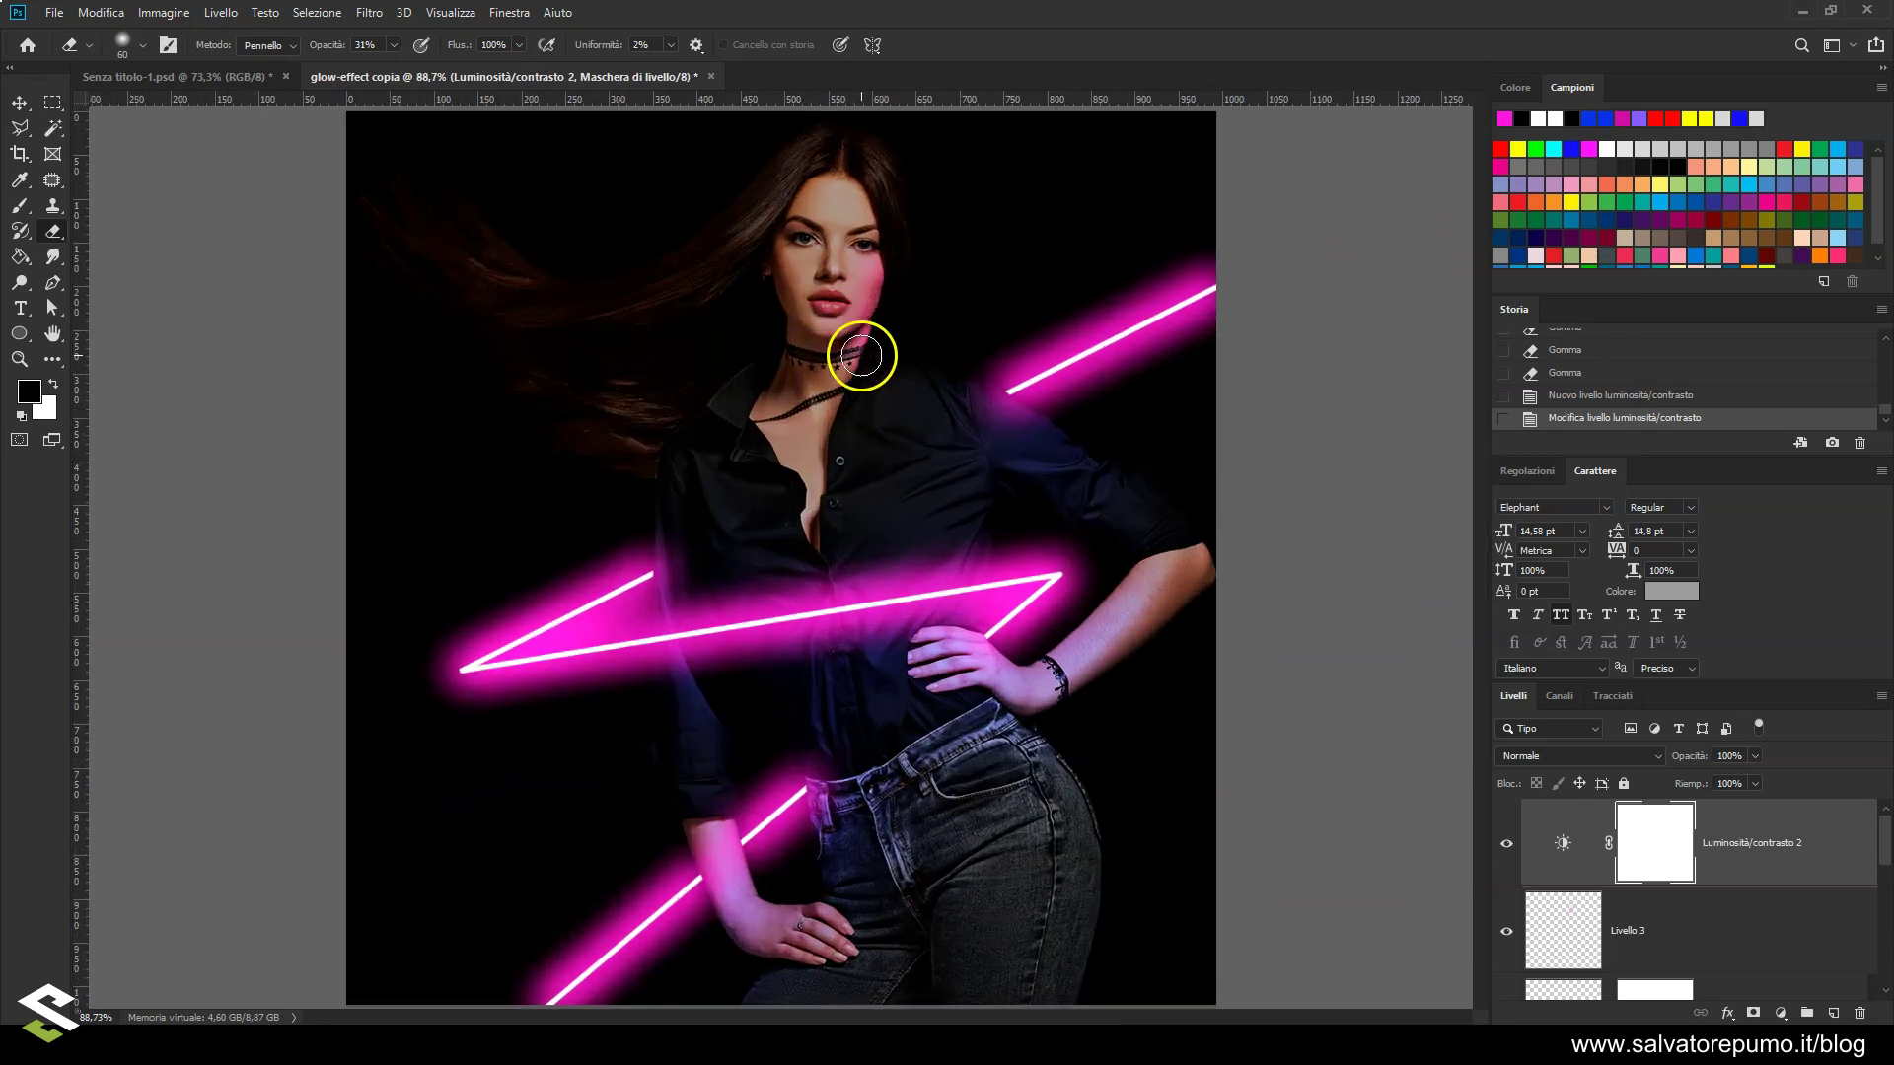
pyautogui.scroll(1, 878, 357)
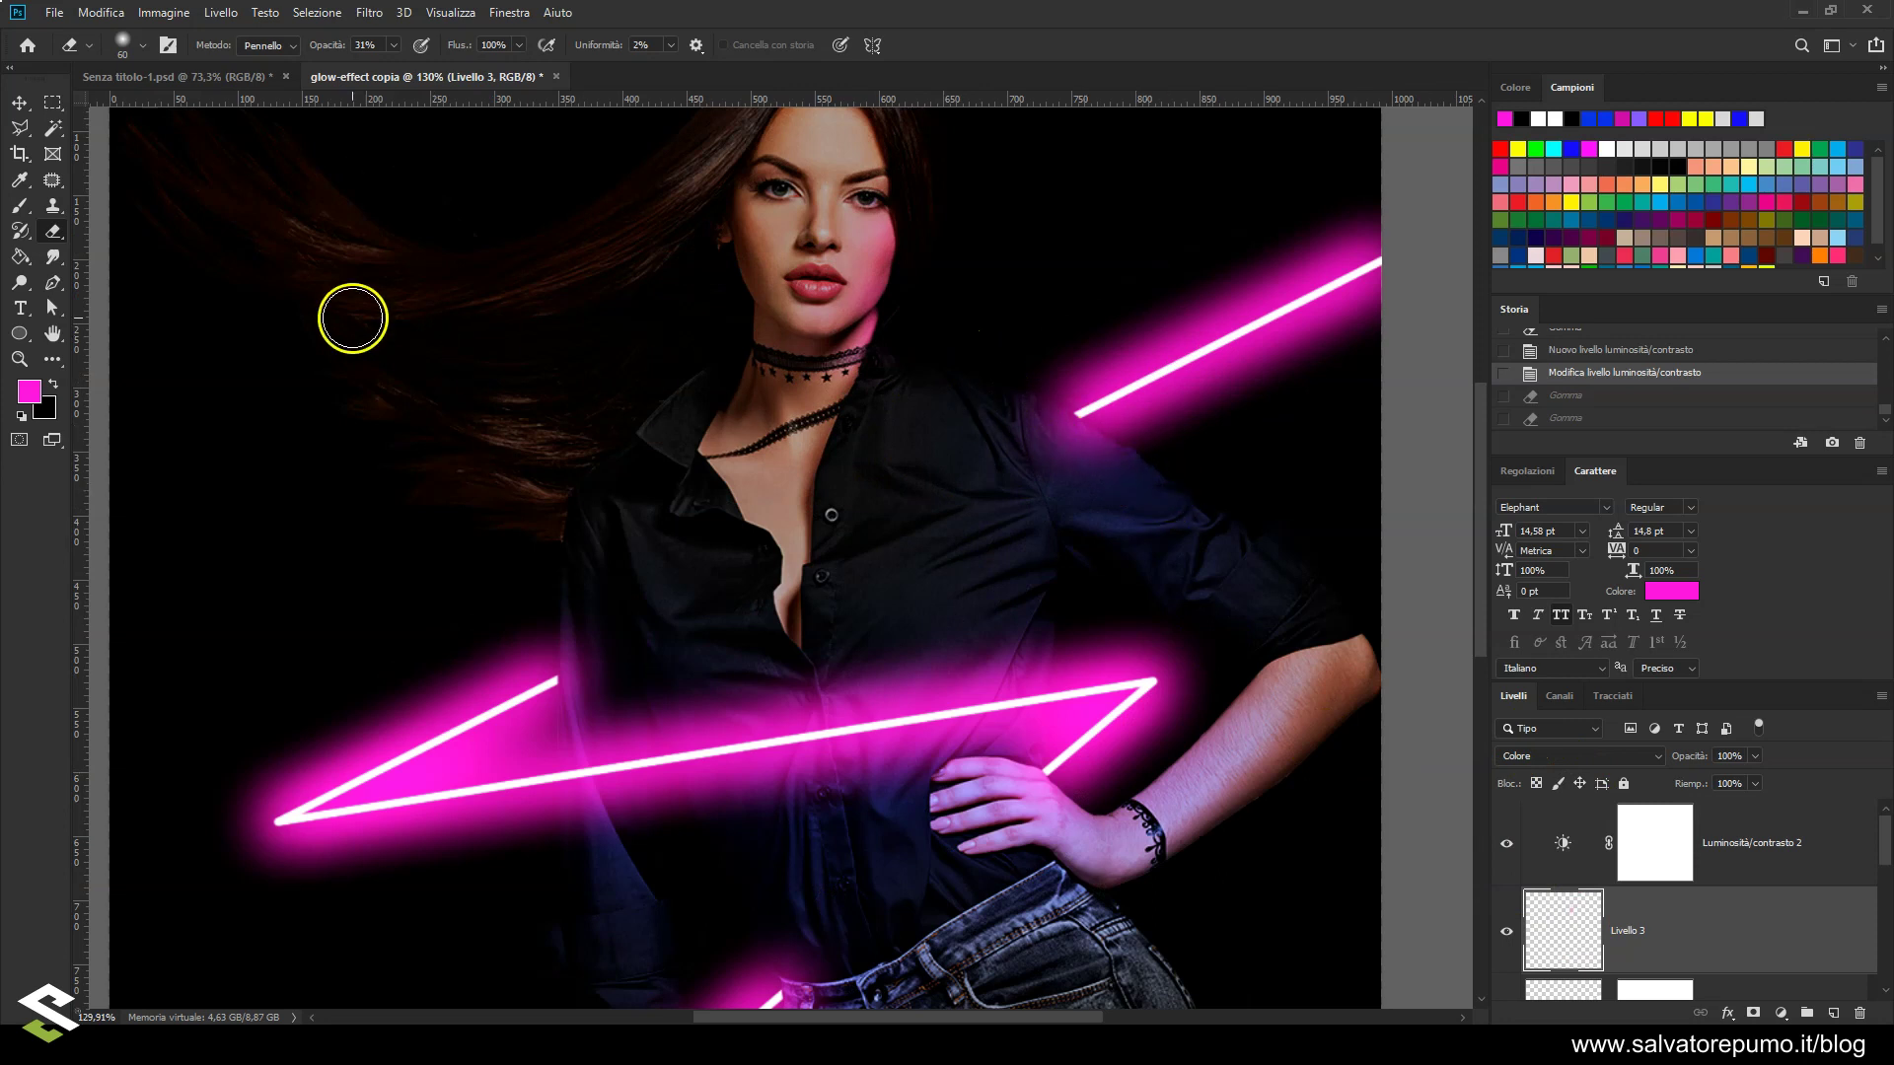
# Paint a faint blue tint onto the right shoulder with the brush at 9% flow
pyautogui.click(19, 205)
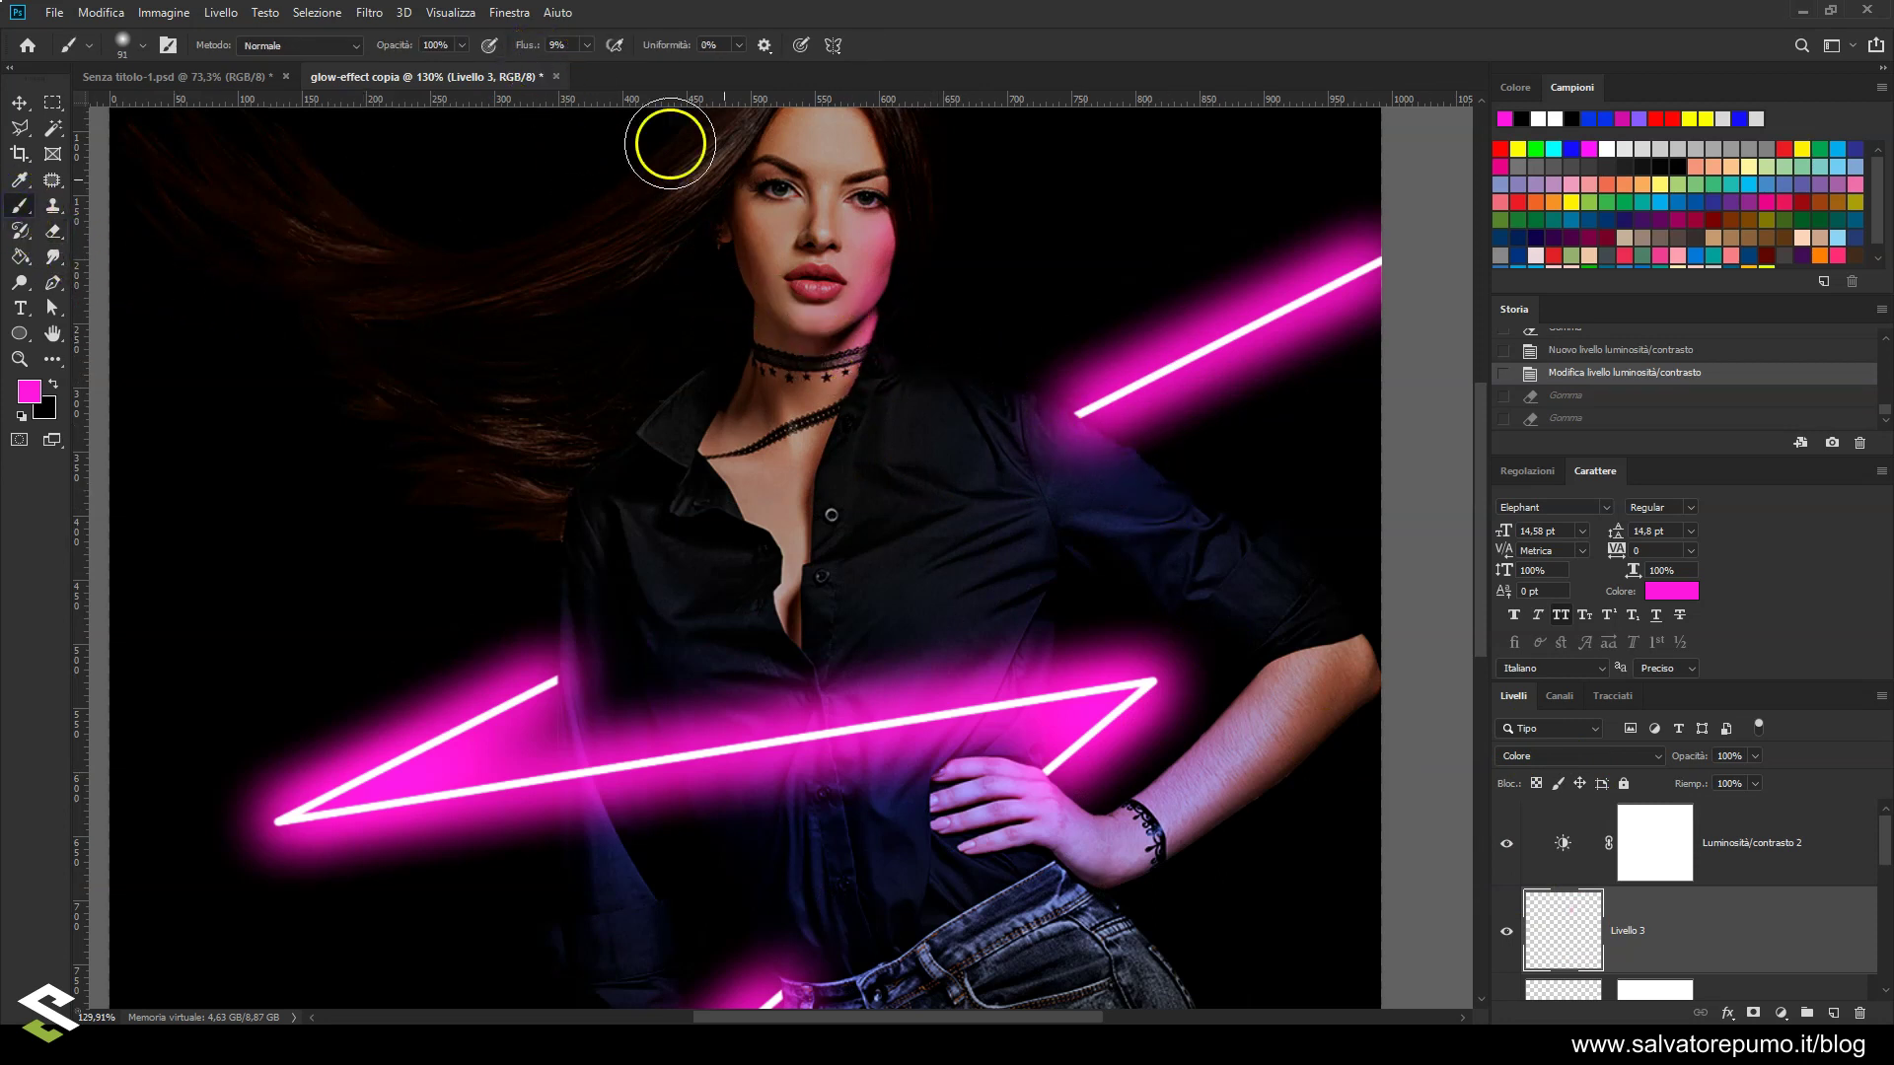
pyautogui.moveTo(1006, 401)
pyautogui.mouseDown()
pyautogui.moveTo(938, 372)
pyautogui.moveTo(973, 393)
pyautogui.mouseUp()
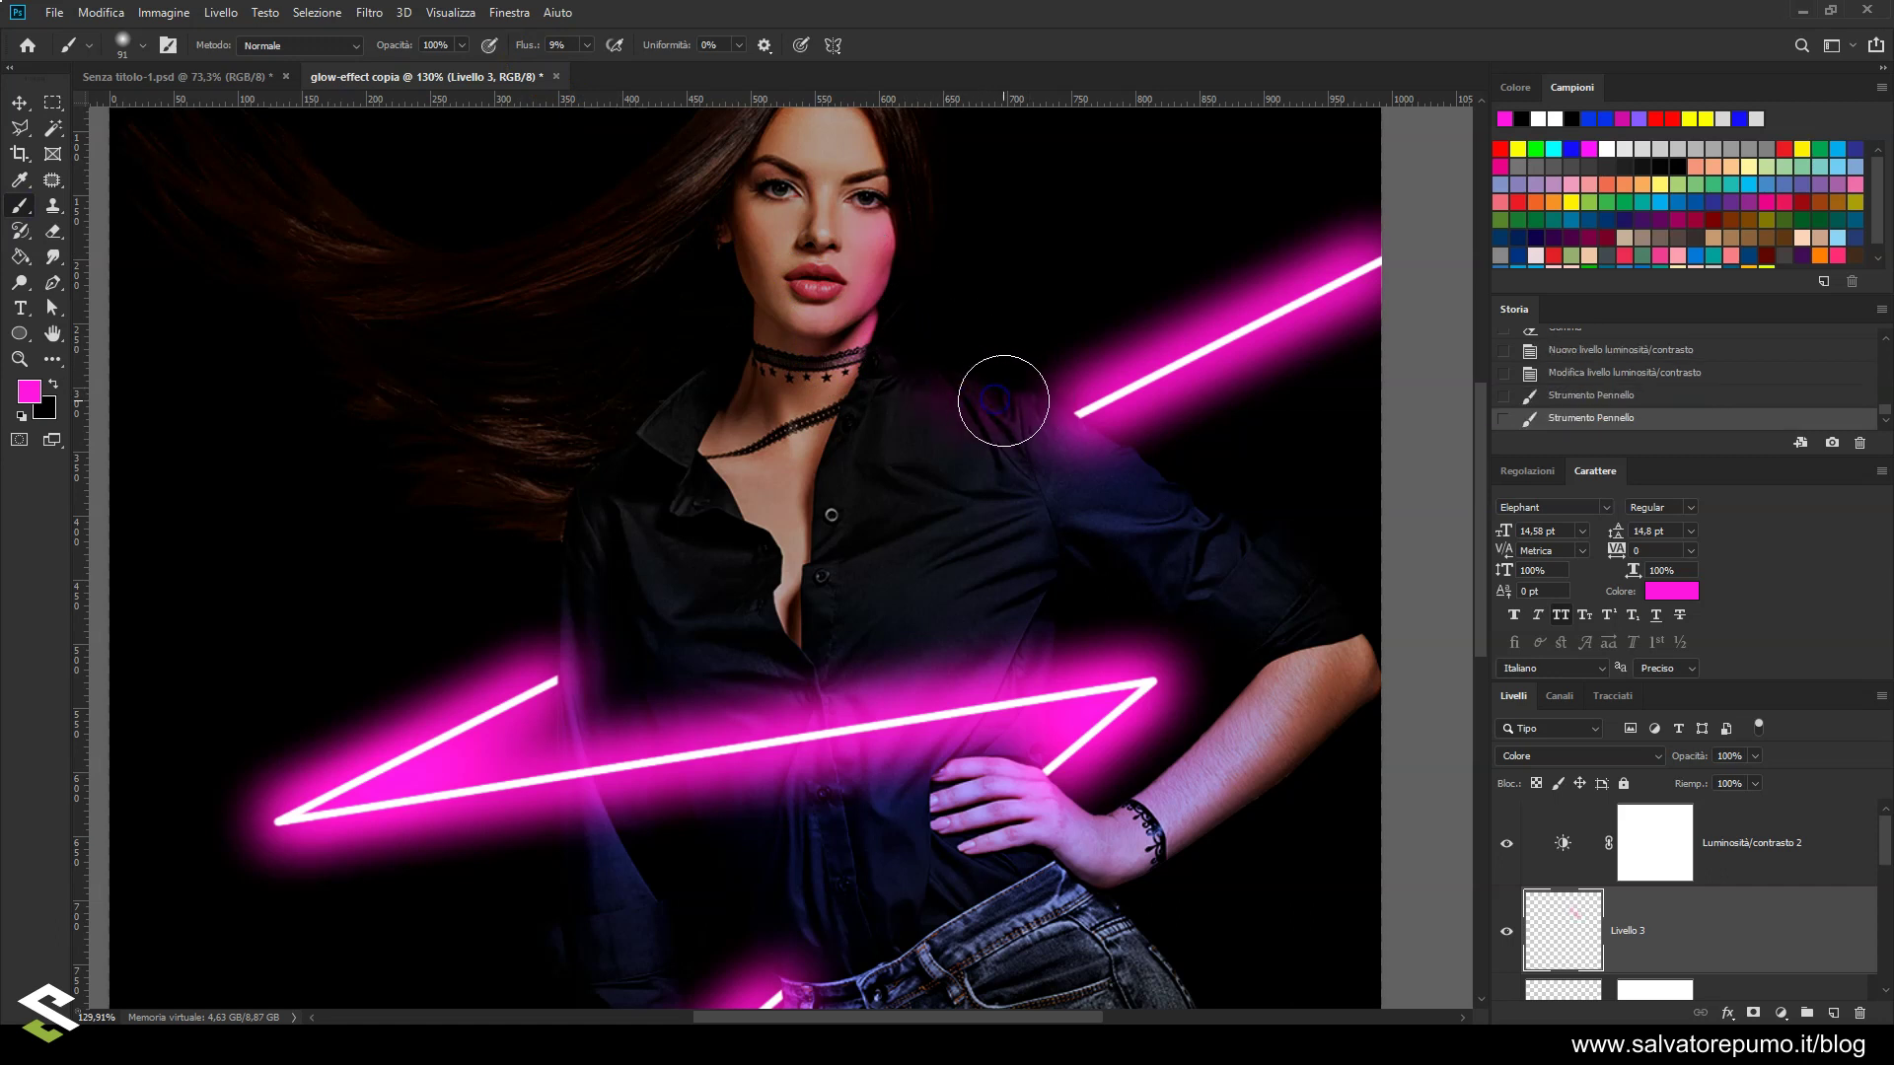
pyautogui.click(1131, 473)
pyautogui.click(1022, 461)
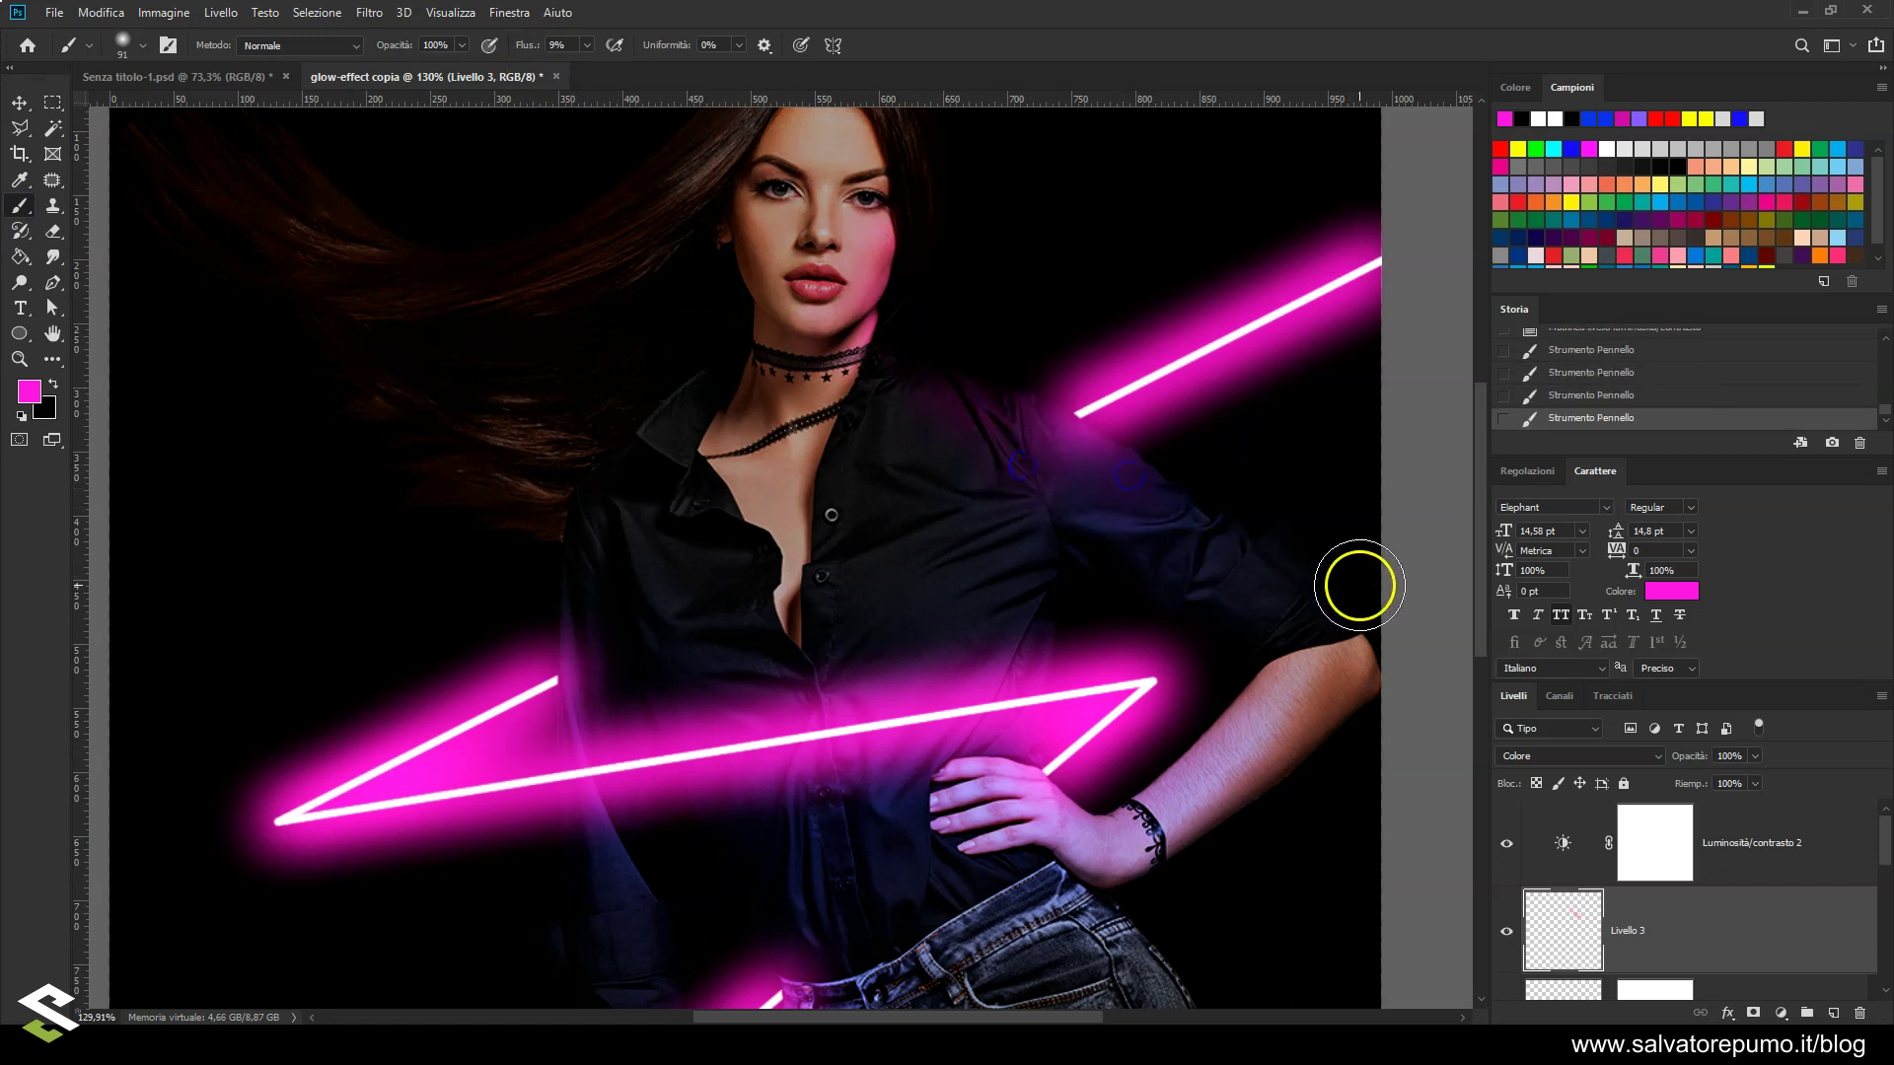
pyautogui.scroll(-1, 533, 537)
pyautogui.scroll(1, 701, 549)
pyautogui.scroll(1, 812, 551)
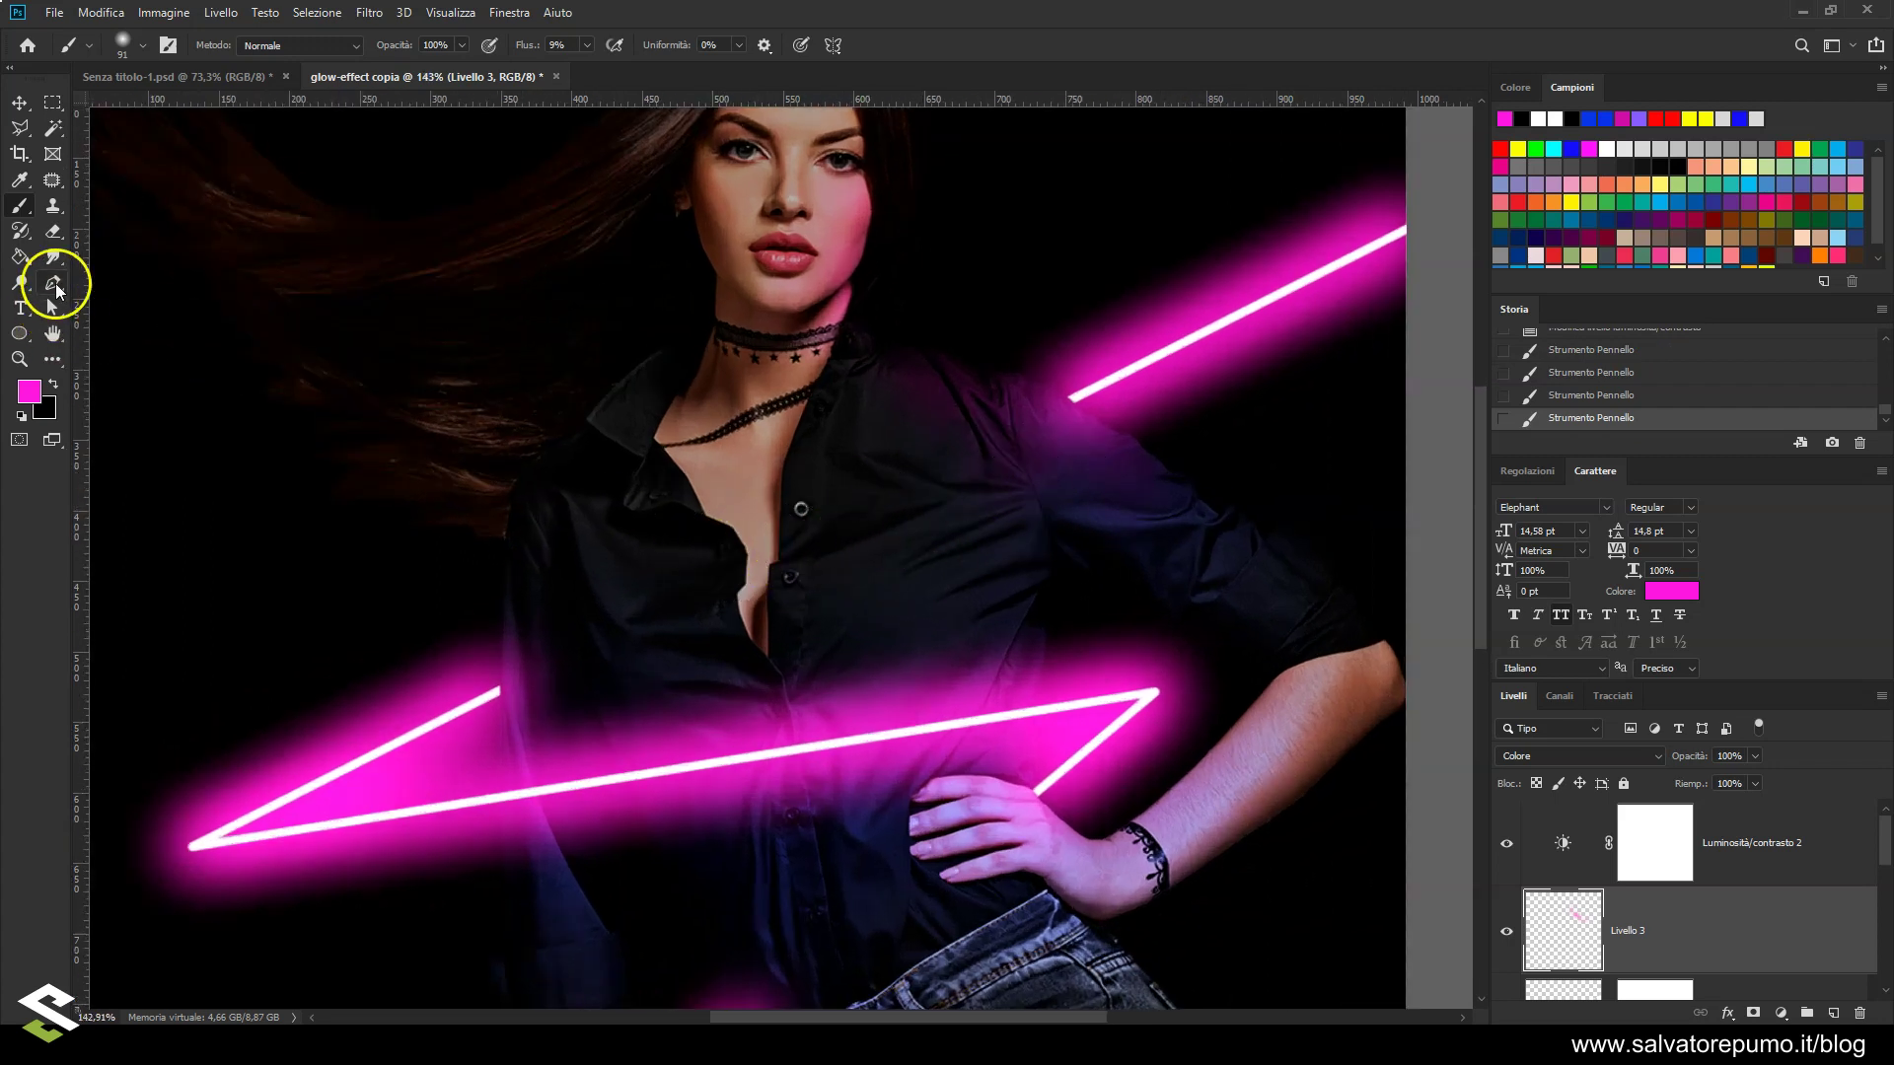
# Erase part of the pink glow on the shoulder with the Eraser at 31% opacity
pyautogui.click(53, 230)
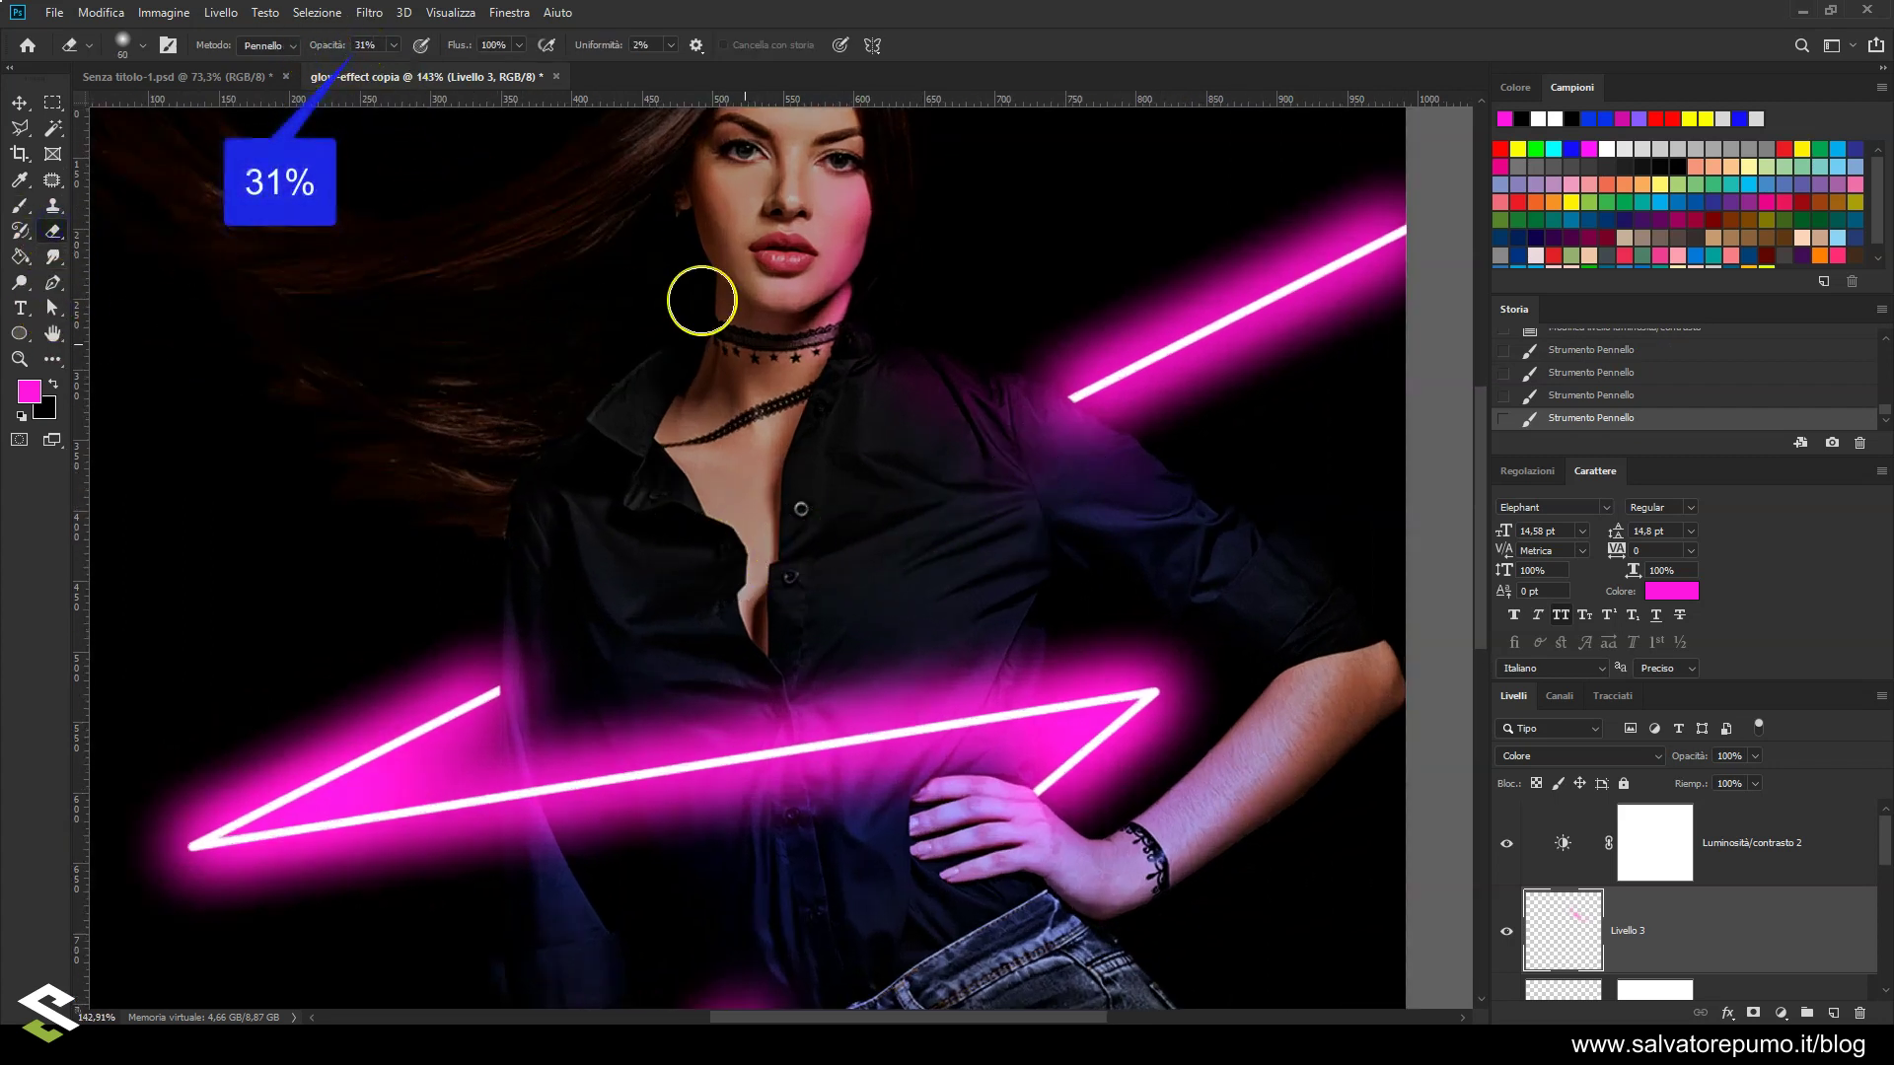
pyautogui.moveTo(981, 469)
pyautogui.mouseDown()
pyautogui.moveTo(956, 457)
pyautogui.moveTo(1104, 470)
pyautogui.moveTo(988, 441)
pyautogui.moveTo(962, 504)
pyautogui.mouseUp()
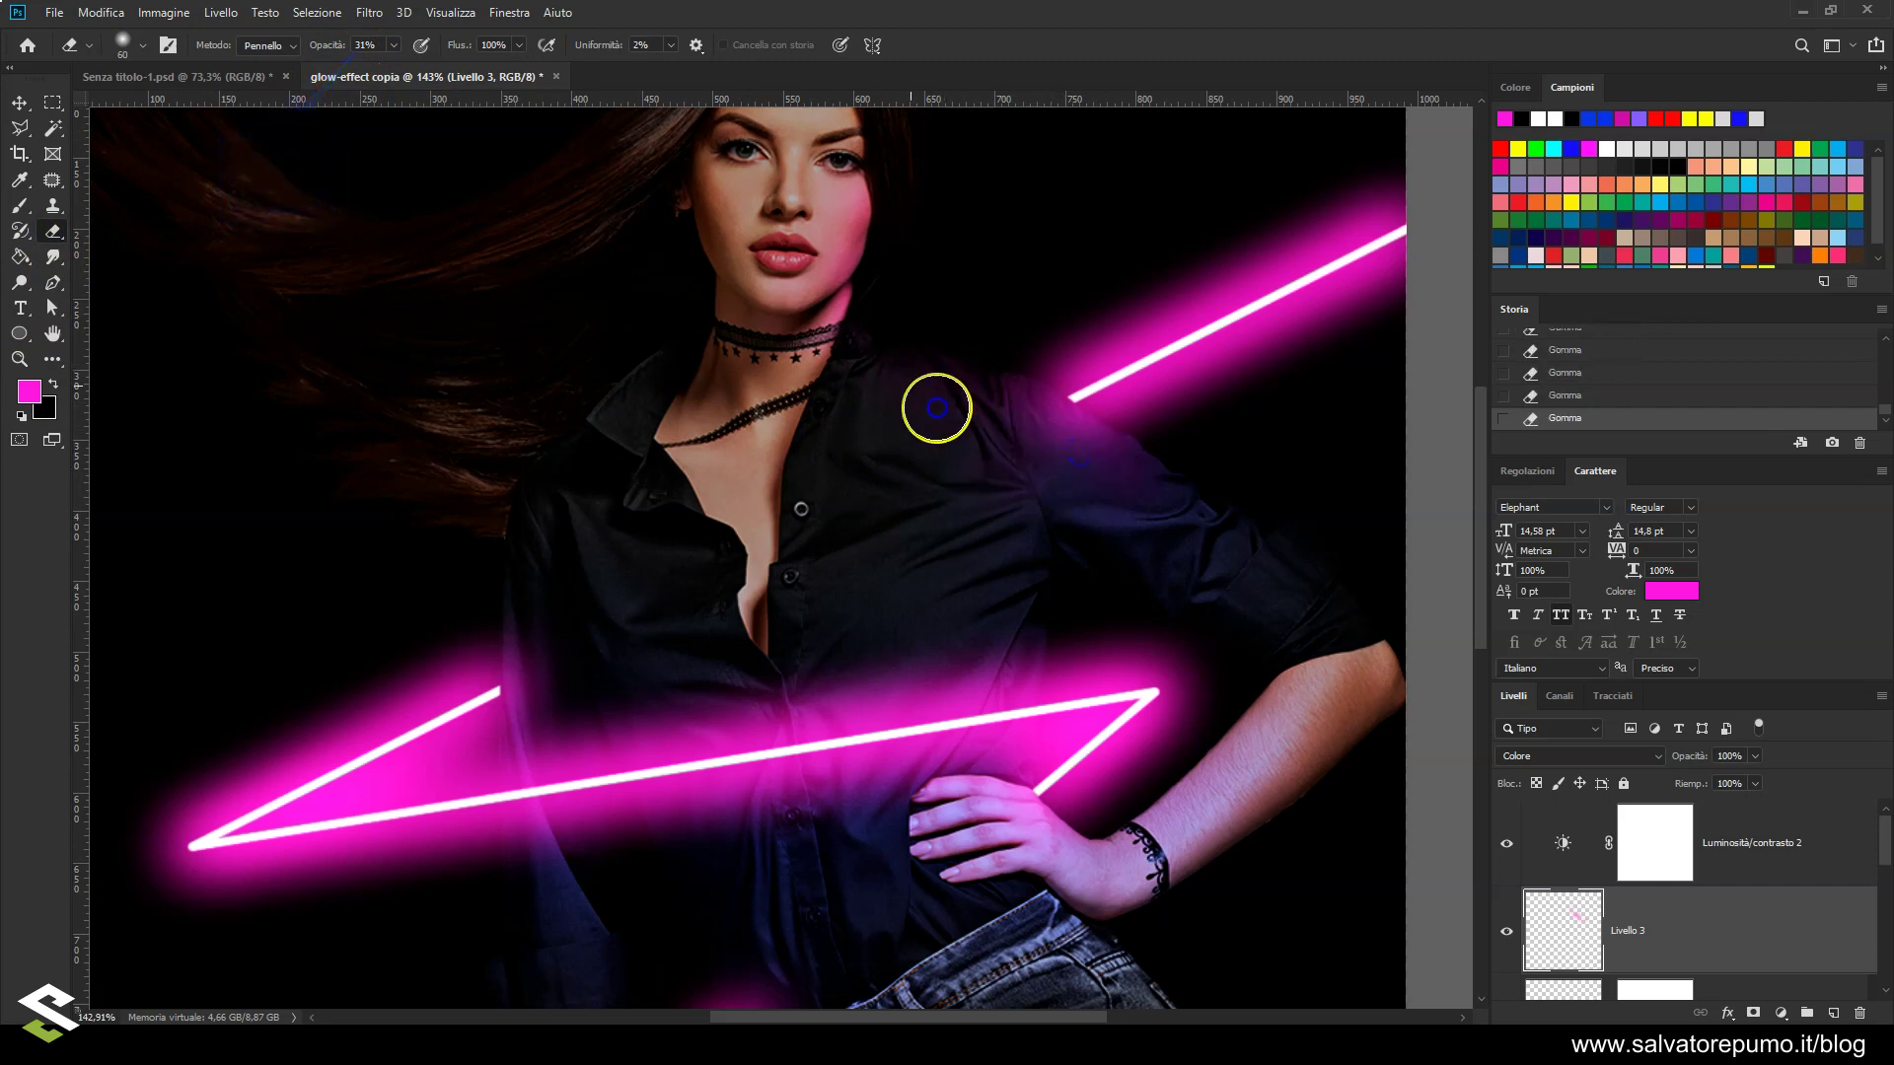
pyautogui.scroll(-1, 1162, 611)
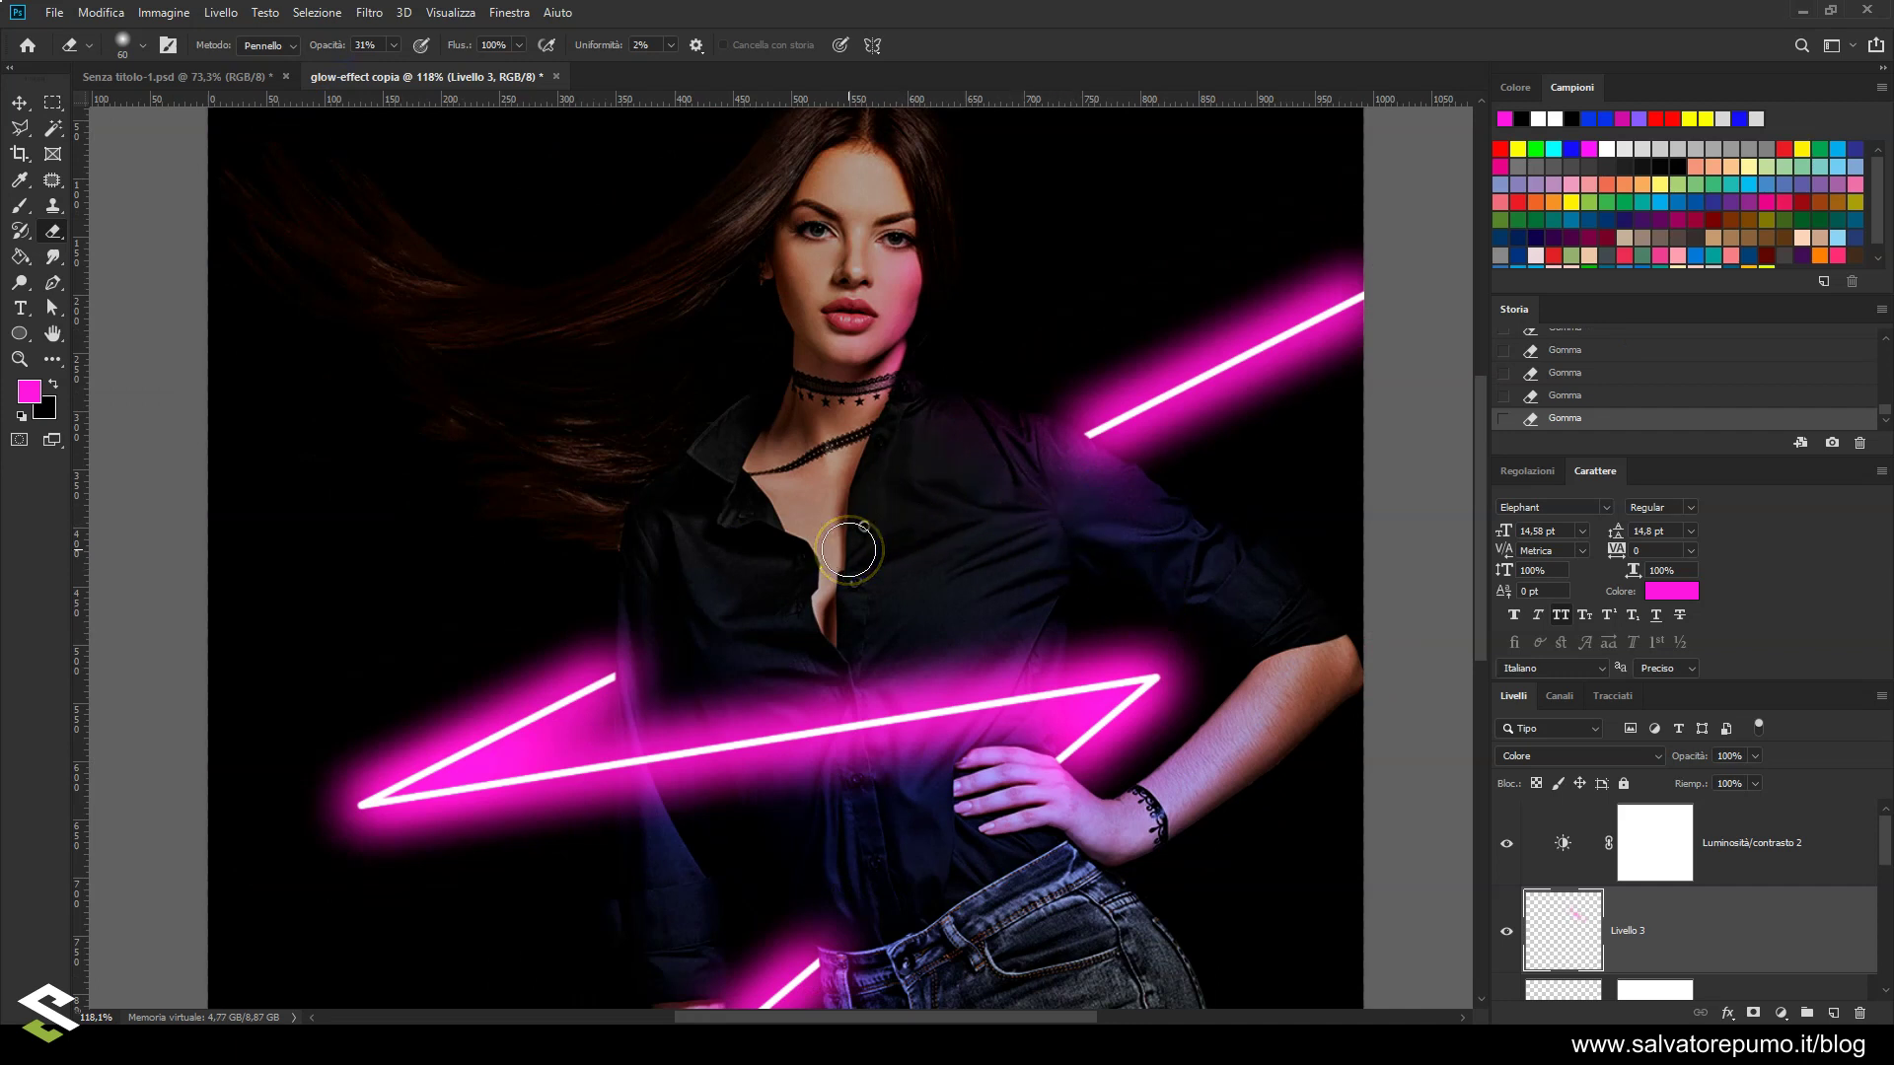
pyautogui.scroll(-1, 848, 826)
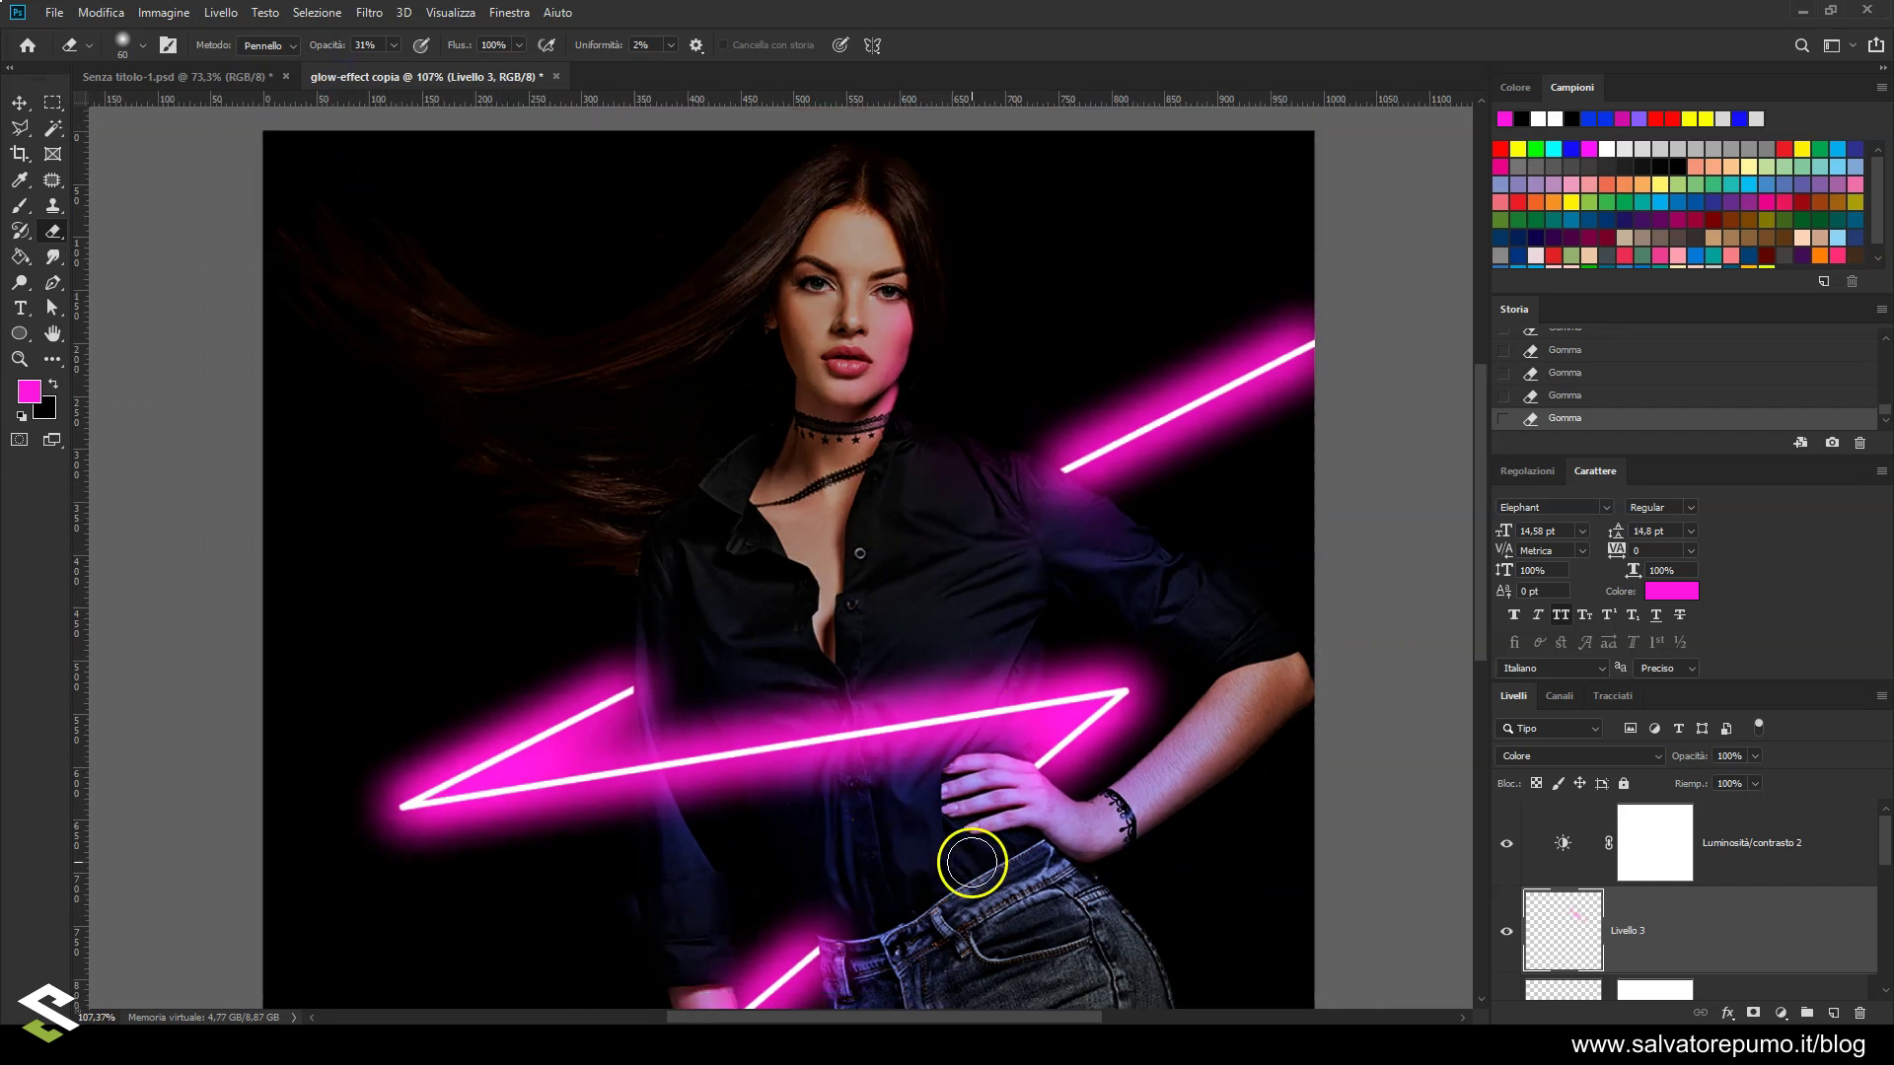
pyautogui.moveTo(1016, 755); pyautogui.dragTo(1003, 753)
pyautogui.hotkey('ctrl', 'r')
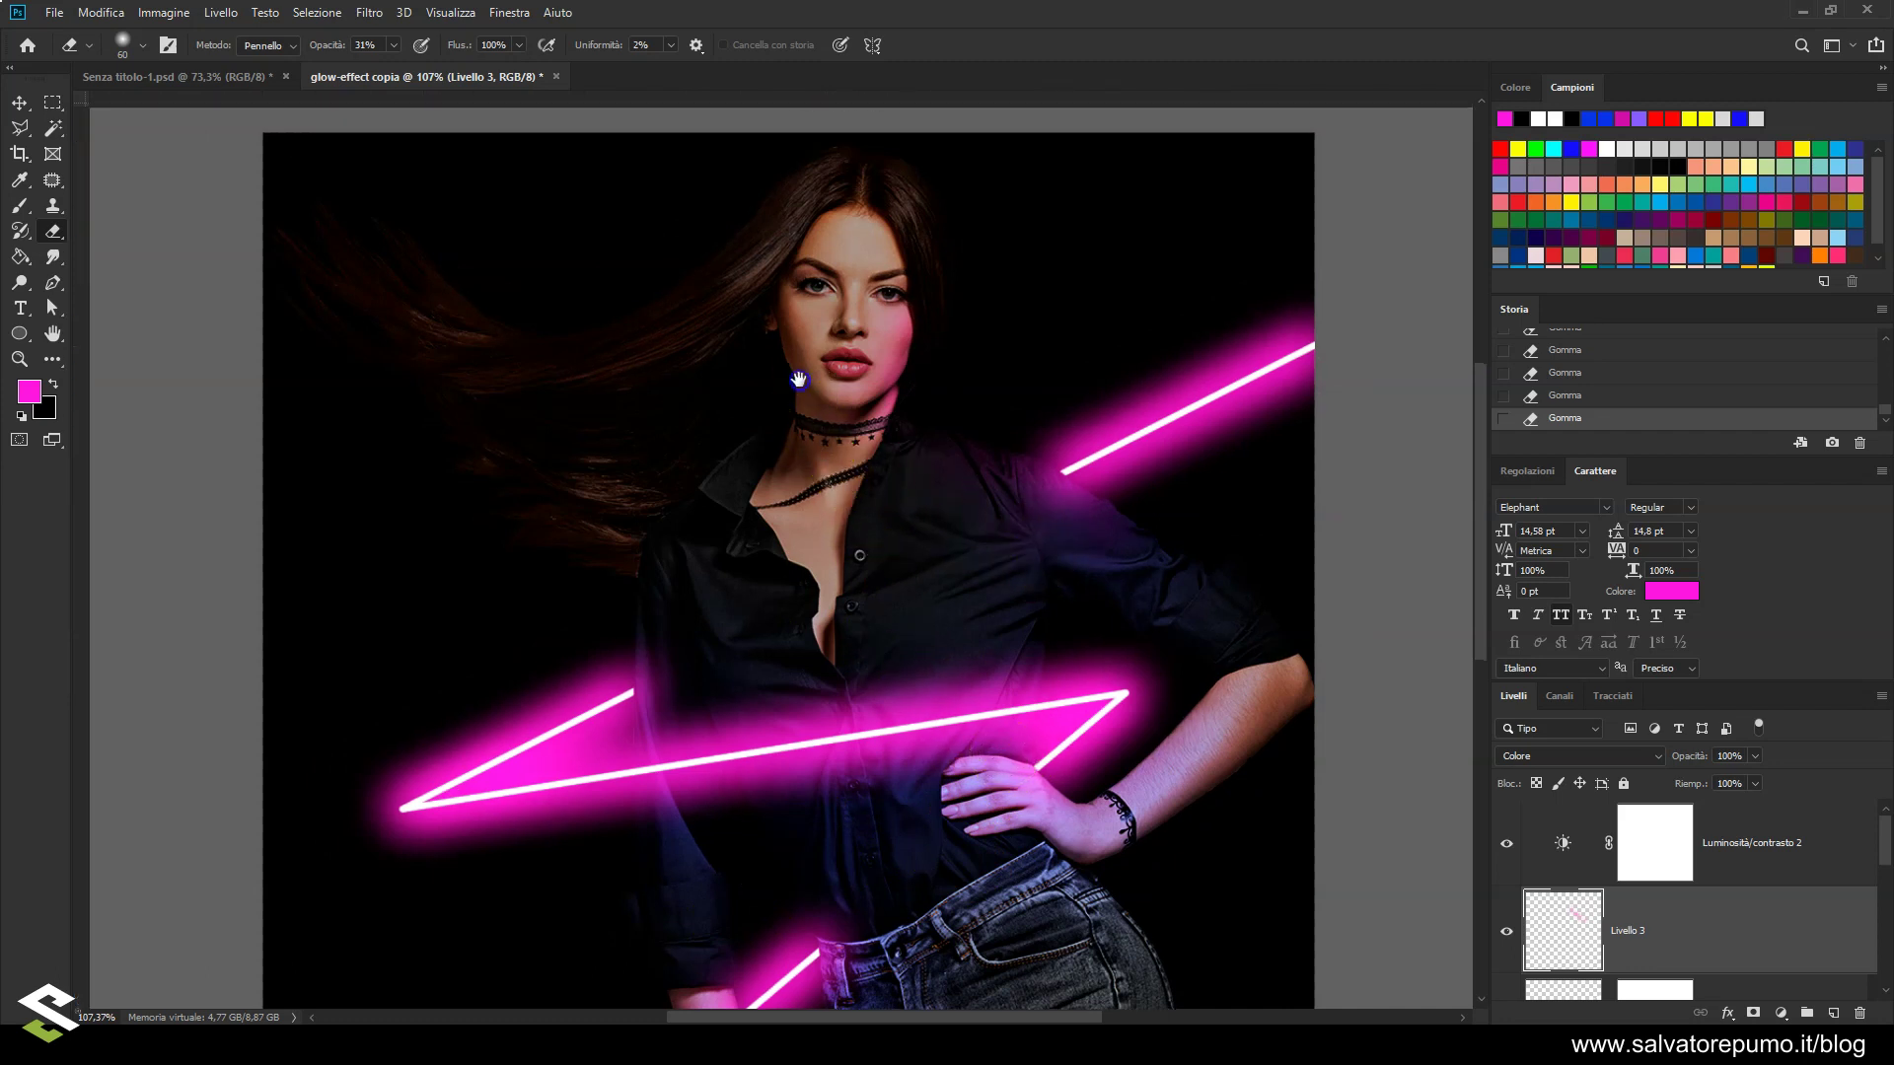
pyautogui.moveTo(799, 378); pyautogui.dragTo(866, 516)
pyautogui.scroll(1, 865, 514)
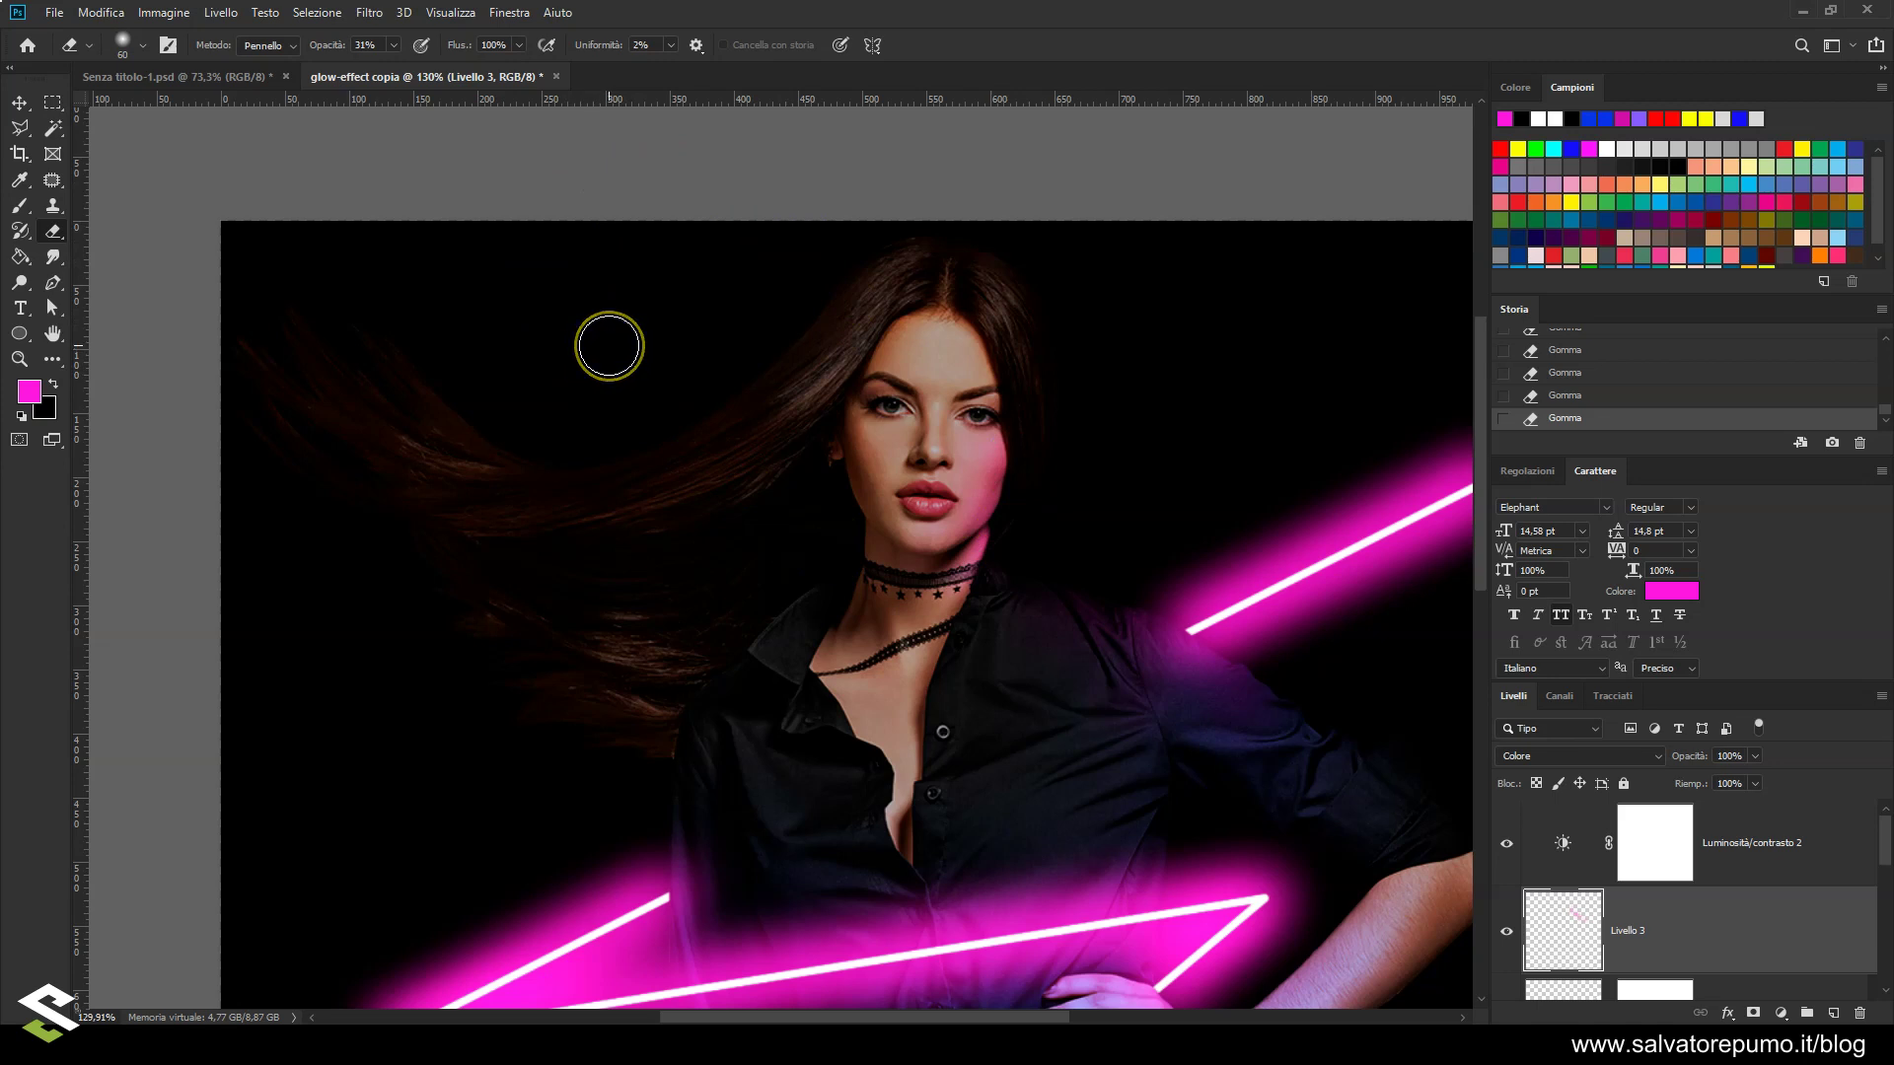
# Draw a Shift-constrained 262 px circle with the Ellipse tool left of the head
pyautogui.click(24, 339)
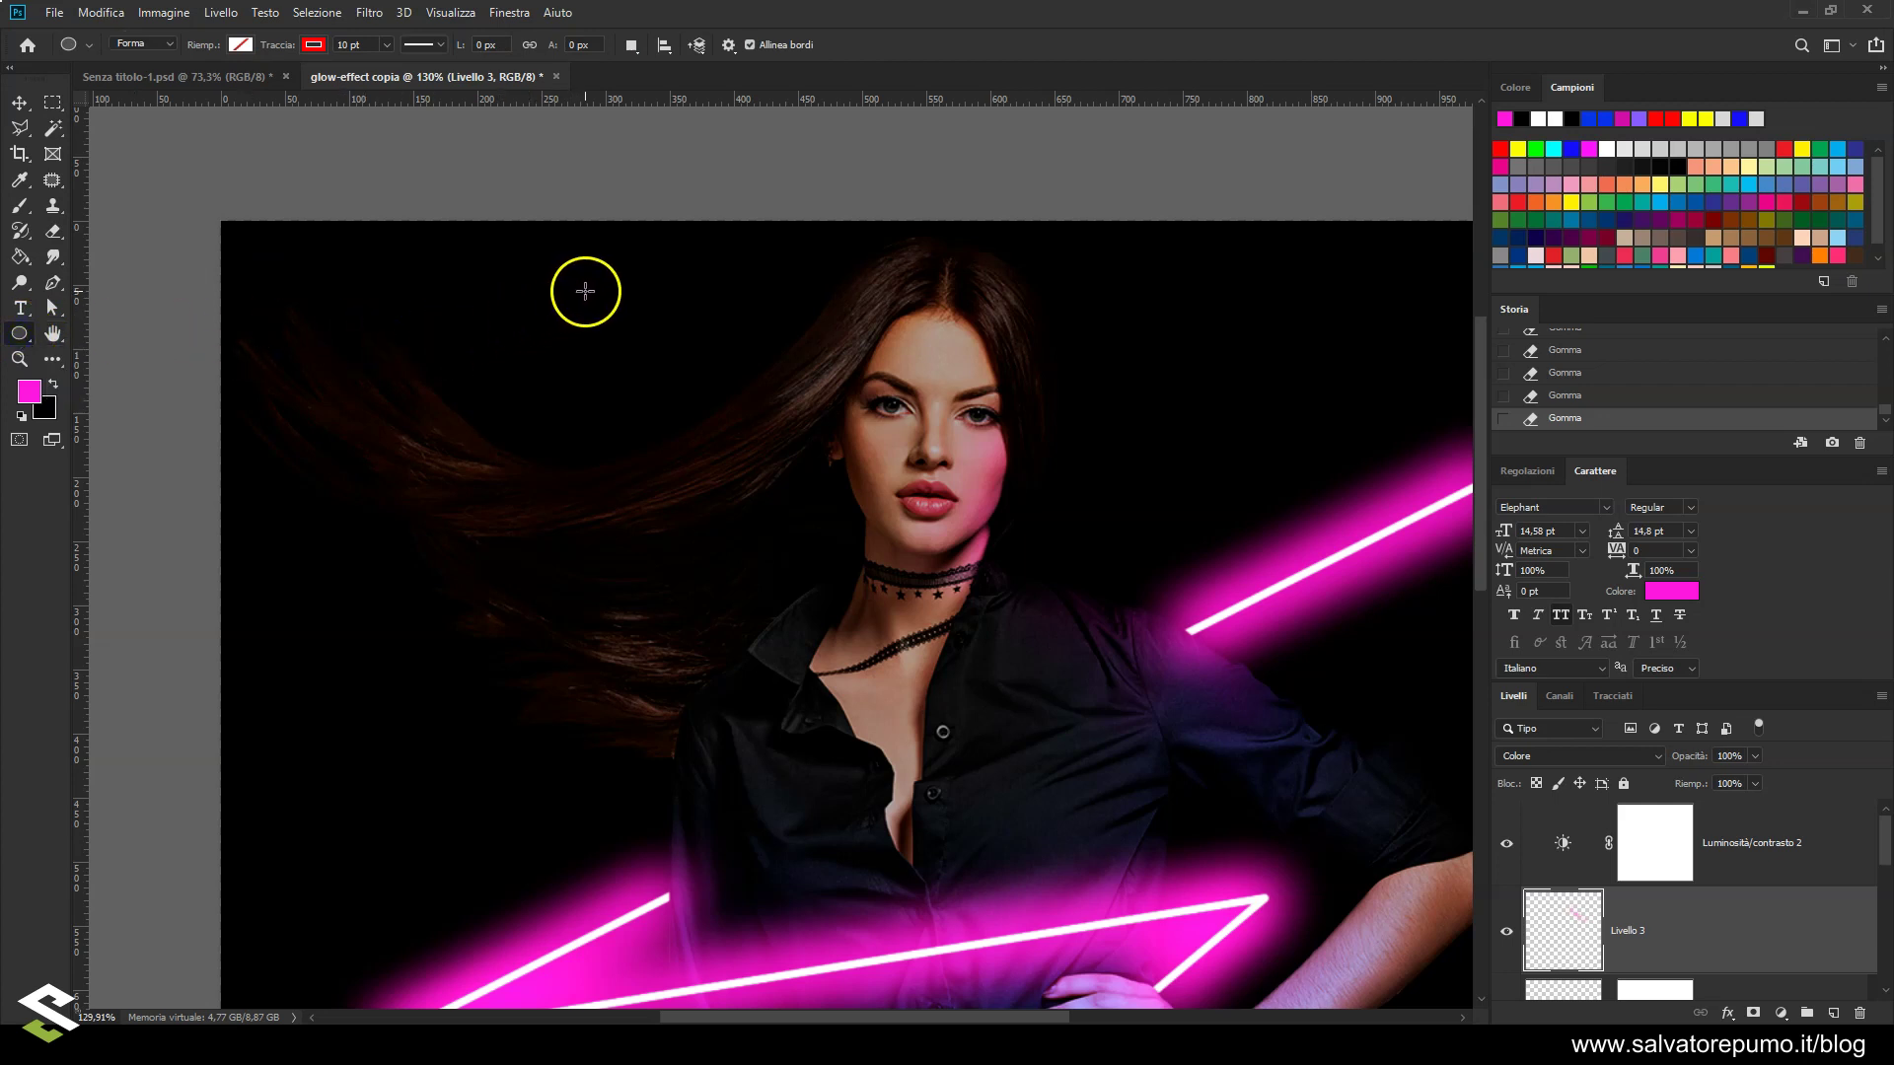
pyautogui.moveTo(592, 465); pyautogui.dragTo(520, 361)
pyautogui.moveTo(591, 465); pyautogui.dragTo(660, 570)
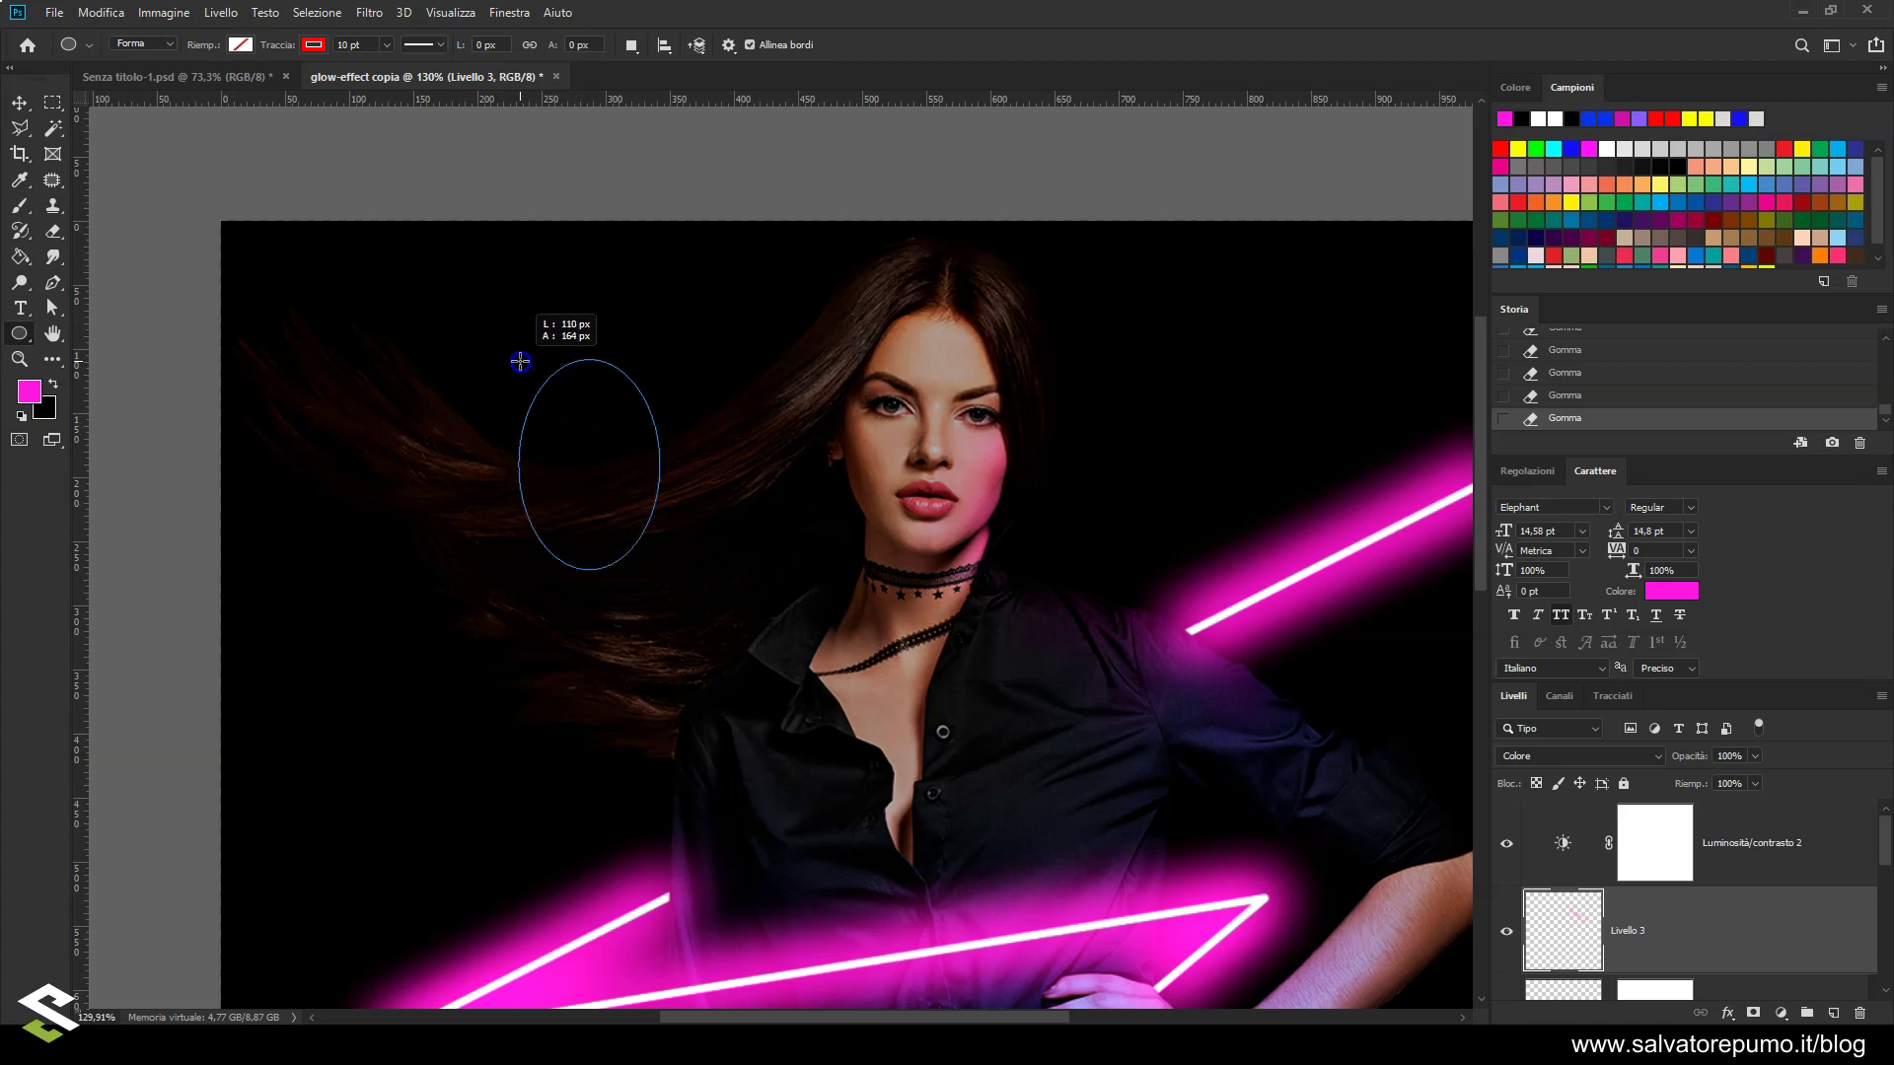
pyautogui.press('shift')
pyautogui.moveTo(520, 361); pyautogui.dragTo(422, 293)
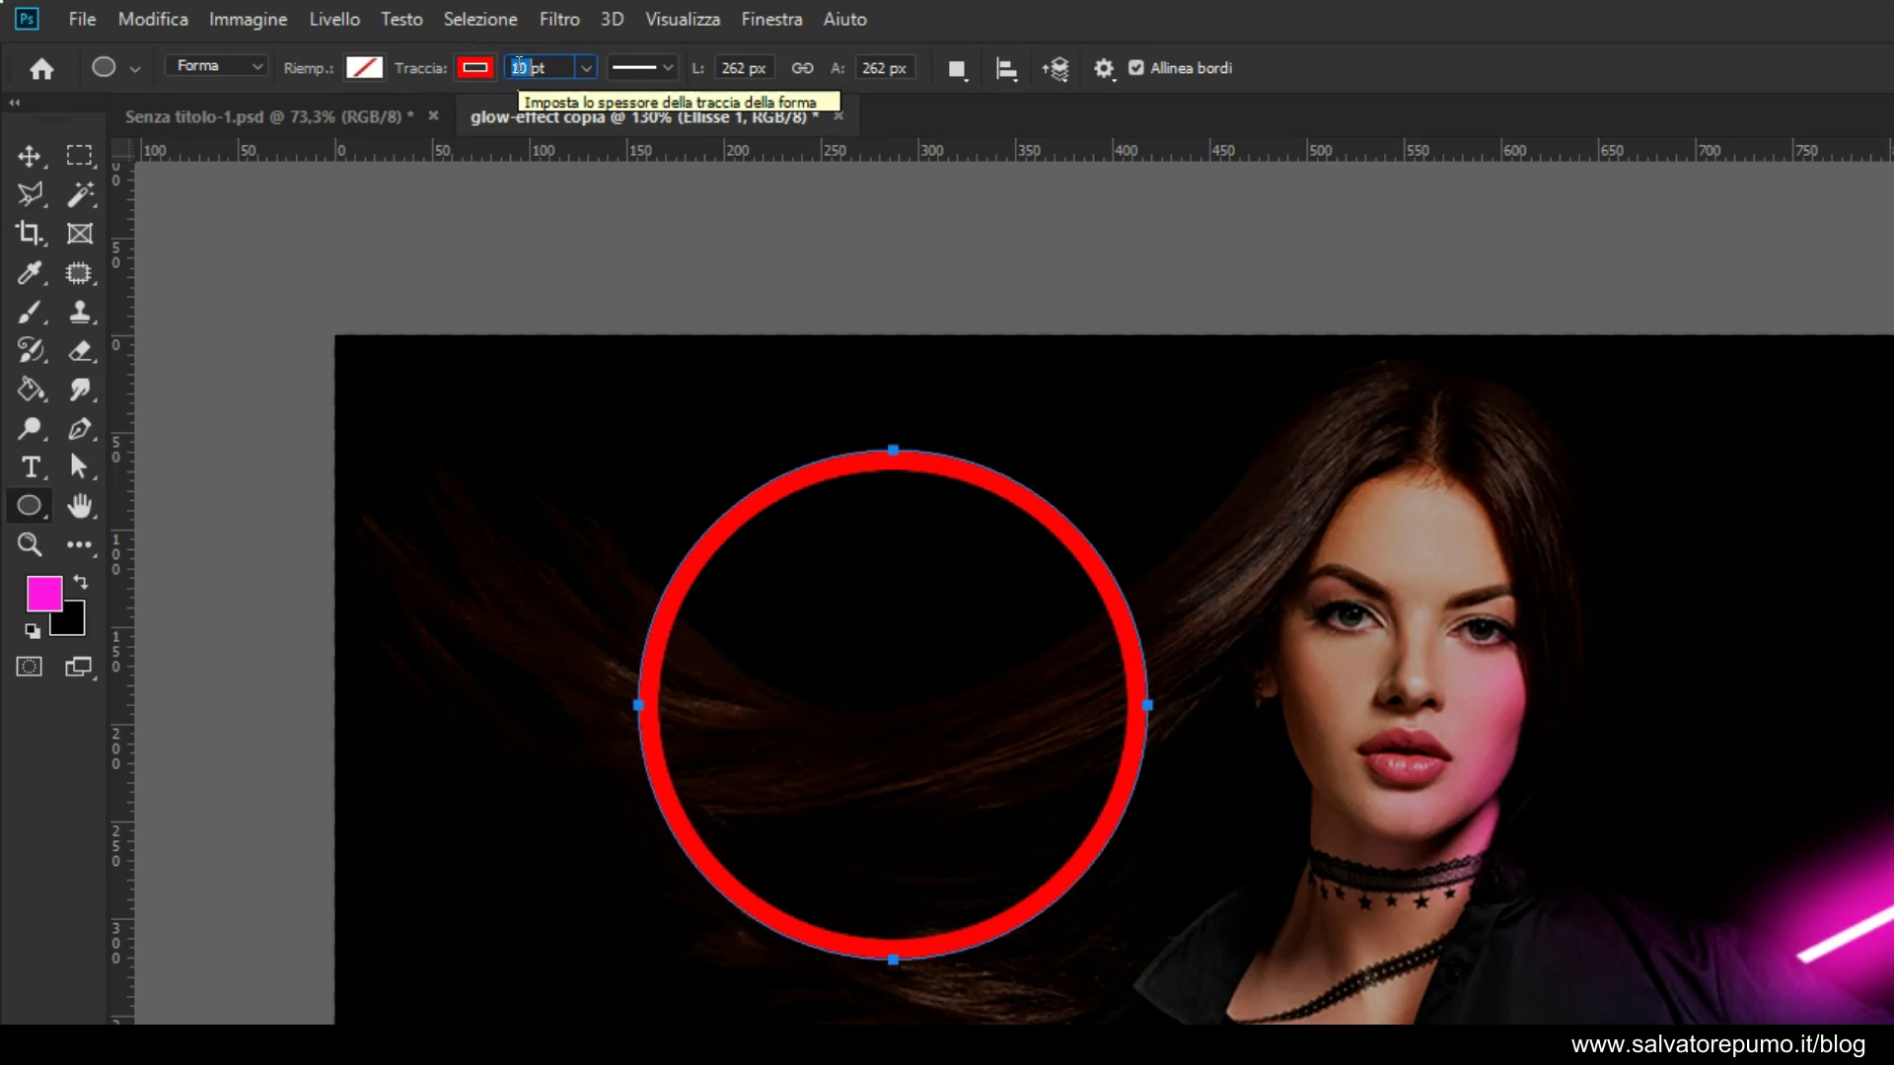
# Give the circle a 5 pt white stroke with no fill
pyautogui.write('5')
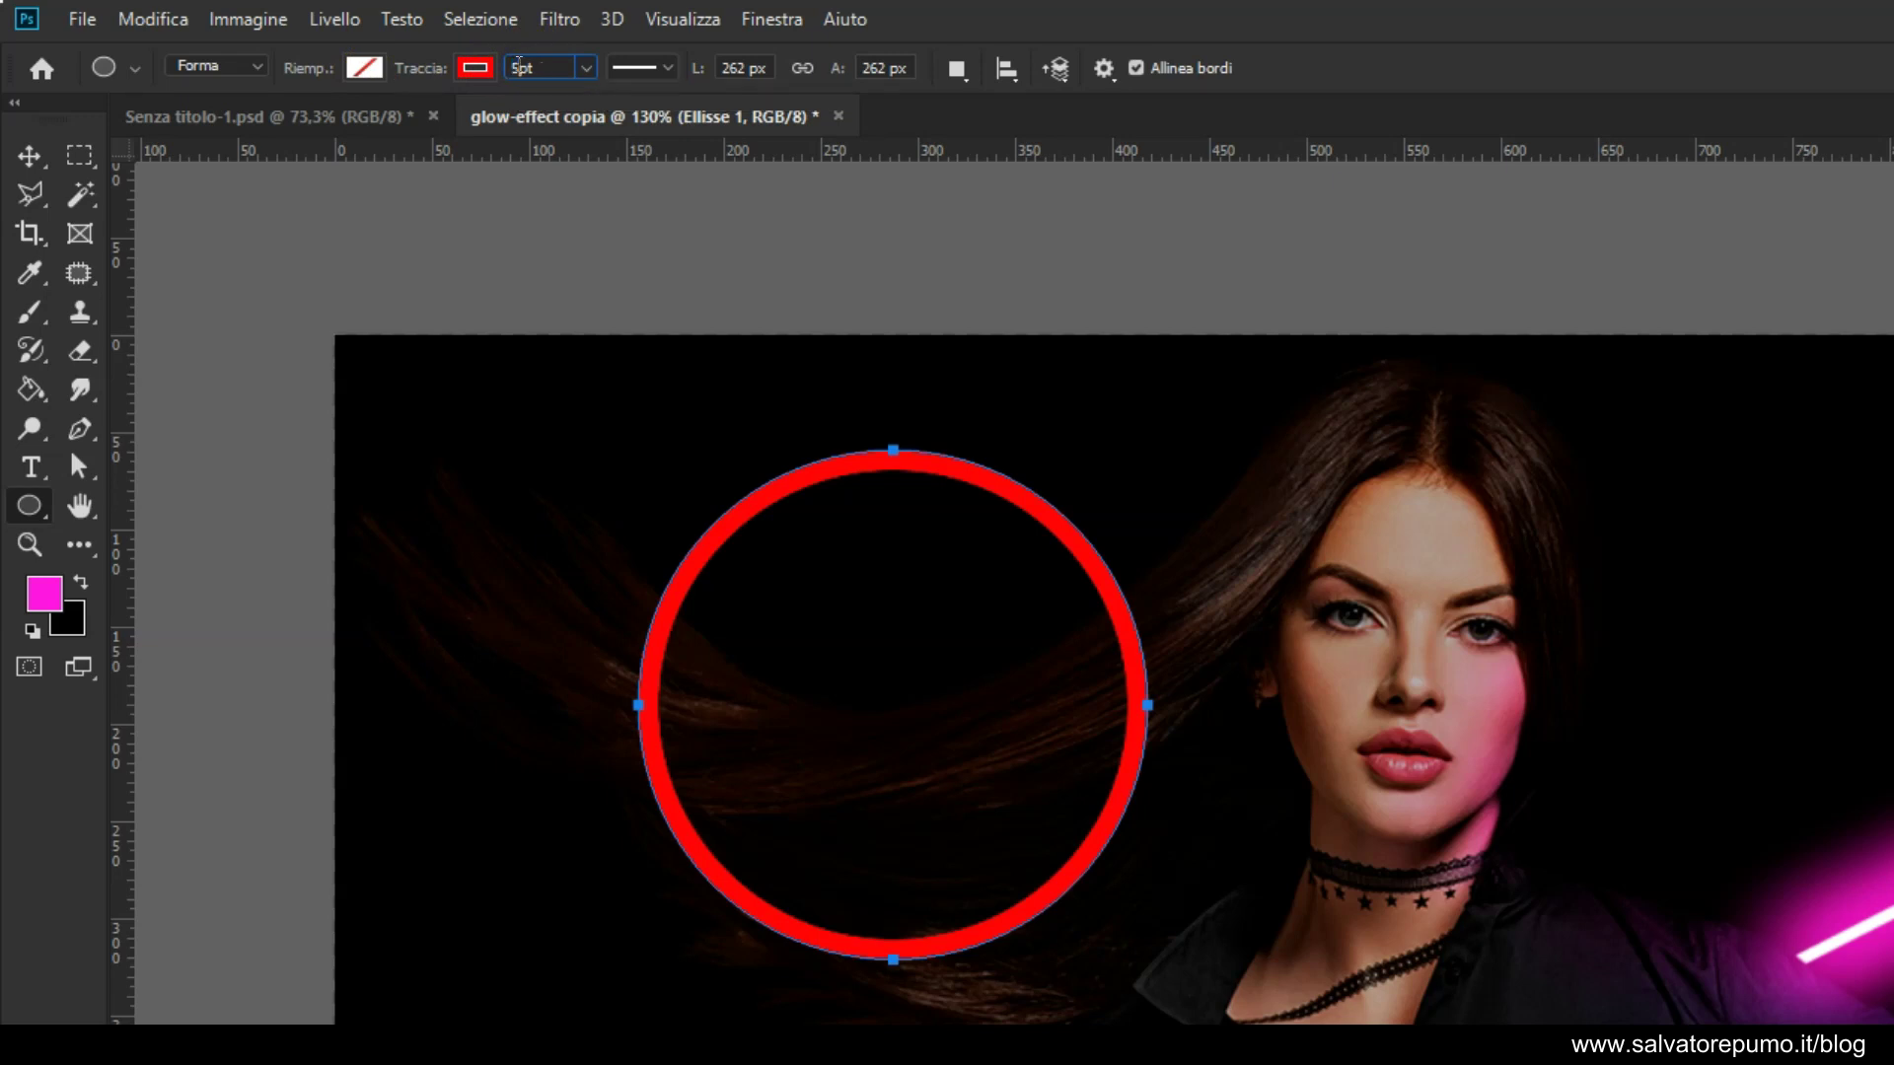
pyautogui.press('Return')
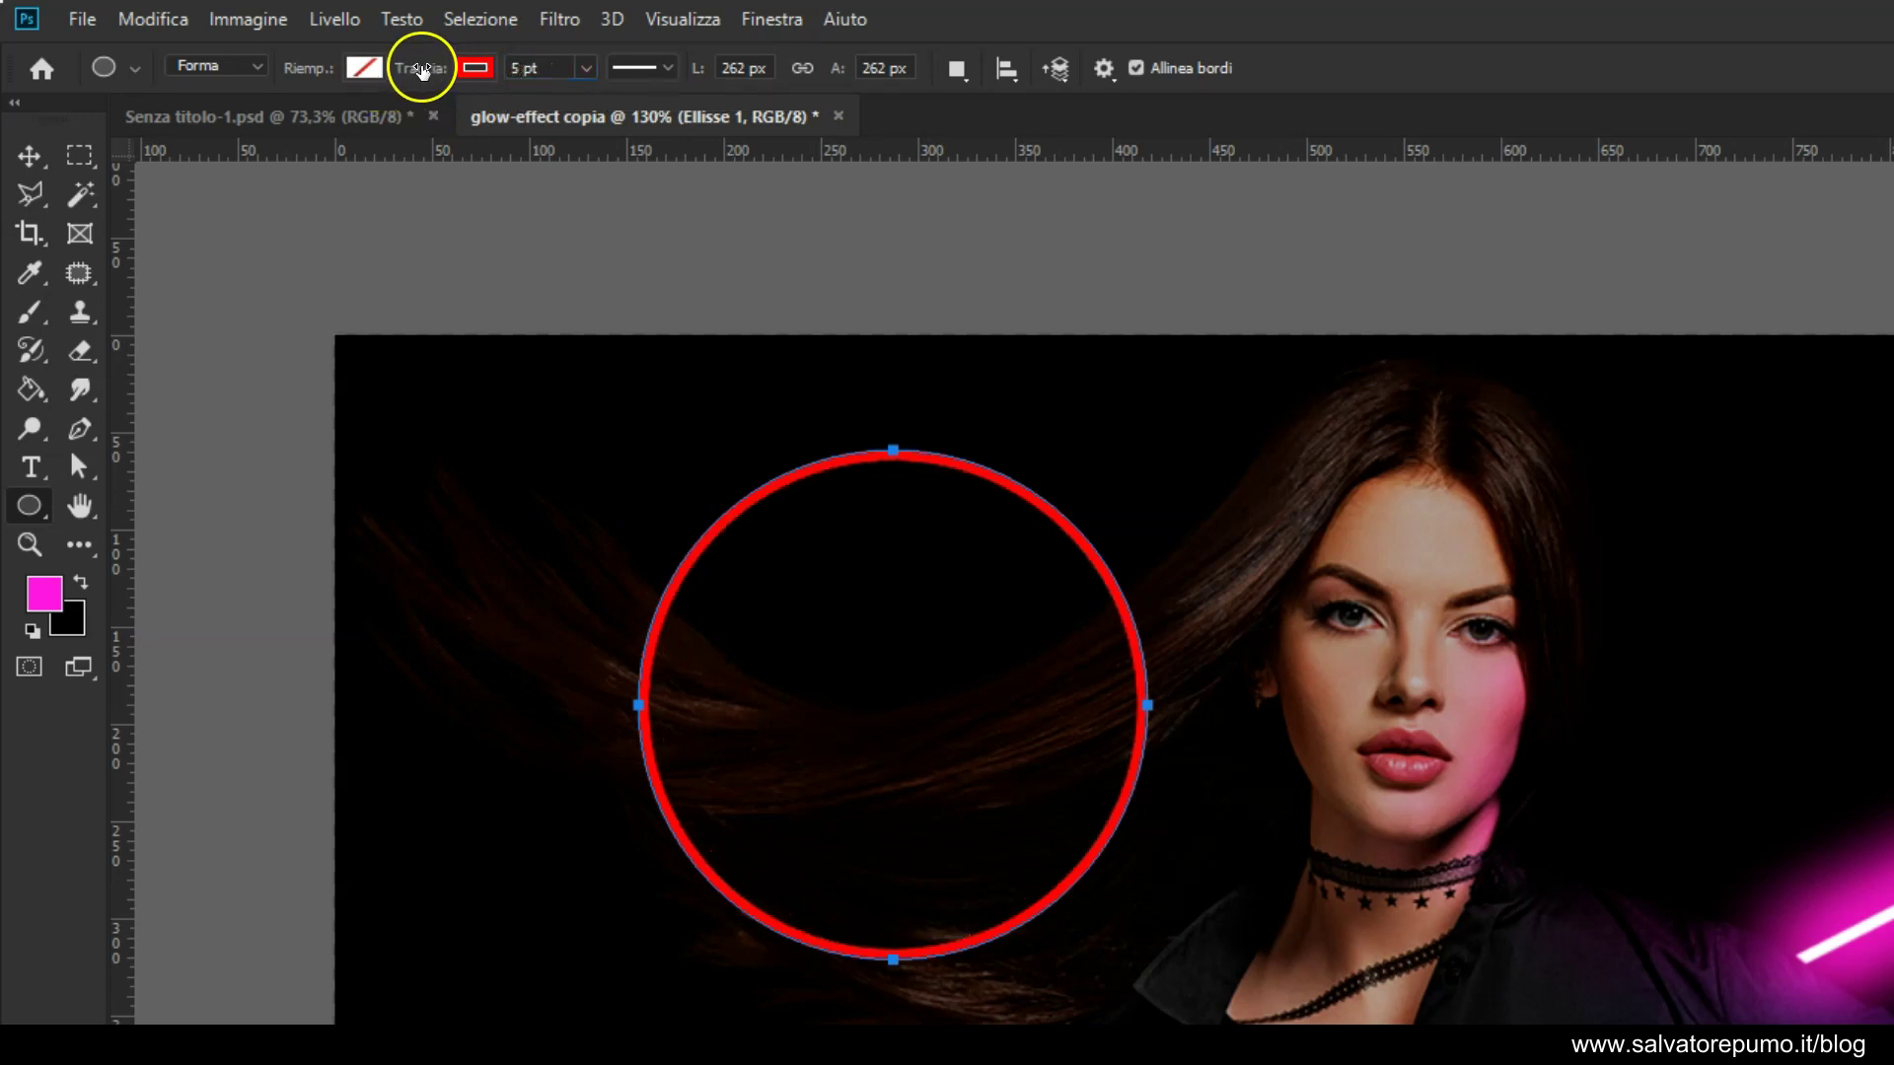
pyautogui.click(475, 68)
pyautogui.click(375, 222)
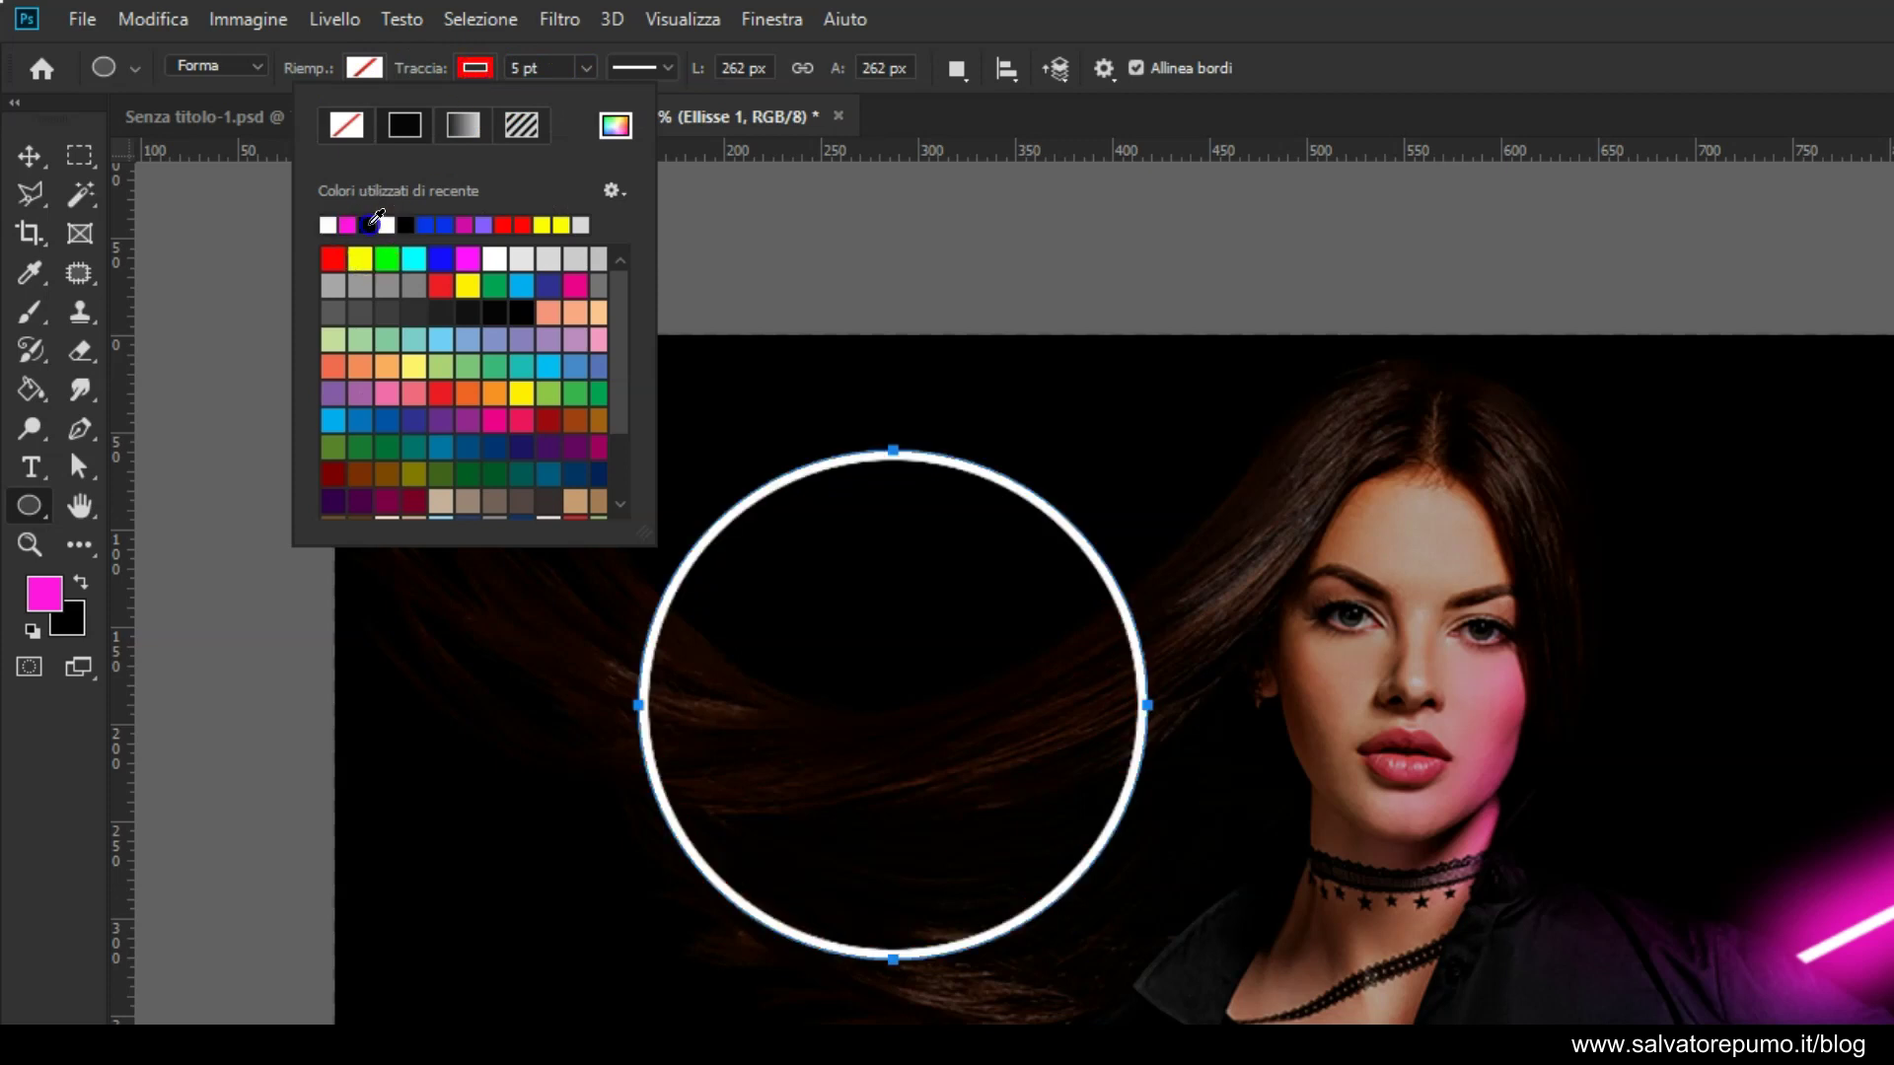
# Move the circle up toward the top edge over the model's hair
pyautogui.click(29, 156)
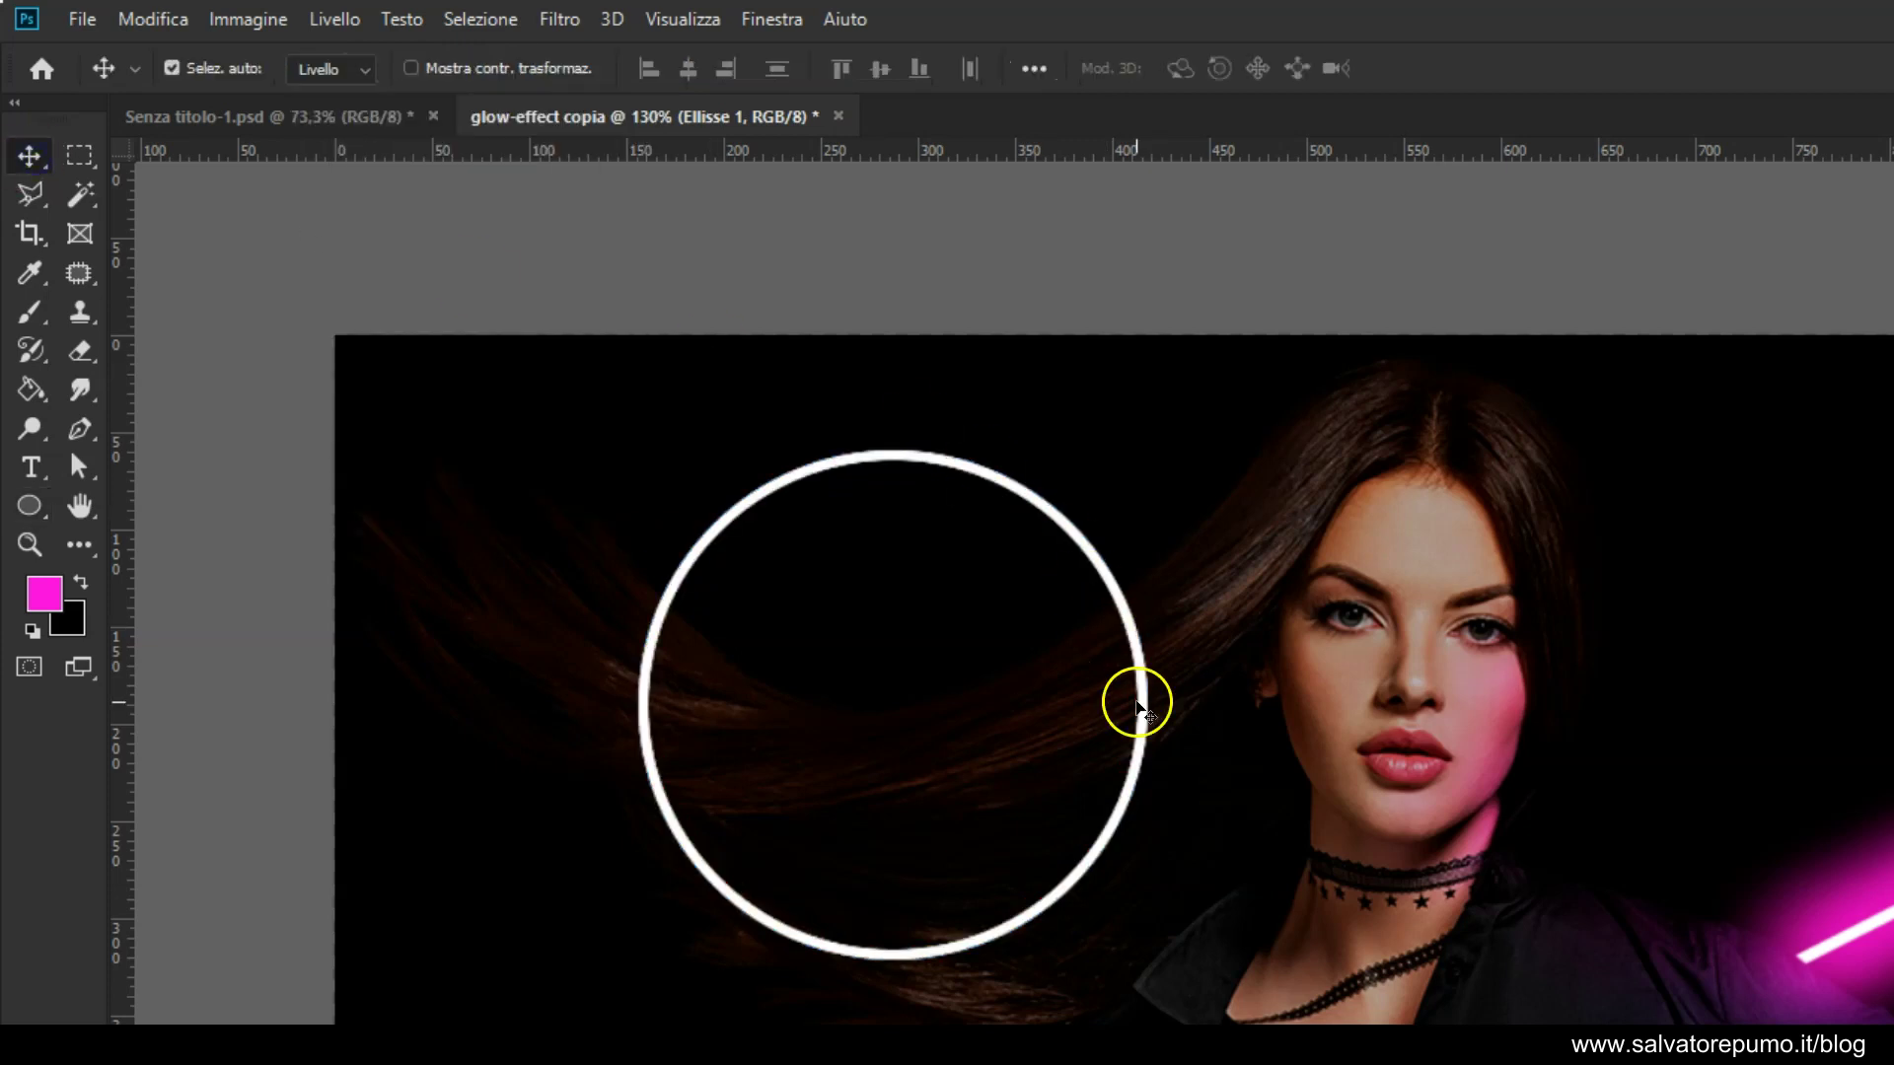
pyautogui.moveTo(1106, 844)
pyautogui.mouseDown()
pyautogui.moveTo(730, 437)
pyautogui.moveTo(740, 317)
pyautogui.mouseUp()
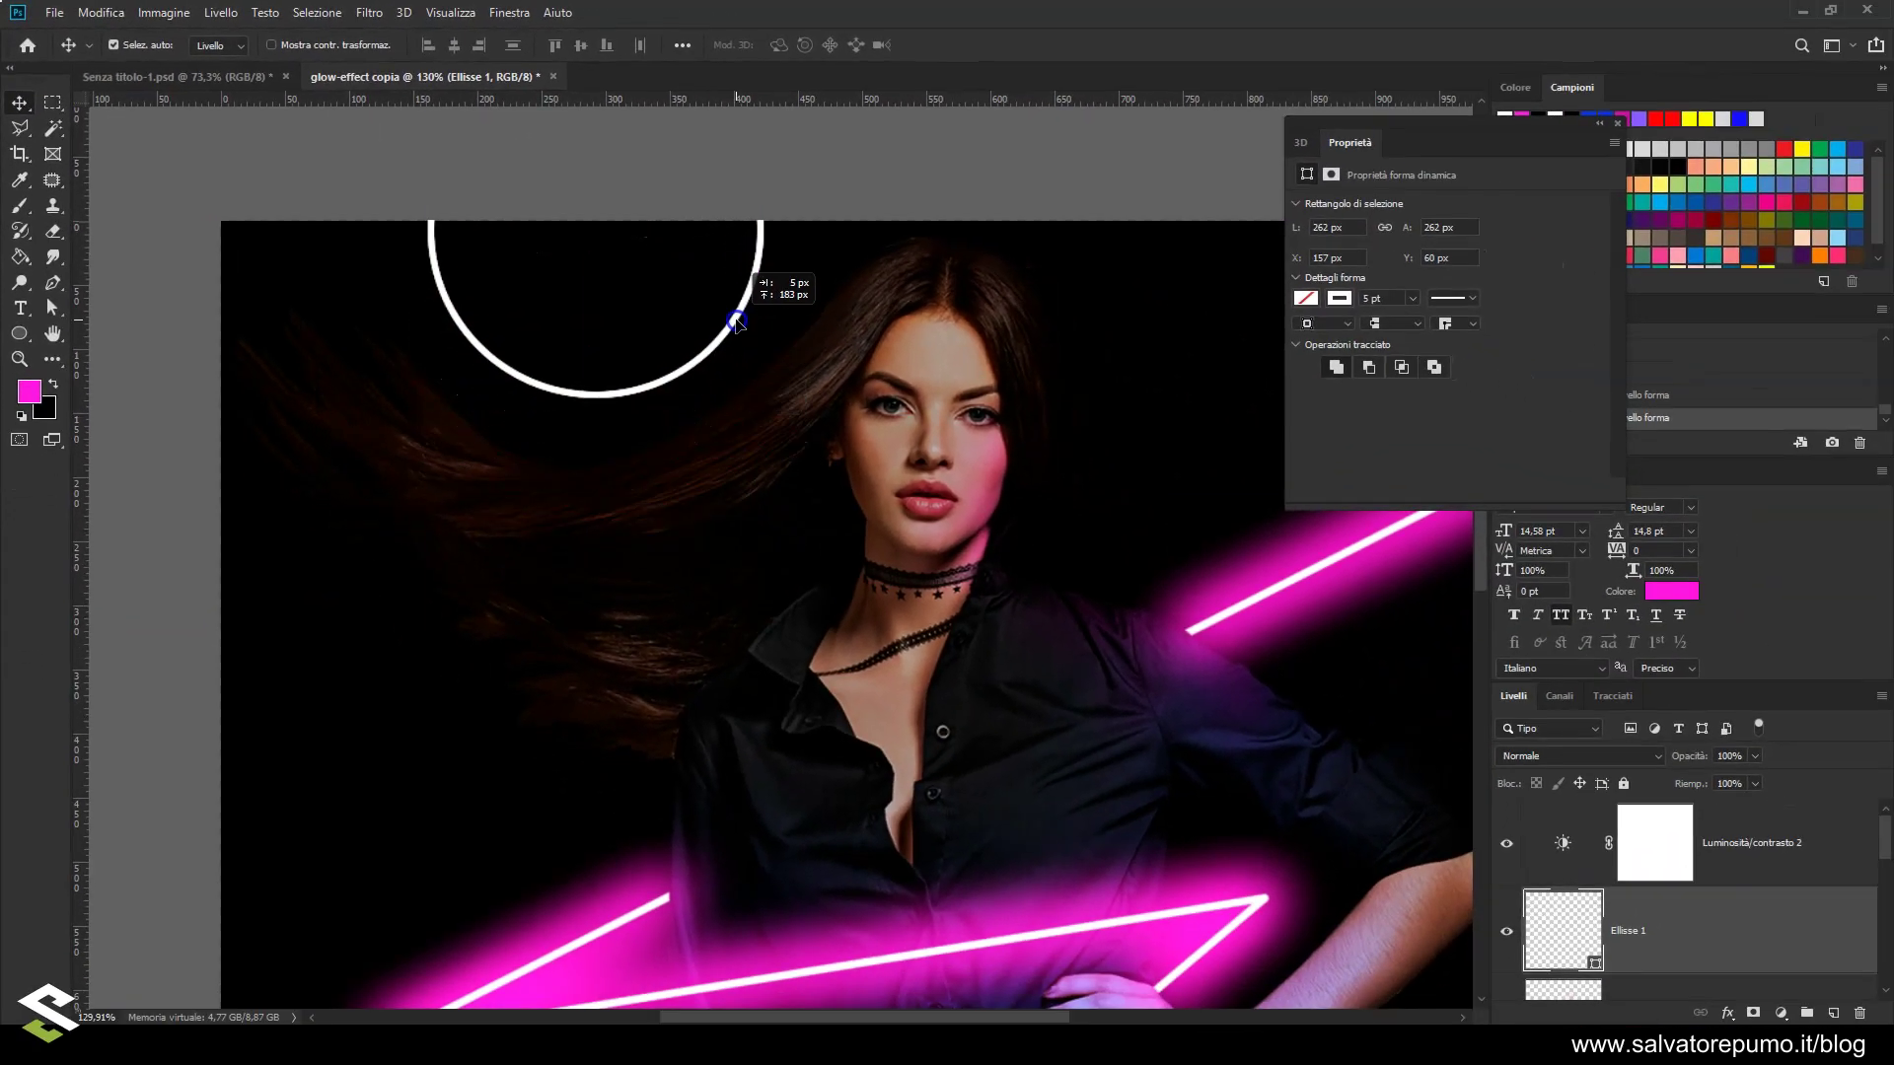
pyautogui.scroll(-3, 789, 710)
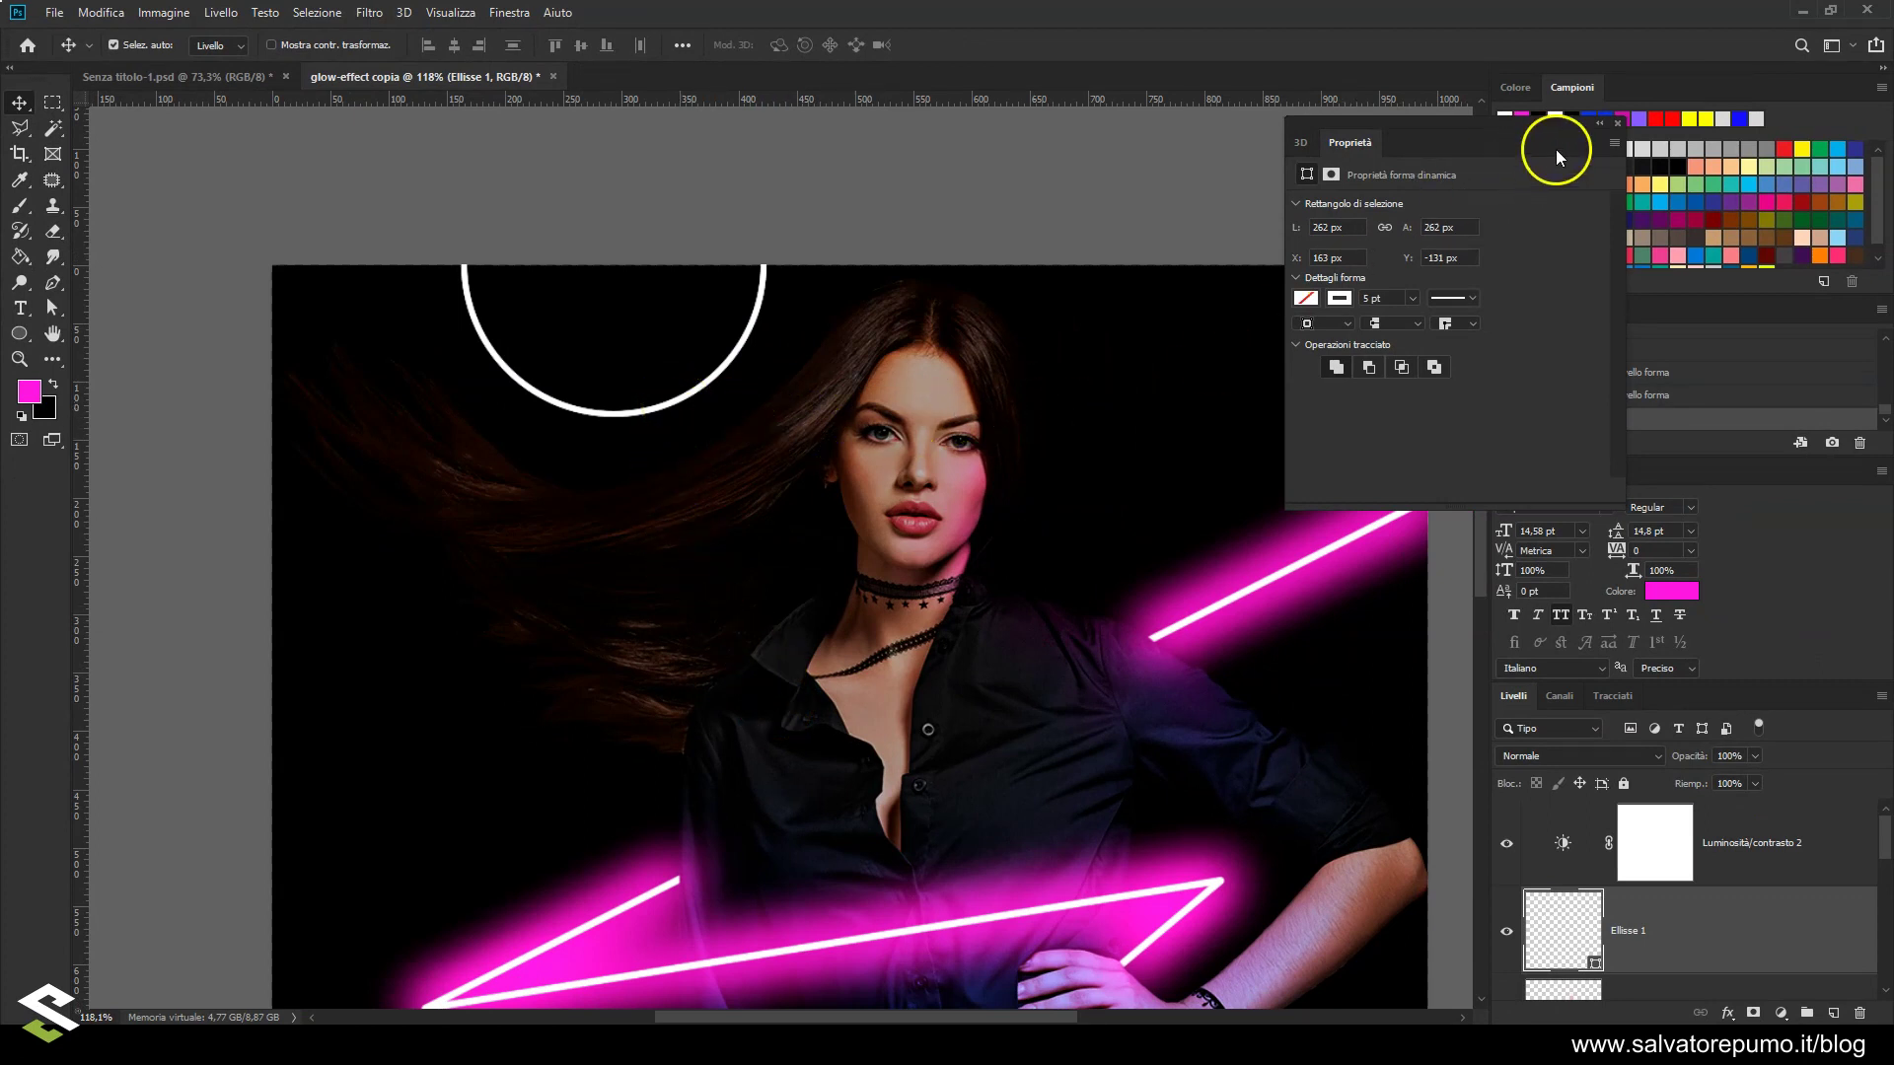
# Copy the layer style from the glowing zigzag layer Livello 2
pyautogui.click(1617, 123)
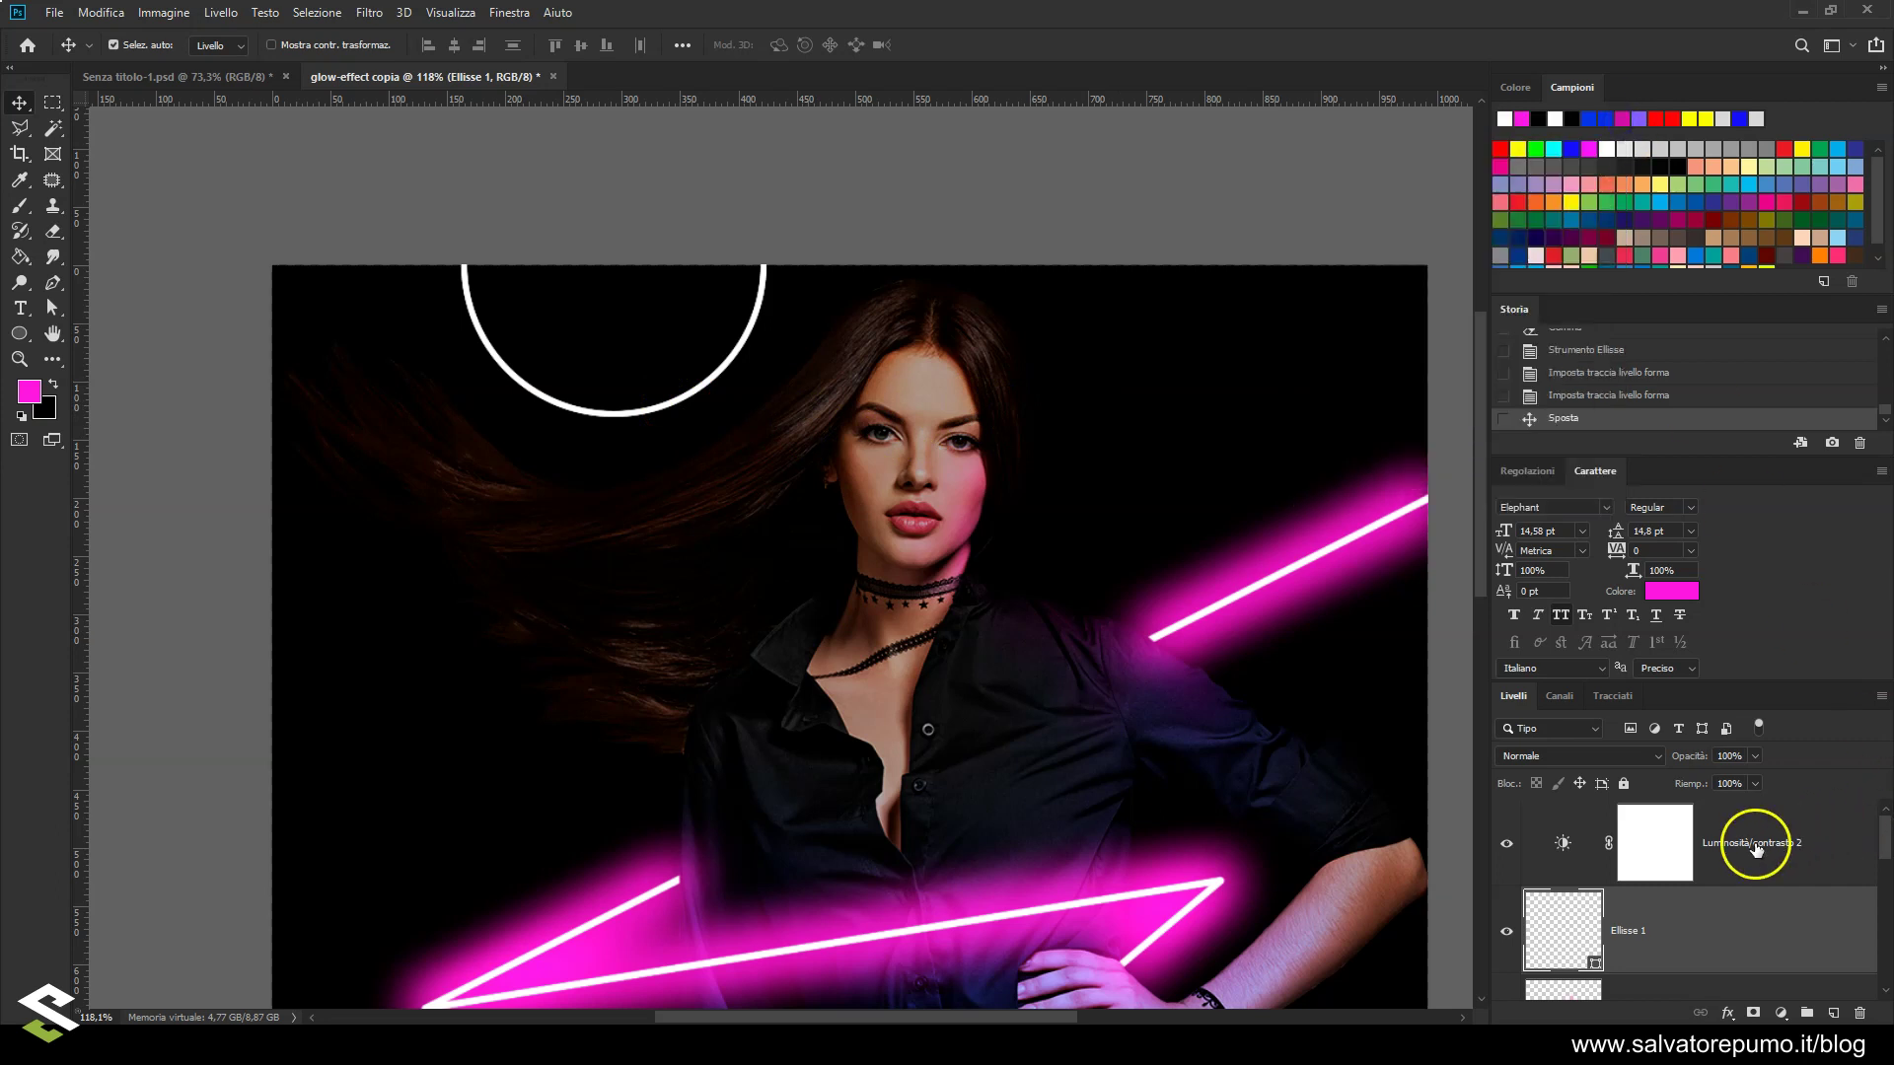
pyautogui.moveTo(1885, 838); pyautogui.dragTo(1887, 905)
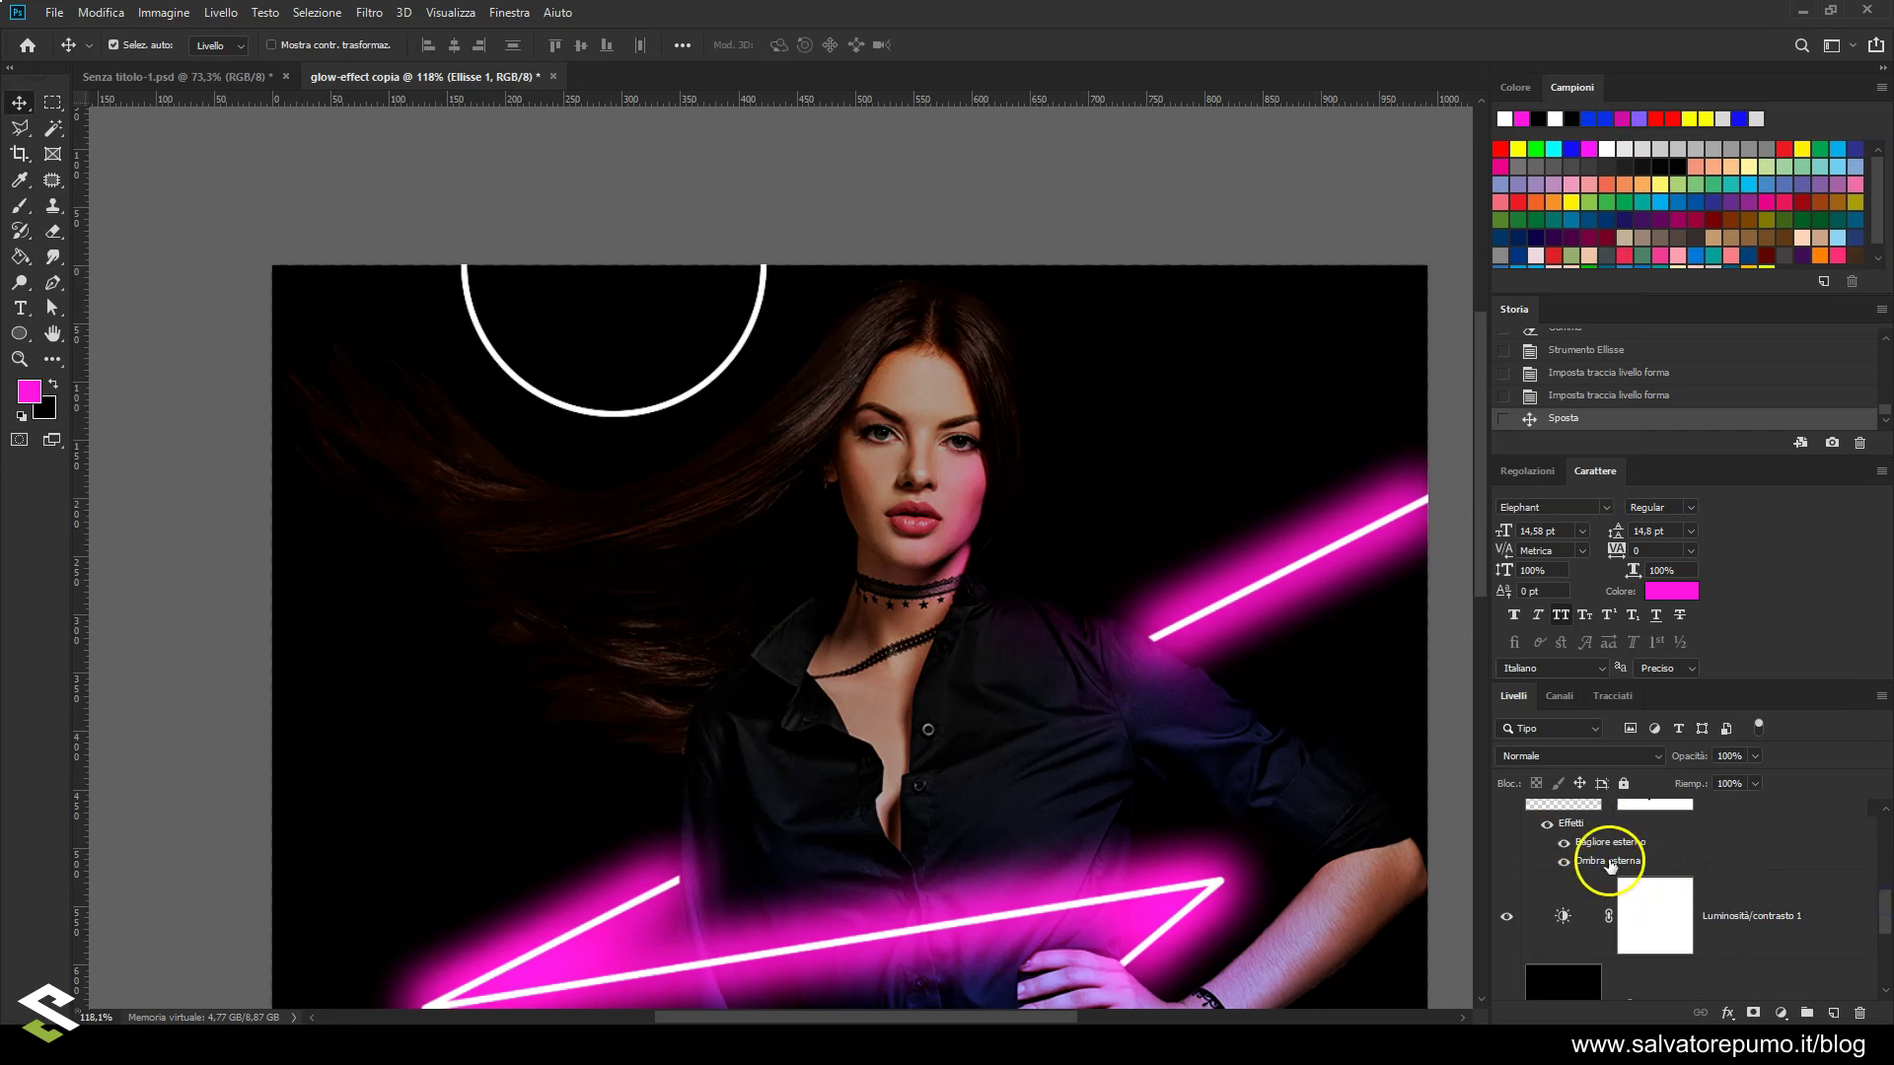
pyautogui.scroll(1, 1676, 887)
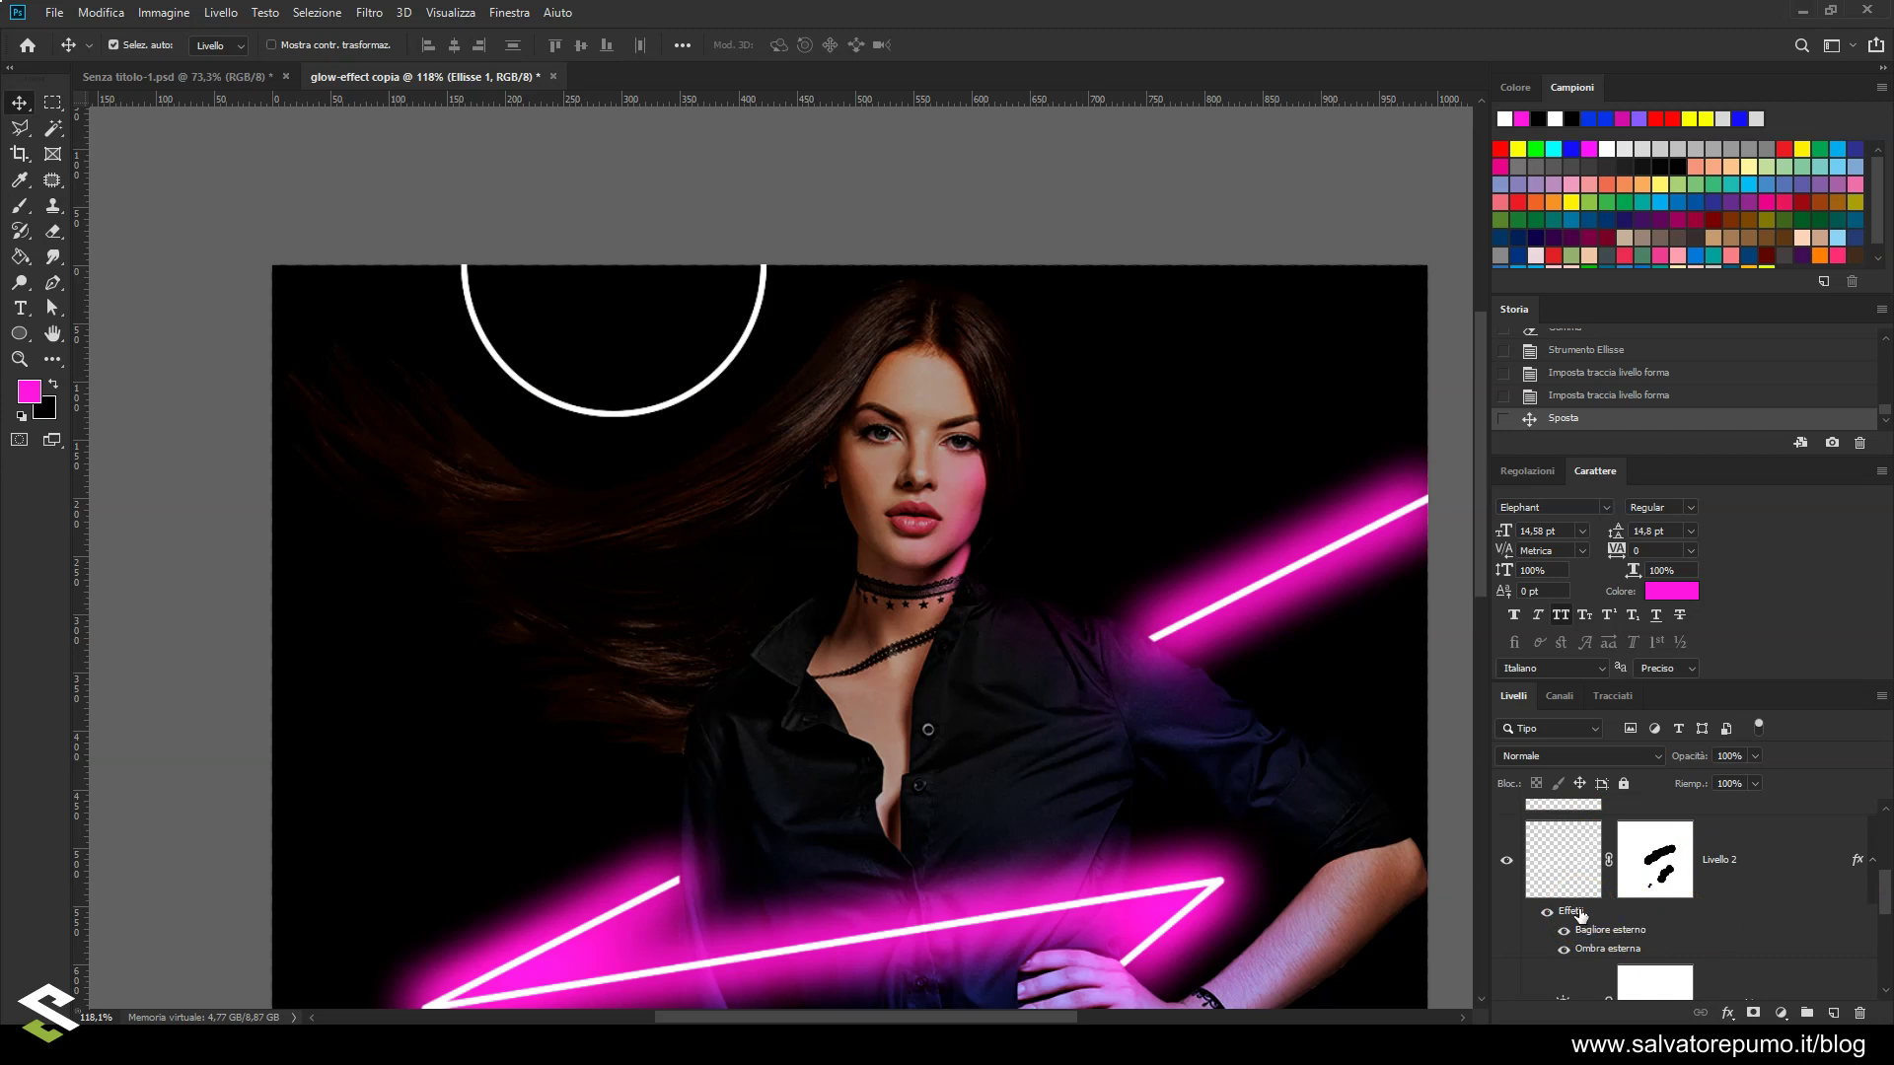
pyautogui.click(1657, 929)
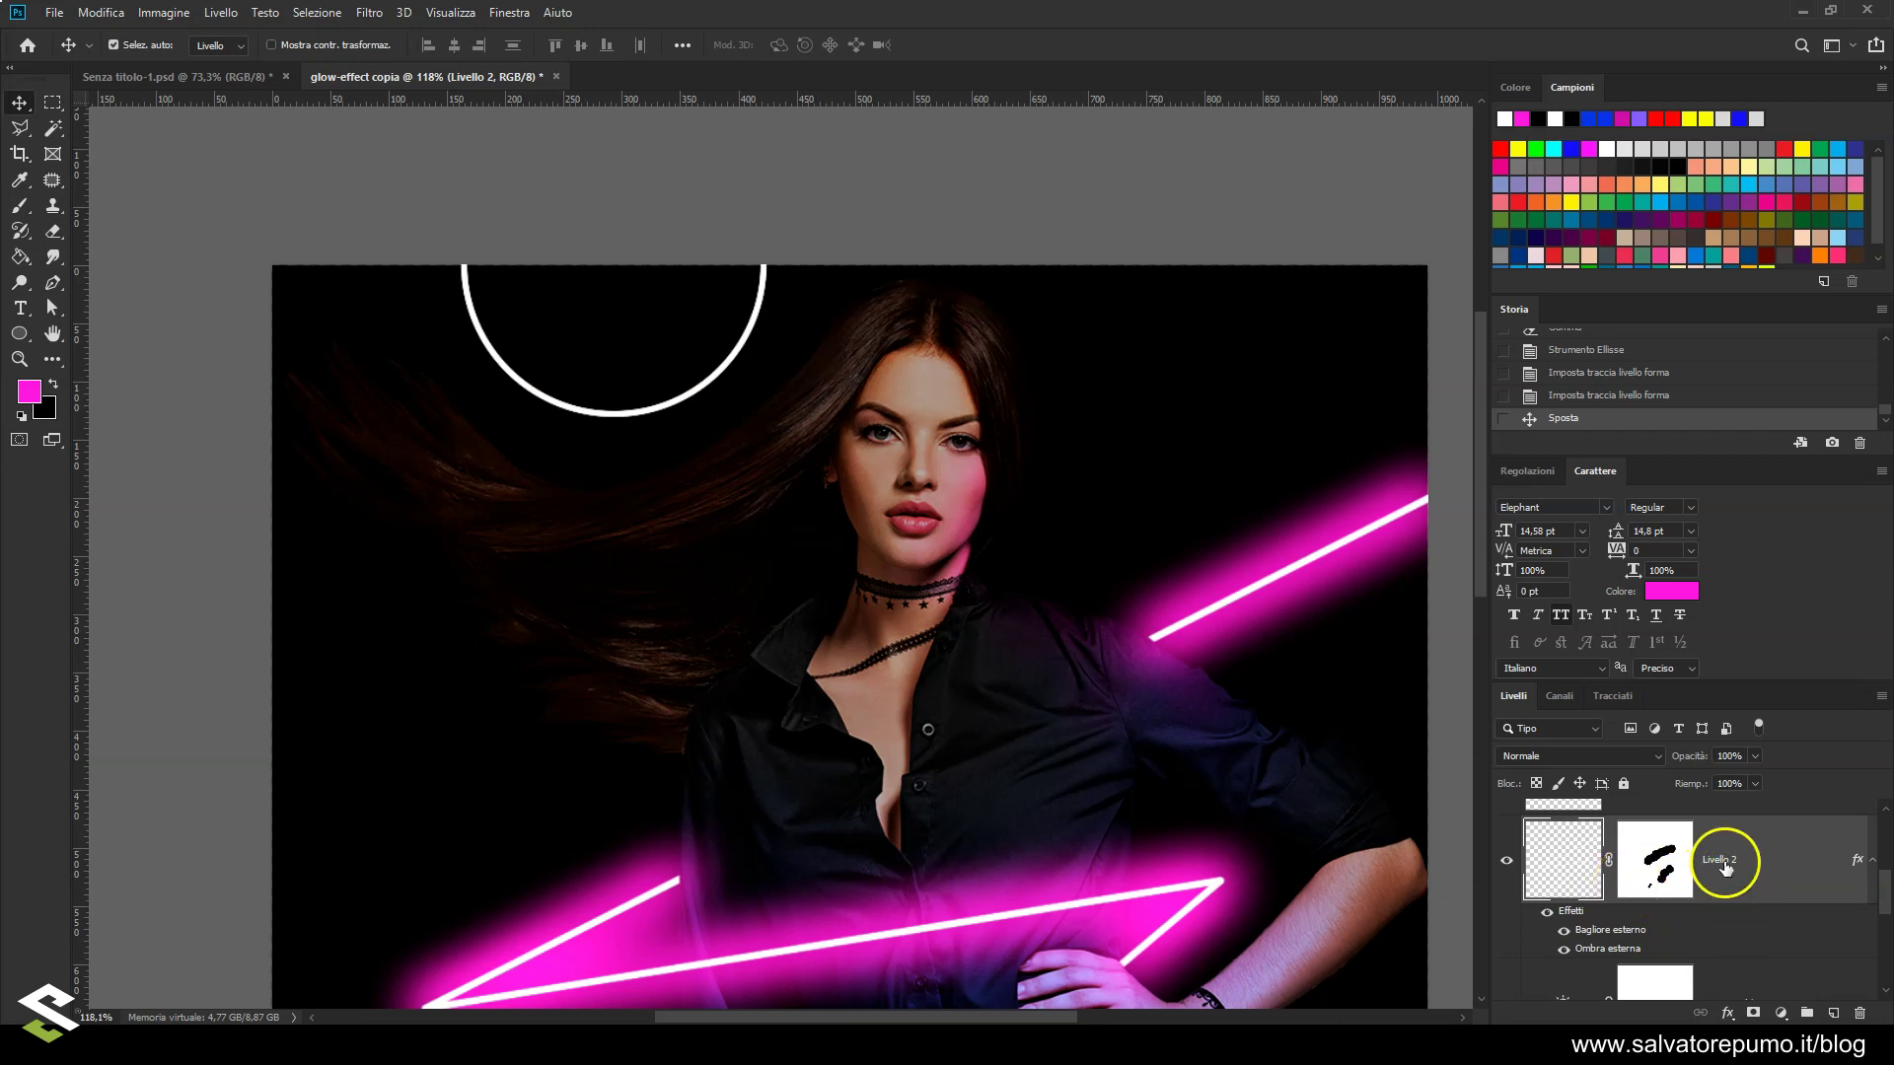
pyautogui.rightClick(1744, 888)
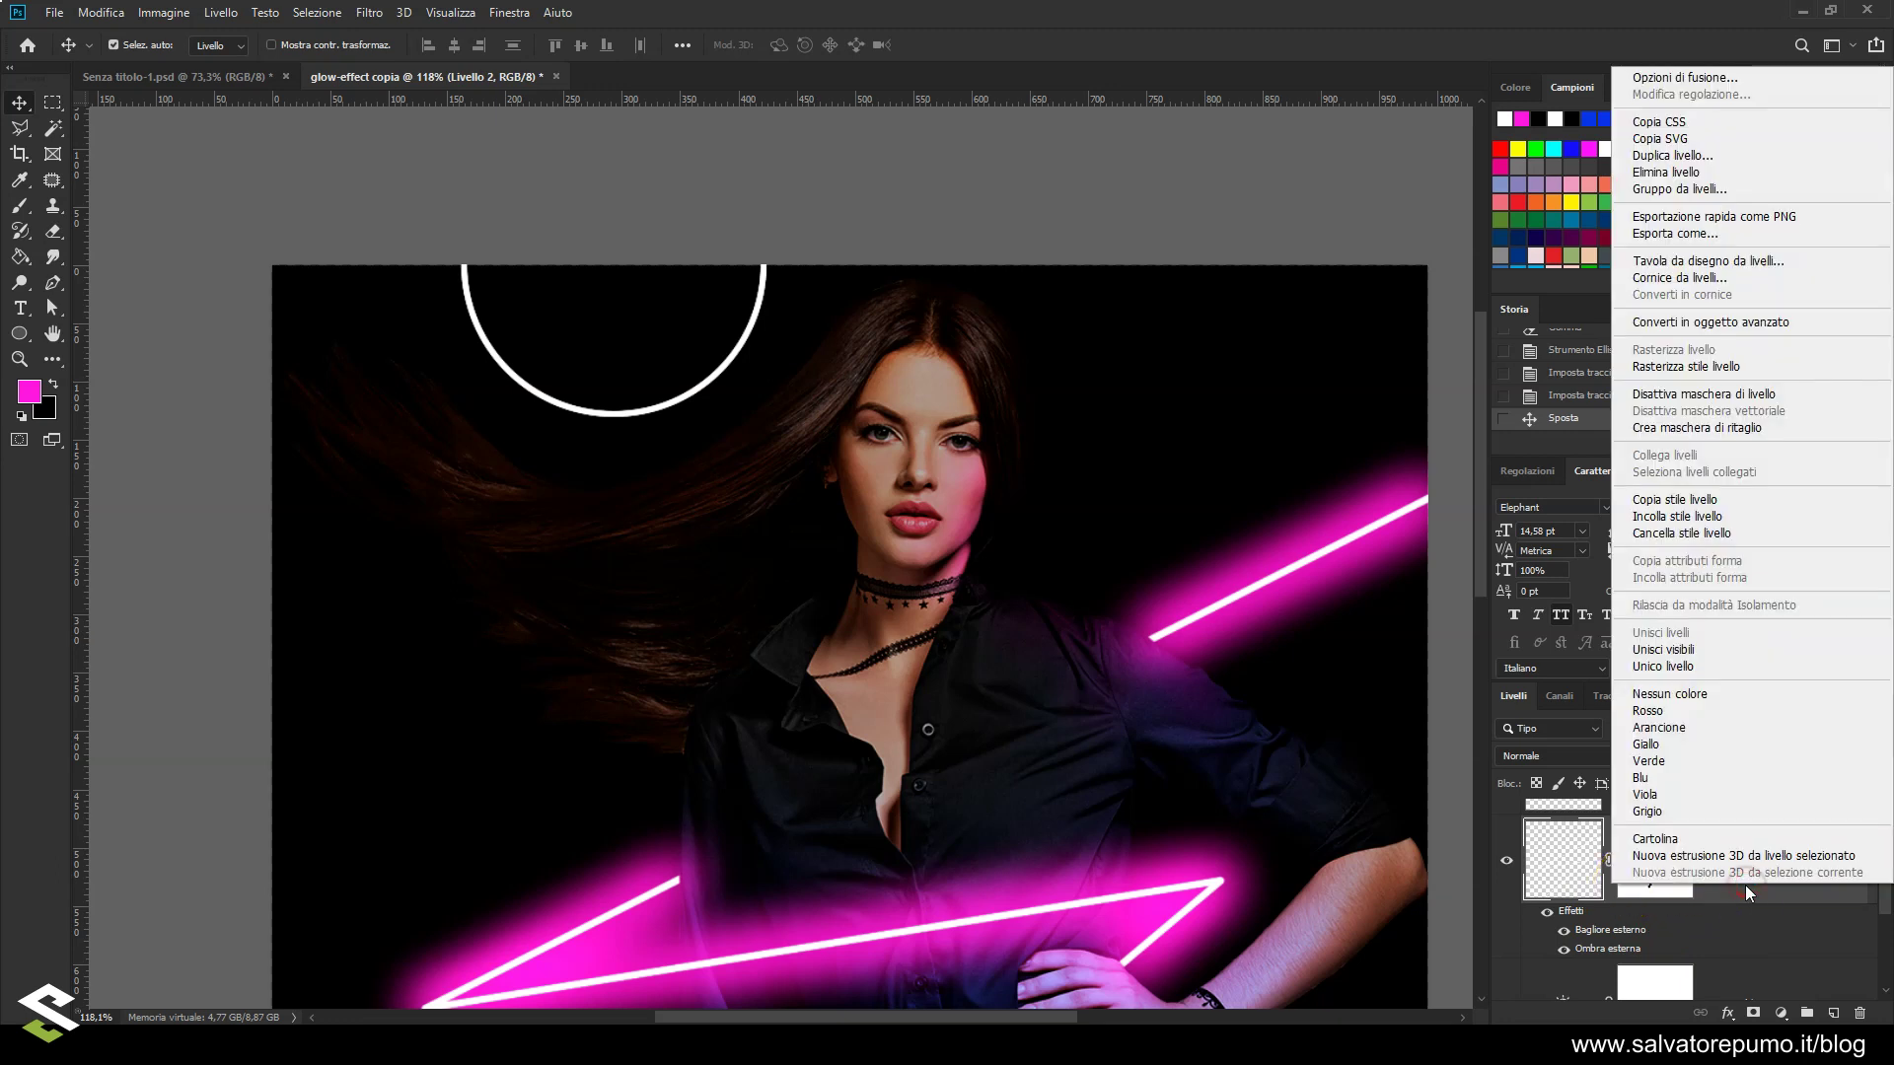
pyautogui.click(1677, 499)
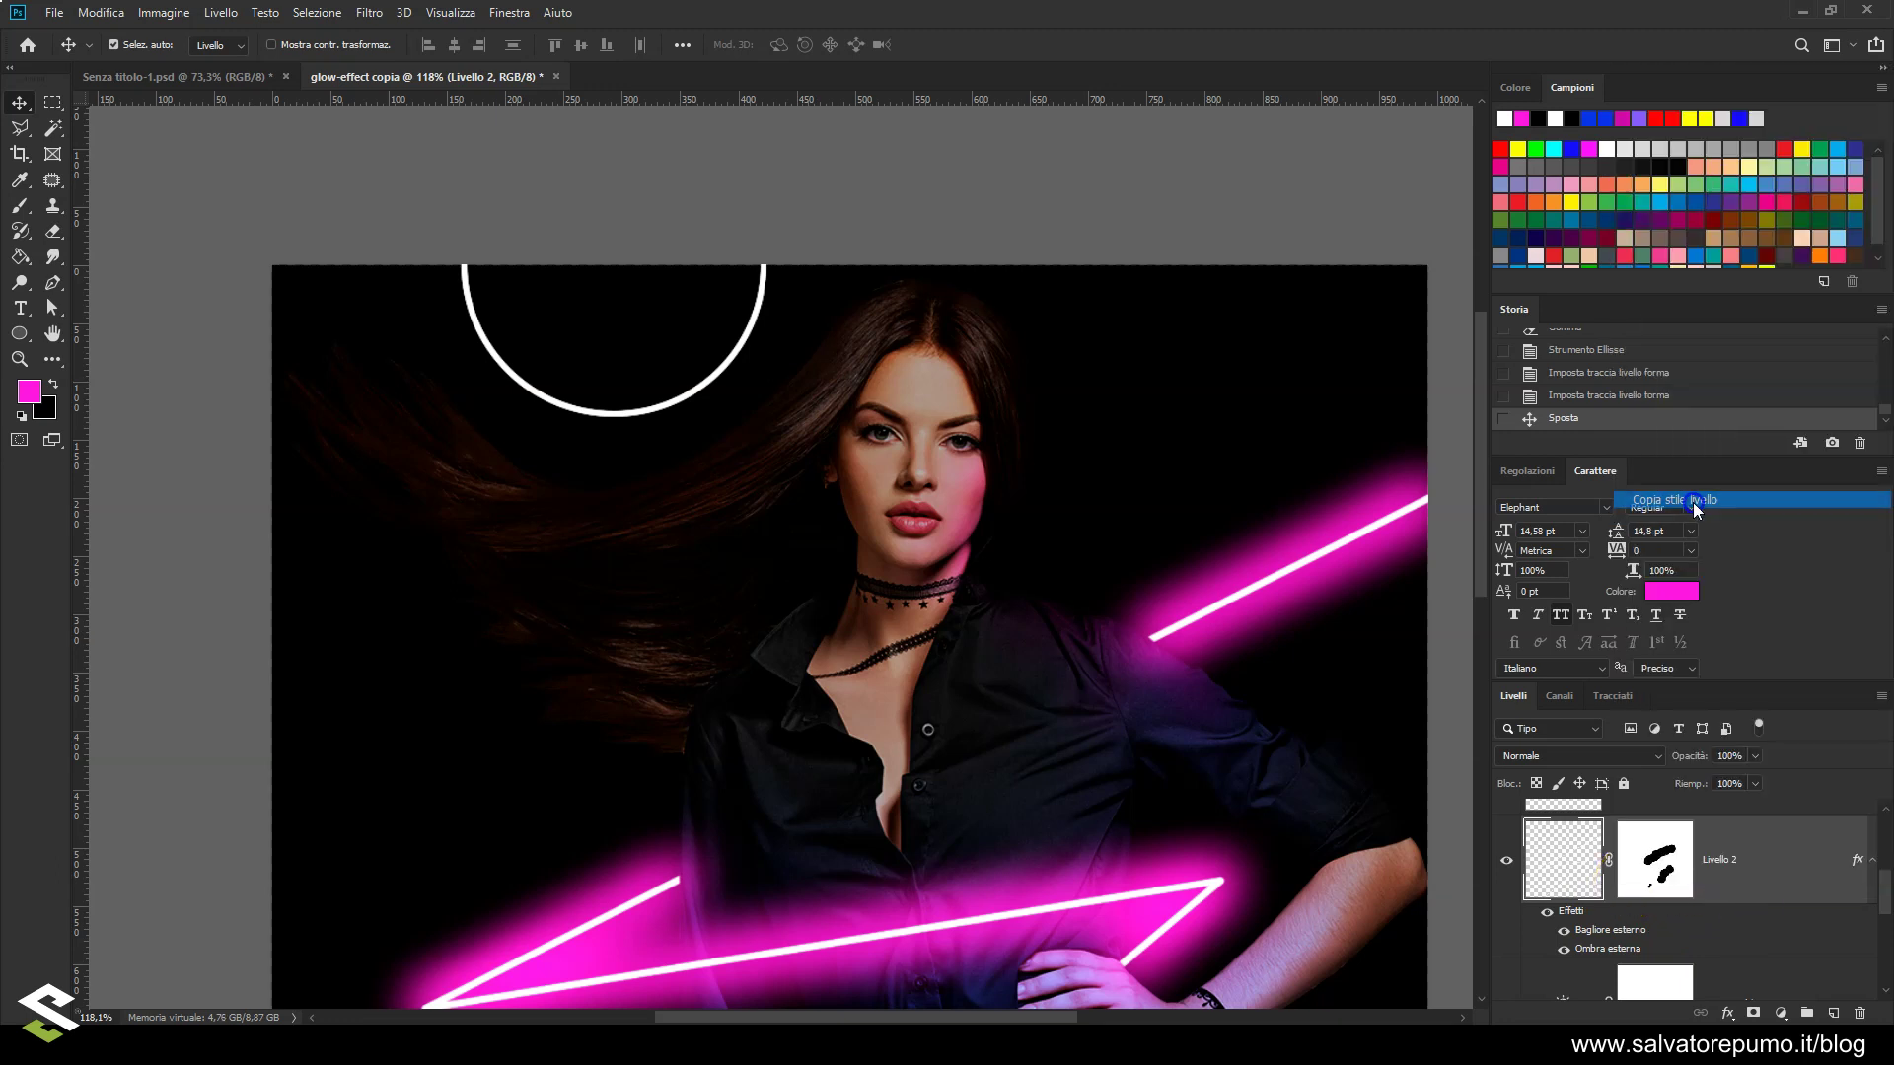
# Paste the copied glow style onto the circle layer Ellisse 1
pyautogui.moveTo(1884, 910); pyautogui.dragTo(1882, 832)
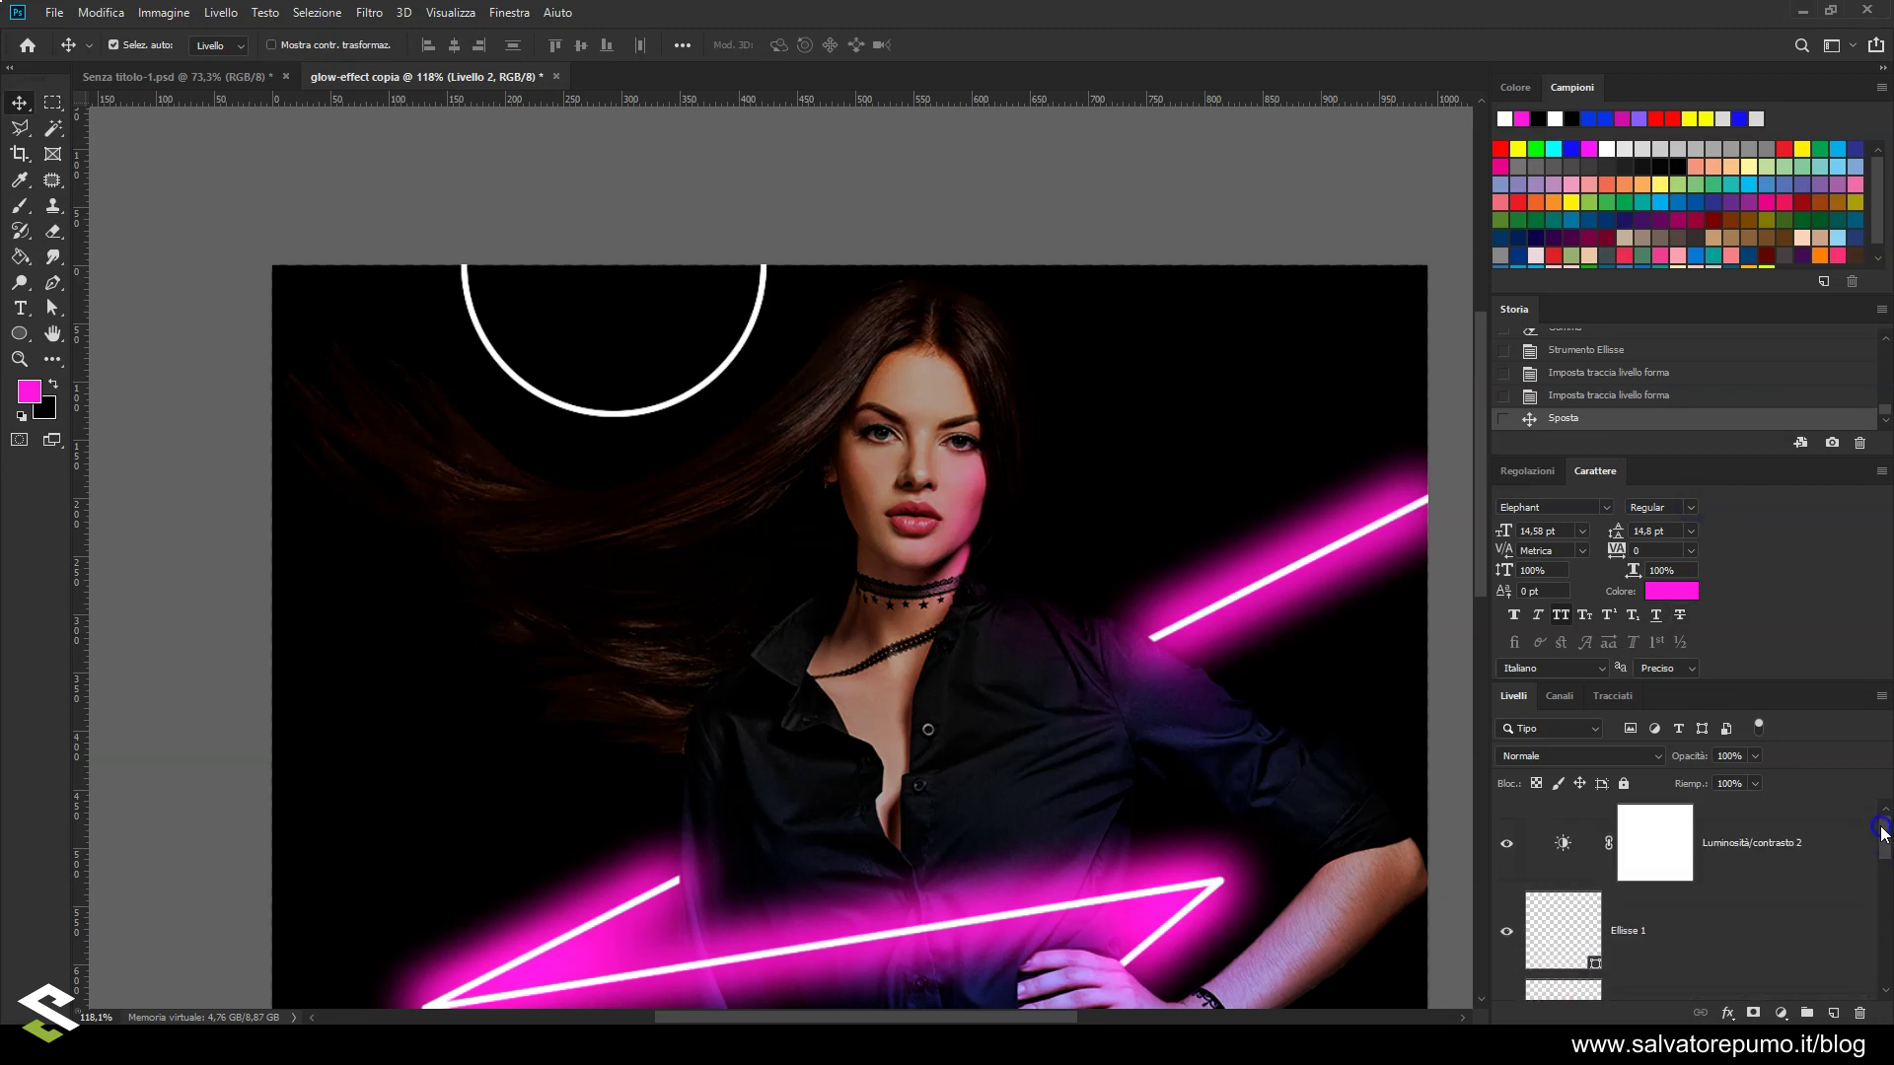
pyautogui.click(1692, 924)
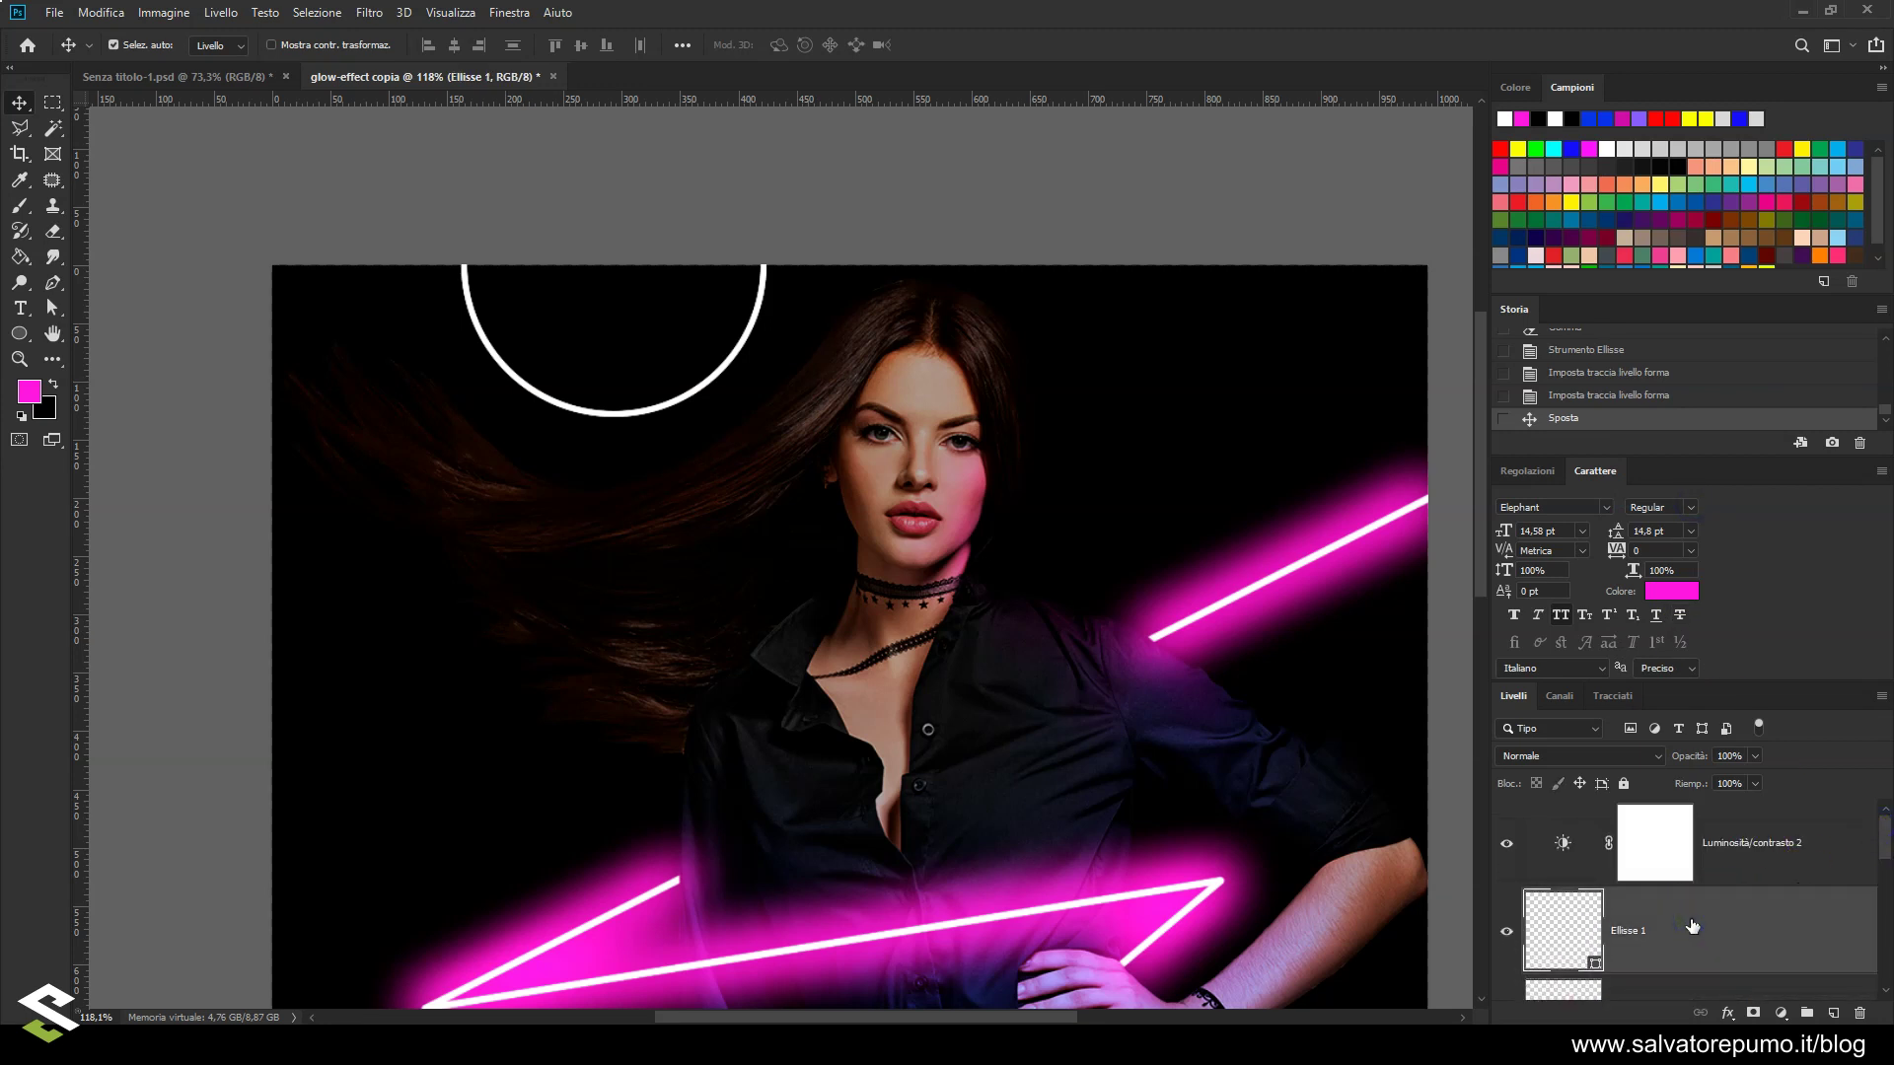
pyautogui.rightClick(1692, 926)
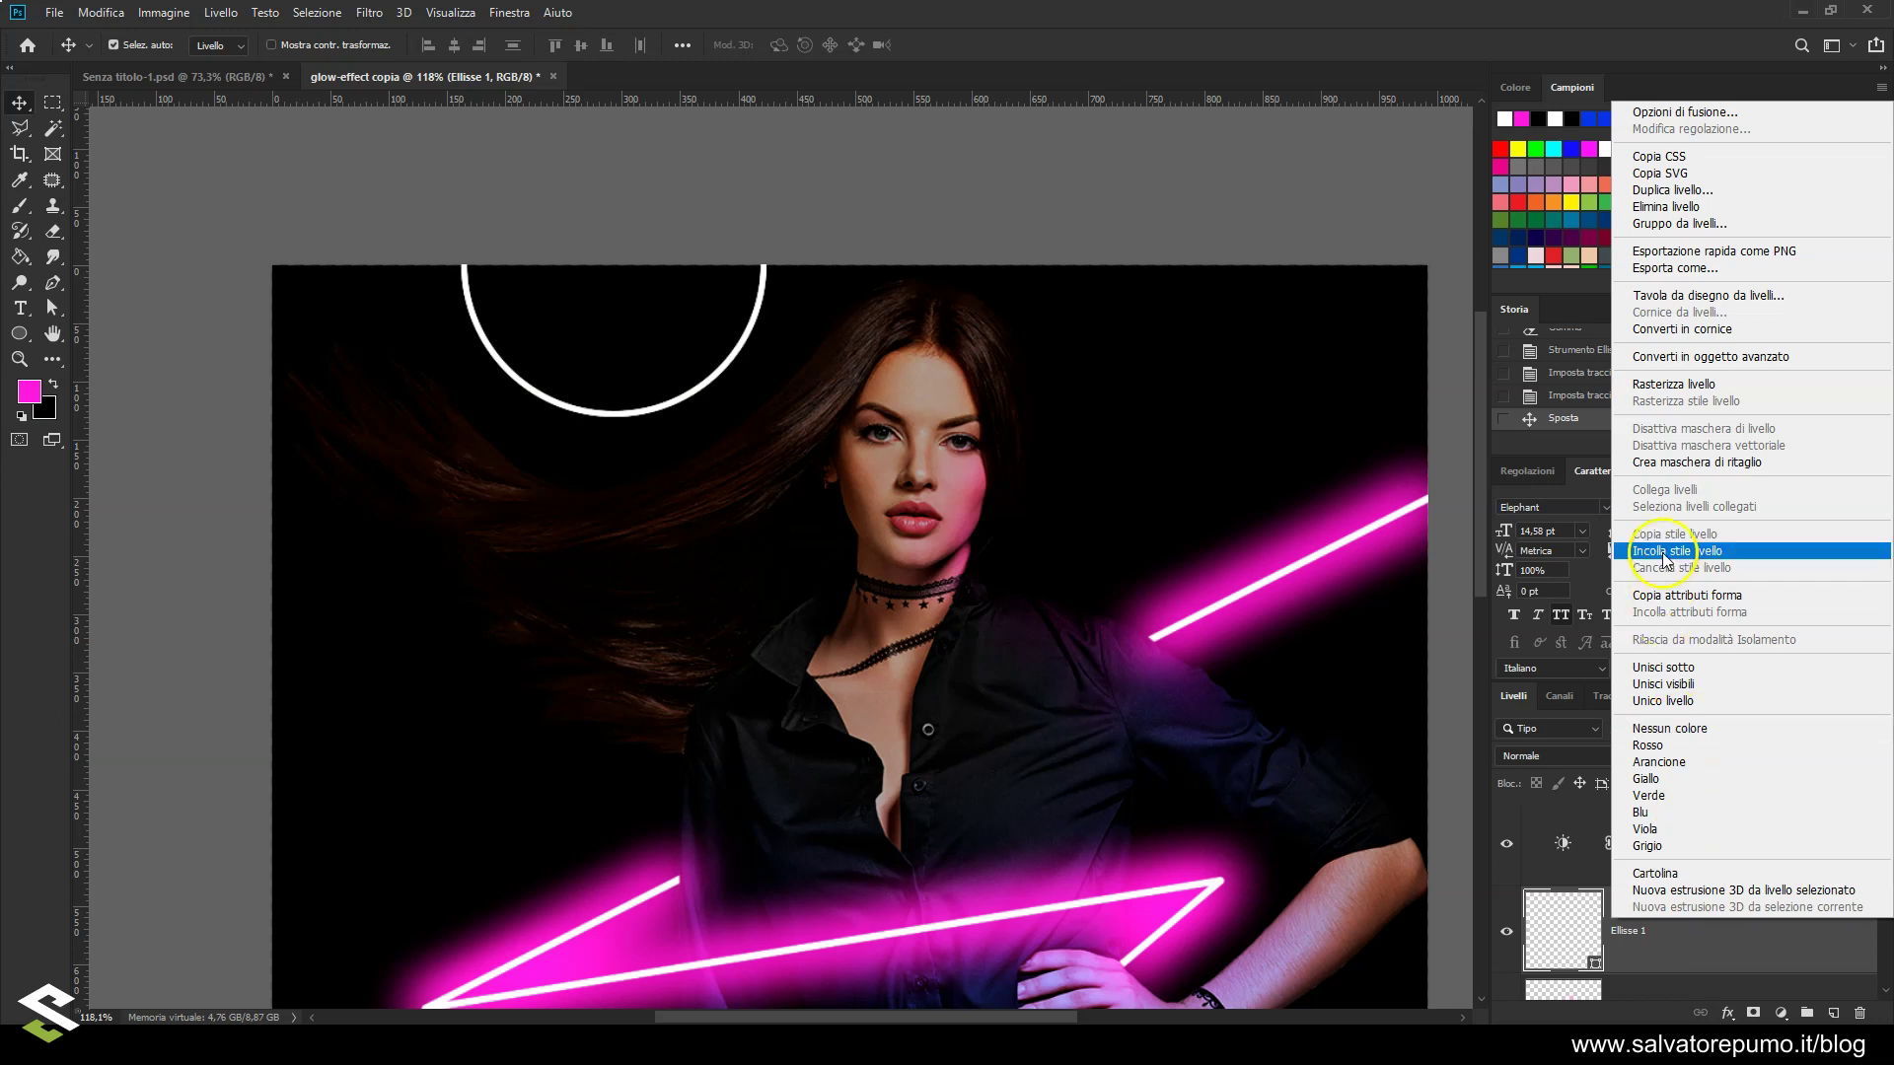
pyautogui.click(1661, 550)
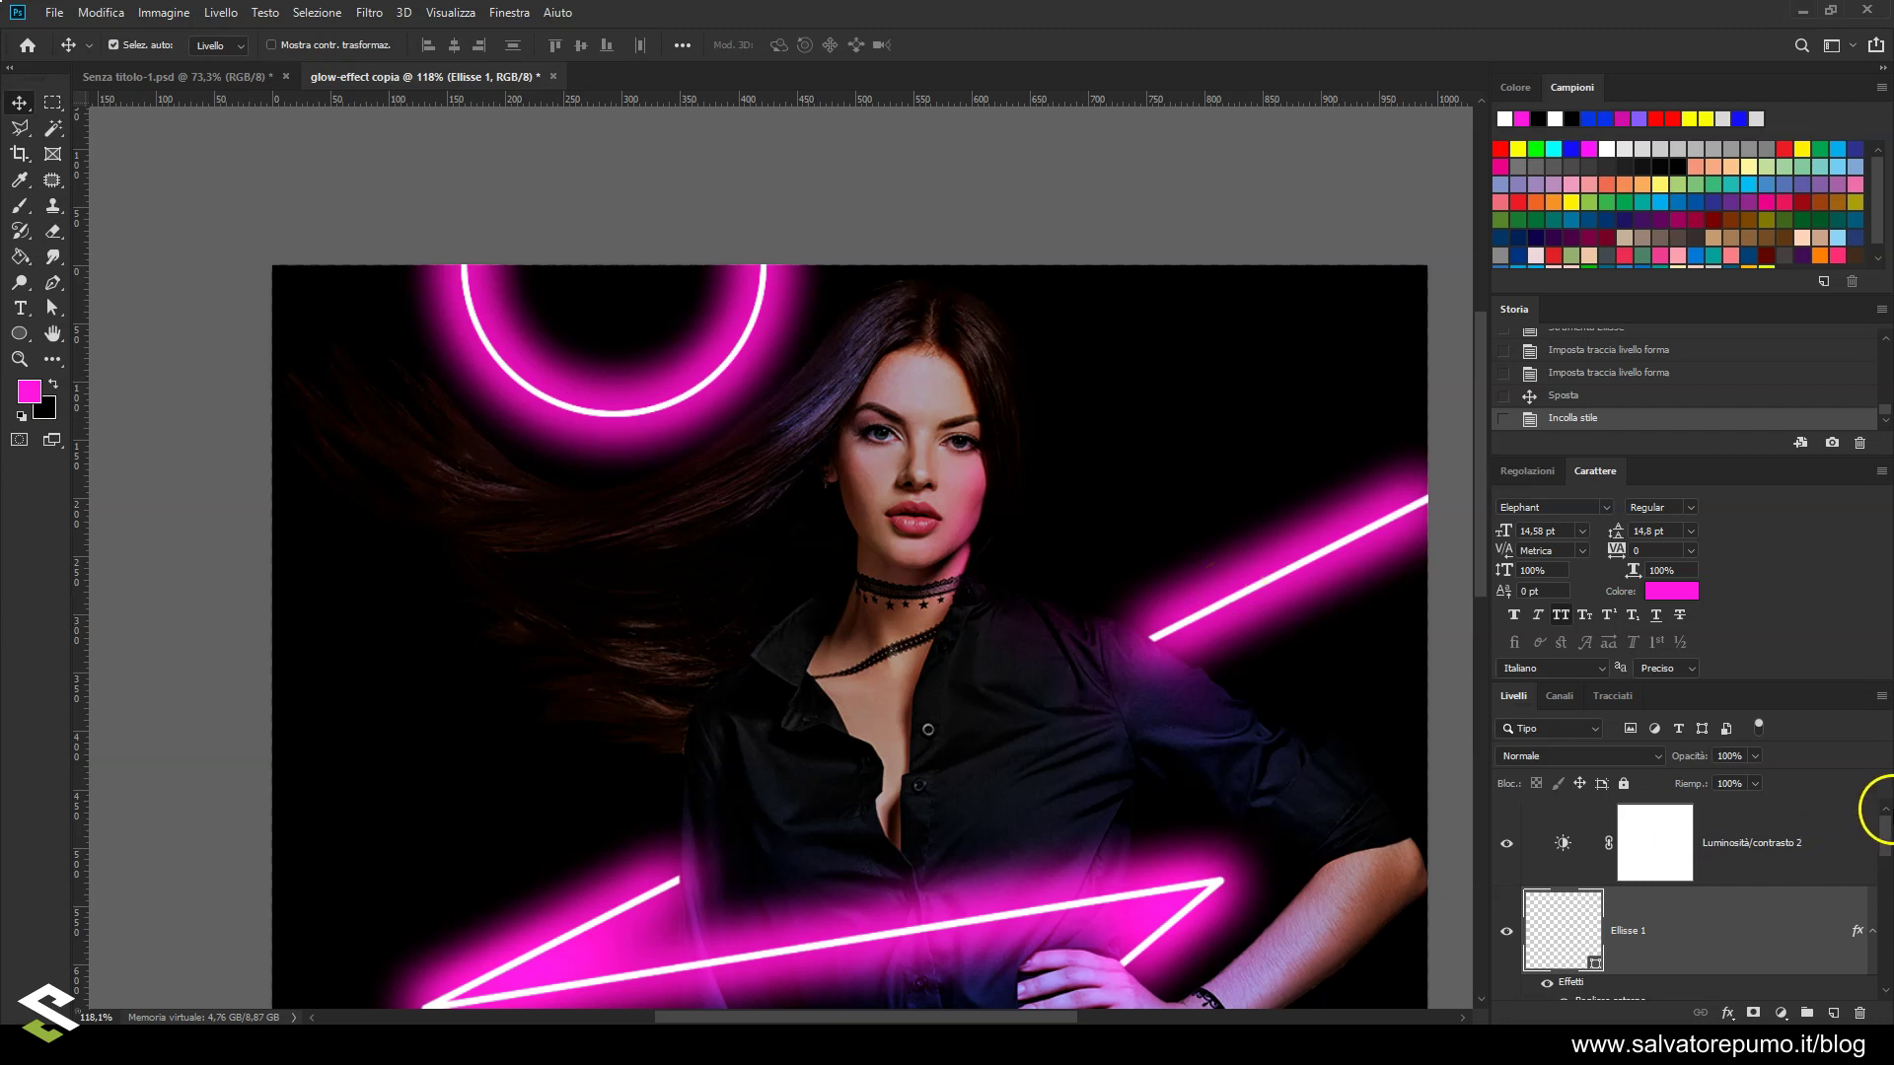
pyautogui.moveTo(1887, 828); pyautogui.dragTo(1886, 848)
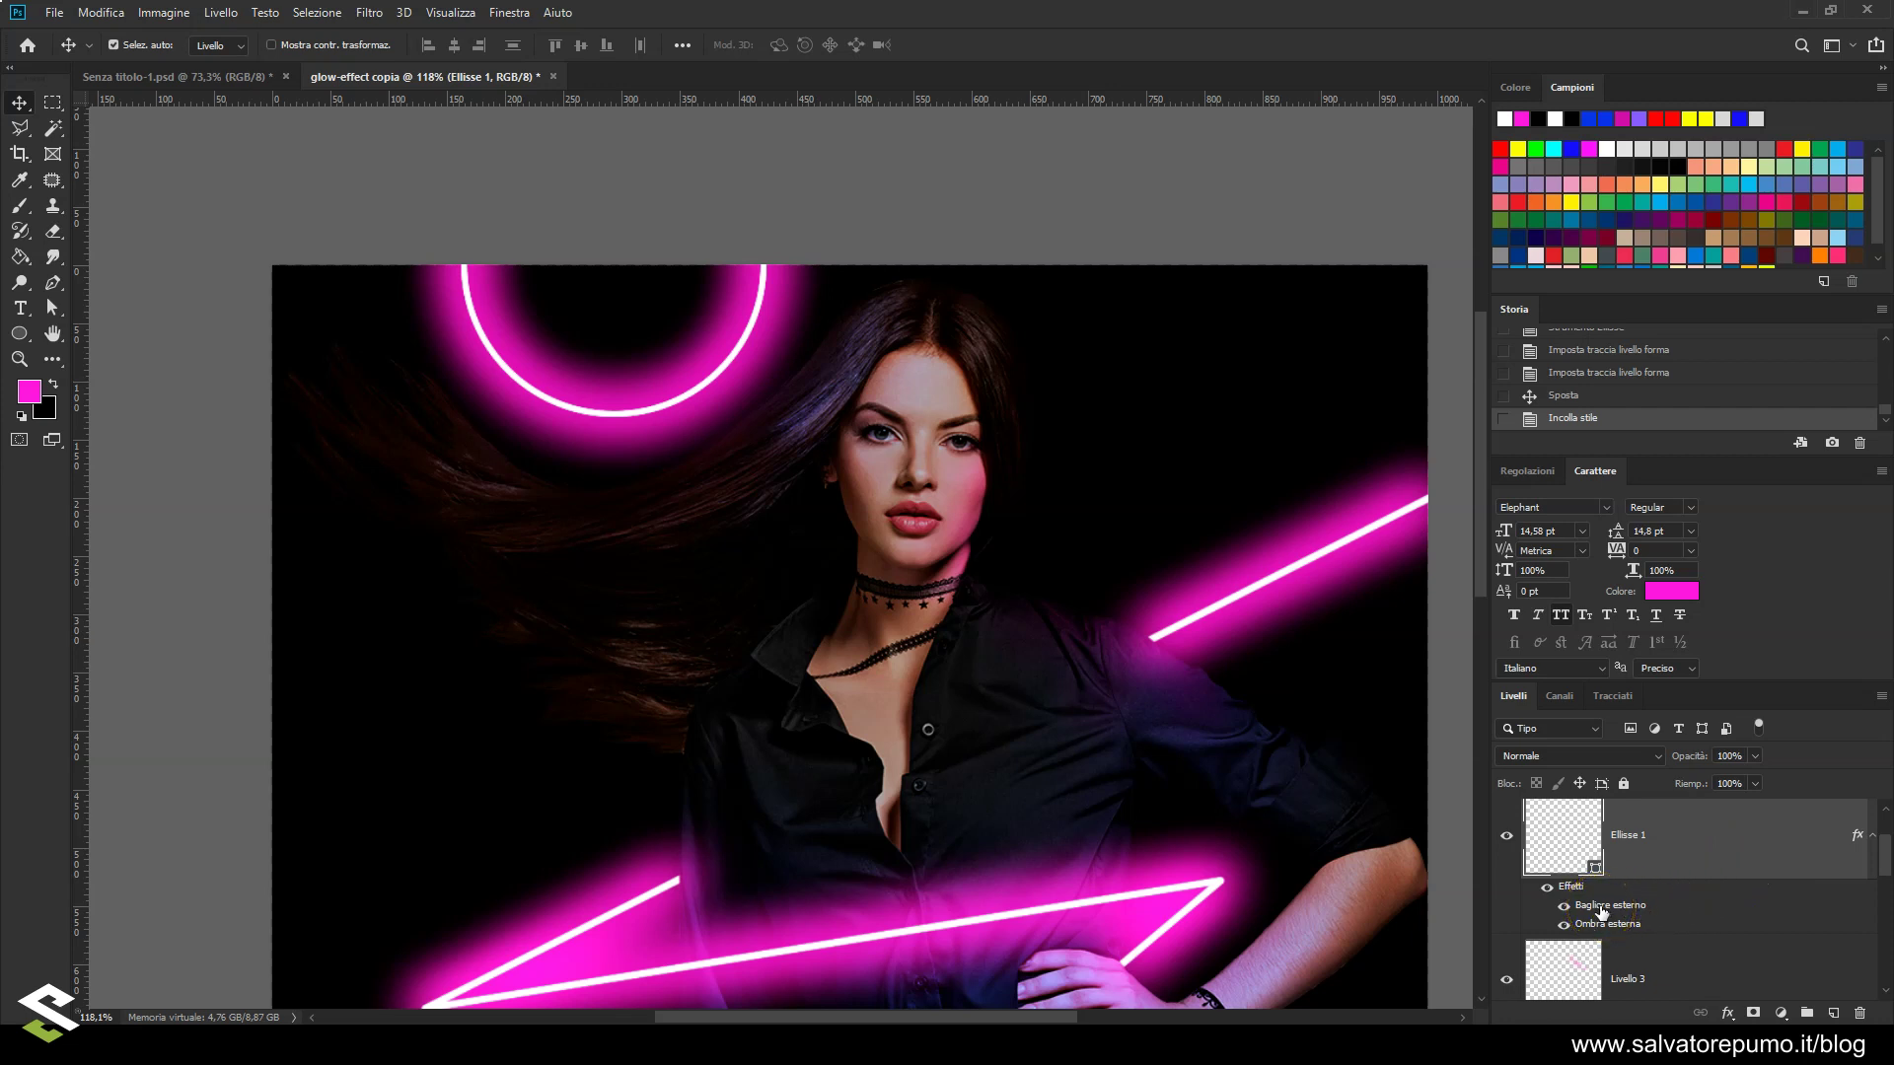
pyautogui.doubleClick(1601, 905)
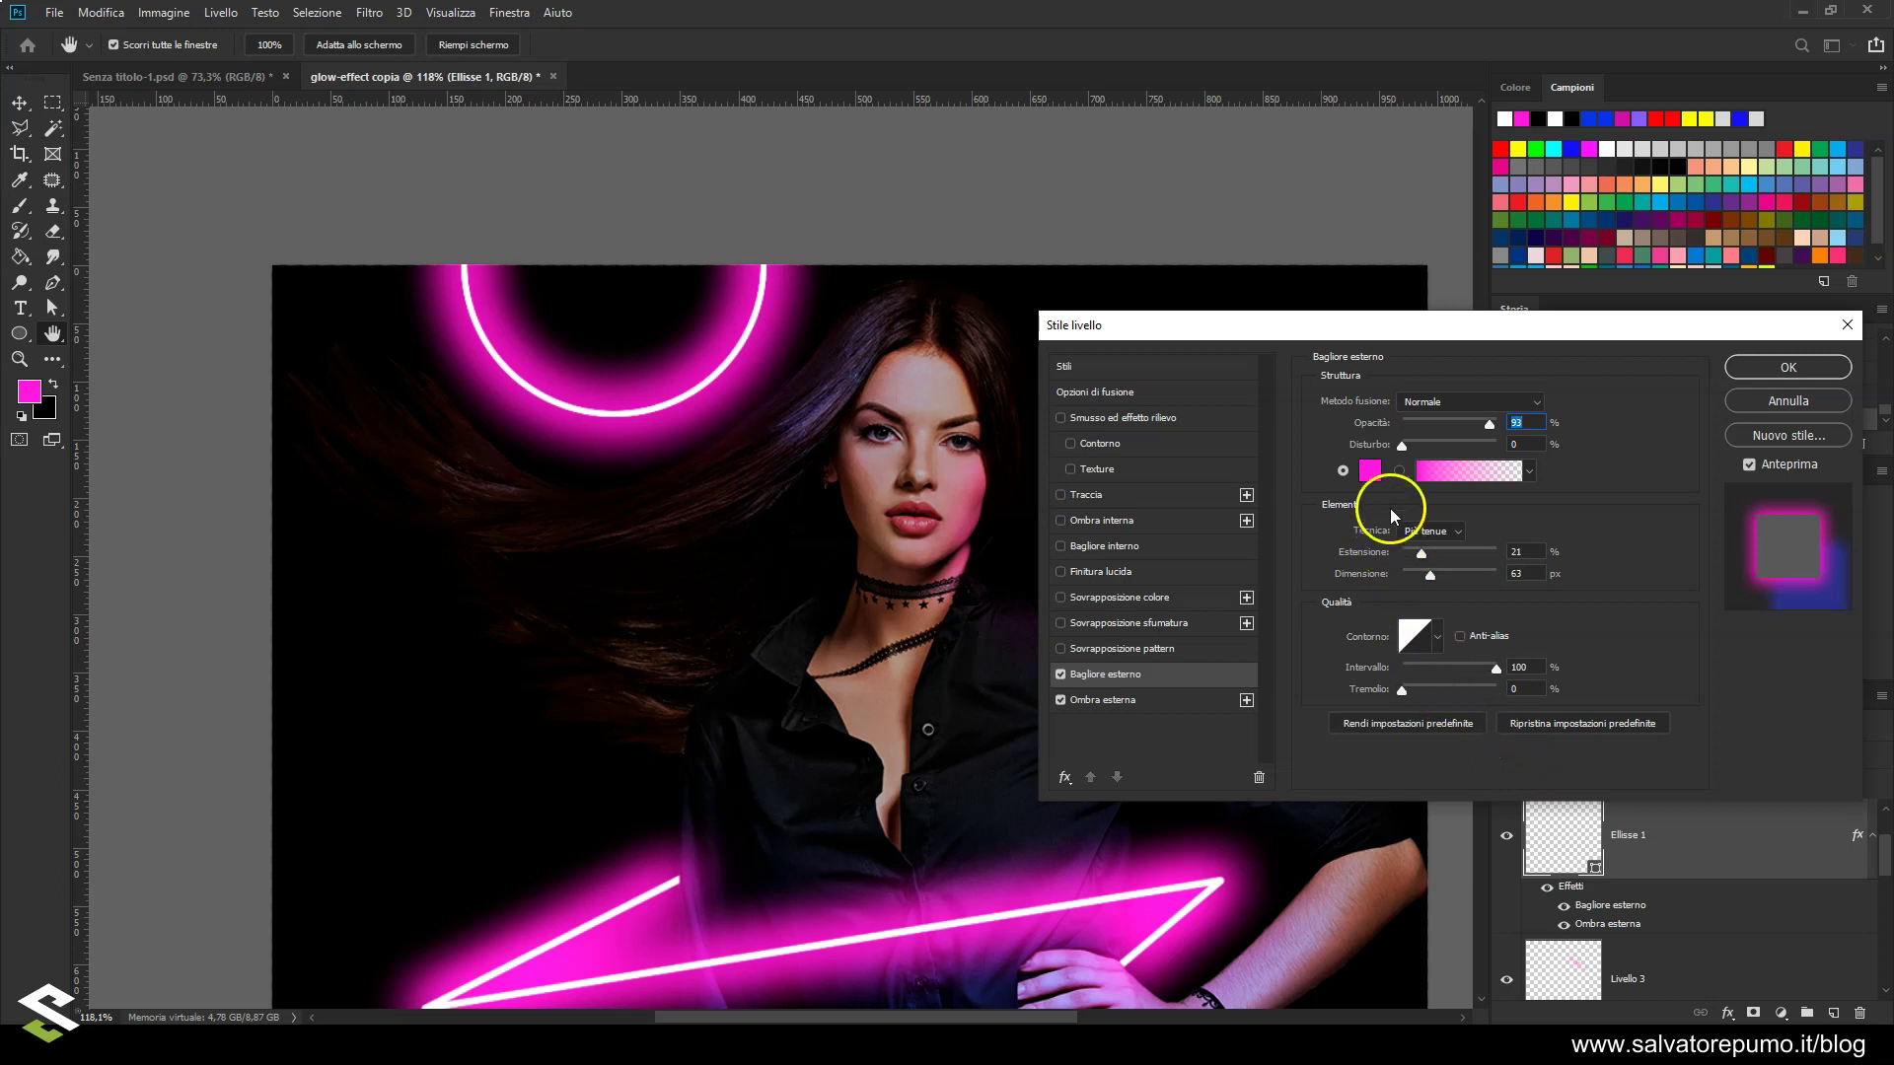
# Change the circle's outer glow colour to blue #1b37e3
pyautogui.click(1370, 471)
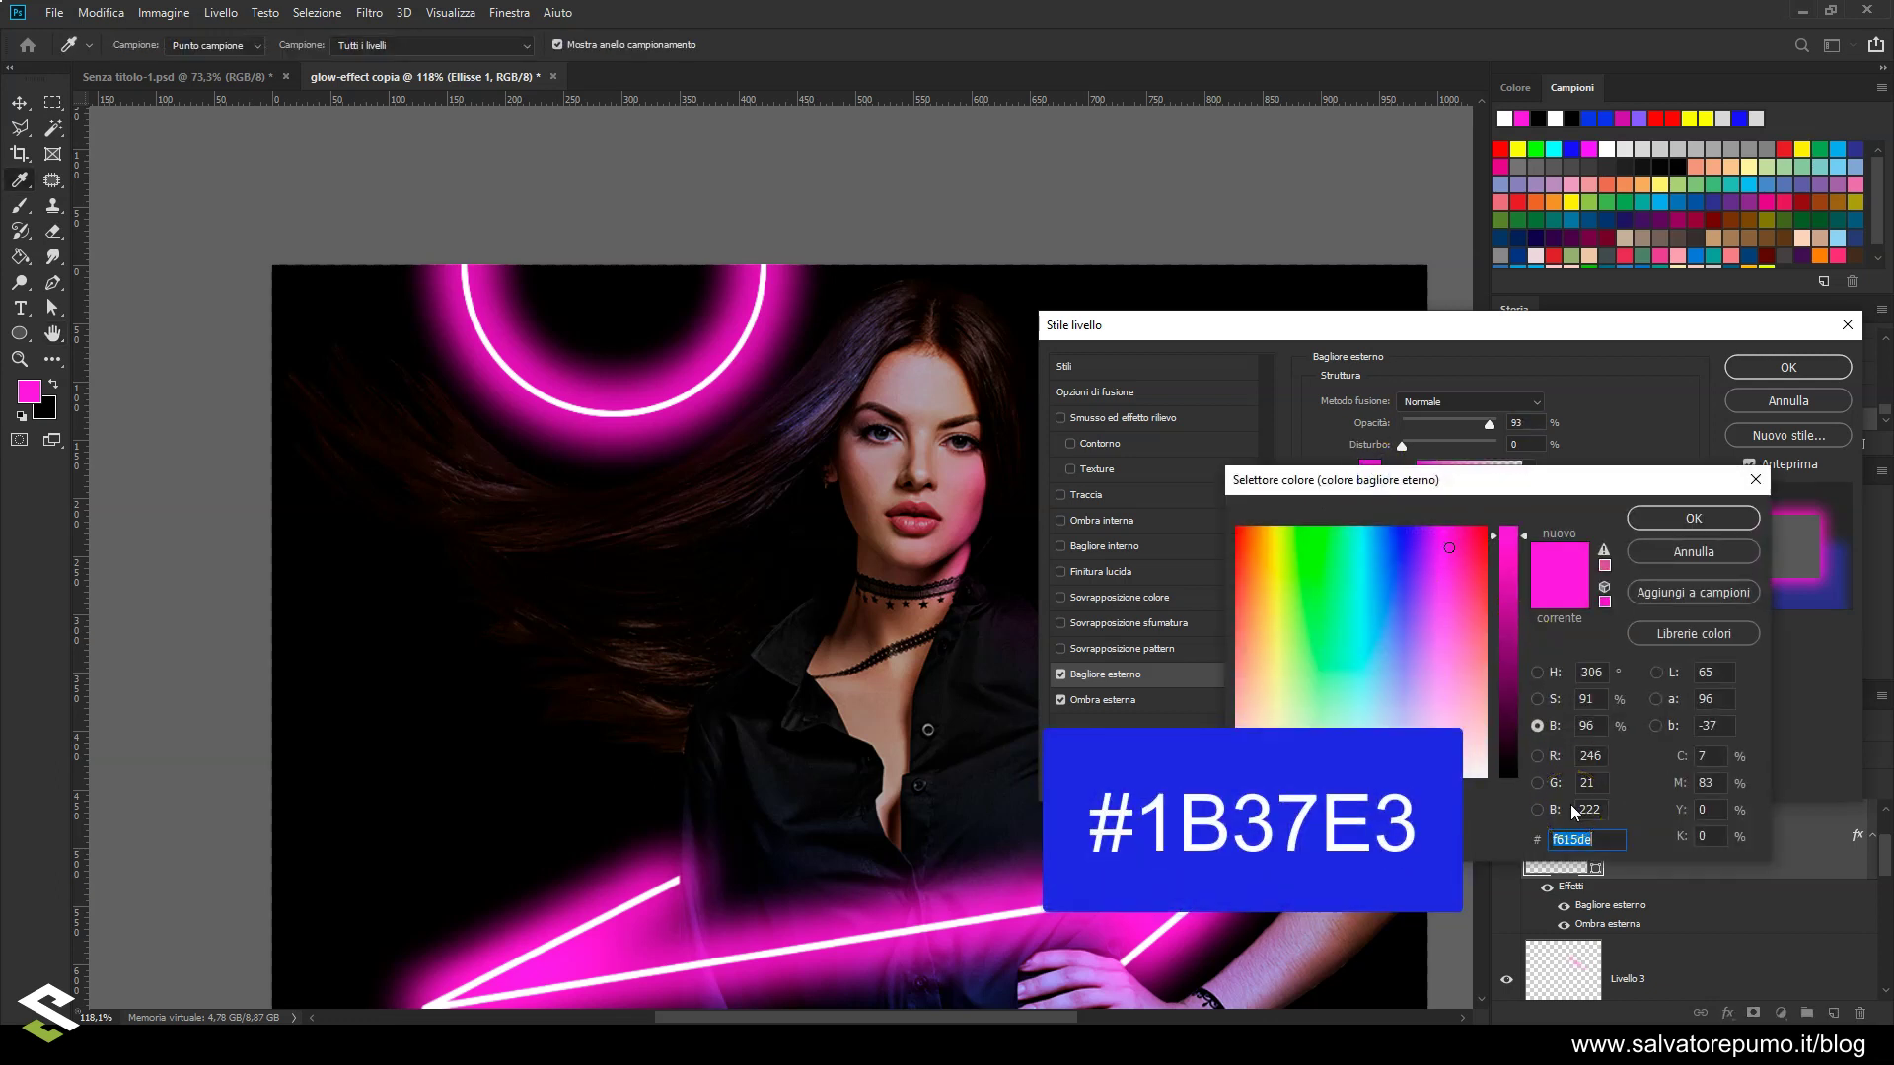
pyautogui.write('1b')
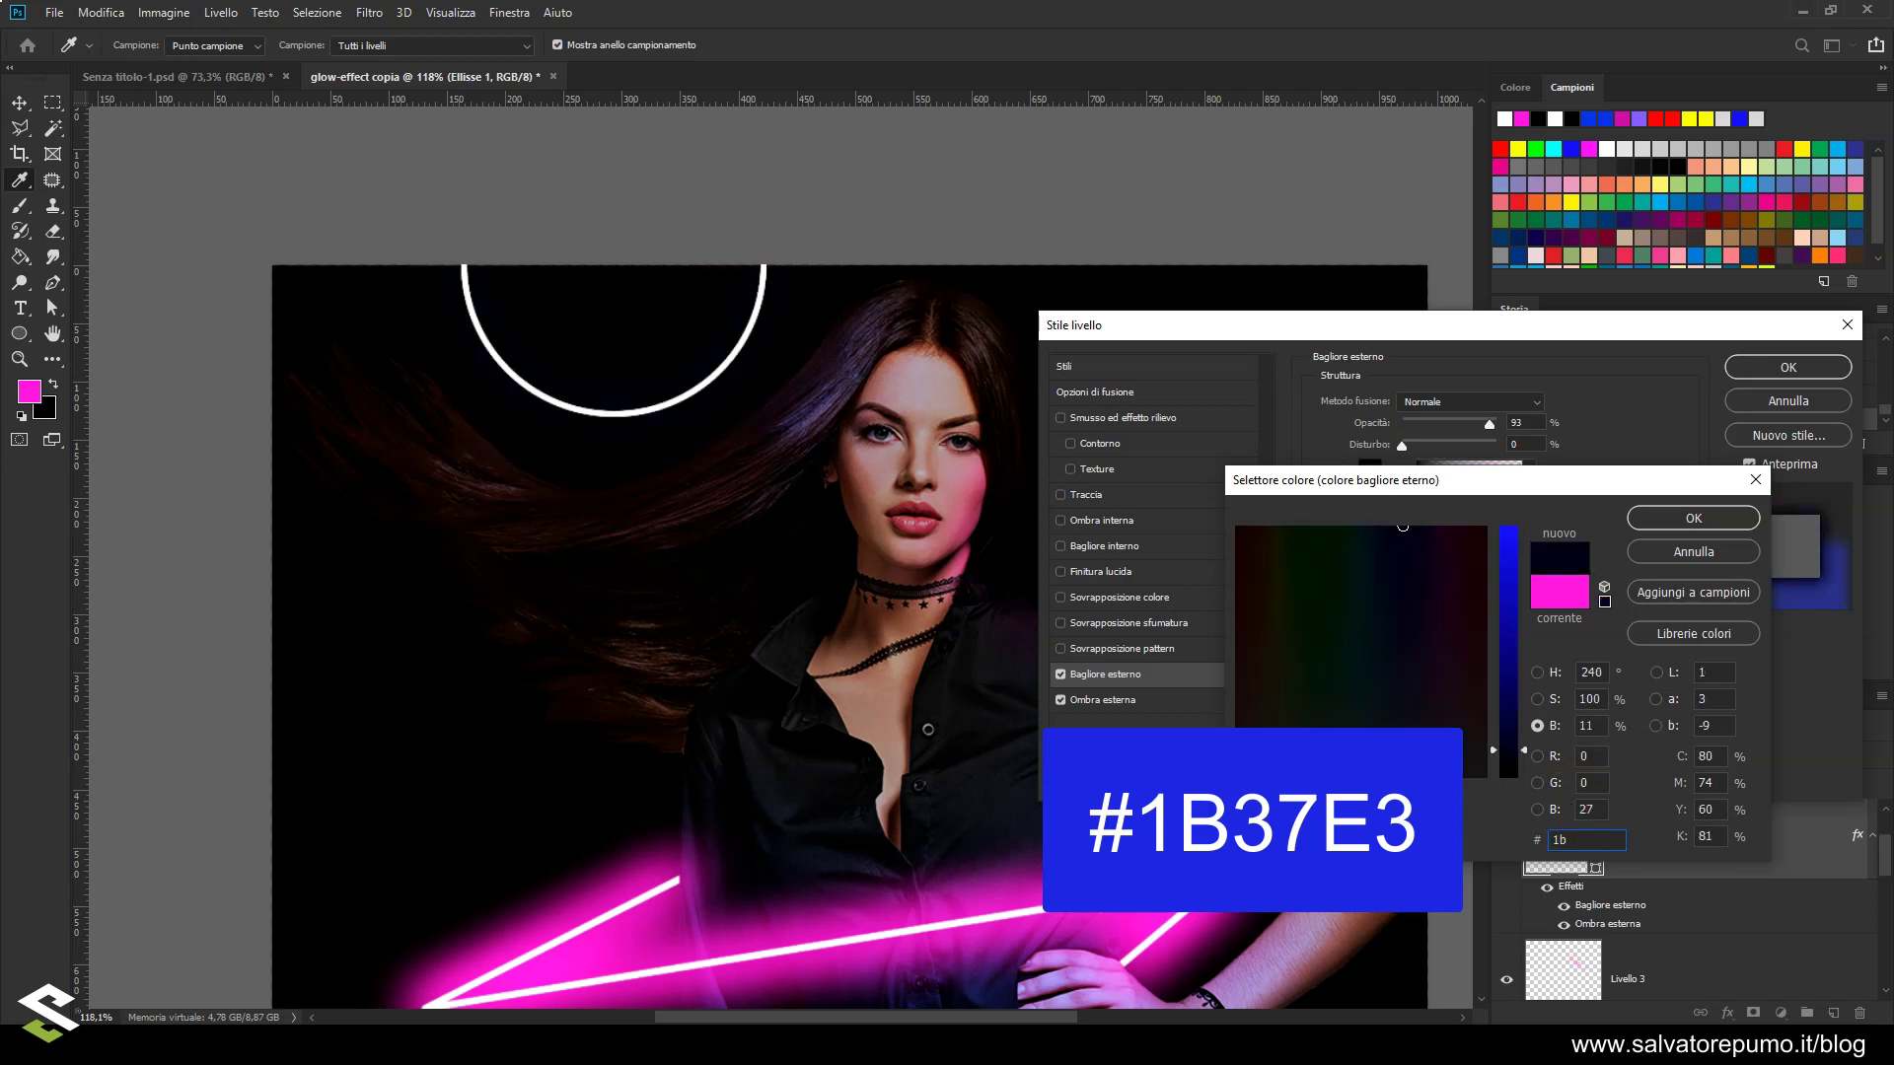
pyautogui.write('37e')
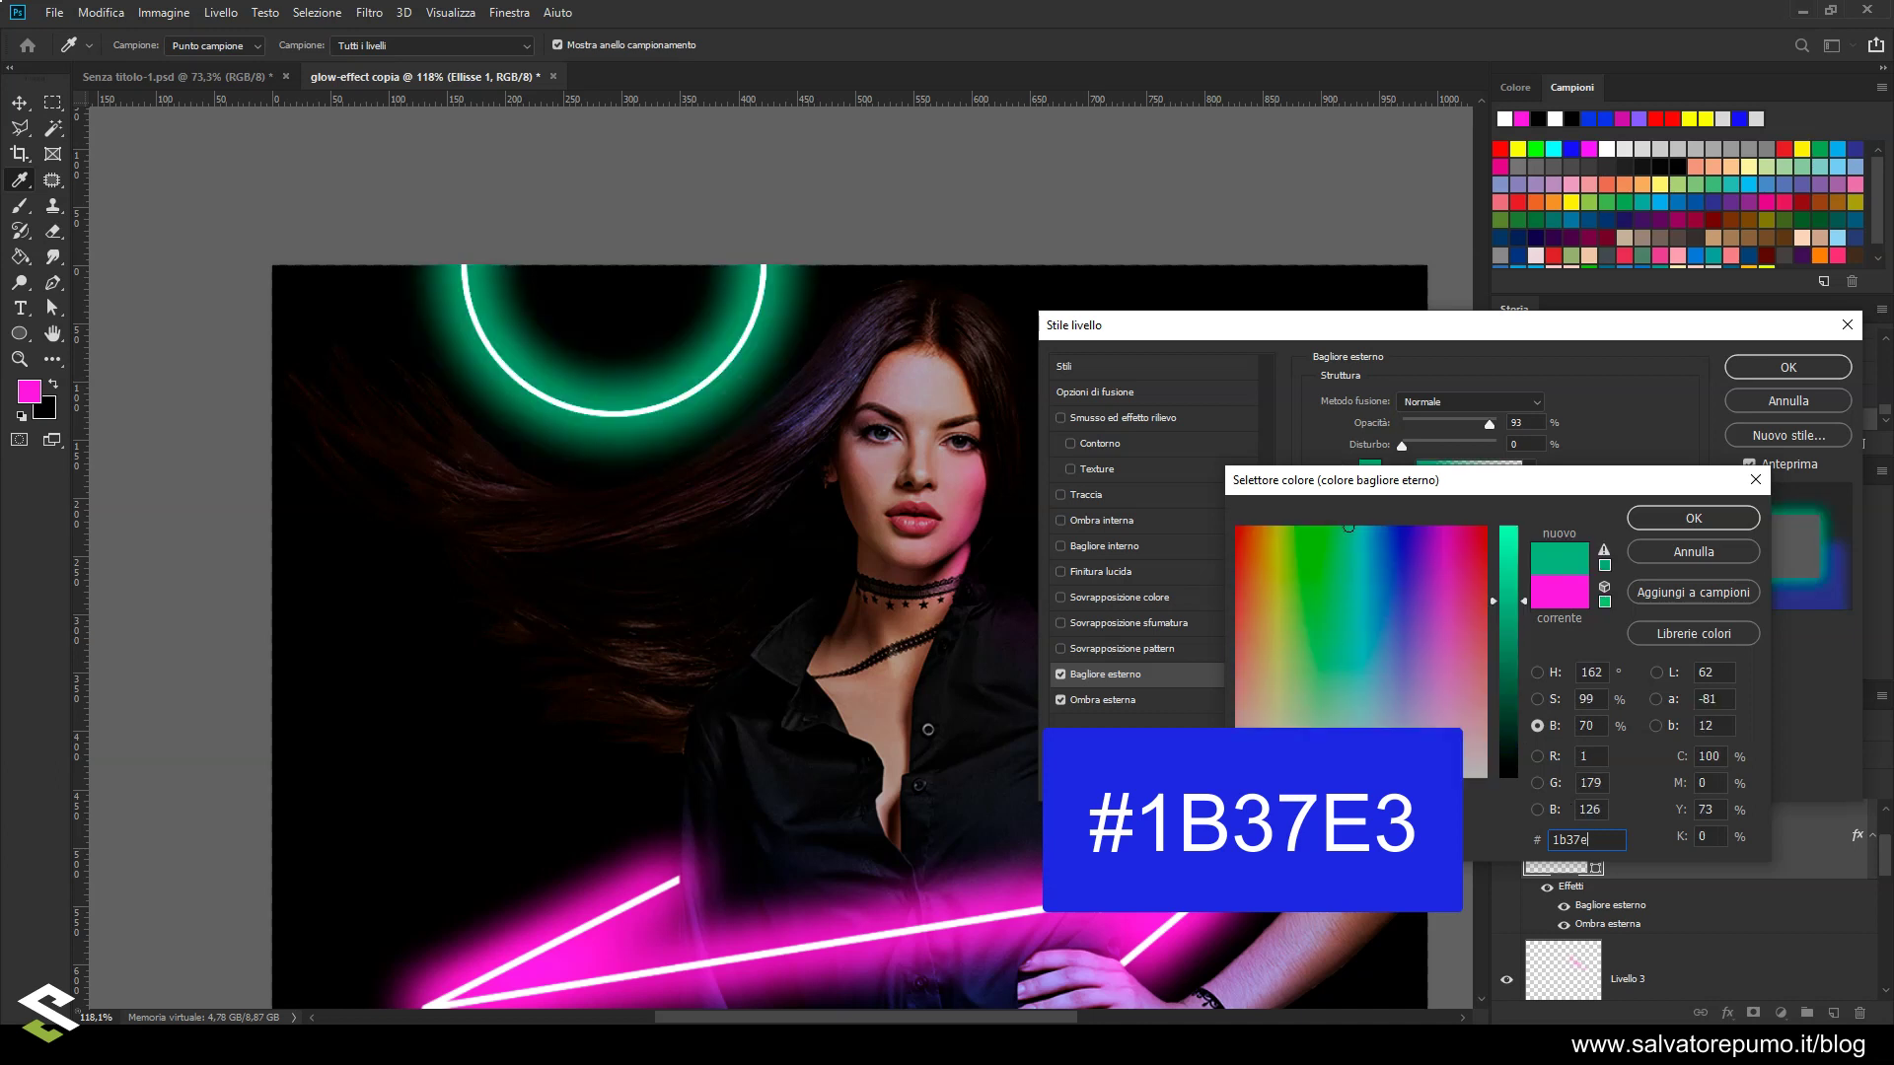
pyautogui.write('3')
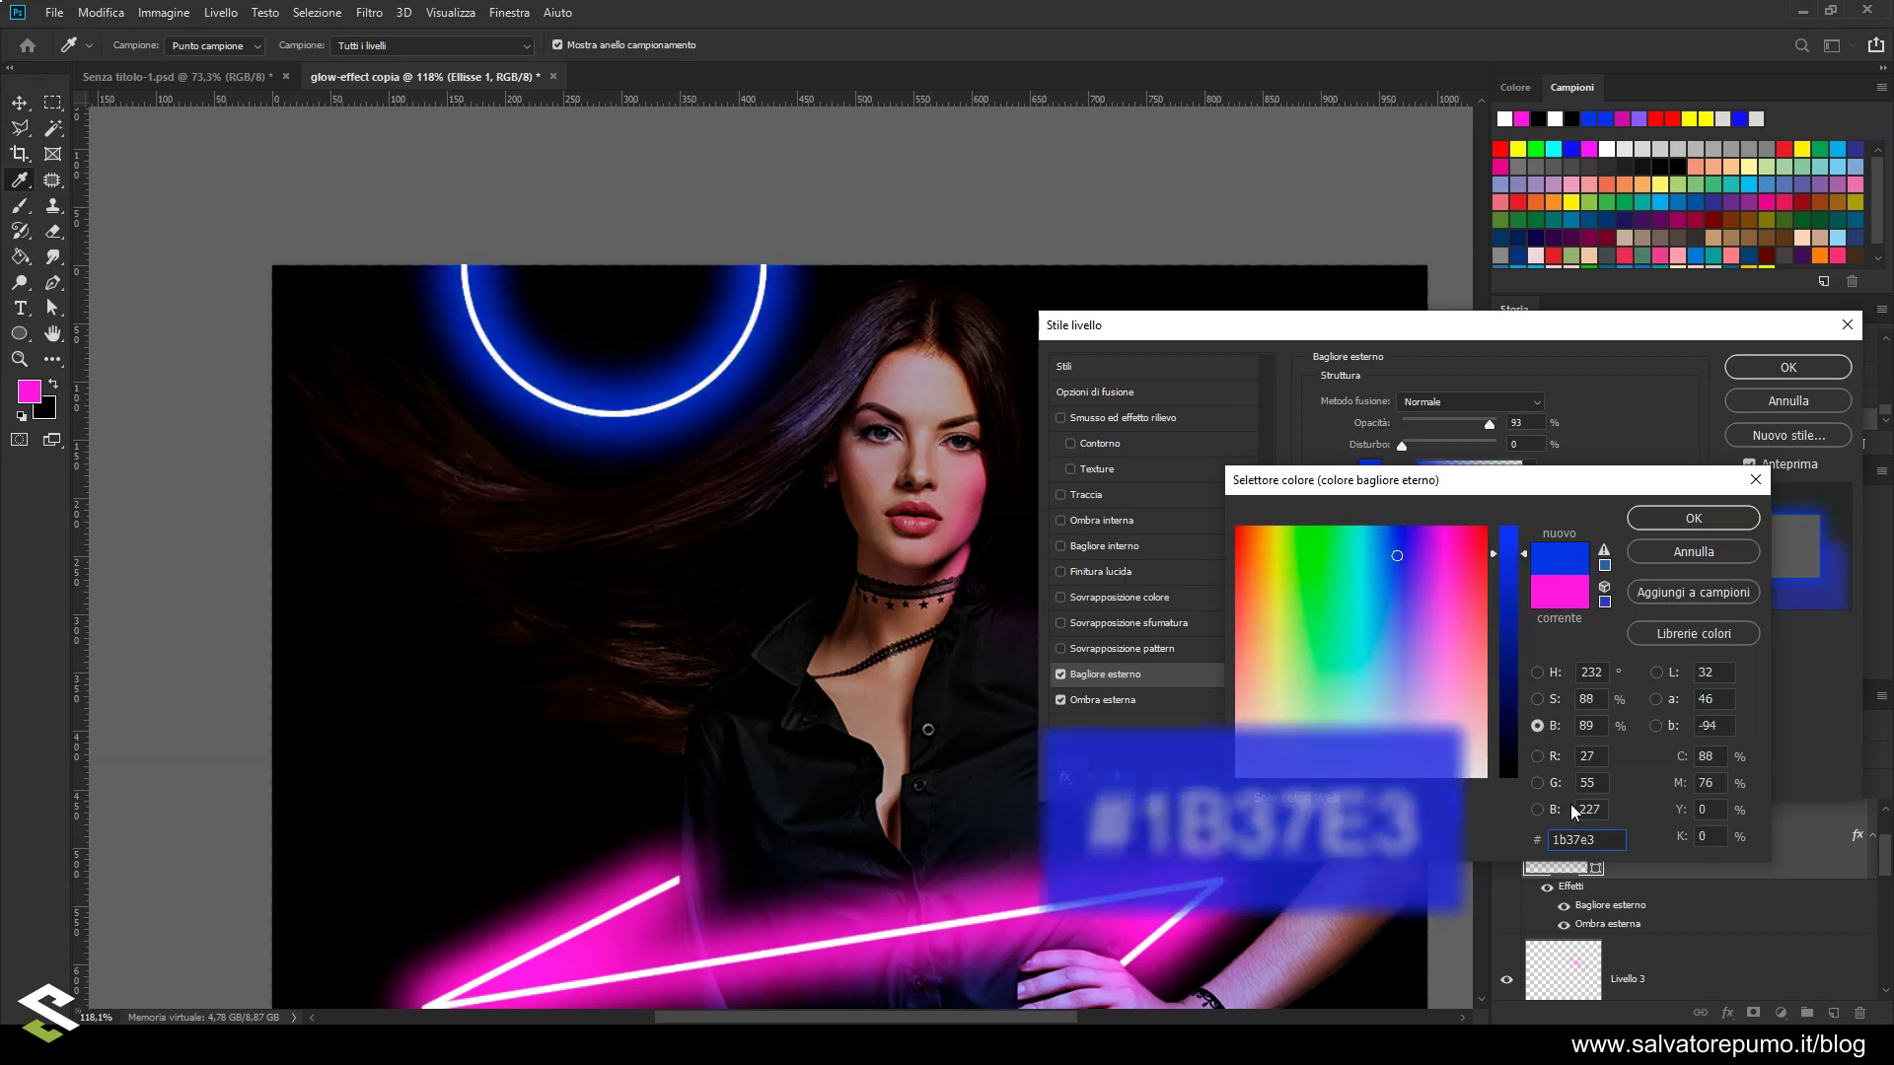
pyautogui.click(1693, 517)
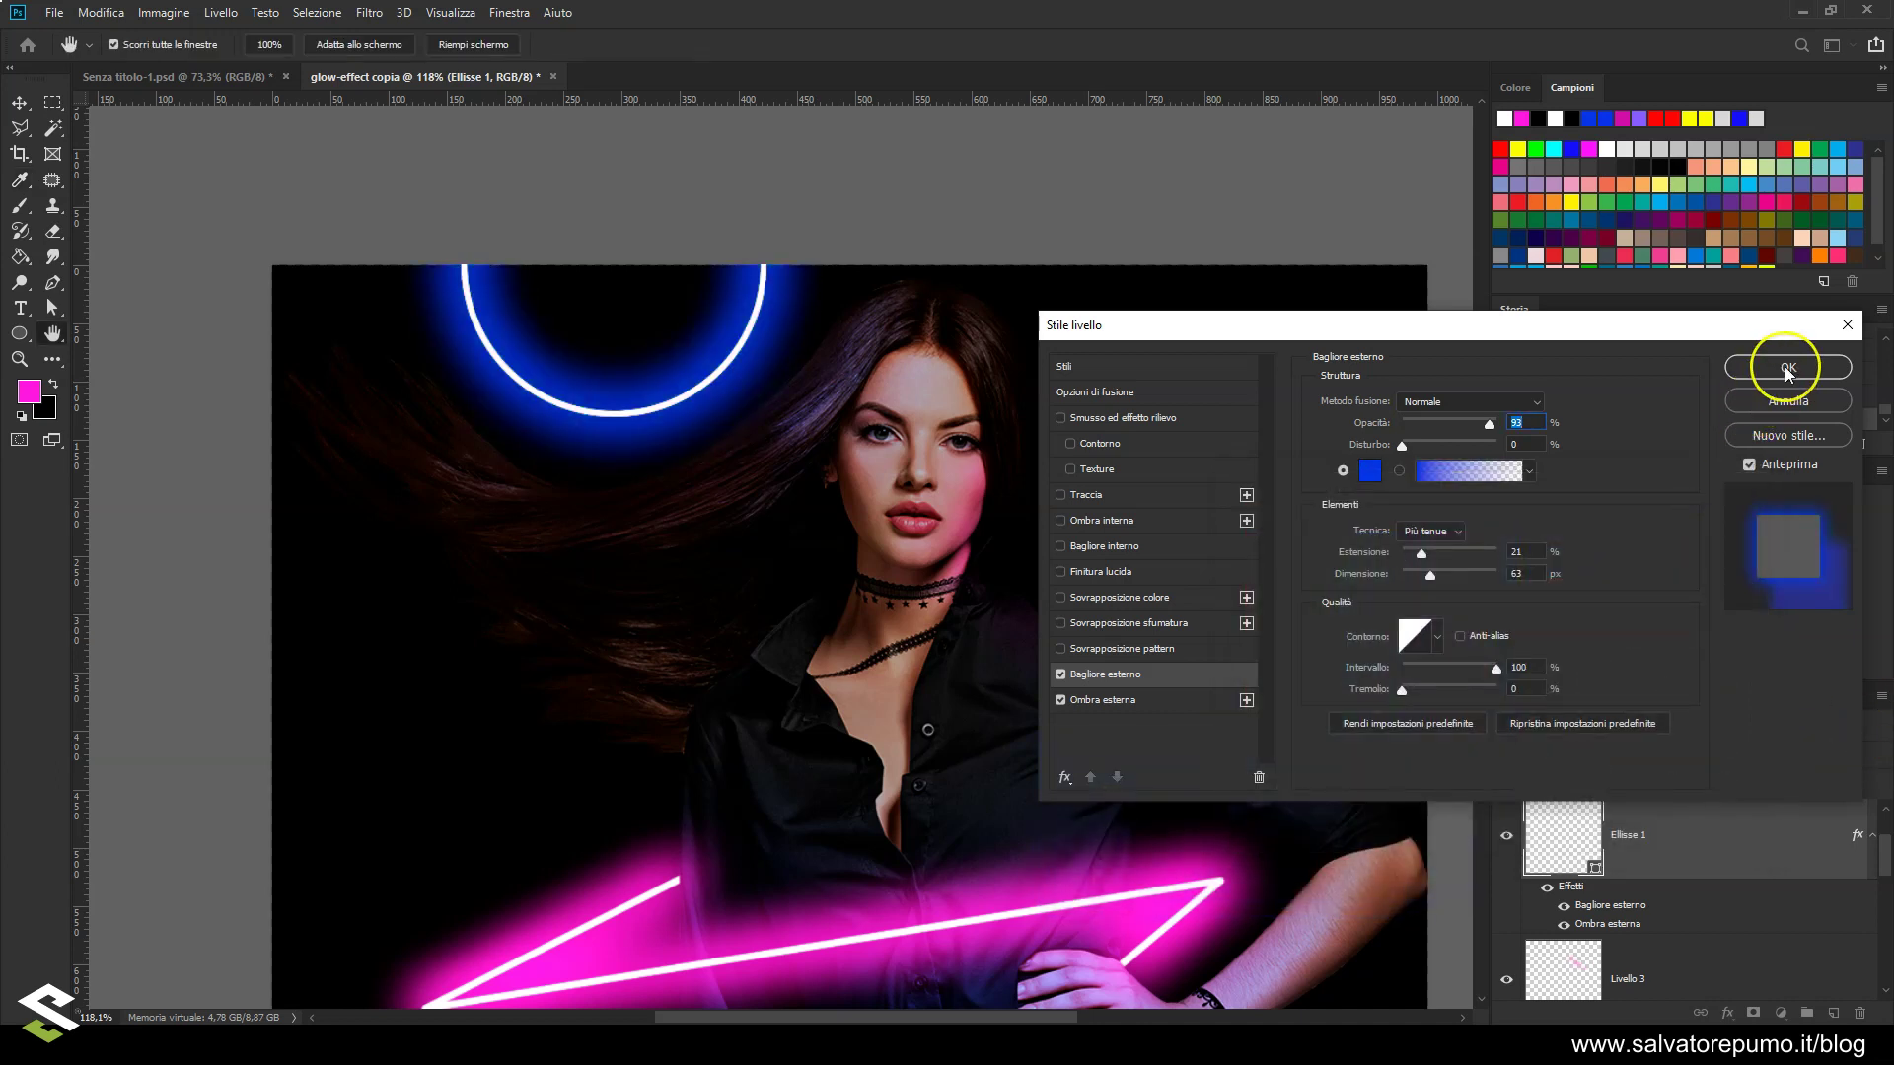
# Apply the blue outer glow to Ellisse 1 and pan across the image to review it
pyautogui.click(1788, 369)
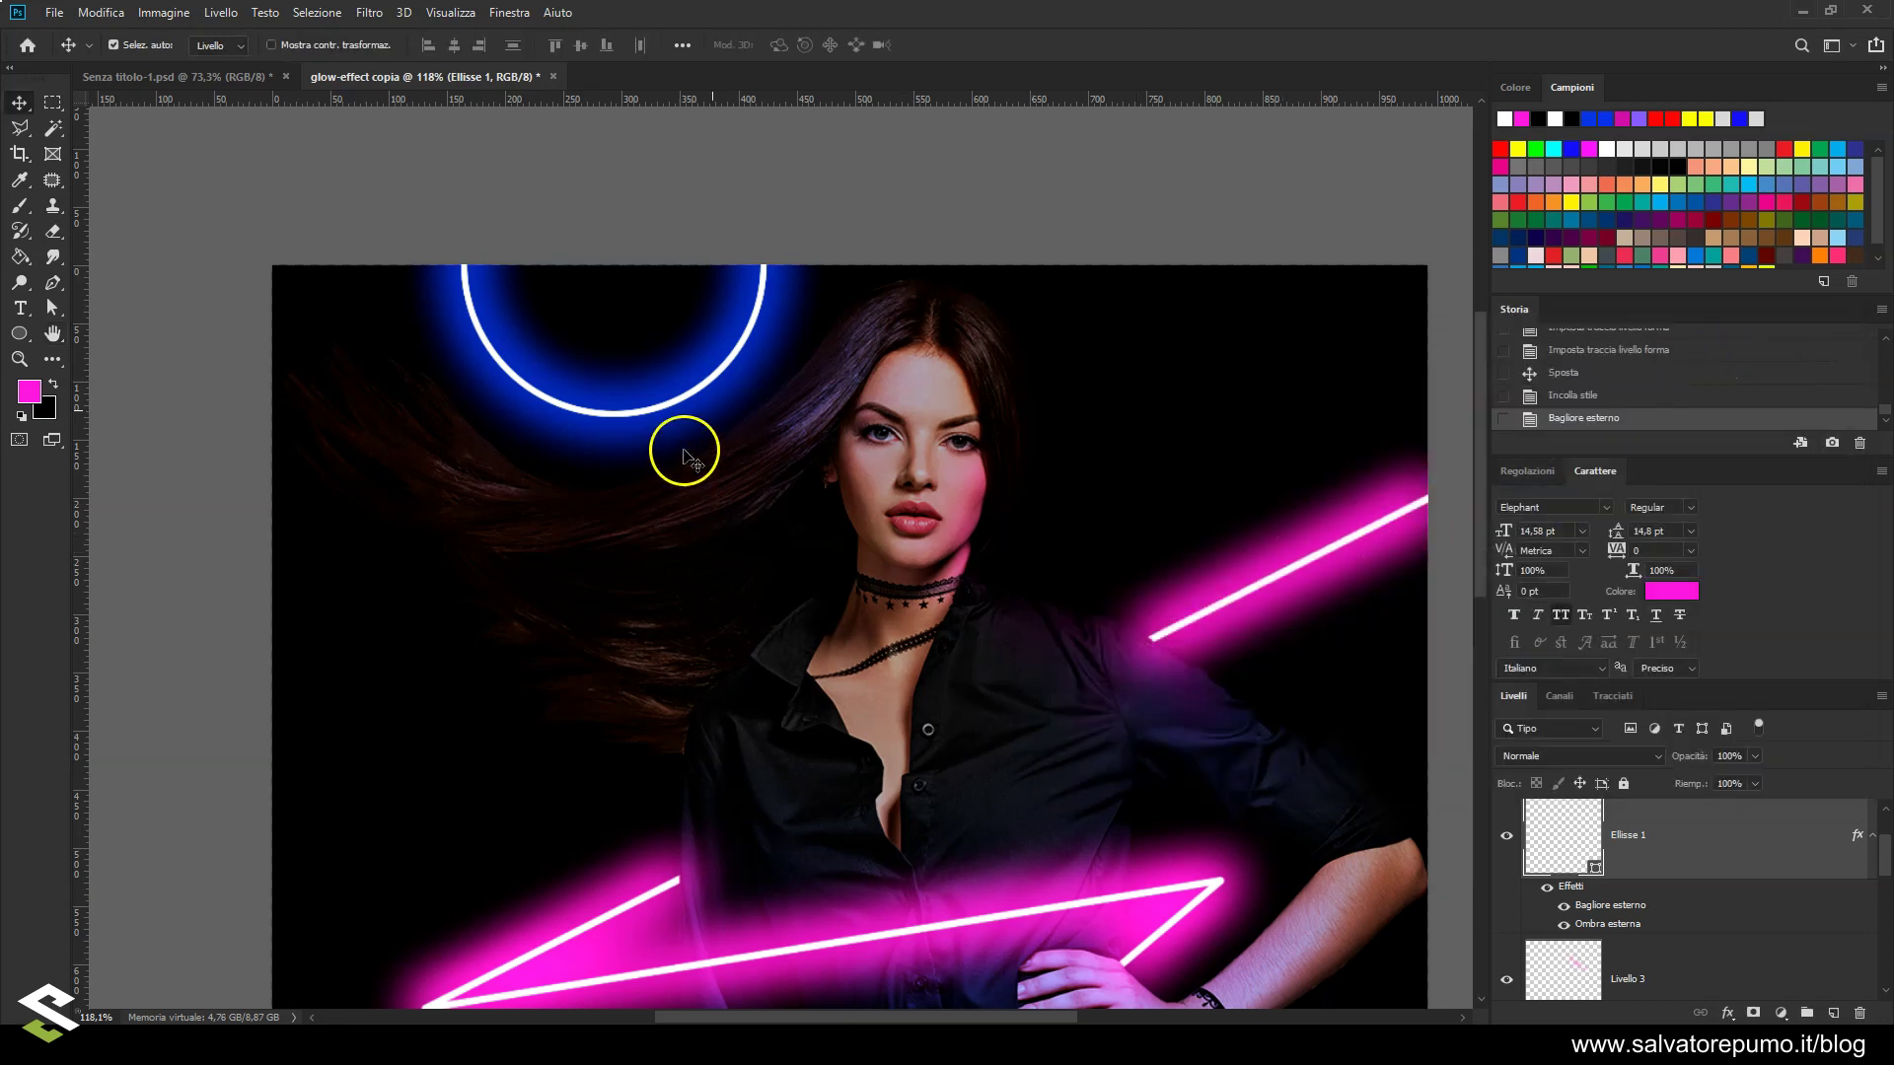
pyautogui.scroll(-1, 464, 444)
pyautogui.scroll(-1, 464, 444)
pyautogui.scroll(-1, 464, 449)
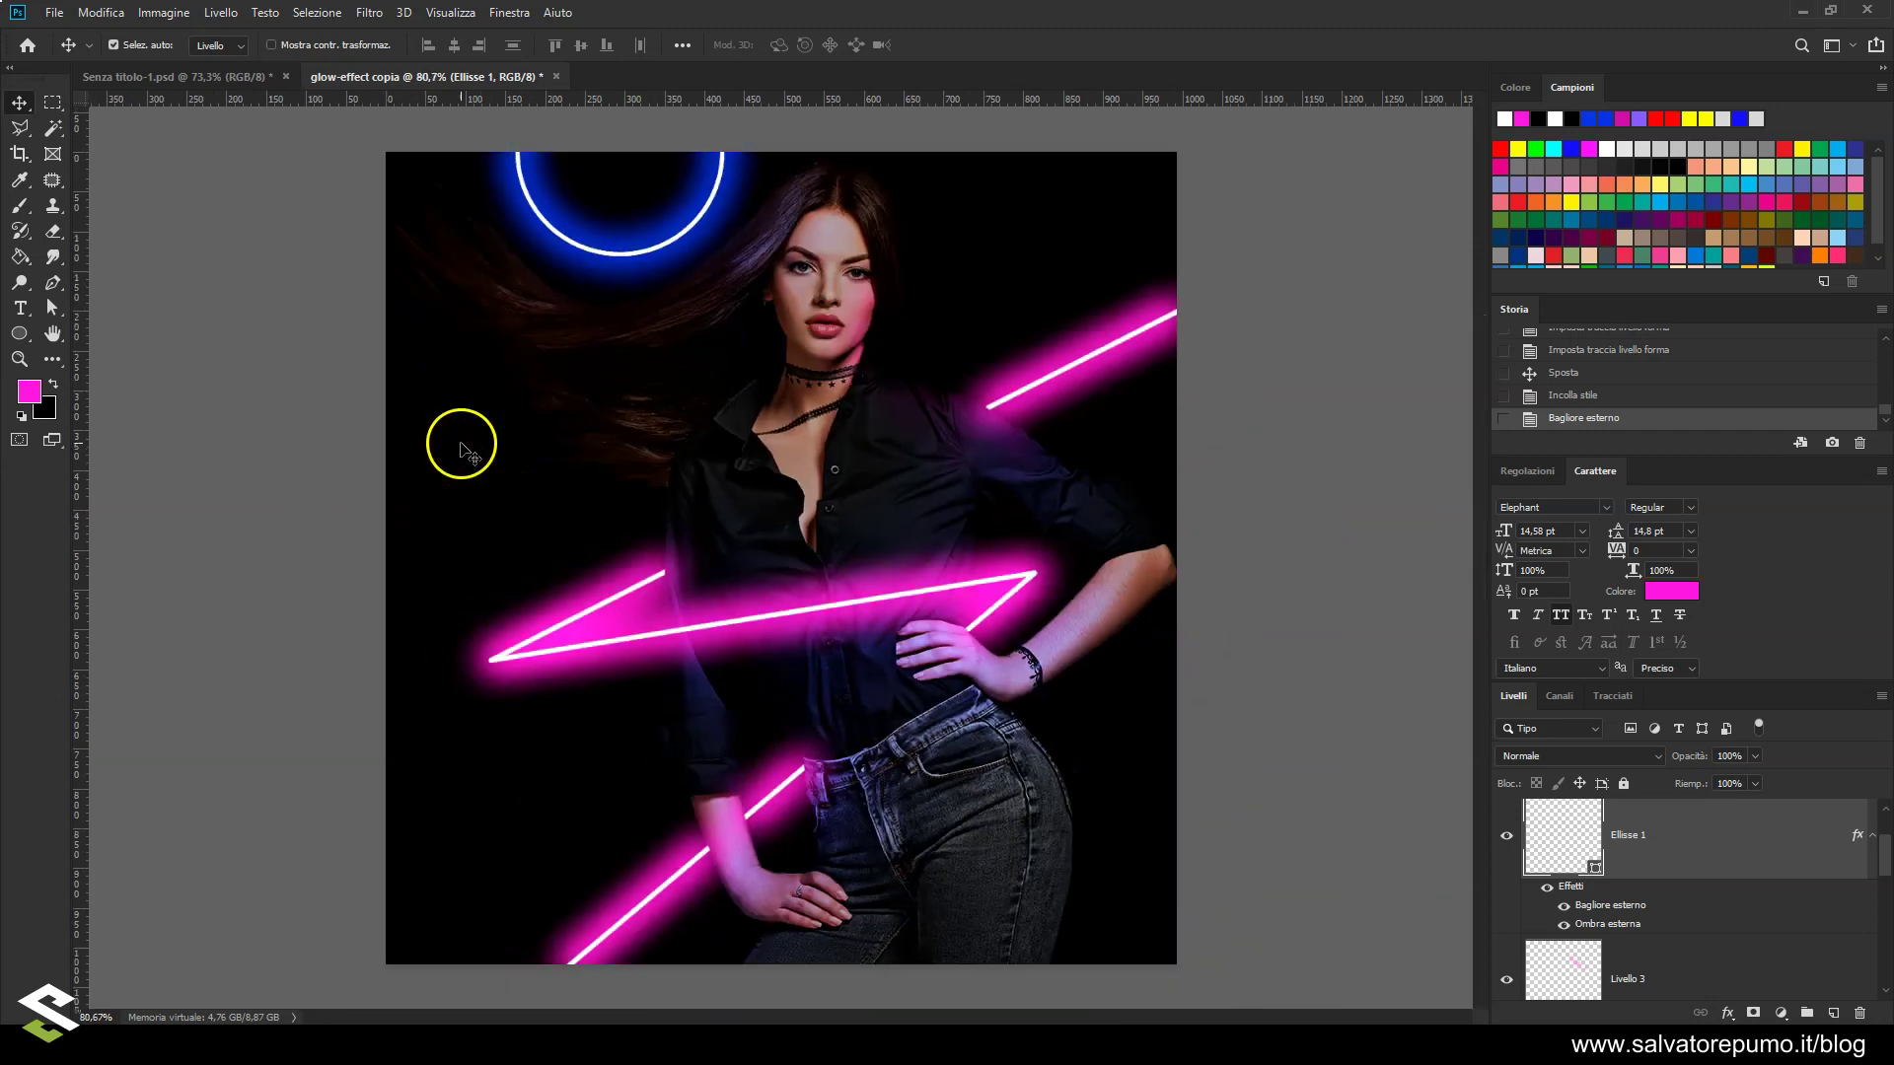
pyautogui.scroll(1, 732, 330)
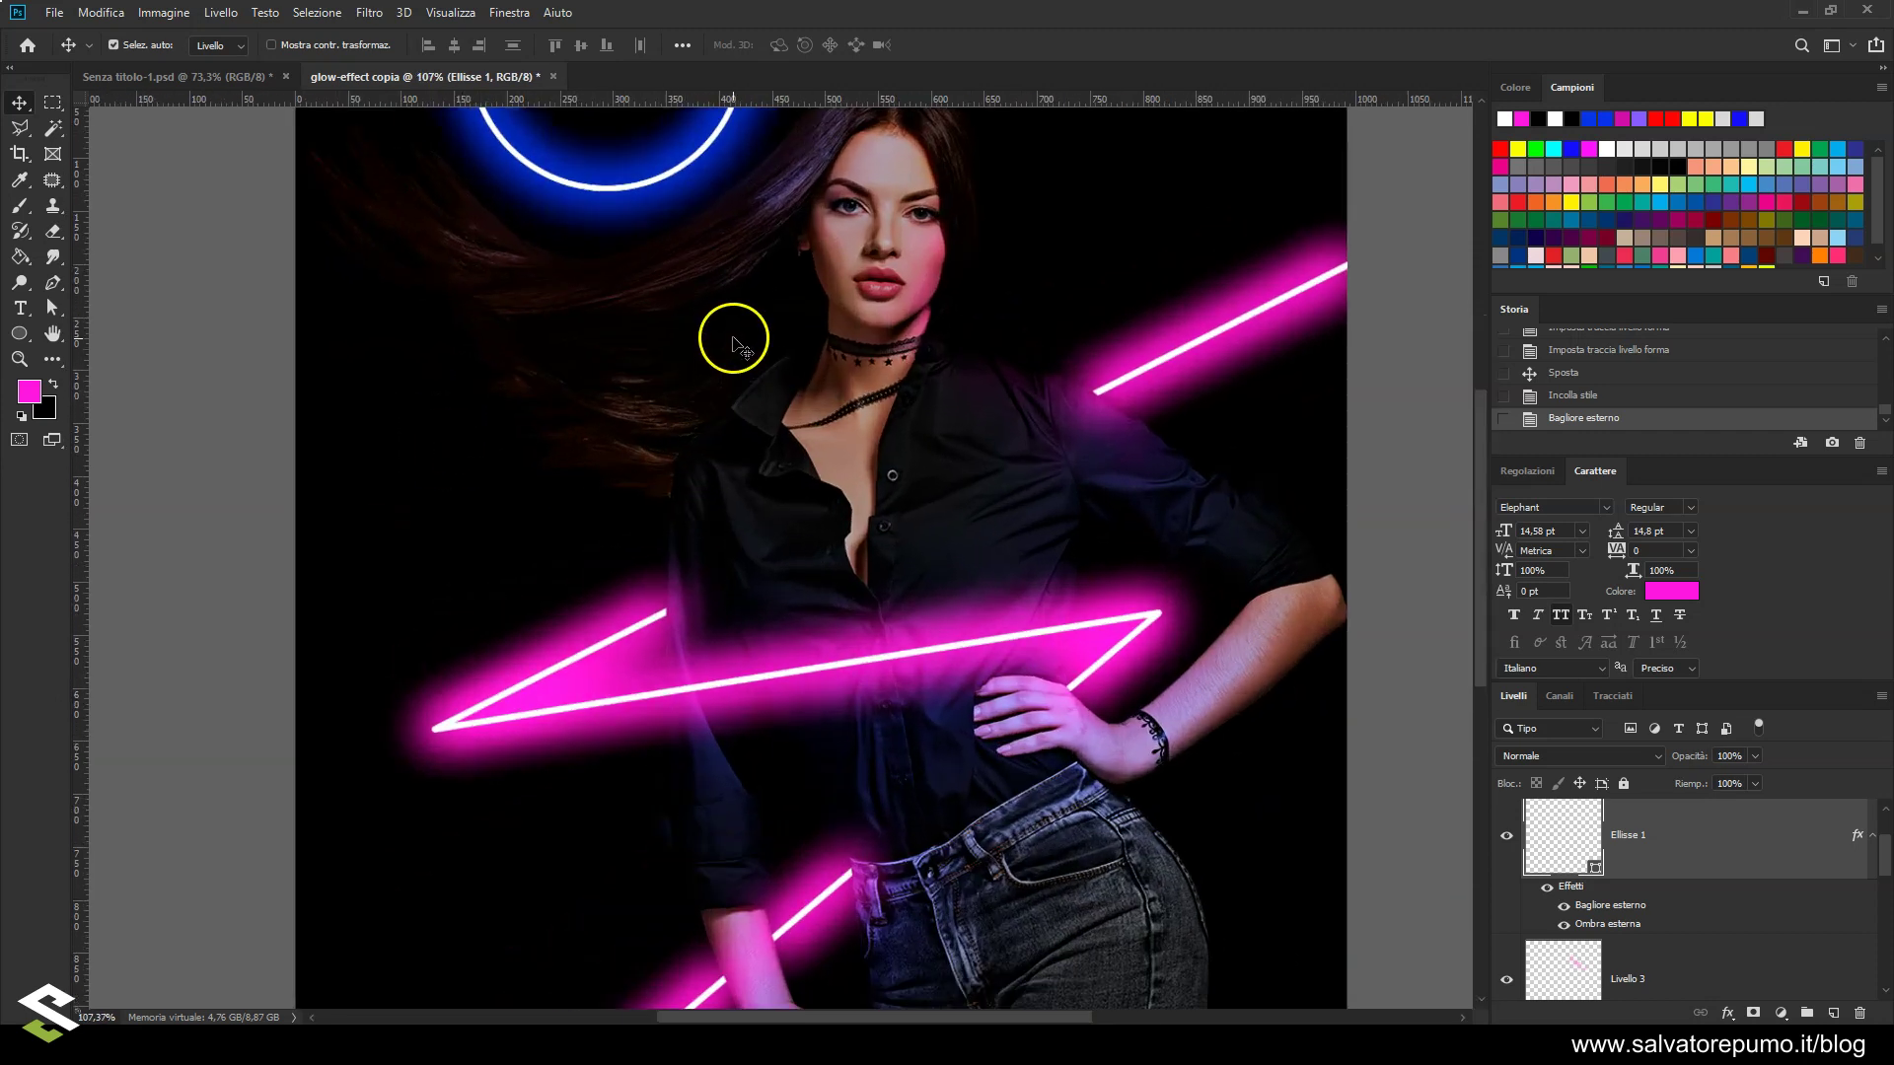
pyautogui.moveTo(723, 287); pyautogui.dragTo(769, 559)
pyautogui.hotkey('ctrl', 'r')
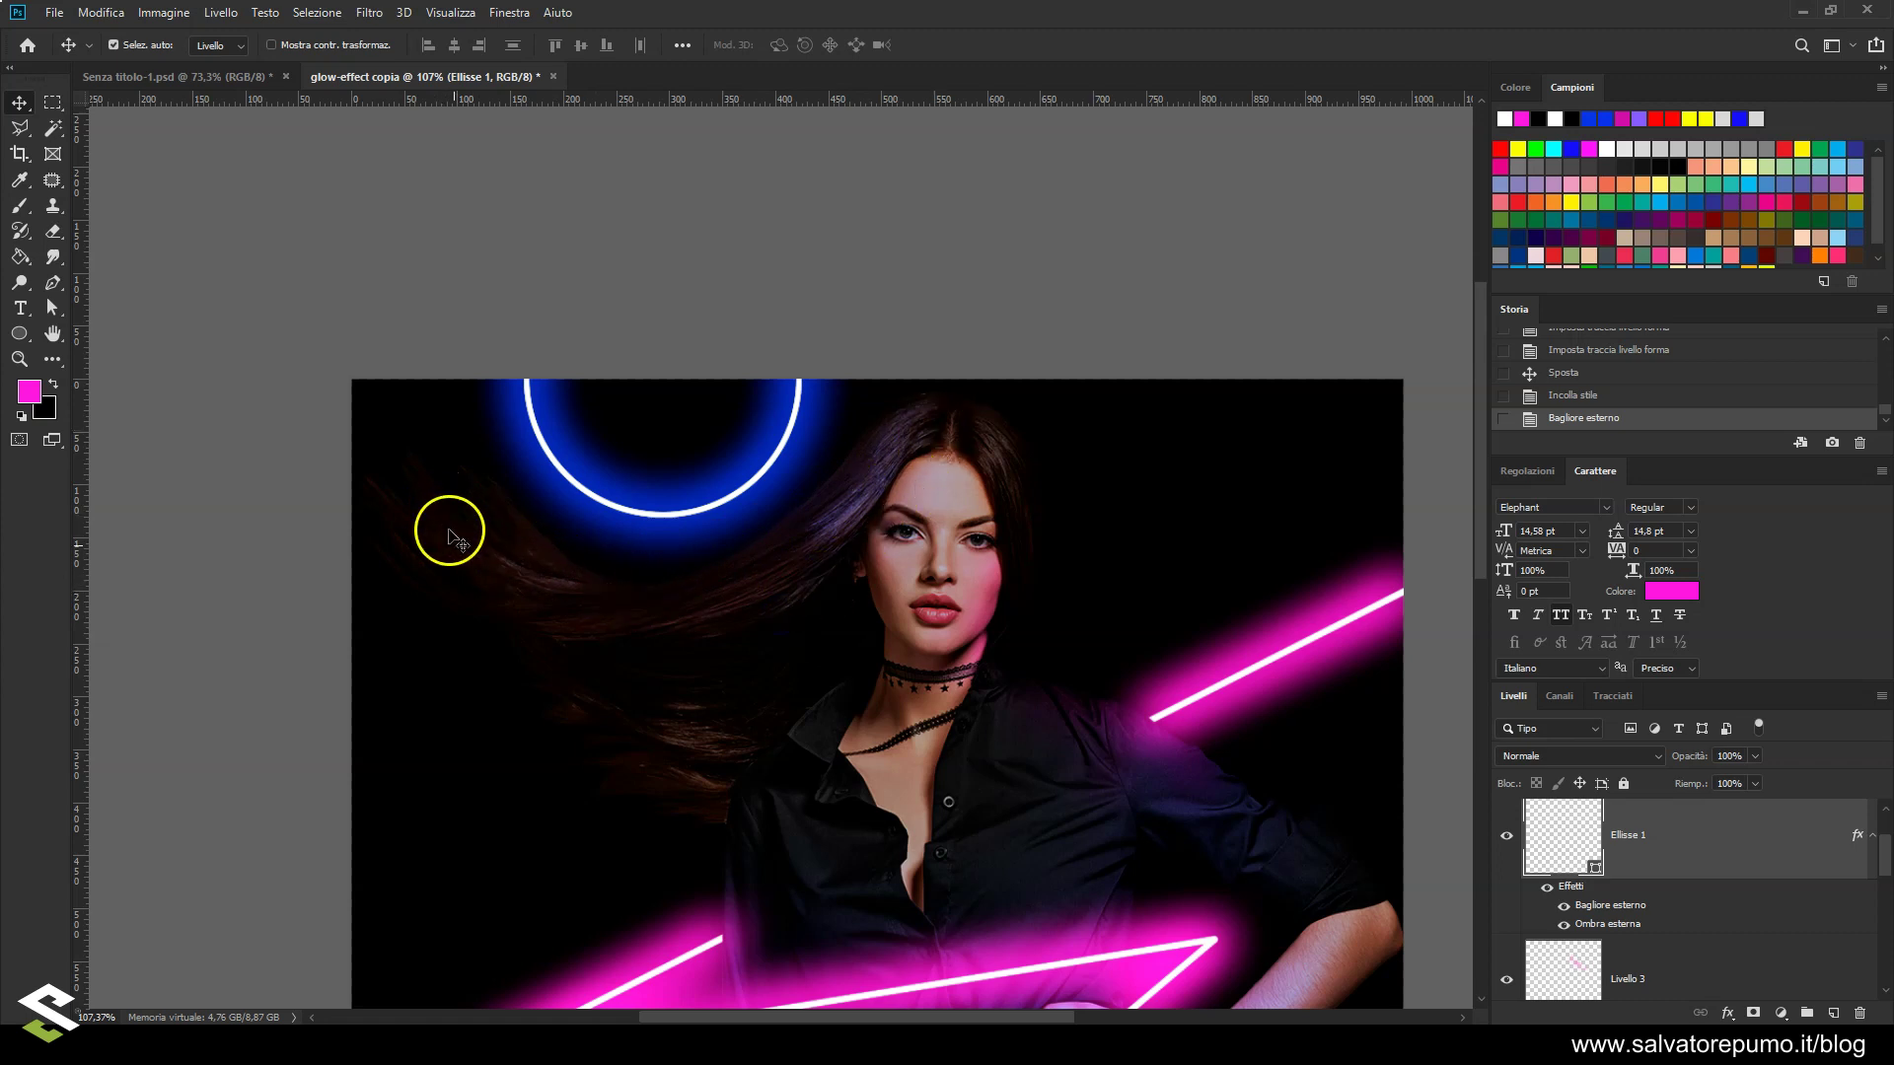
pyautogui.moveTo(1884, 867); pyautogui.dragTo(1888, 821)
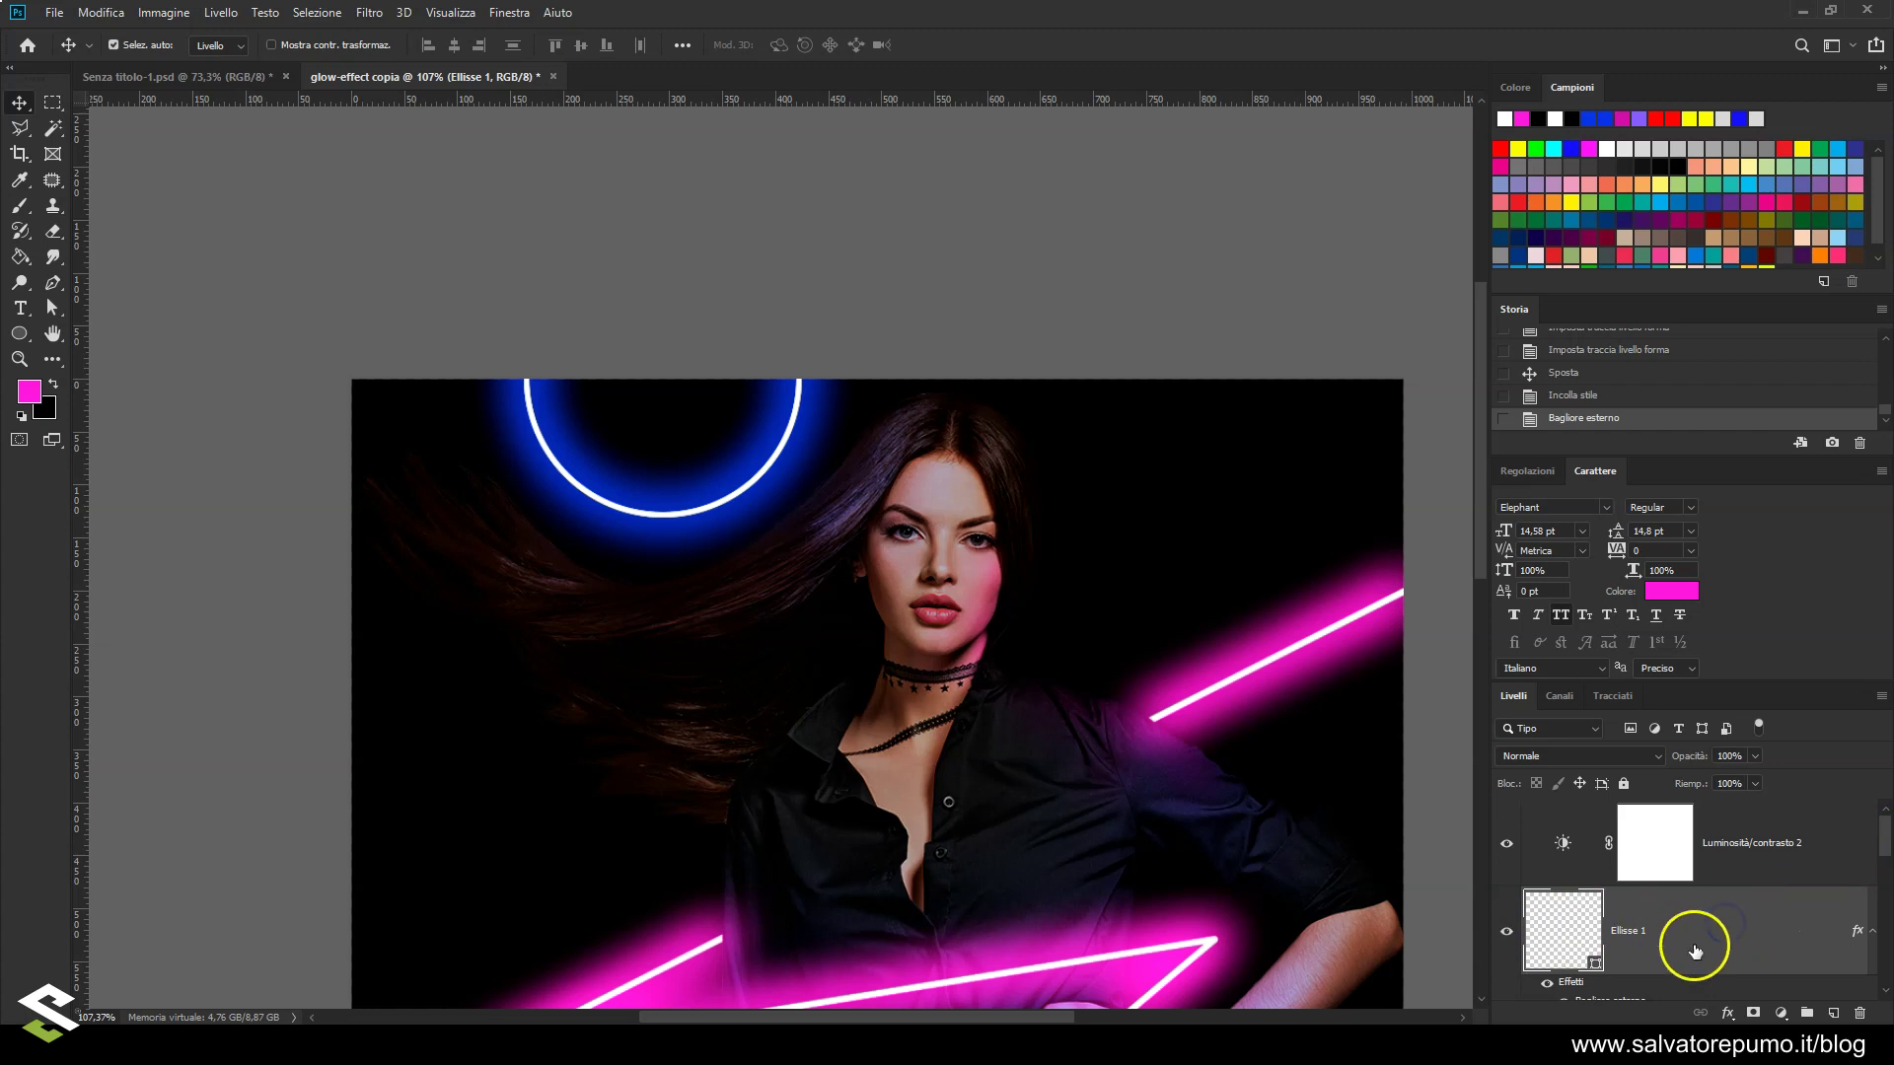
# Add new layer Livello 4 in Colore blend mode with brush colour #1b37e3
pyautogui.click(1832, 1014)
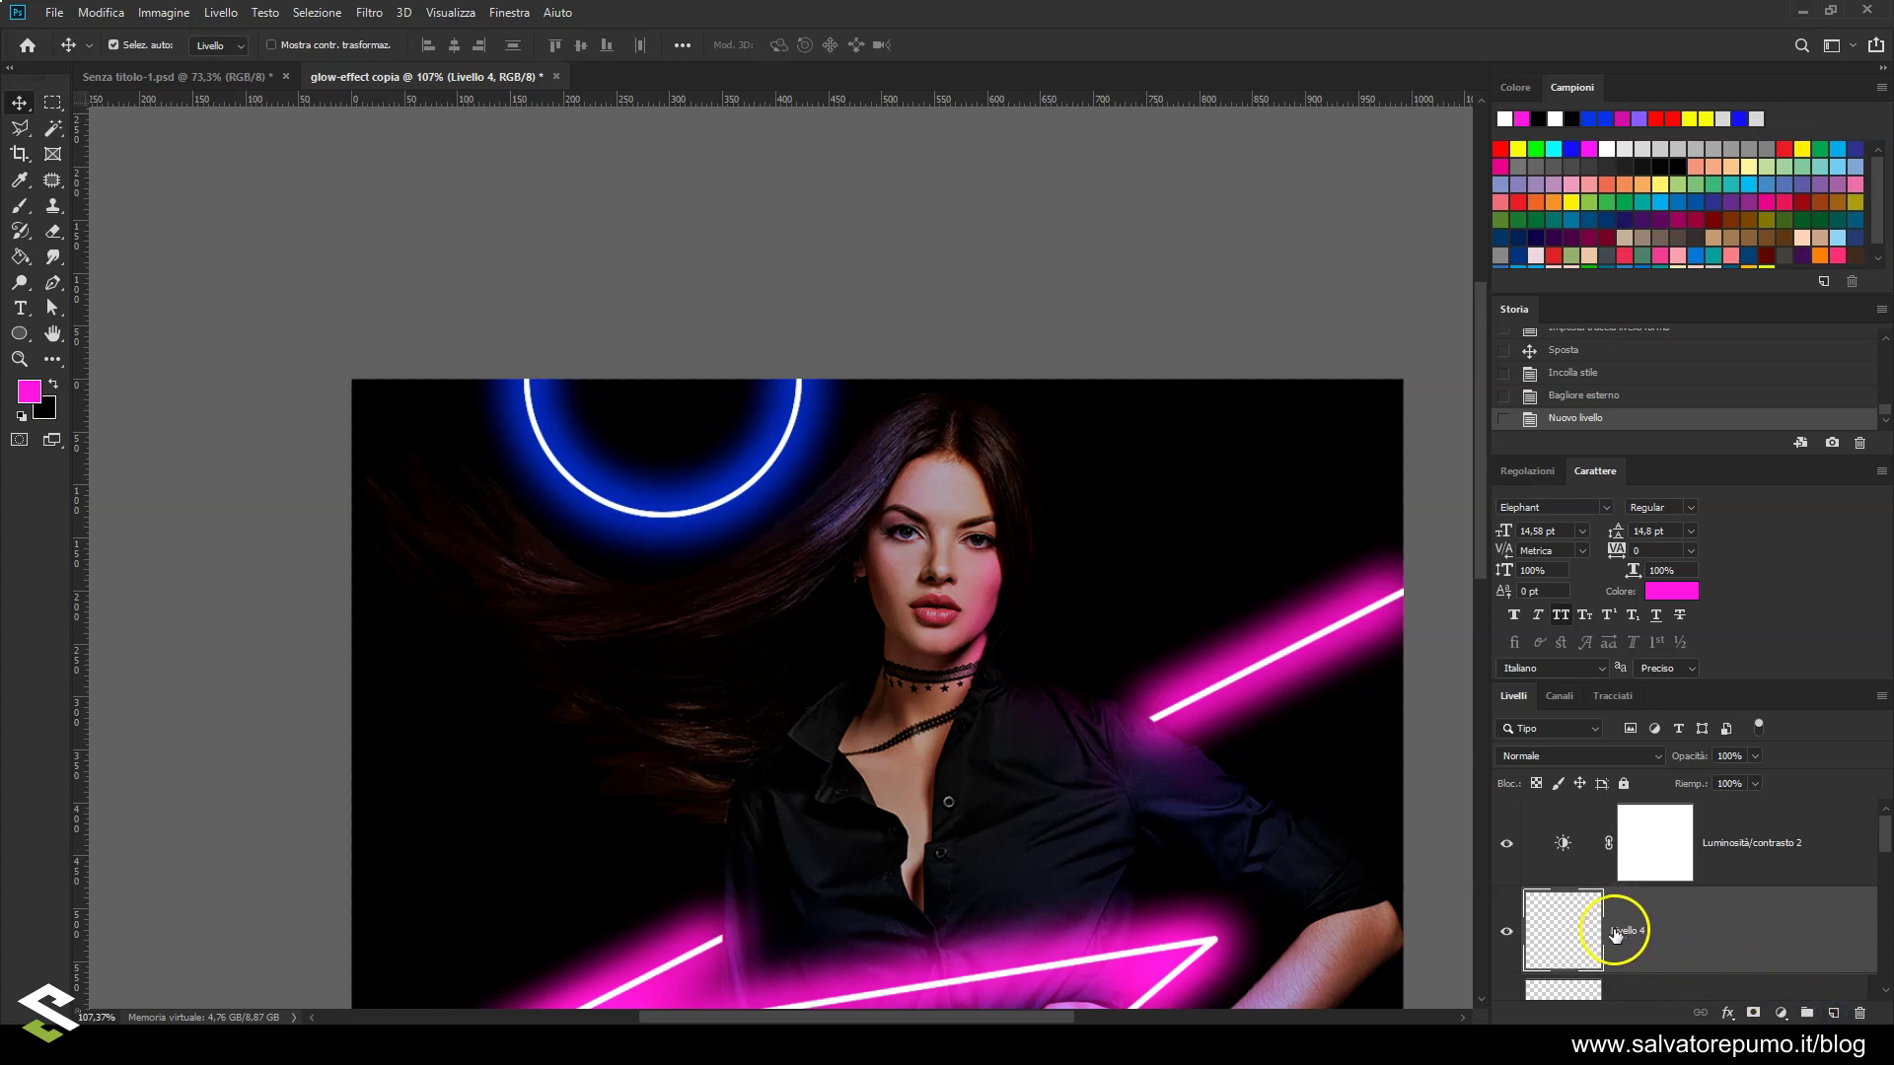
pyautogui.click(19, 212)
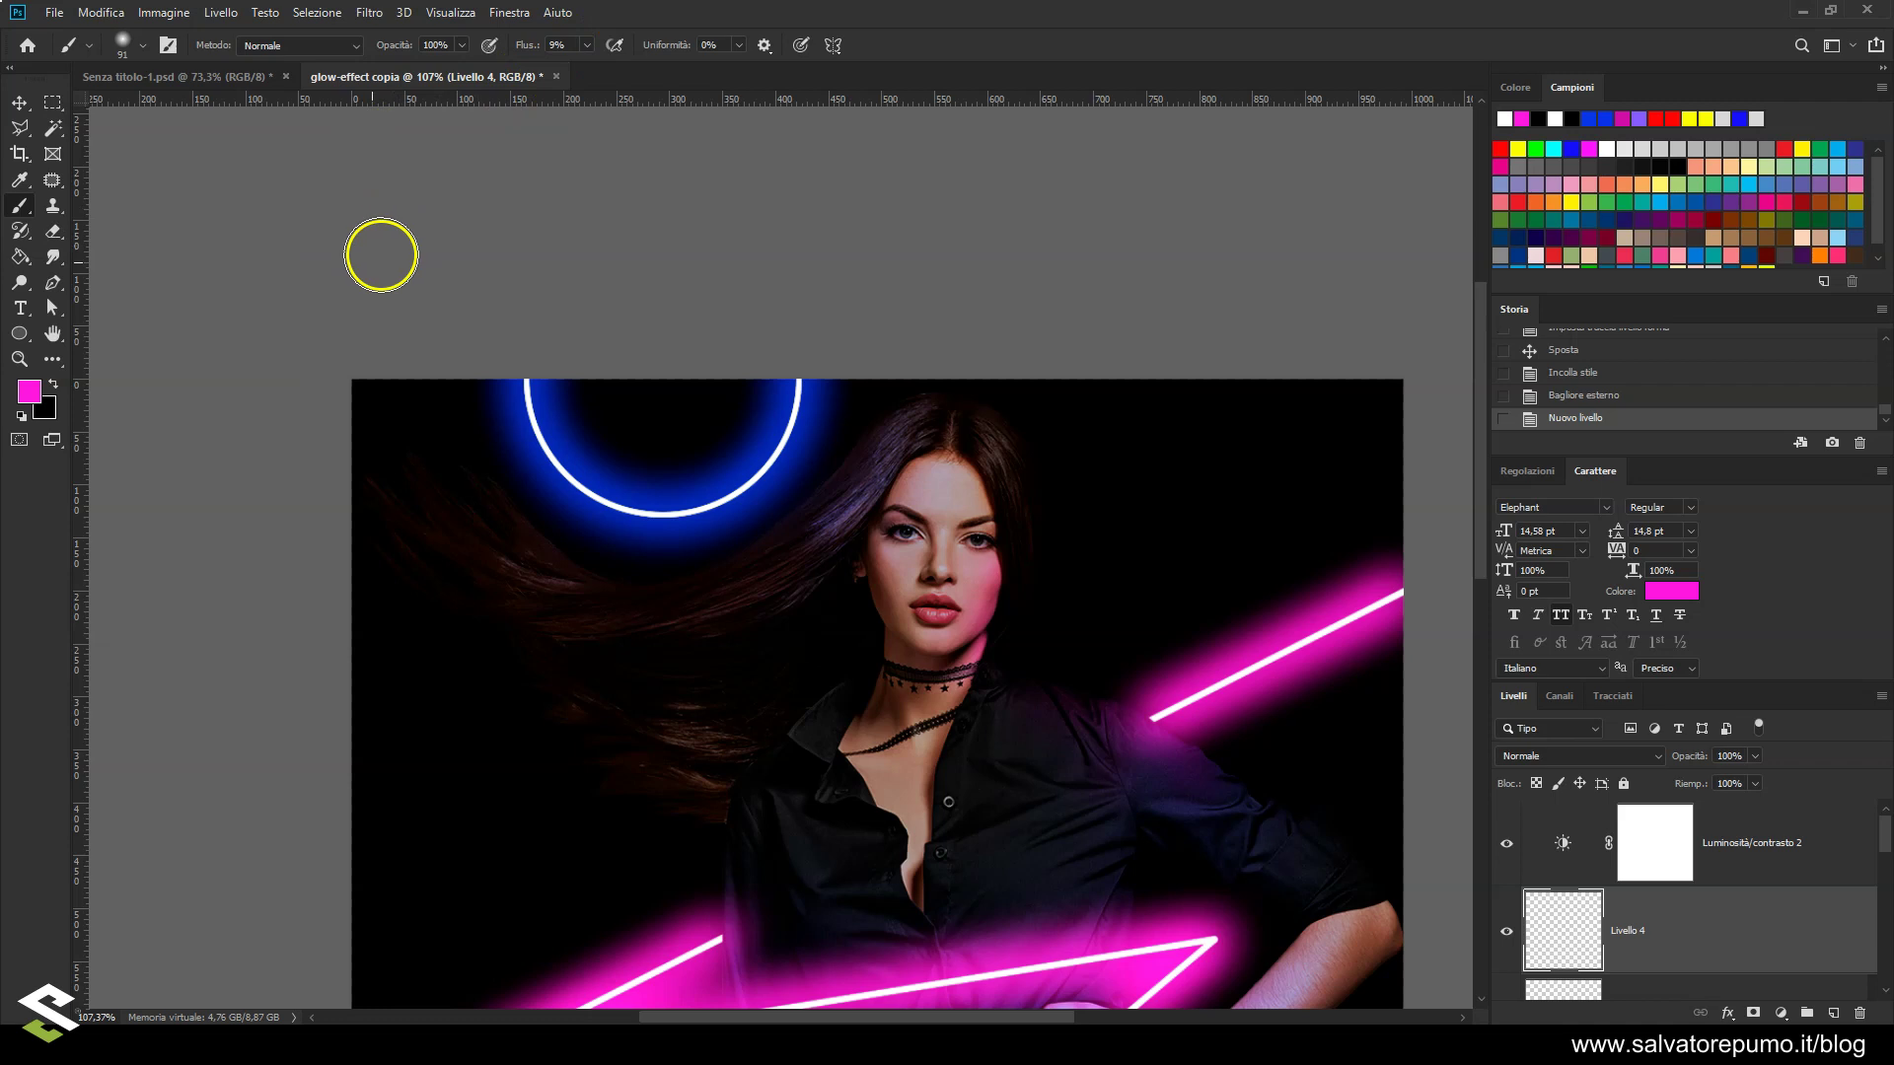
pyautogui.click(30, 392)
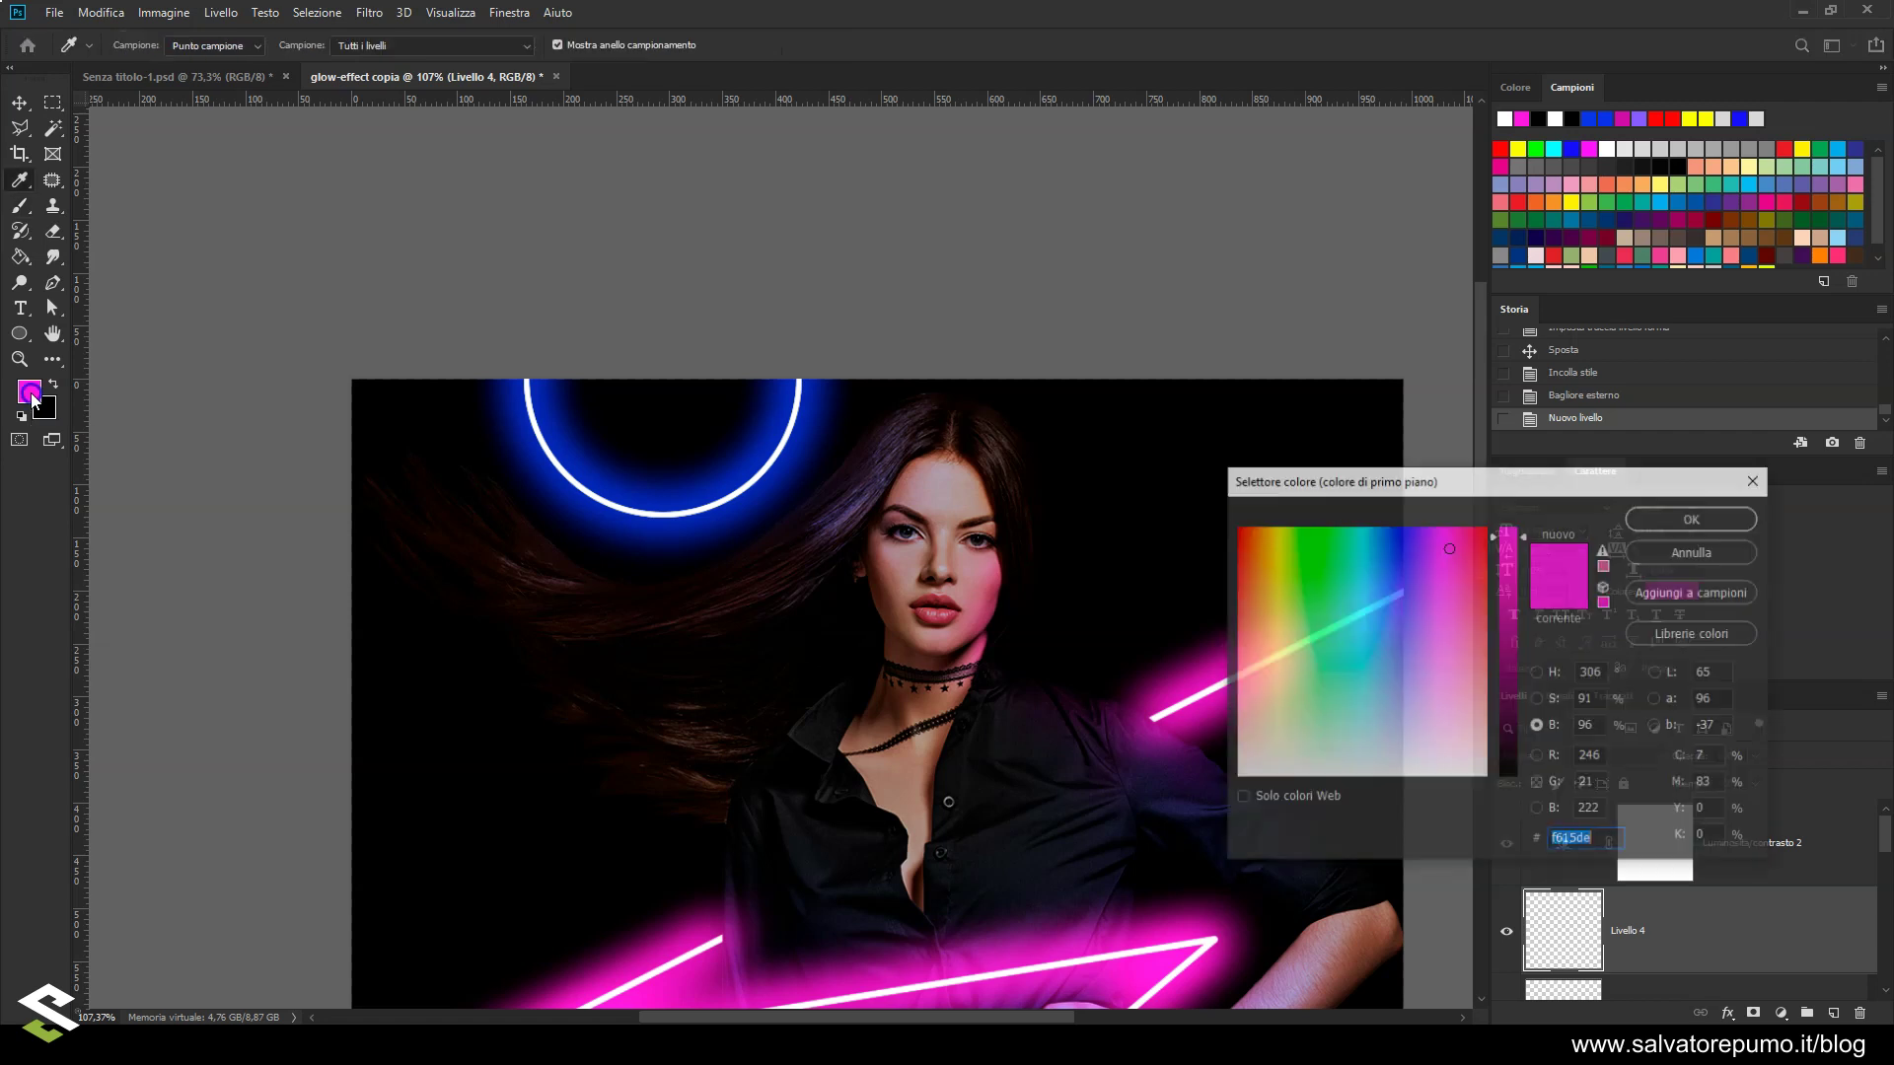
pyautogui.write('1b37e3')
pyautogui.click(1677, 518)
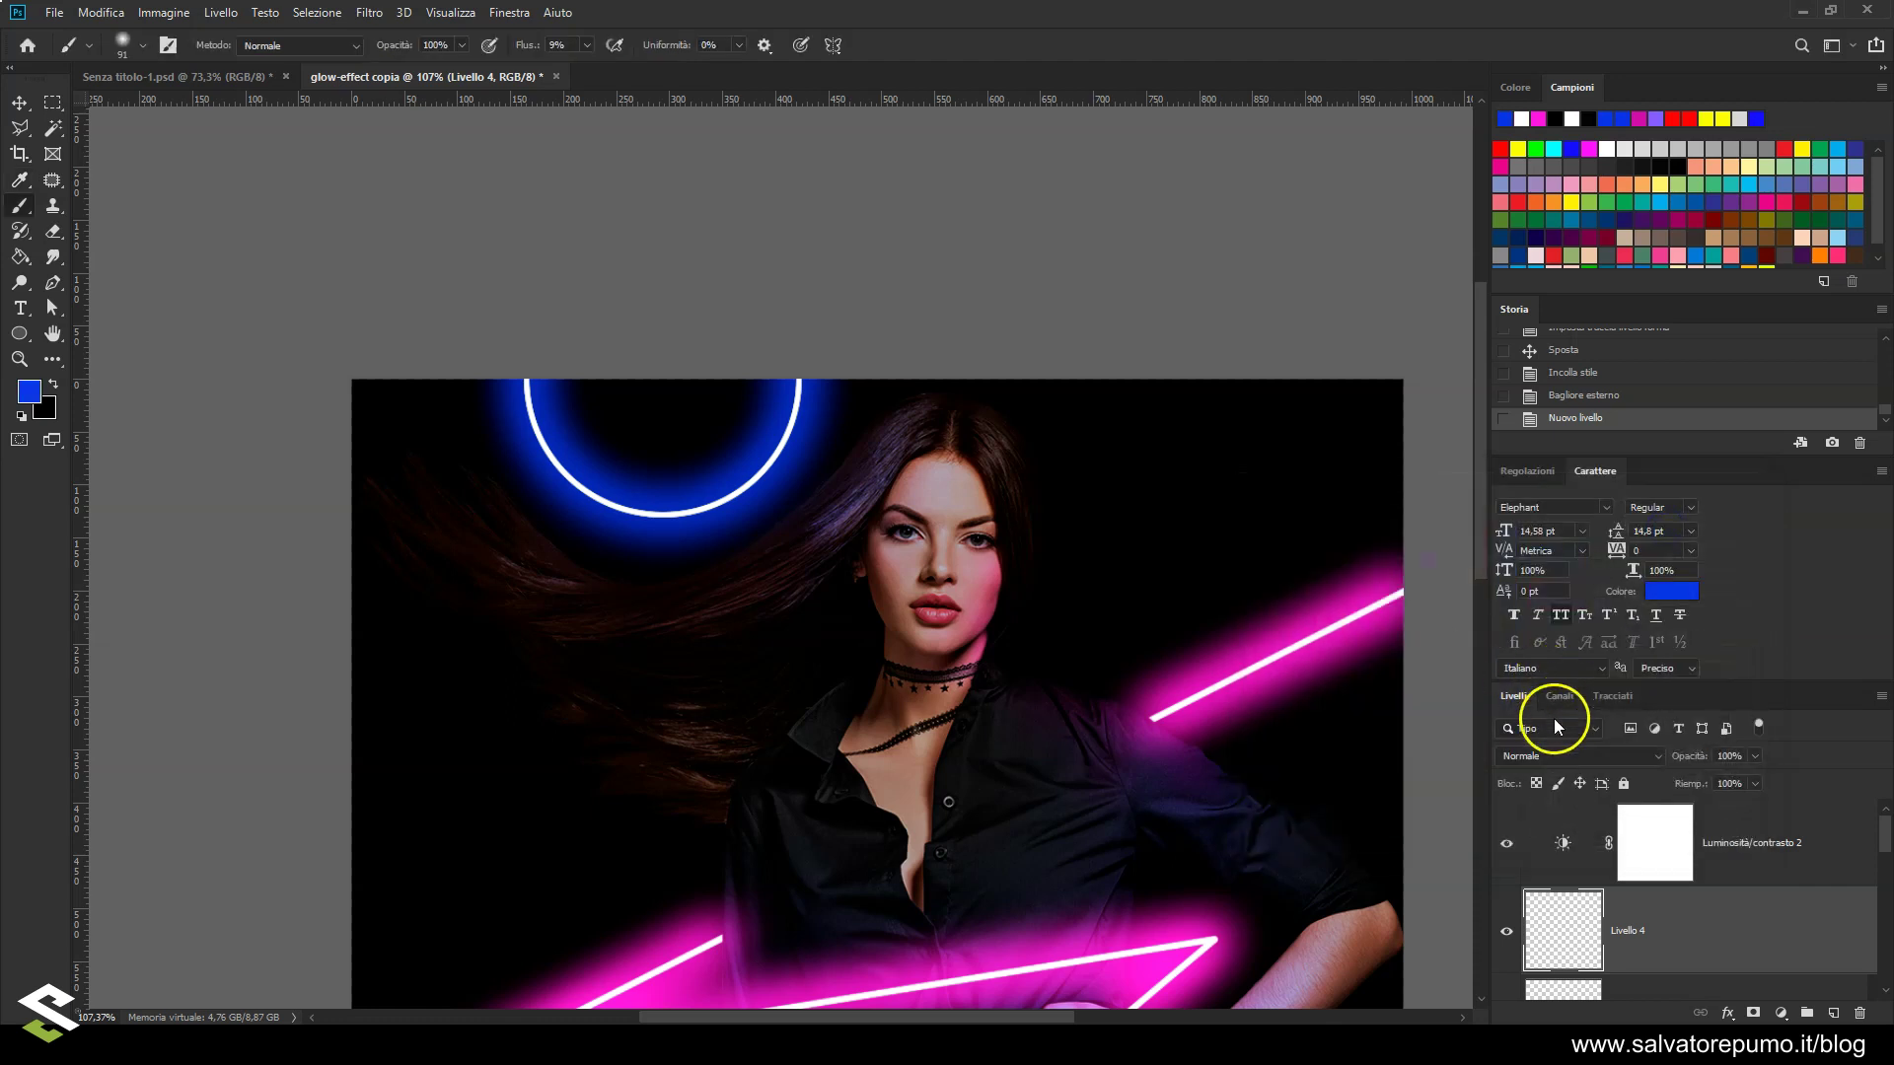
pyautogui.click(1548, 757)
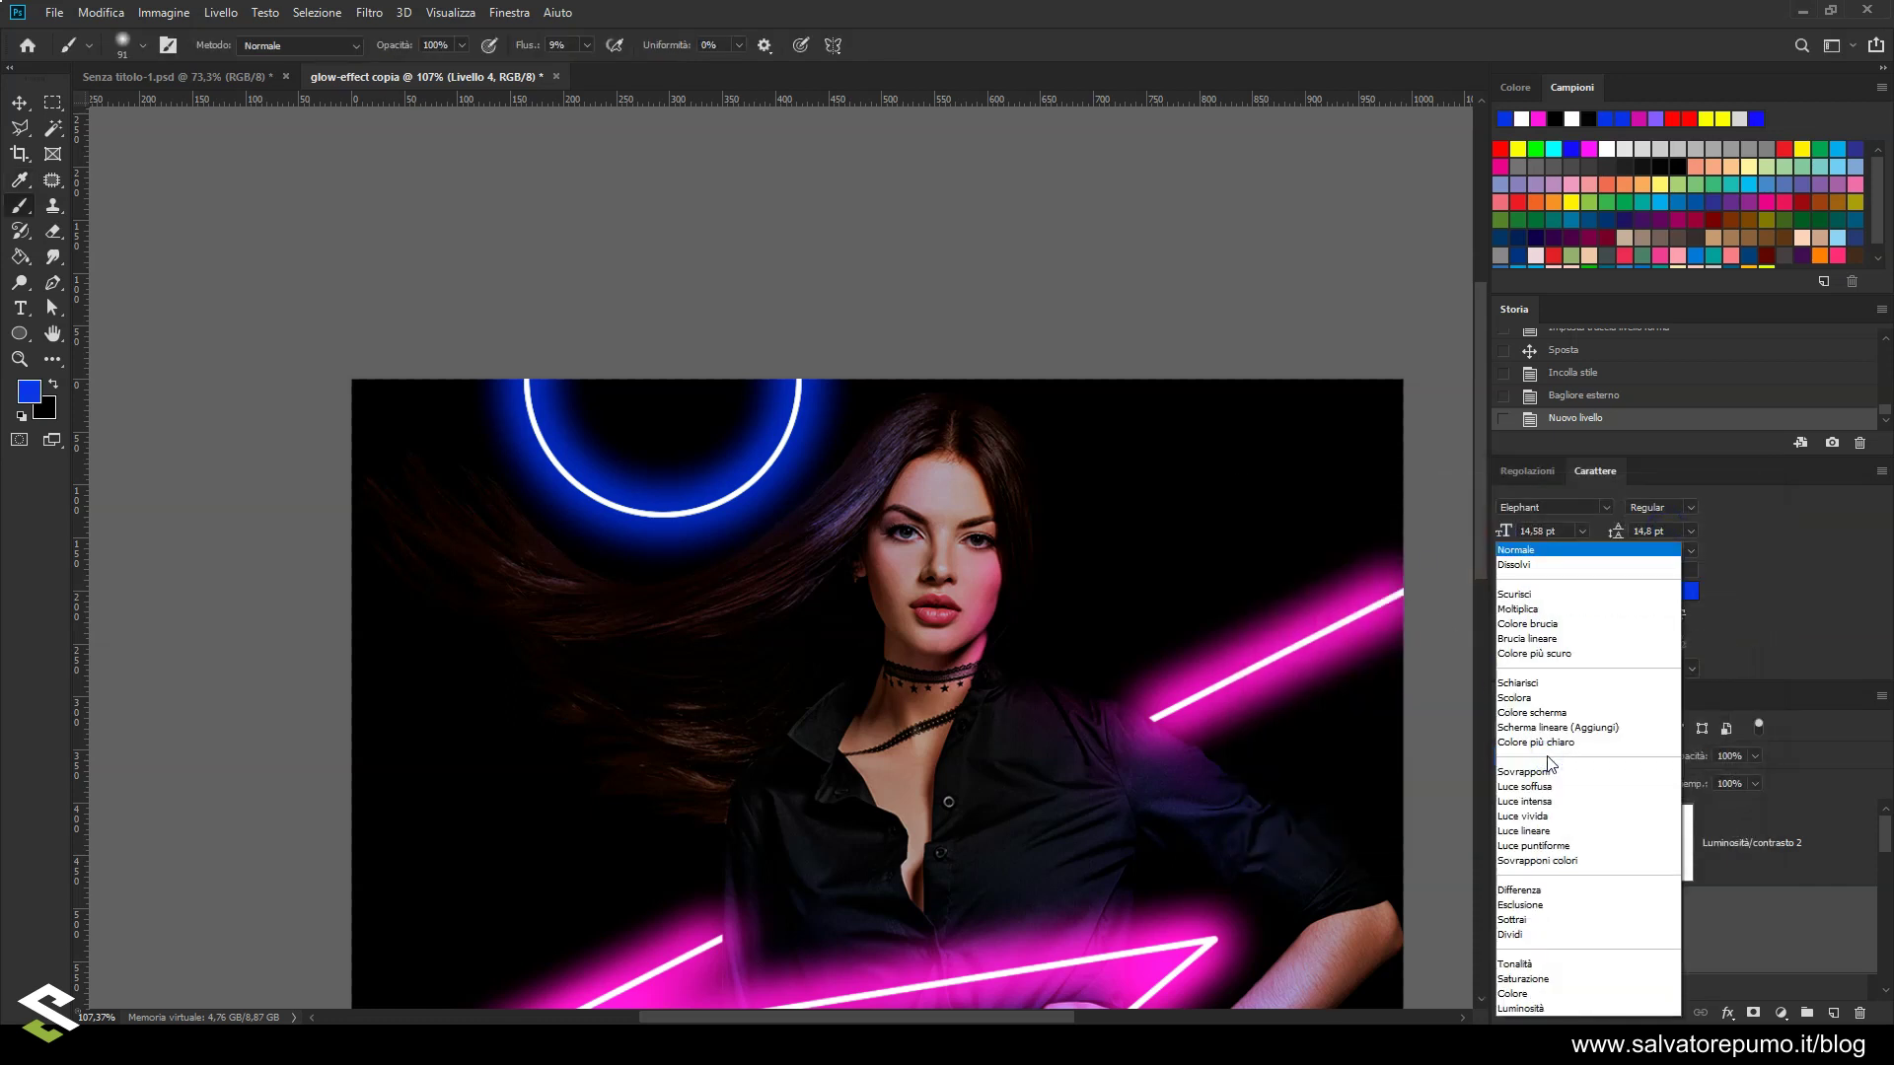
pyautogui.click(1539, 993)
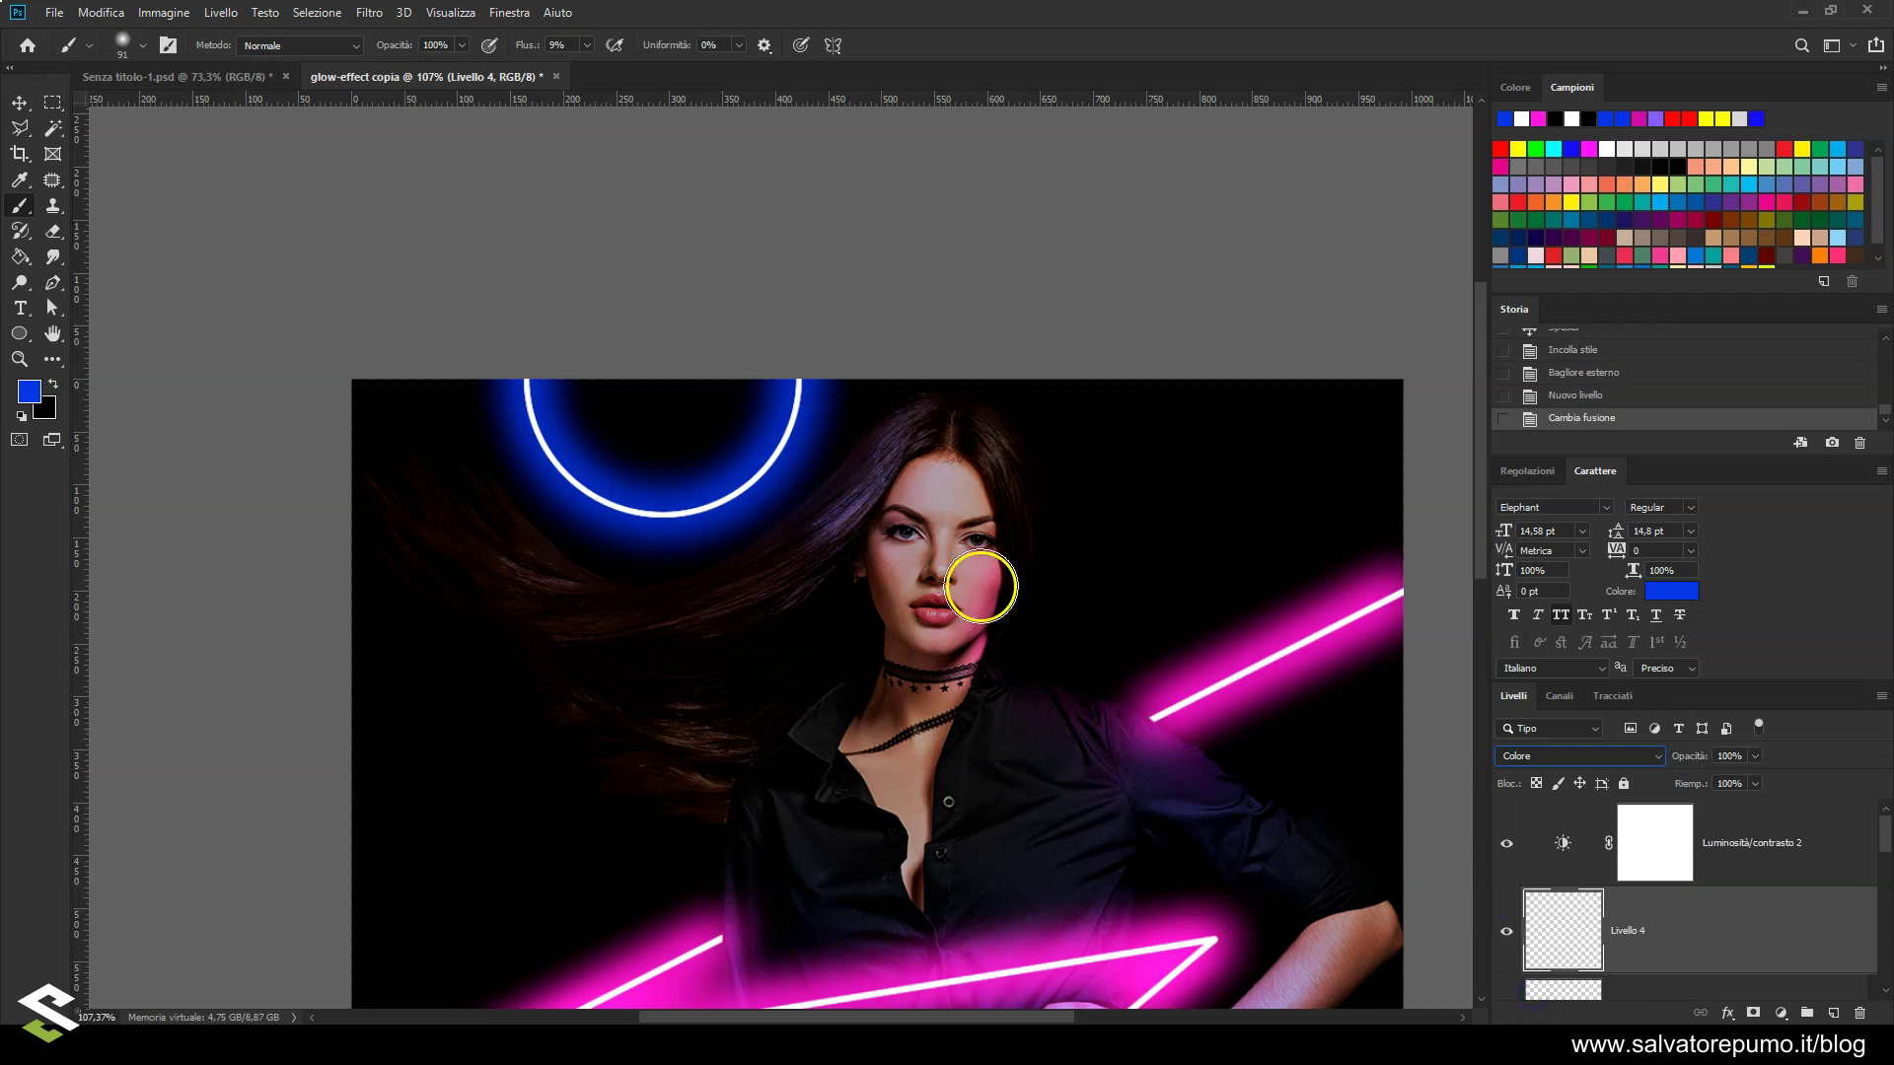
# Tint the model's long hair blue on Livello 4 with a soft brush, then zoom out
pyautogui.moveTo(598, 567); pyautogui.dragTo(561, 555)
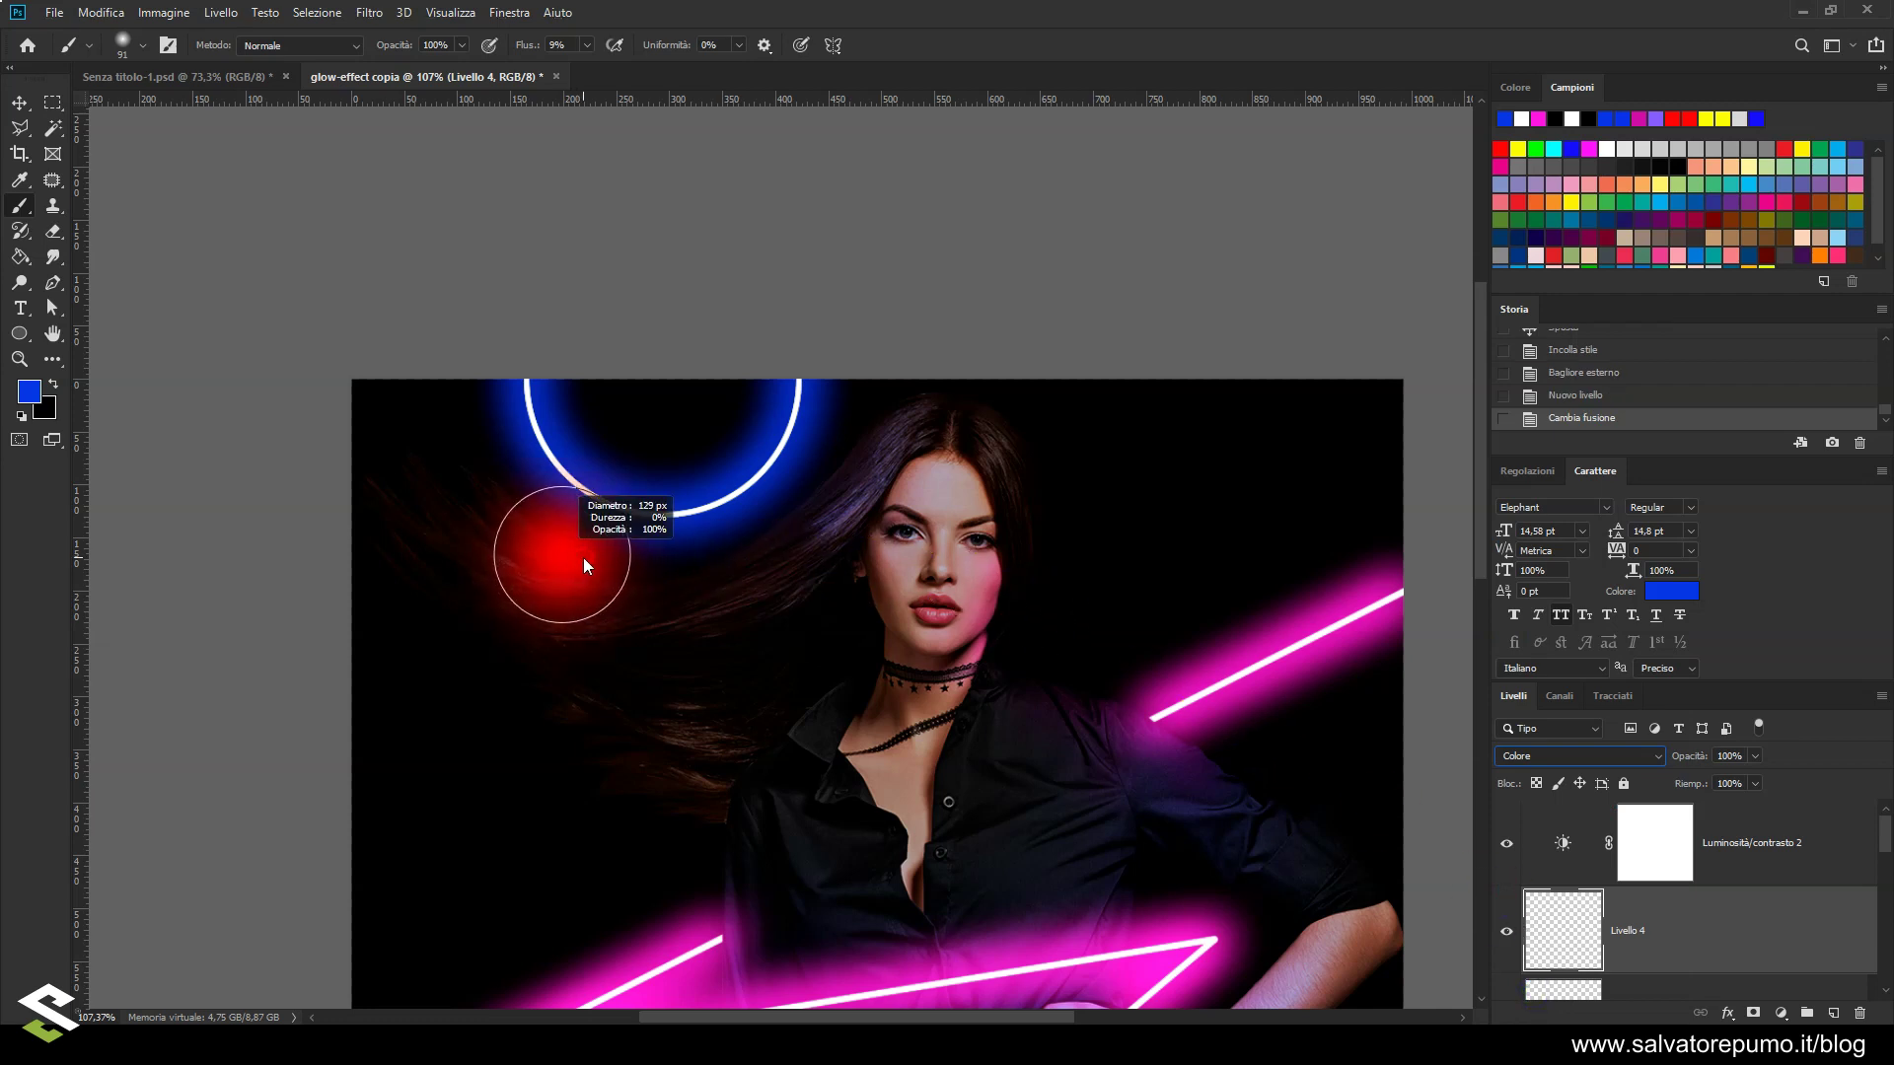
pyautogui.moveTo(520, 549)
pyautogui.mouseDown()
pyautogui.moveTo(563, 569)
pyautogui.moveTo(719, 562)
pyautogui.moveTo(689, 575)
pyautogui.moveTo(774, 548)
pyautogui.moveTo(793, 511)
pyautogui.mouseUp()
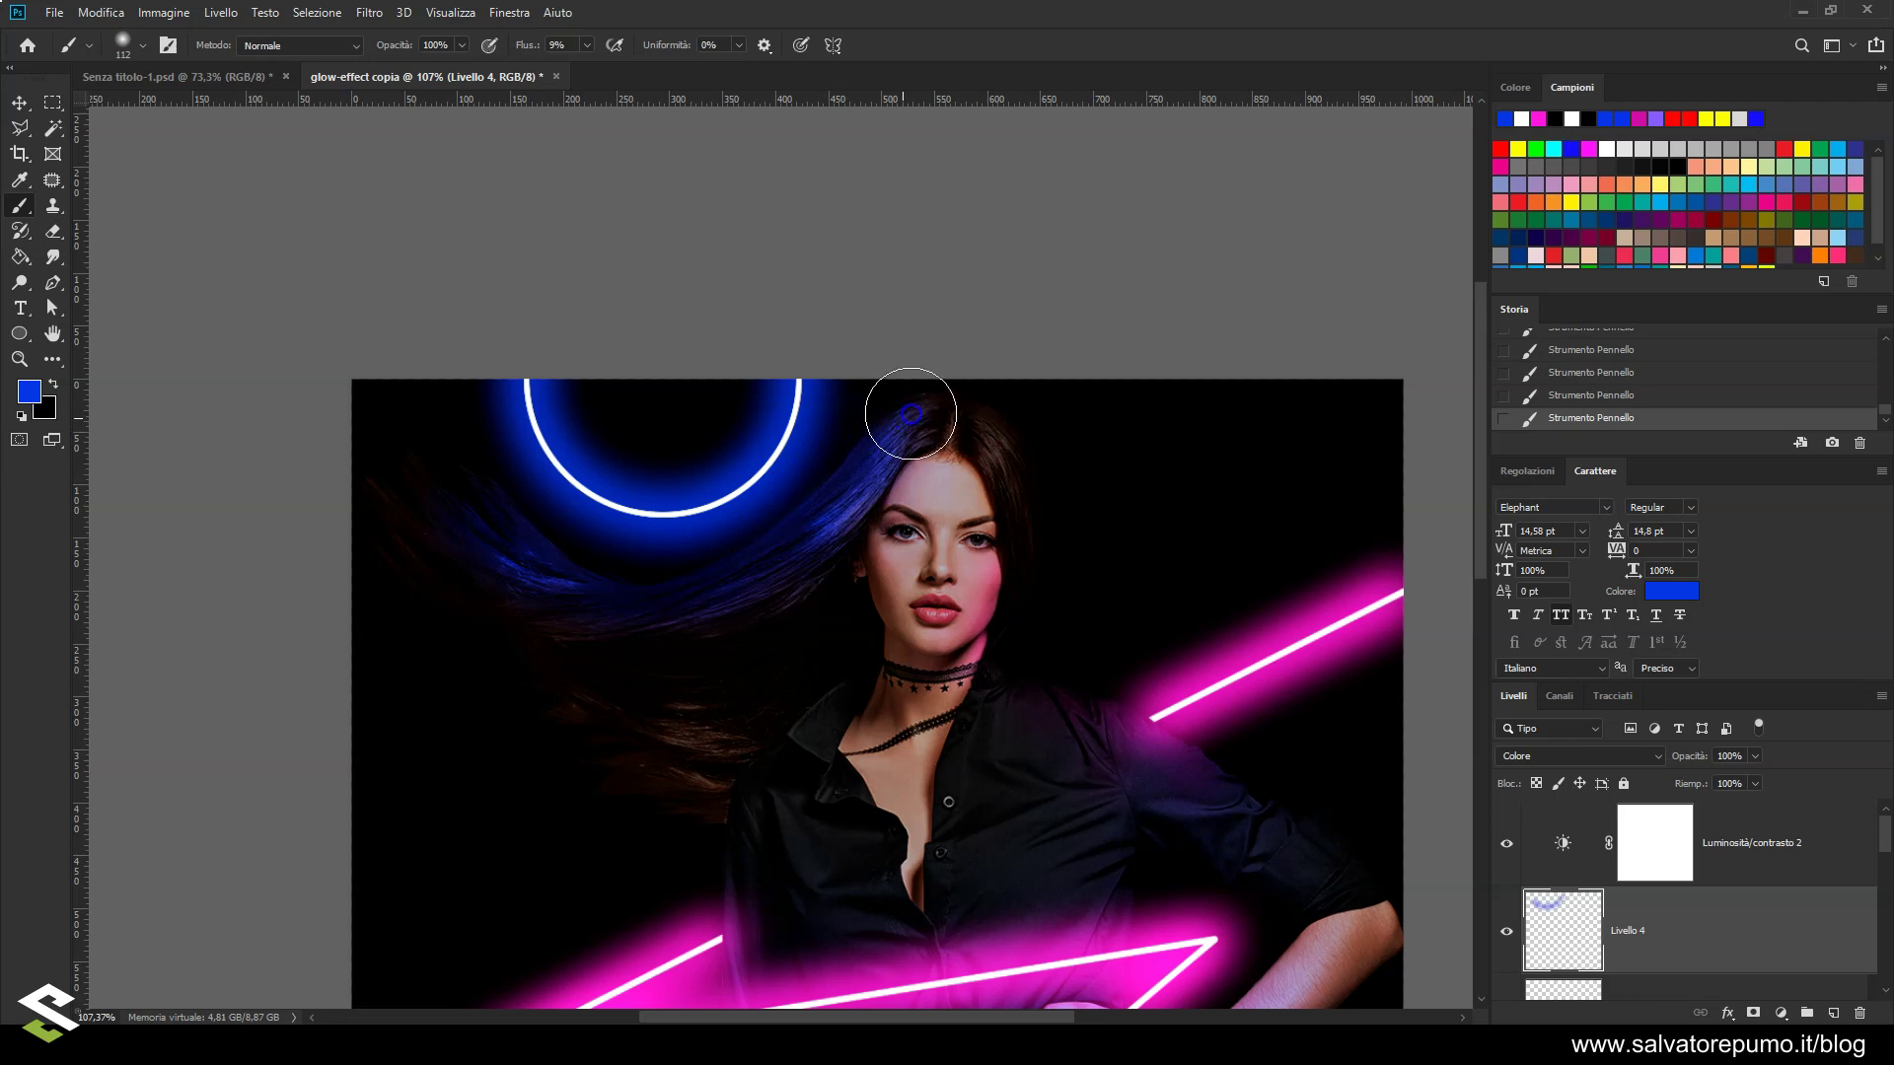
pyautogui.moveTo(1034, 642)
pyautogui.mouseDown()
pyautogui.moveTo(762, 662)
pyautogui.moveTo(801, 561)
pyautogui.moveTo(459, 535)
pyautogui.moveTo(473, 498)
pyautogui.moveTo(773, 614)
pyautogui.moveTo(884, 507)
pyautogui.moveTo(886, 578)
pyautogui.mouseUp()
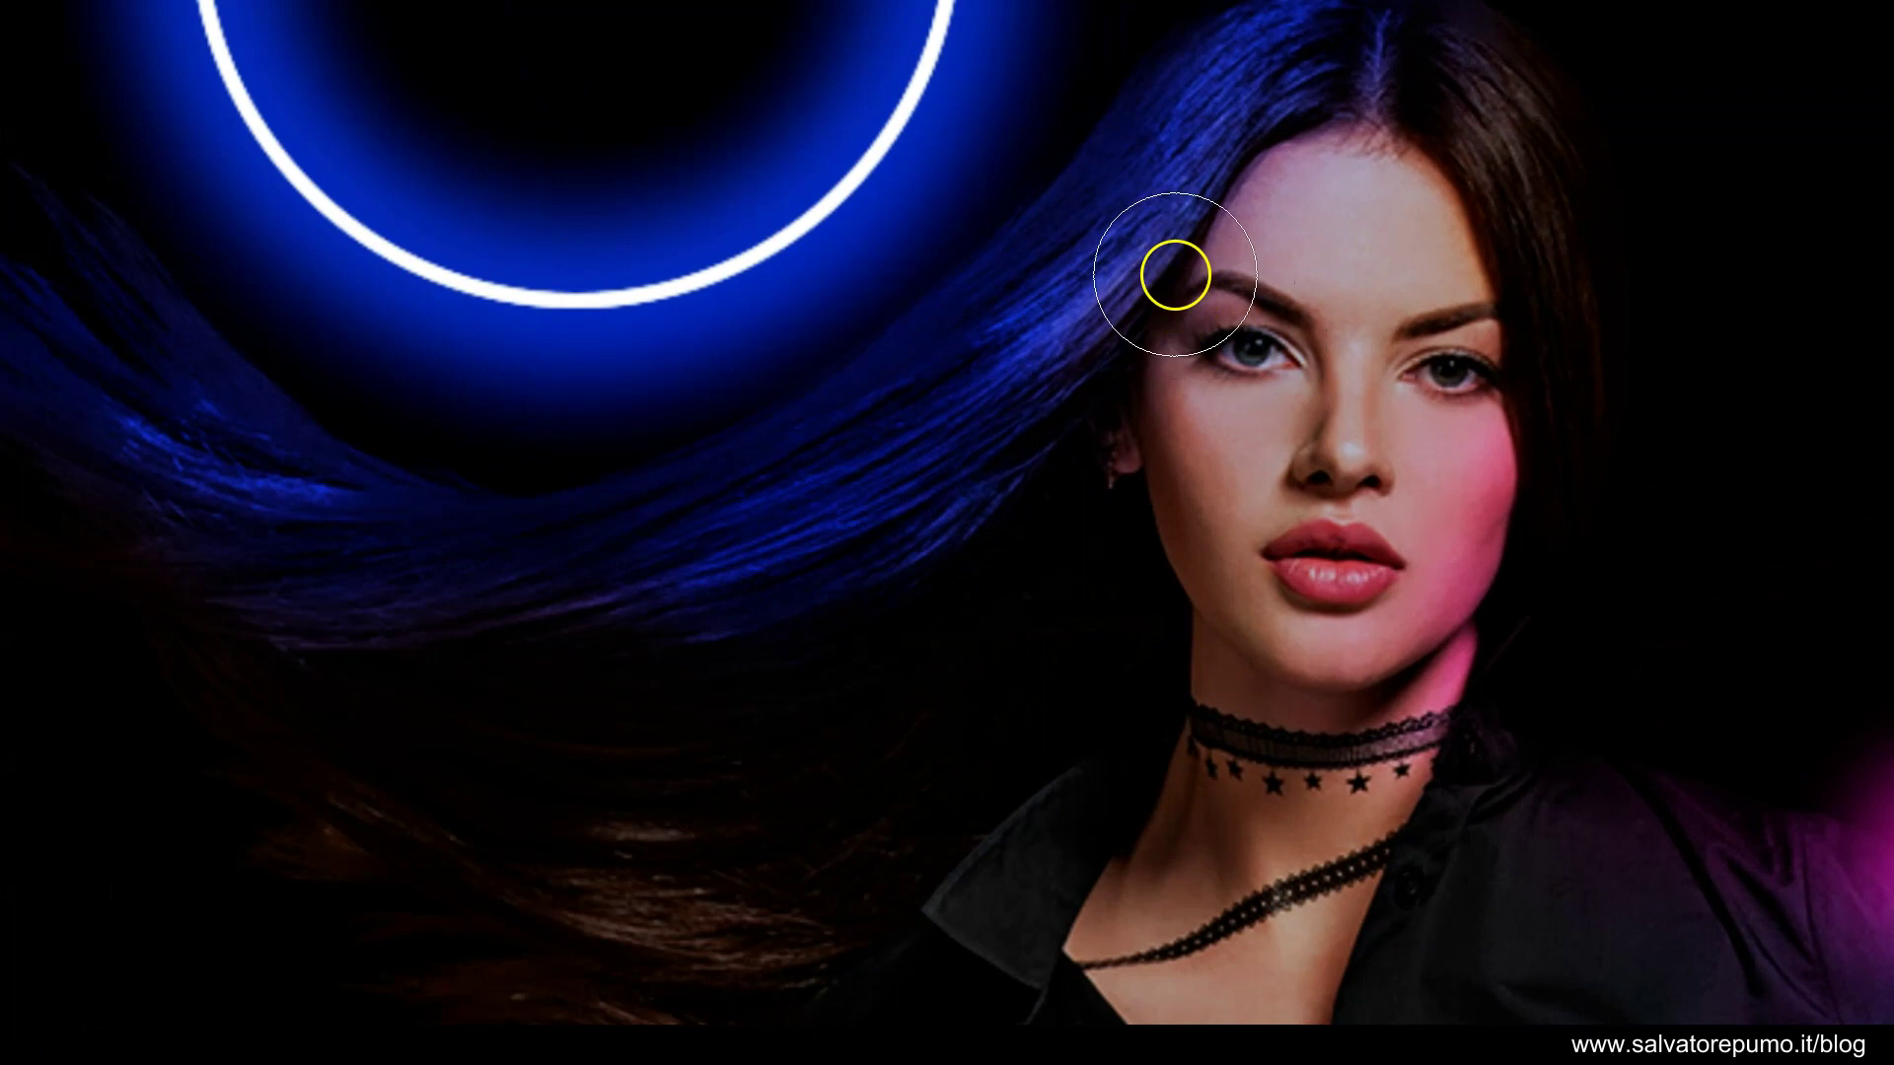
pyautogui.moveTo(1174, 275); pyautogui.dragTo(1118, 314)
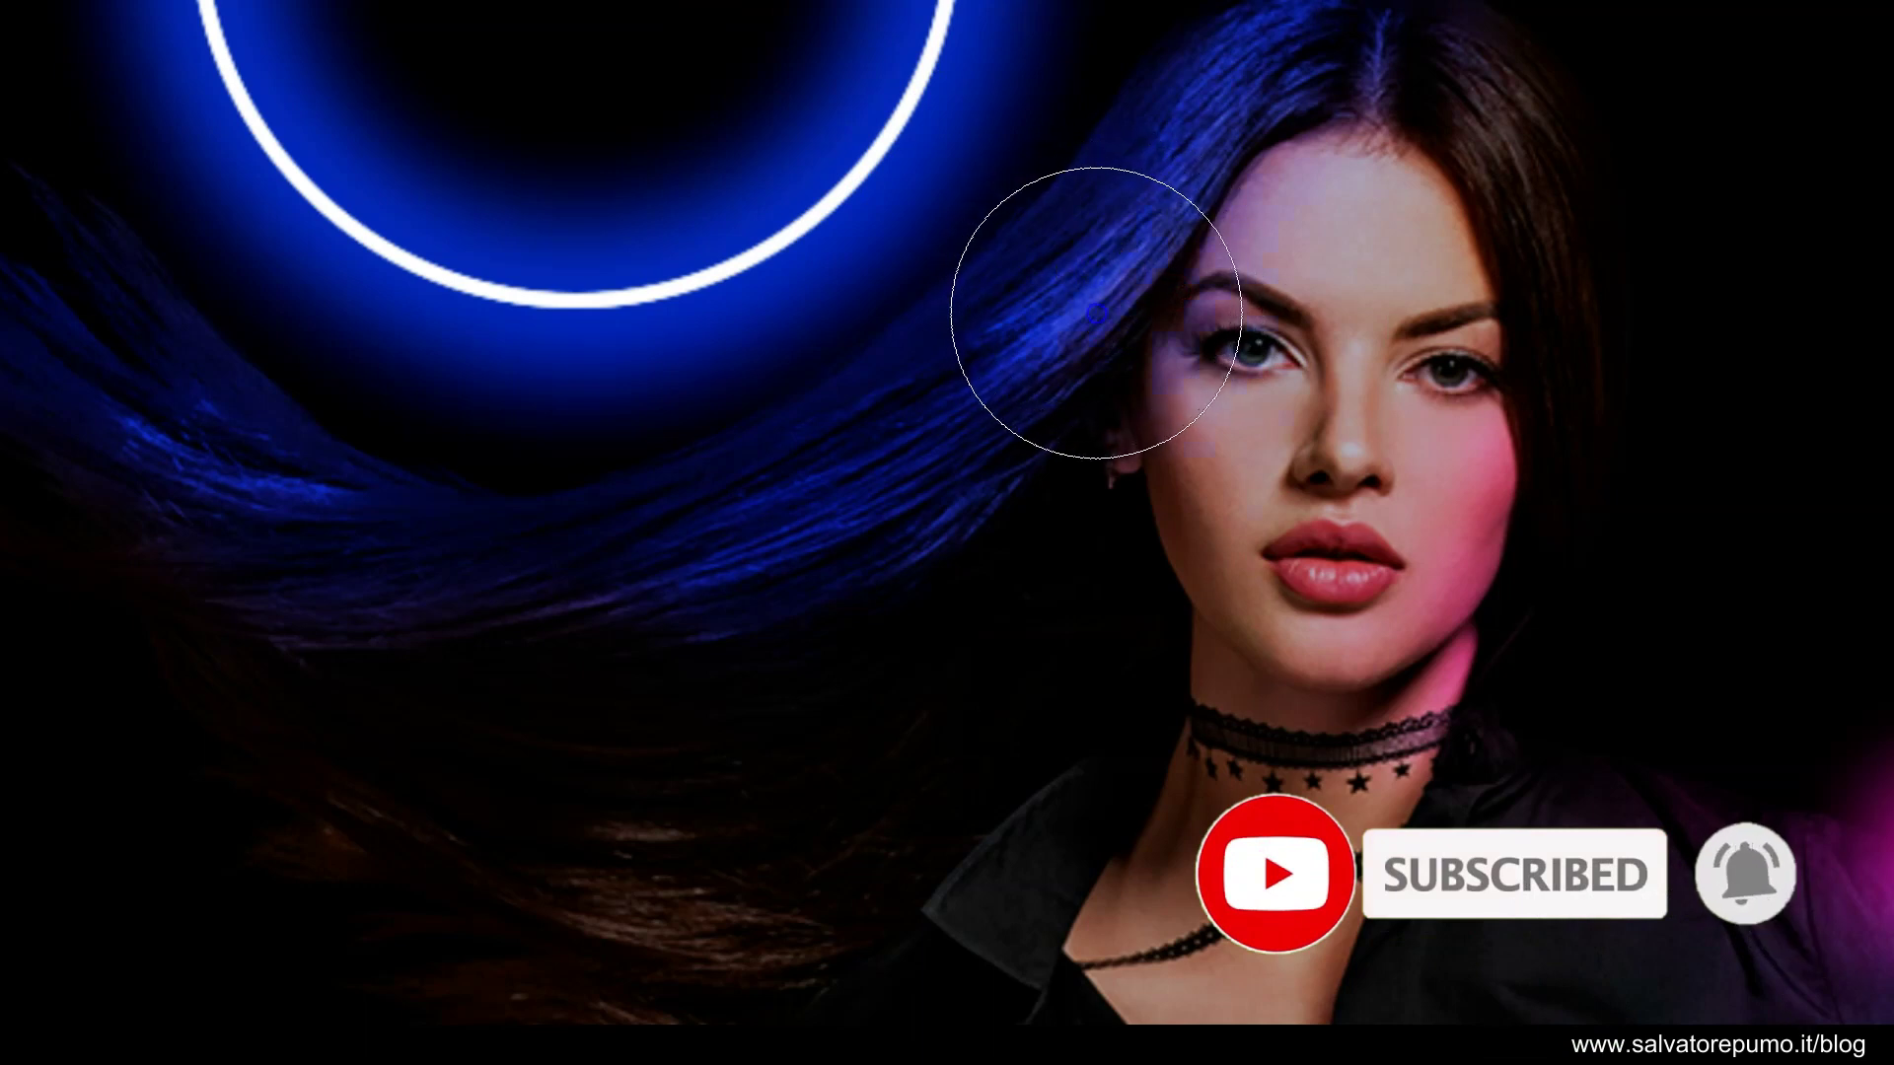
pyautogui.click(769, 786)
pyautogui.click(1094, 244)
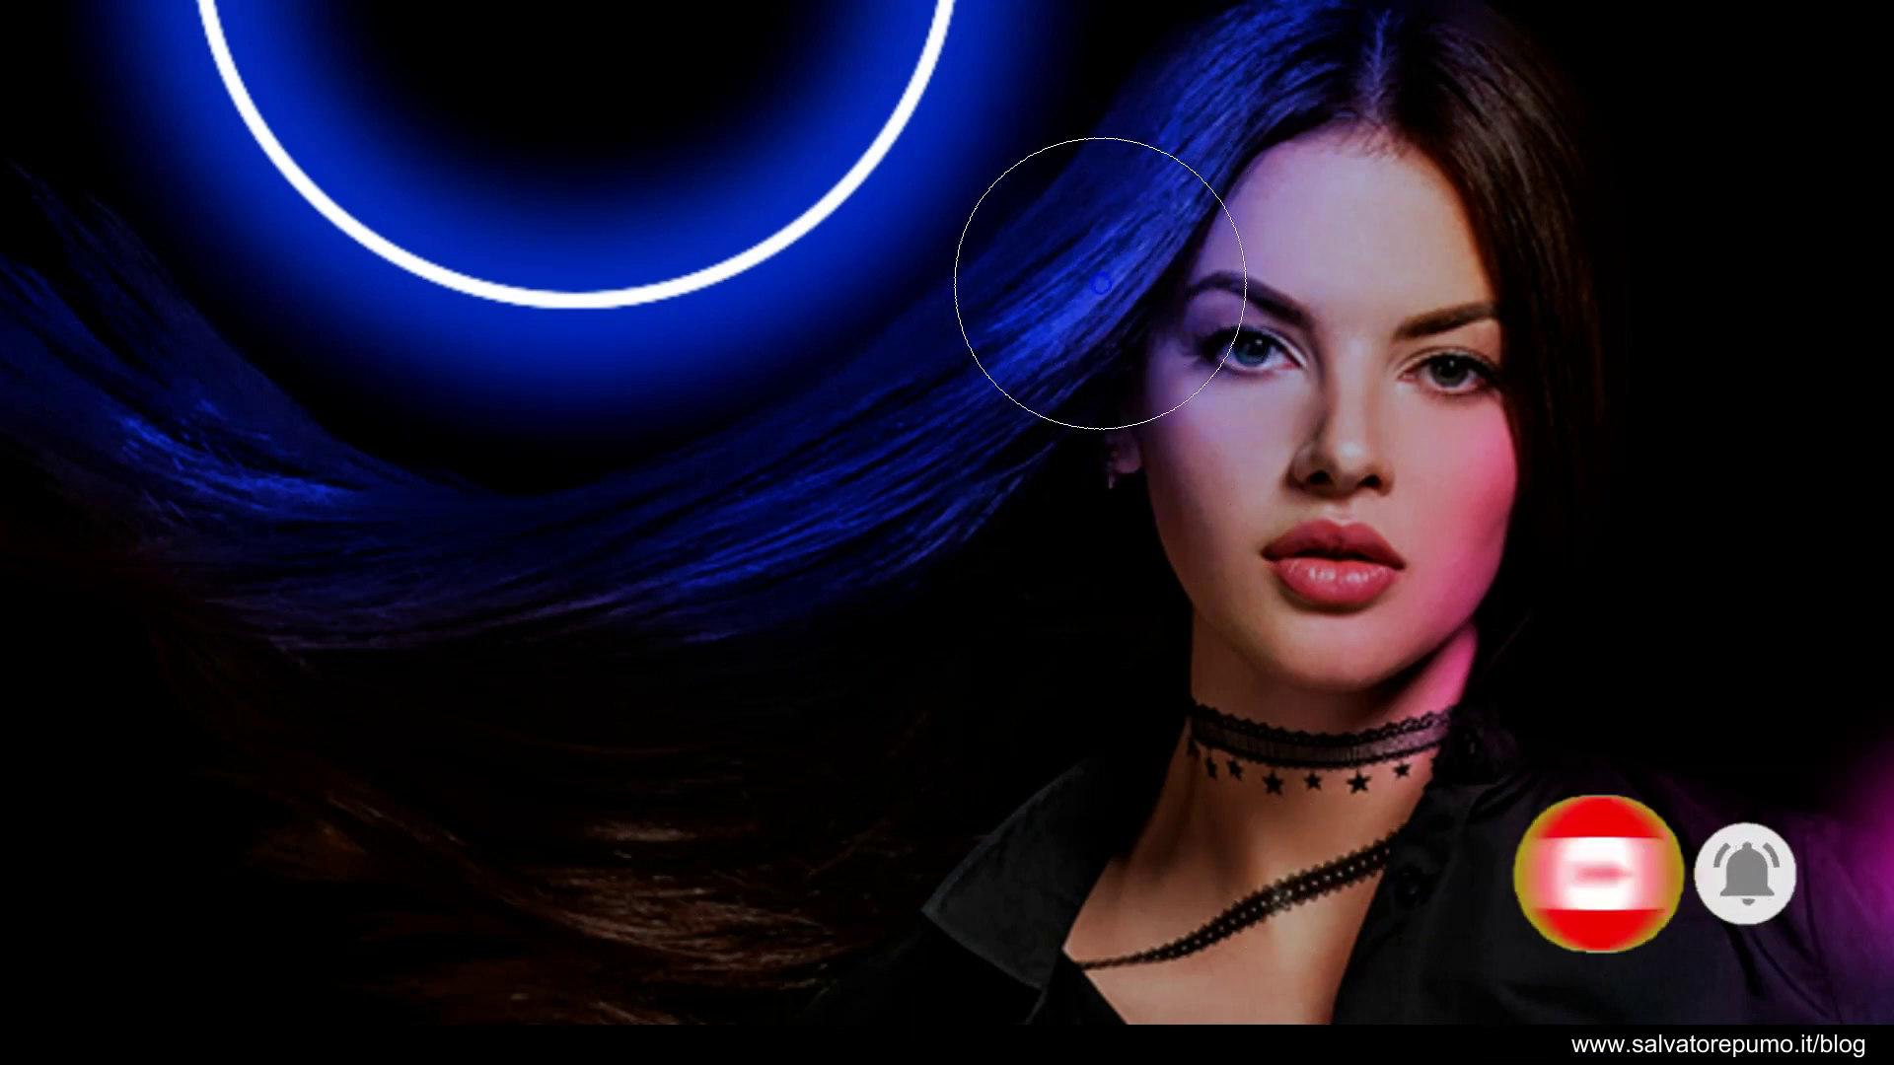
pyautogui.click(572, 786)
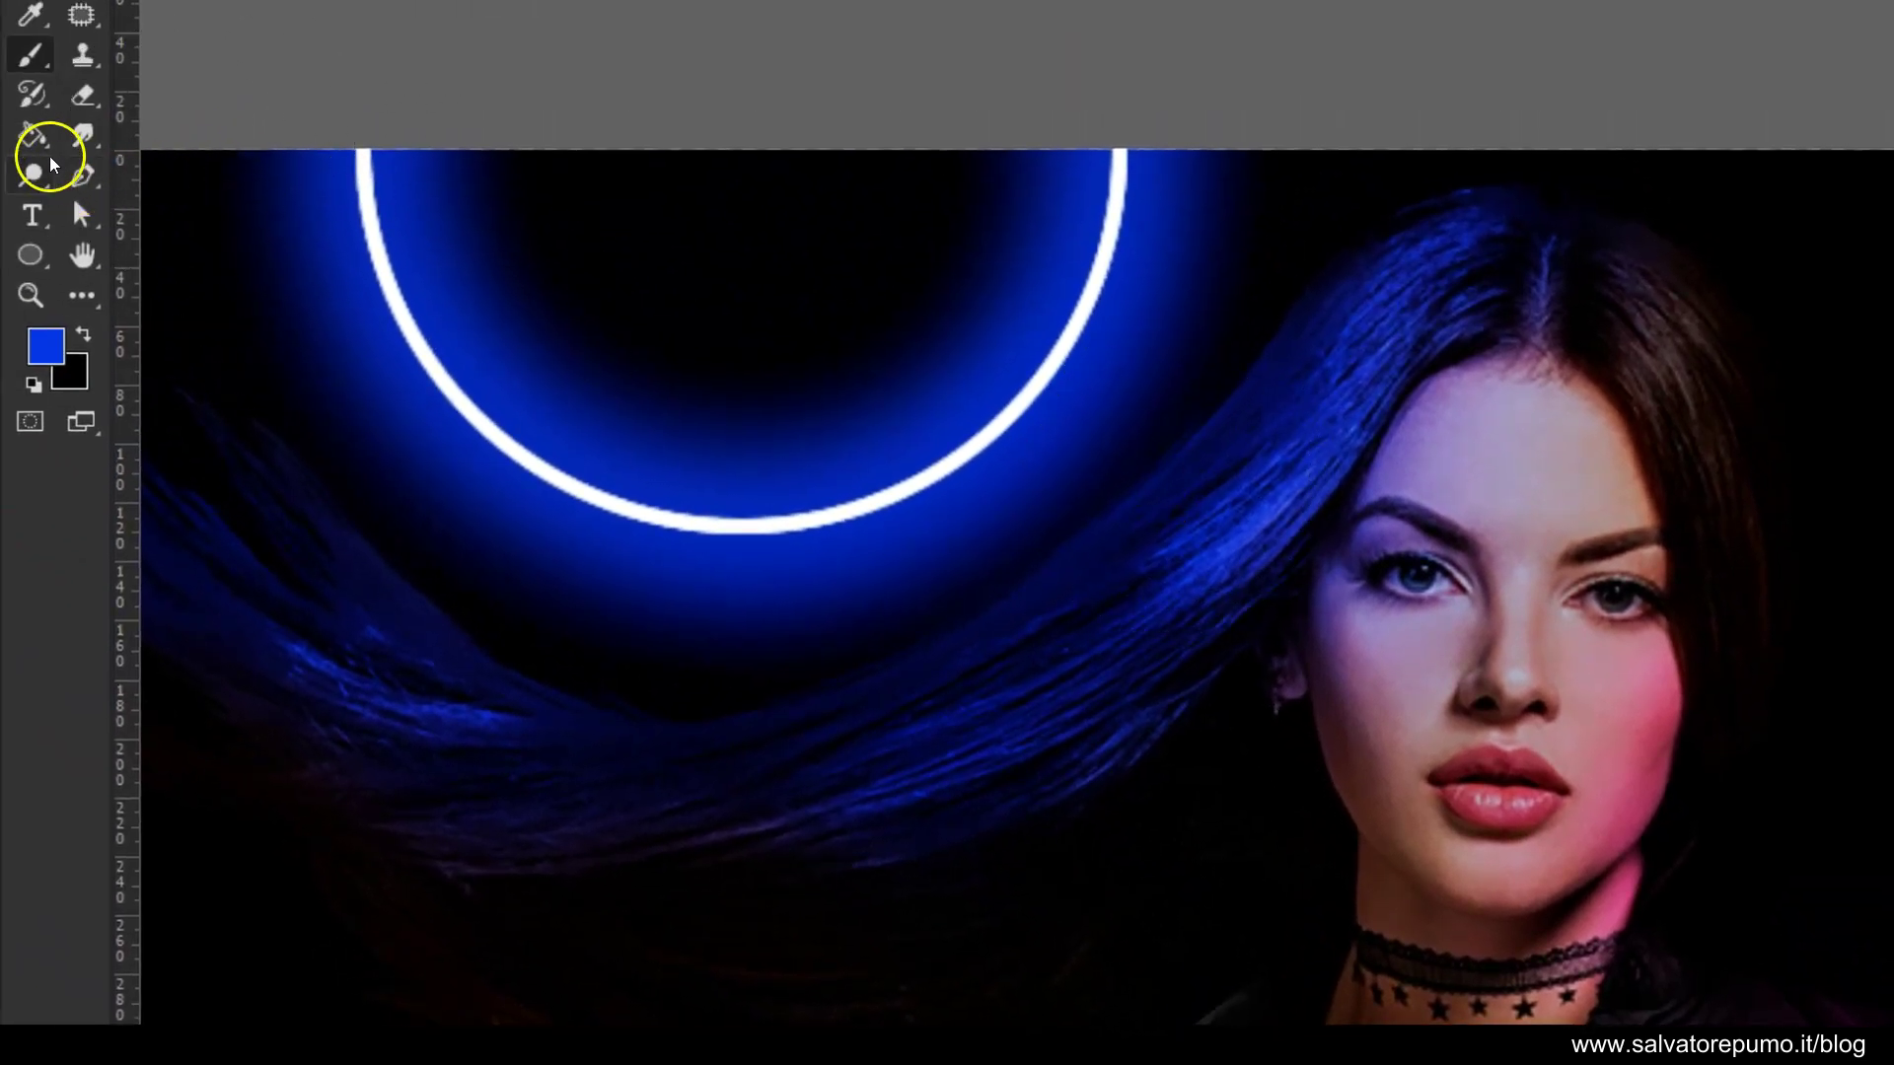
pyautogui.click(83, 96)
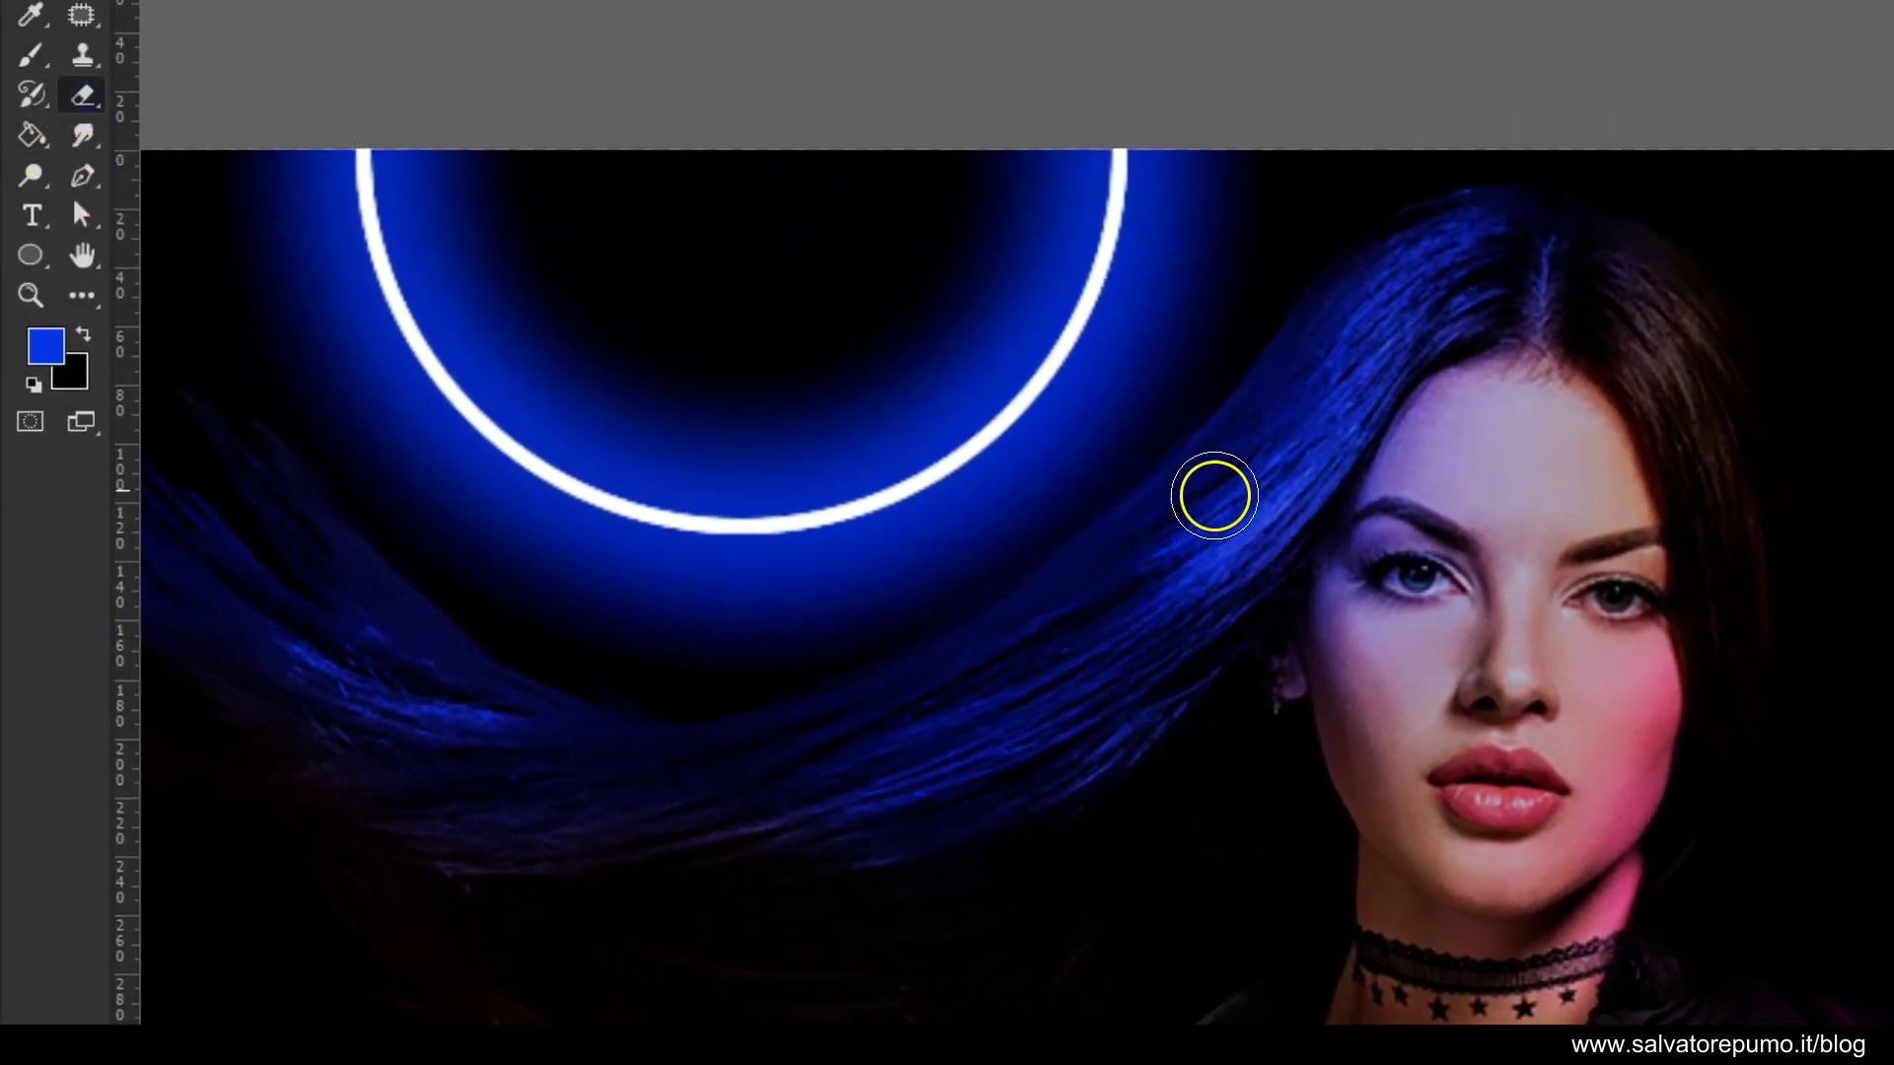
pyautogui.hotkey('ctrl', '-')
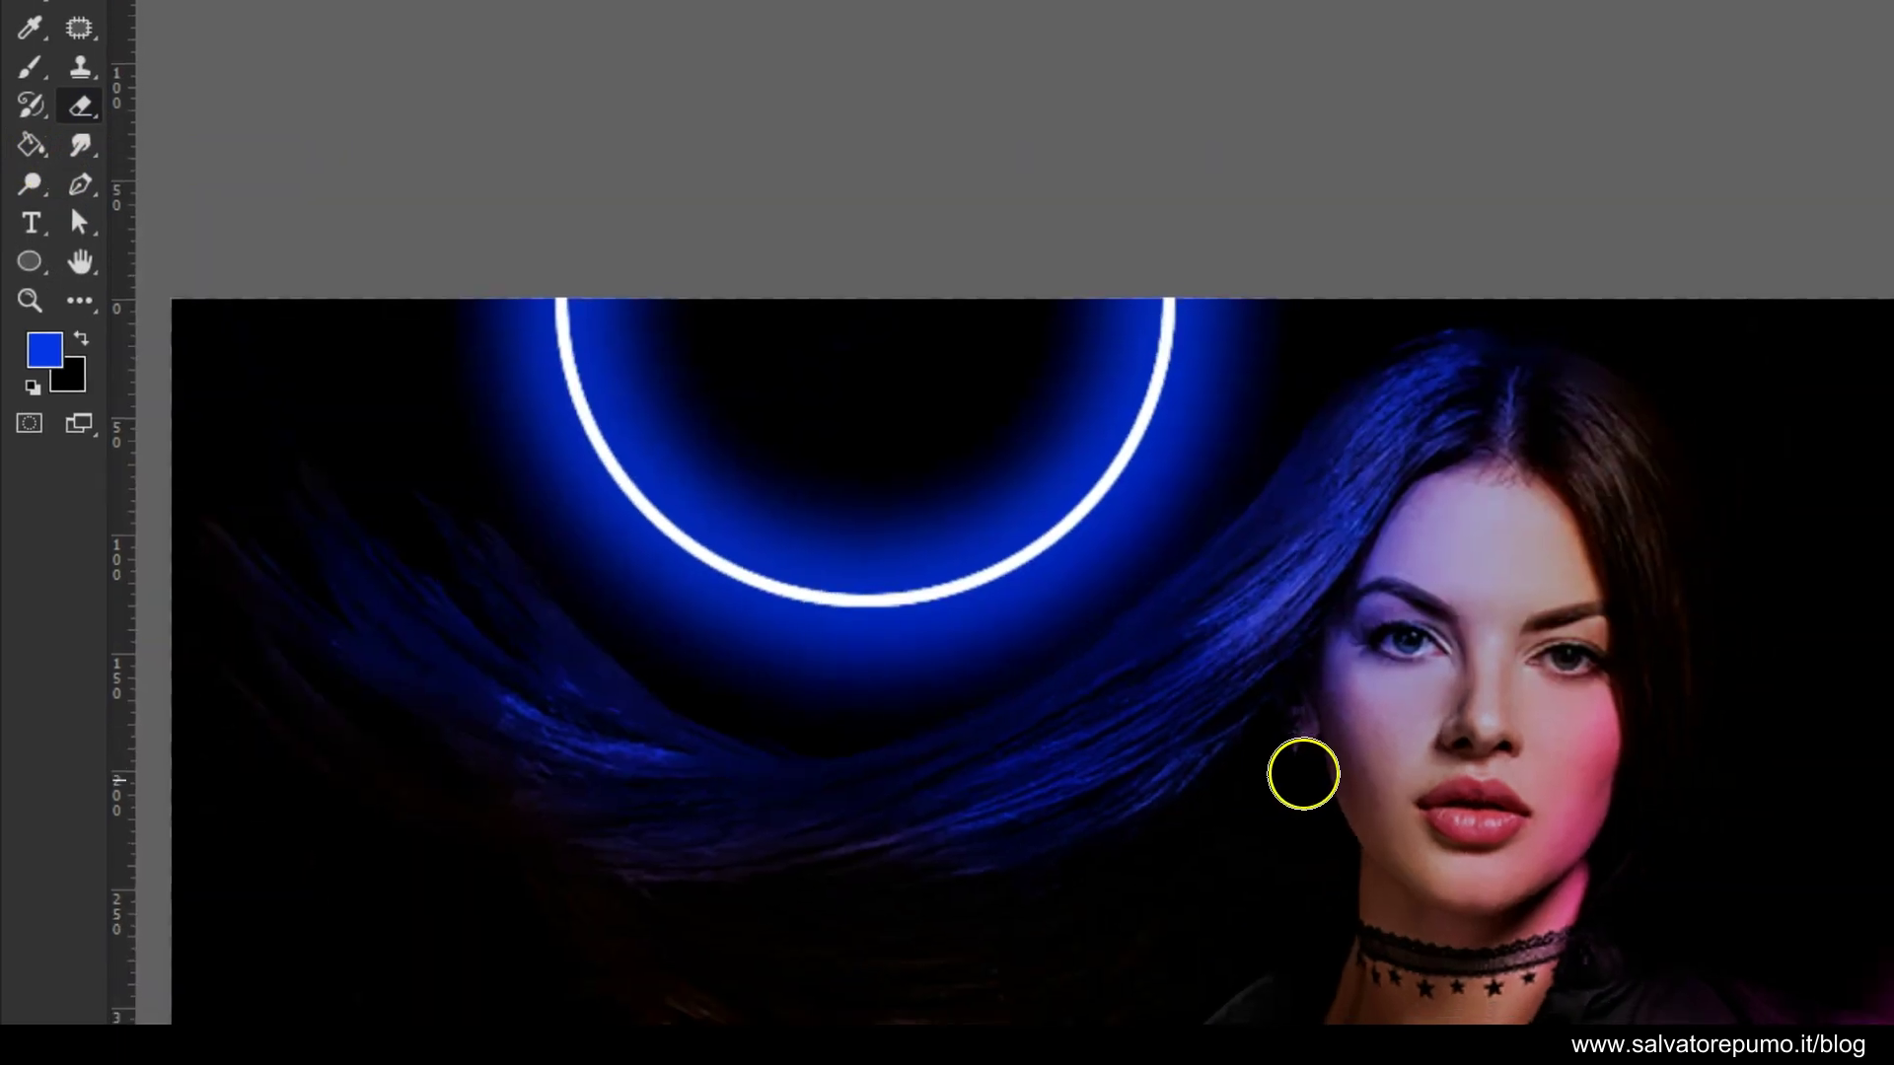
pyautogui.scroll(-3, 888, 725)
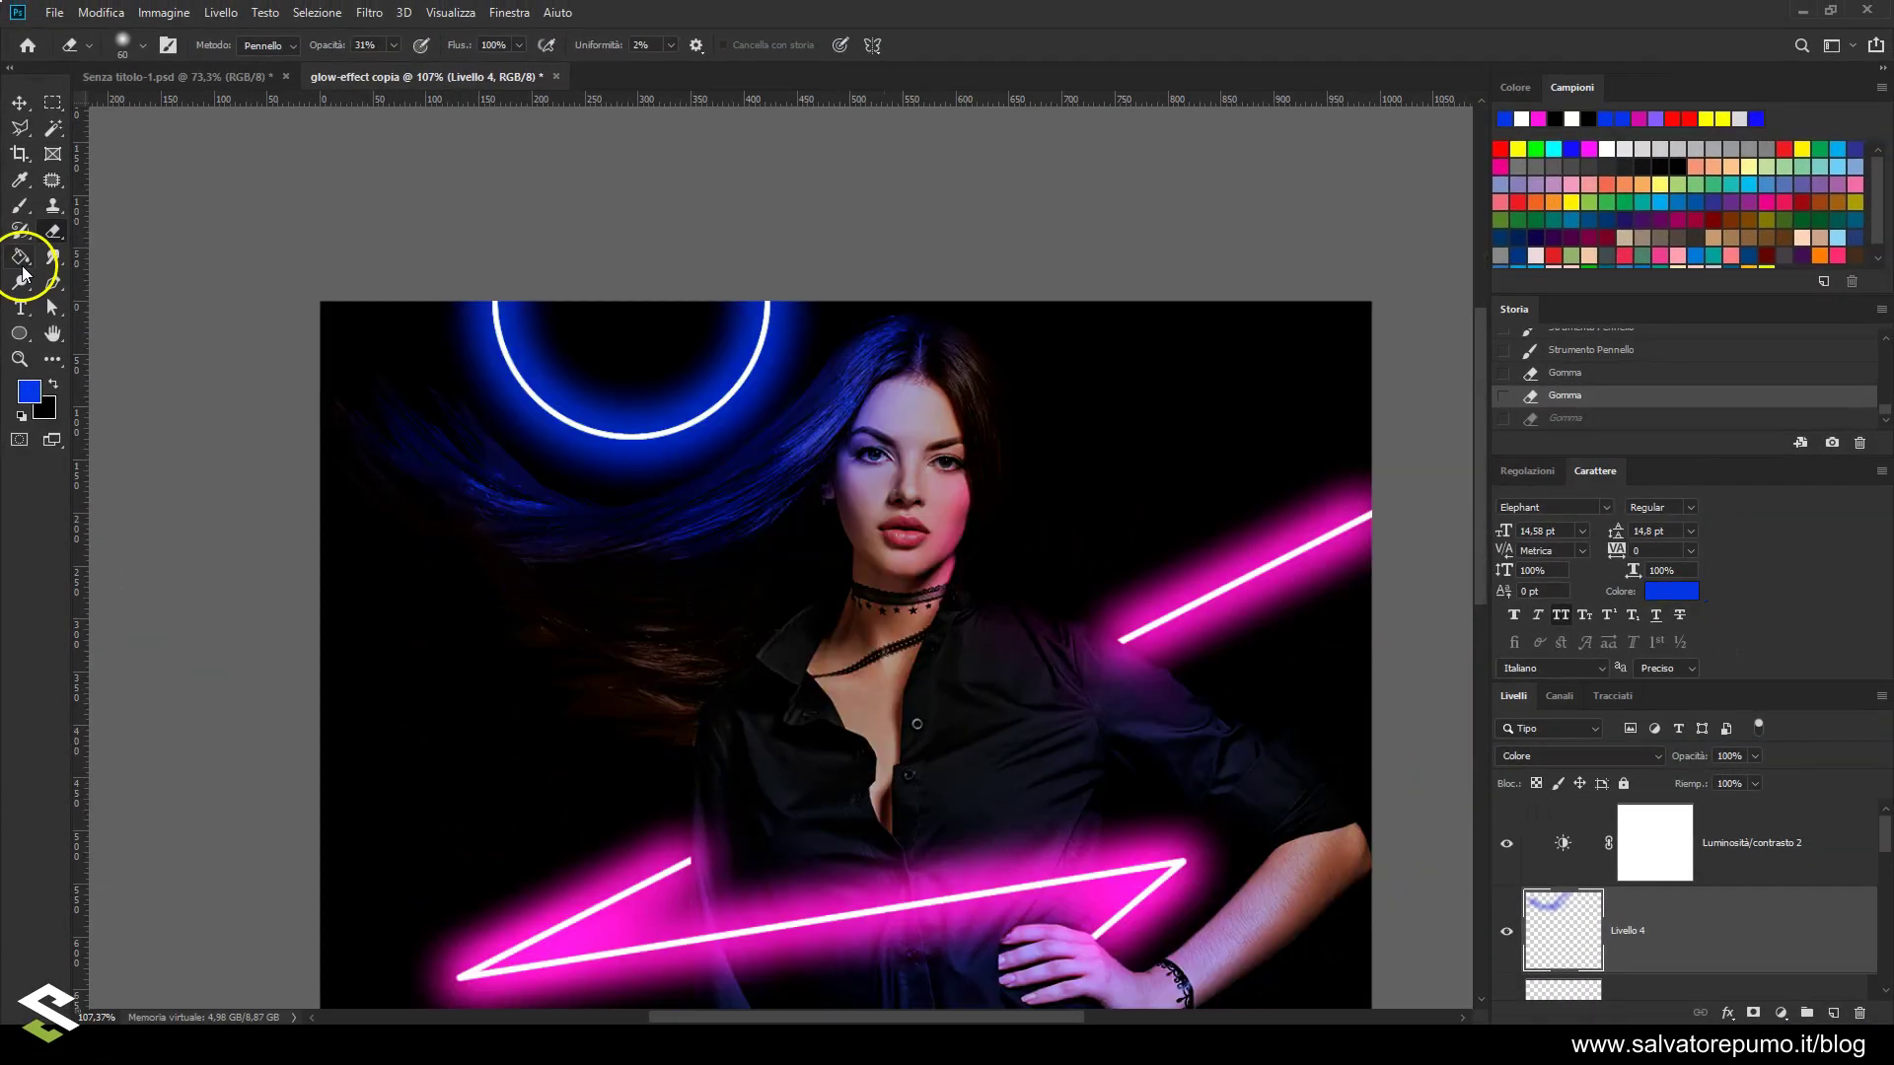
# Paint blue over the face around the left eye with a smaller brush
pyautogui.click(20, 205)
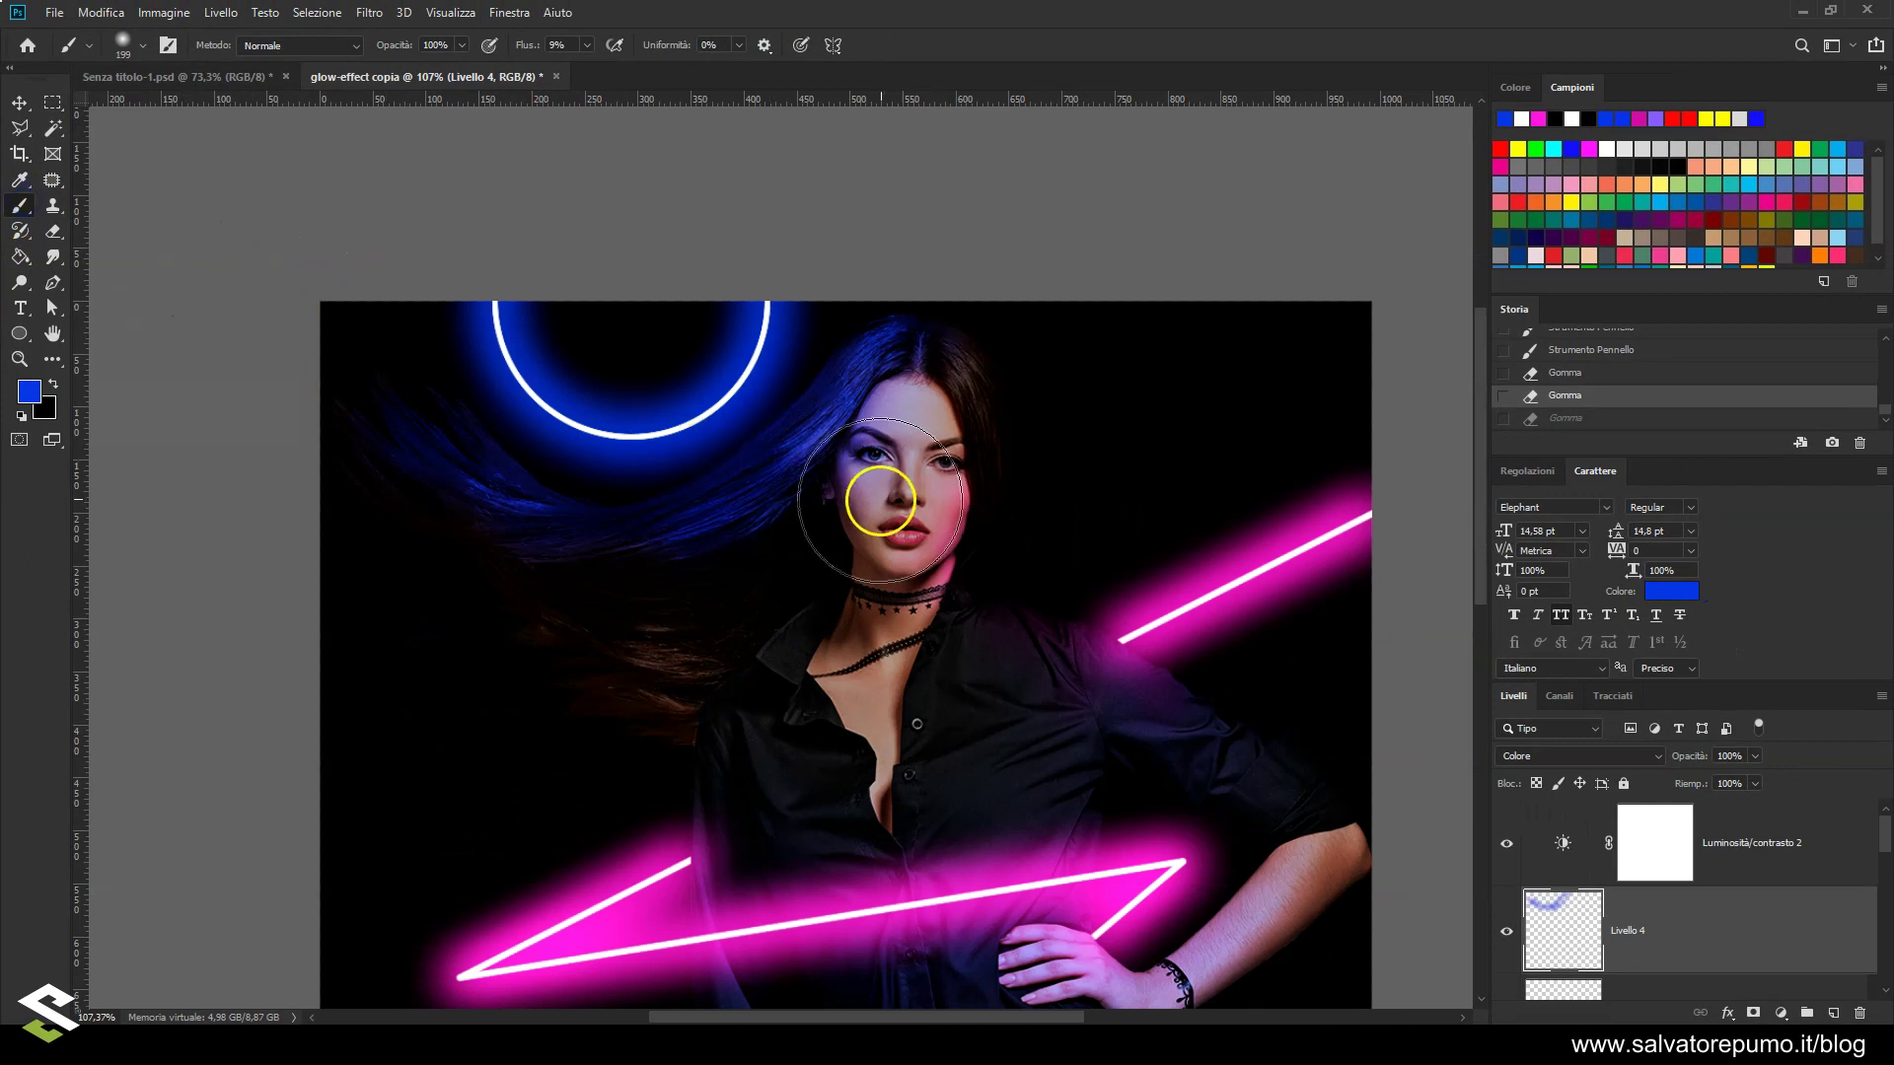
pyautogui.moveTo(881, 501); pyautogui.dragTo(858, 501)
pyautogui.scroll(3, 886, 491)
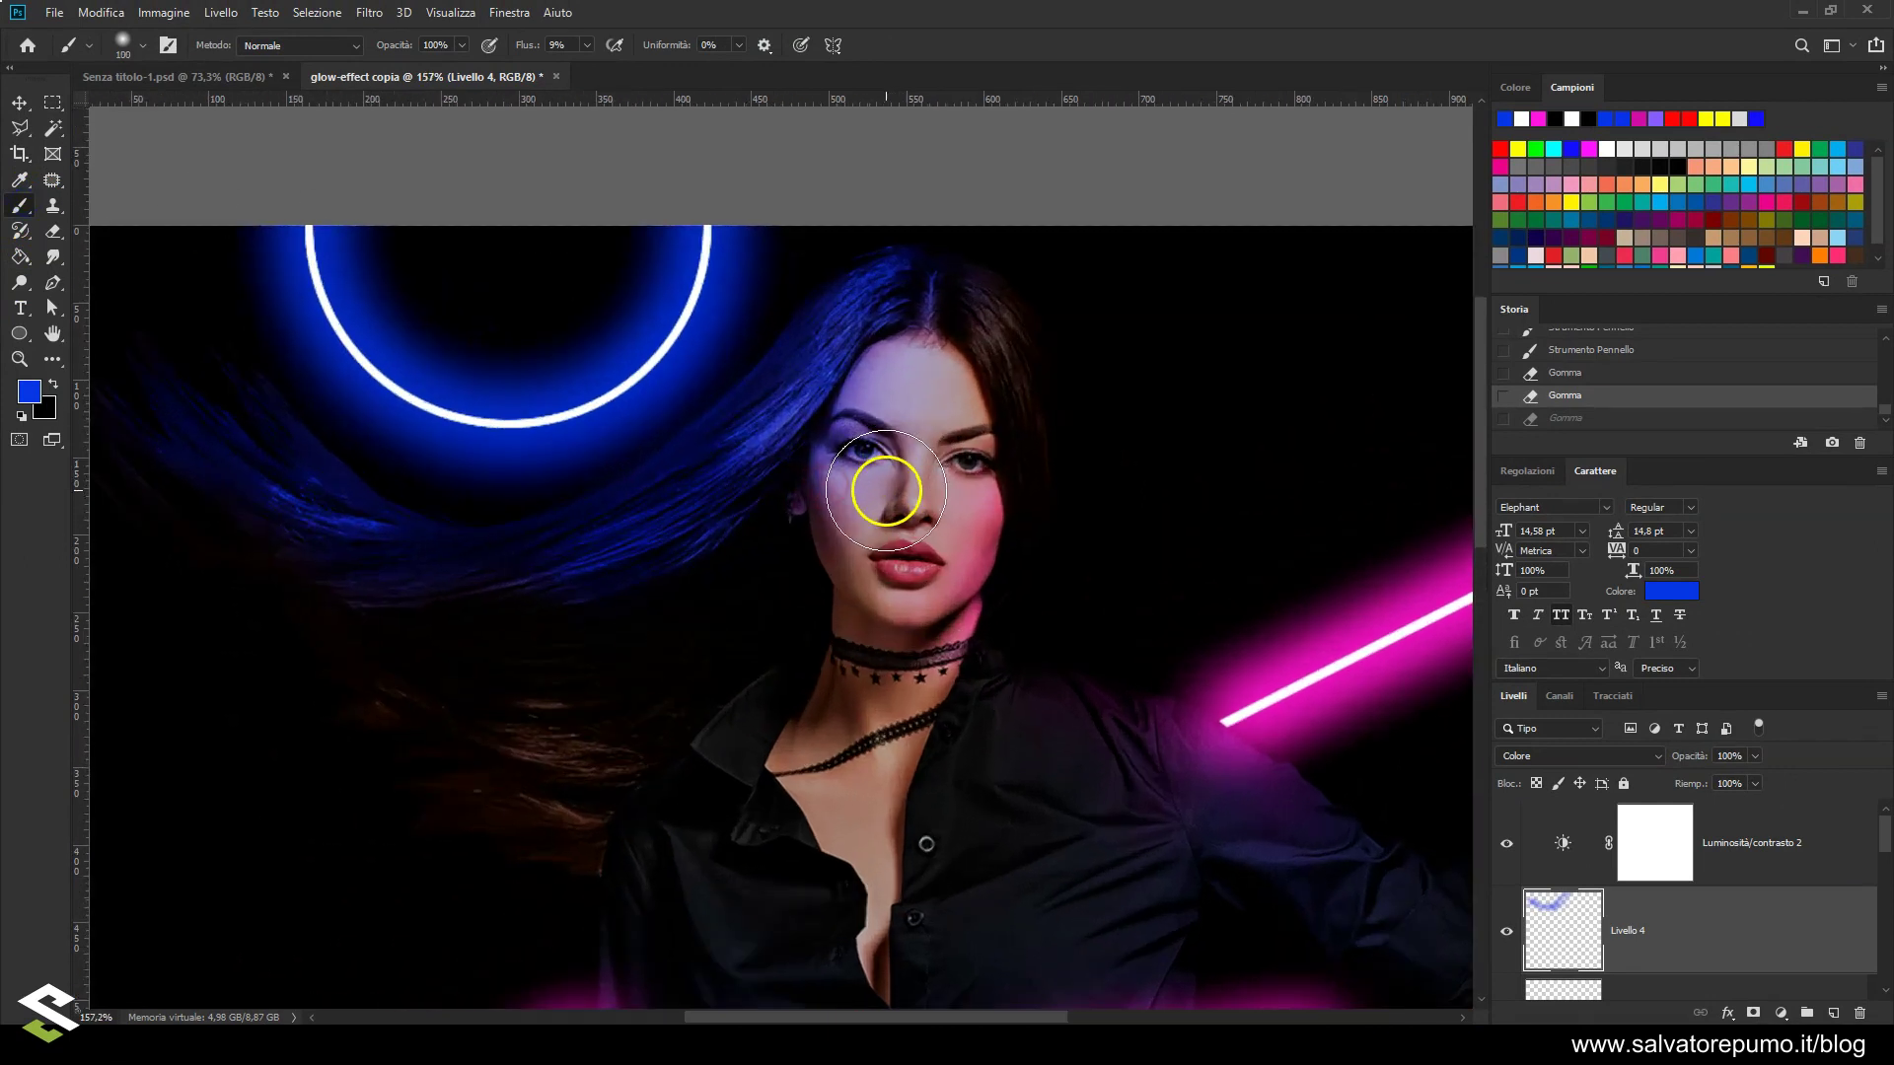
pyautogui.scroll(1, 886, 490)
pyautogui.click(837, 447)
pyautogui.click(833, 454)
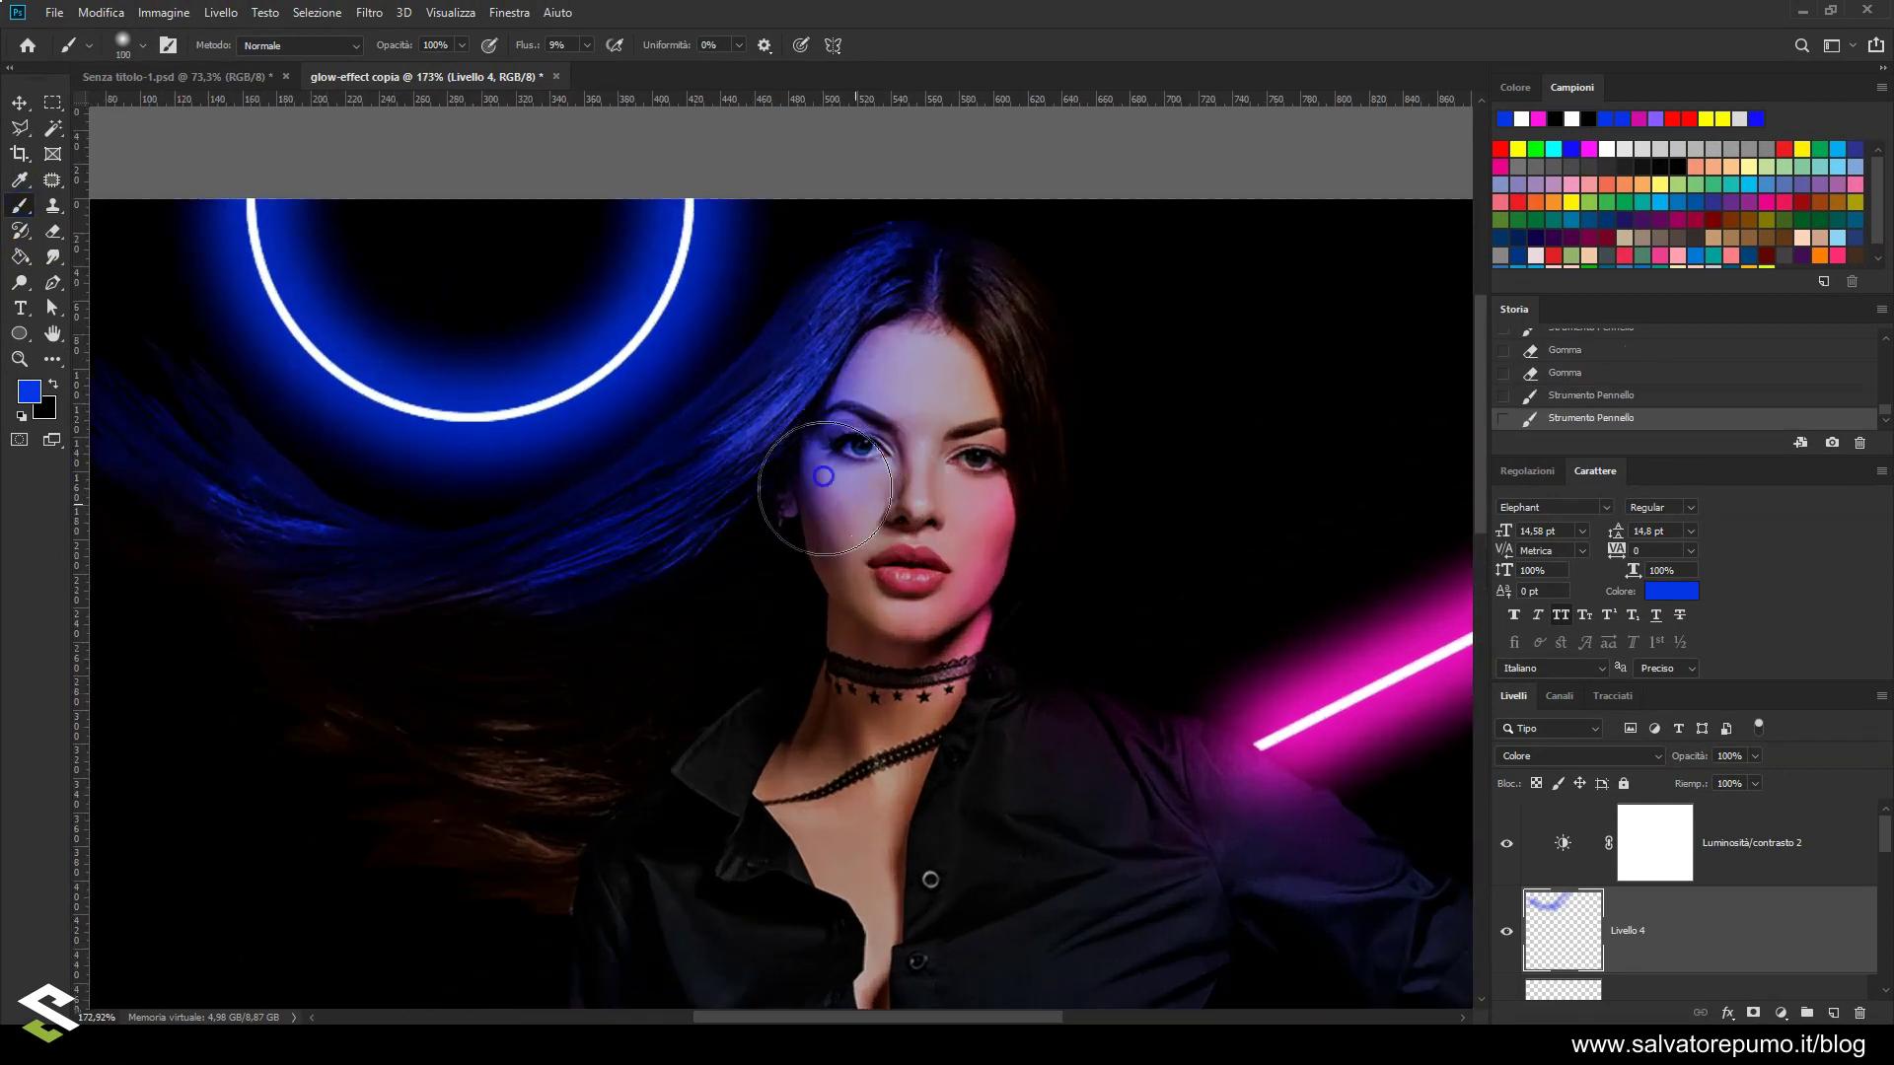
pyautogui.scroll(-2, 913, 605)
pyautogui.scroll(-1, 884, 663)
pyautogui.click(825, 562)
pyautogui.scroll(-1, 739, 779)
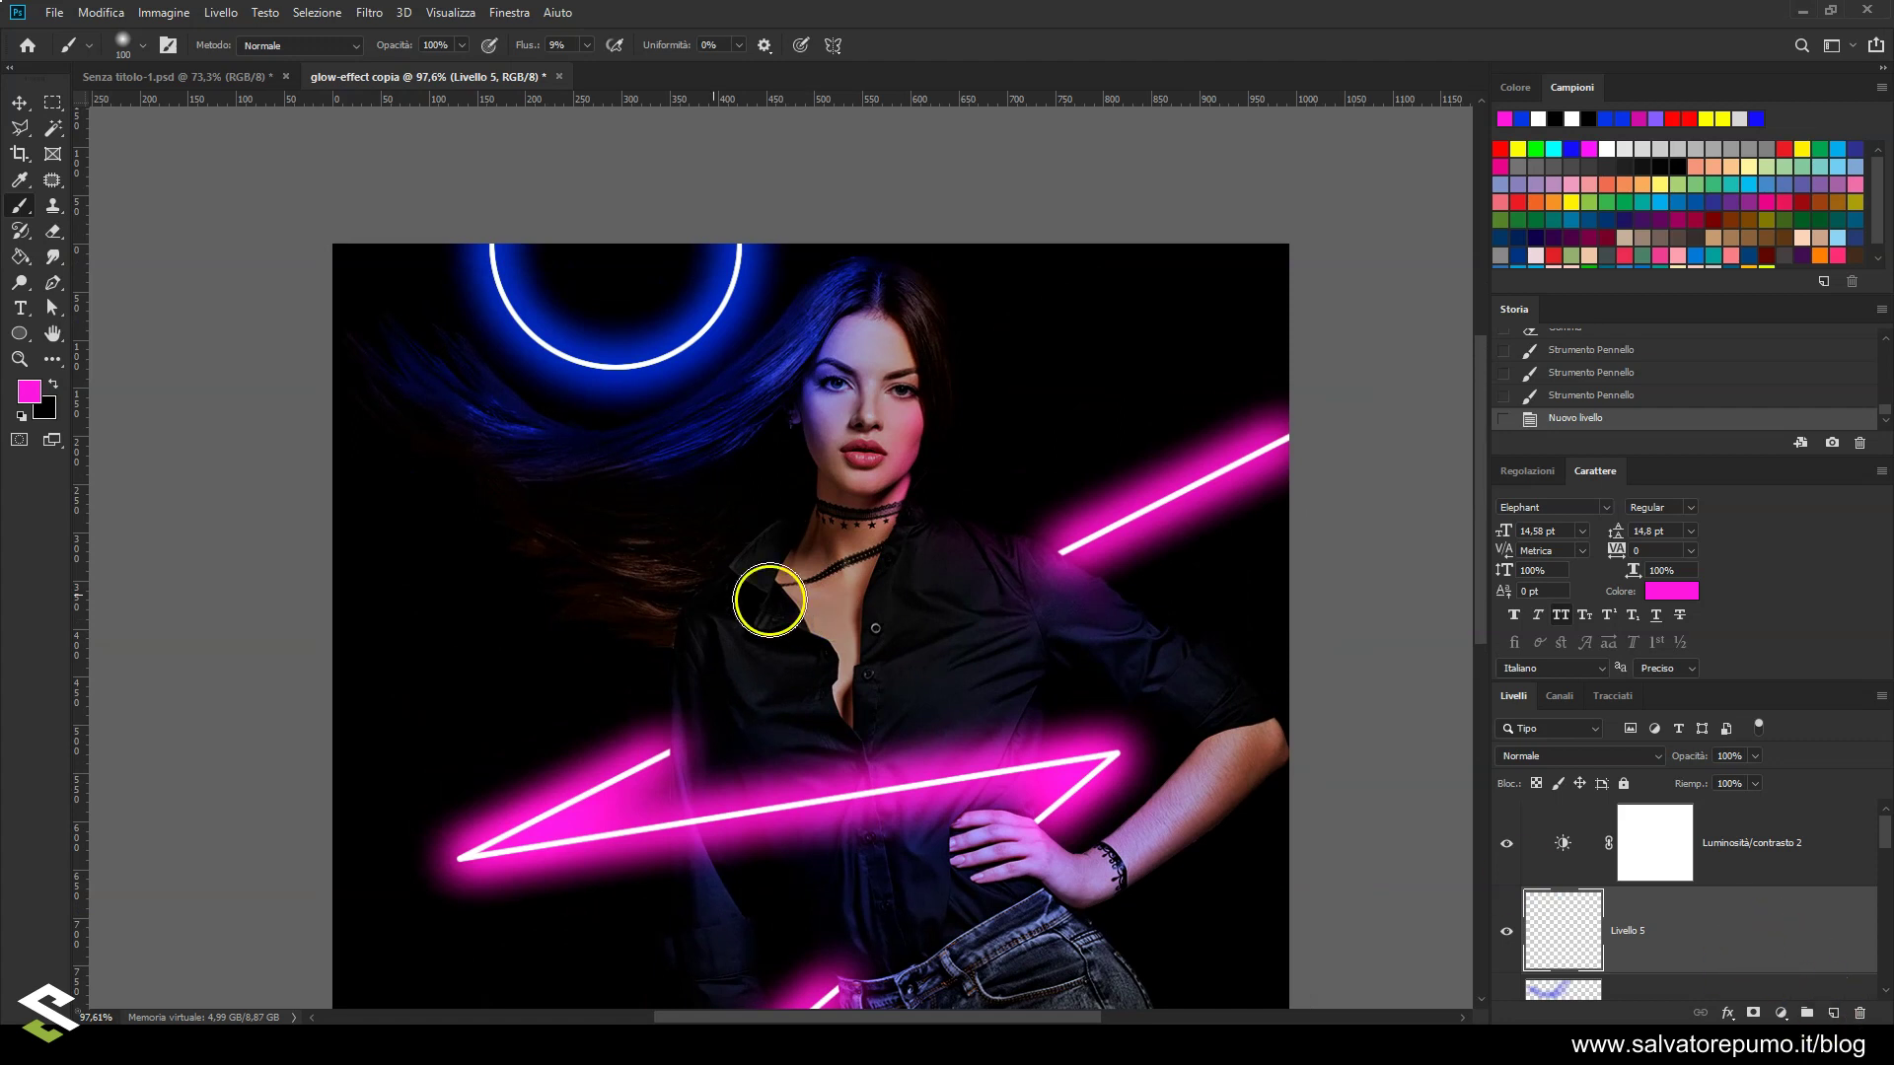
# Set Livello 5 to Colore mode and paint pink accents into the lower-left hair
pyautogui.click(1549, 755)
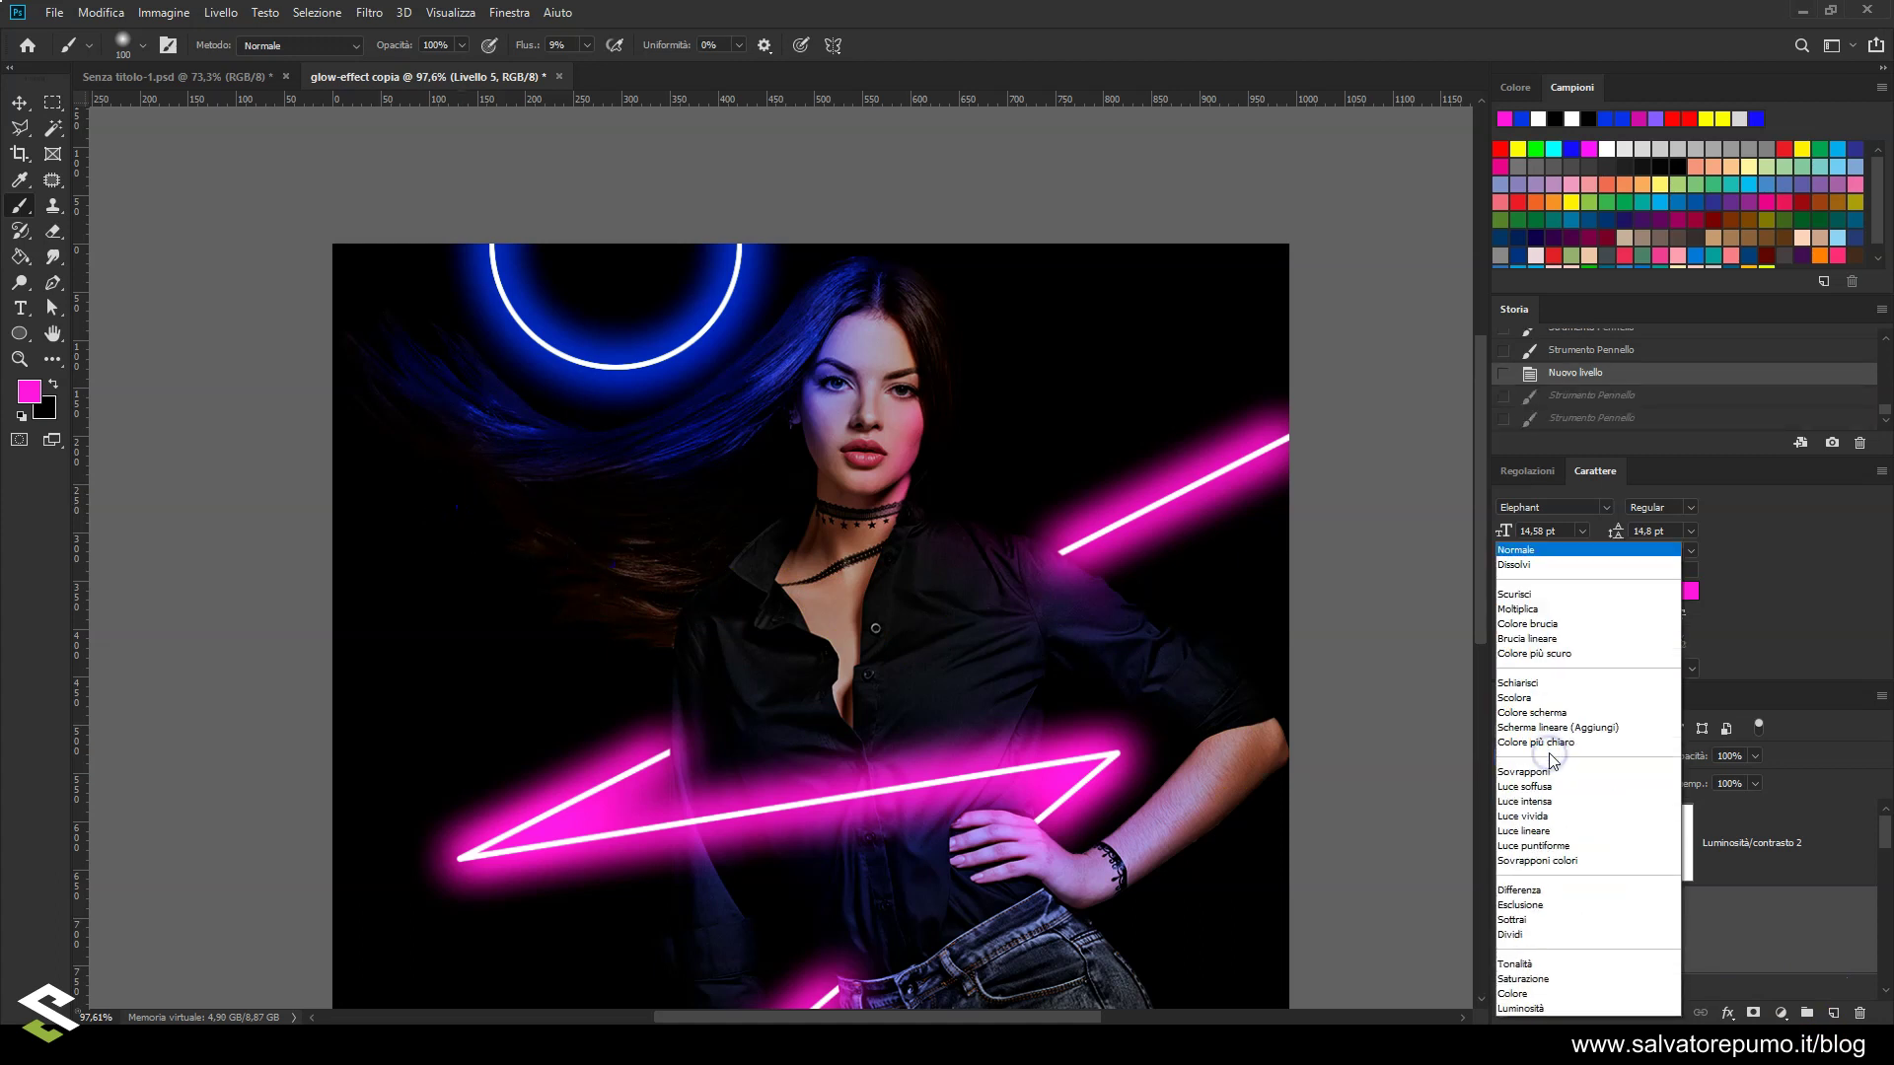
pyautogui.click(1512, 993)
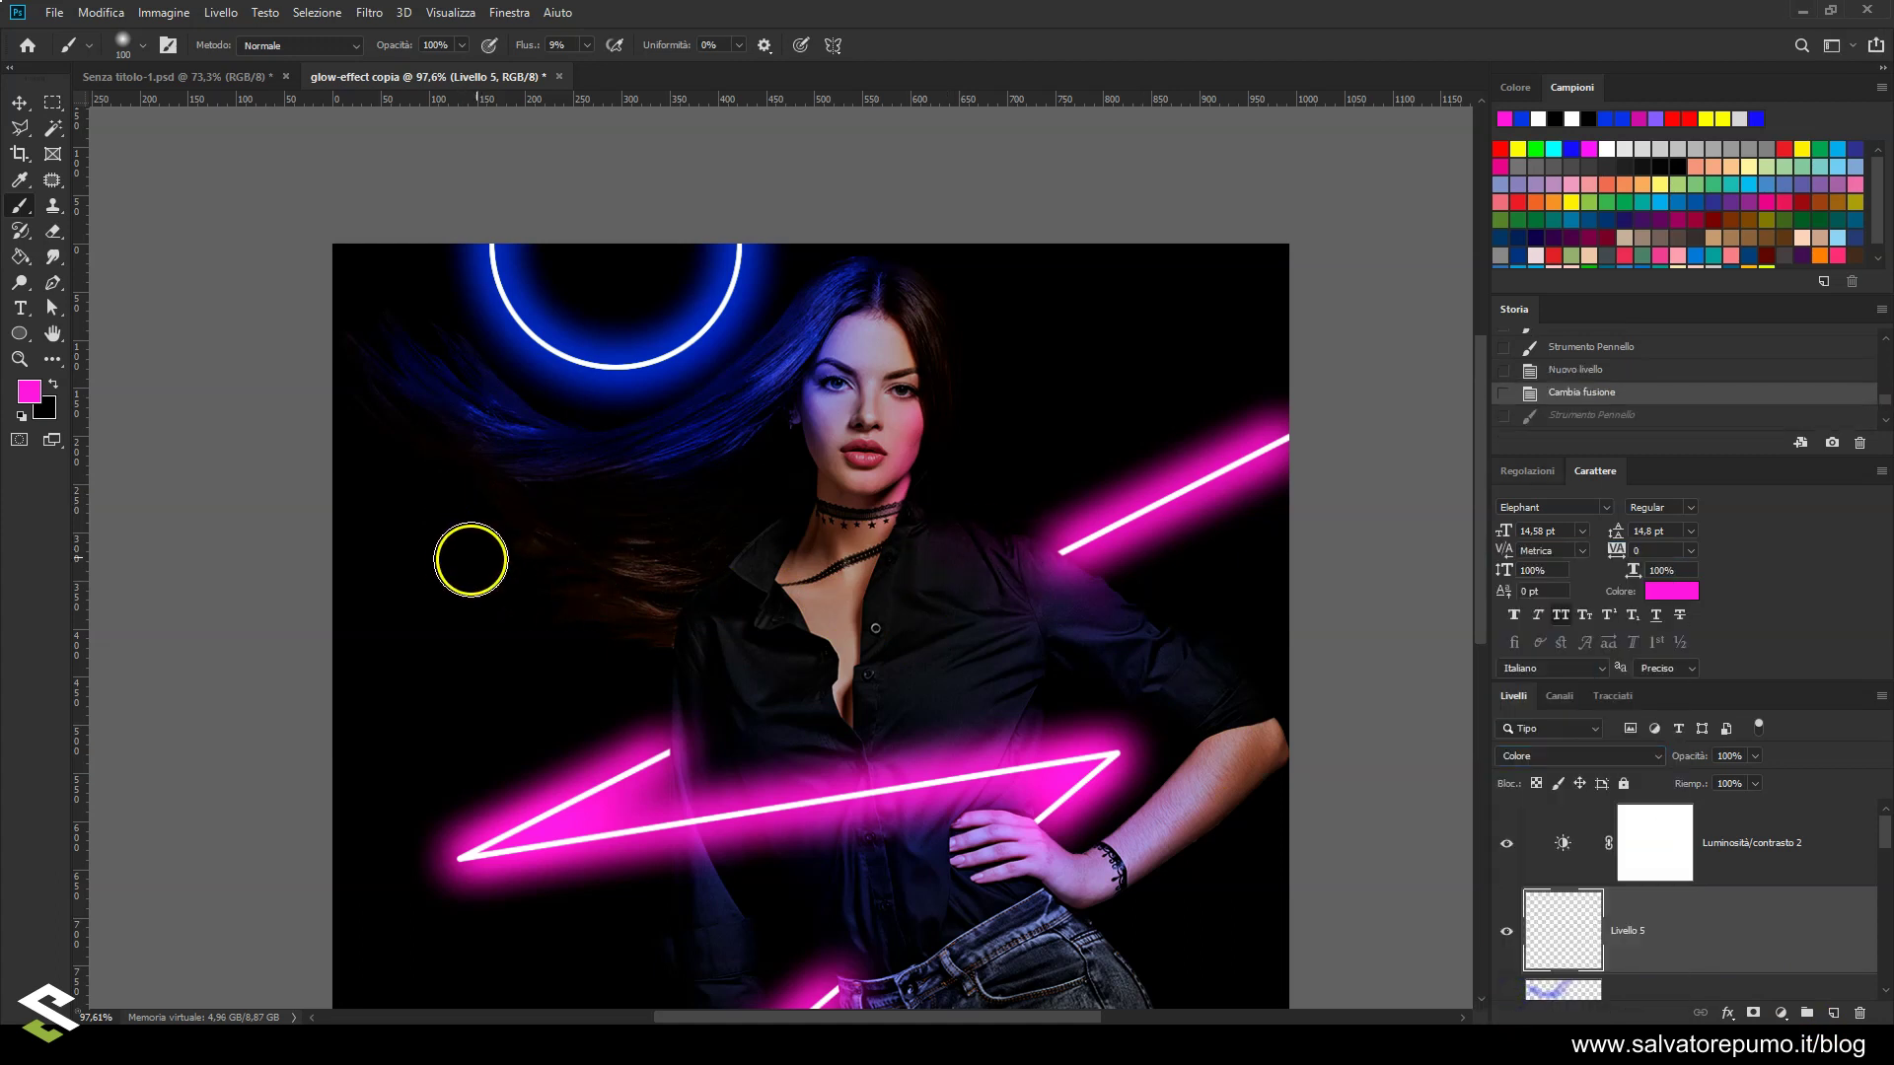
pyautogui.moveTo(547, 601); pyautogui.dragTo(627, 621)
pyautogui.scroll(1, 626, 563)
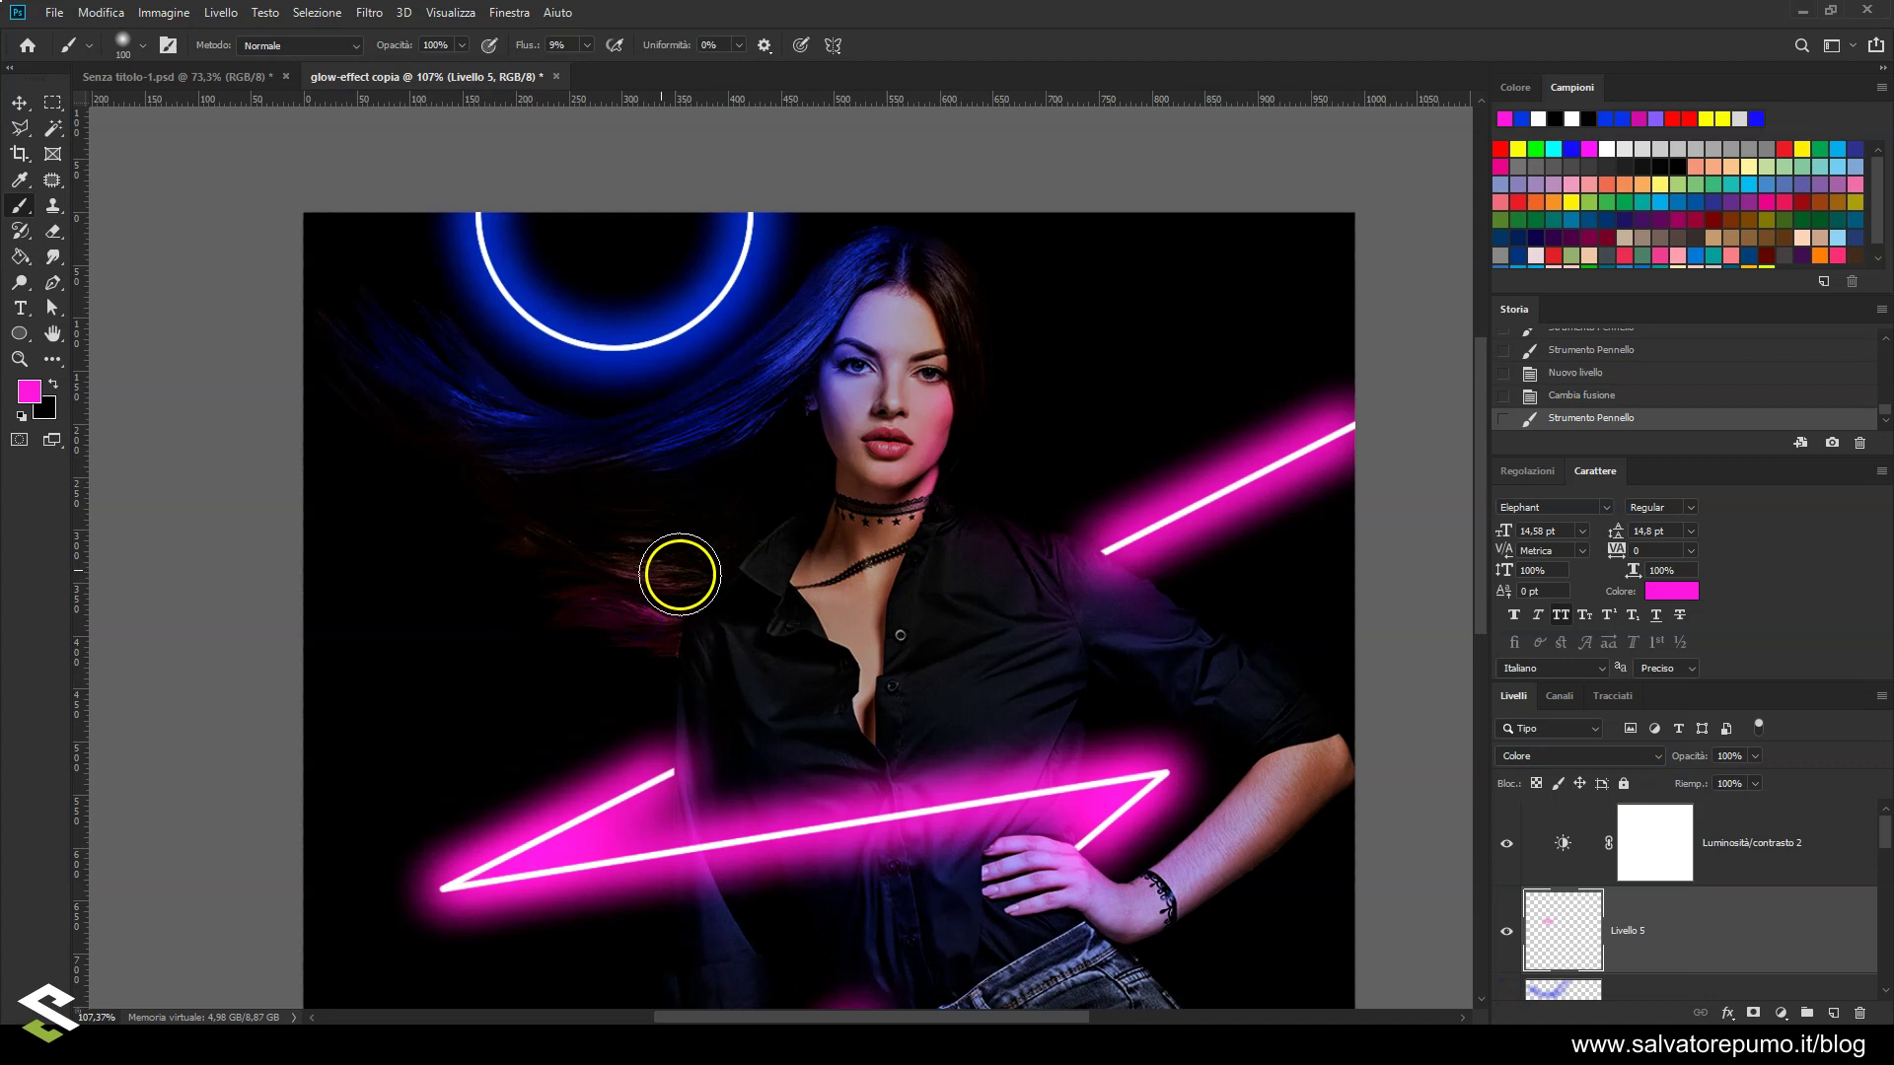
pyautogui.moveTo(790, 578)
pyautogui.mouseDown()
pyautogui.moveTo(731, 541)
pyautogui.moveTo(795, 468)
pyautogui.mouseUp()
pyautogui.click(504, 483)
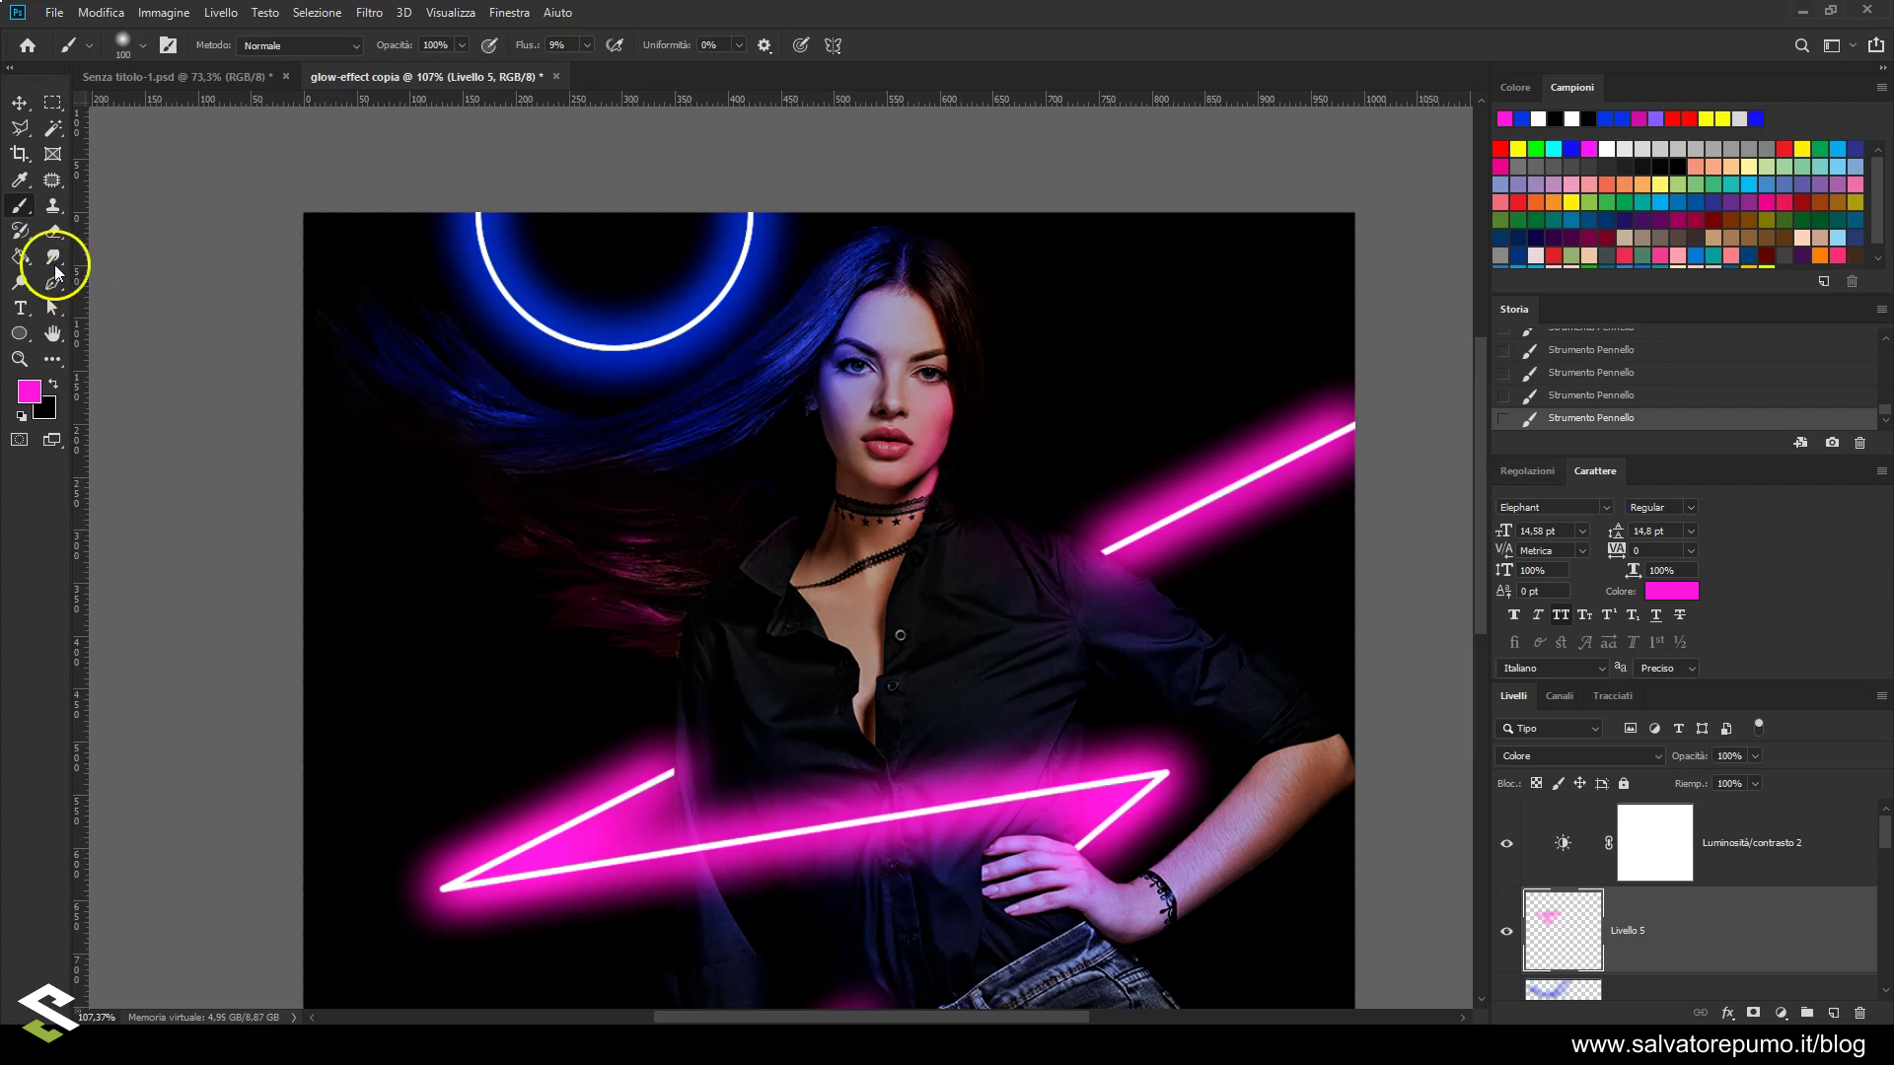
# Erase stray pink tint from the left hair and near the collar
pyautogui.press('e')
pyautogui.scroll(2, 296, 296)
pyautogui.moveTo(583, 454)
pyautogui.mouseDown()
pyautogui.moveTo(563, 490)
pyautogui.moveTo(807, 512)
pyautogui.moveTo(582, 485)
pyautogui.mouseUp()
pyautogui.moveTo(731, 499); pyautogui.dragTo(552, 489)
pyautogui.moveTo(790, 507); pyautogui.dragTo(517, 496)
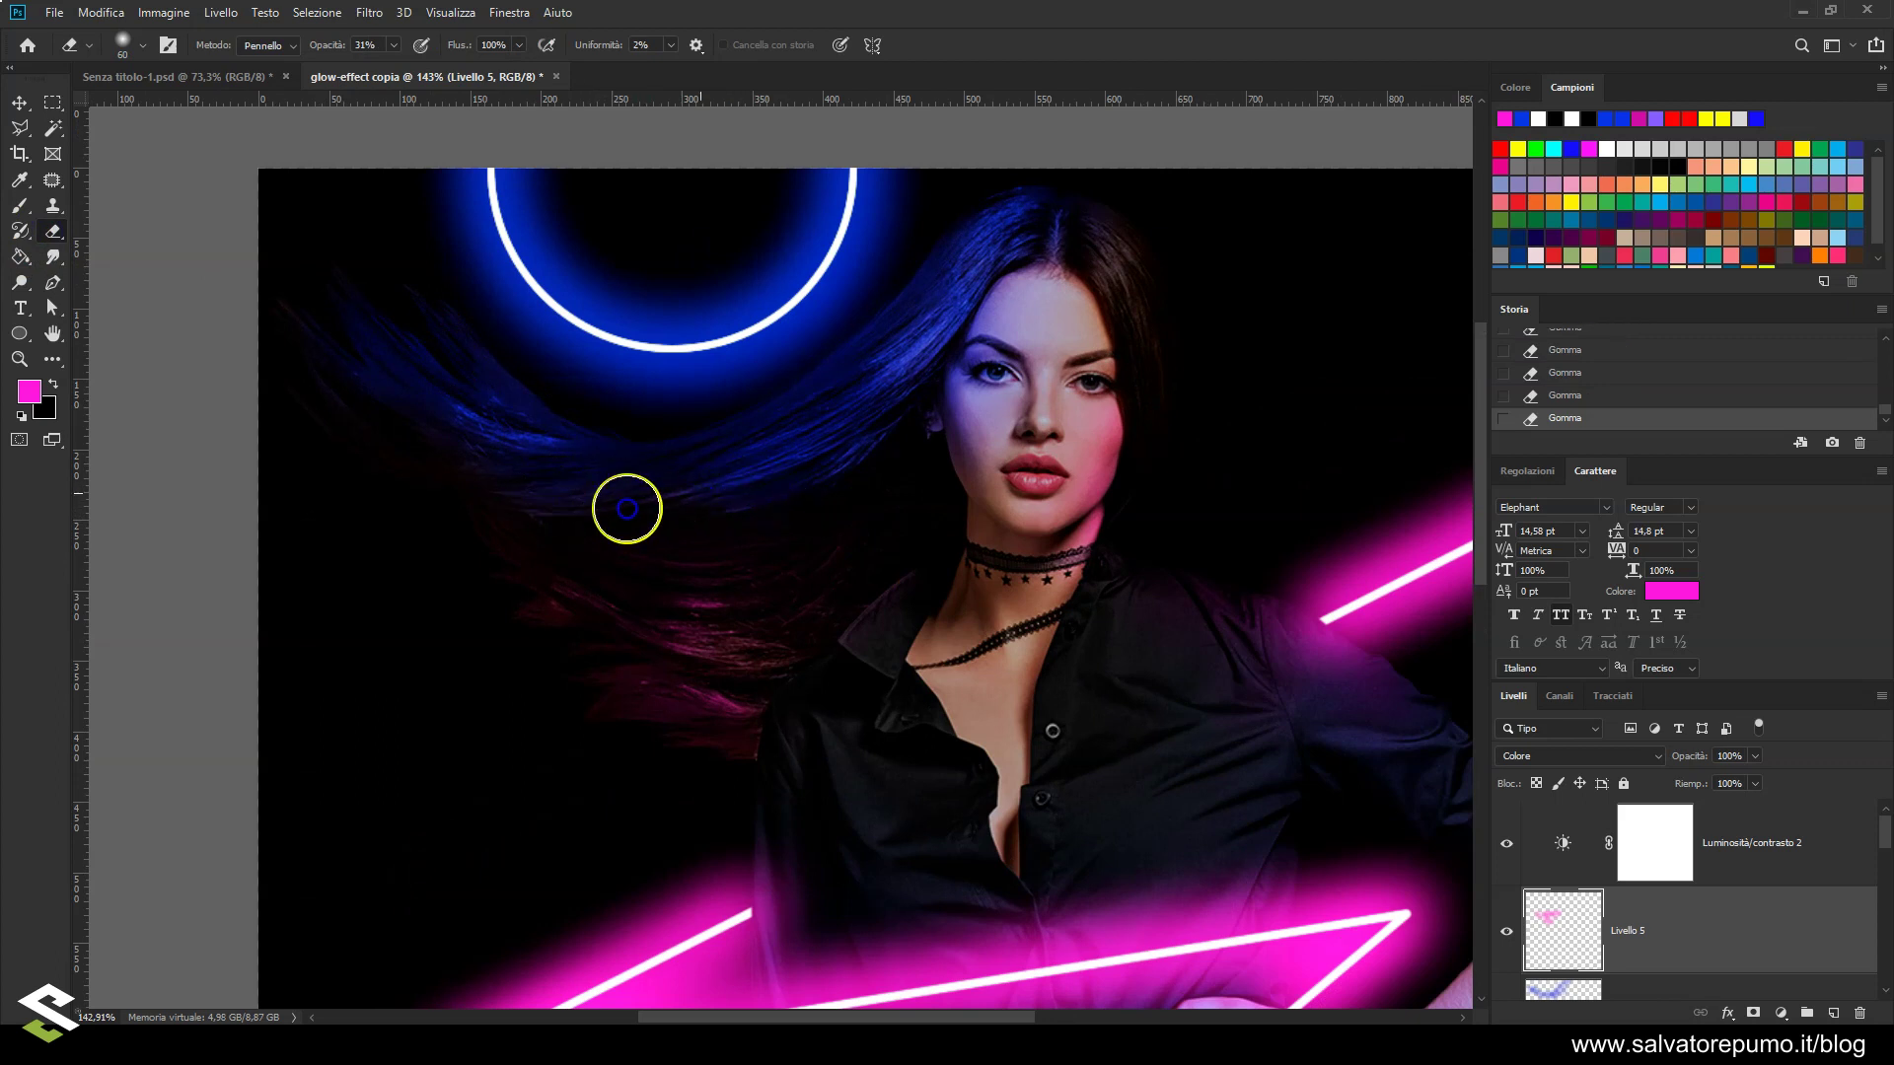
pyautogui.moveTo(866, 630); pyautogui.dragTo(826, 642)
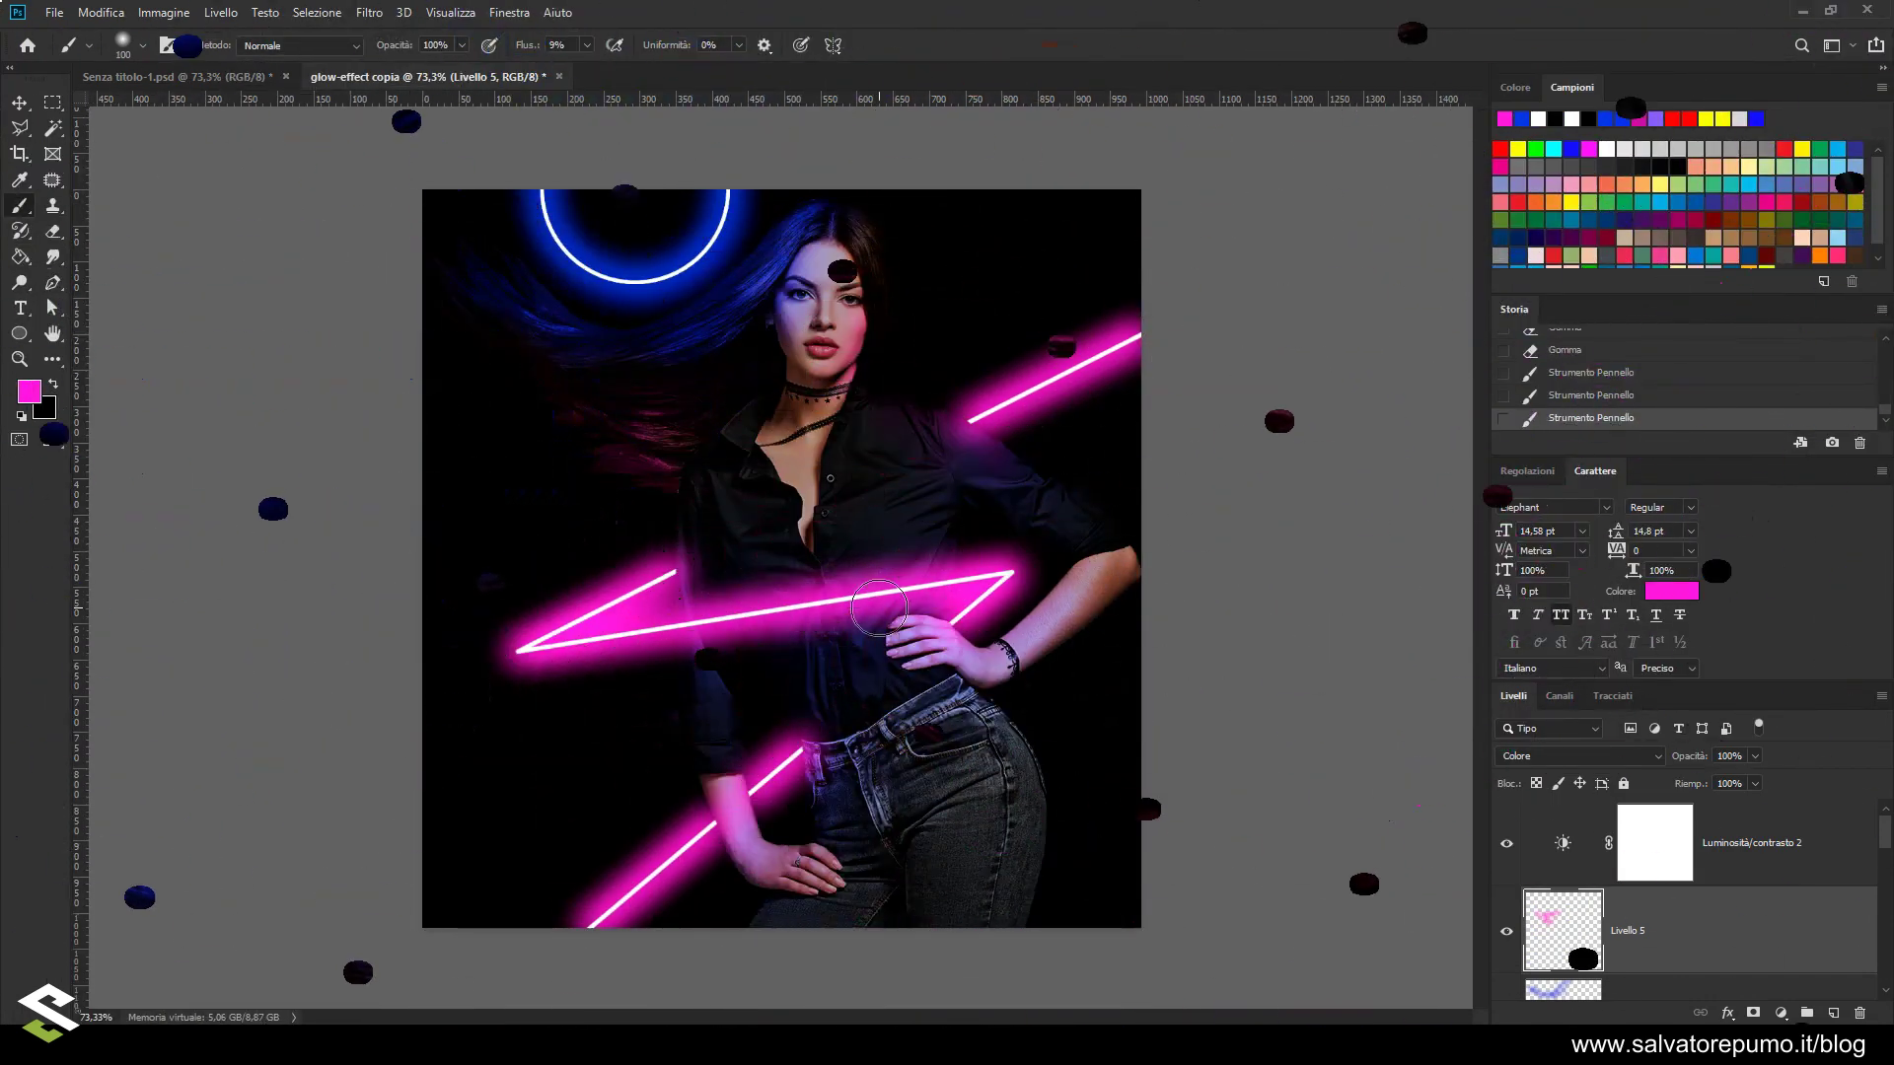
# Paint a pink stroke along the lower neon zigzag across the shirt
pyautogui.moveTo(879, 607); pyautogui.dragTo(740, 634)
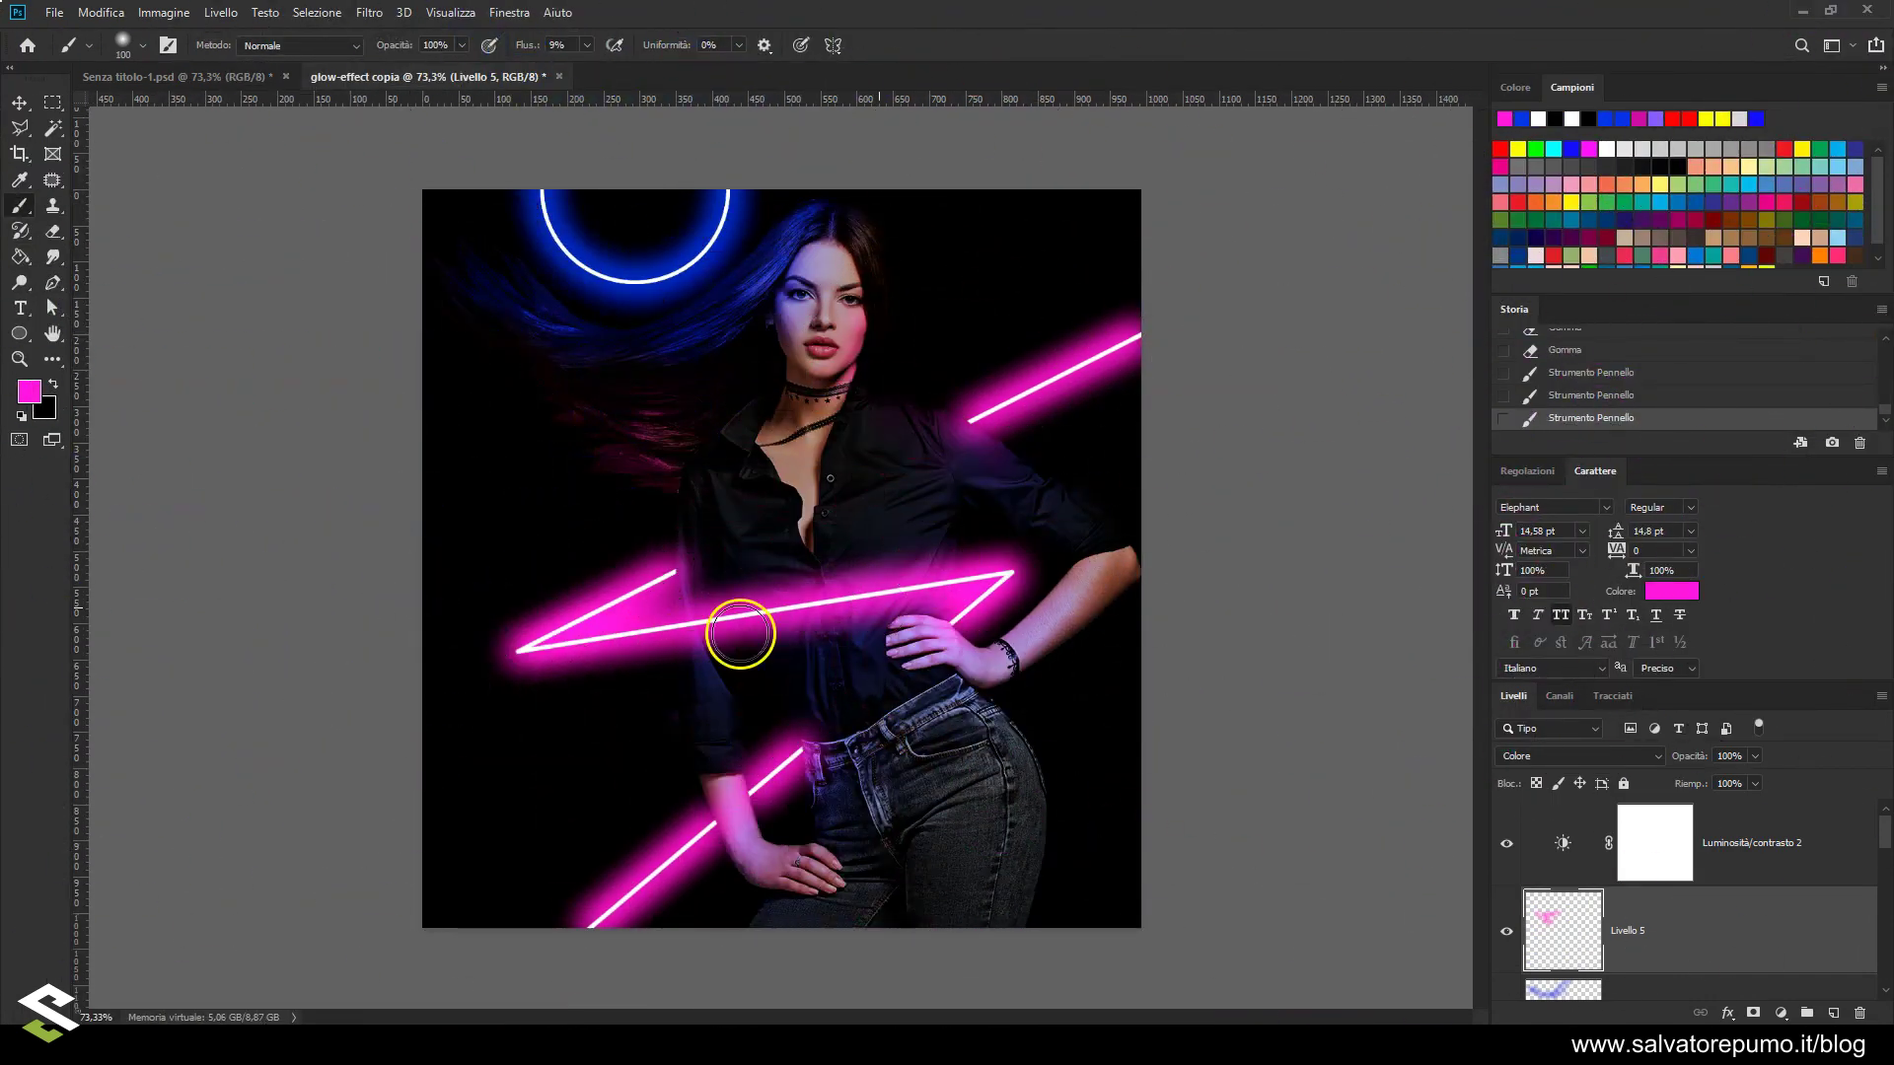